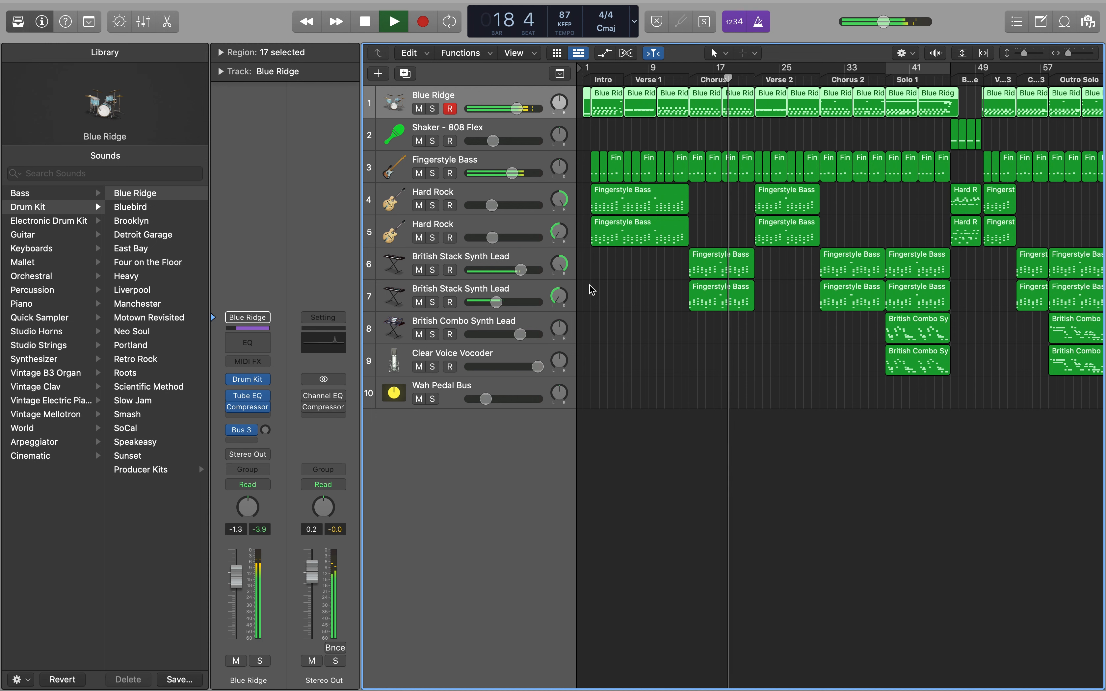
Stop playback and delete the empty Blue Ridge drum region in bar 1
{"action": "key", "text": "space"}
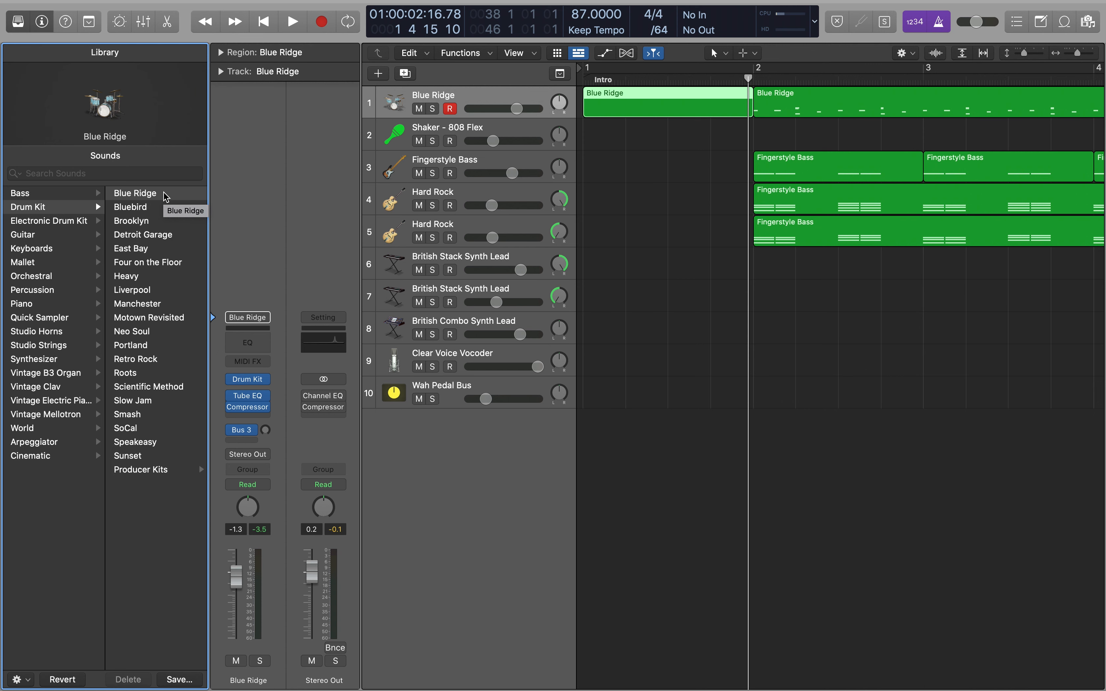
{"action": "key", "text": "e"}
{"action": "key", "text": "Delete"}
Draw a new one-bar region at bar 1 on the Blue Ridge drum track with the Pencil Tool
{"action": "left_click", "coordinate": [717, 52]}
{"action": "left_click", "coordinate": [726, 88]}
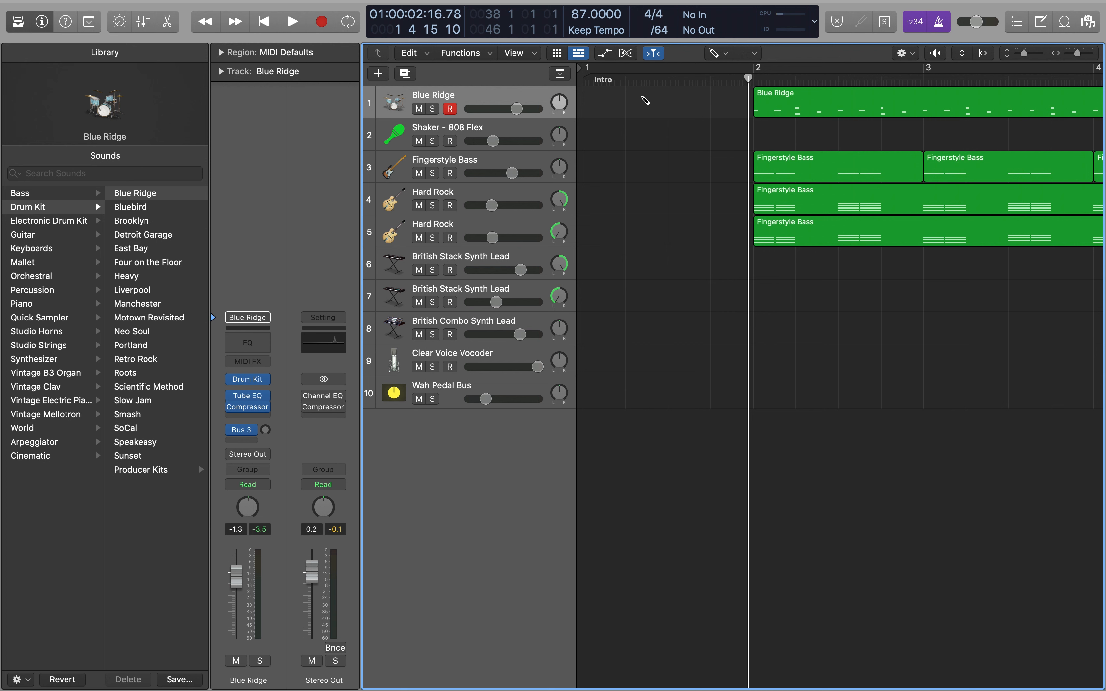
{"action": "left_click", "coordinate": [718, 54]}
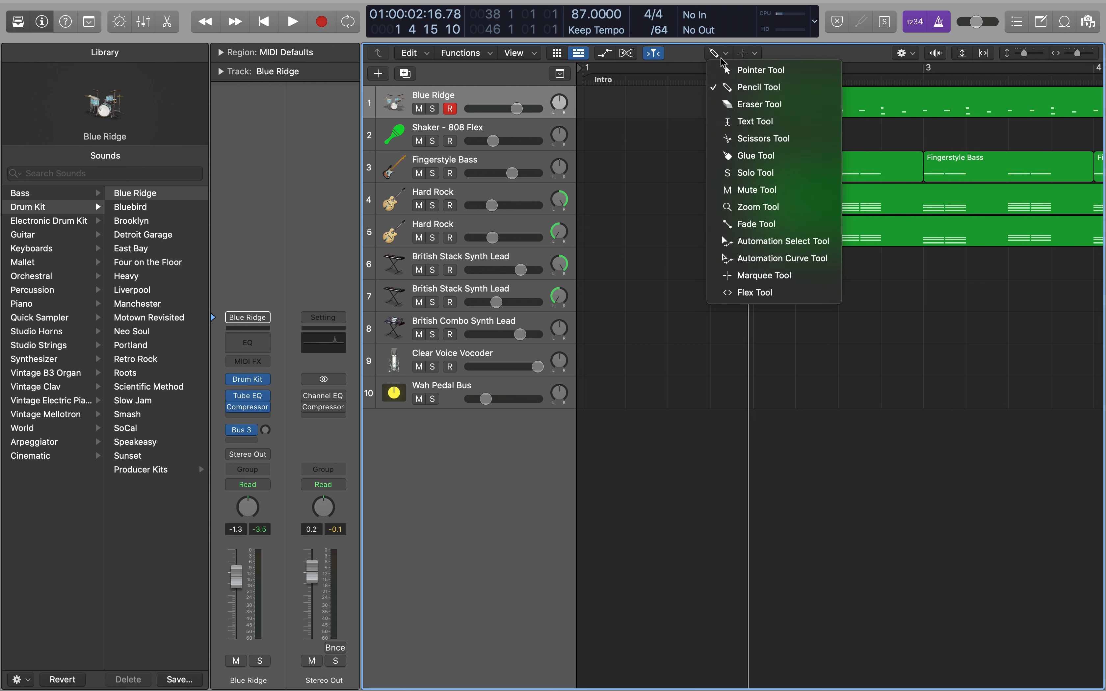
{"action": "left_click", "coordinate": [734, 91]}
{"action": "left_click", "coordinate": [611, 105]}
Switch back to the Pointer Tool and open the new bar 1 drum region in the Piano Roll
{"action": "left_click", "coordinate": [716, 56]}
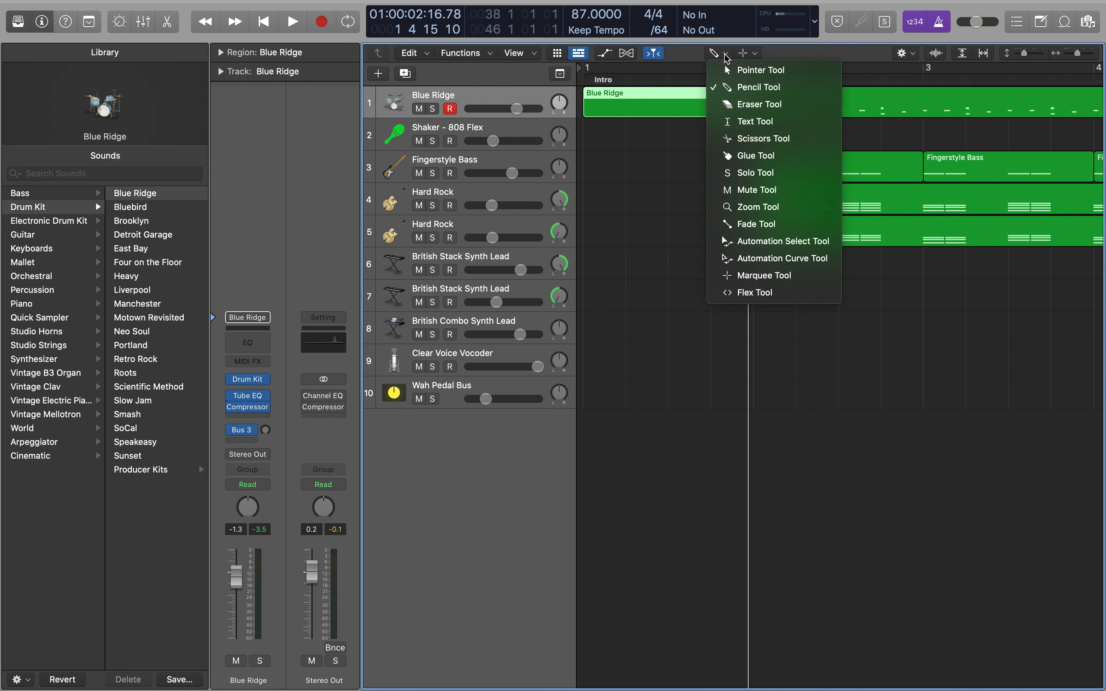
{"action": "left_click", "coordinate": [725, 68]}
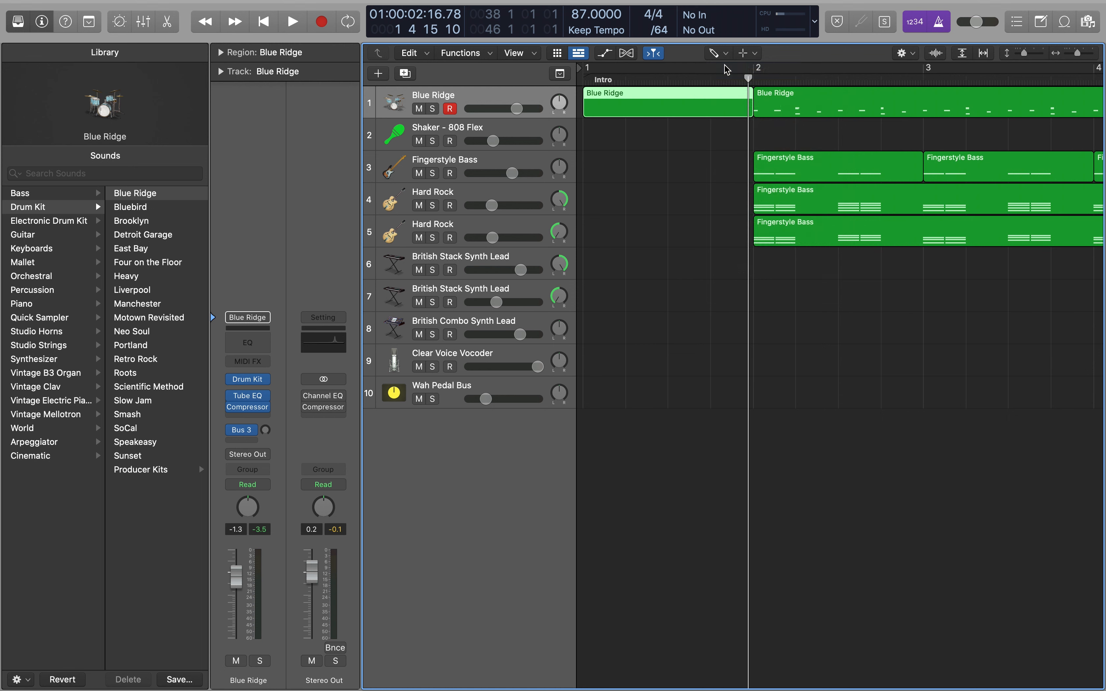
{"action": "double_click", "coordinate": [645, 93]}
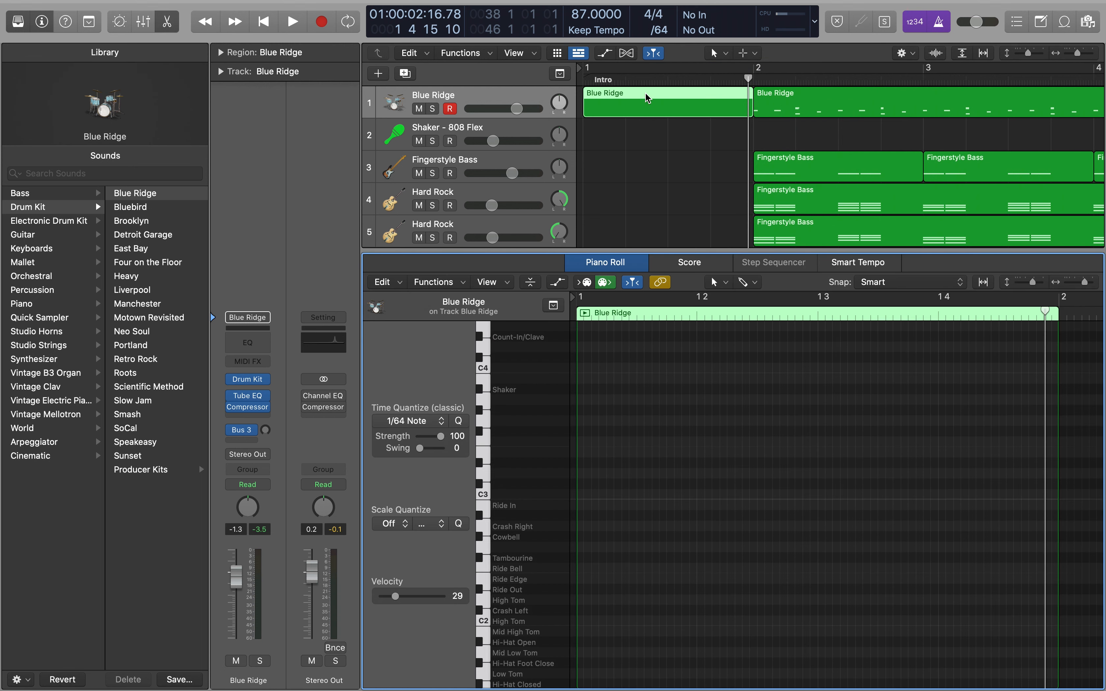
{"action": "scroll", "coordinate": [639, 412], "scroll_direction": "down", "scroll_amount": 10}
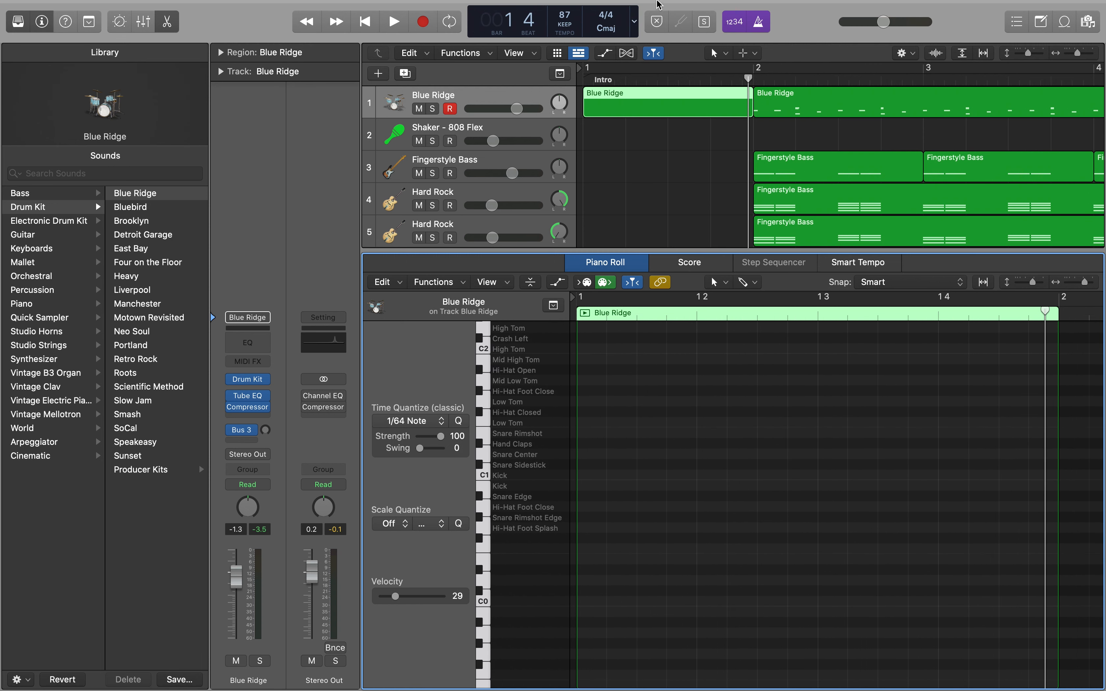
Switch the control bar display to the custom view and set its division to /64
{"action": "left_click", "coordinate": [635, 25]}
{"action": "left_click", "coordinate": [679, 91]}
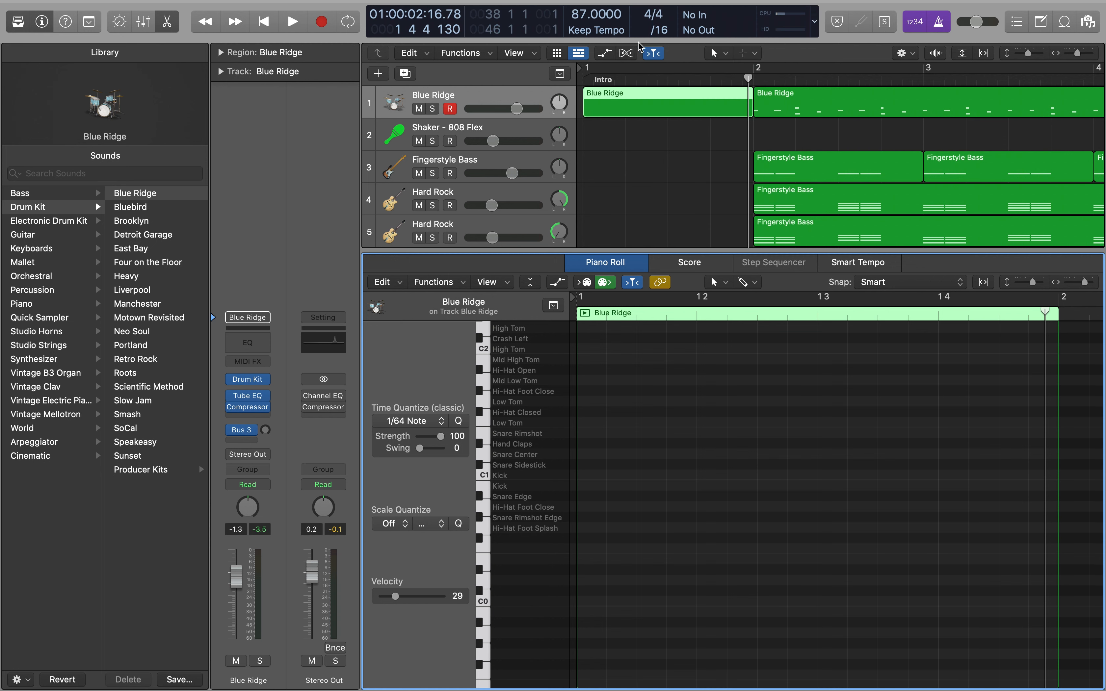
{"action": "left_click", "coordinate": [664, 31]}
{"action": "left_click", "coordinate": [670, 78]}
{"action": "left_click", "coordinate": [427, 421]}
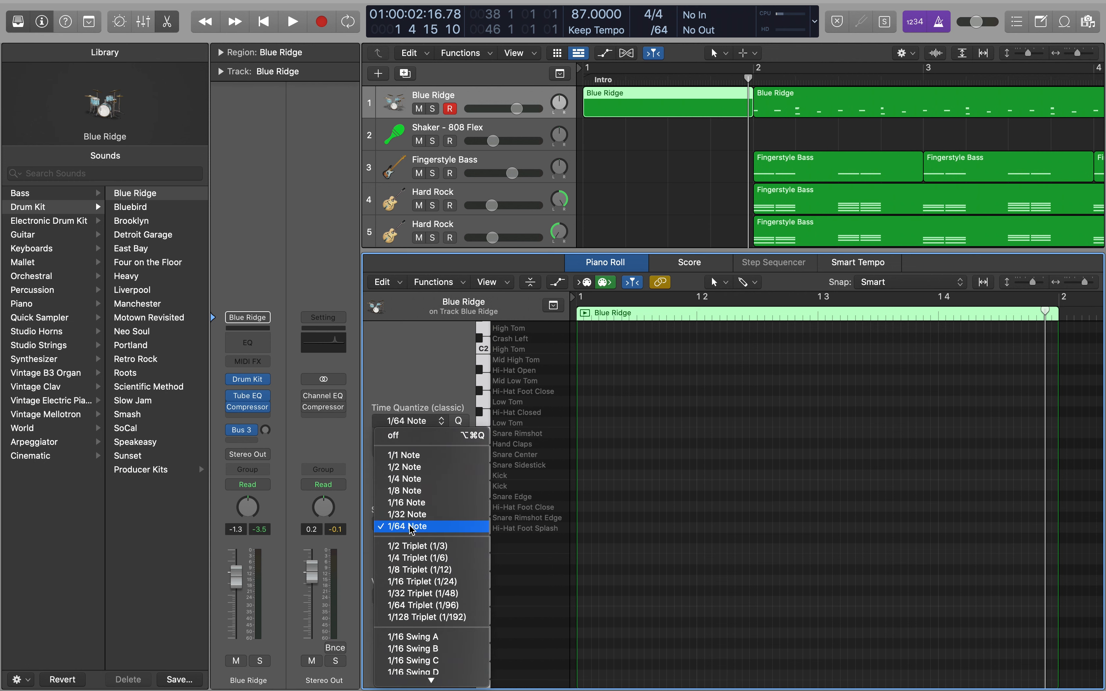
{"action": "left_click", "coordinate": [421, 372]}
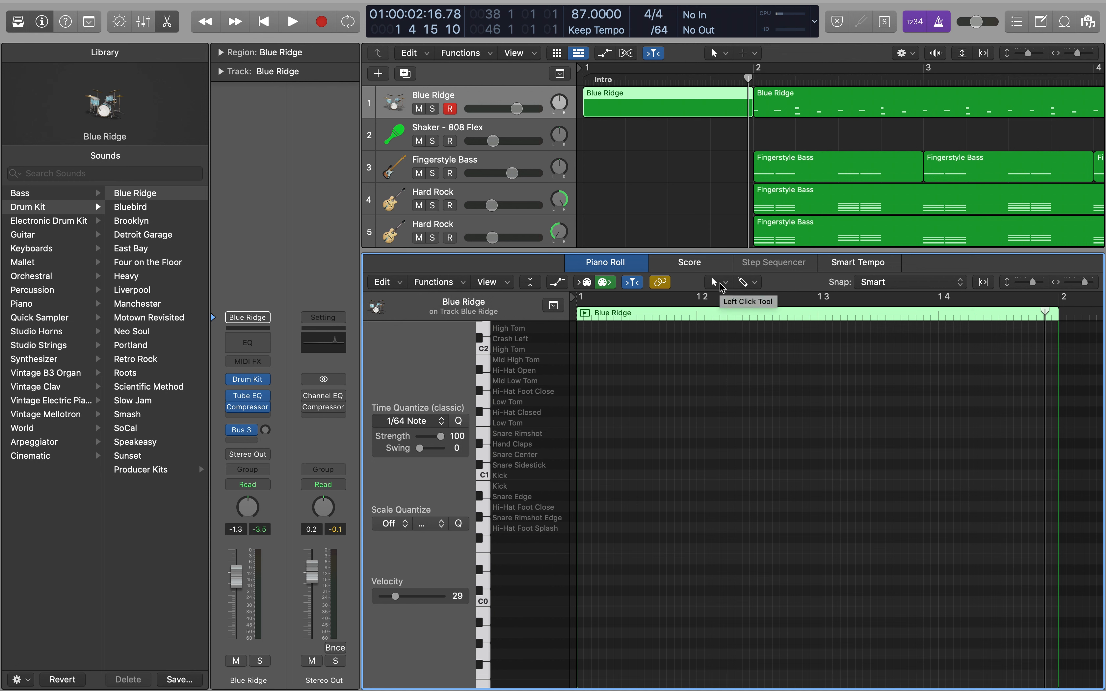
Pencil in a Snare Center note one 1/64 division long at the start of bar 1, with velocity 127
{"action": "left_click", "coordinate": [723, 284]}
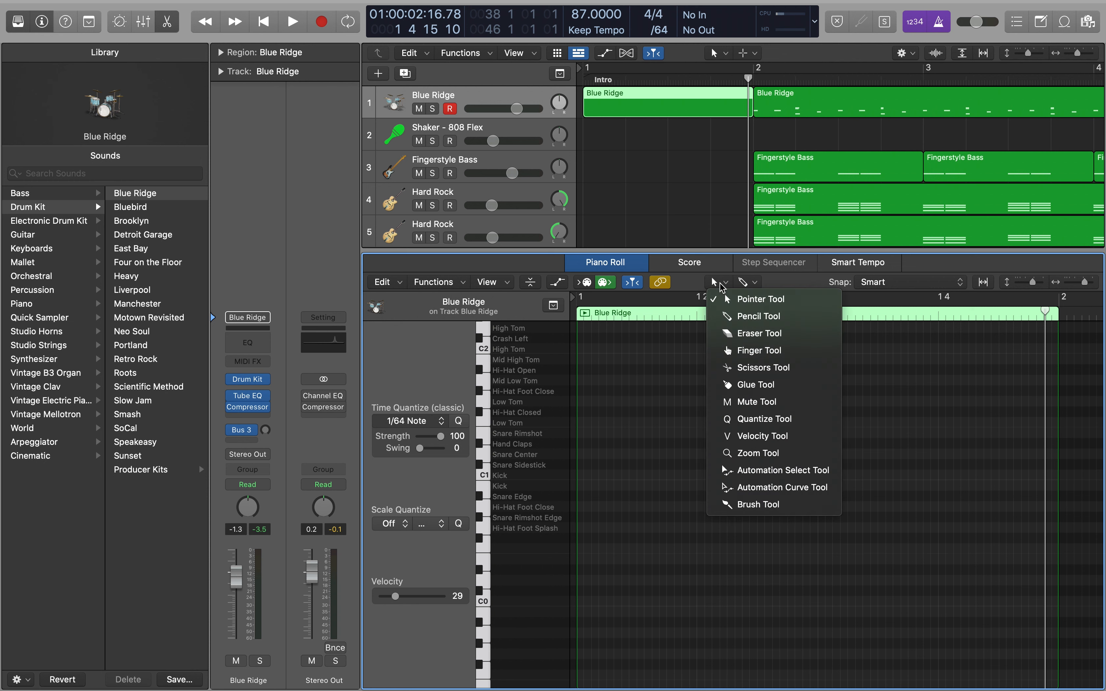
{"action": "left_click", "coordinate": [738, 316]}
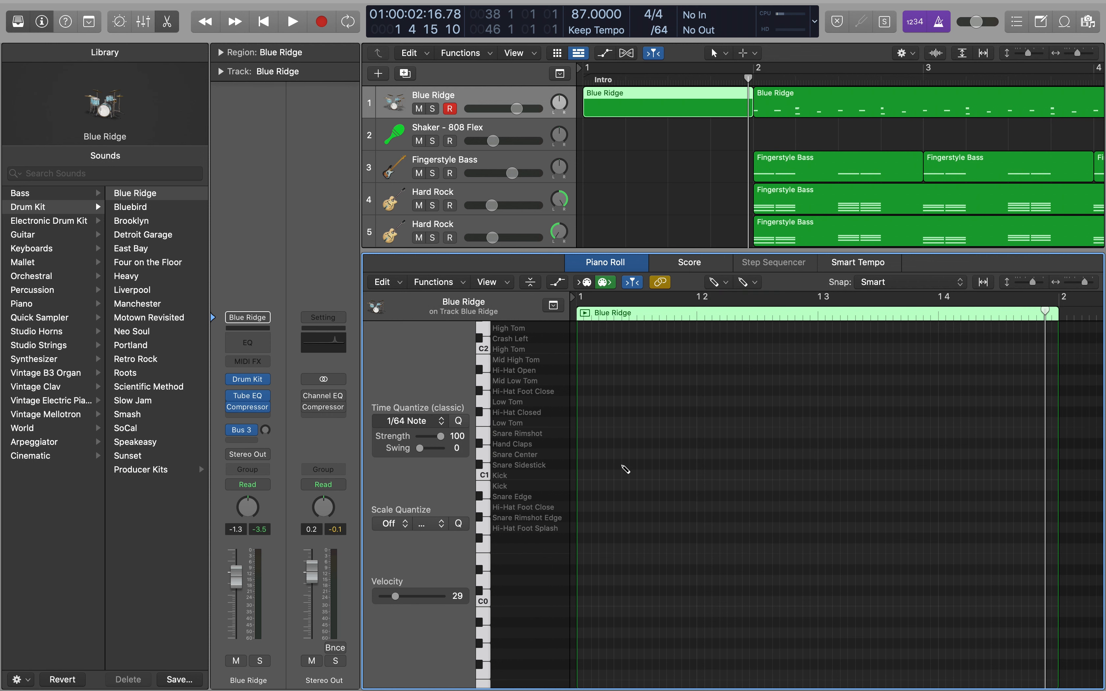
{"action": "left_click", "coordinate": [586, 454]}
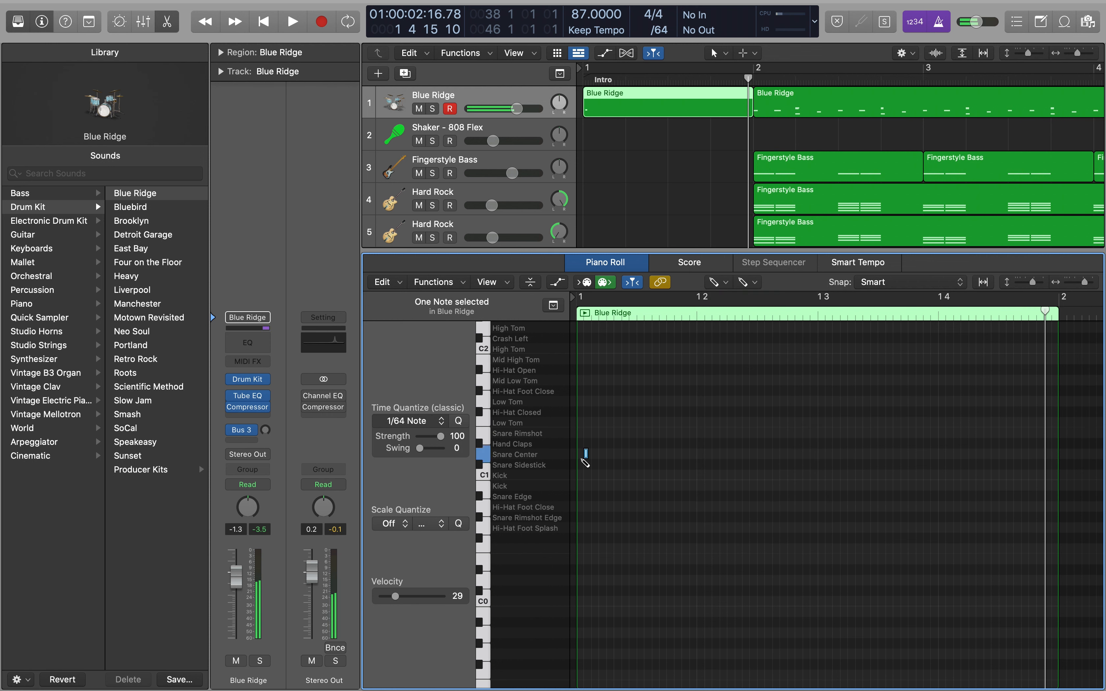
{"action": "left_click_drag", "start_coordinate": [589, 461], "coordinate": [582, 460]}
{"action": "left_click_drag", "start_coordinate": [405, 597], "coordinate": [445, 597]}
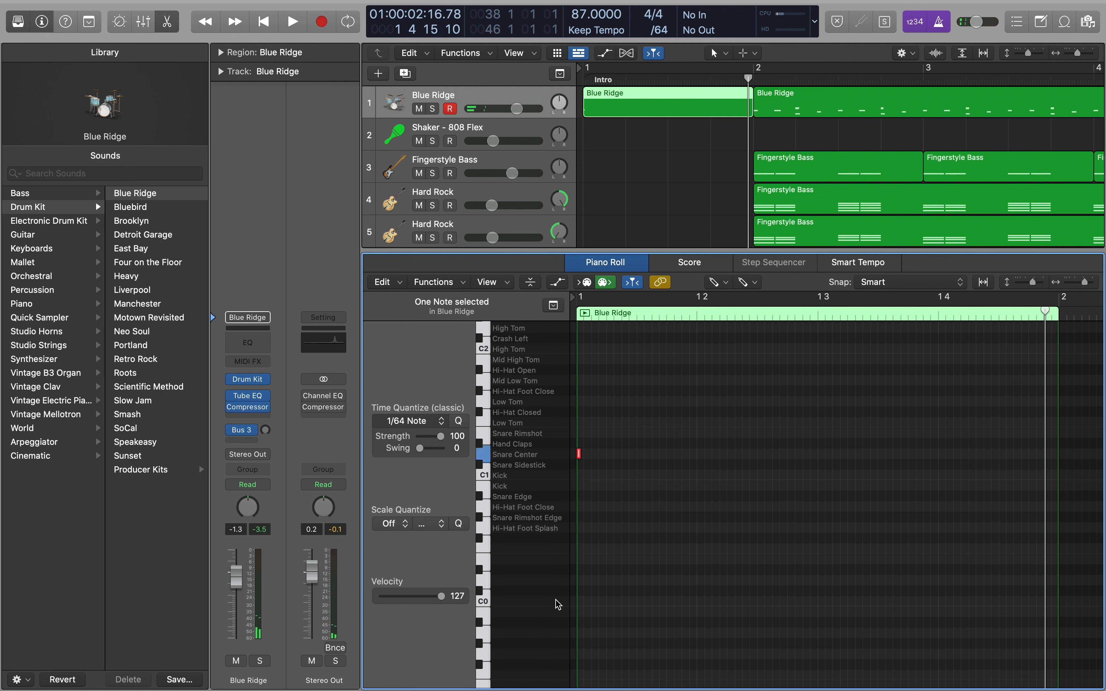
{"action": "scroll", "coordinate": [592, 457], "scroll_direction": "up", "scroll_amount": 5}
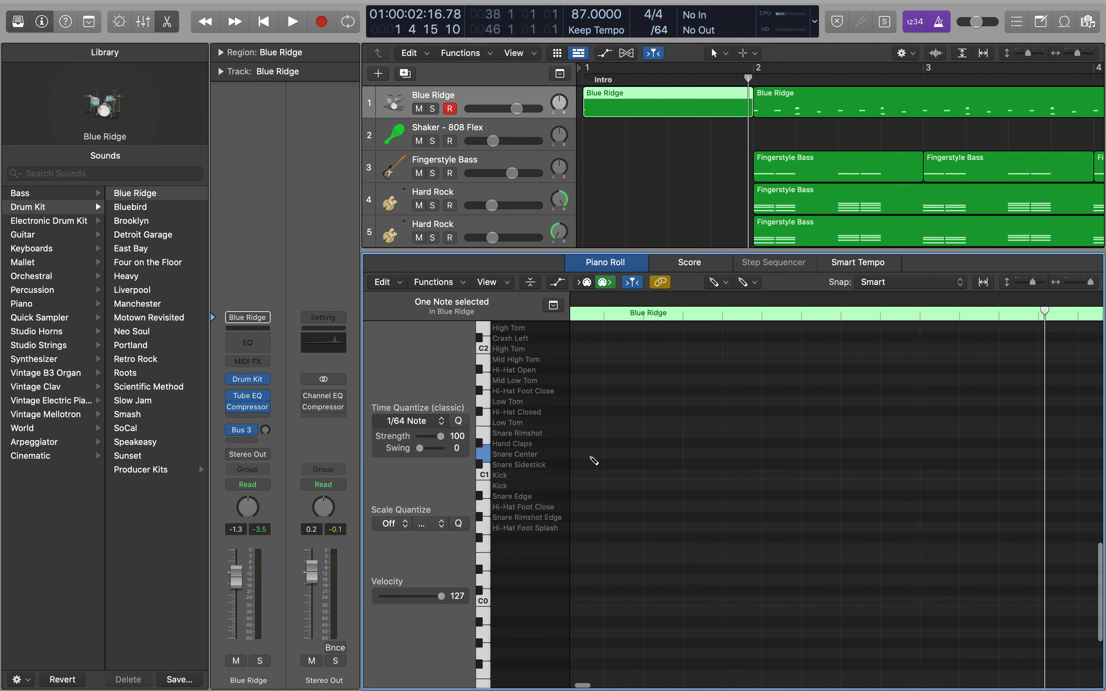
{"action": "scroll", "coordinate": [592, 457], "scroll_direction": "left", "scroll_amount": 3}
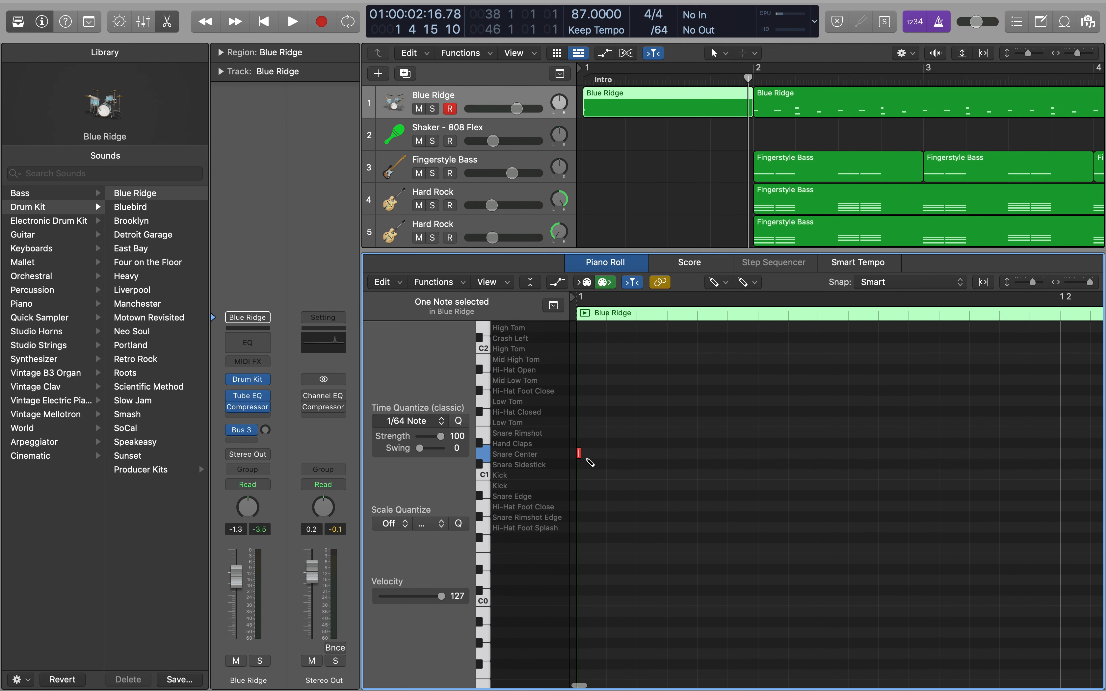
{"action": "left_click_drag", "start_coordinate": [585, 455], "coordinate": [613, 461]}
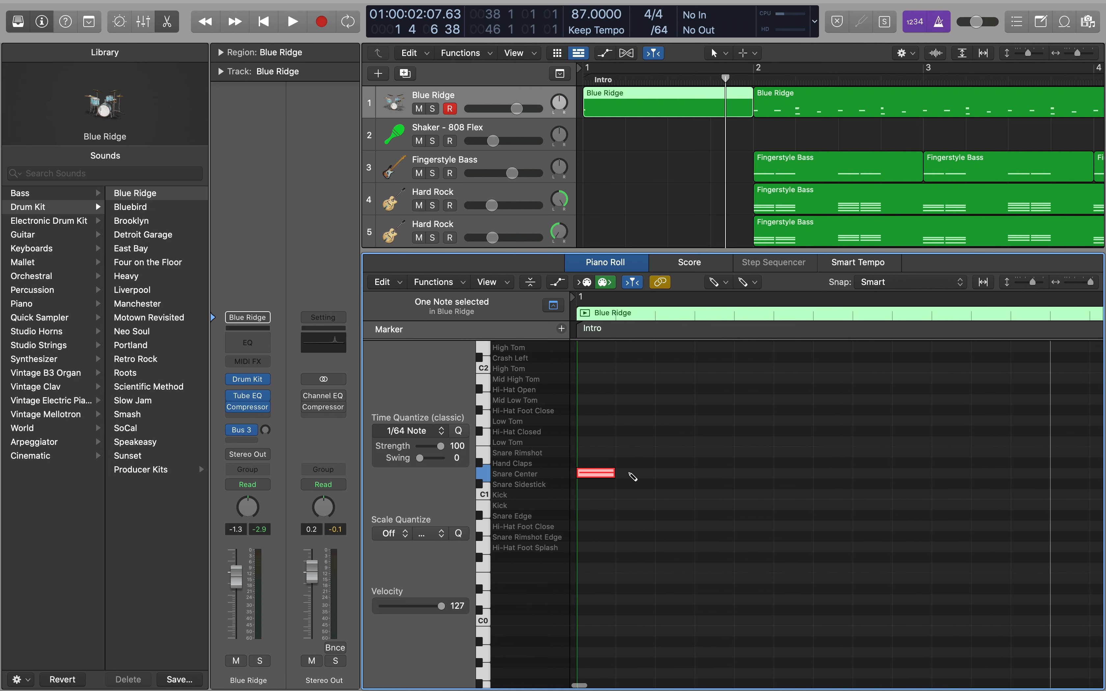
Add three more 1/64 Snare Center notes directly after the first one
{"action": "left_click", "coordinate": [629, 474]}
{"action": "left_click", "coordinate": [670, 473]}
{"action": "left_click", "coordinate": [709, 474]}
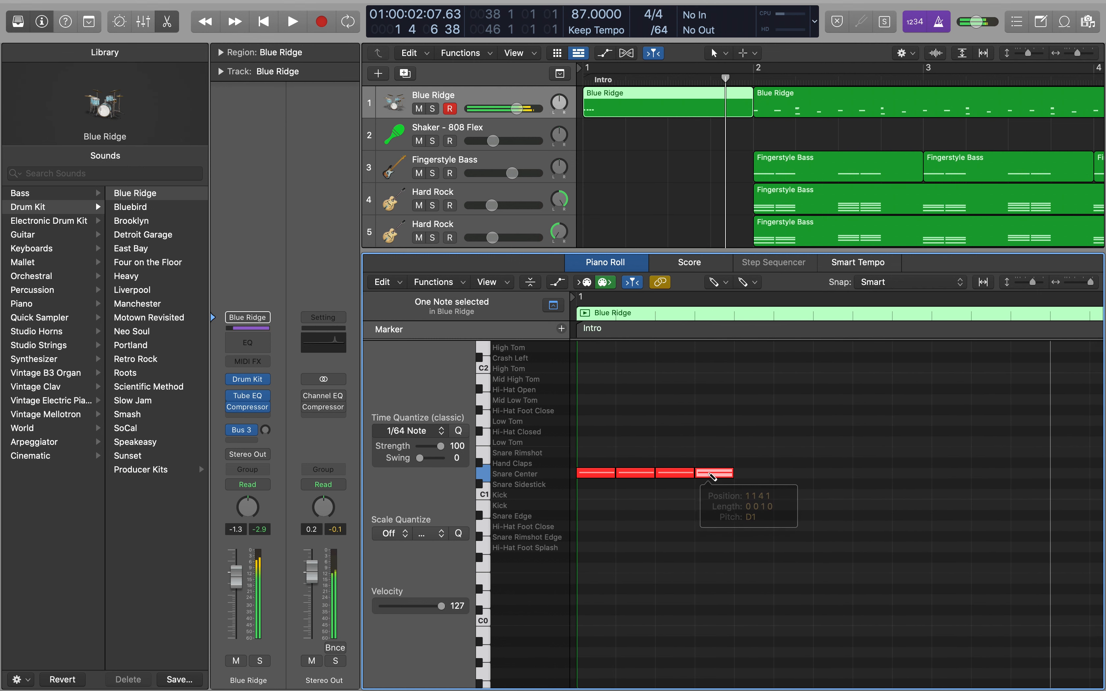
Set the velocity of the second, third and fourth snare notes to 42
{"action": "left_click", "coordinate": [716, 283]}
{"action": "left_click", "coordinate": [720, 297]}
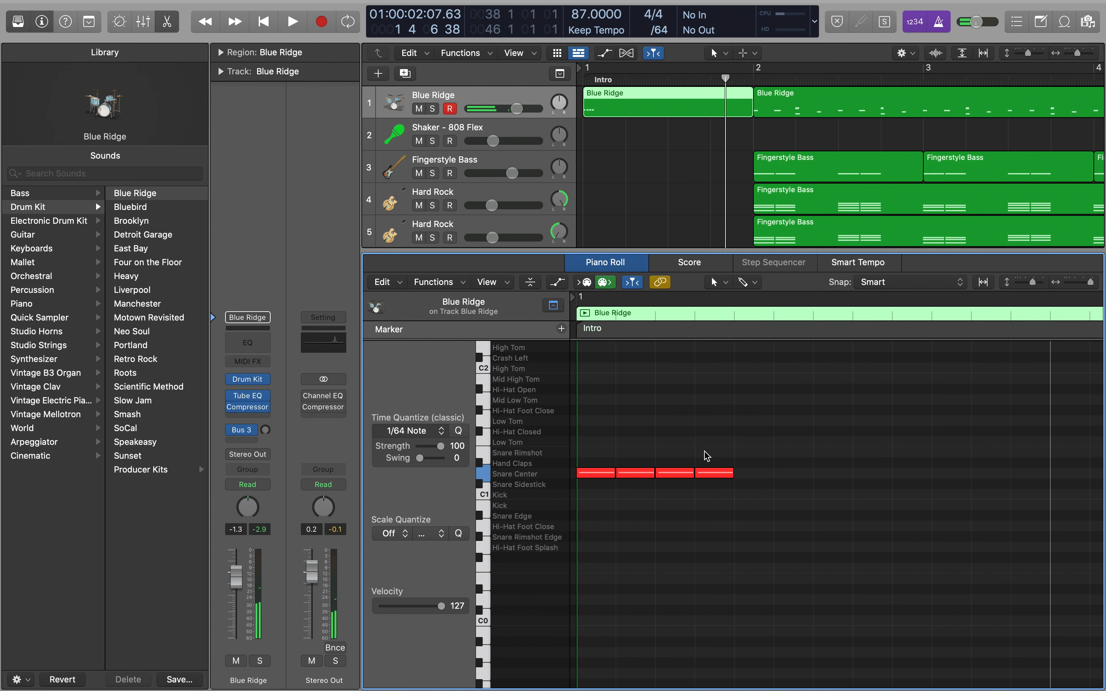
{"action": "left_click_drag", "start_coordinate": [704, 452], "coordinate": [637, 496]}
{"action": "left_click_drag", "start_coordinate": [441, 606], "coordinate": [402, 608]}
{"action": "left_click", "coordinate": [583, 329]}
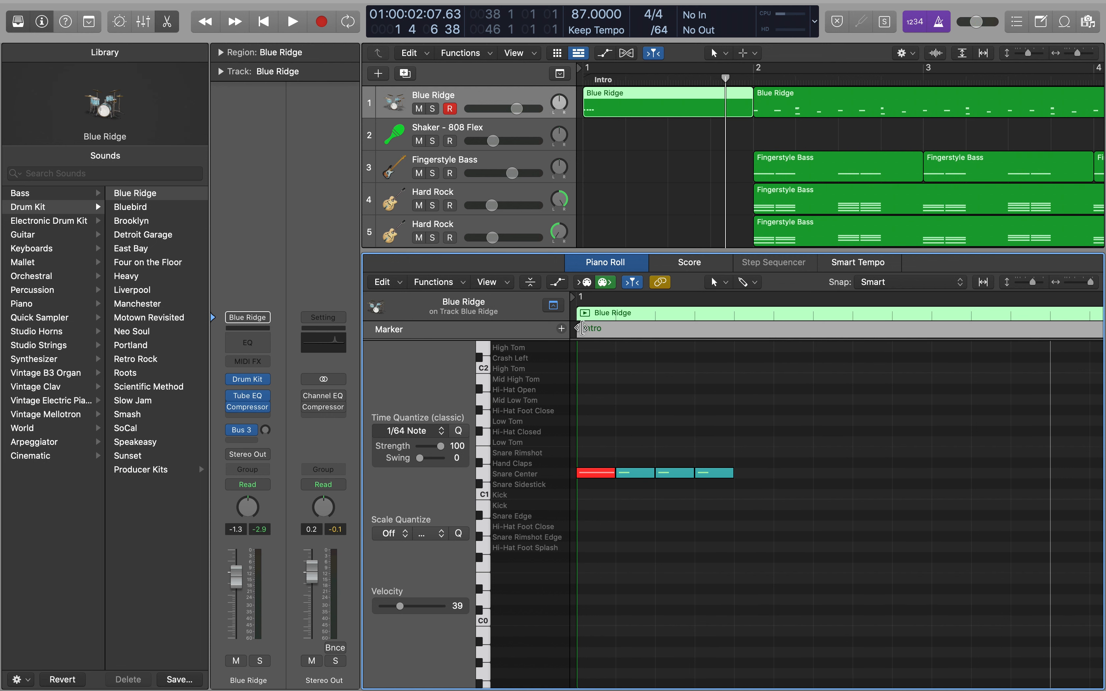
{"action": "left_click", "coordinate": [638, 450]}
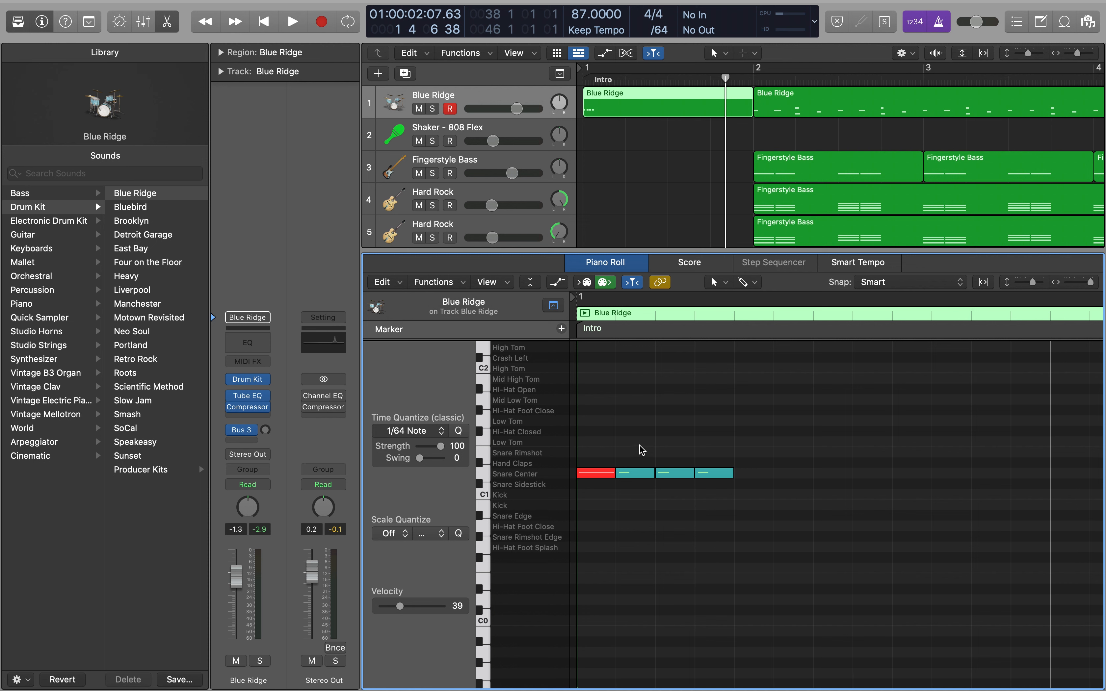
{"action": "left_click_drag", "start_coordinate": [640, 446], "coordinate": [731, 480]}
{"action": "left_click_drag", "start_coordinate": [400, 605], "coordinate": [402, 605]}
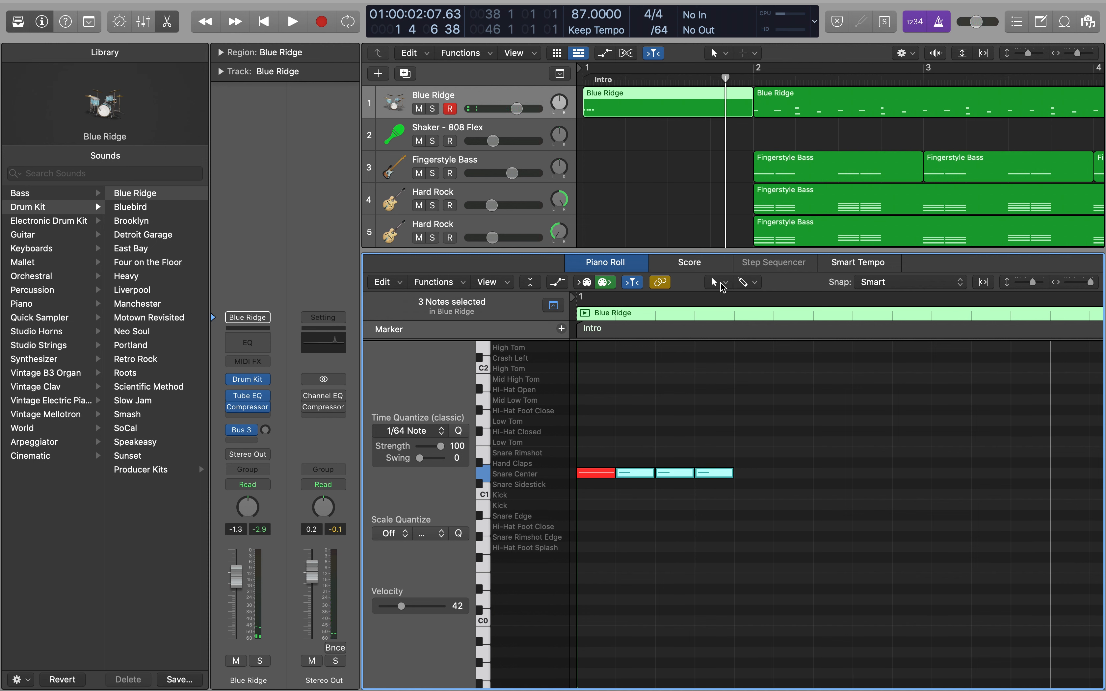
Pencil in a fifth Snare Center note after the first four and set its velocity to 61
{"action": "left_click", "coordinate": [726, 284]}
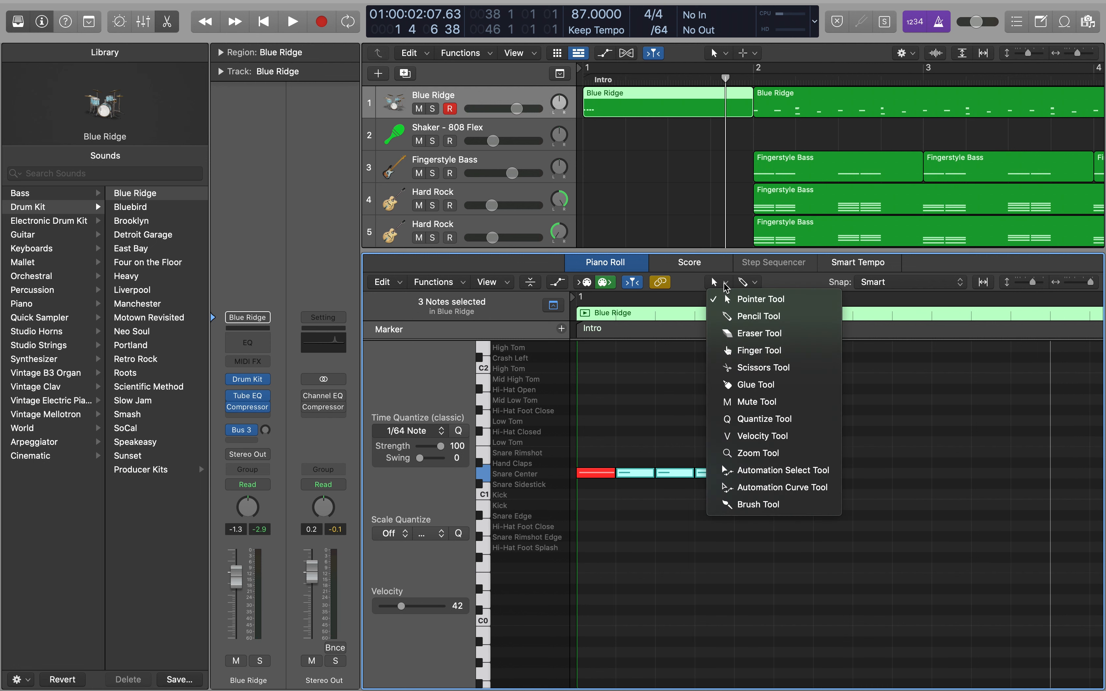
{"action": "left_click", "coordinate": [759, 316]}
{"action": "left_click", "coordinate": [748, 473]}
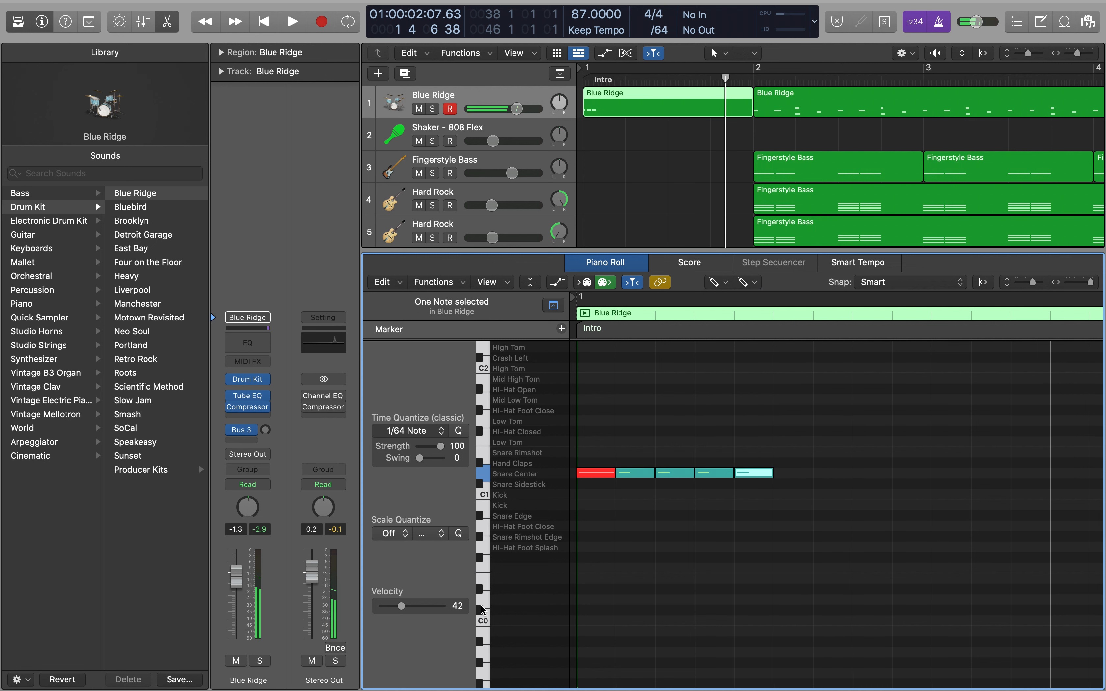
{"action": "left_click_drag", "start_coordinate": [401, 608], "coordinate": [410, 608]}
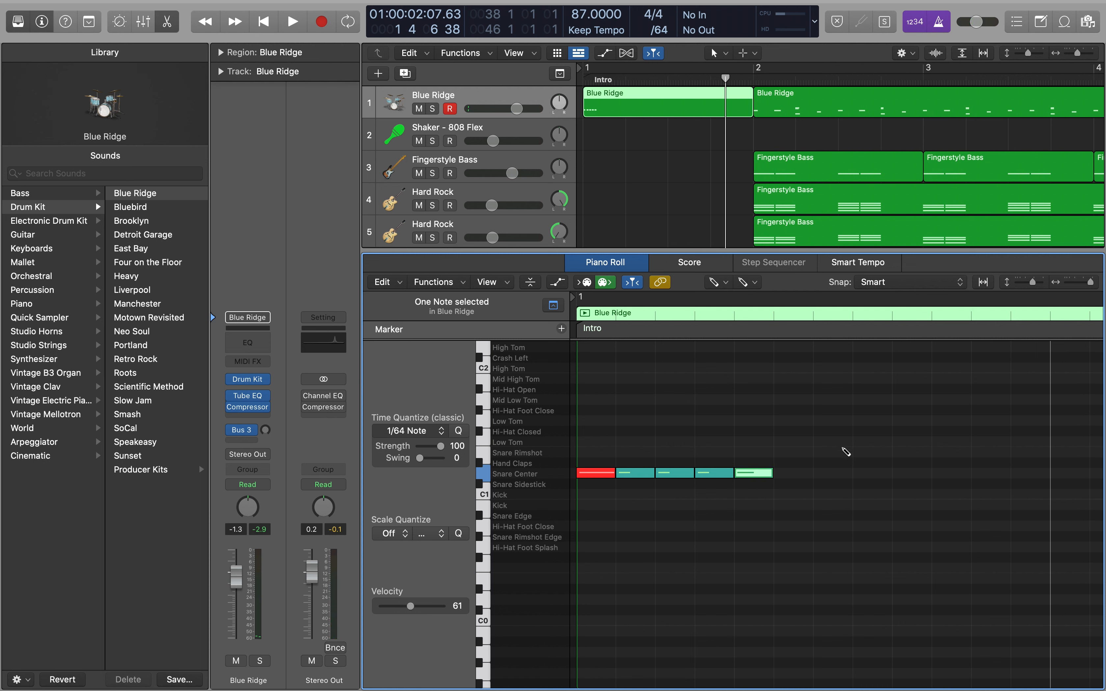
Add the sixth, seventh and eighth Snare Center notes directly after the fifth
{"action": "left_click", "coordinate": [792, 473]}
{"action": "left_click", "coordinate": [832, 474]}
{"action": "left_click", "coordinate": [872, 473]}
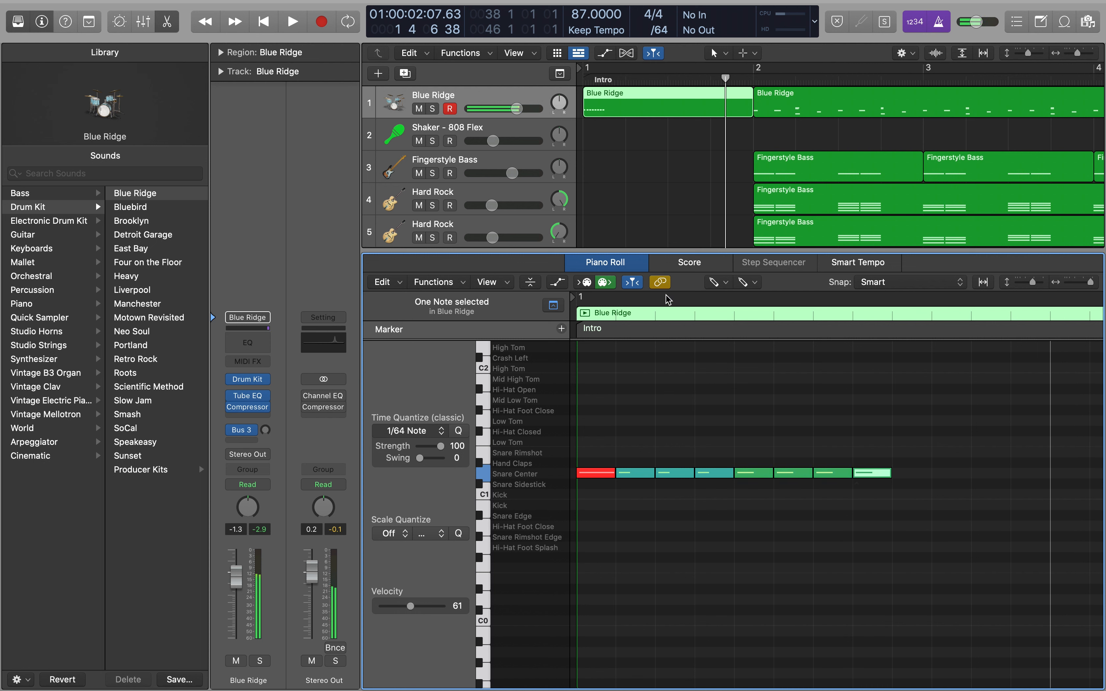
Set the velocity of the sixth, seventh and eighth snare notes to 40
{"action": "left_click", "coordinate": [716, 284]}
{"action": "left_click", "coordinate": [731, 295]}
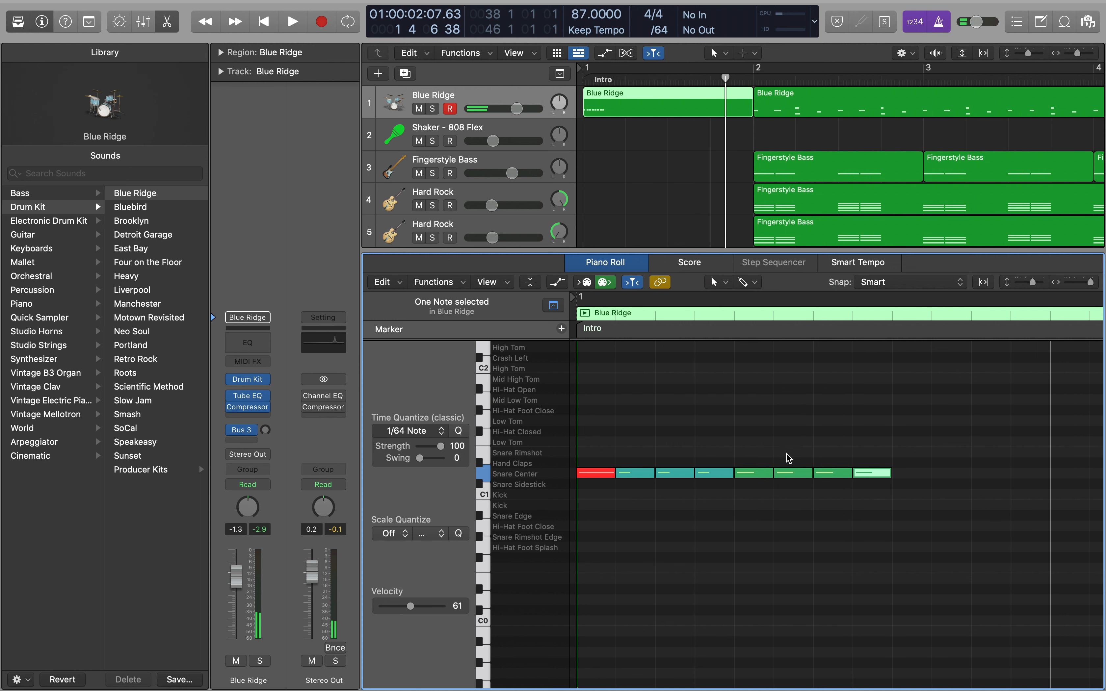
{"action": "left_click", "coordinate": [789, 452]}
{"action": "left_click_drag", "start_coordinate": [789, 452], "coordinate": [855, 483]}
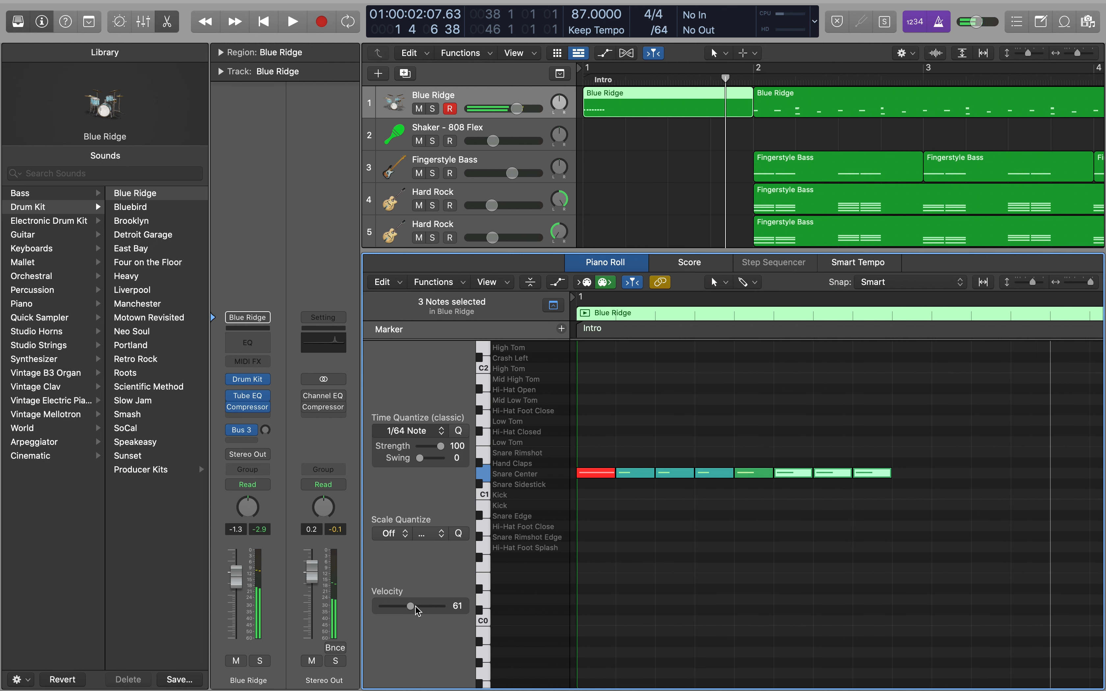
{"action": "left_click_drag", "start_coordinate": [412, 605], "coordinate": [402, 606]}
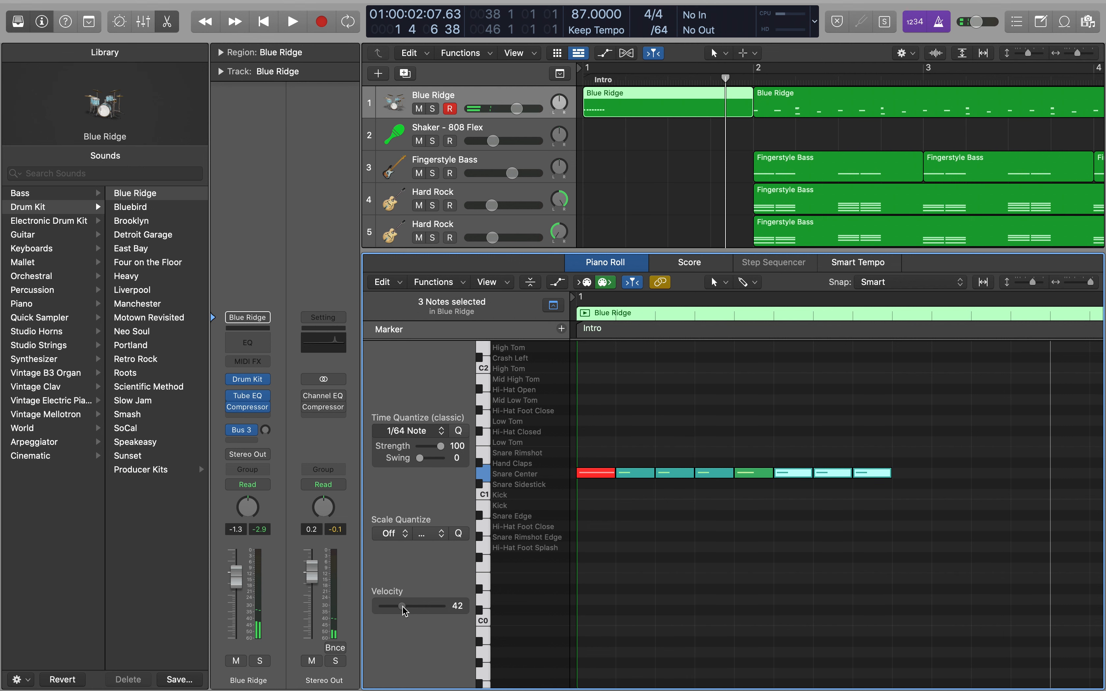
{"action": "left_click", "coordinate": [597, 428]}
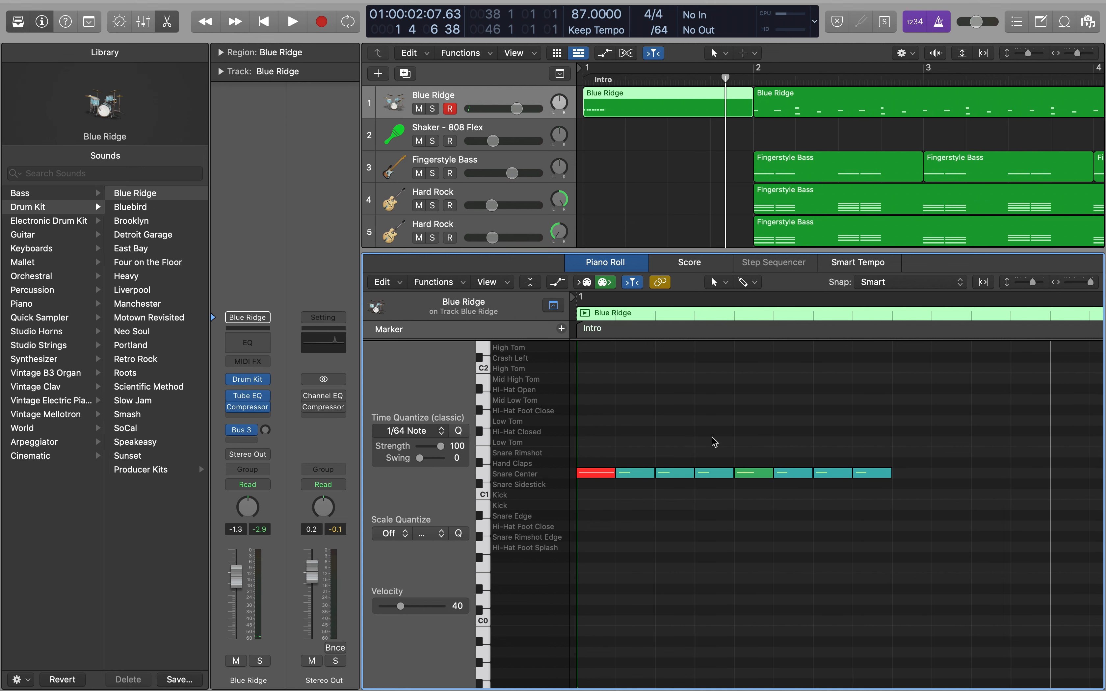
Pencil in a ninth Snare Center note after the eighth and set its velocity to 61
{"action": "scroll", "coordinate": [714, 442], "scroll_direction": "right", "scroll_amount": 2}
{"action": "scroll", "coordinate": [715, 442], "scroll_direction": "right", "scroll_amount": 5}
{"action": "scroll", "coordinate": [714, 442], "scroll_direction": "up", "scroll_amount": 1}
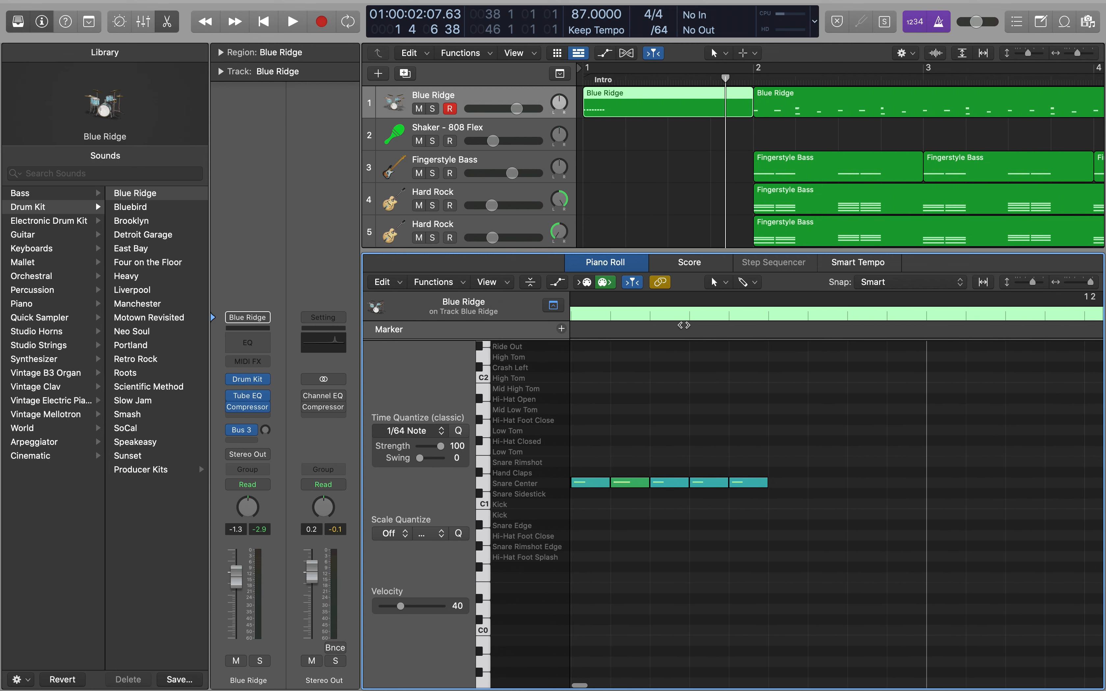
{"action": "left_click", "coordinate": [717, 283]}
{"action": "left_click", "coordinate": [735, 316]}
{"action": "left_click", "coordinate": [787, 483]}
{"action": "left_click_drag", "start_coordinate": [403, 608], "coordinate": [412, 608]}
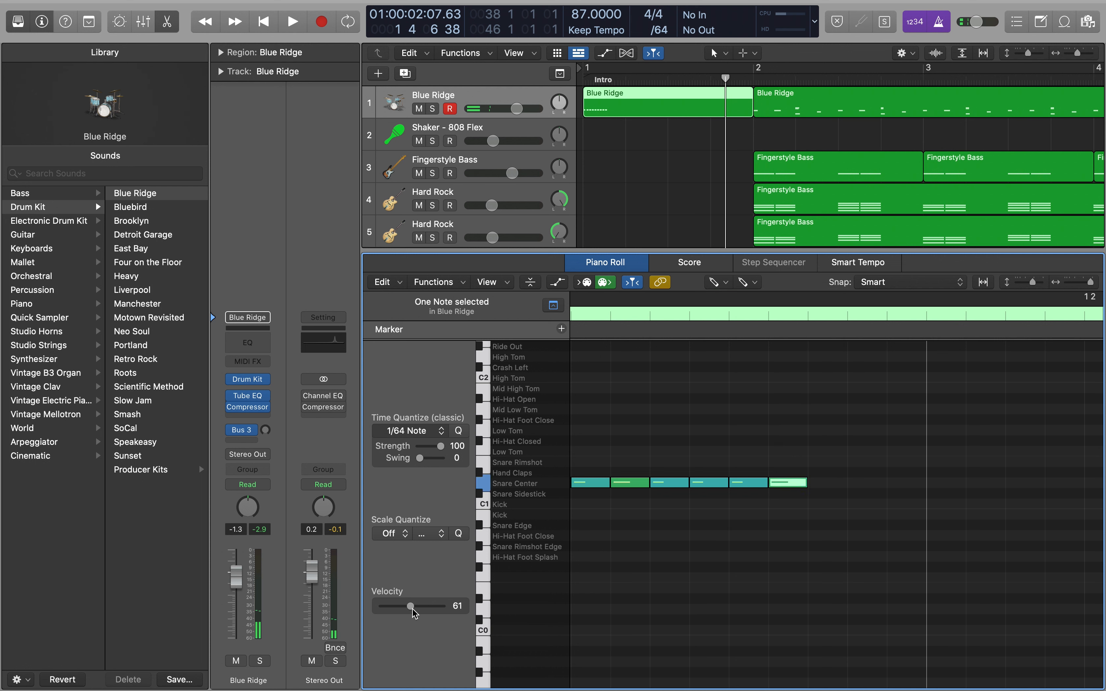
Add the tenth, eleventh and twelfth Snare Center notes directly after the ninth
{"action": "left_click", "coordinate": [827, 483]}
{"action": "left_click", "coordinate": [866, 483]}
{"action": "left_click", "coordinate": [905, 483]}
Lower the velocity of the tenth, eleventh and twelfth snare notes to 46
{"action": "left_click", "coordinate": [717, 282]}
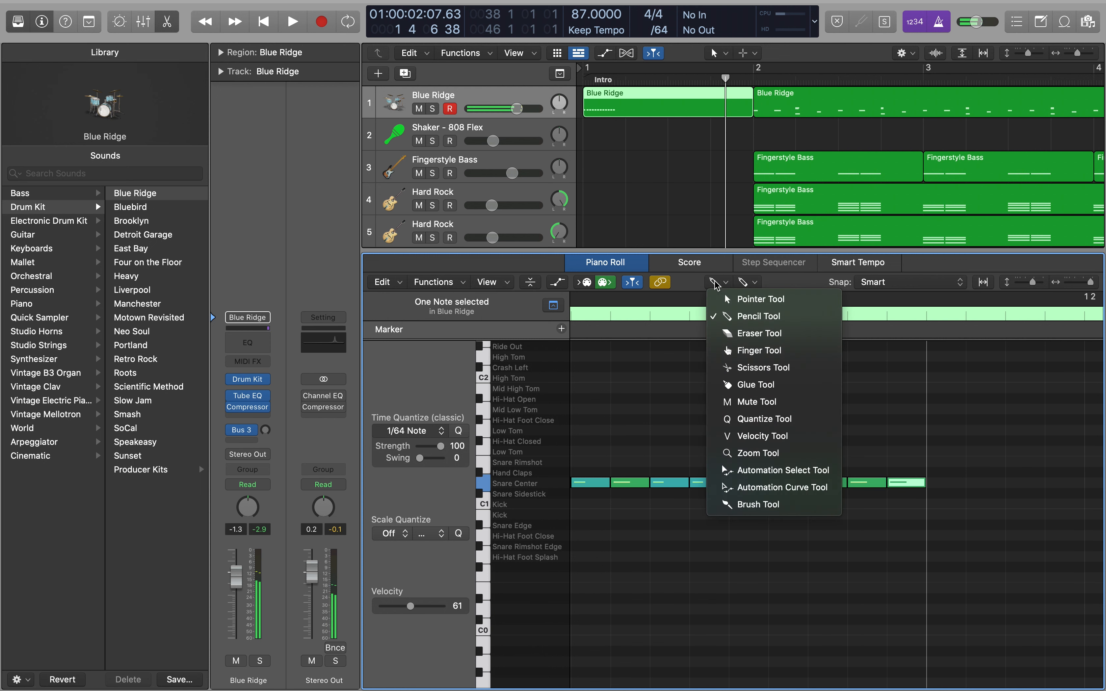
{"action": "left_click", "coordinate": [734, 300]}
{"action": "left_click_drag", "start_coordinate": [930, 469], "coordinate": [813, 498]}
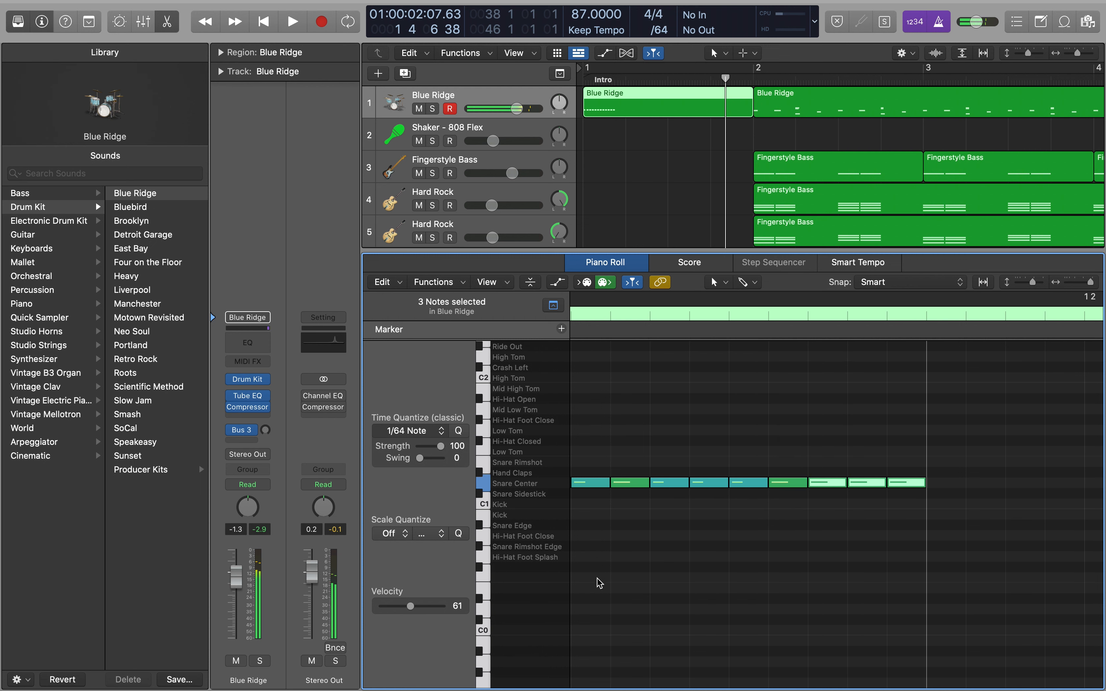
{"action": "left_click_drag", "start_coordinate": [411, 607], "coordinate": [406, 607]}
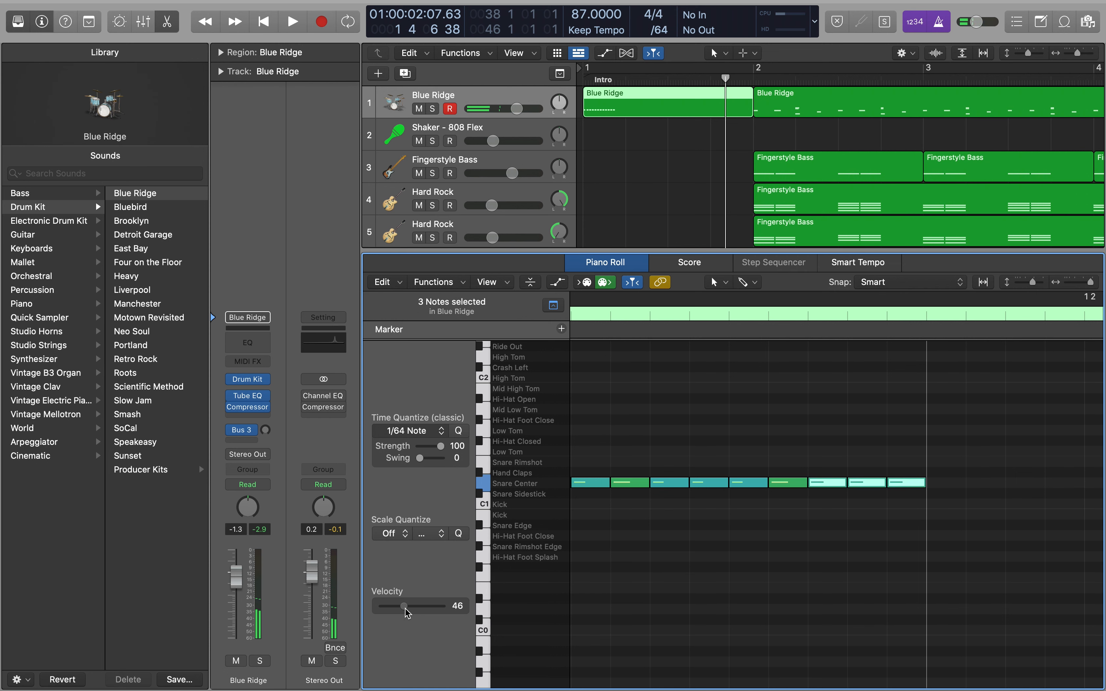
Duplicate the fifth to twelfth Snare Center notes and move the eight copies directly after the twelfth note
{"action": "scroll", "coordinate": [663, 509], "scroll_direction": "left", "scroll_amount": 1}
{"action": "scroll", "coordinate": [664, 509], "scroll_direction": "down", "scroll_amount": 5}
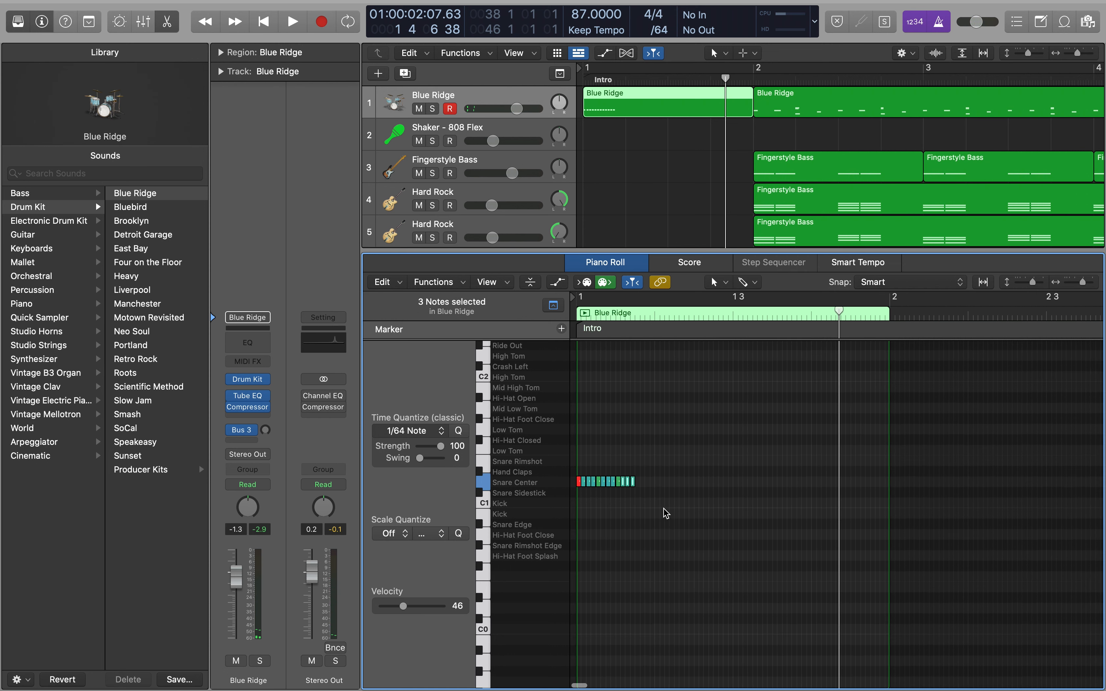
{"action": "scroll", "coordinate": [663, 509], "scroll_direction": "up", "scroll_amount": 3}
{"action": "scroll", "coordinate": [663, 509], "scroll_direction": "left", "scroll_amount": 6}
{"action": "key", "text": "super+Right"}
{"action": "key", "text": "super+Right"}
{"action": "key", "text": "super+Right"}
{"action": "key", "text": "super+Right"}
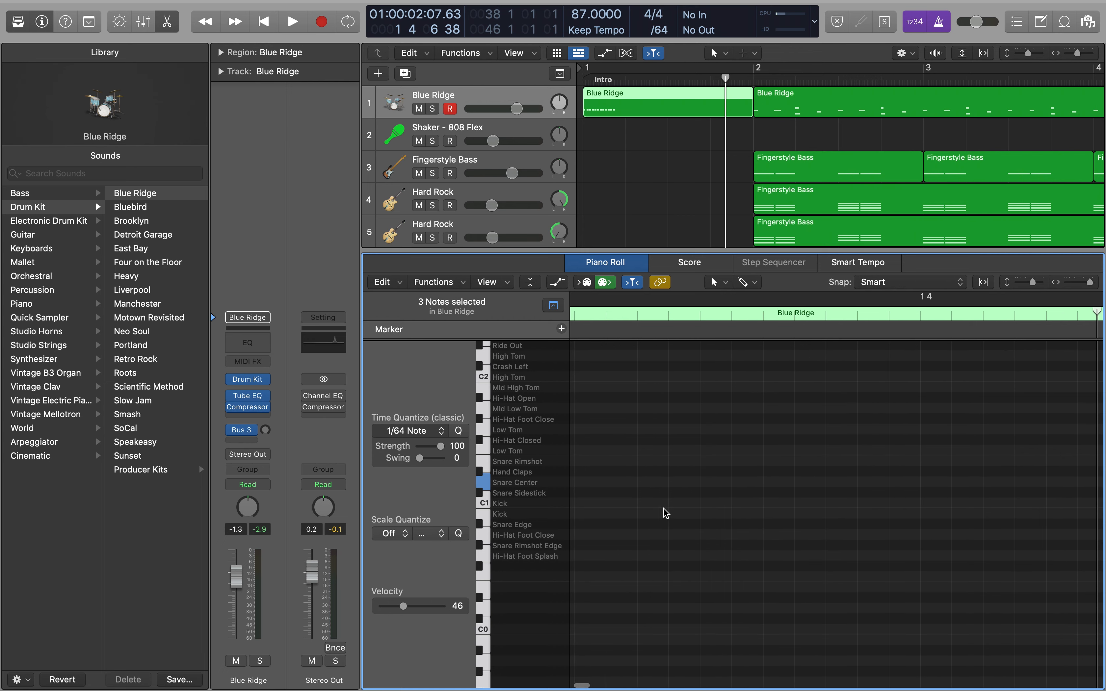
{"action": "scroll", "coordinate": [664, 509], "scroll_direction": "left", "scroll_amount": 15}
{"action": "left_click_drag", "start_coordinate": [710, 437], "coordinate": [955, 515]}
{"action": "scroll", "coordinate": [954, 512], "scroll_direction": "down", "scroll_amount": 3}
{"action": "key", "text": "super+r"}
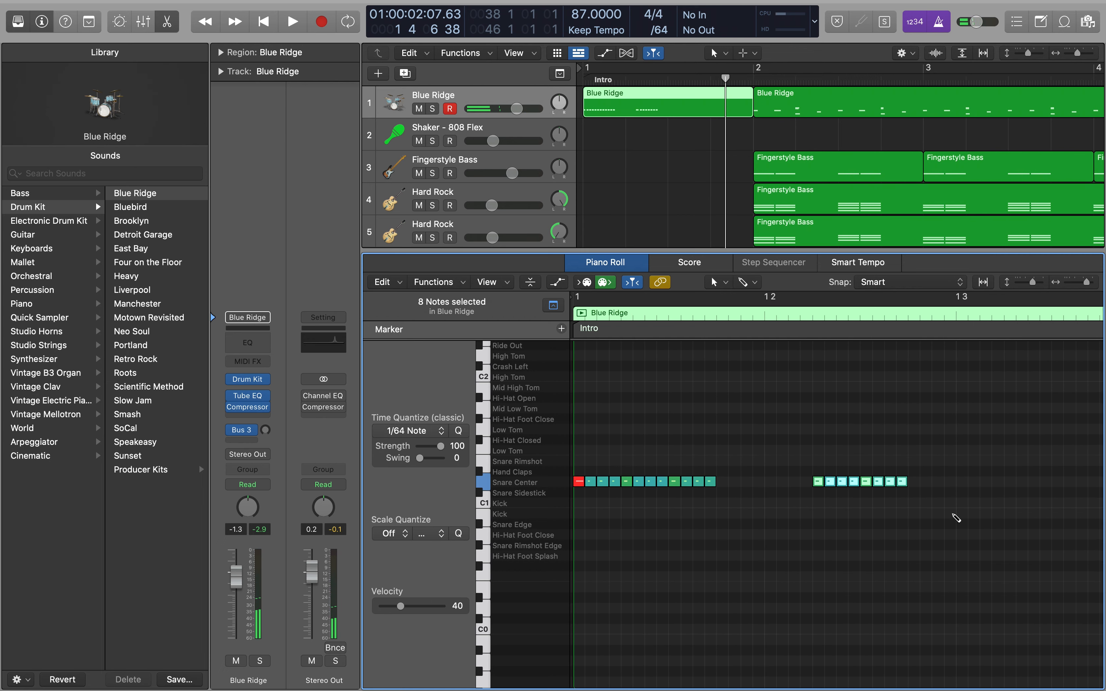
{"action": "left_click_drag", "start_coordinate": [818, 484], "coordinate": [726, 481]}
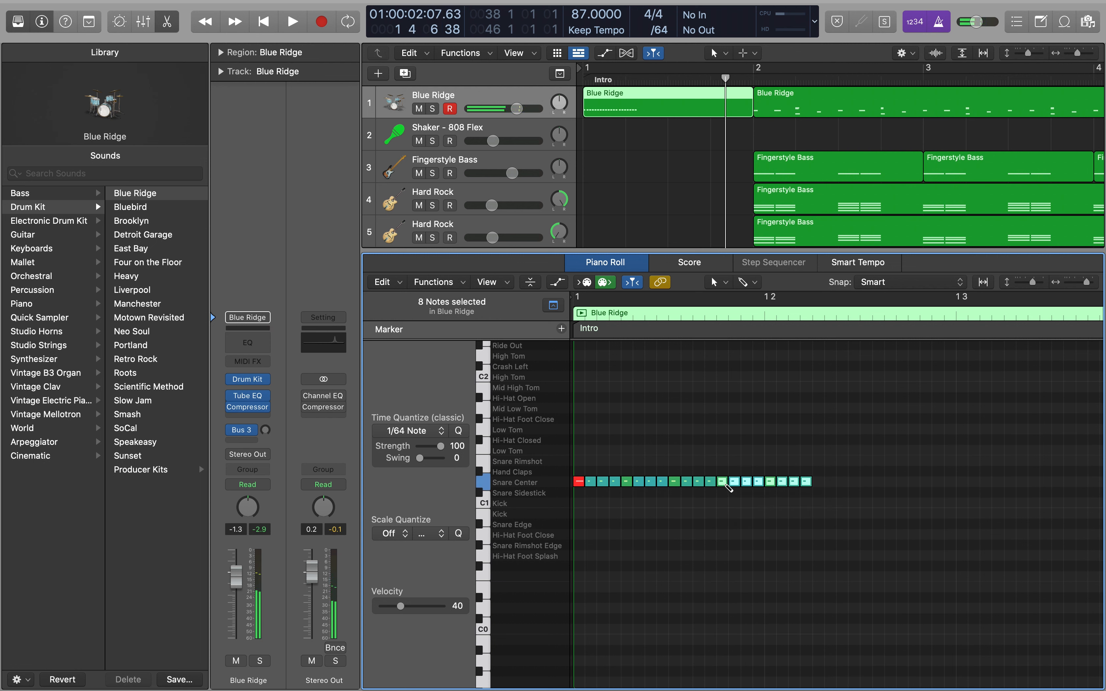
Paste the eight-note snare pattern twice more directly after the last note and play the roll from the start
{"action": "left_click", "coordinate": [813, 319]}
{"action": "key", "text": "super+v"}
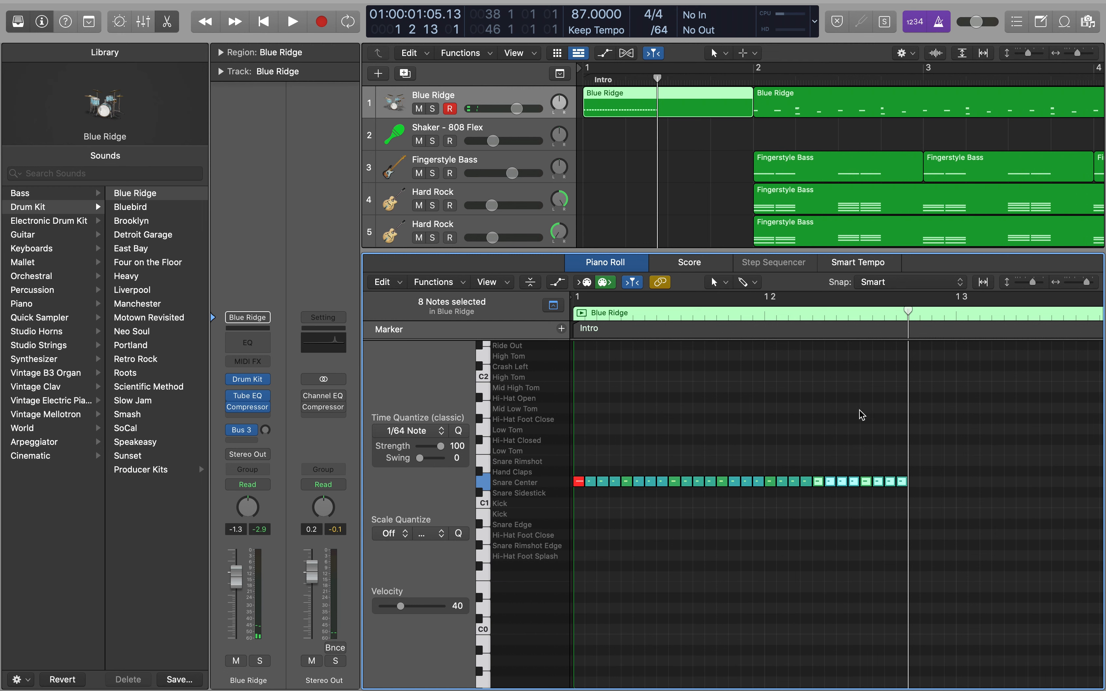
{"action": "scroll", "coordinate": [869, 421], "scroll_direction": "right", "scroll_amount": 3}
{"action": "key", "text": "Return"}
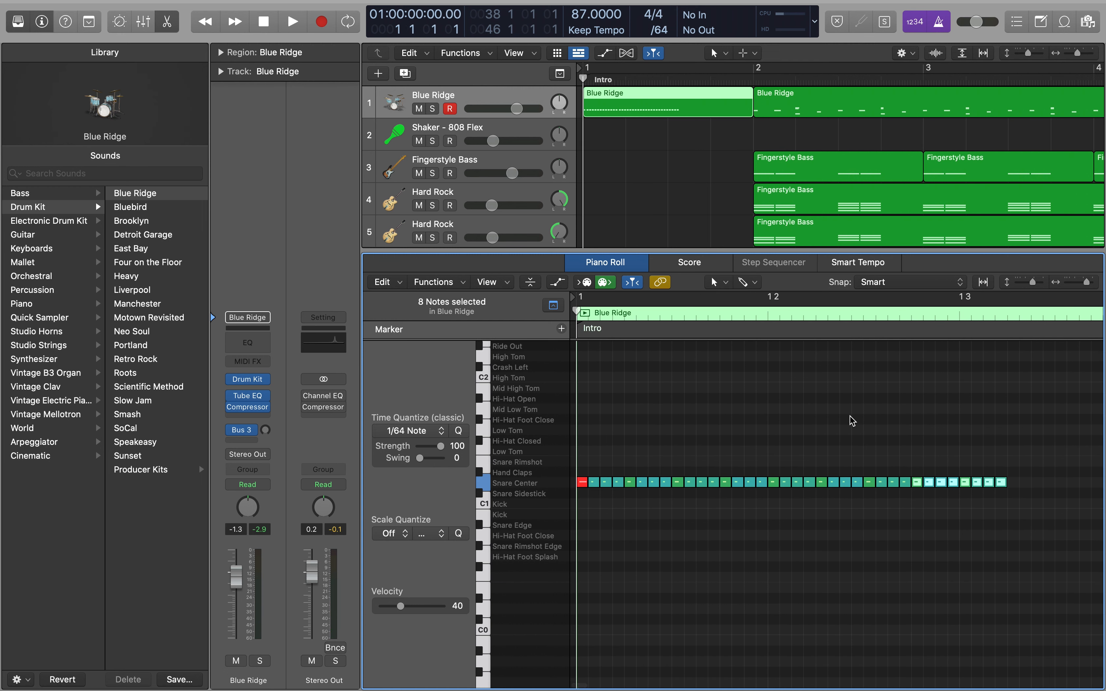
{"action": "key", "text": "space"}
{"action": "key", "text": "super+Left"}
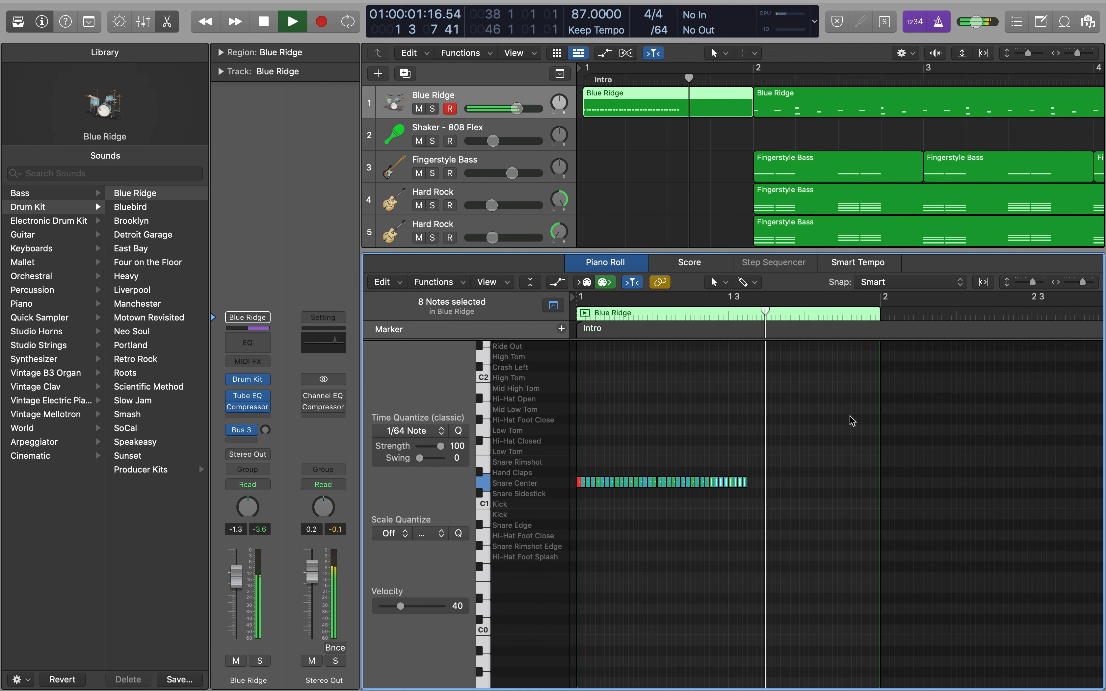
{"action": "key", "text": "space"}
Extend the snare roll past beat 4 with two further pastes of the eight-note pattern, and play it back from the start
{"action": "left_click", "coordinate": [746, 318]}
{"action": "key", "text": "super+v"}
{"action": "key", "text": "super+Right"}
{"action": "key", "text": "super+Right"}
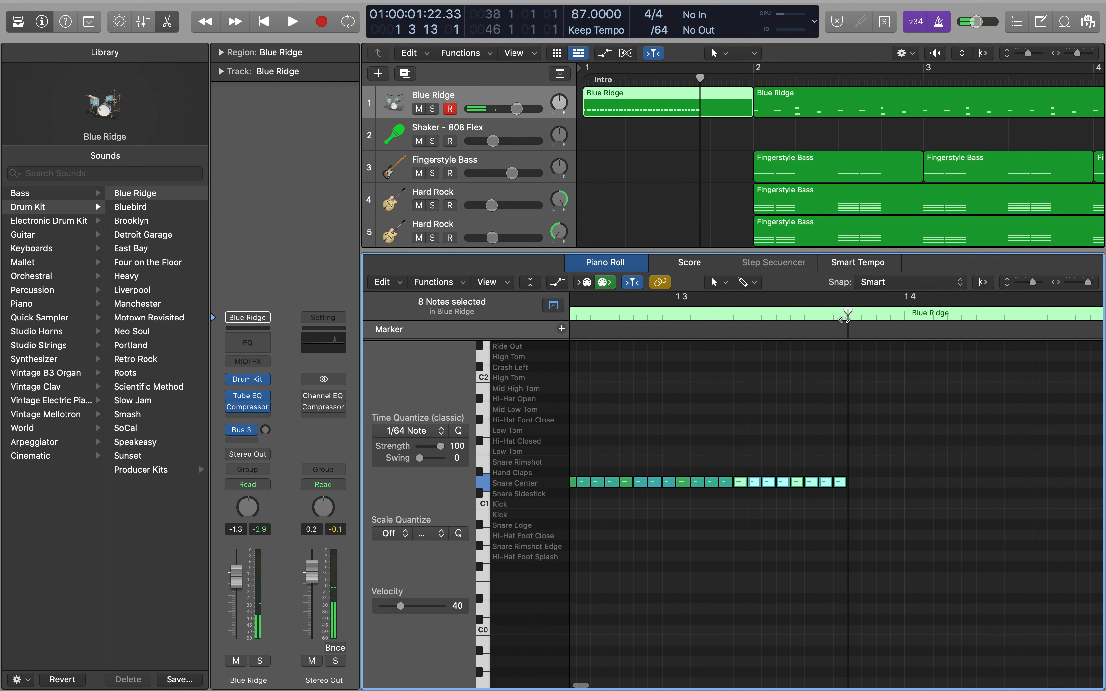
{"action": "key", "text": "super+v"}
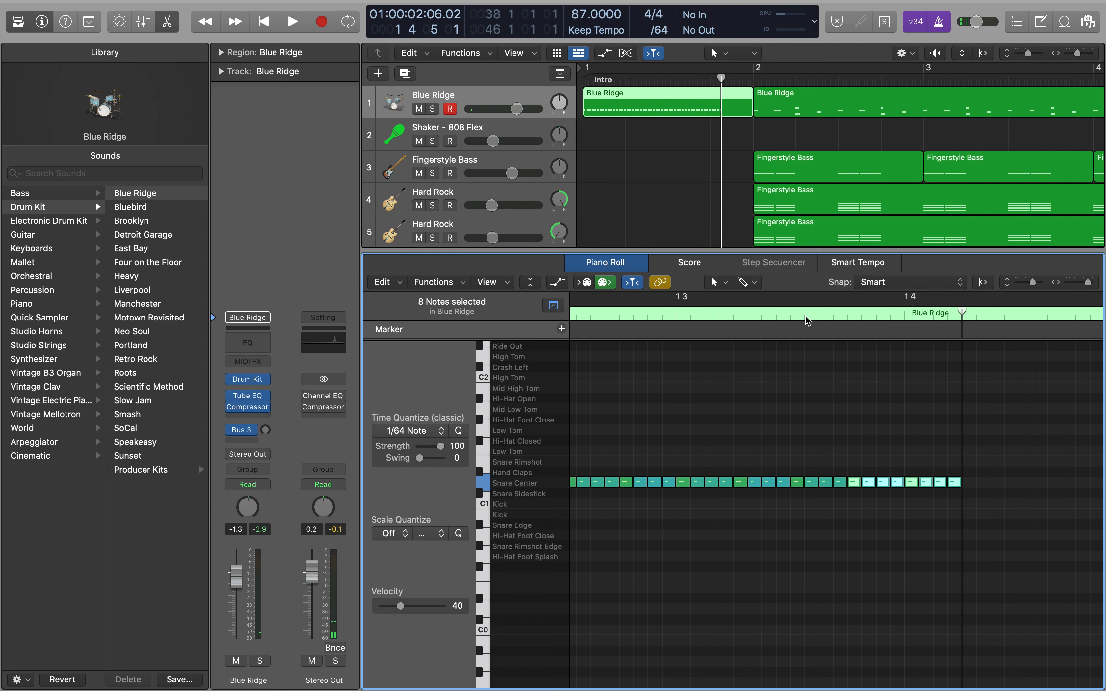
{"action": "key", "text": "Return"}
{"action": "key", "text": "space"}
{"action": "key", "text": "super+Left"}
{"action": "key", "text": "super+Left"}
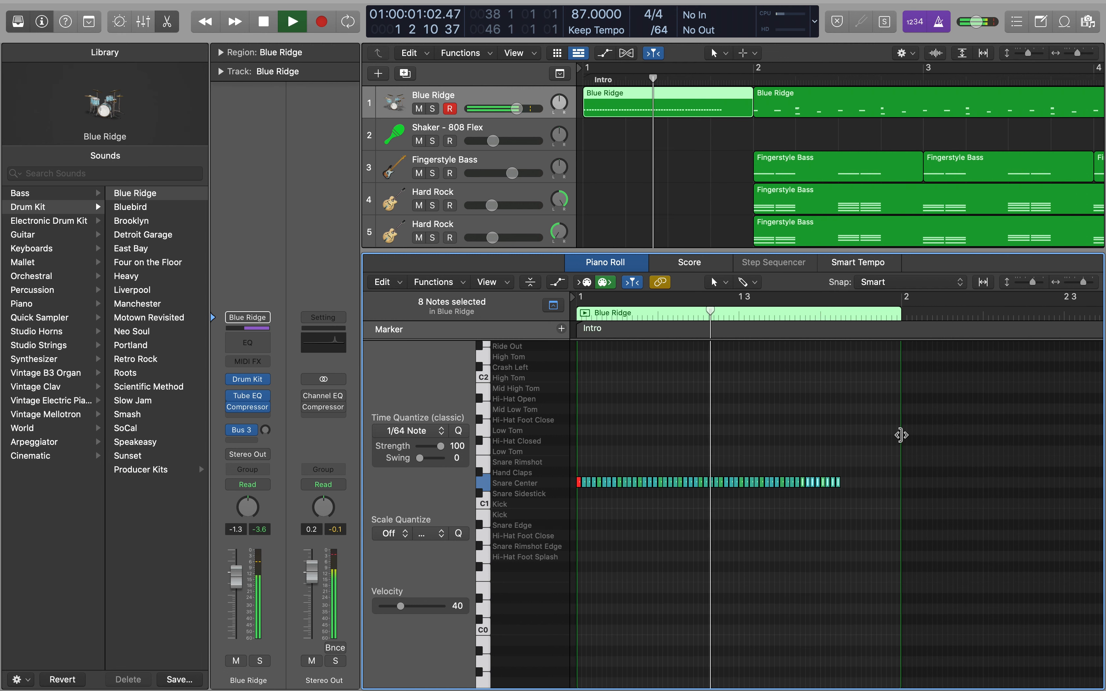
{"action": "key", "text": "space"}
Delete the last three snare notes so the roll ends with the note on beat 4
{"action": "key", "text": "super+Right"}
{"action": "key", "text": "super+Right"}
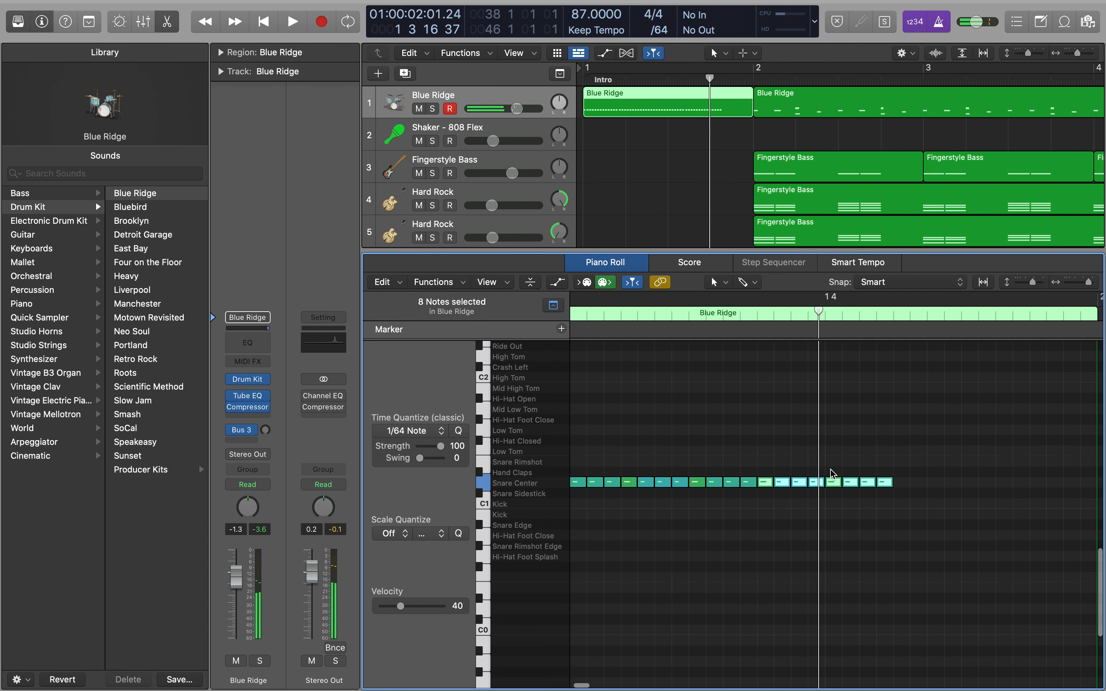
{"action": "key", "text": "super+Right"}
{"action": "left_click", "coordinate": [834, 310]}
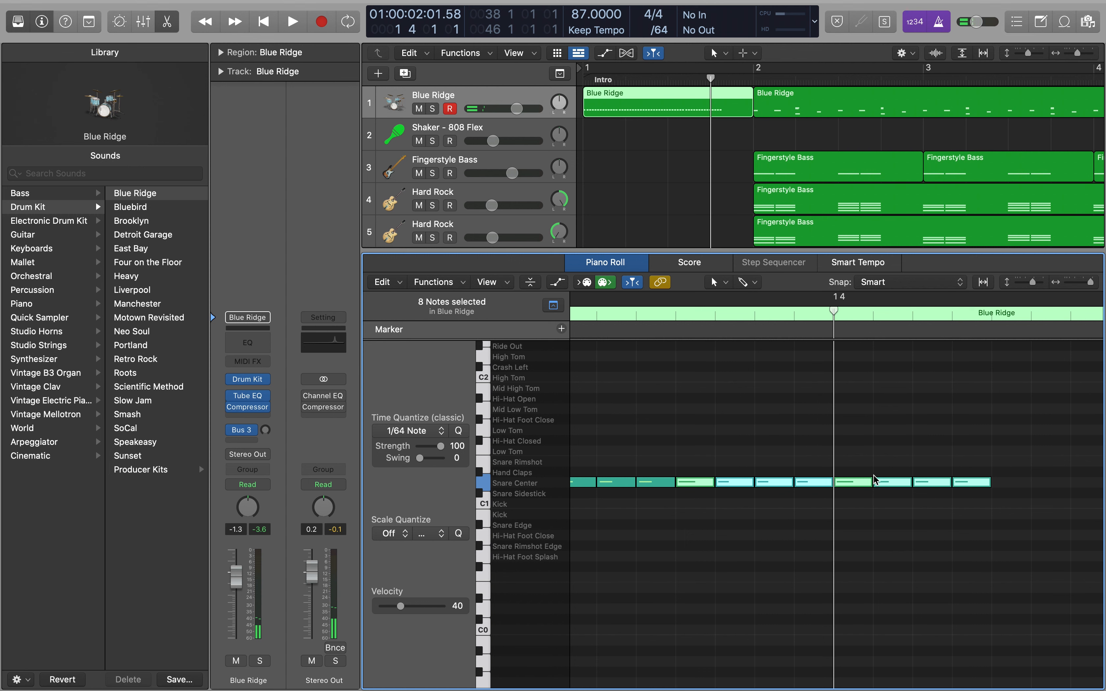
{"action": "left_click_drag", "start_coordinate": [871, 460], "coordinate": [991, 507]}
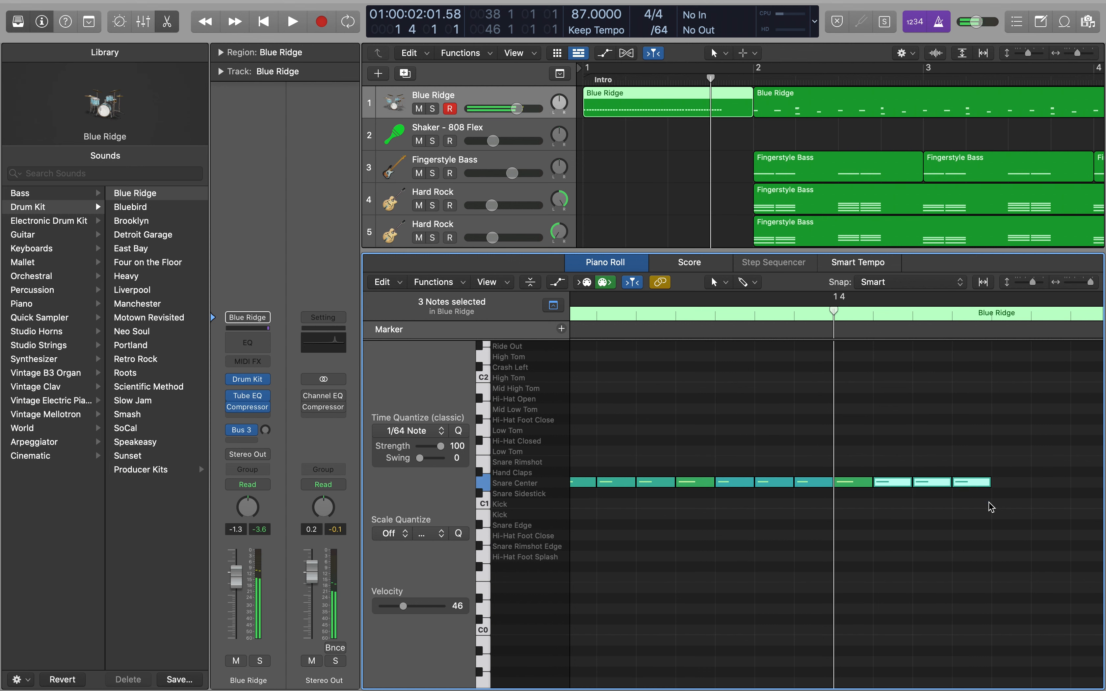
{"action": "key", "text": "Delete"}
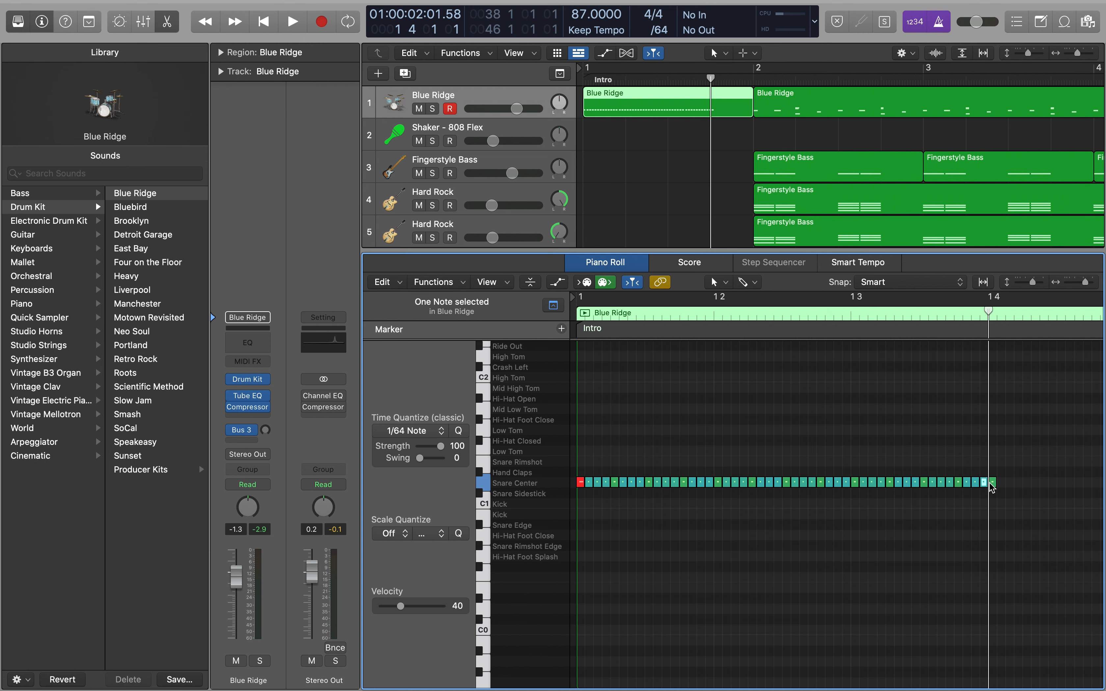
Raise the velocity of the final snare note on beat 4 to 127 and play the roll
{"action": "scroll", "coordinate": [989, 483], "scroll_direction": "down", "scroll_amount": 5}
{"action": "scroll", "coordinate": [989, 483], "scroll_direction": "up", "scroll_amount": 1}
{"action": "scroll", "coordinate": [990, 483], "scroll_direction": "left", "scroll_amount": 2}
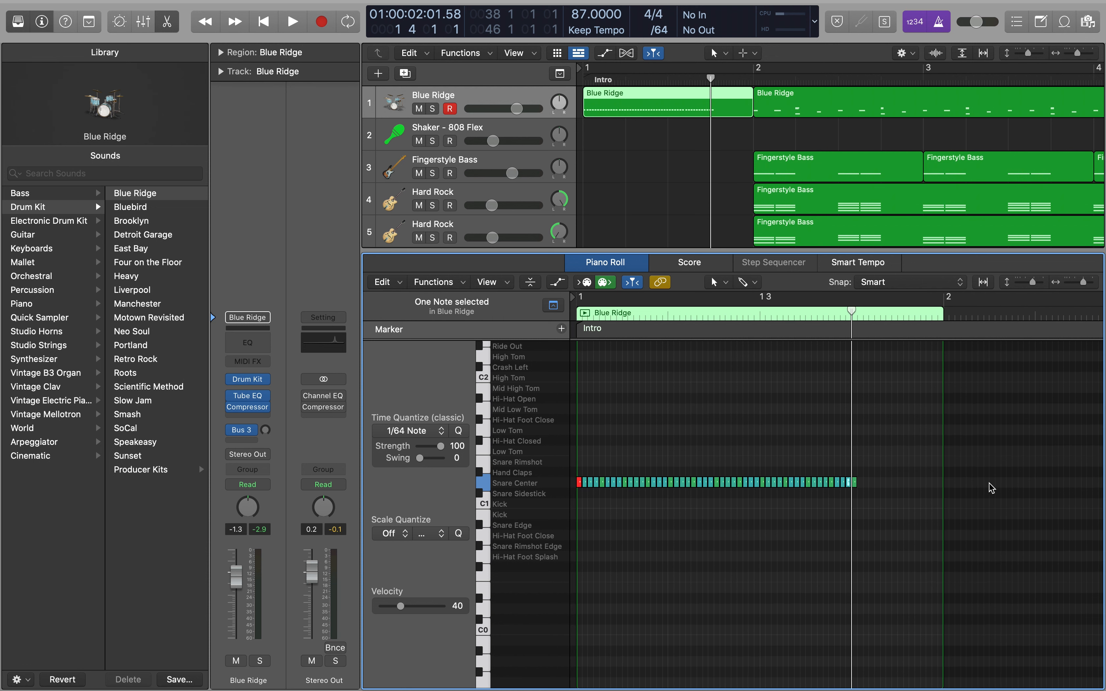
{"action": "key", "text": "Return"}
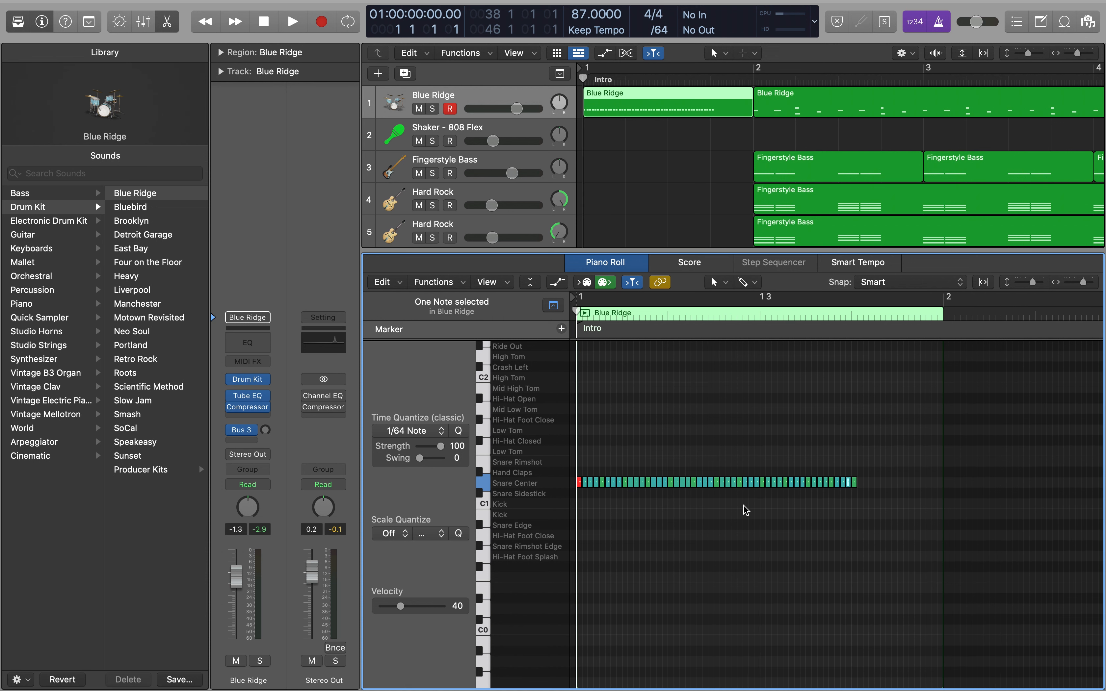
{"action": "left_click", "coordinate": [855, 483]}
{"action": "left_click_drag", "start_coordinate": [455, 611], "coordinate": [578, 606]}
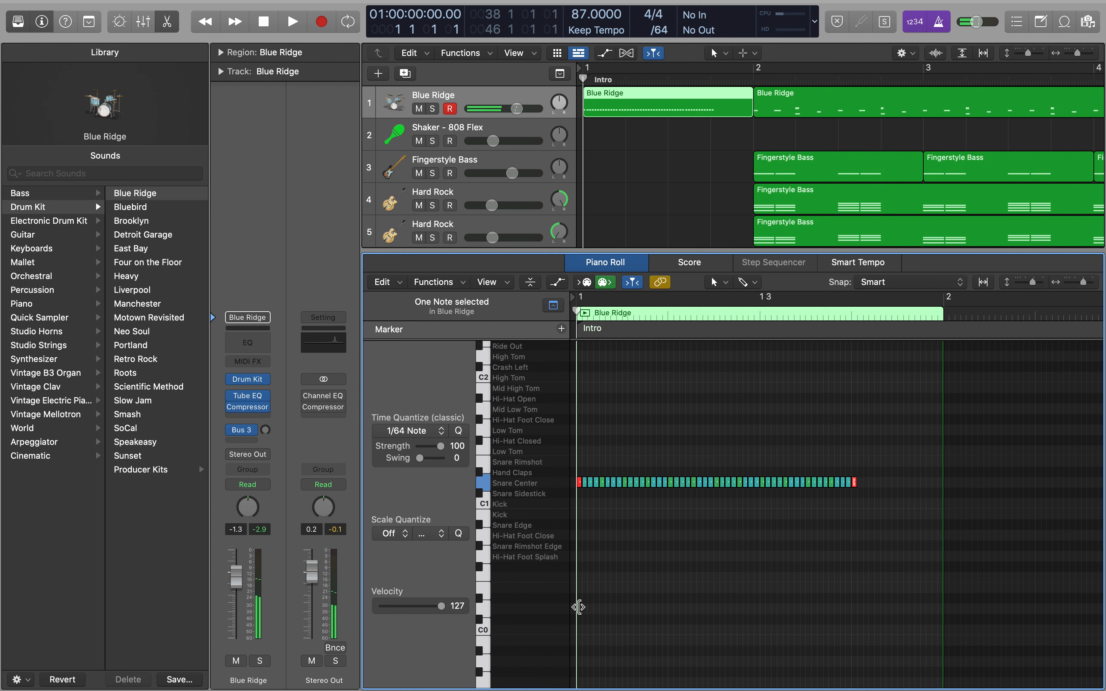
{"action": "key", "text": "space"}
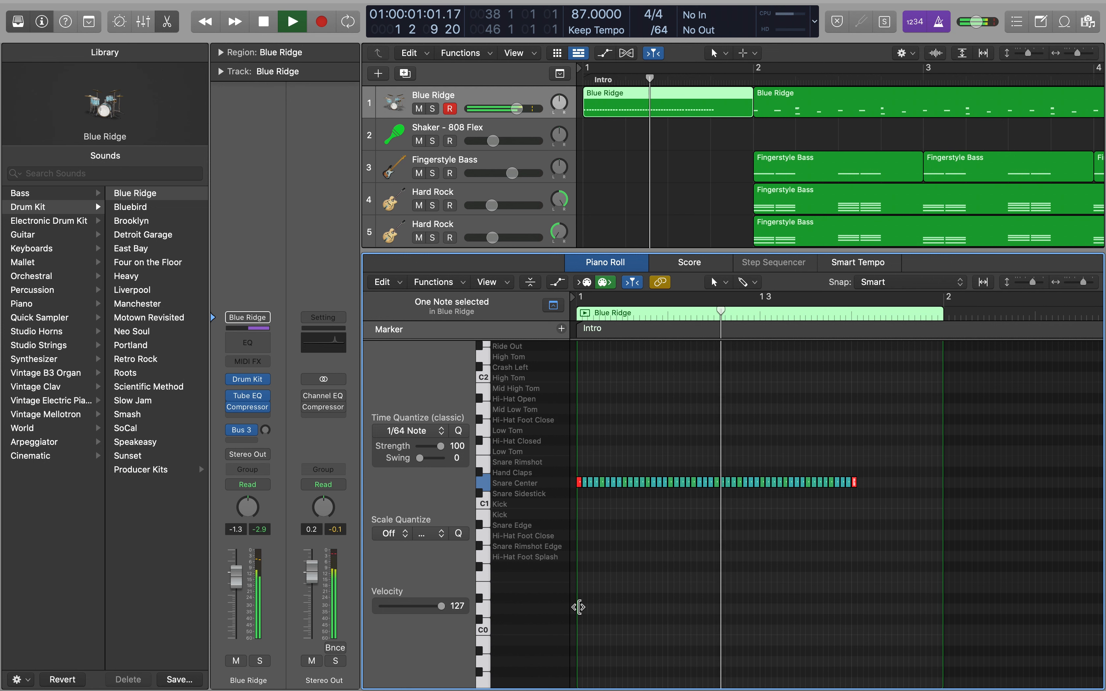
{"action": "key", "text": "space"}
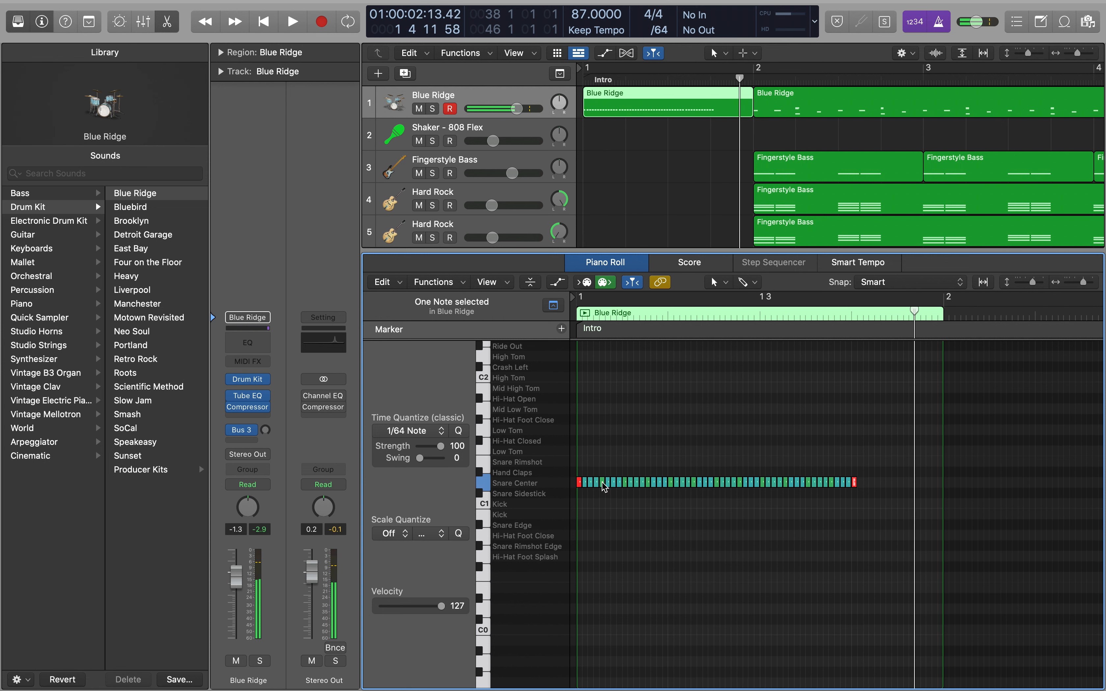
Lower the velocities of the 47 snare notes between the first and last together, to a value of 22, and play the roll
{"action": "left_click_drag", "start_coordinate": [586, 467], "coordinate": [855, 507]}
{"action": "left_click_drag", "start_coordinate": [848, 462], "coordinate": [825, 515]}
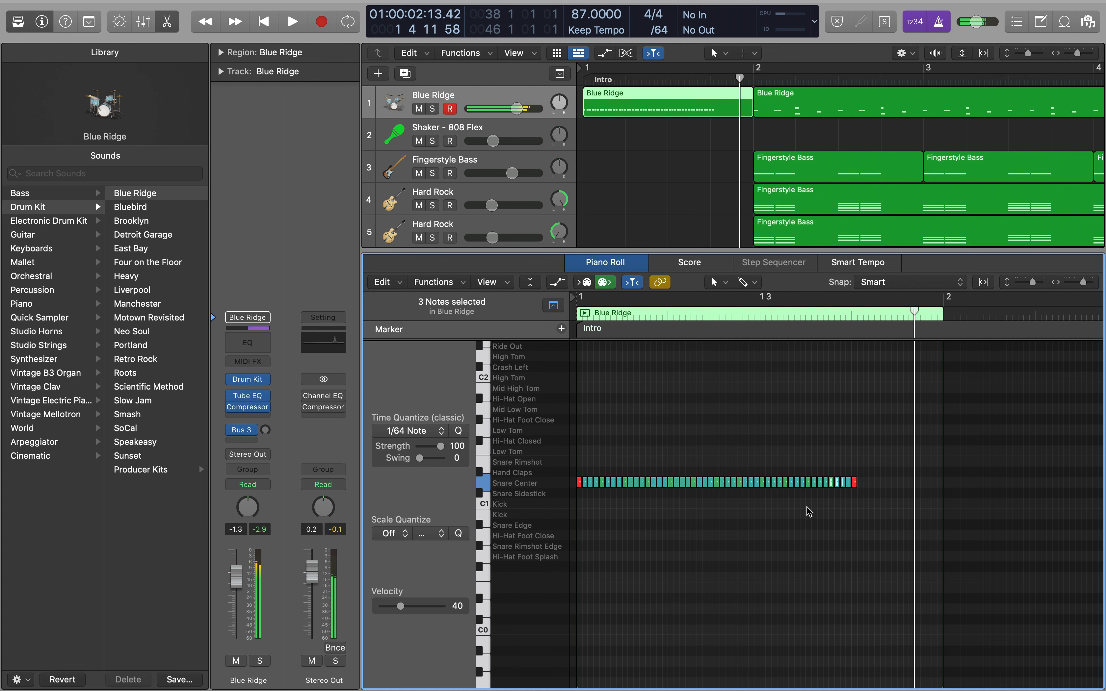
{"action": "left_click_drag", "start_coordinate": [587, 470], "coordinate": [851, 512]}
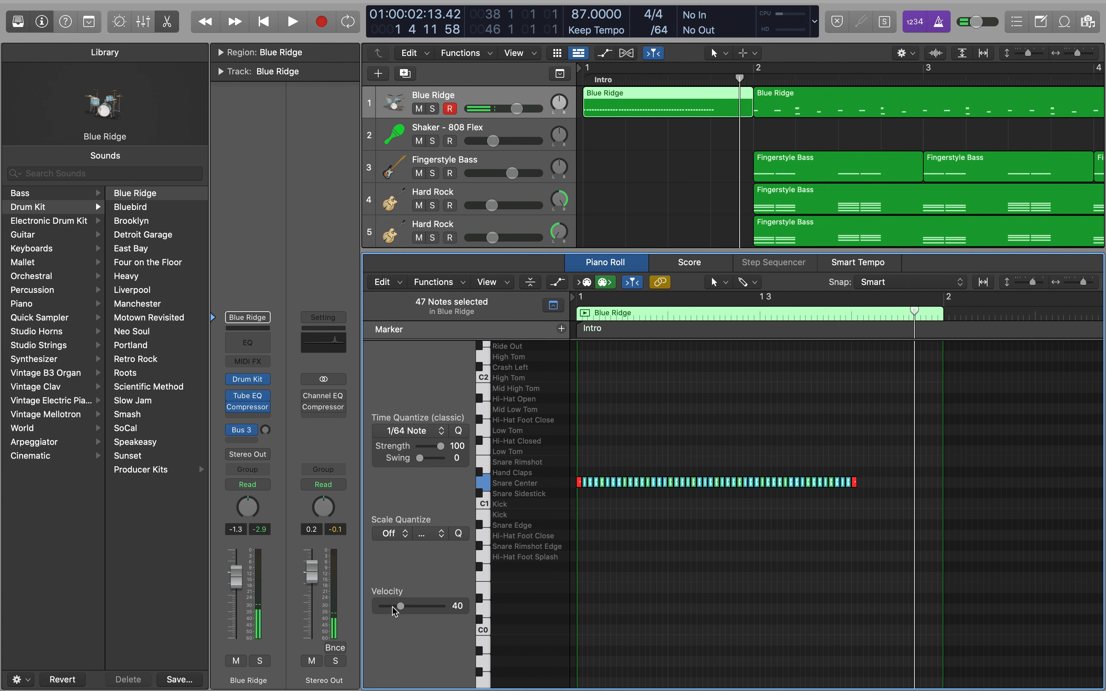
{"action": "left_click_drag", "start_coordinate": [401, 609], "coordinate": [395, 611]}
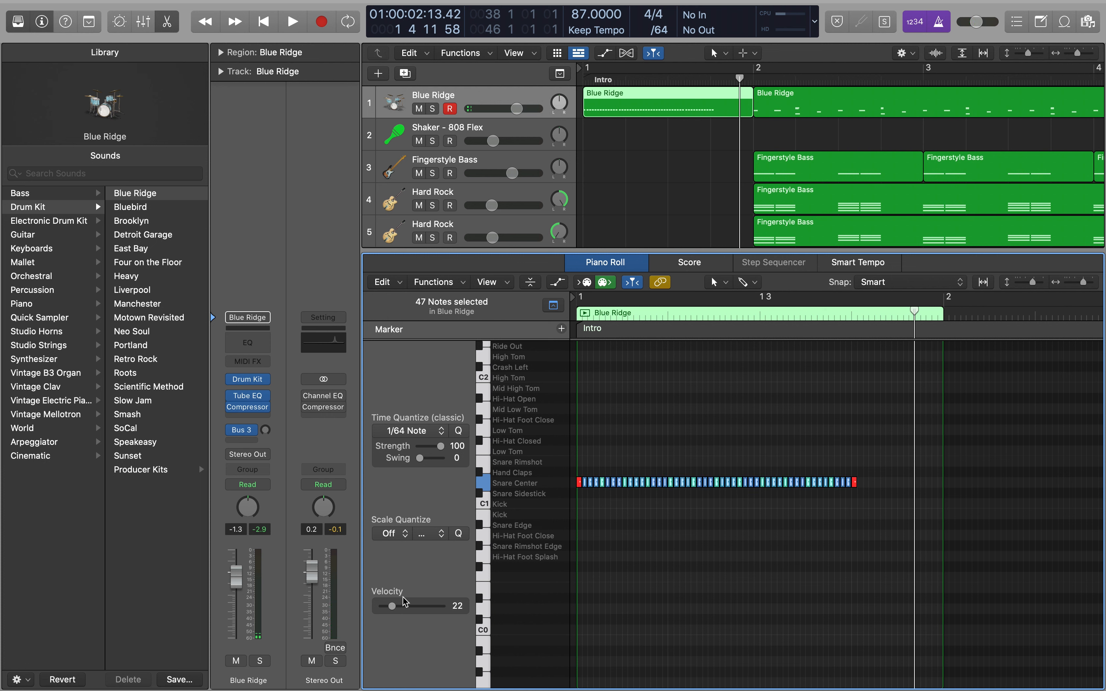
{"action": "key", "text": "Return"}
{"action": "key", "text": "space"}
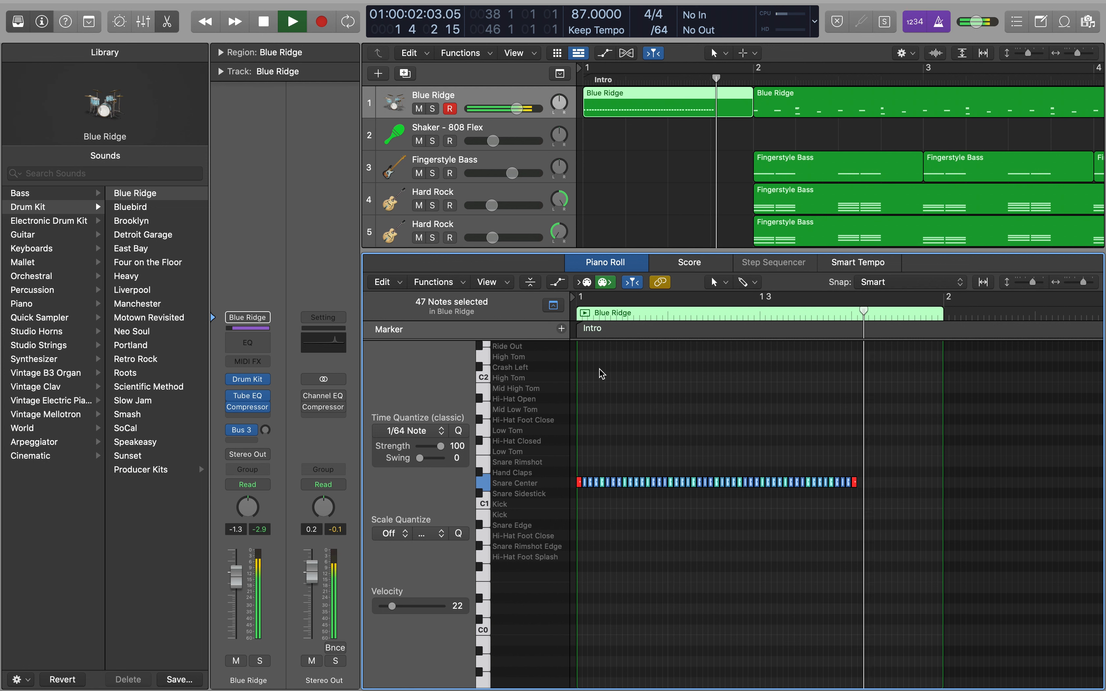
{"action": "key", "text": "space"}
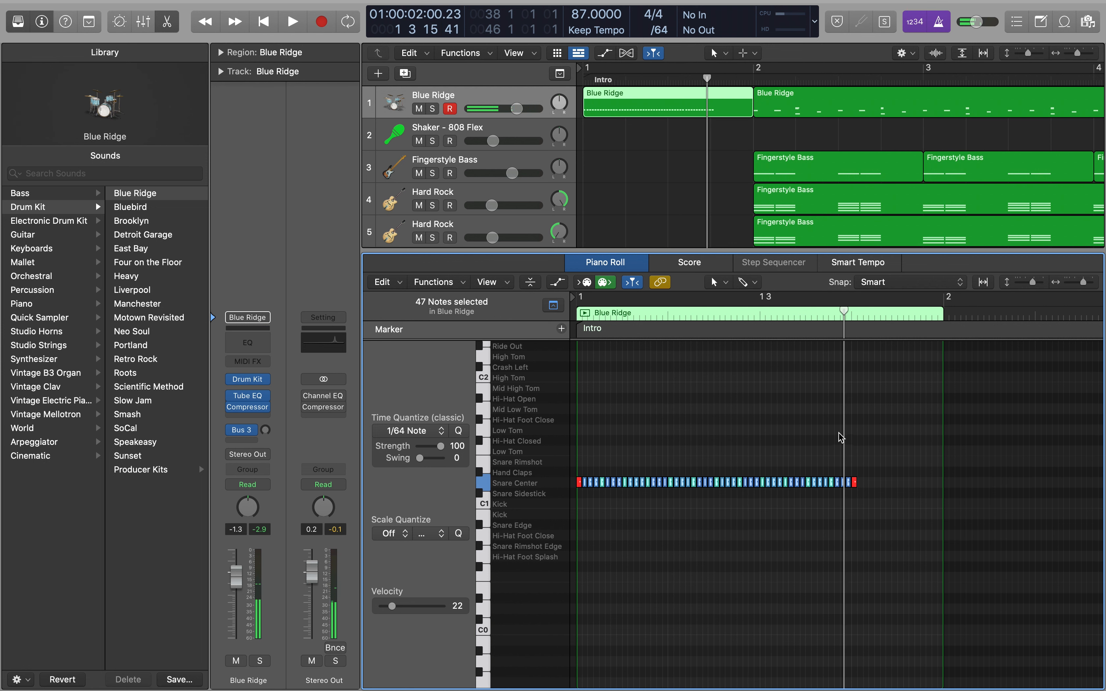
Pencil in a Crash Left note on beat 4 above the final snare note and set its velocity to 127
{"action": "scroll", "coordinate": [841, 437], "scroll_direction": "up", "scroll_amount": 1}
{"action": "scroll", "coordinate": [841, 438], "scroll_direction": "up", "scroll_amount": 4}
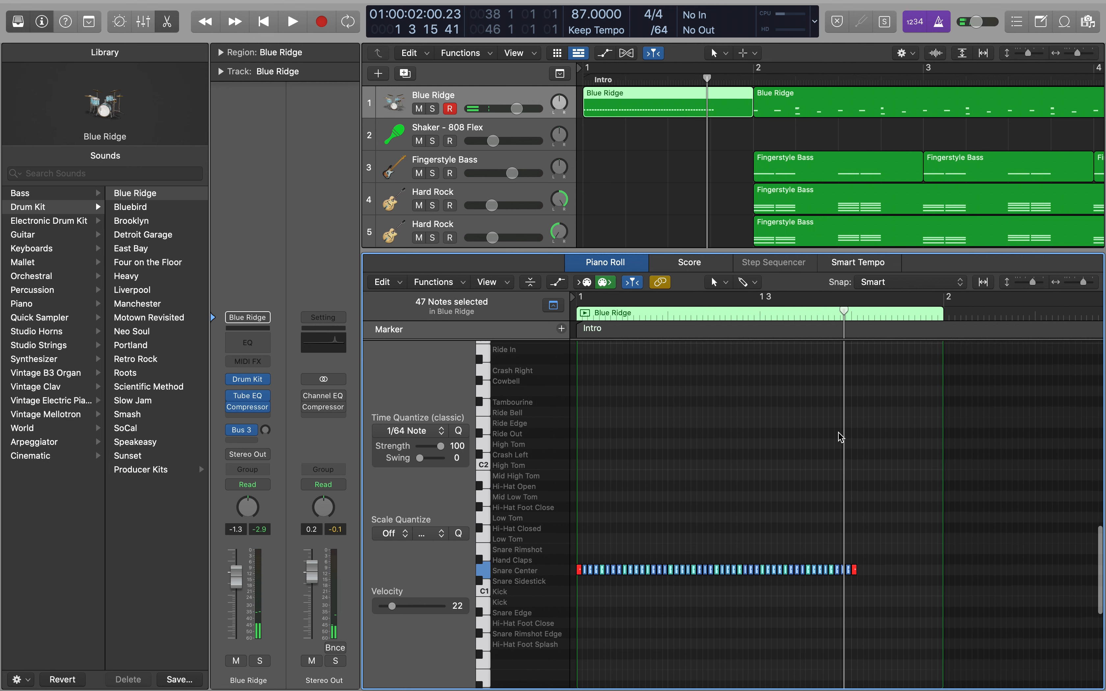
{"action": "left_click", "coordinate": [725, 284]}
{"action": "left_click", "coordinate": [758, 316]}
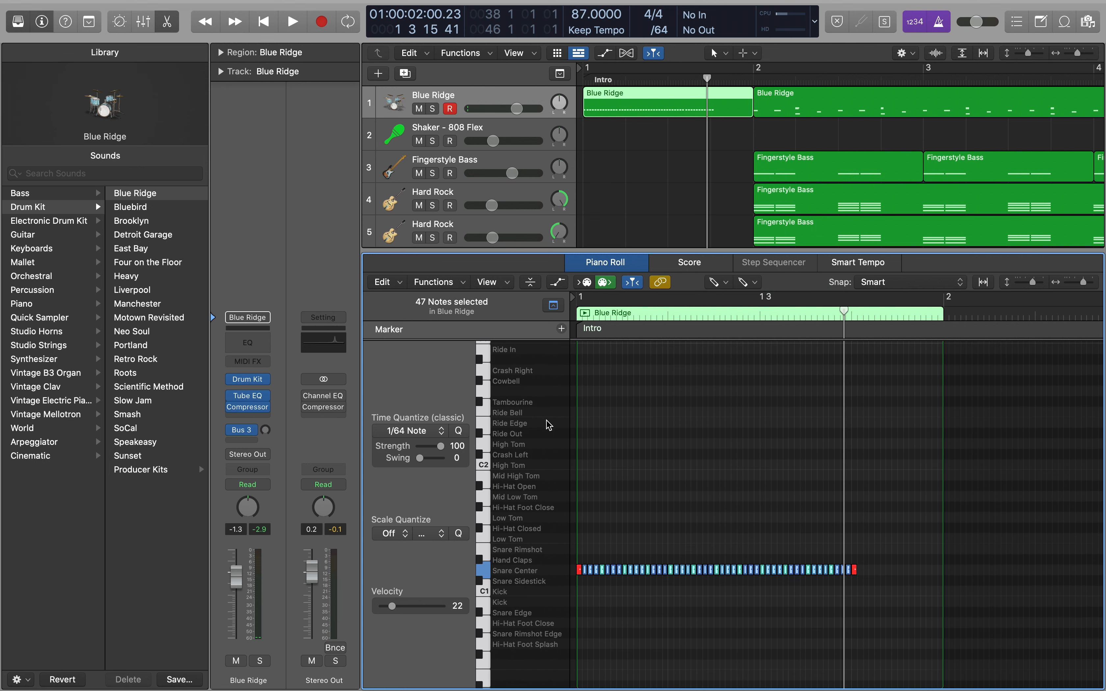
{"action": "left_click", "coordinate": [854, 454]}
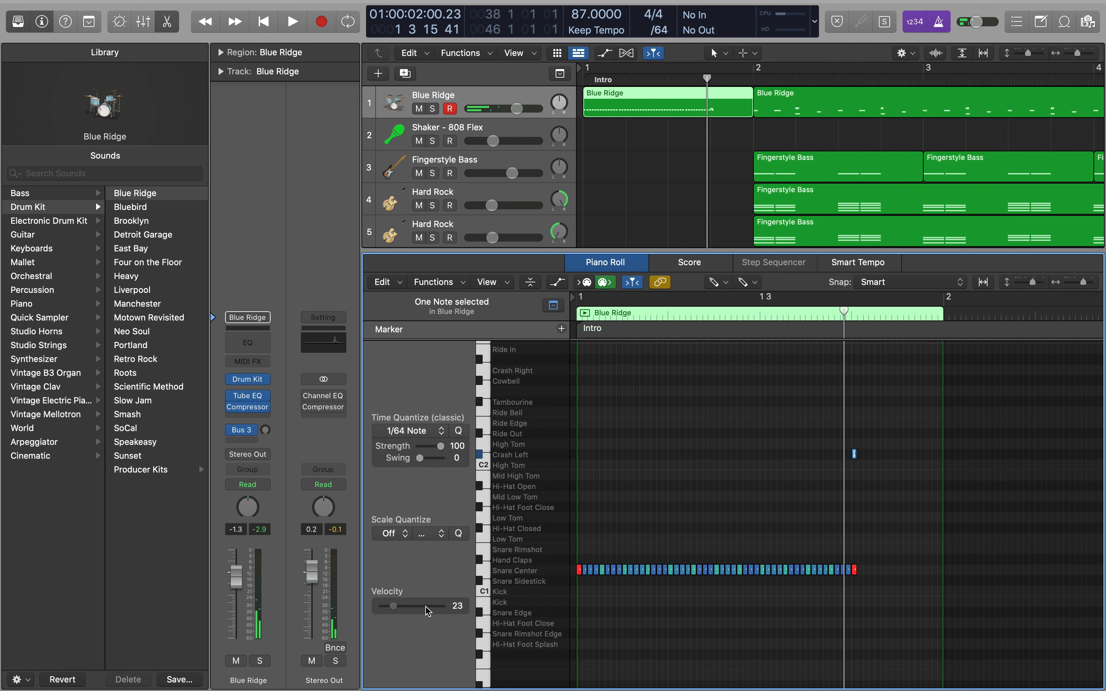
{"action": "left_click_drag", "start_coordinate": [428, 611], "coordinate": [574, 606]}
Play the intro from the start through into bar 2
{"action": "key", "text": "Return"}
{"action": "key", "text": "space"}
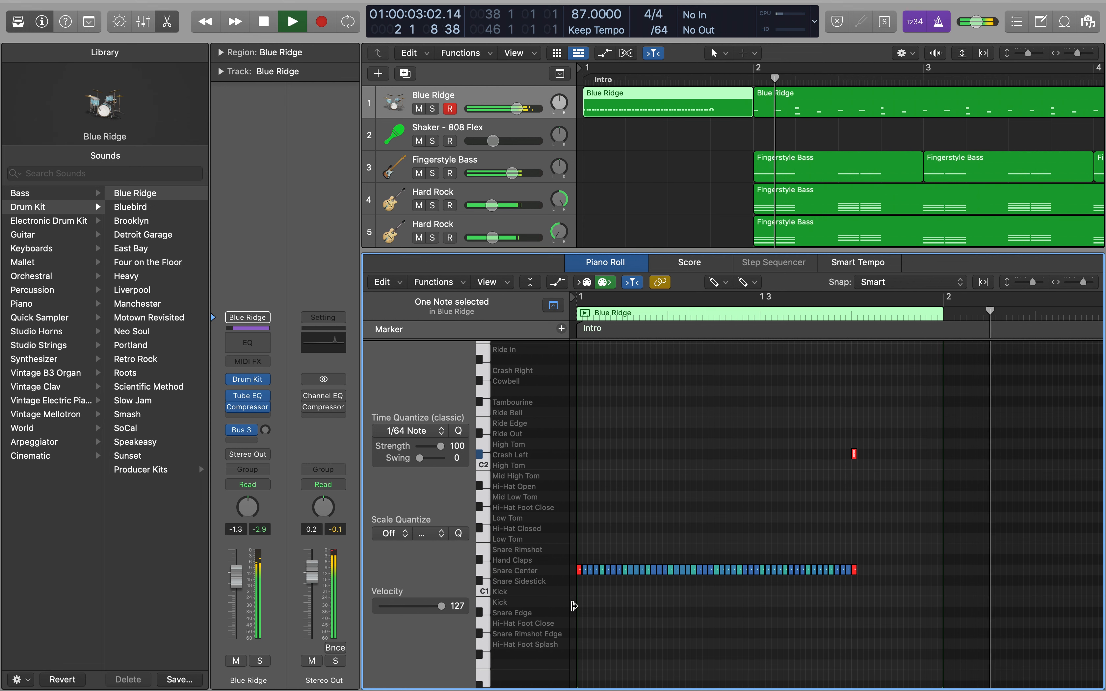
{"action": "key", "text": "space"}
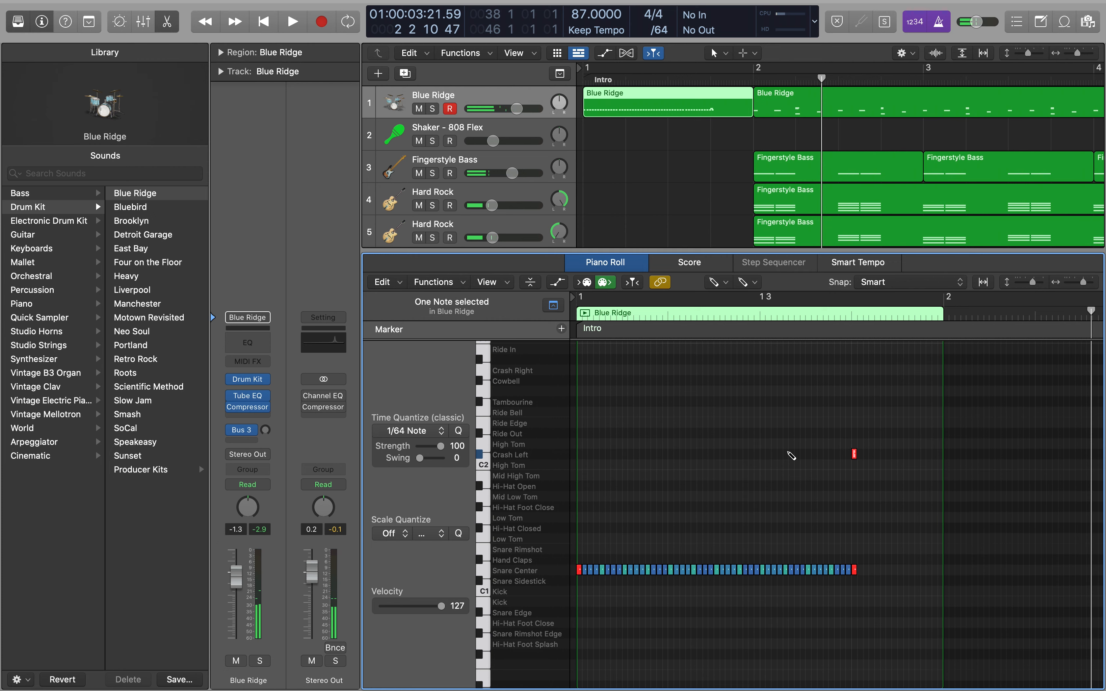
Close the Piano Roll and hide the Inspector and Library to show the whole song arrangement
{"action": "key", "text": "x"}
{"action": "key", "text": "x"}
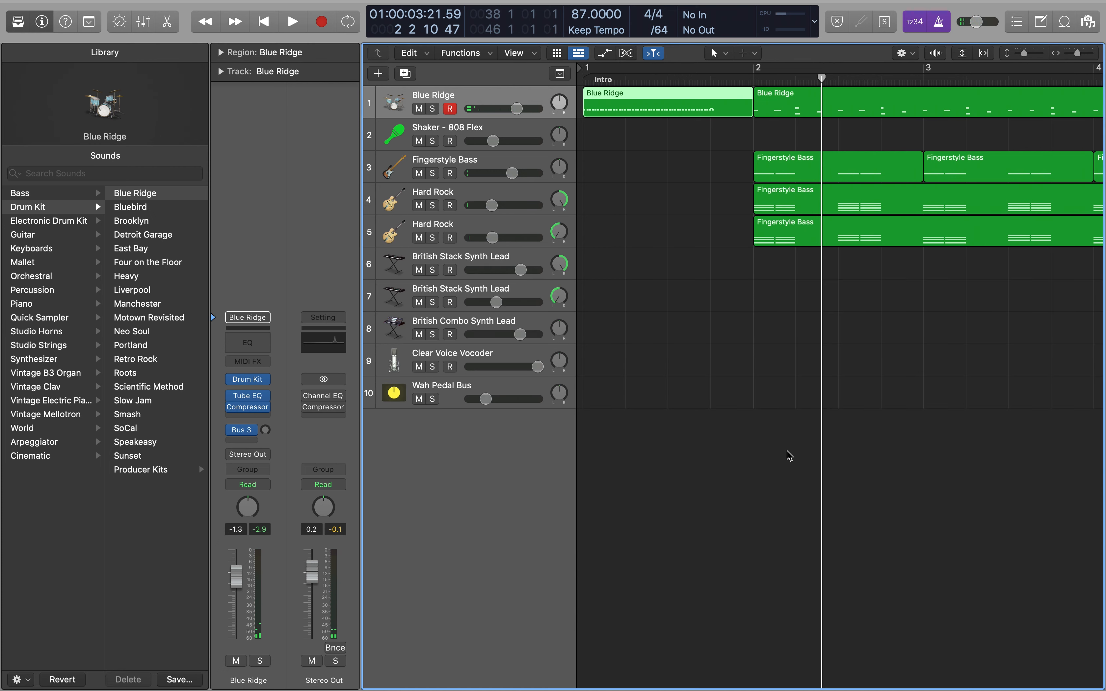
{"action": "scroll", "coordinate": [783, 342], "scroll_direction": "right", "scroll_amount": 3}
{"action": "scroll", "coordinate": [783, 342], "scroll_direction": "right", "scroll_amount": 3}
{"action": "scroll", "coordinate": [783, 342], "scroll_direction": "down", "scroll_amount": 8}
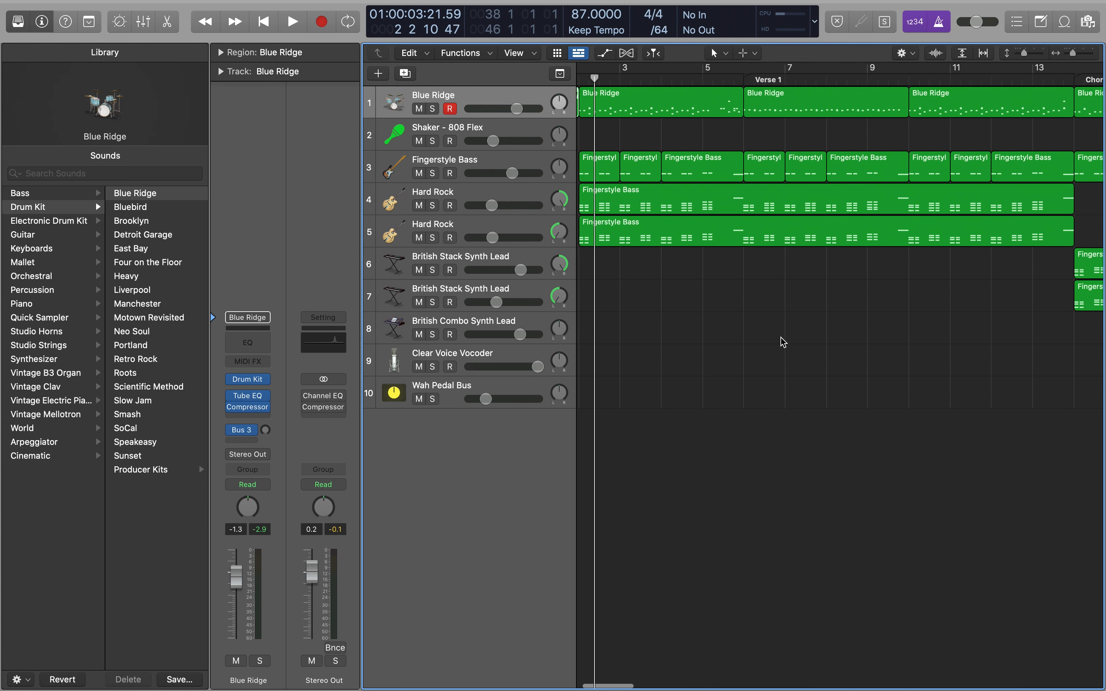
{"action": "scroll", "coordinate": [783, 342], "scroll_direction": "down", "scroll_amount": 3}
{"action": "key", "text": "i"}
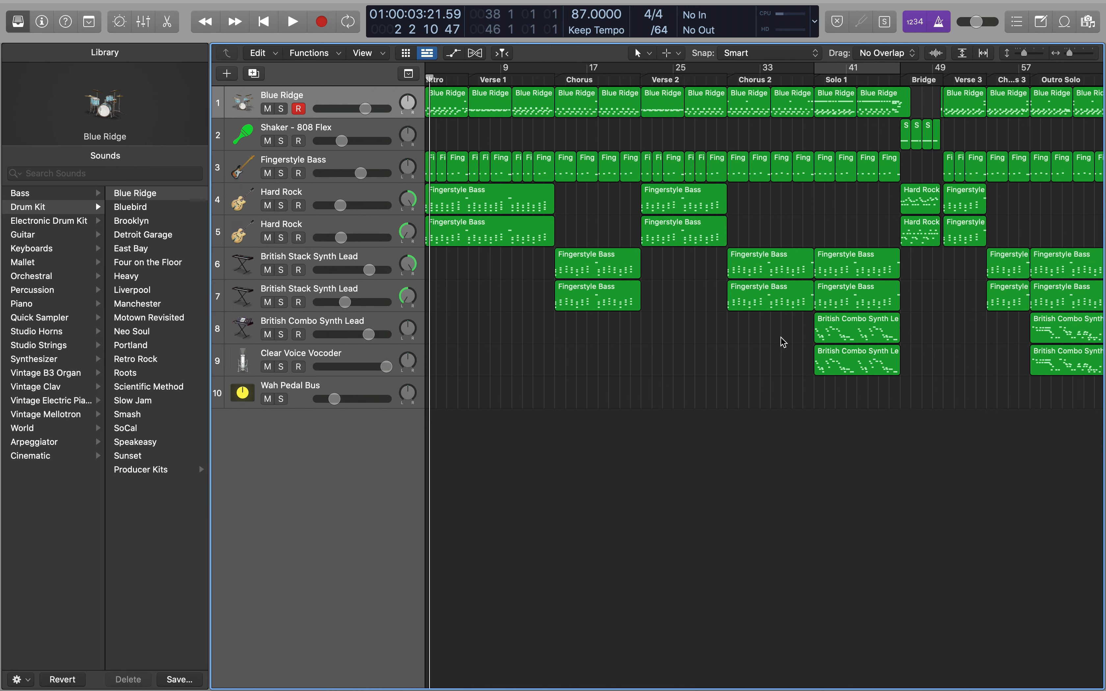
{"action": "key", "text": "y"}
{"action": "scroll", "coordinate": [497, 217], "scroll_direction": "left", "scroll_amount": 1}
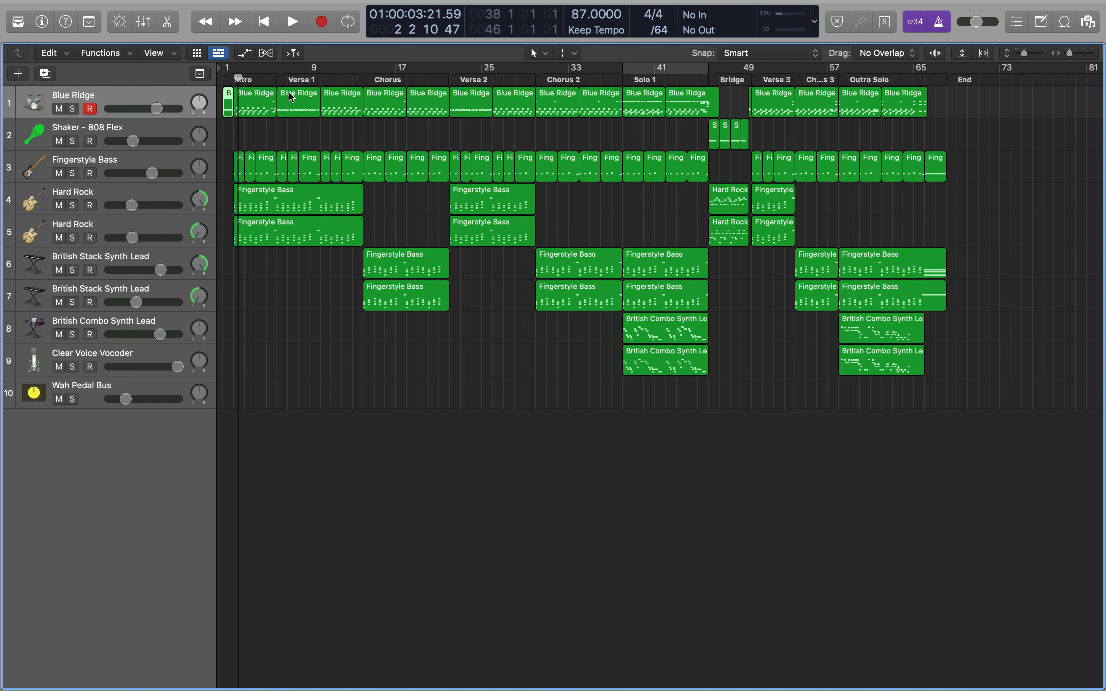
Open the Blue Ridge region starting at bar 2 in the Piano Roll and play the drum track soloed
{"action": "scroll", "coordinate": [288, 112], "scroll_direction": "up", "scroll_amount": 10}
{"action": "scroll", "coordinate": [291, 112], "scroll_direction": "down", "scroll_amount": 5}
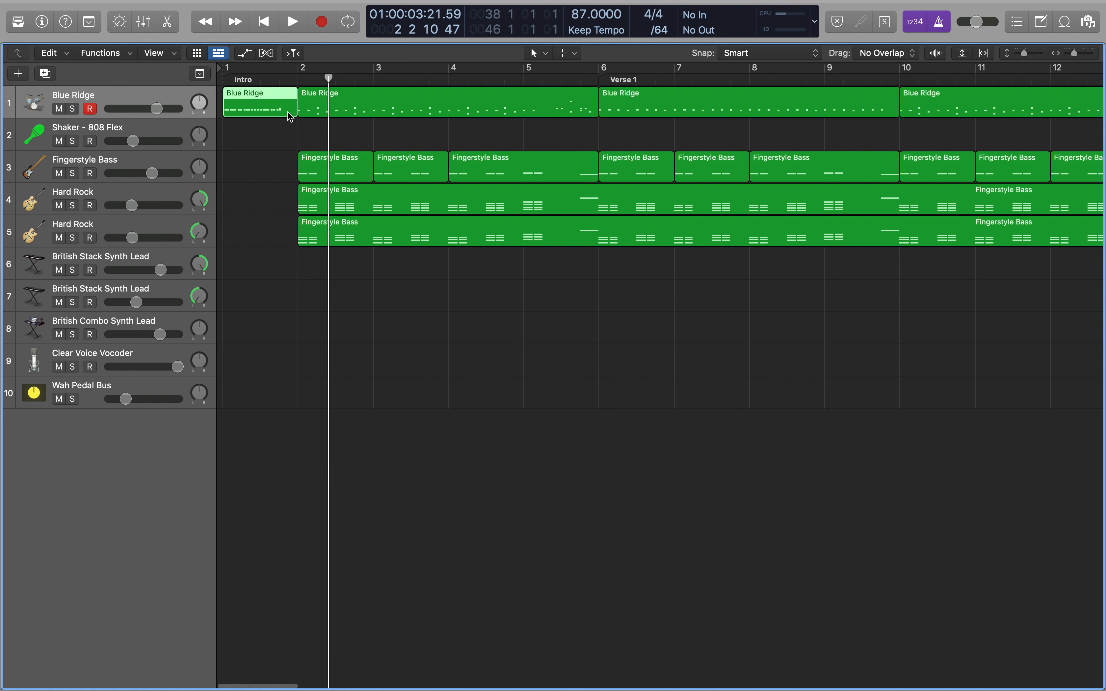
{"action": "double_click", "coordinate": [377, 94]}
{"action": "key", "text": "space"}
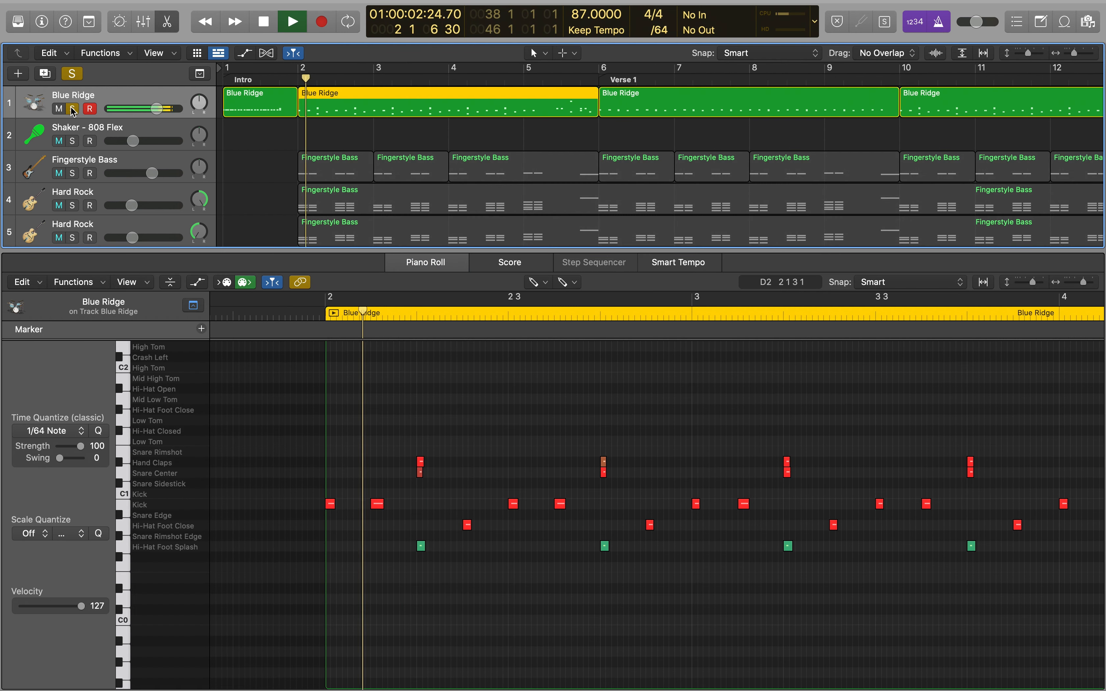
Return the playhead to the start of bar 2 and replay the soloed drum pattern through that bar
{"action": "key", "text": "space"}
{"action": "left_click", "coordinate": [325, 315]}
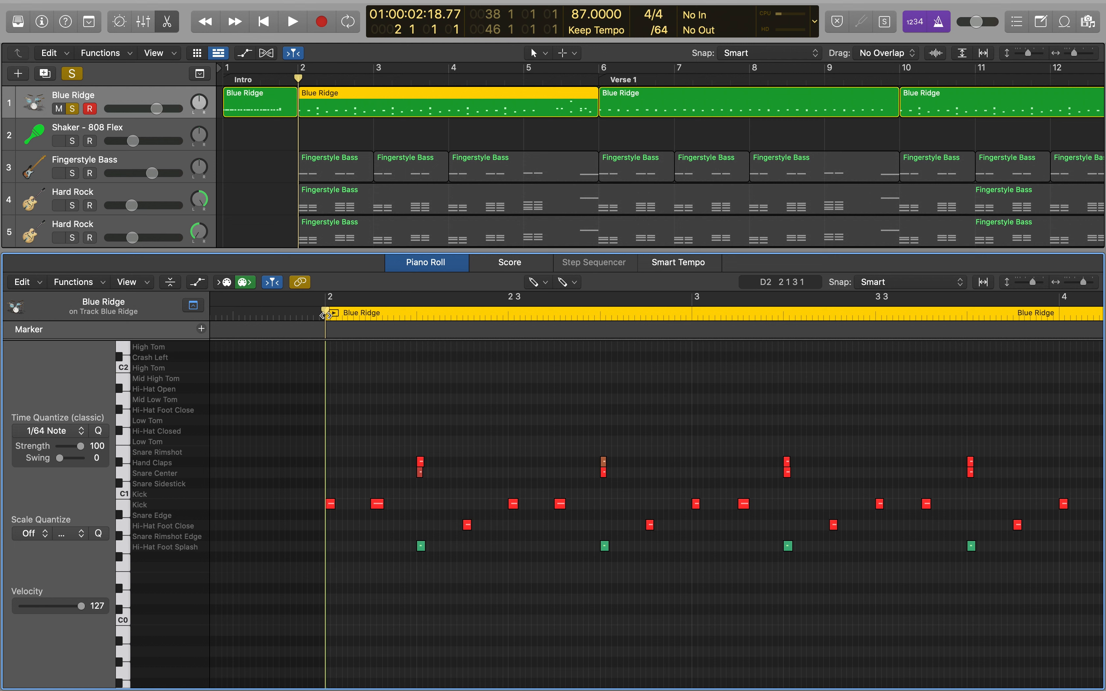
{"action": "key", "text": "space"}
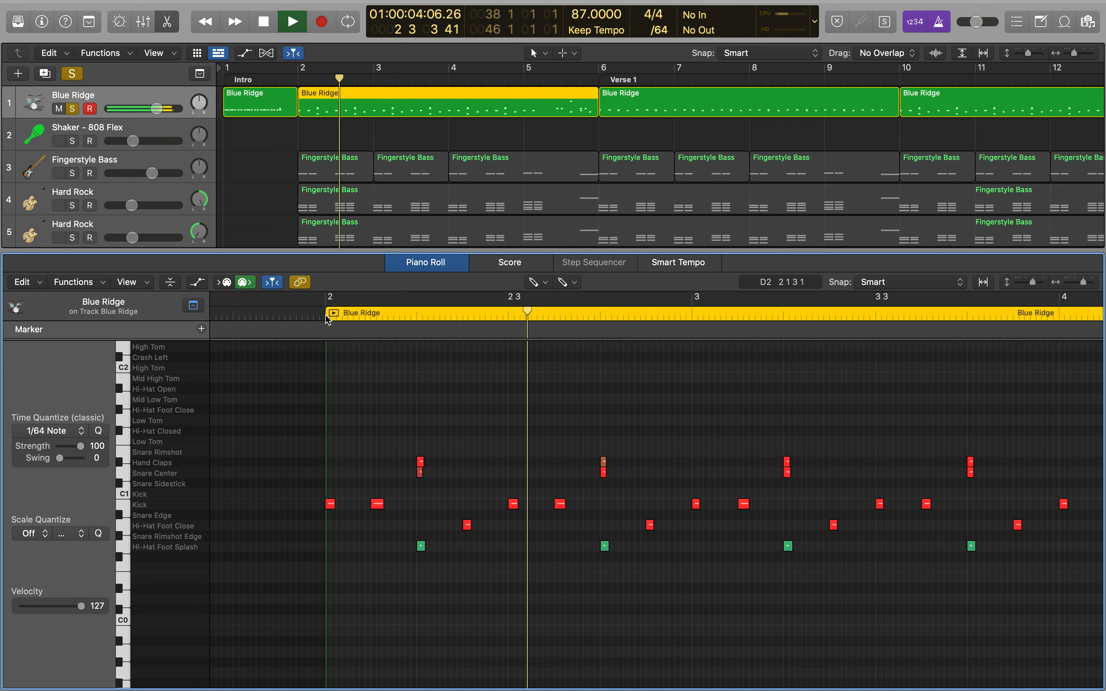
{"action": "key", "text": "space"}
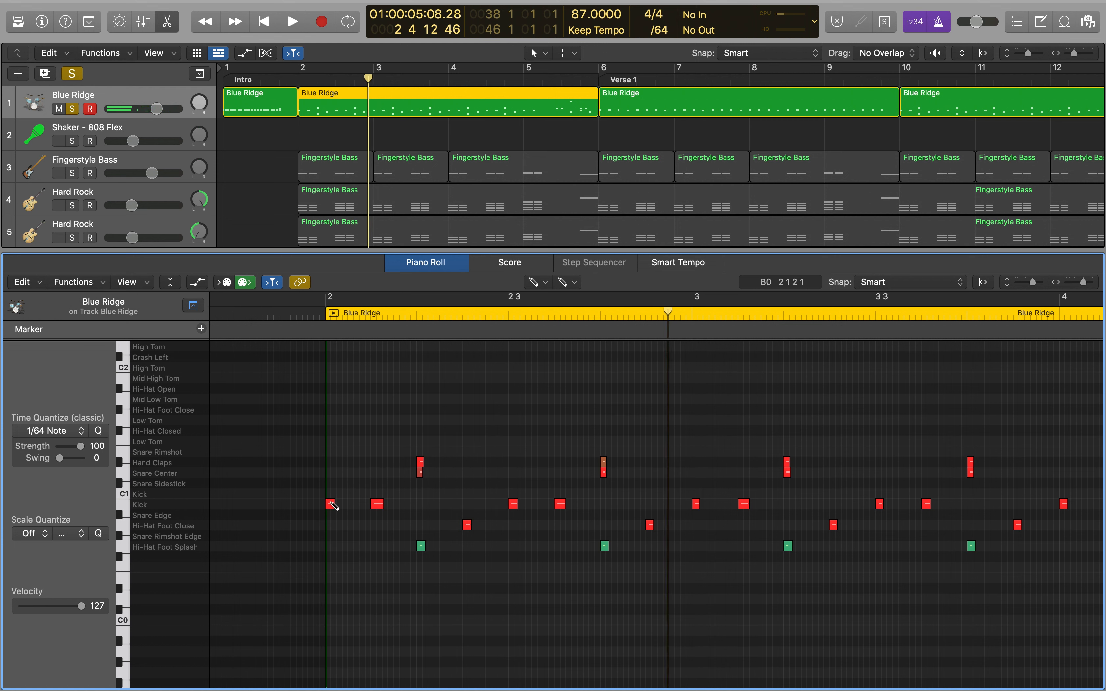
Audition the first kick, hi-hat foot splash and hand clap notes, and replay the pattern from bar 2
{"action": "left_click", "coordinate": [332, 504]}
{"action": "left_click", "coordinate": [421, 548]}
{"action": "left_click", "coordinate": [421, 465]}
{"action": "left_click", "coordinate": [328, 316]}
{"action": "key", "text": "space"}
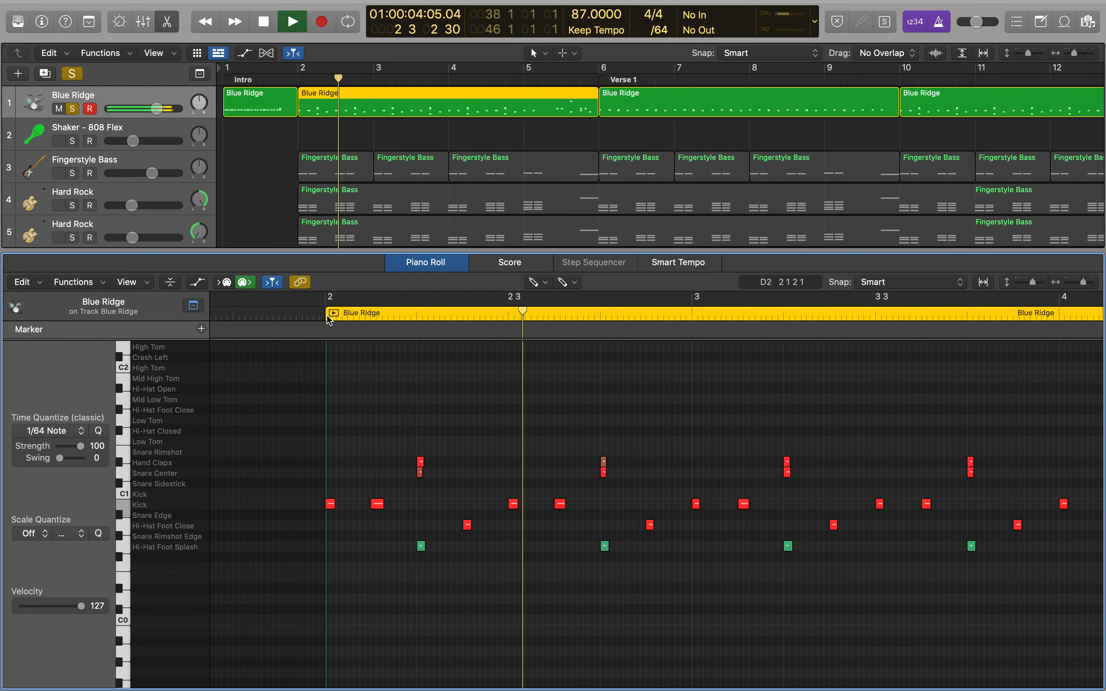
{"action": "key", "text": "space"}
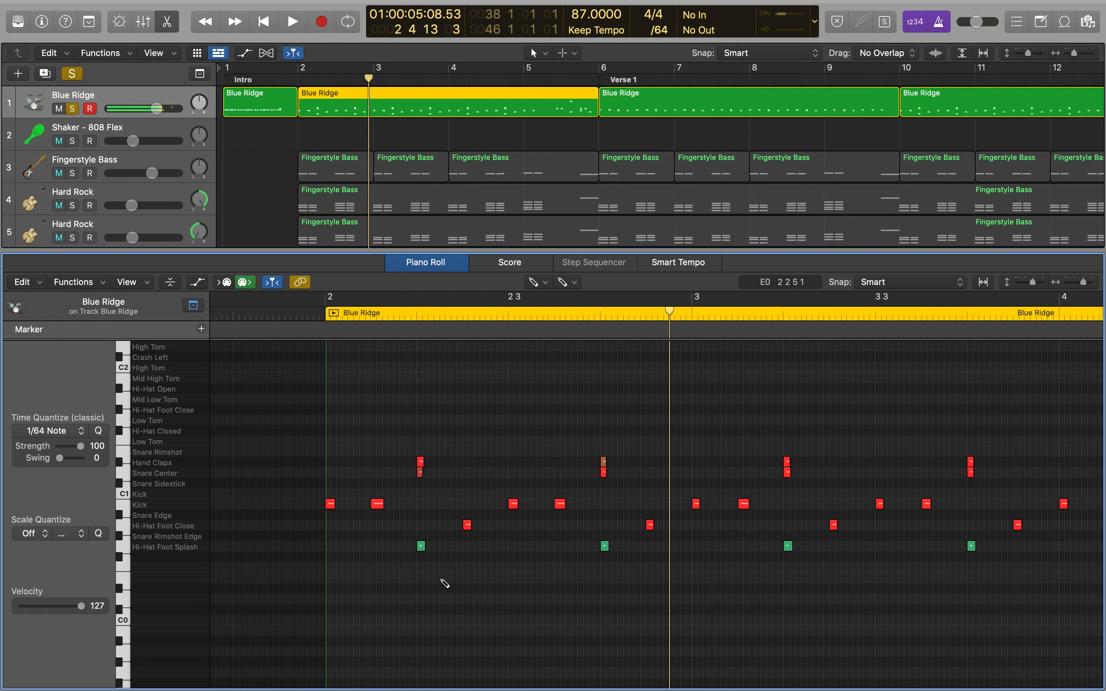
Audition the first hi-hat foot splash and foot close notes, and play the opening beats of bar 2
{"action": "mouse_move", "coordinate": [420, 547]}
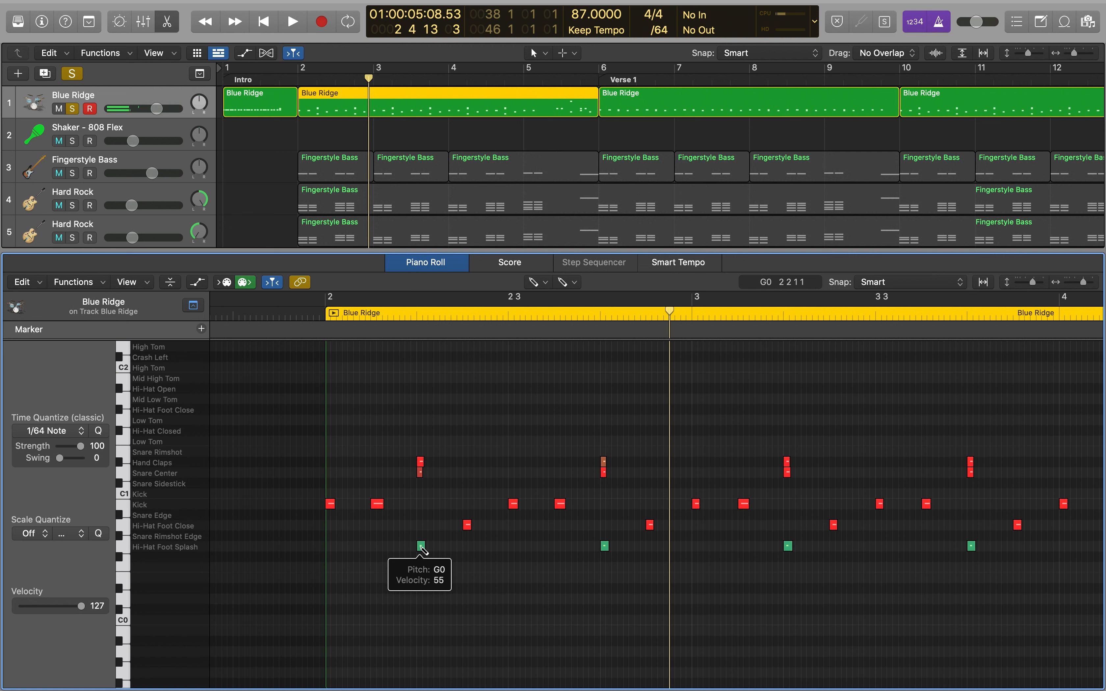
{"action": "left_click", "coordinate": [421, 546]}
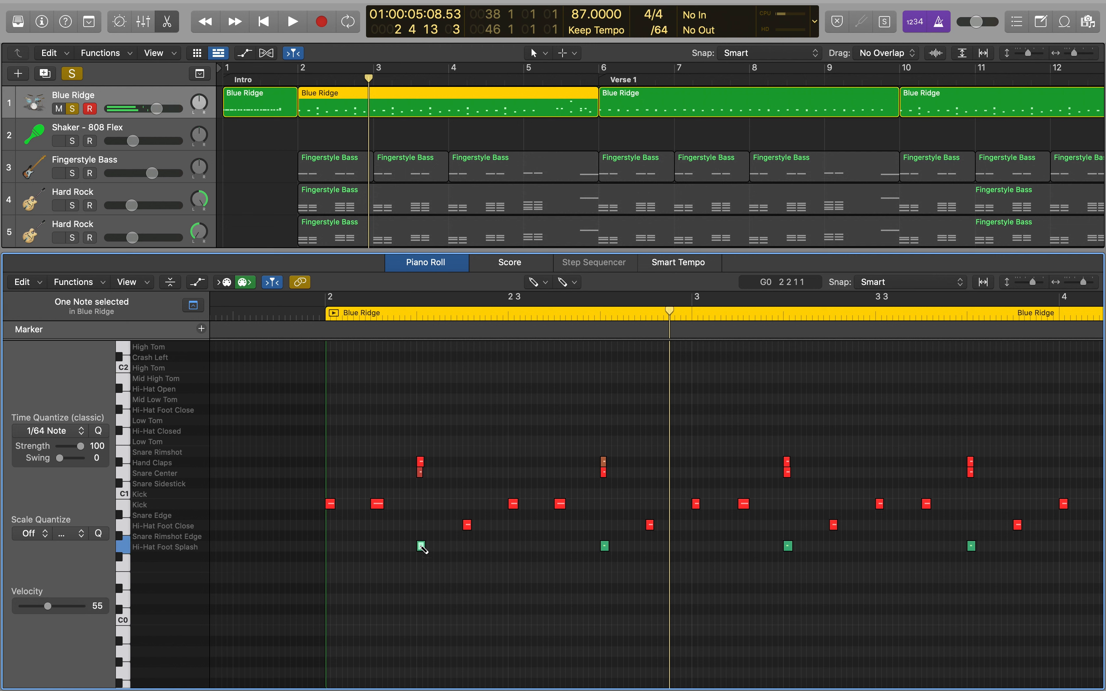
{"action": "mouse_move", "coordinate": [471, 528]}
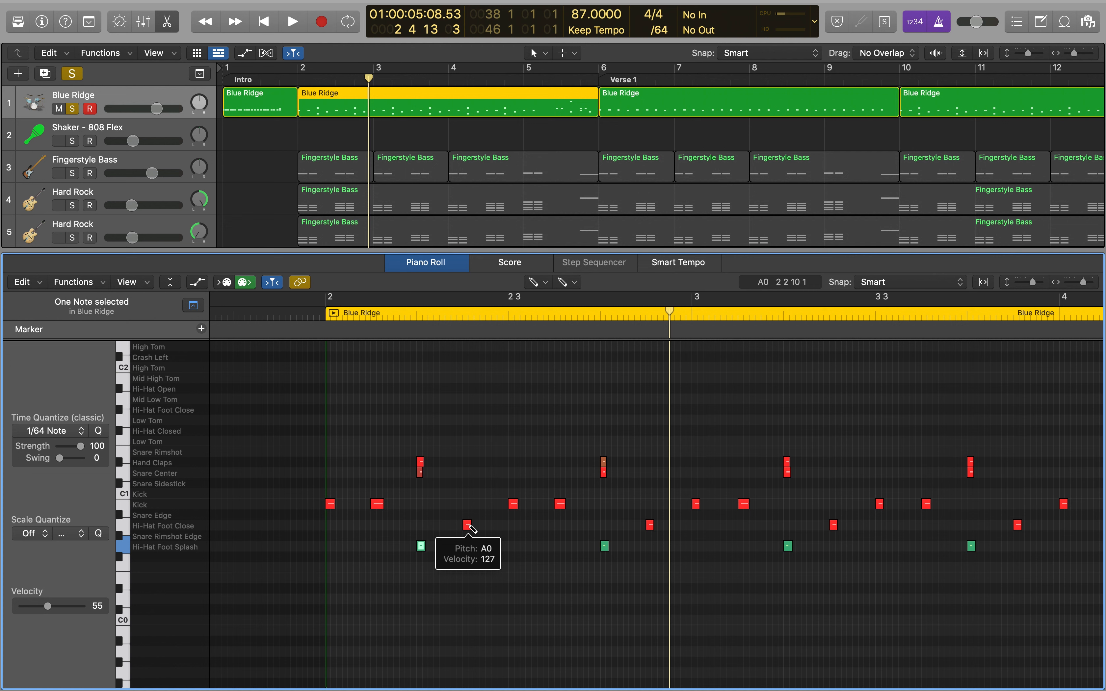
{"action": "left_click", "coordinate": [468, 525]}
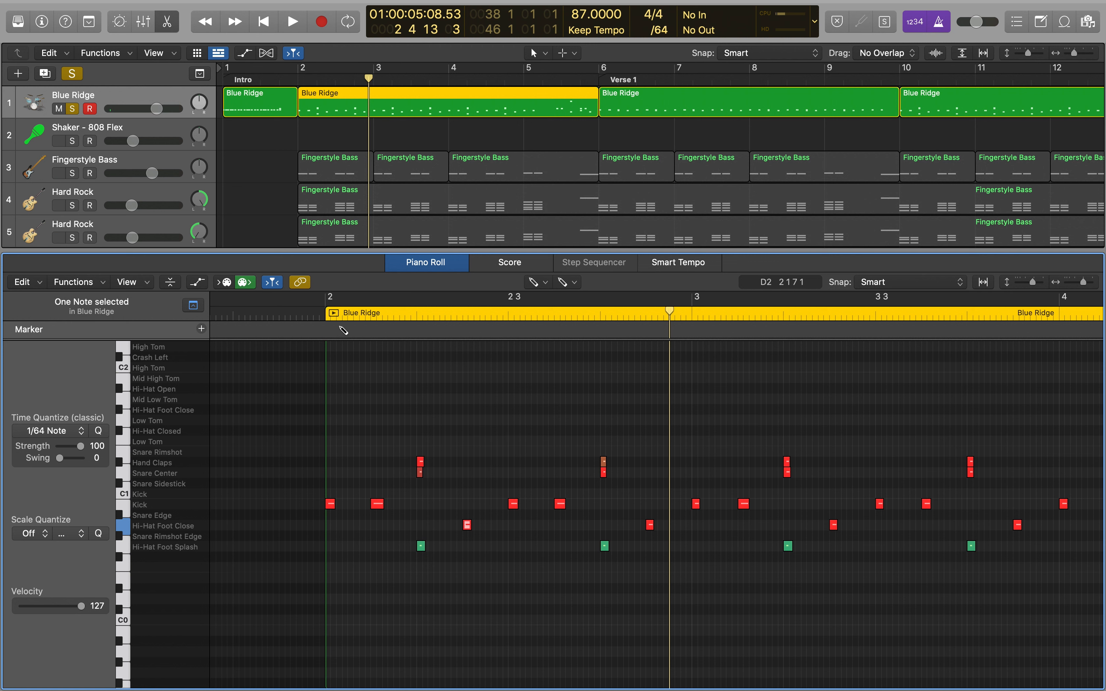
{"action": "left_click", "coordinate": [326, 315]}
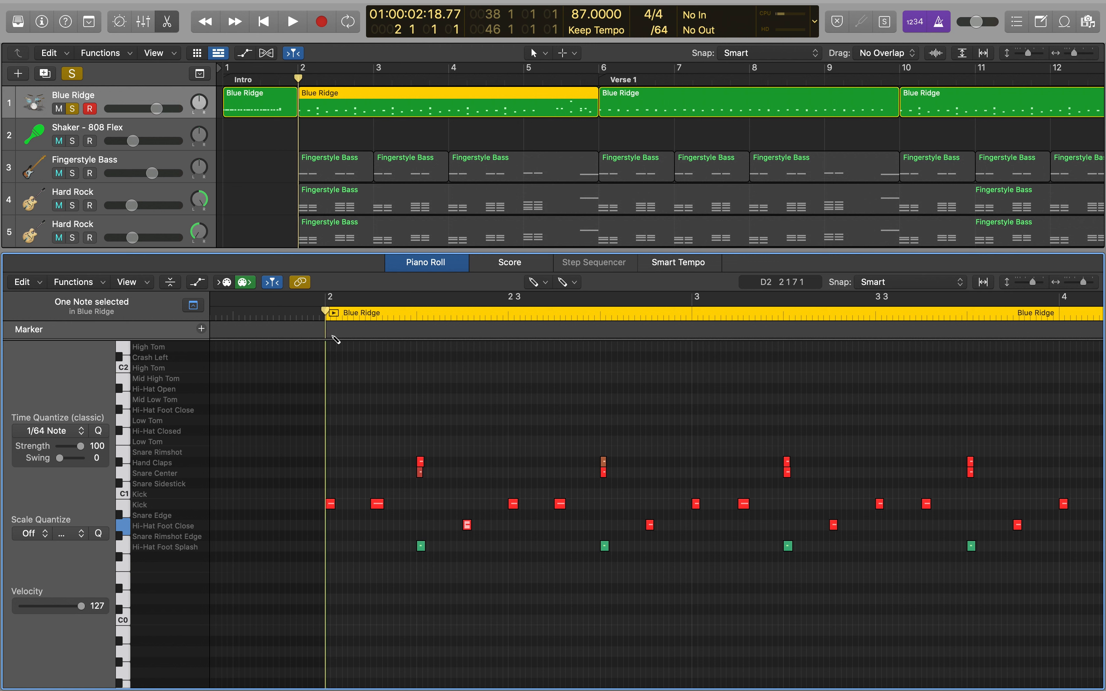
{"action": "key", "text": "space"}
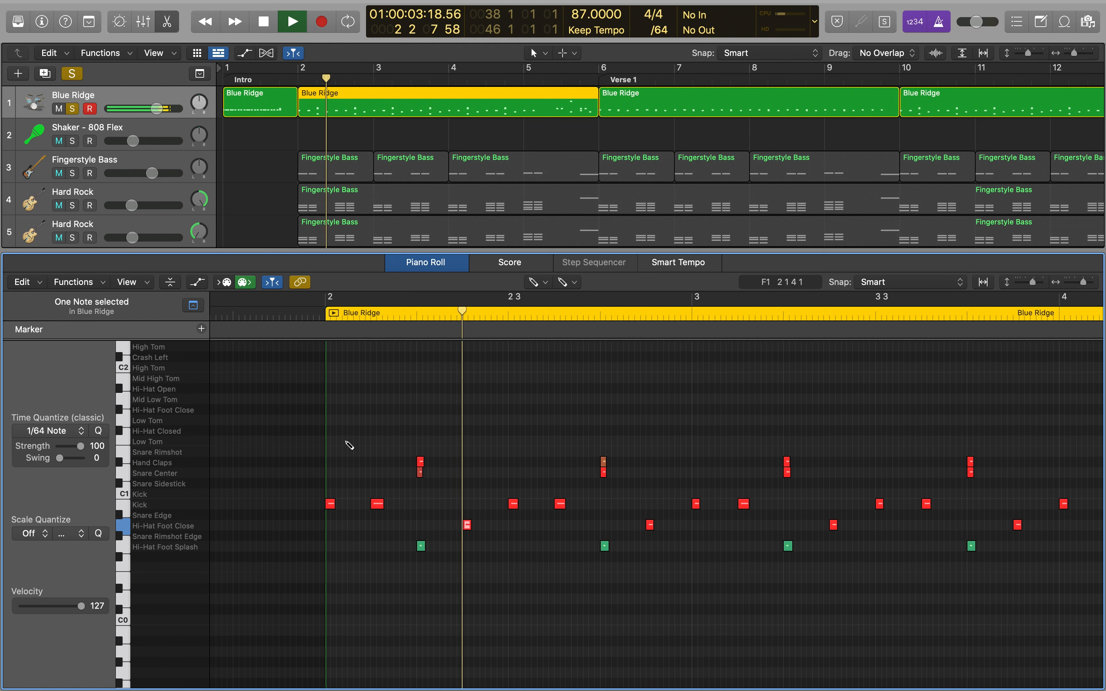
{"action": "key", "text": "space"}
Switch the Piano Roll to the Pointer tool and set the grid division to /8
{"action": "key", "text": "t"}
{"action": "key", "text": "t"}
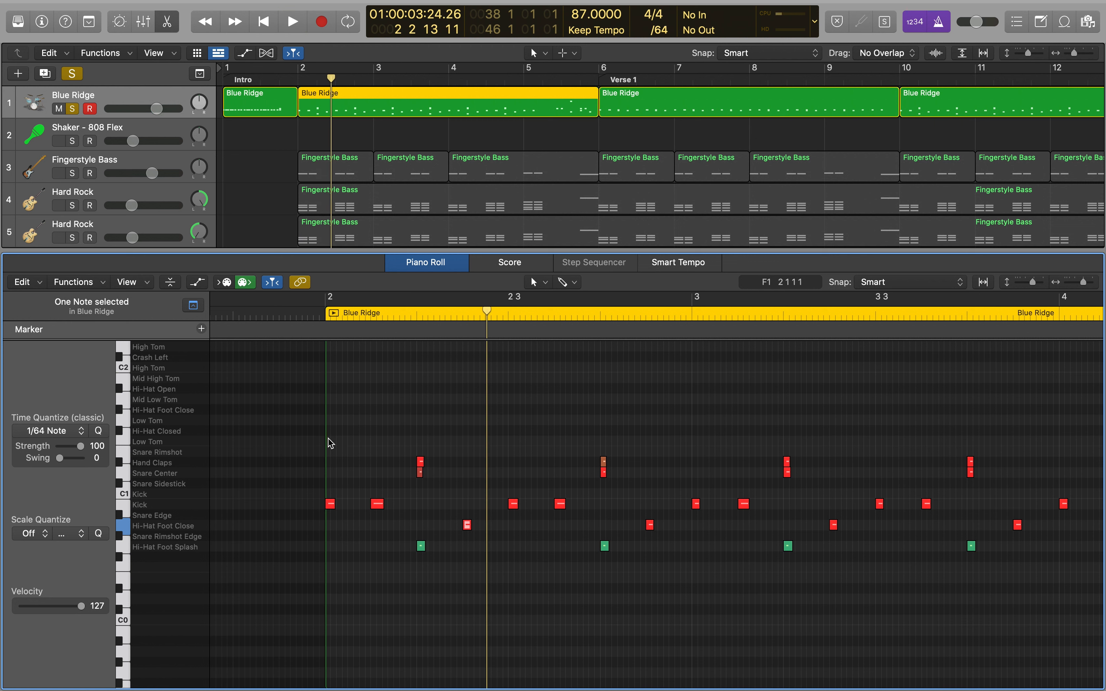
{"action": "left_click", "coordinate": [667, 35]}
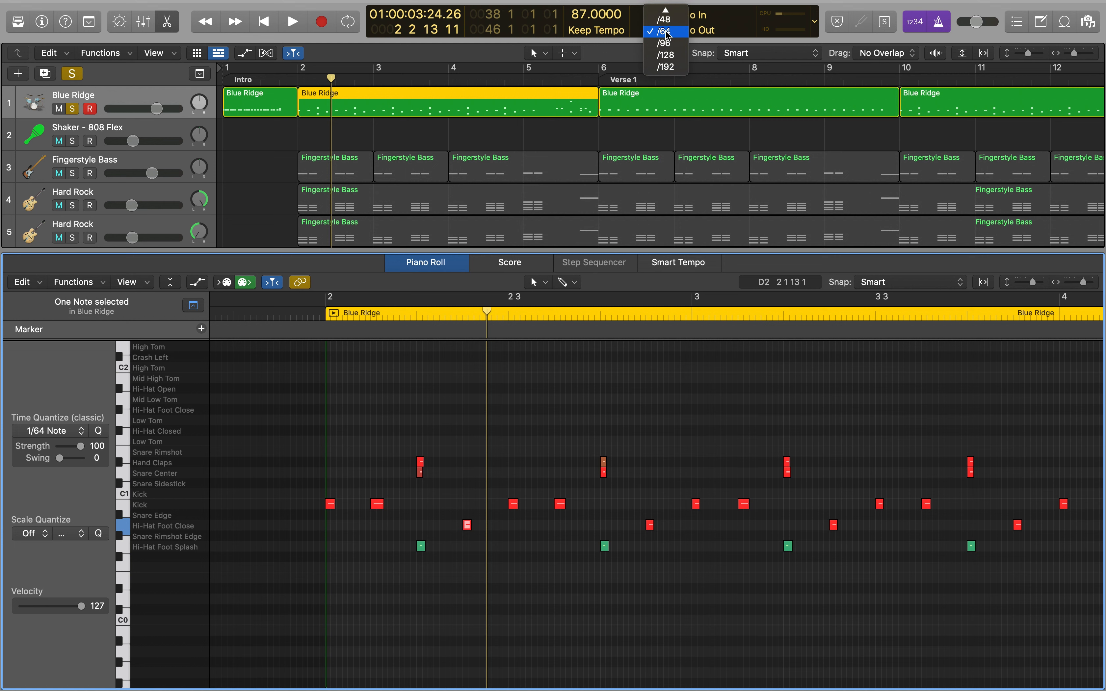
{"action": "left_click", "coordinate": [667, 60]}
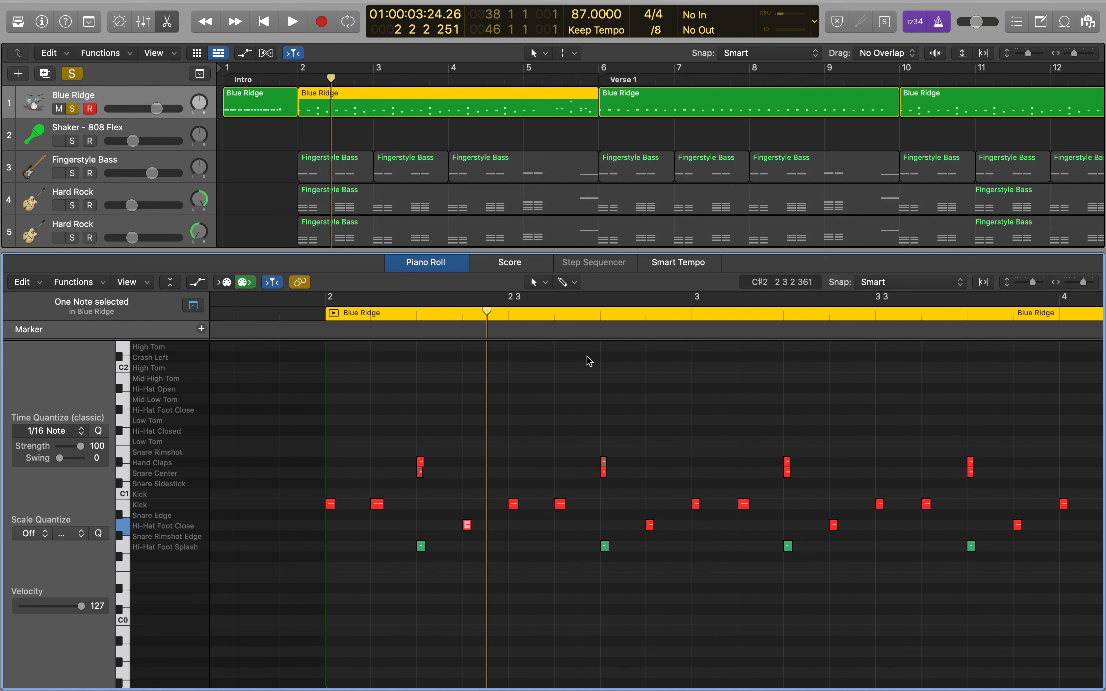
Select all drum notes in the first two beats of bar 2 and move the playhead to beat 3
{"action": "left_click", "coordinate": [327, 316]}
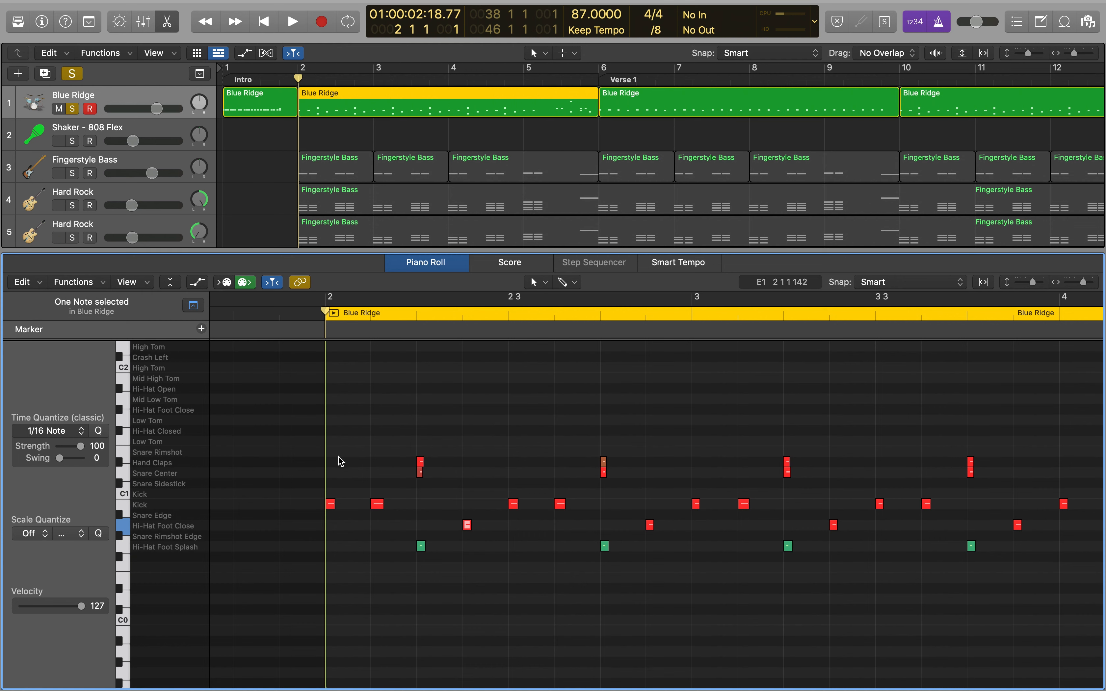
{"action": "left_click_drag", "start_coordinate": [332, 464], "coordinate": [481, 569]}
{"action": "left_click", "coordinate": [509, 313]}
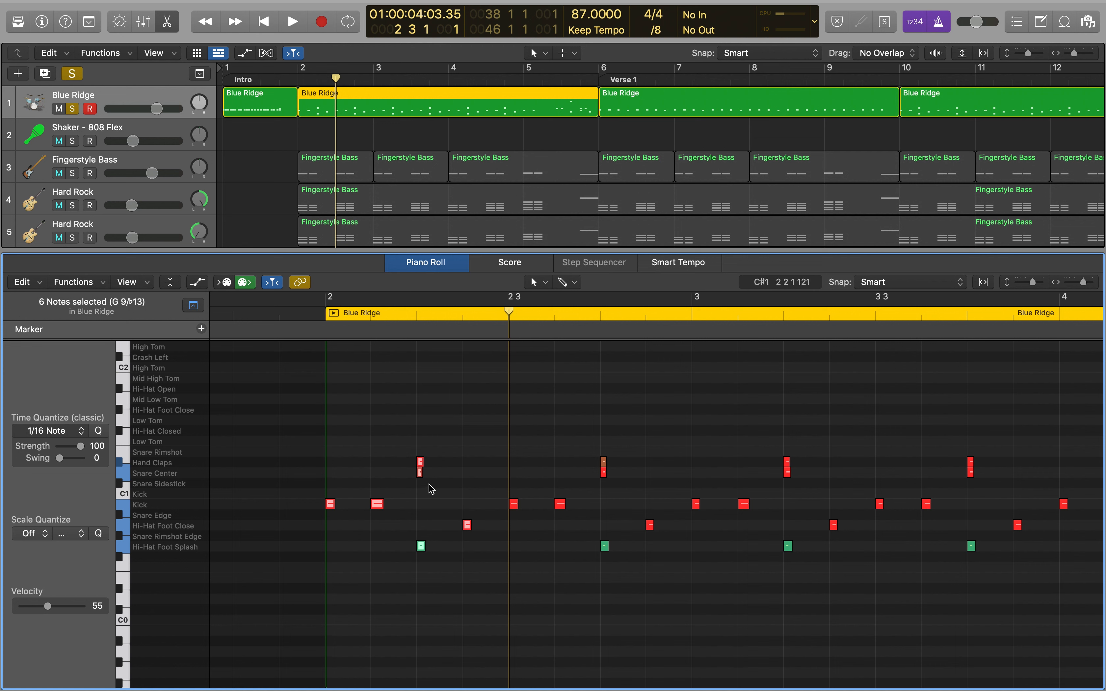
Play the Blue Ridge region from the start of bar 2 through the fill in bar 5
{"action": "left_click", "coordinate": [325, 314]}
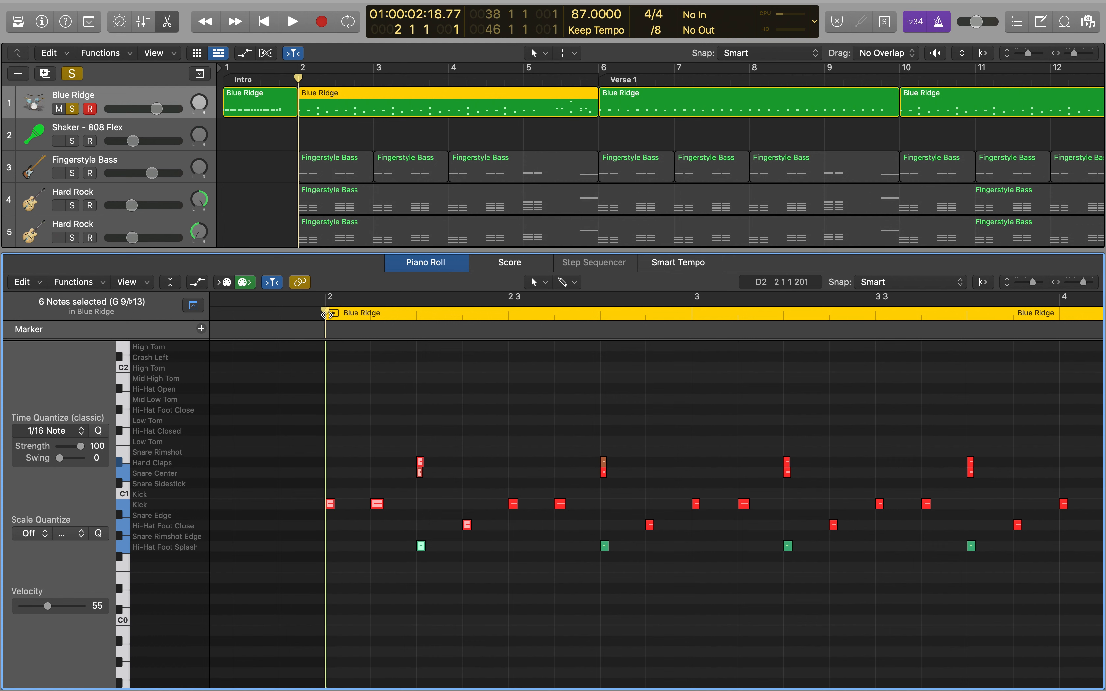
{"action": "key", "text": "space"}
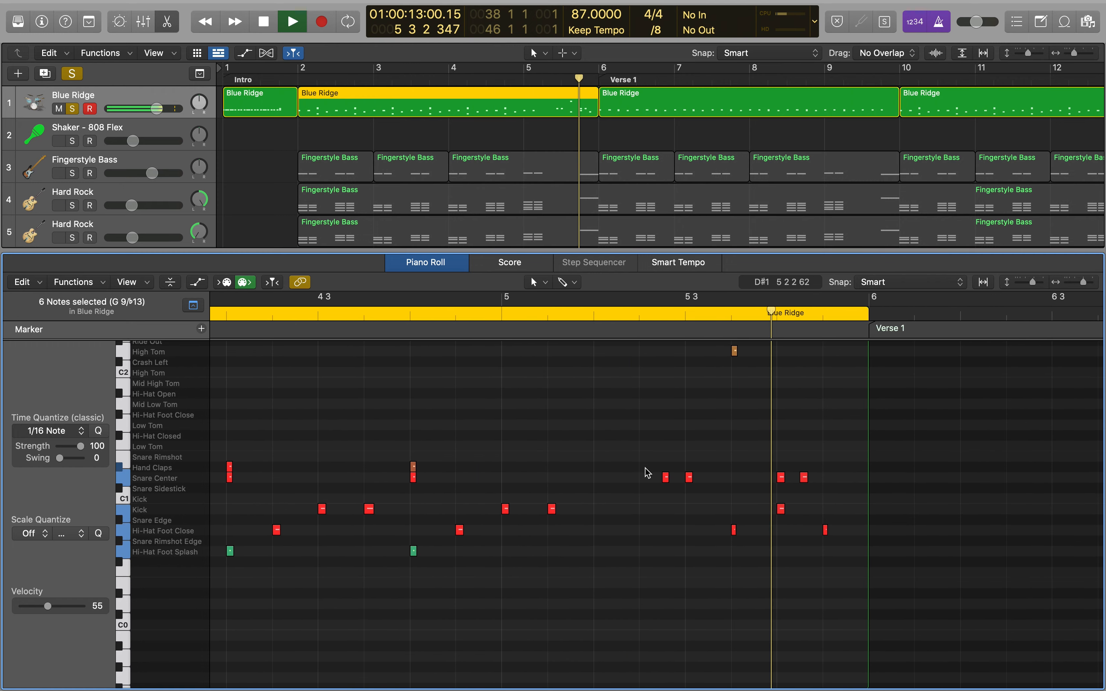
{"action": "key", "text": "space"}
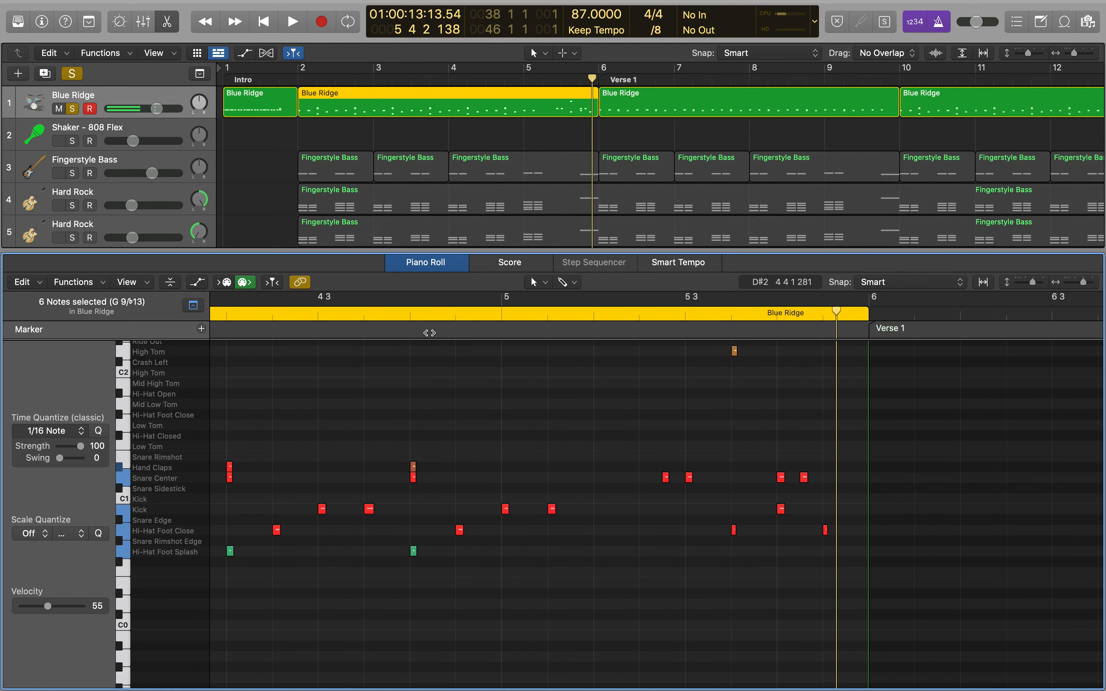
Replay the fill from the start of bar 5 and set the grid division to /16
{"action": "left_click", "coordinate": [502, 314]}
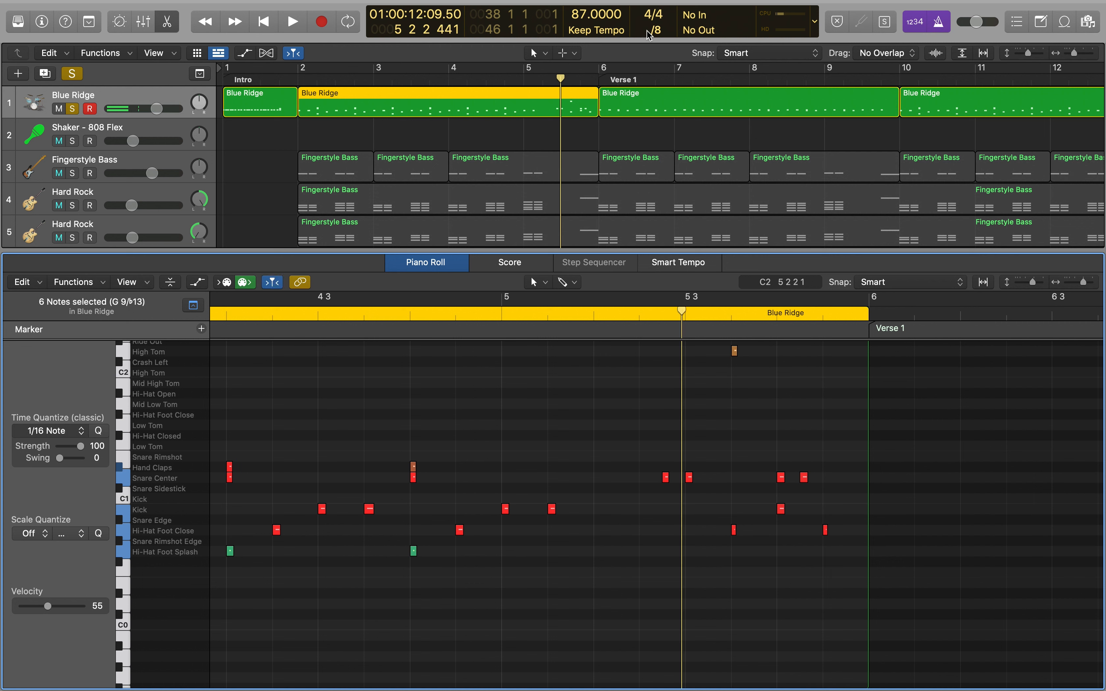
{"action": "left_click", "coordinate": [649, 33]}
{"action": "left_click", "coordinate": [668, 54]}
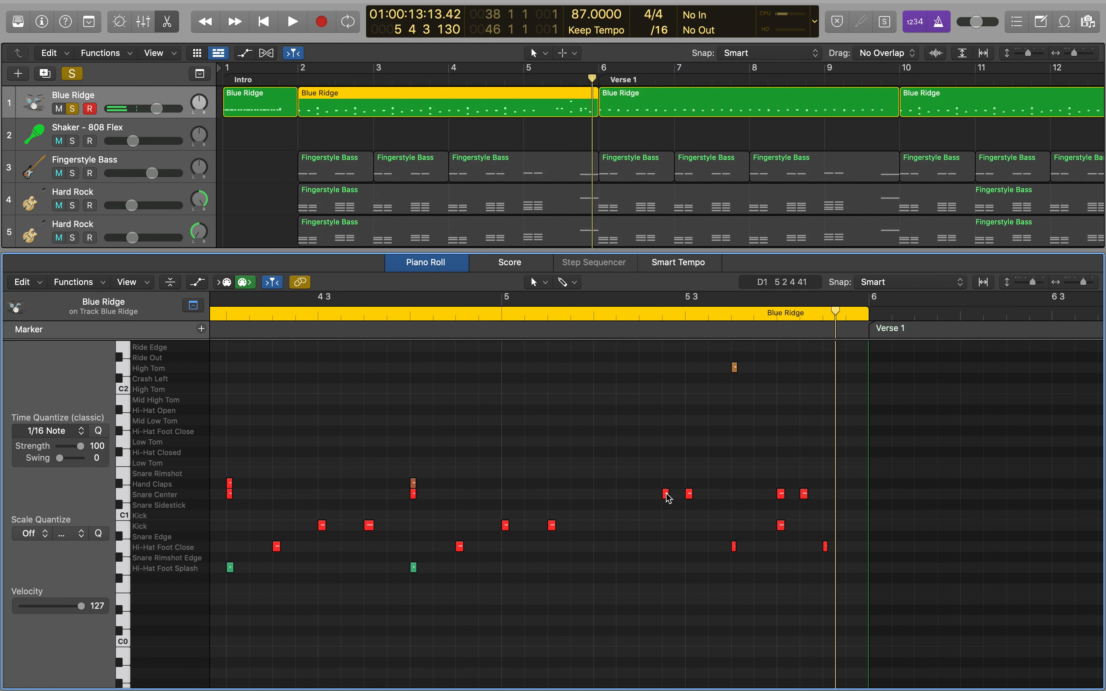
Audition the bar 5 fill notes in order: snare center, high tom, hi-hat foot close, kick and the closing snare and hi-hat hits
{"action": "left_click", "coordinate": [666, 494]}
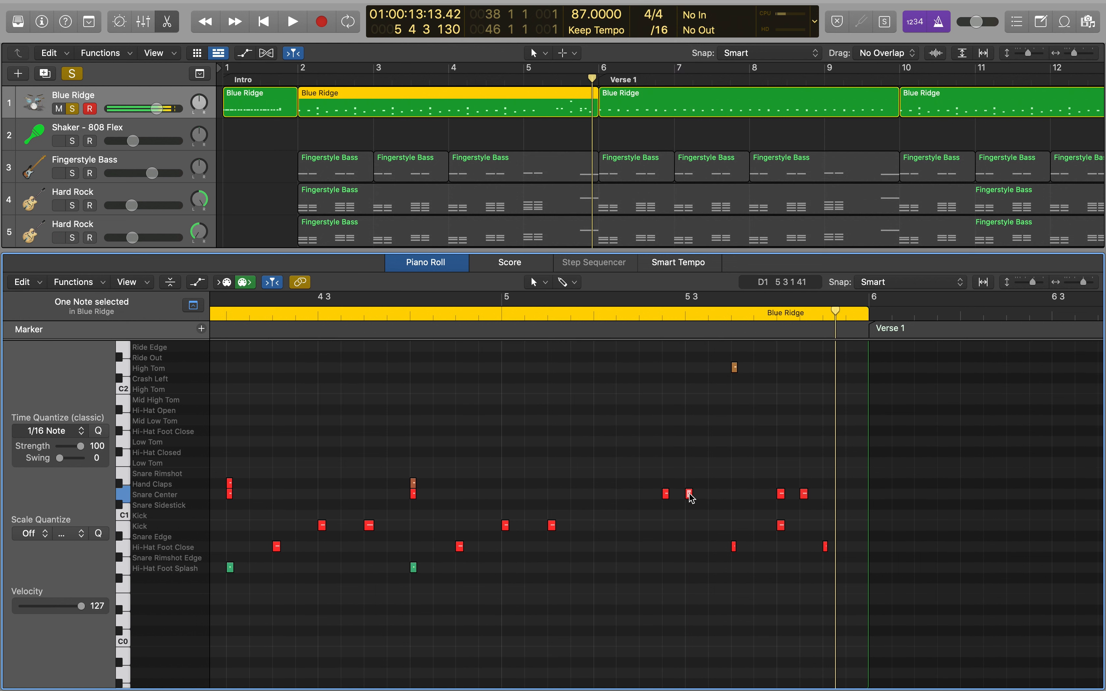
{"action": "left_click", "coordinate": [734, 367]}
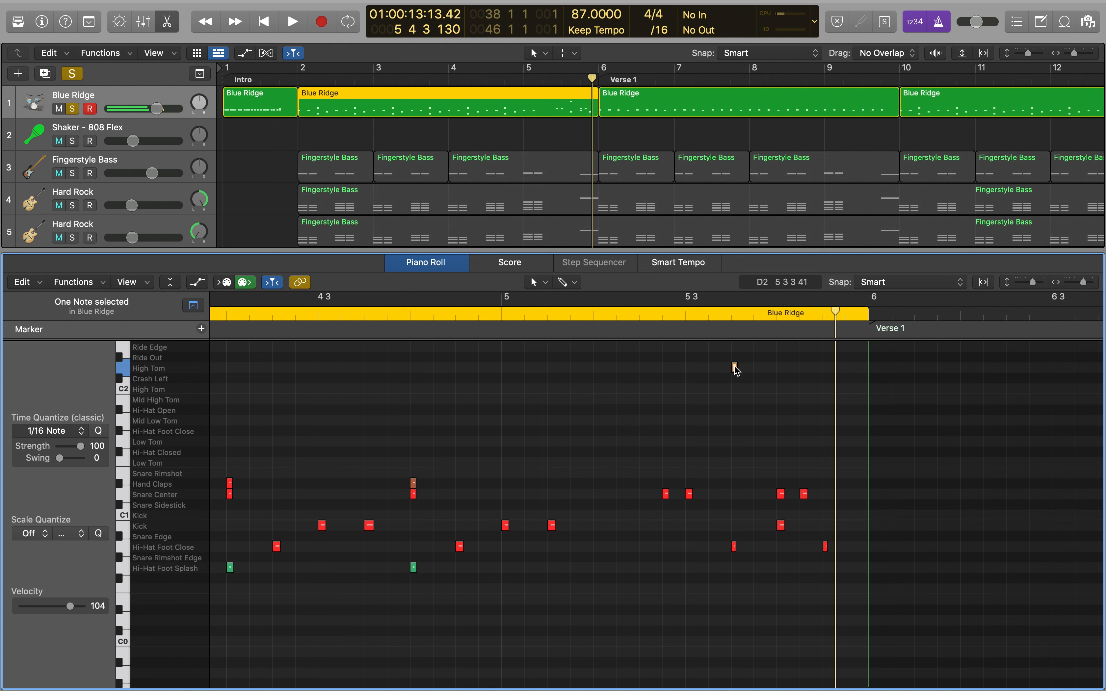
{"action": "left_click", "coordinate": [734, 547]}
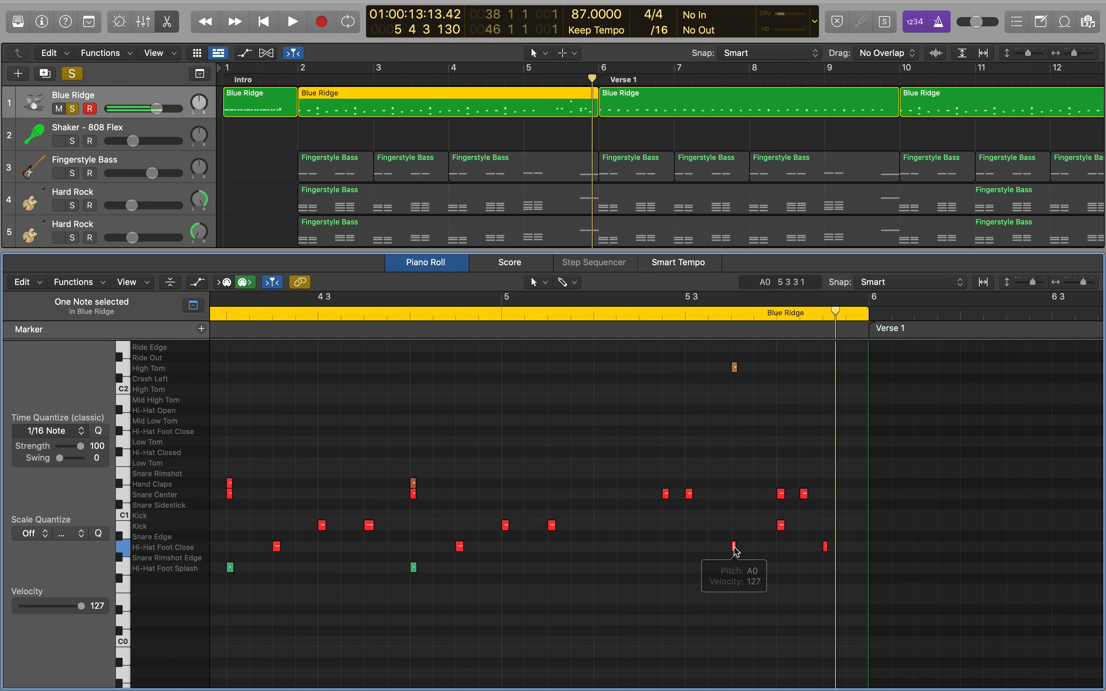
{"action": "left_click", "coordinate": [781, 526]}
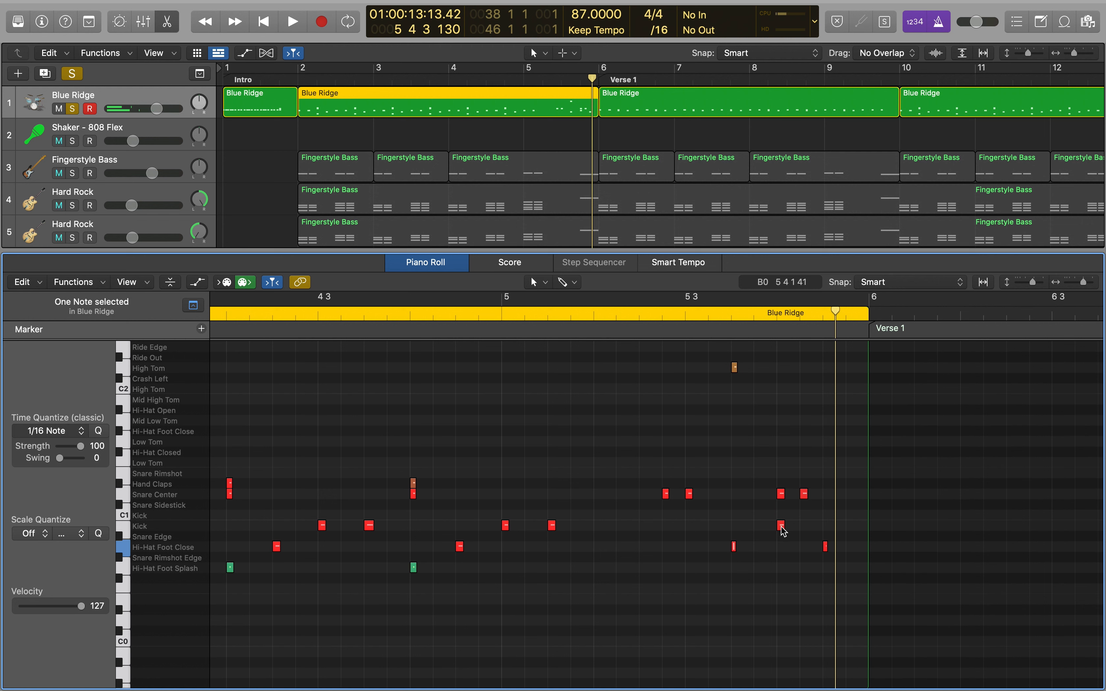
{"action": "left_click", "coordinate": [781, 495]}
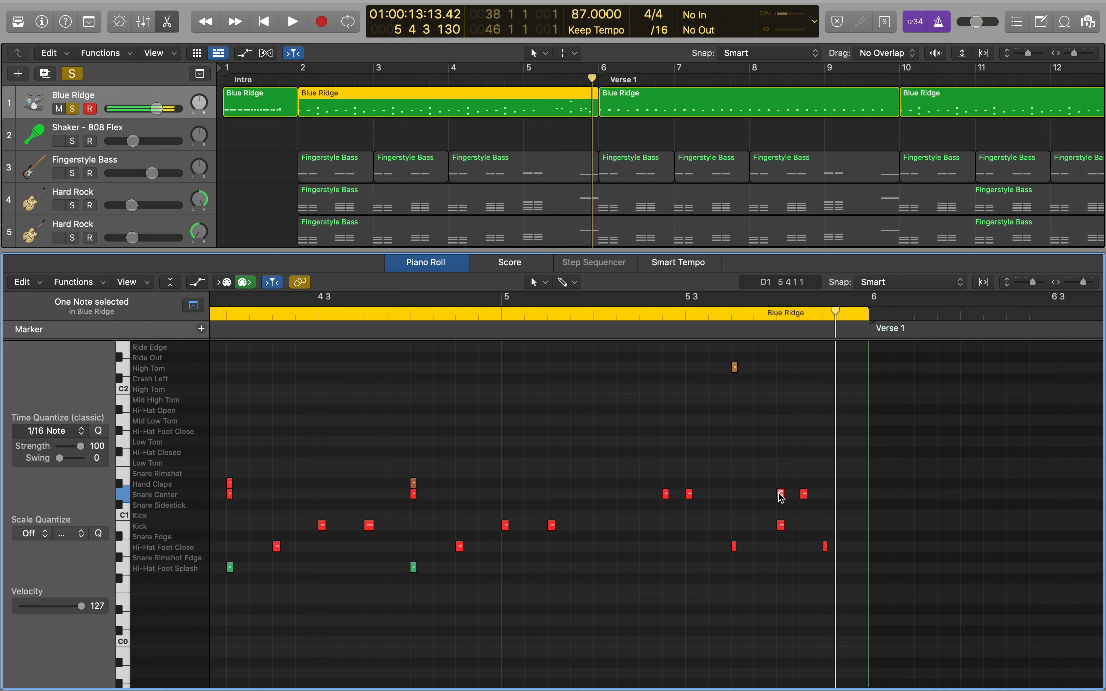
{"action": "left_click", "coordinate": [804, 494]}
{"action": "left_click", "coordinate": [825, 547]}
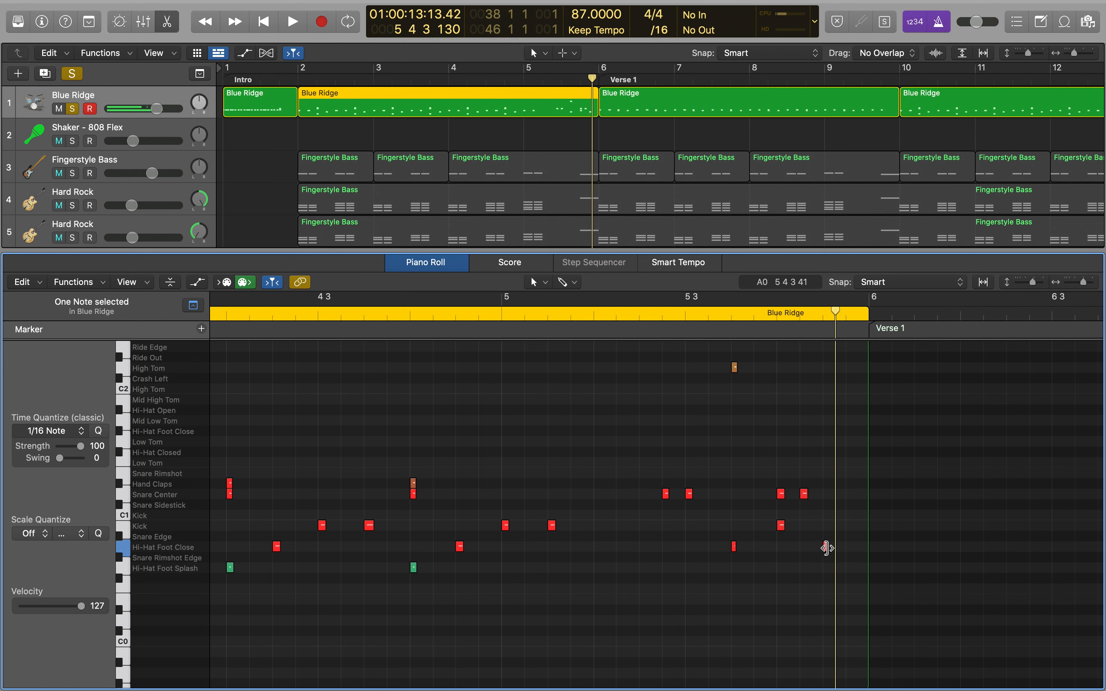
Play the drum fill once more from the start of bar 5 to the end of the region
{"action": "scroll", "coordinate": [826, 544], "scroll_direction": "up", "scroll_amount": 3}
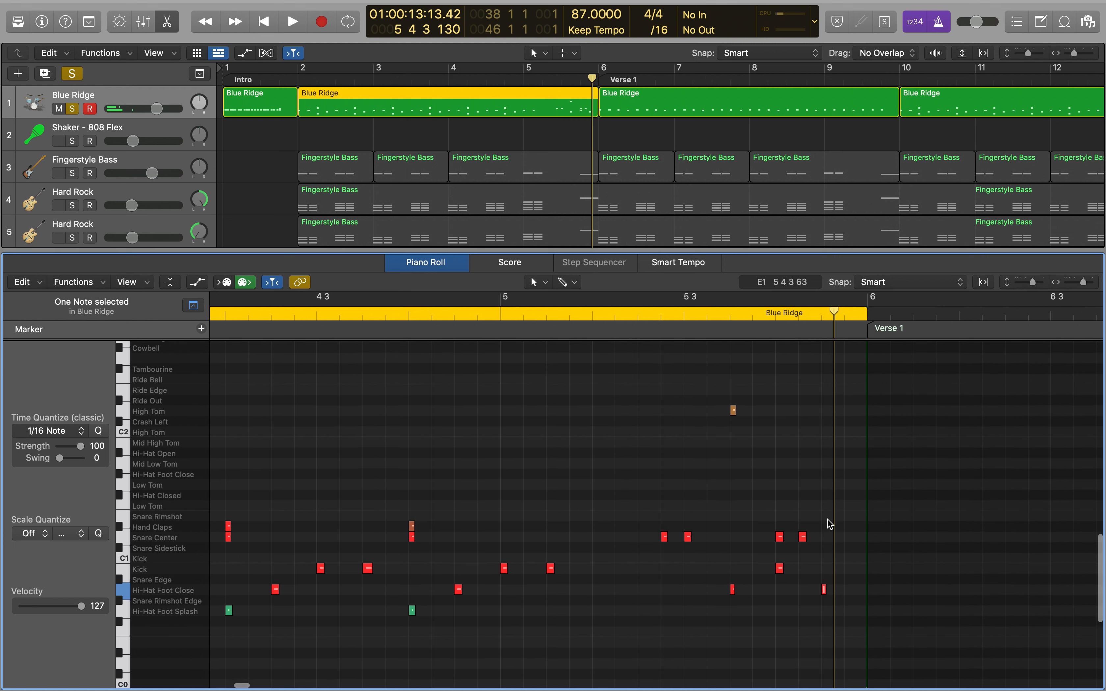
{"action": "left_click", "coordinate": [502, 316]}
{"action": "key", "text": "space"}
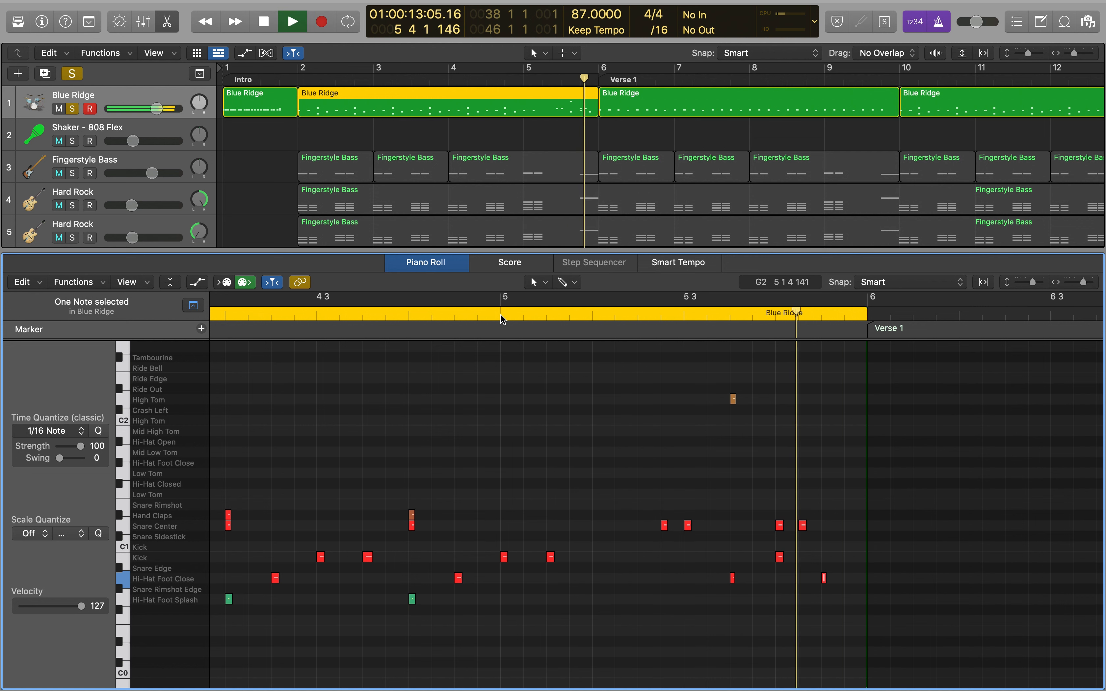
{"action": "key", "text": "space"}
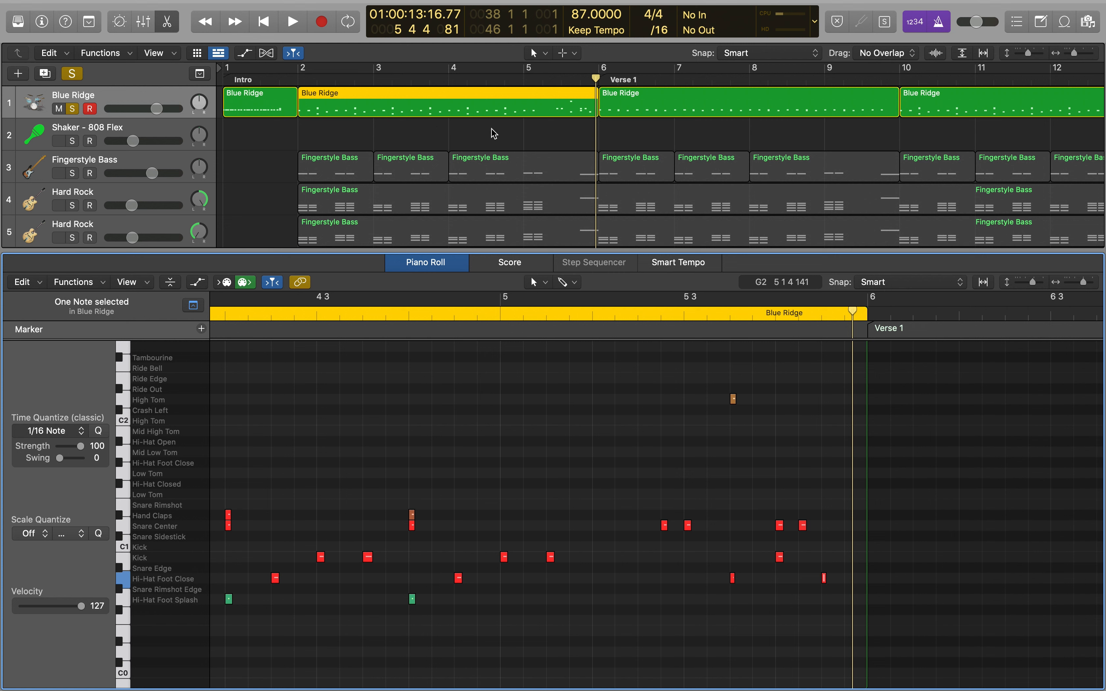
{"action": "left_click", "coordinate": [515, 102]}
{"action": "left_click", "coordinate": [512, 146]}
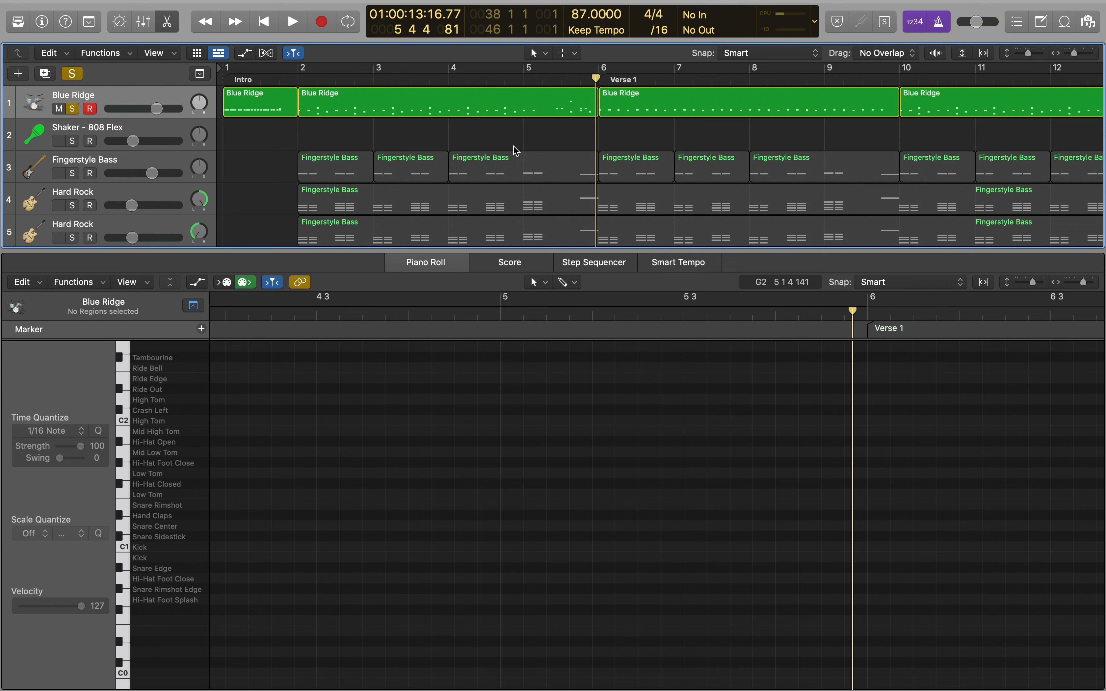
{"action": "left_click", "coordinate": [509, 93]}
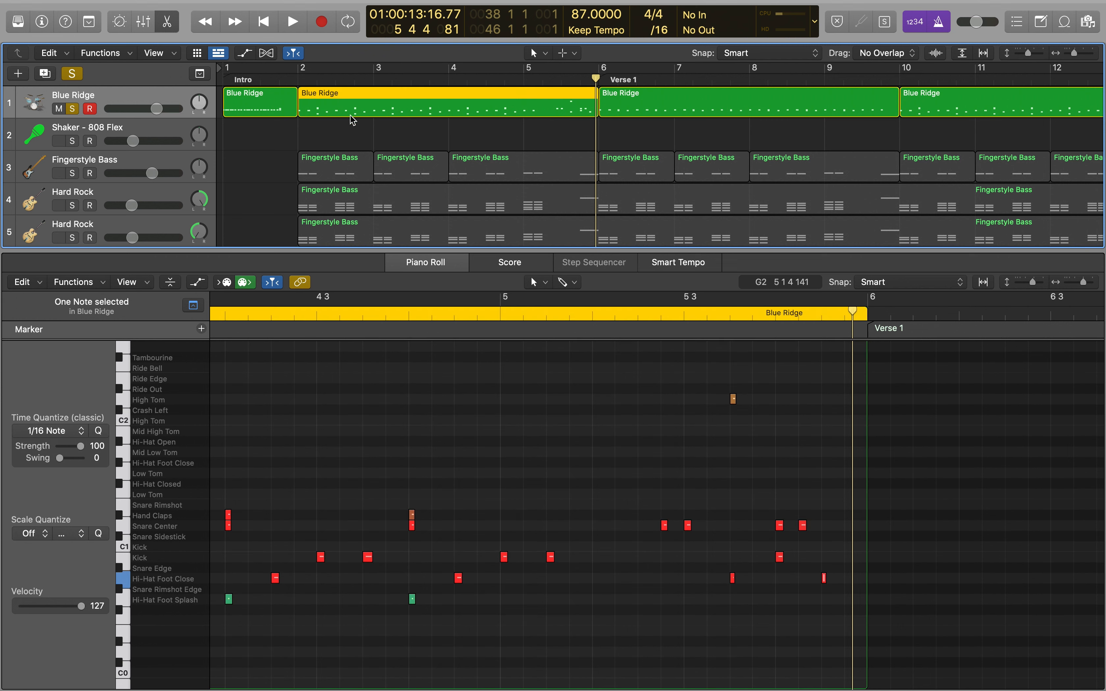
Open the Verse 1 Blue Ridge region in the Piano Roll and play it from bar 6 through bar 9
{"action": "left_click", "coordinate": [200, 73]}
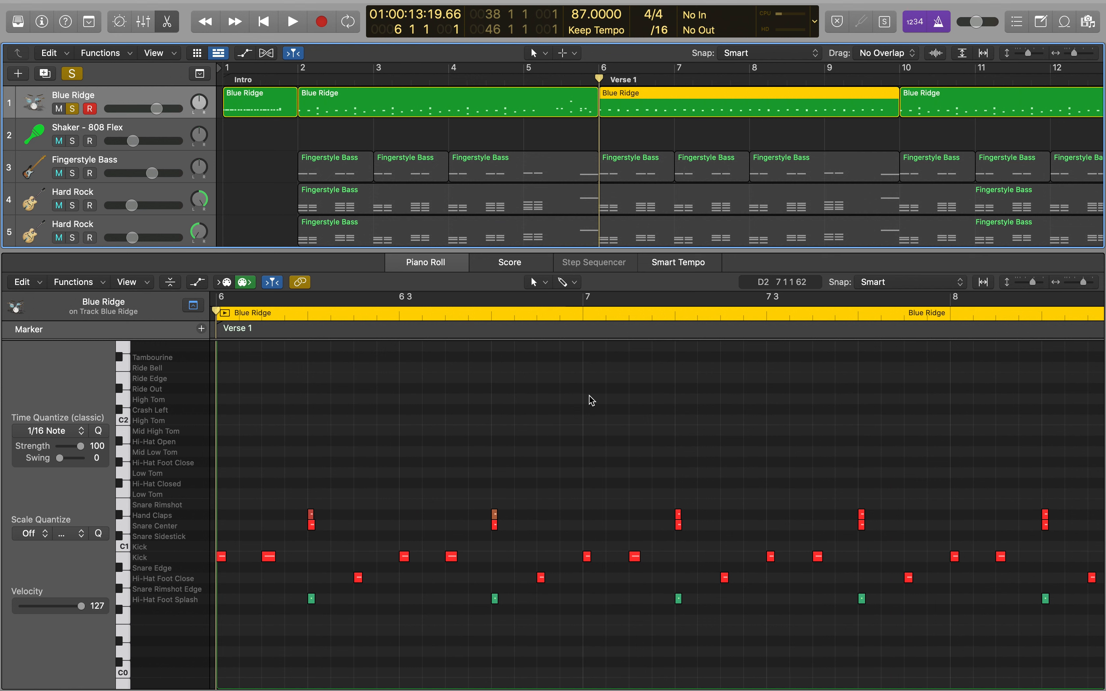
{"action": "key", "text": "space"}
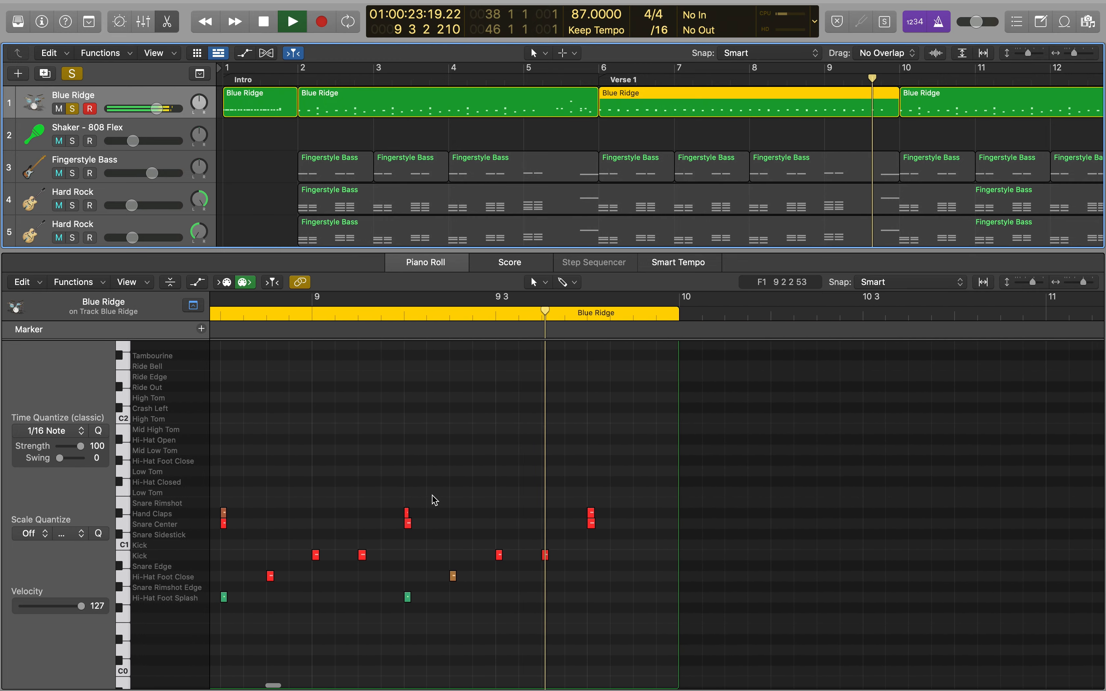
{"action": "key", "text": "space"}
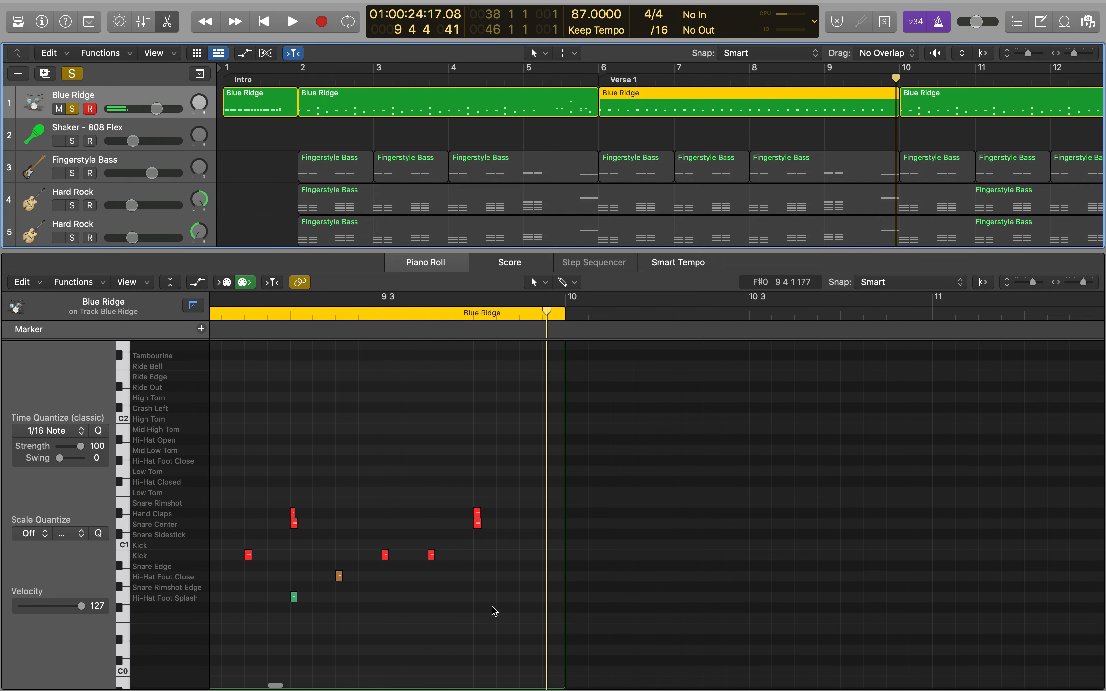
Open the Blue Ridge region at bar 10, play it through bar 13 and audition its crash left note
{"action": "left_click", "coordinate": [933, 93]}
{"action": "key", "text": "space"}
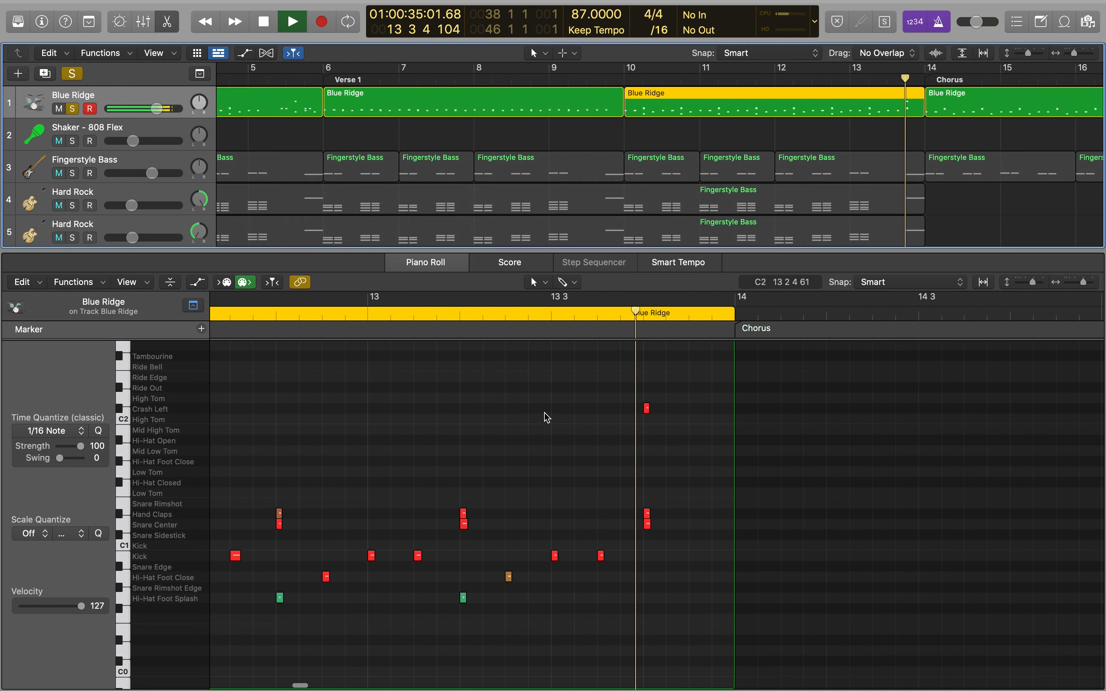
{"action": "key", "text": "space"}
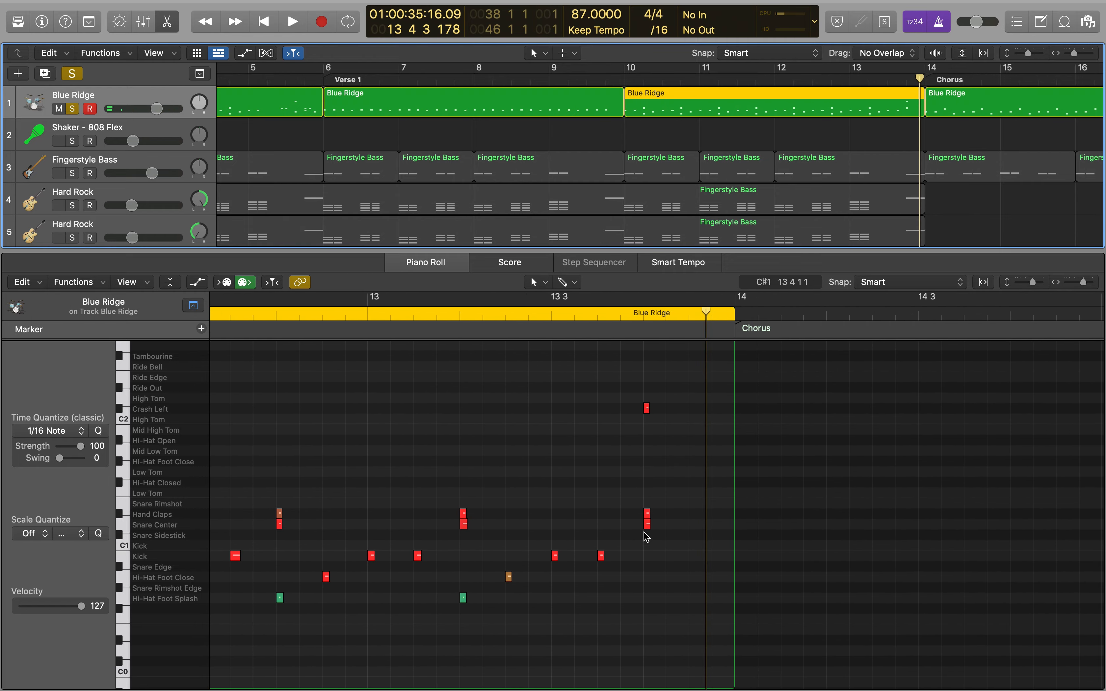
{"action": "left_click", "coordinate": [646, 407]}
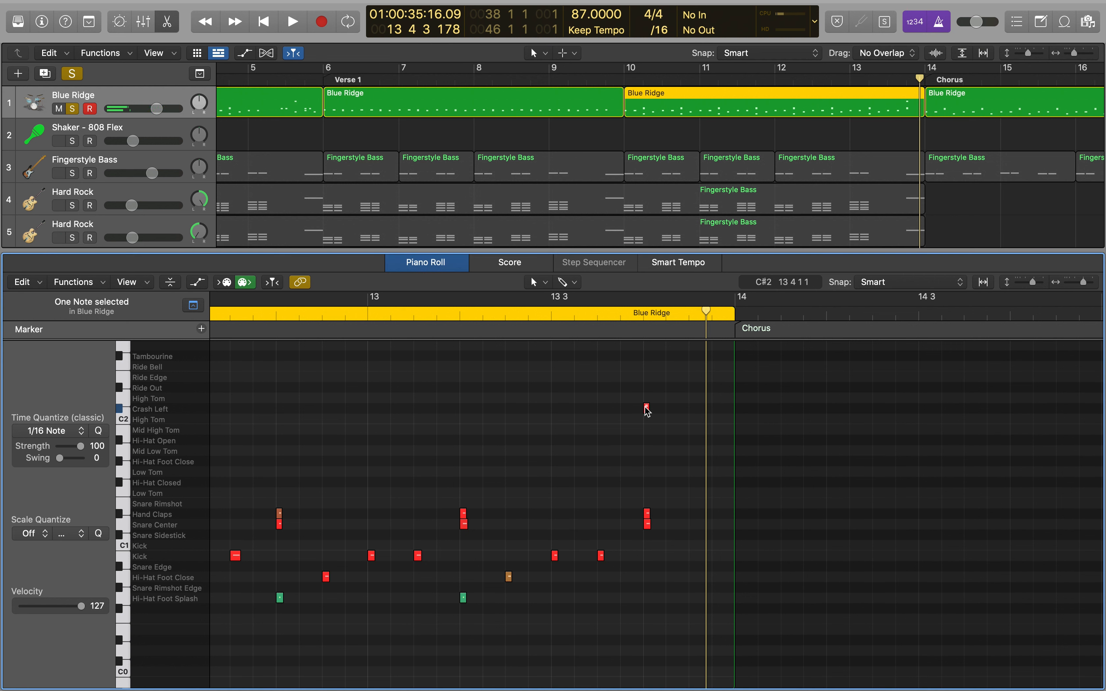
Play the Chorus Blue Ridge region from bar 14 through bar 17 and add a hand clap over the snare on beat 2 of bar 17
{"action": "left_click", "coordinate": [947, 105]}
{"action": "key", "text": "shift+space"}
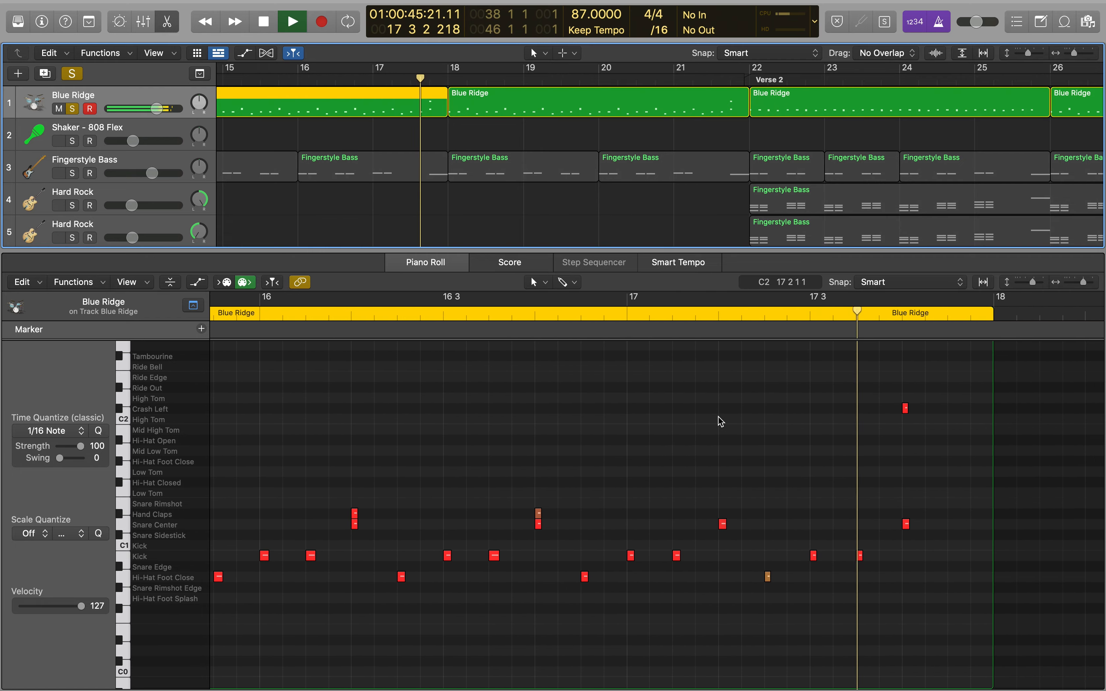
{"action": "key", "text": "space"}
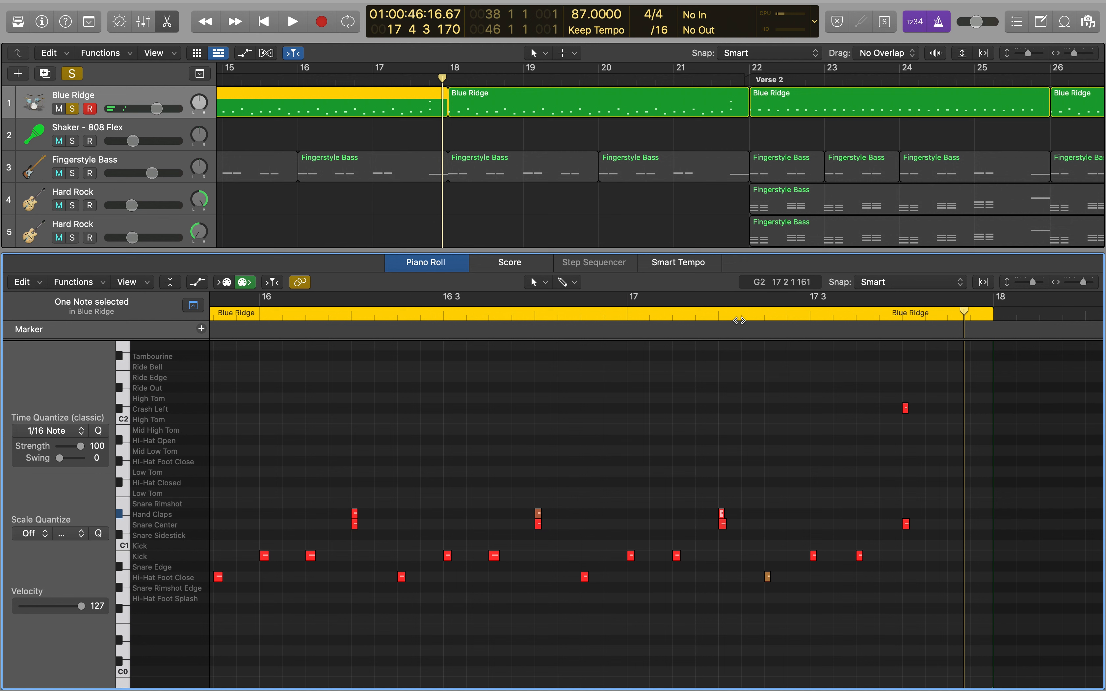
Audition the crash left note in bar 17 and replay from beat 2 of that bar to the end of the region
{"action": "left_click", "coordinate": [905, 408]}
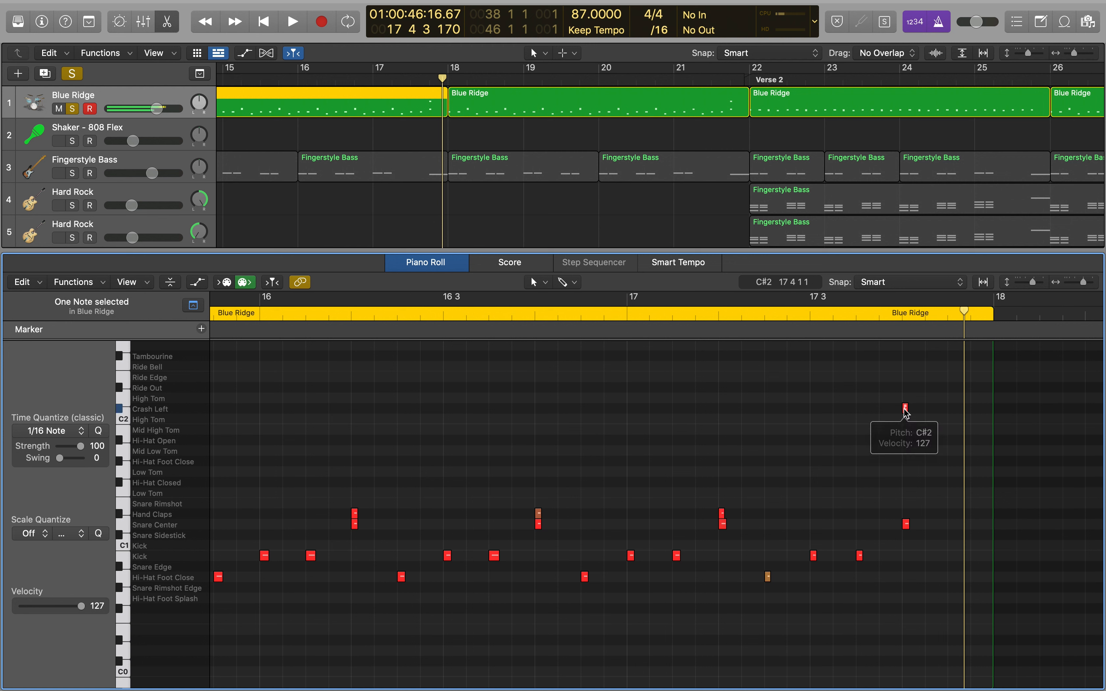
{"action": "left_click", "coordinate": [718, 318]}
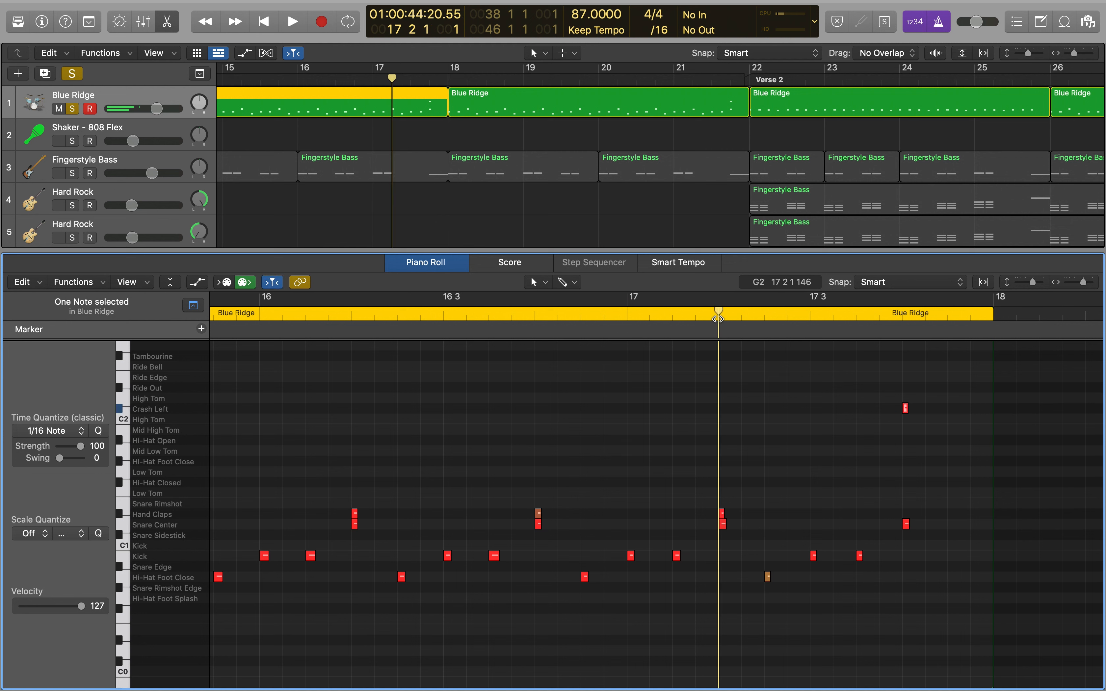
{"action": "key", "text": "space"}
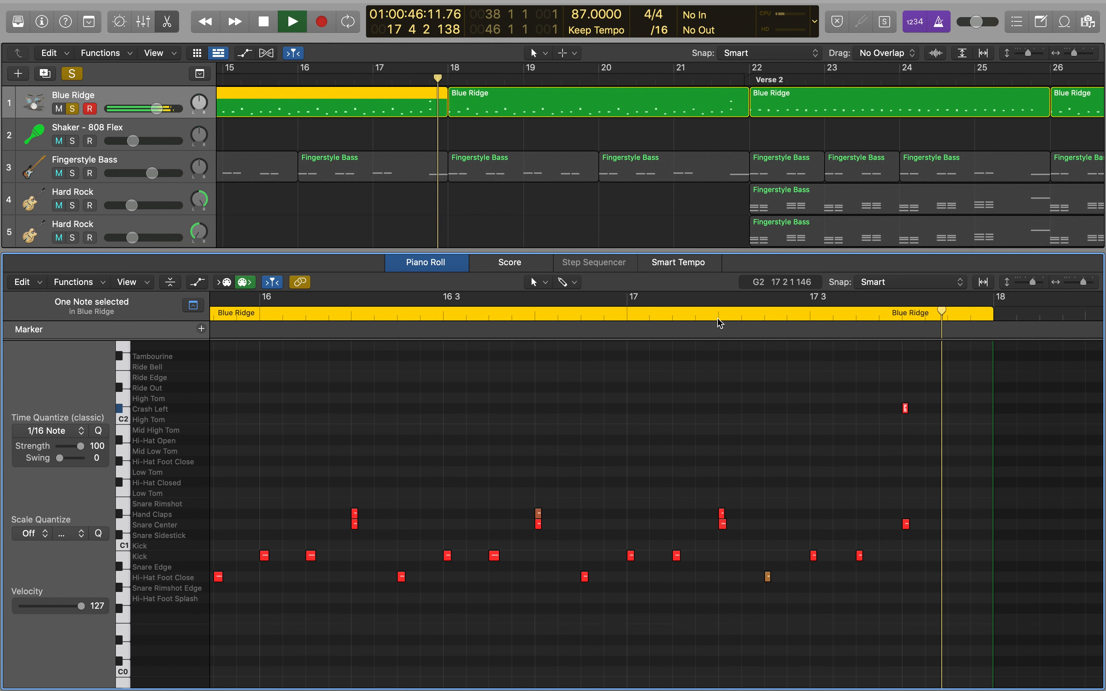
{"action": "key", "text": "space"}
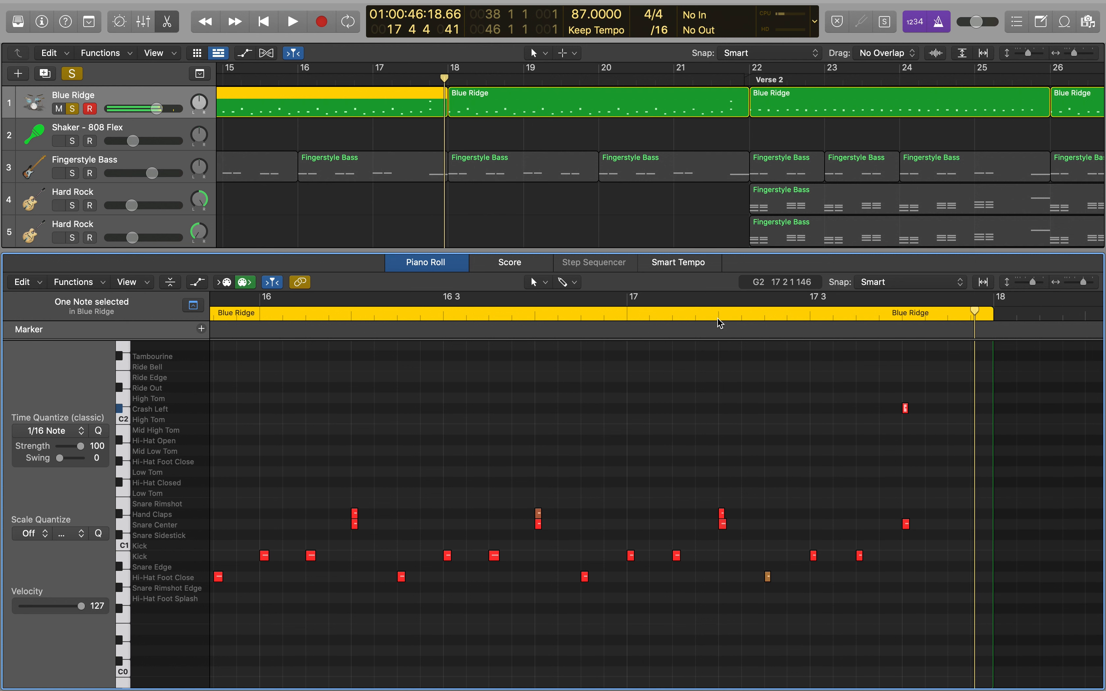
Open the Blue Ridge region at bar 18 in the Piano Roll and play it through bar 21
{"action": "left_click", "coordinate": [520, 94]}
{"action": "key", "text": "space"}
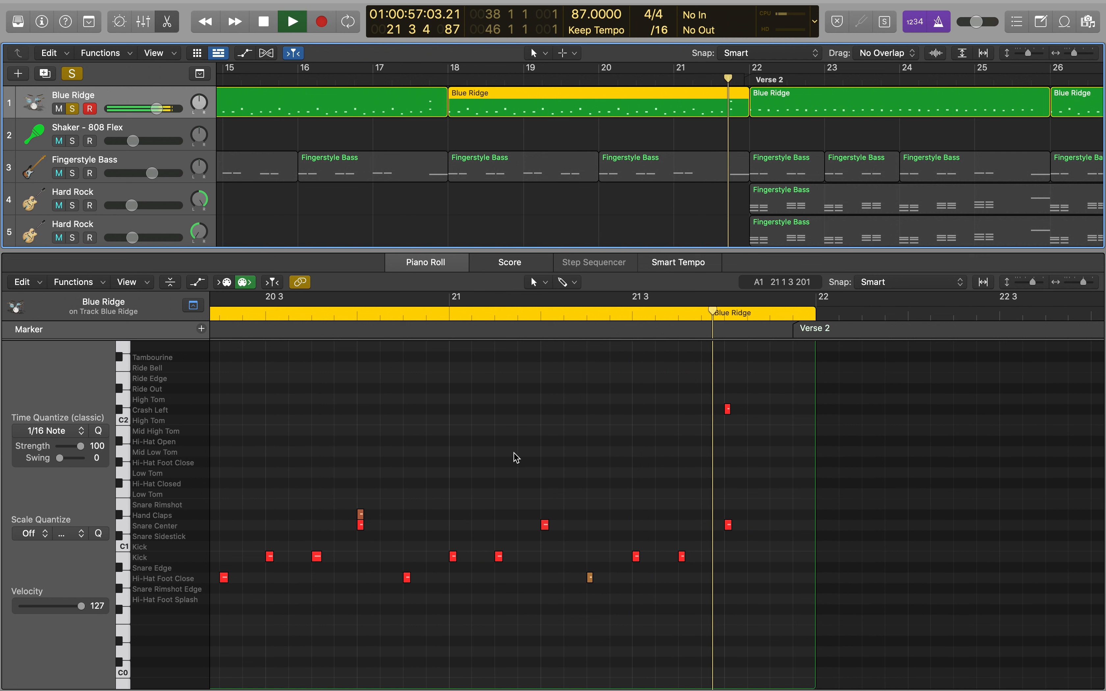
{"action": "key", "text": "space"}
Open the Verse 2 Blue Ridge region and play it from bar 22 through bar 25
{"action": "left_click", "coordinate": [782, 96]}
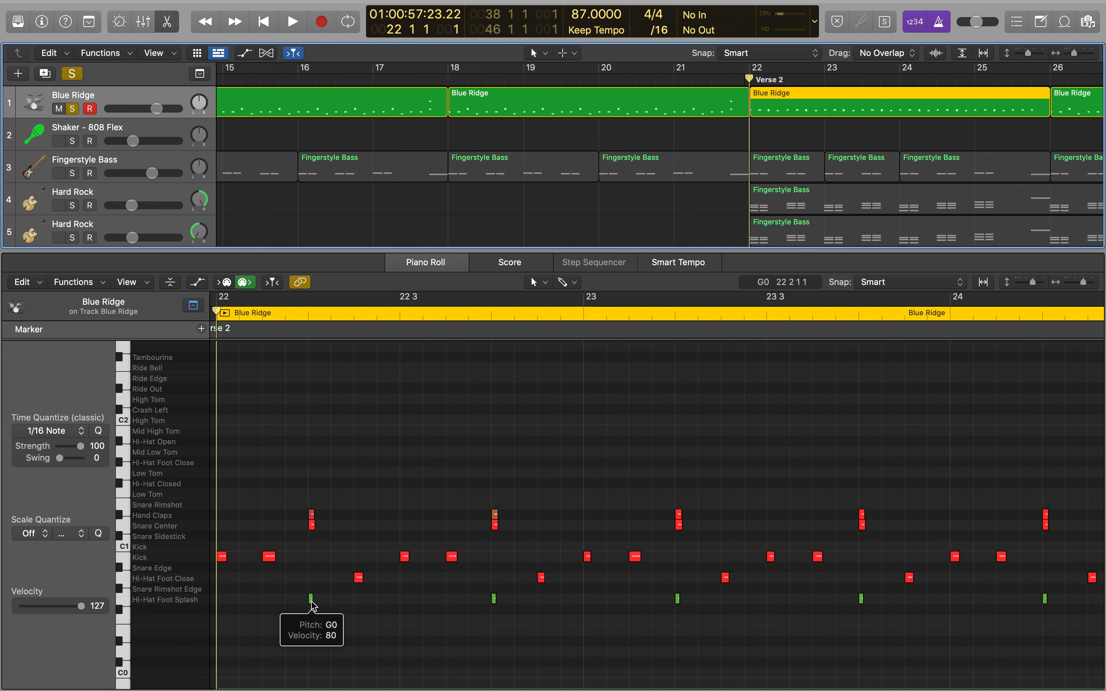
{"action": "key", "text": "space"}
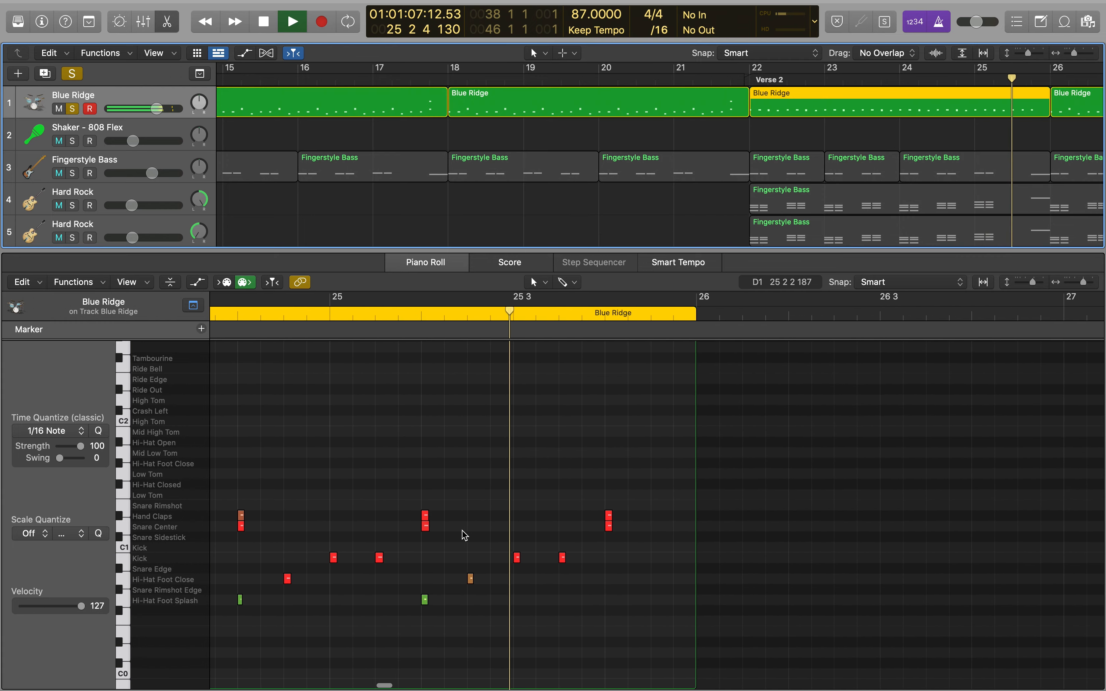
{"action": "key", "text": "space"}
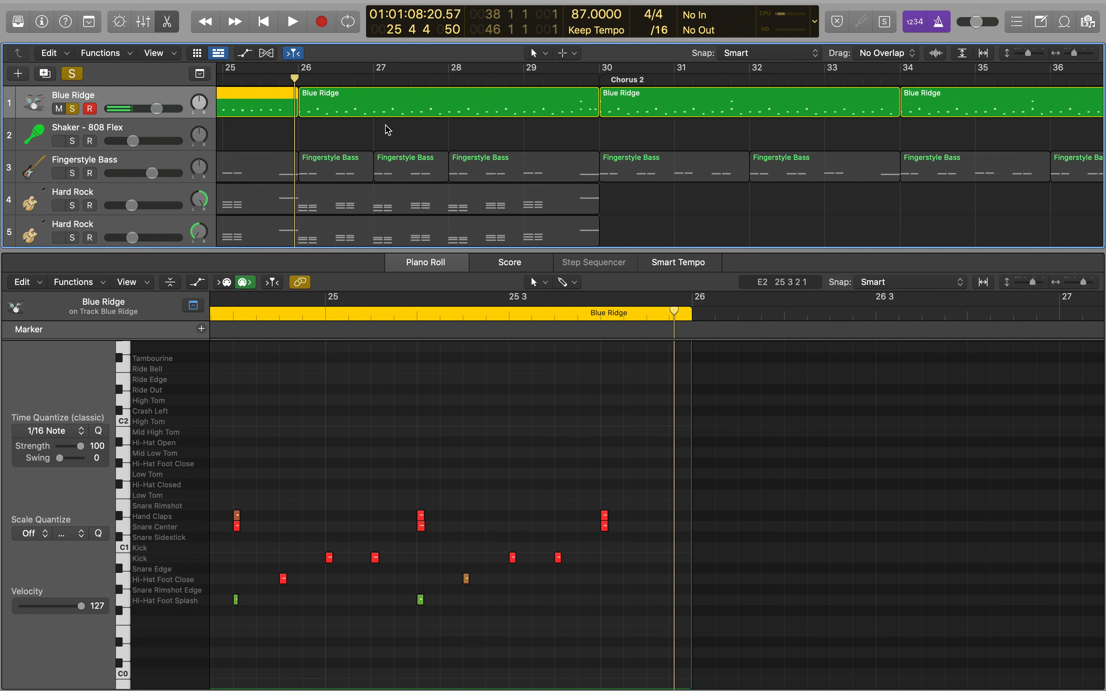
Open the Blue Ridge region at bar 26 and play it through bar 29, following the notes up to the closing snare fill
{"action": "left_click", "coordinate": [361, 95]}
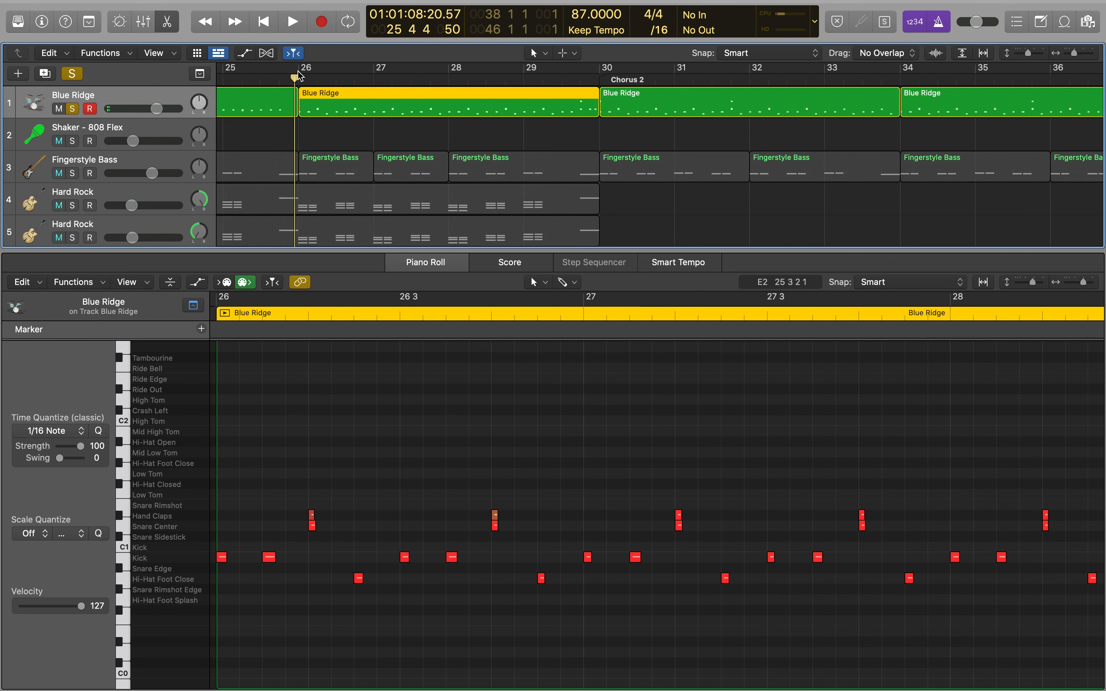
{"action": "key", "text": "space"}
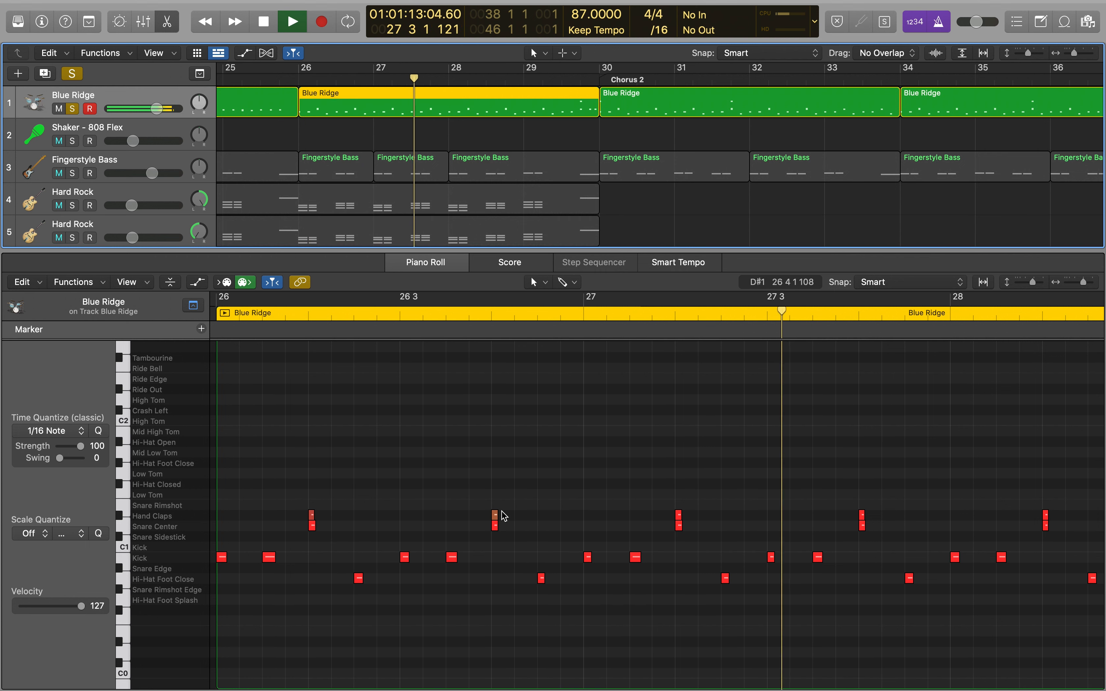
{"action": "scroll", "coordinate": [498, 516], "scroll_direction": "right", "scroll_amount": 5}
{"action": "scroll", "coordinate": [504, 516], "scroll_direction": "right", "scroll_amount": 5}
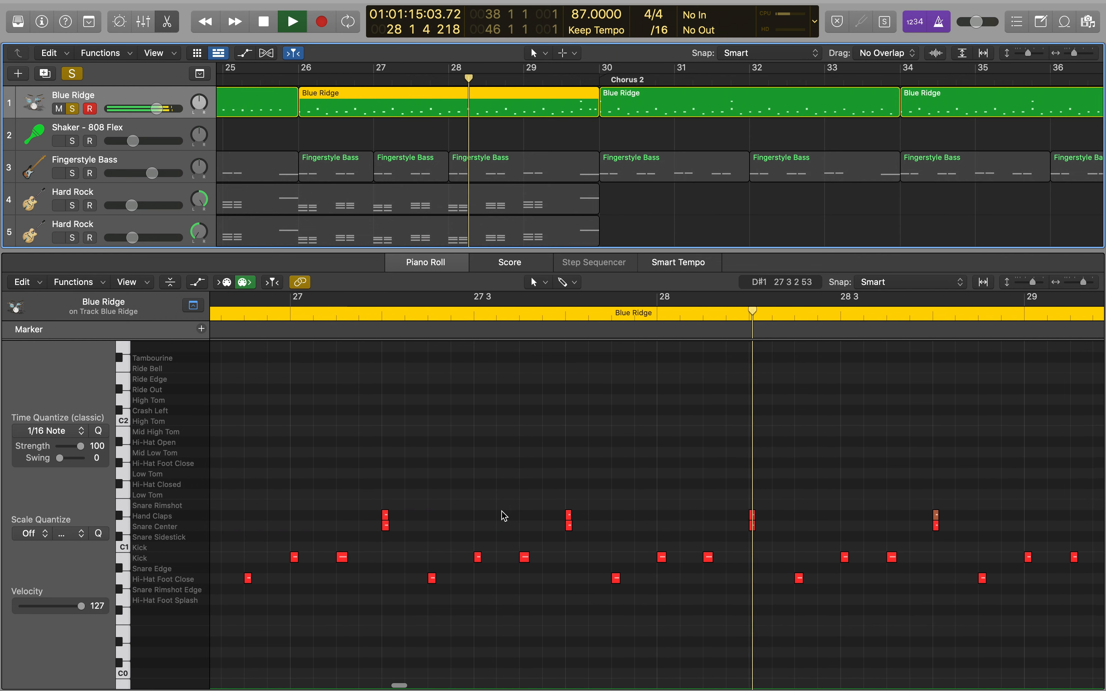
{"action": "scroll", "coordinate": [504, 516], "scroll_direction": "right", "scroll_amount": 5}
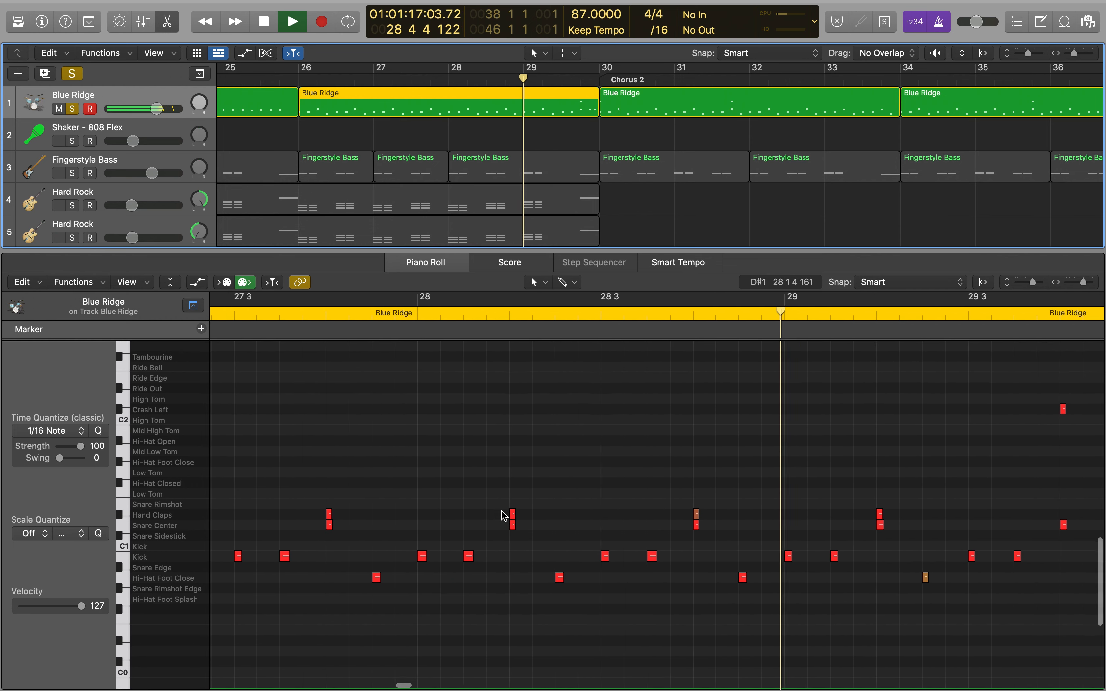
{"action": "scroll", "coordinate": [504, 516], "scroll_direction": "right", "scroll_amount": 1}
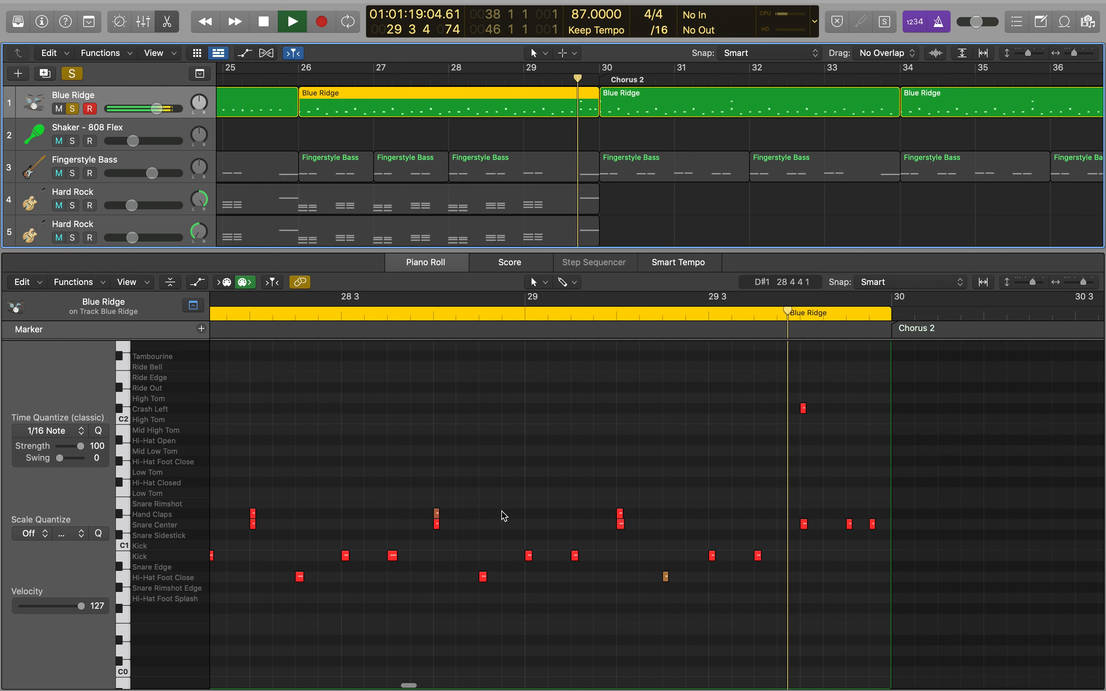
{"action": "key", "text": "space"}
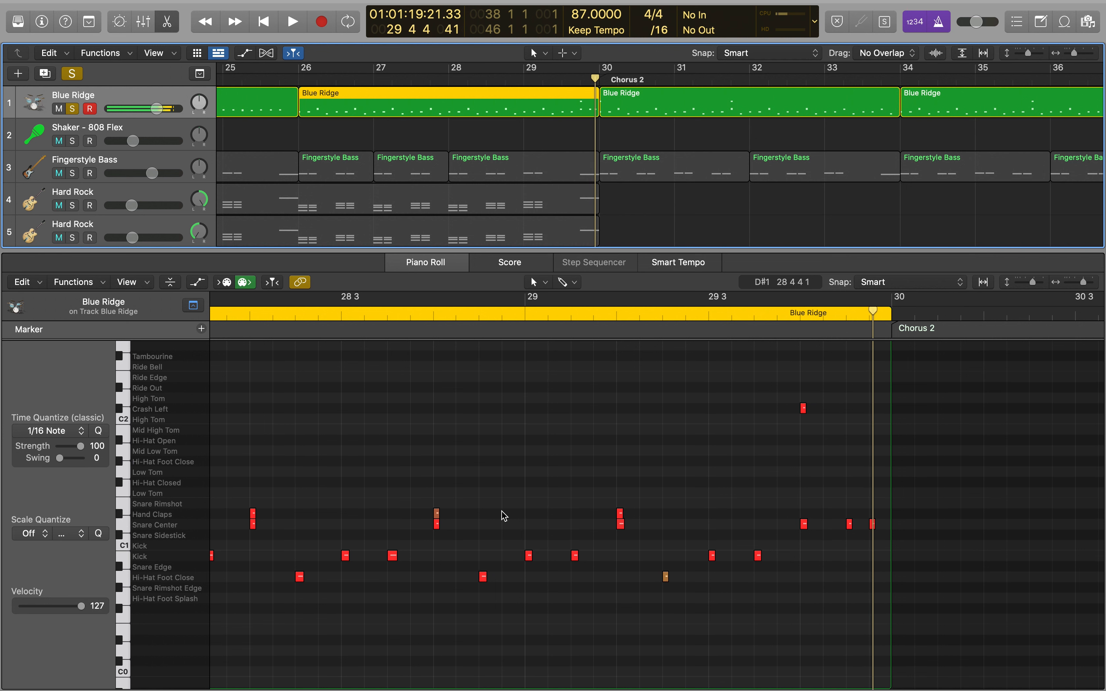
Replay the crash and snare fill from beat 3 of bar 29 twice
{"action": "double_click", "coordinate": [706, 311]}
{"action": "key", "text": "space"}
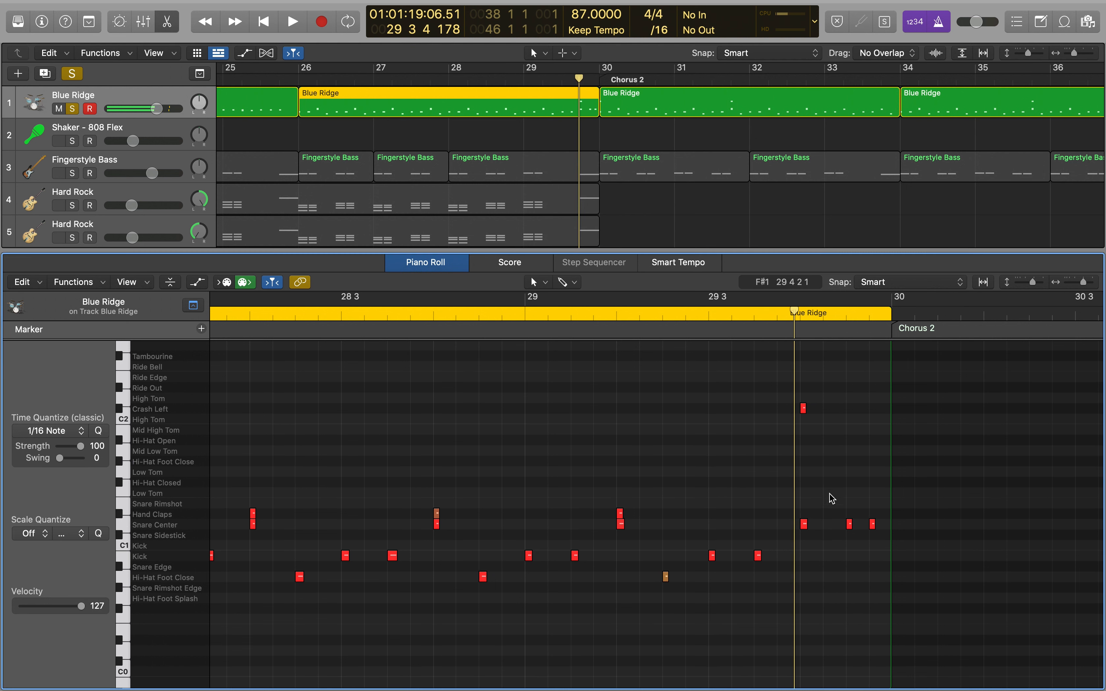
{"action": "mouse_move", "coordinate": [873, 535]}
{"action": "double_click", "coordinate": [707, 310]}
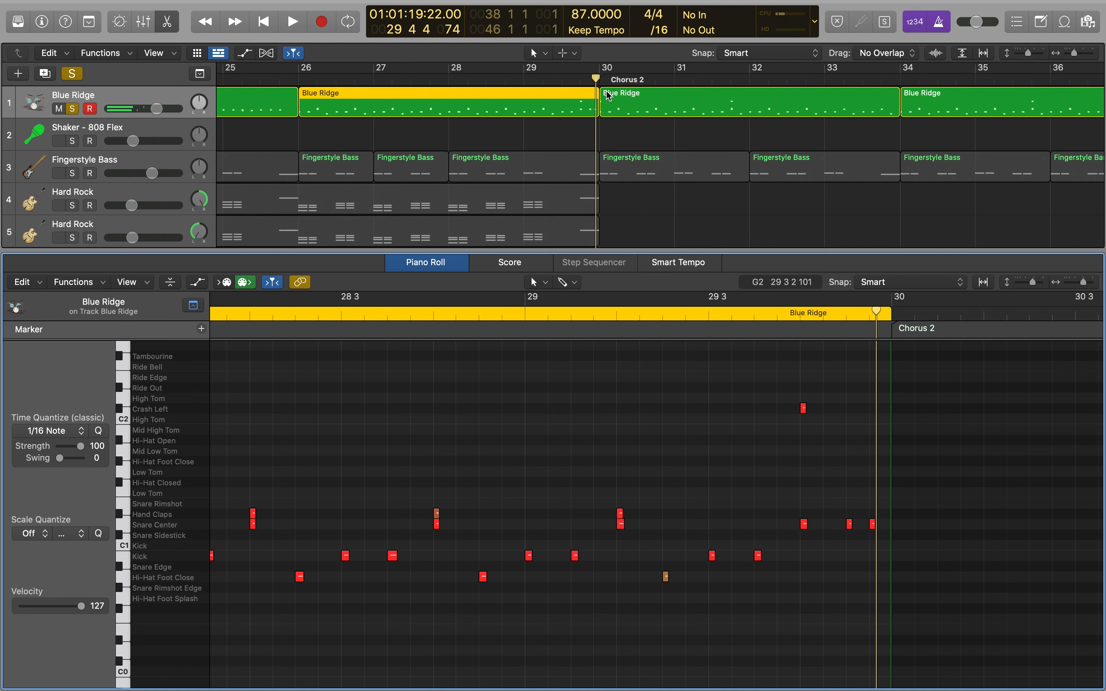
Open the Chorus 2 Blue Ridge region, play it from bar 30 through bar 33 and audition the crash left note in bar 31
{"action": "scroll", "coordinate": [607, 94], "scroll_direction": "left", "scroll_amount": 5}
{"action": "scroll", "coordinate": [607, 95], "scroll_direction": "right", "scroll_amount": 7}
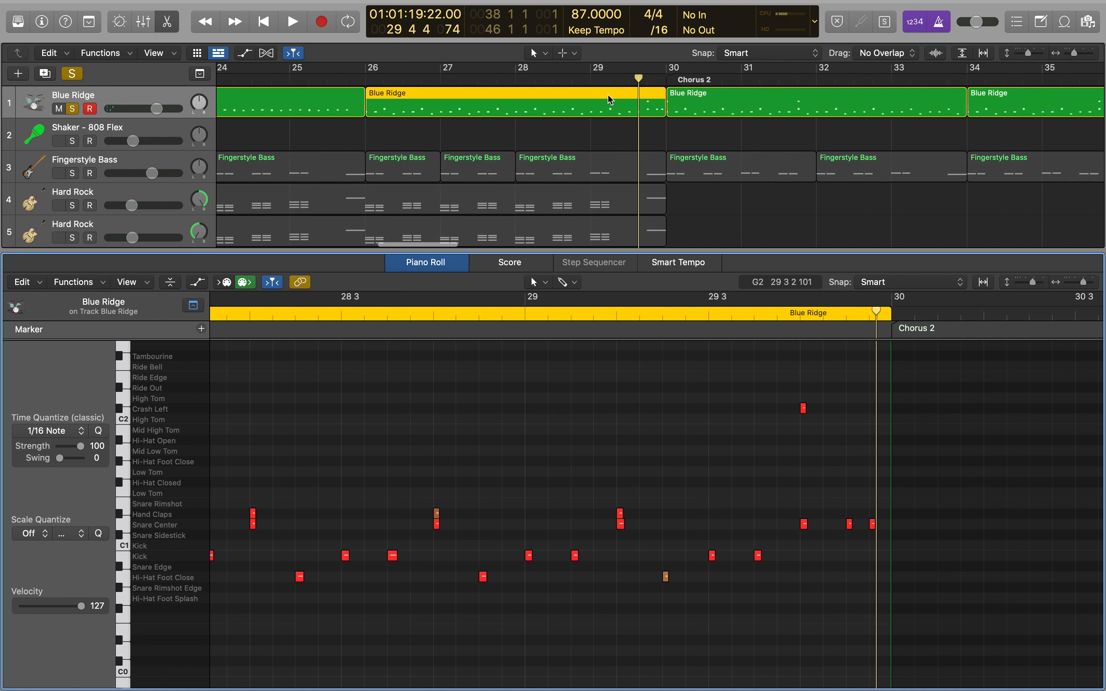
{"action": "left_click", "coordinate": [565, 94]}
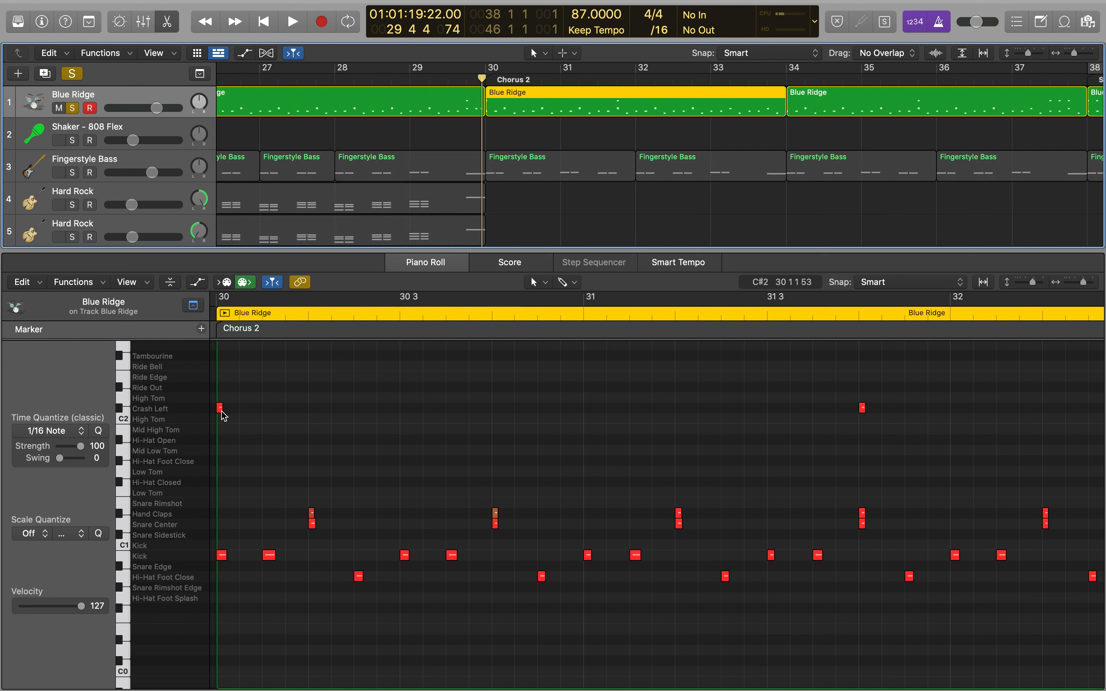
{"action": "key", "text": "space"}
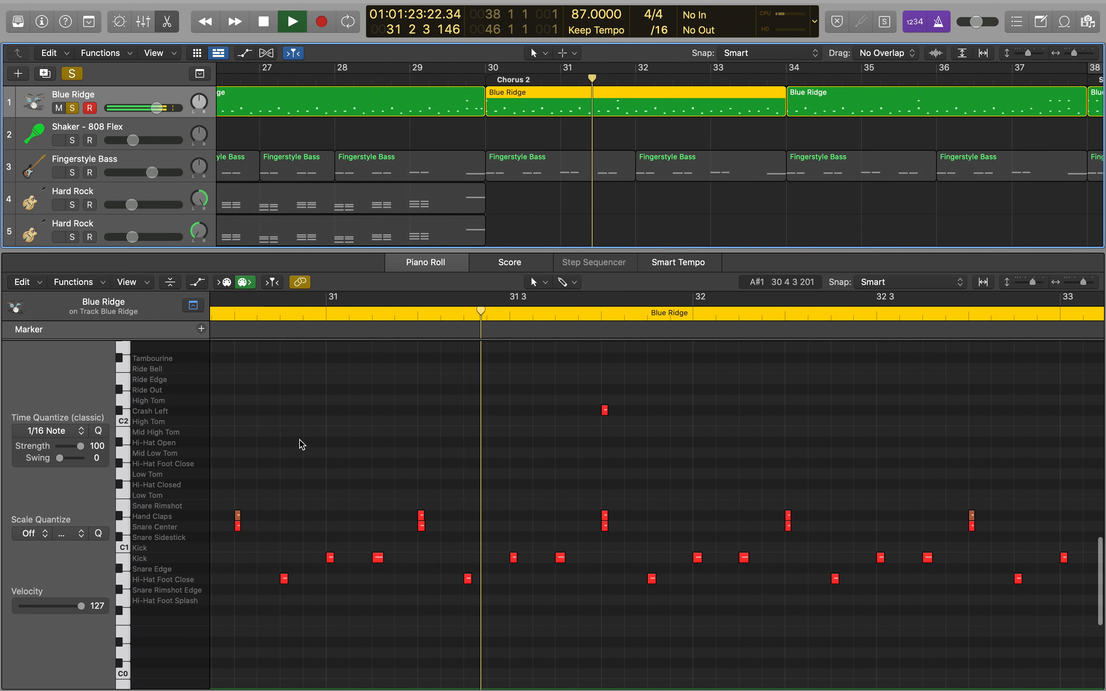
{"action": "key", "text": "space"}
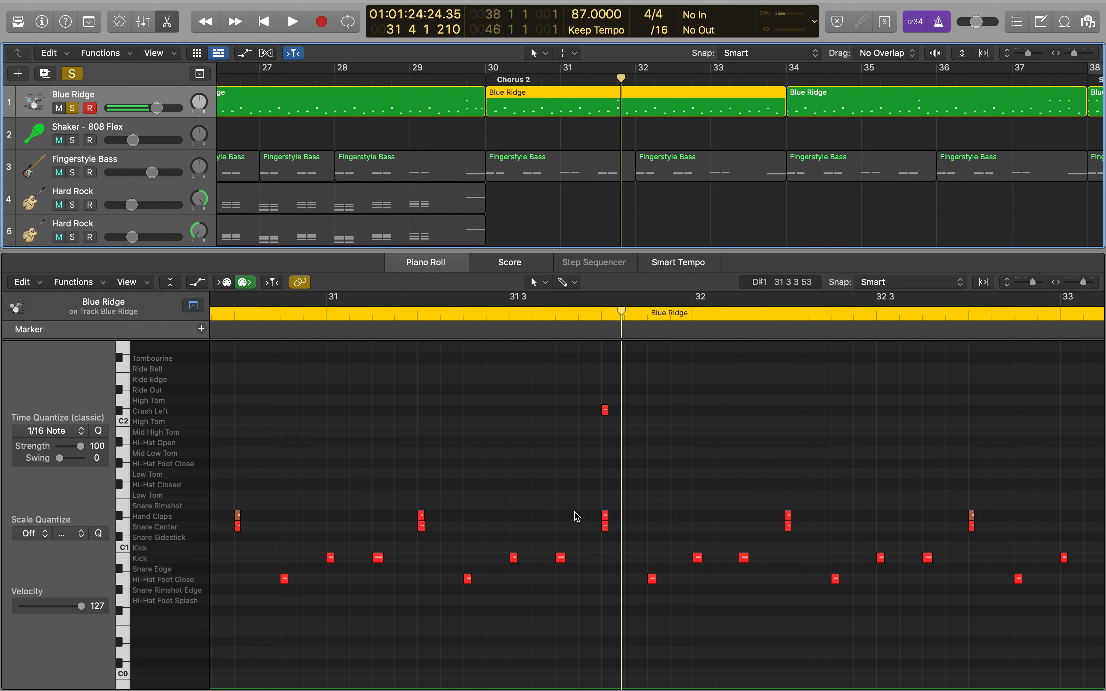
{"action": "left_click", "coordinate": [605, 411]}
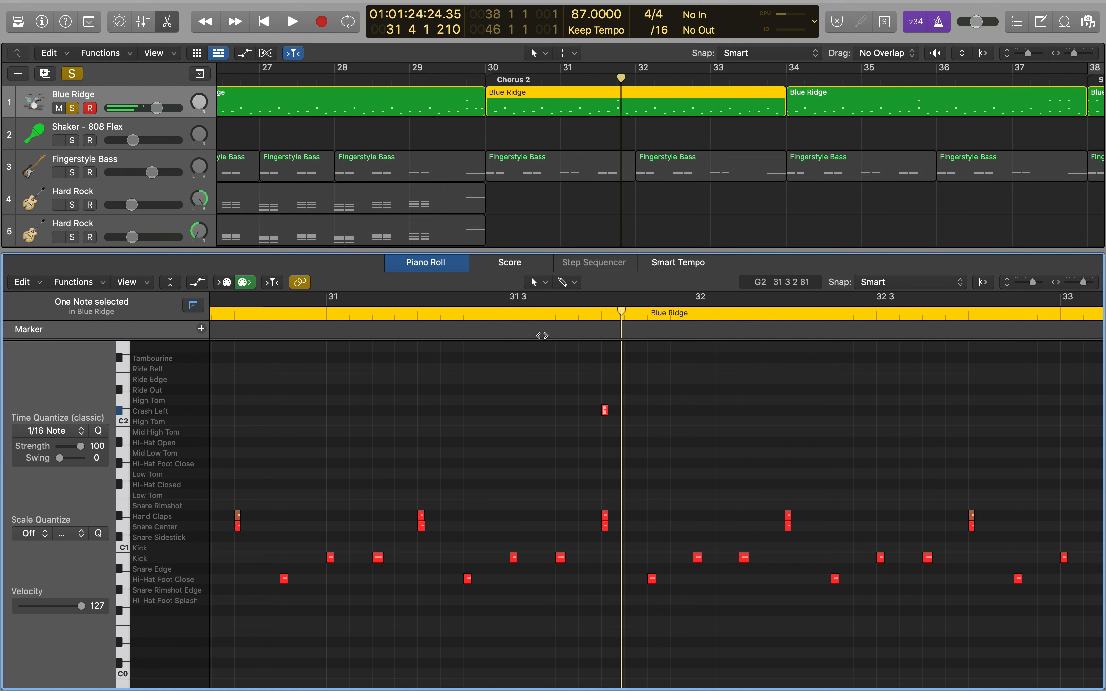
{"action": "key", "text": "space"}
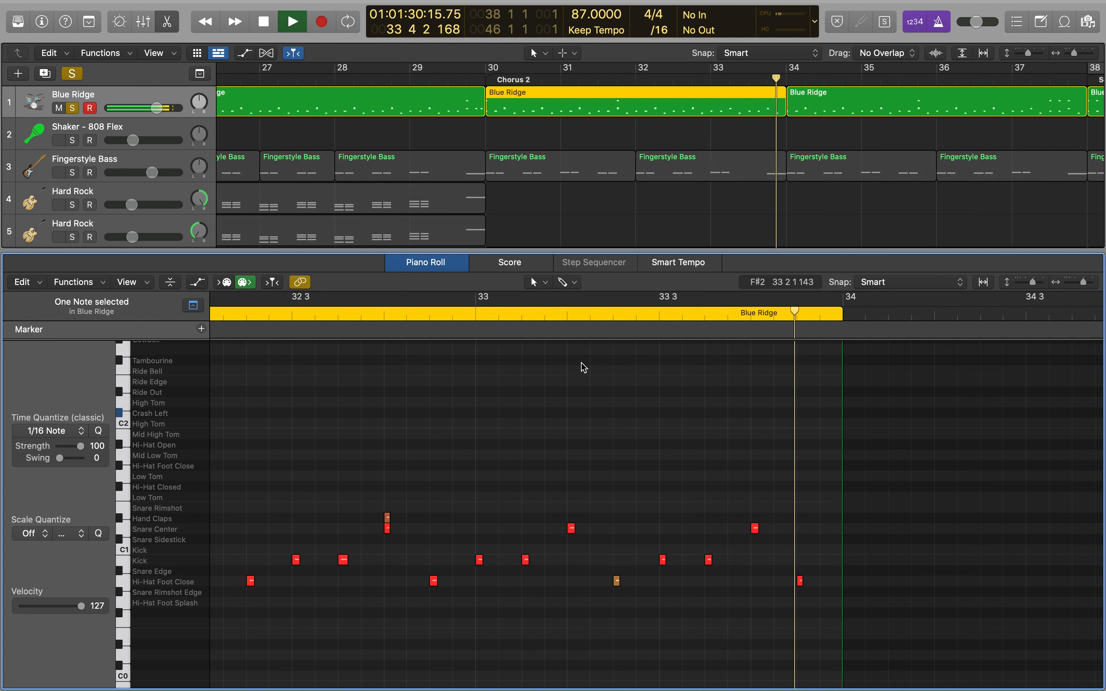
{"action": "key", "text": "space"}
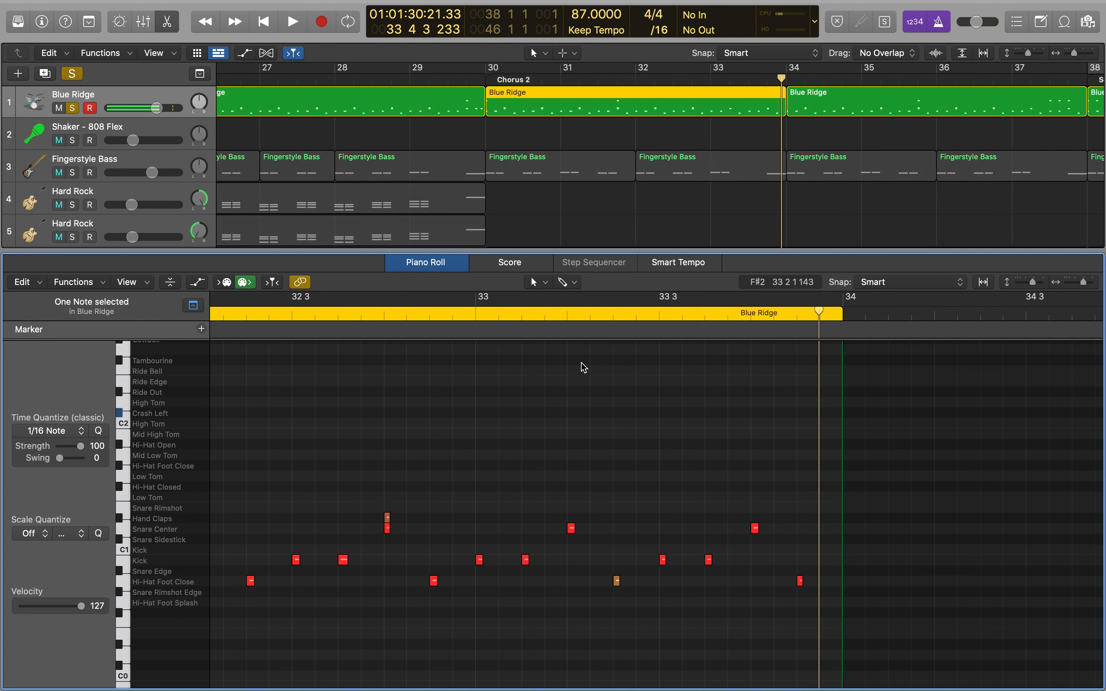
Open the Blue Ridge region at bar 34 and play it from its start to the crash on beat 4 of bar 35
{"action": "left_click", "coordinate": [807, 91]}
{"action": "left_click", "coordinate": [786, 81]}
{"action": "key", "text": "space"}
{"action": "scroll", "coordinate": [382, 348], "scroll_direction": "left", "scroll_amount": 4}
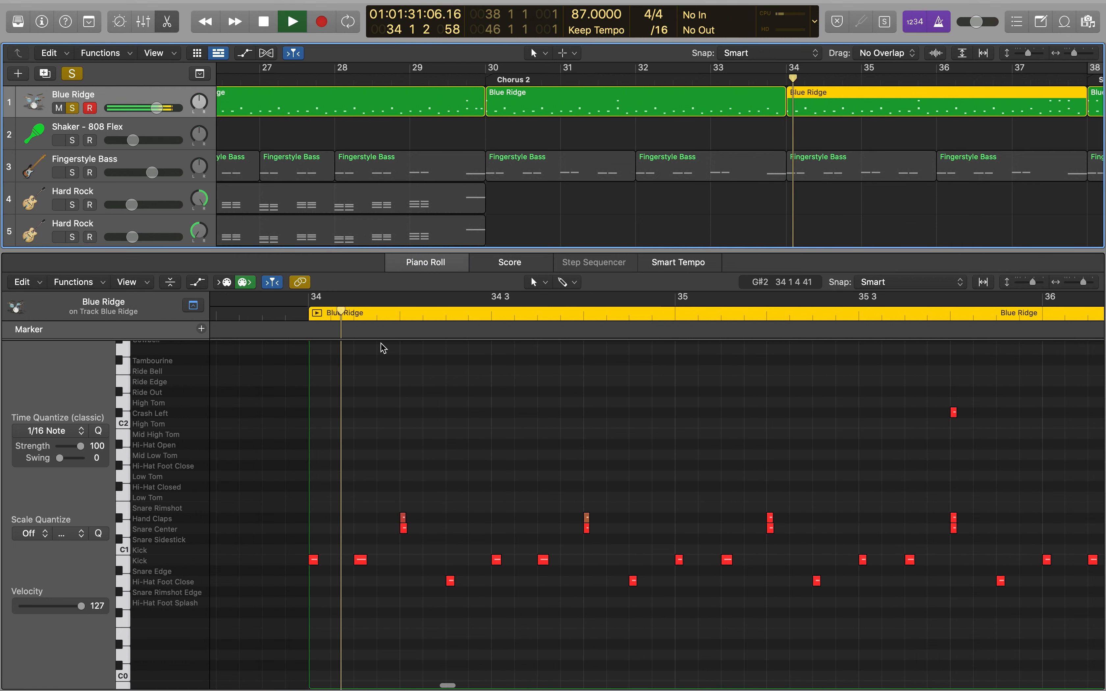
{"action": "scroll", "coordinate": [442, 524], "scroll_direction": "right", "scroll_amount": 3}
{"action": "scroll", "coordinate": [442, 527], "scroll_direction": "right", "scroll_amount": 5}
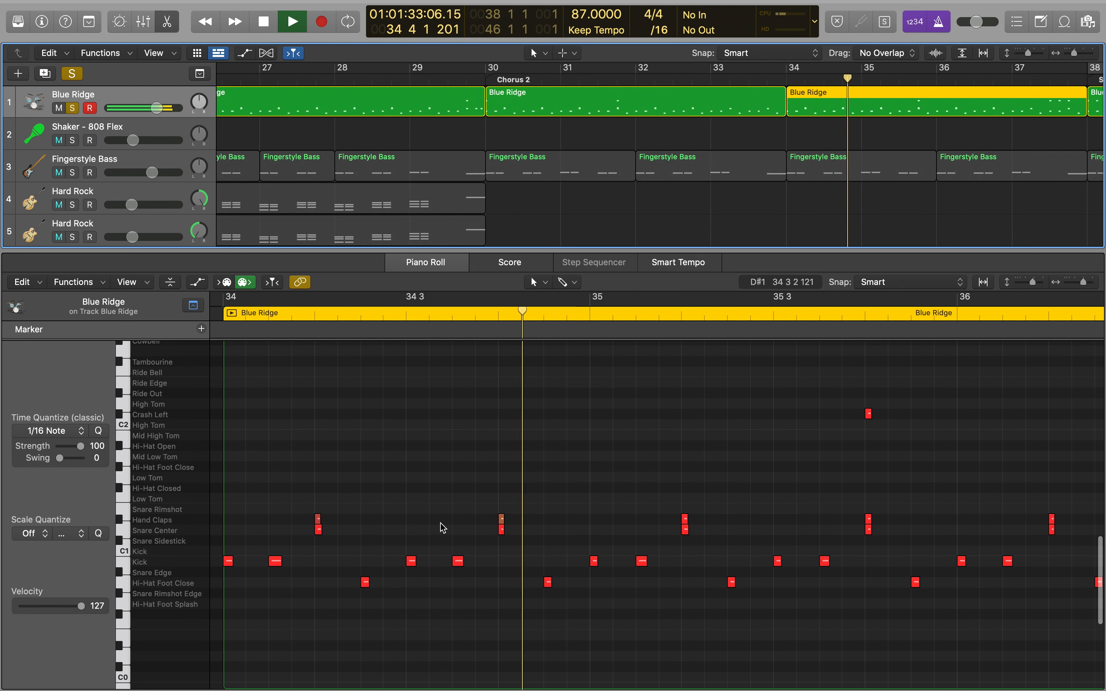
{"action": "scroll", "coordinate": [442, 527], "scroll_direction": "right", "scroll_amount": 4}
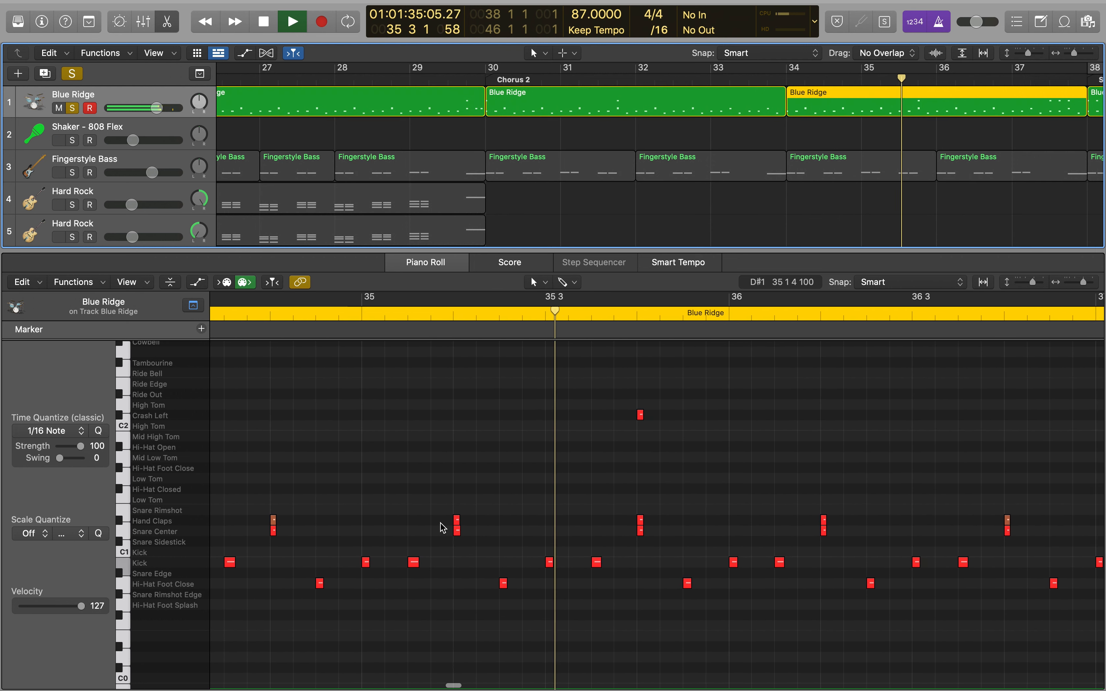
{"action": "key", "text": "space"}
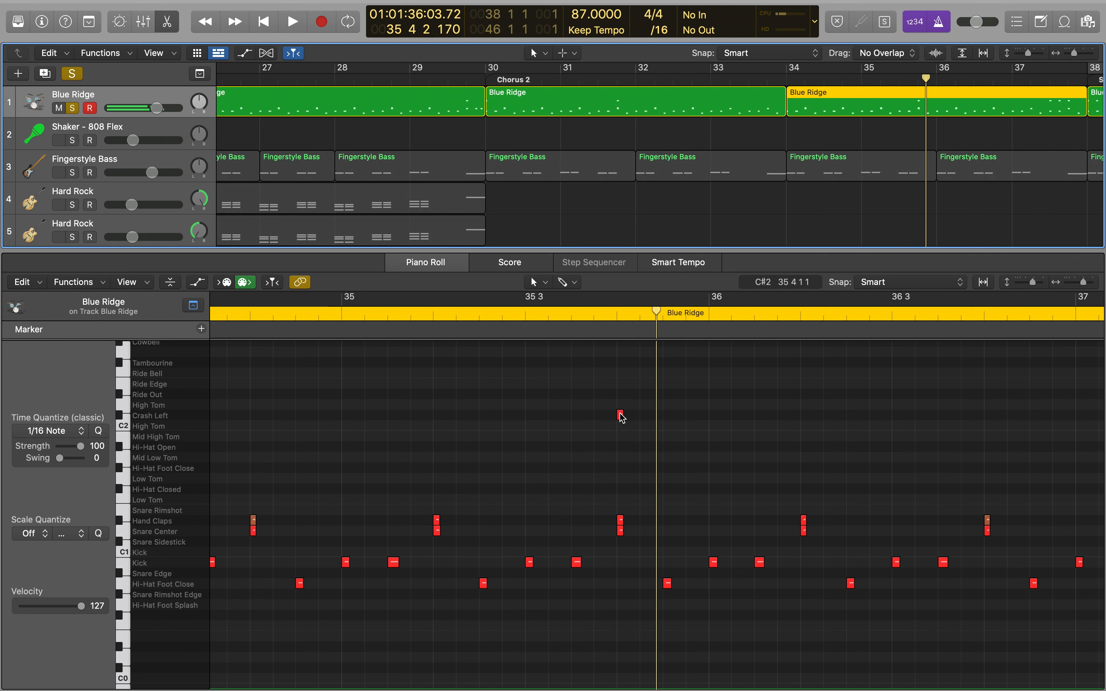
Resume playback from the bar 35 crash to the end of bar 37 and return the playhead to beat 3 of bar 37
{"action": "mouse_move", "coordinate": [620, 416]}
{"action": "key", "text": "space"}
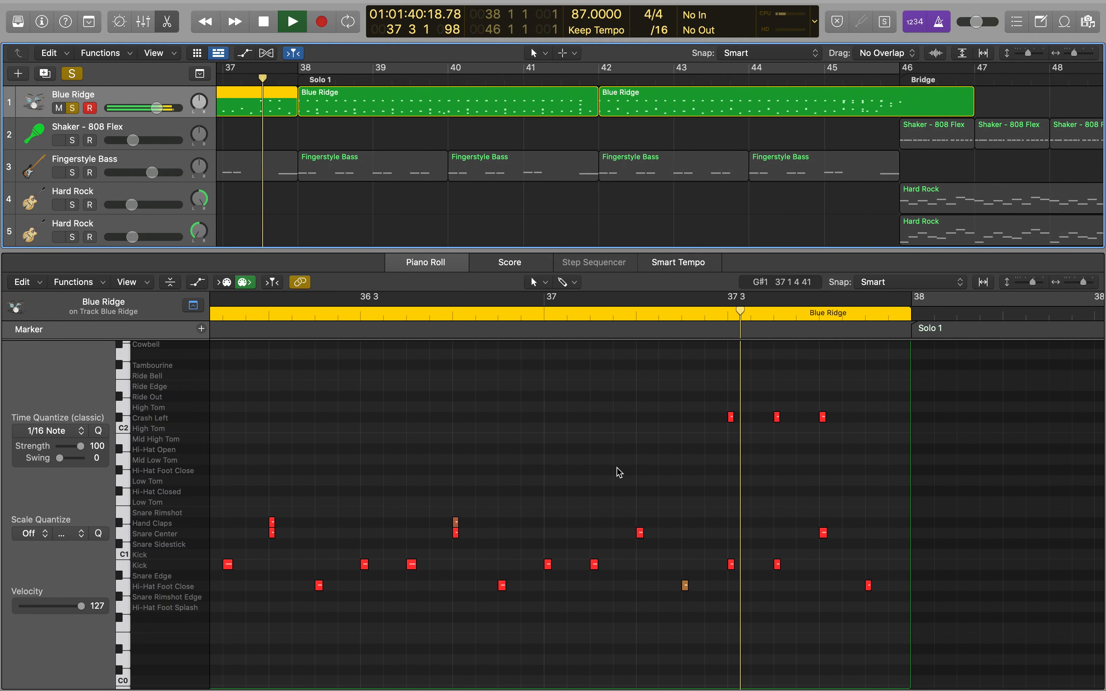
{"action": "key", "text": "space"}
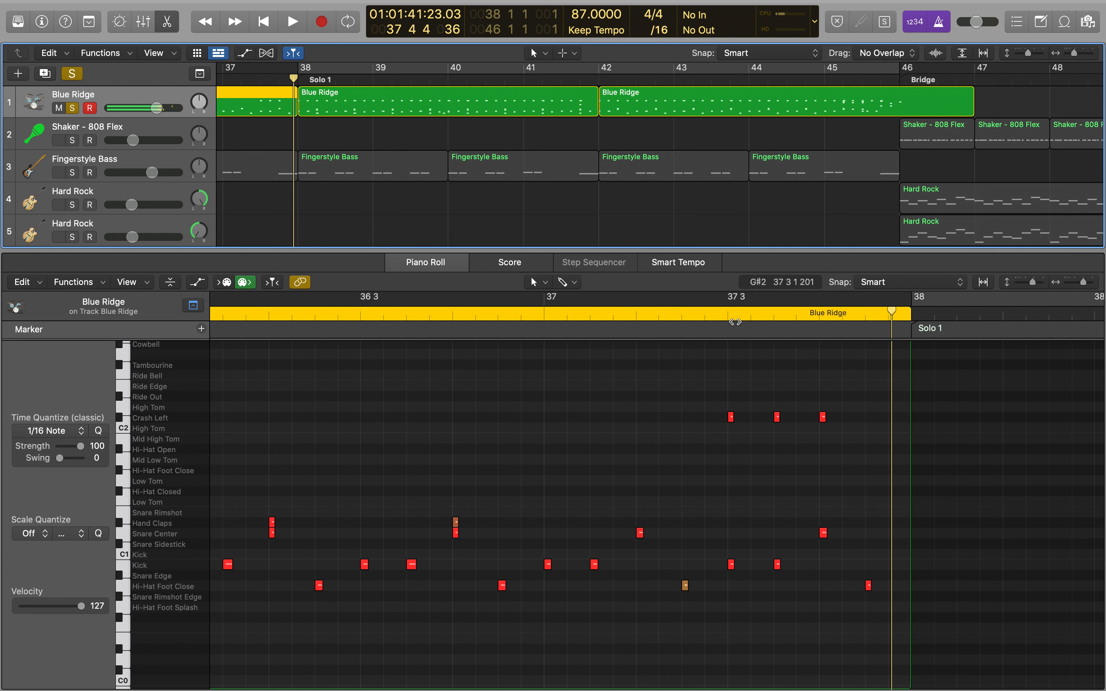
{"action": "left_click", "coordinate": [728, 311]}
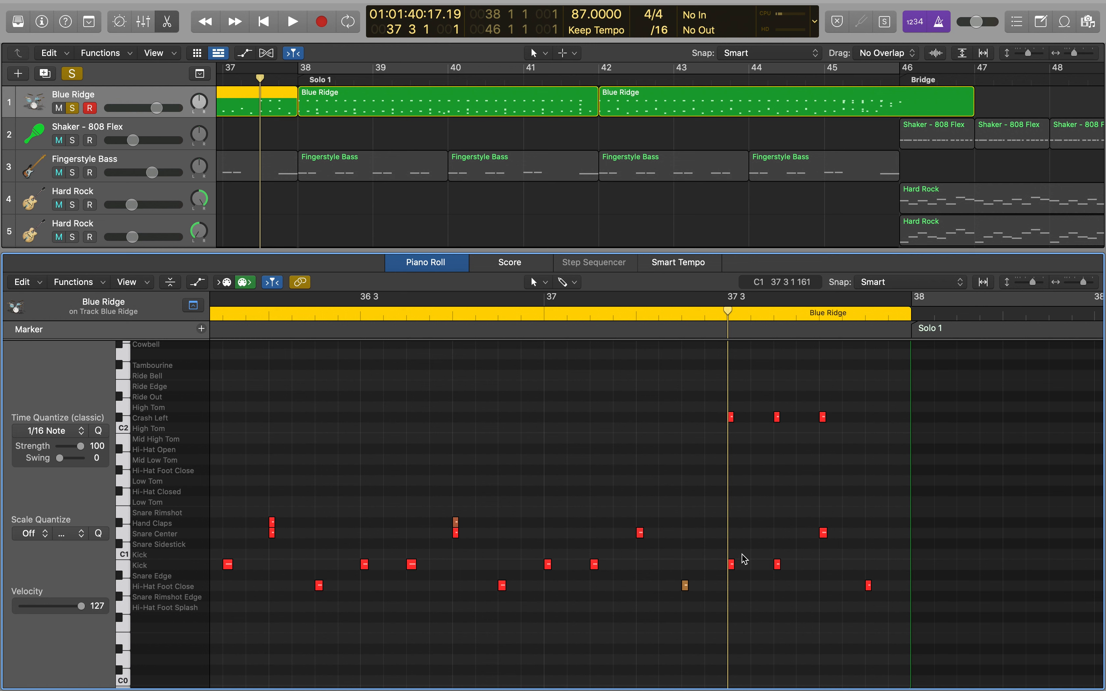
Play the crash left fill from beat 3 of bar 37, then replay the whole bar from its start
{"action": "key", "text": "space"}
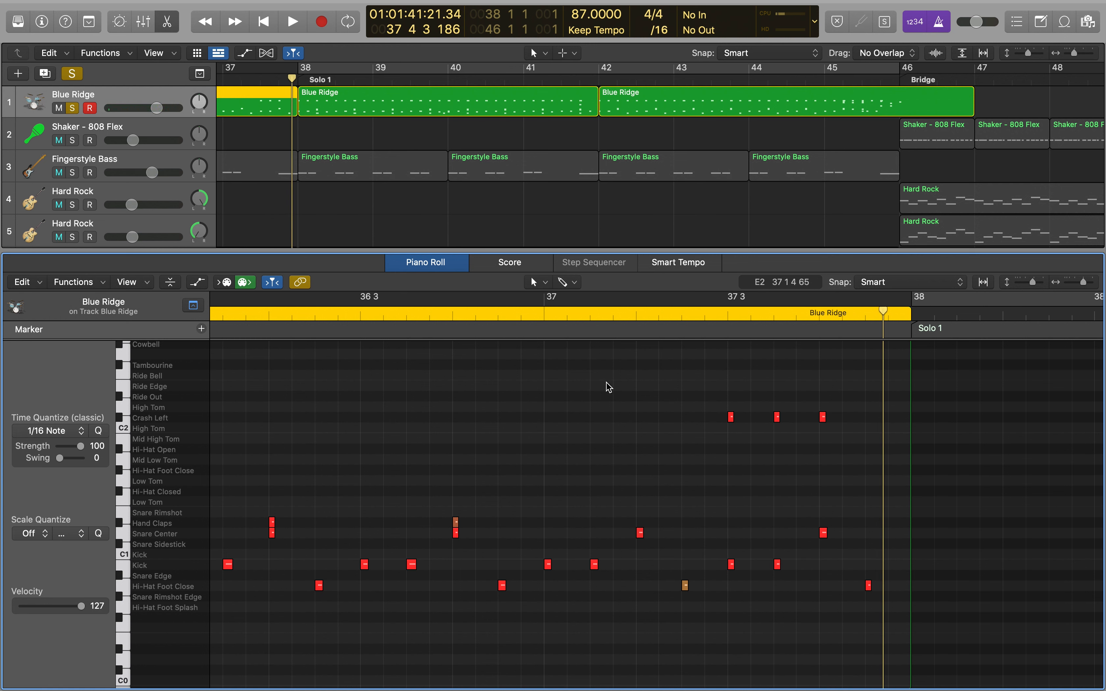
{"action": "left_click", "coordinate": [540, 317]}
{"action": "key", "text": "space"}
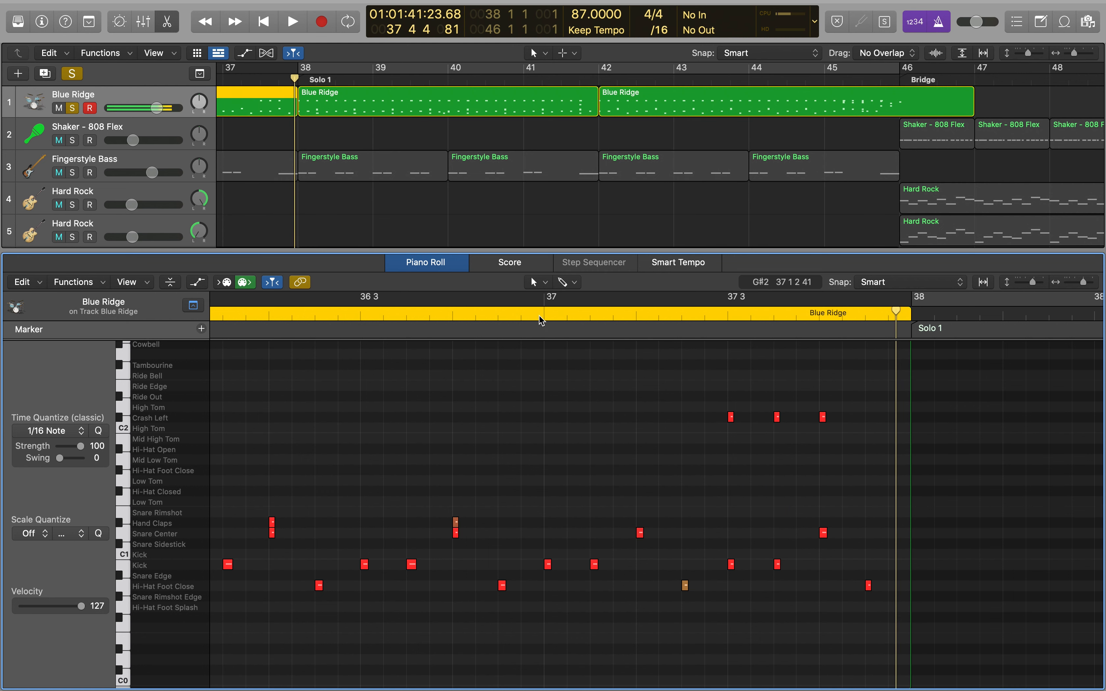
{"action": "key", "text": "space"}
Open the Solo 1 Blue Ridge region and play it from bar 38 to beat 3
{"action": "left_click", "coordinate": [305, 82]}
{"action": "left_click", "coordinate": [297, 79]}
{"action": "key", "text": "space"}
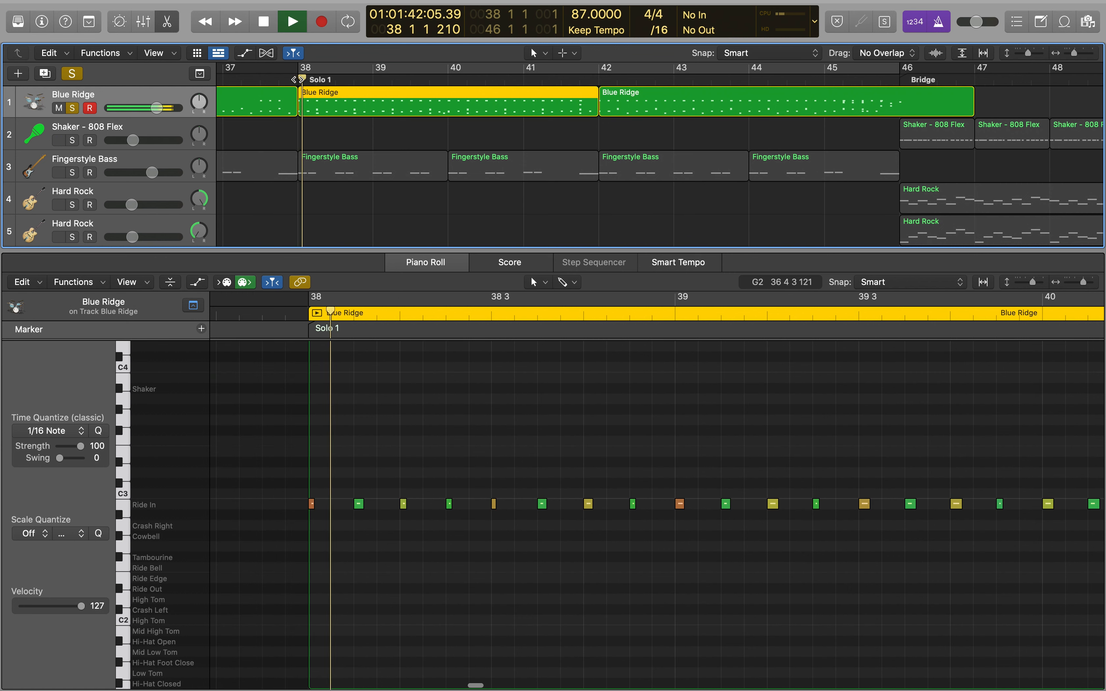
{"action": "scroll", "coordinate": [440, 326], "scroll_direction": "up", "scroll_amount": 3}
{"action": "scroll", "coordinate": [440, 326], "scroll_direction": "left", "scroll_amount": 3}
{"action": "key", "text": "space"}
{"action": "scroll", "coordinate": [473, 496], "scroll_direction": "up", "scroll_amount": 5}
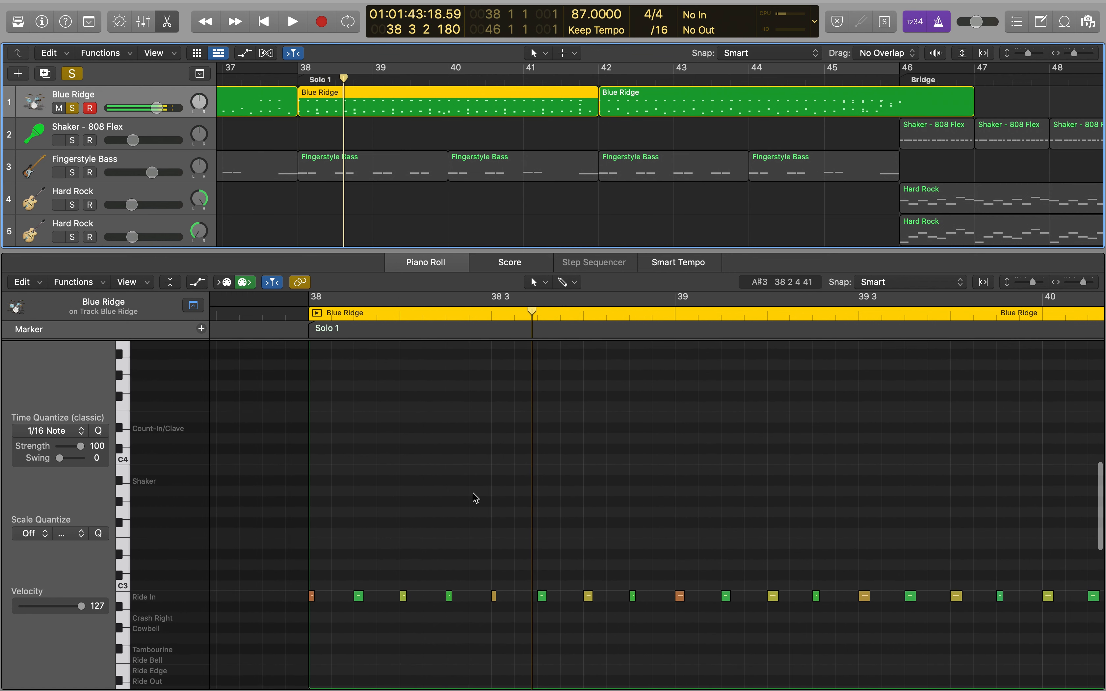
Examine the ride, snare, kick and hi-hat foot rows of Solo 1 and replay the first two beats of bar 38
{"action": "scroll", "coordinate": [473, 496], "scroll_direction": "down", "scroll_amount": 10}
{"action": "scroll", "coordinate": [474, 497], "scroll_direction": "down", "scroll_amount": 3}
{"action": "scroll", "coordinate": [476, 497], "scroll_direction": "down", "scroll_amount": 2}
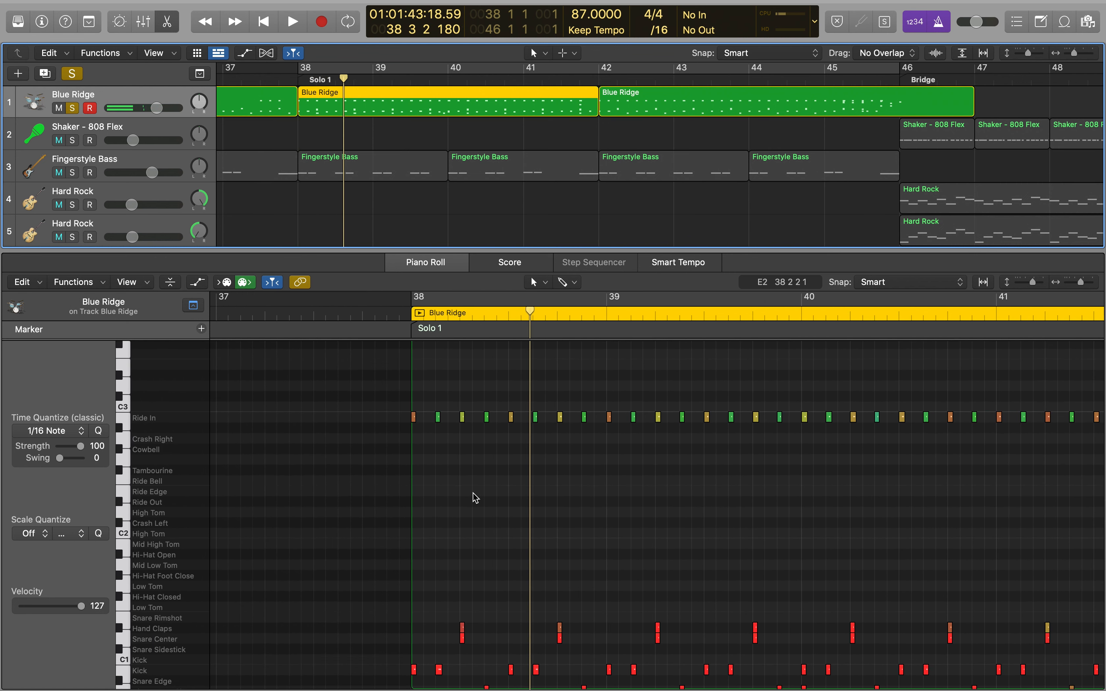
{"action": "scroll", "coordinate": [475, 498], "scroll_direction": "down", "scroll_amount": 5}
{"action": "scroll", "coordinate": [475, 497], "scroll_direction": "up", "scroll_amount": 3}
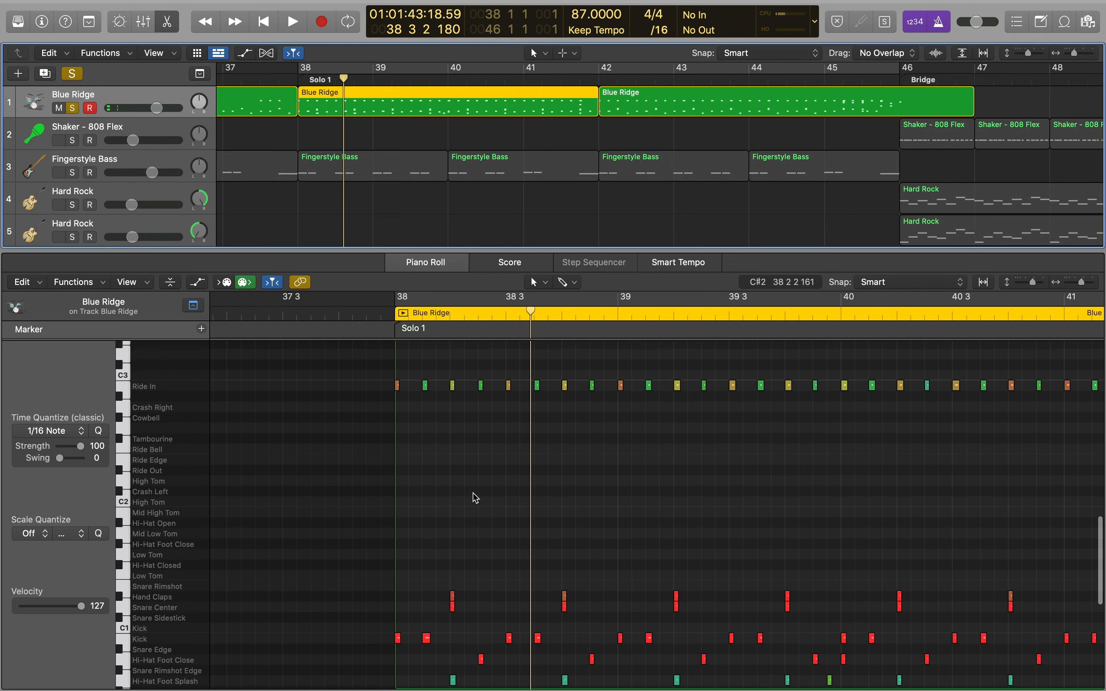
{"action": "scroll", "coordinate": [475, 497], "scroll_direction": "down", "scroll_amount": 2}
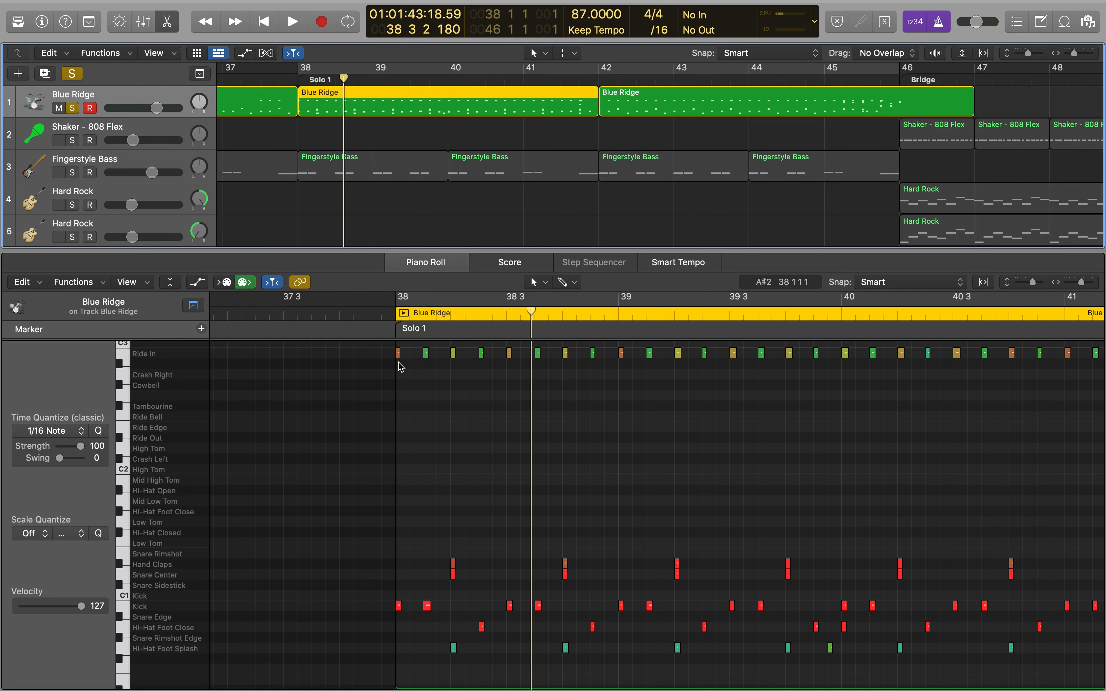
{"action": "left_click", "coordinate": [395, 315]}
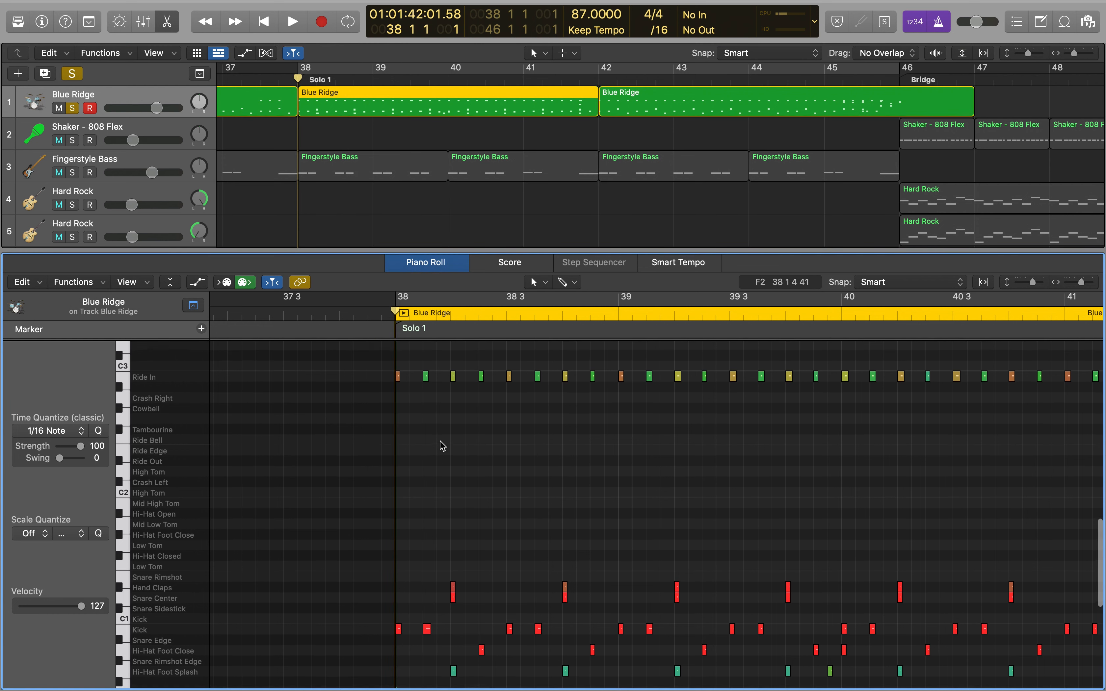
{"action": "scroll", "coordinate": [442, 446], "scroll_direction": "up", "scroll_amount": 3}
{"action": "key", "text": "space"}
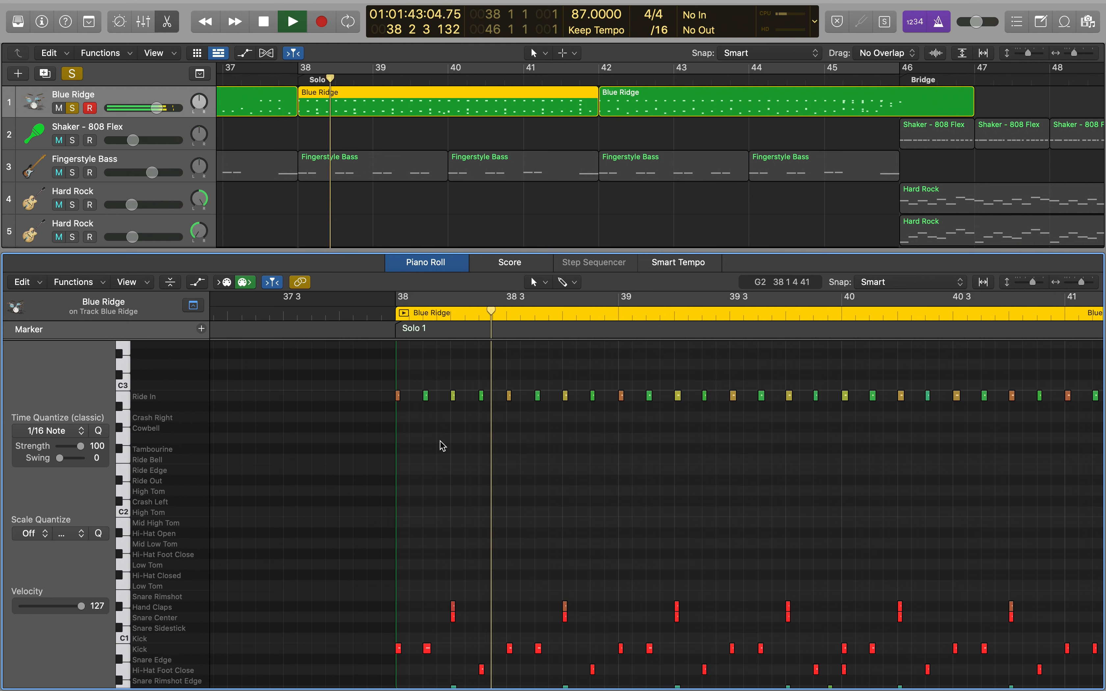
{"action": "key", "text": "space"}
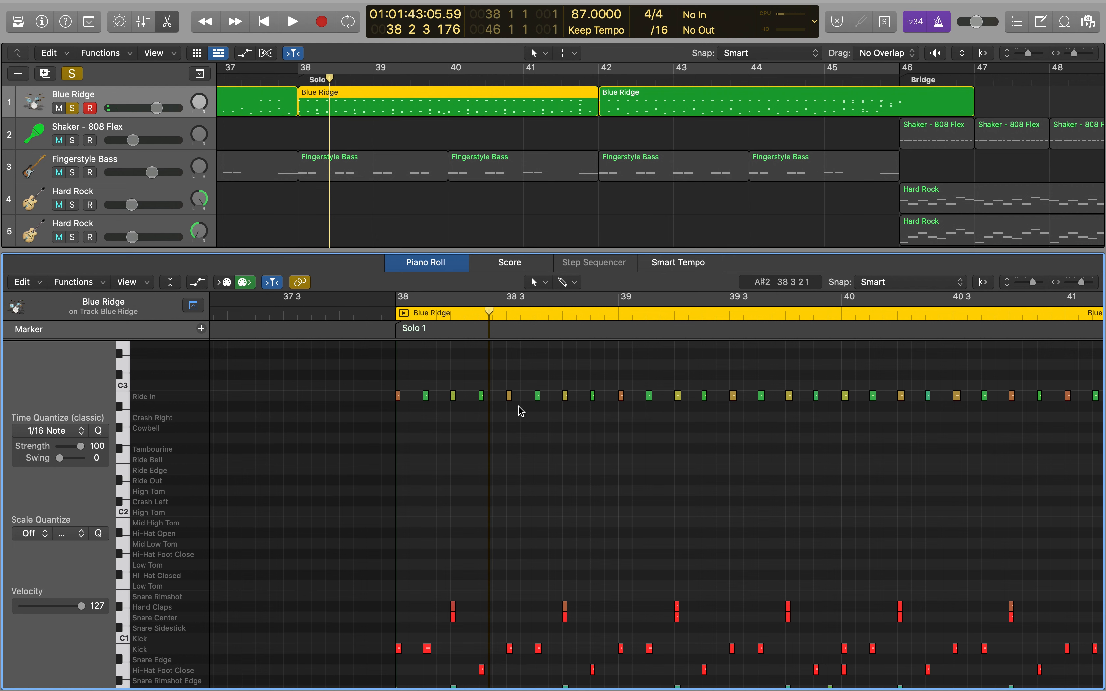
Audition the Ride In notes one by one from beat 1 to beat 3 of bar 38
{"action": "scroll", "coordinate": [600, 400], "scroll_direction": "right", "scroll_amount": 3}
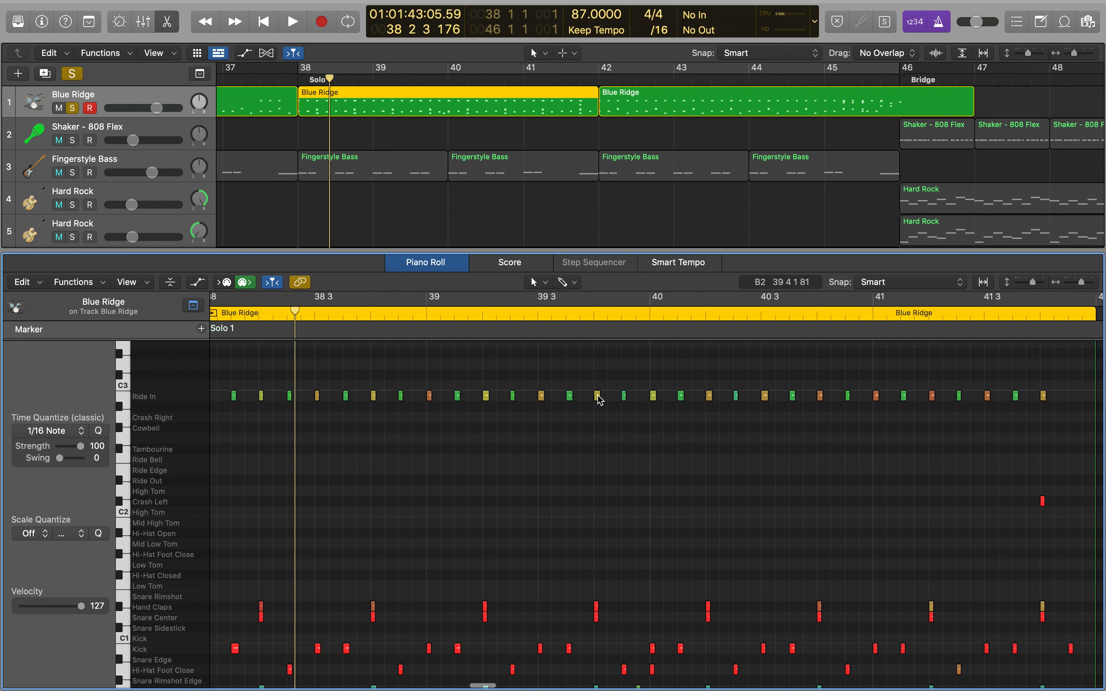
{"action": "scroll", "coordinate": [600, 400], "scroll_direction": "left", "scroll_amount": 1}
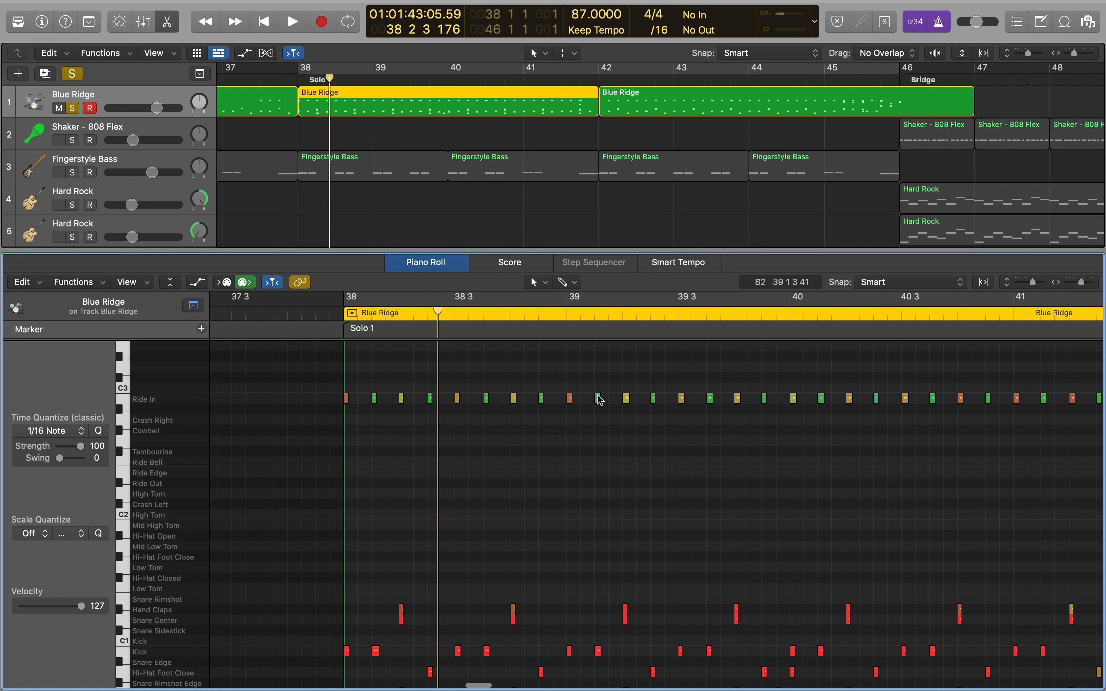
{"action": "left_click", "coordinate": [346, 398]}
{"action": "left_click", "coordinate": [375, 398]}
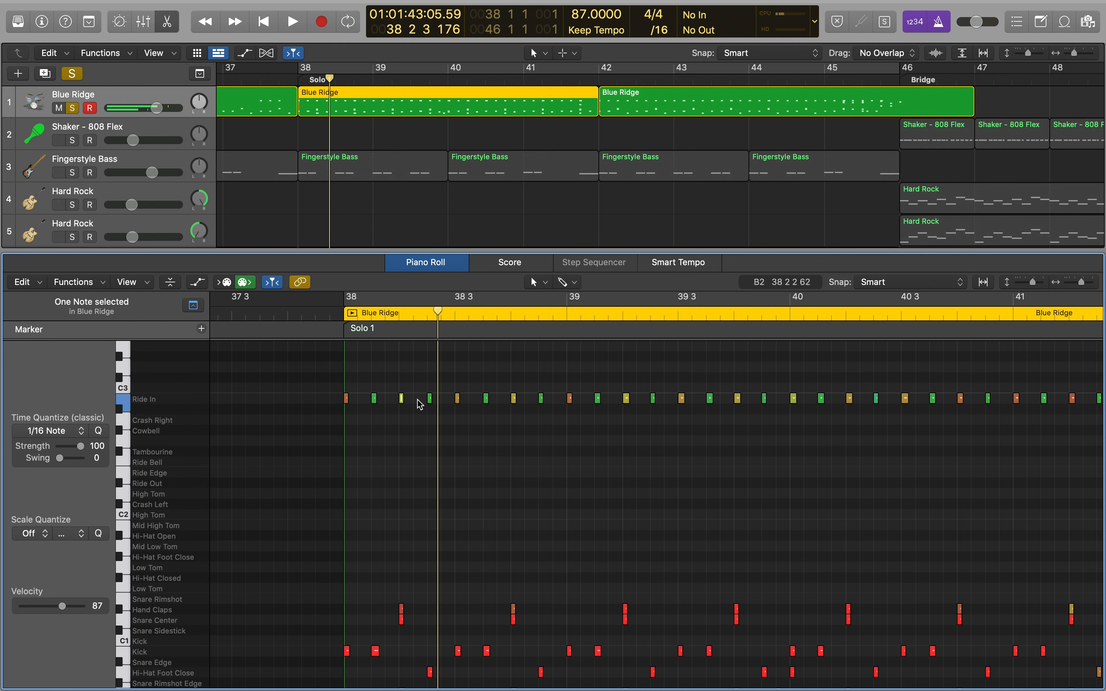
{"action": "left_click", "coordinate": [459, 401]}
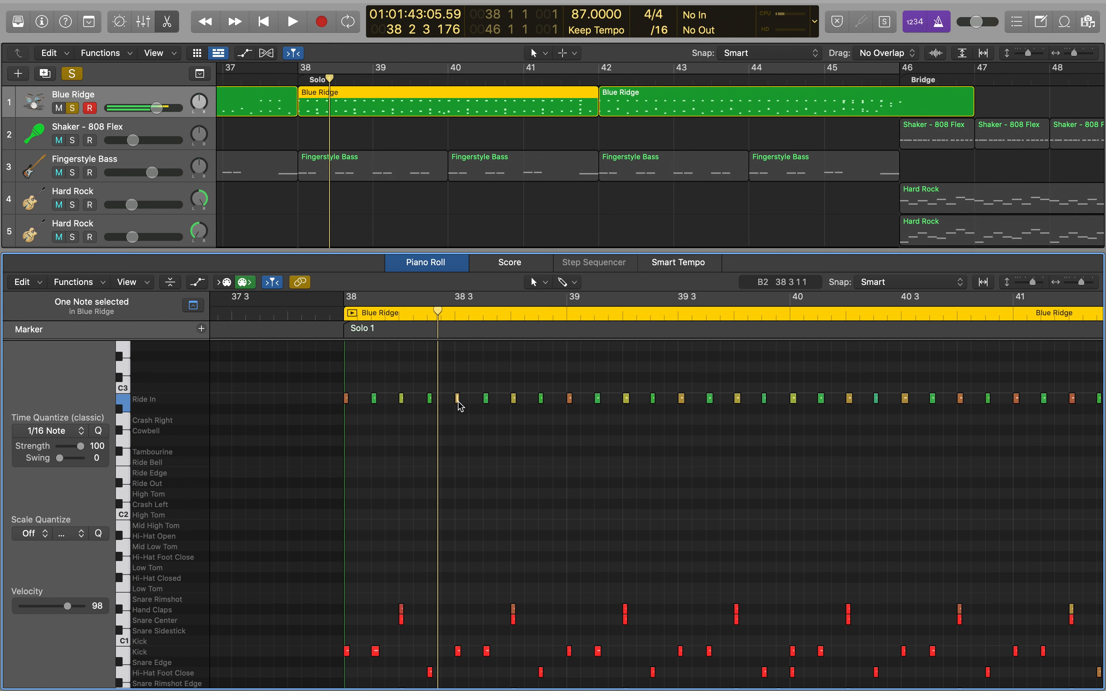
Play the Solo 1 pattern from the start of bar 38 to the end of bar 39
{"action": "left_click", "coordinate": [340, 316]}
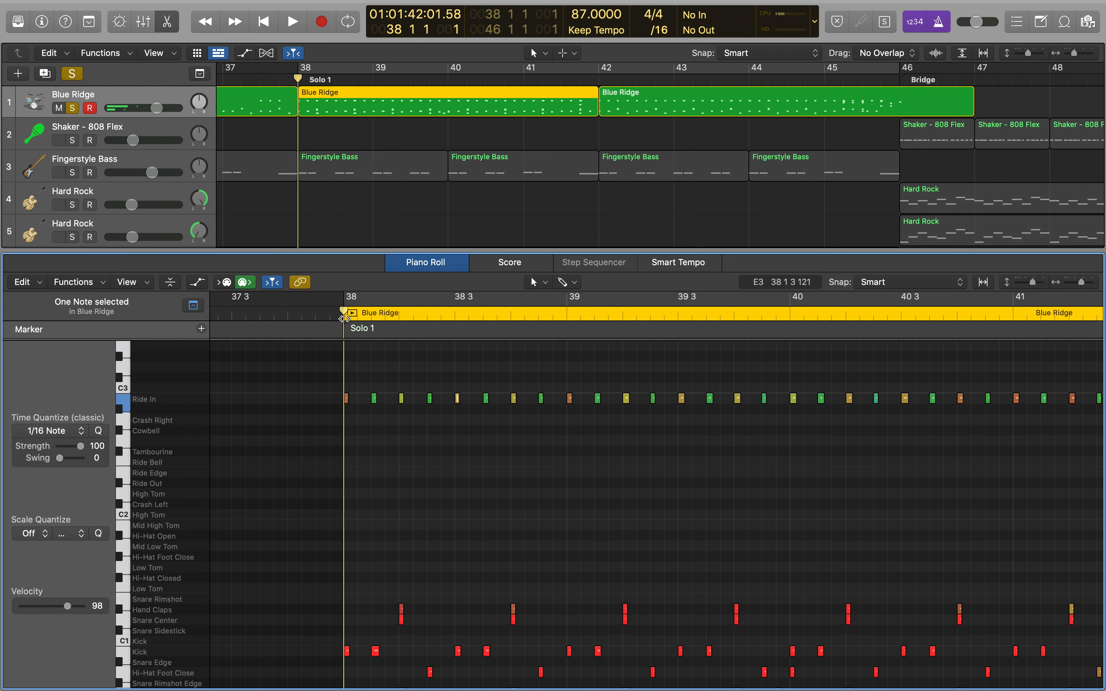
{"action": "key", "text": "space"}
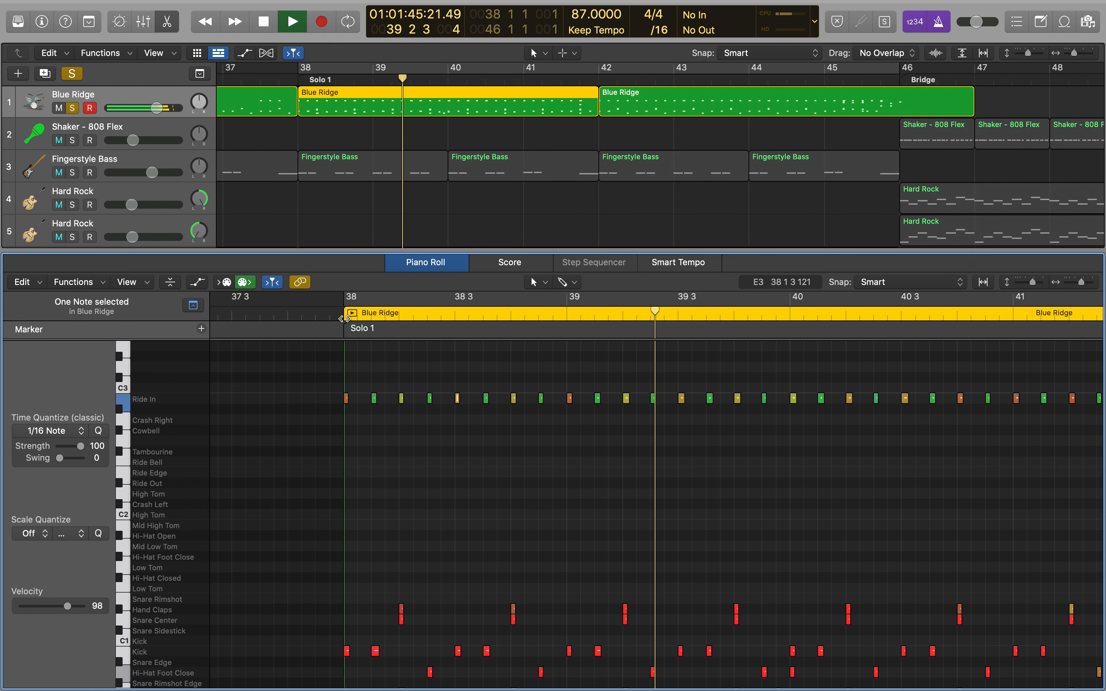
{"action": "key", "text": "space"}
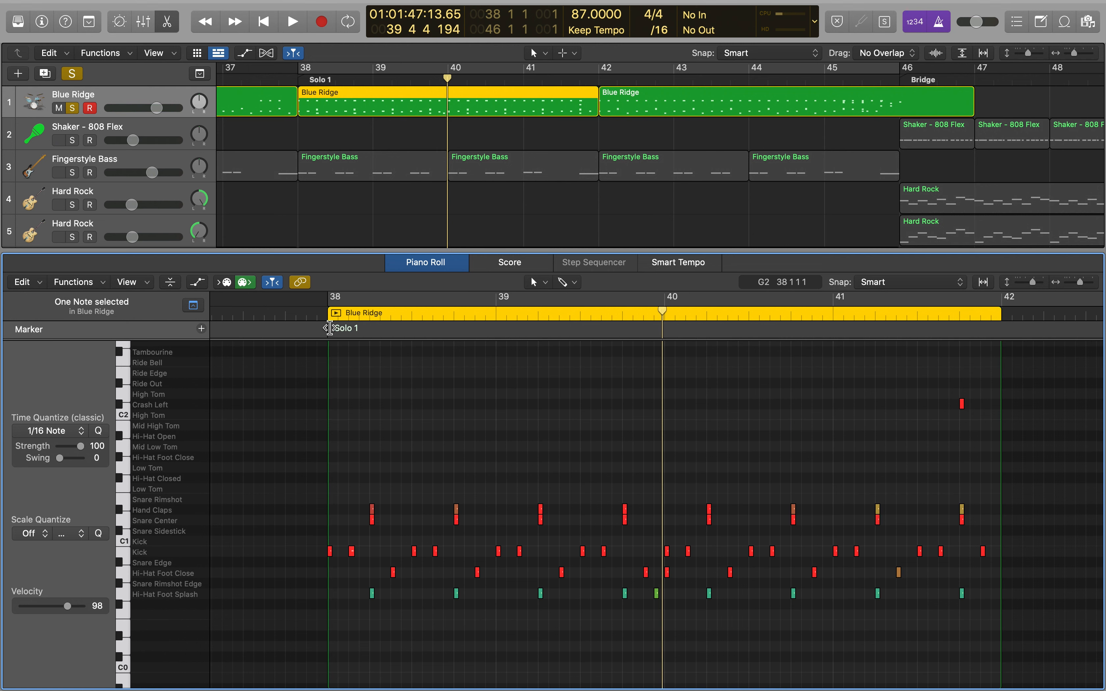
Replay bars 38 and 39 following the hi-hat foot splash notes, and inspect the extra splash at the end of bar 39 up close
{"action": "left_click", "coordinate": [329, 315]}
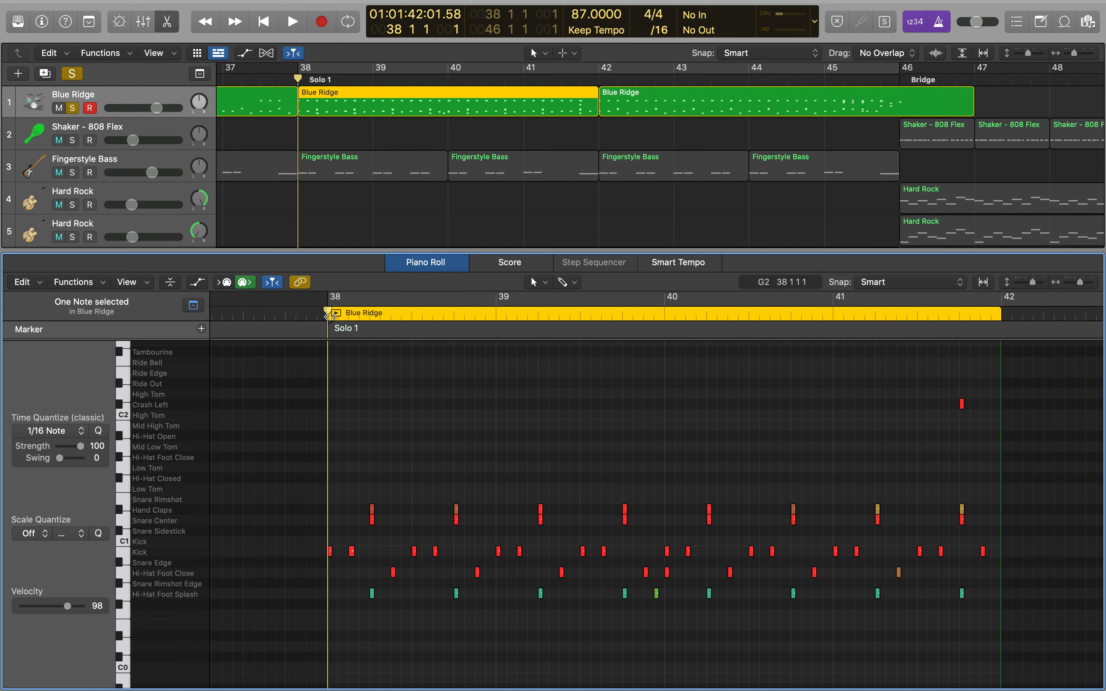
{"action": "key", "text": "space"}
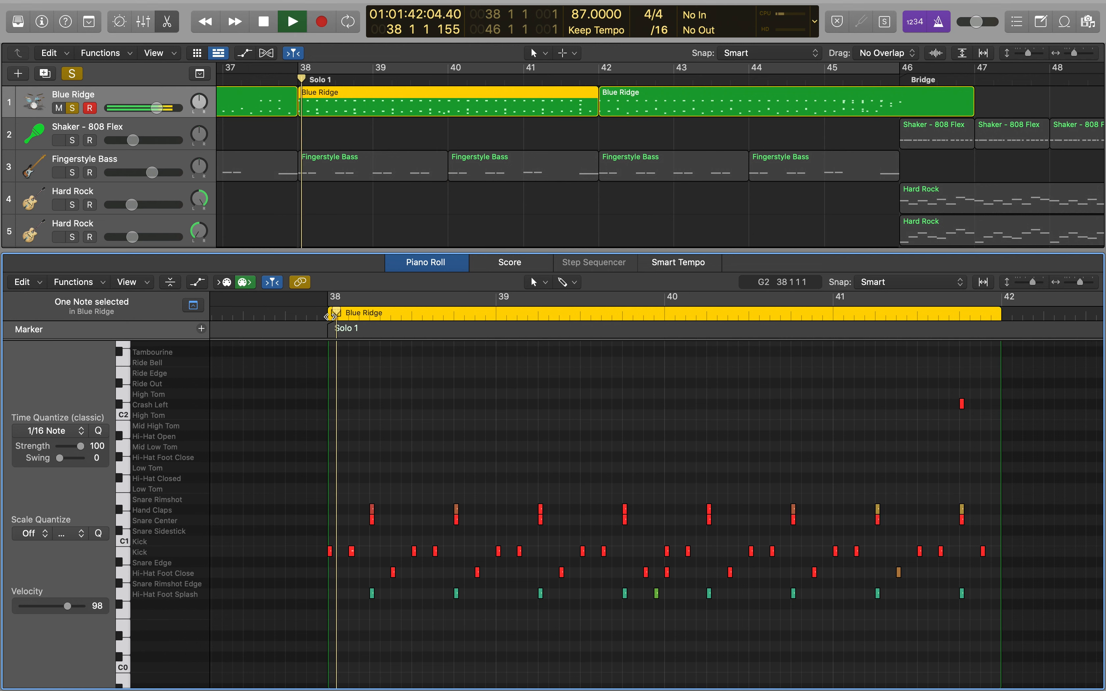
{"action": "scroll", "coordinate": [402, 590], "scroll_direction": "down", "scroll_amount": 2}
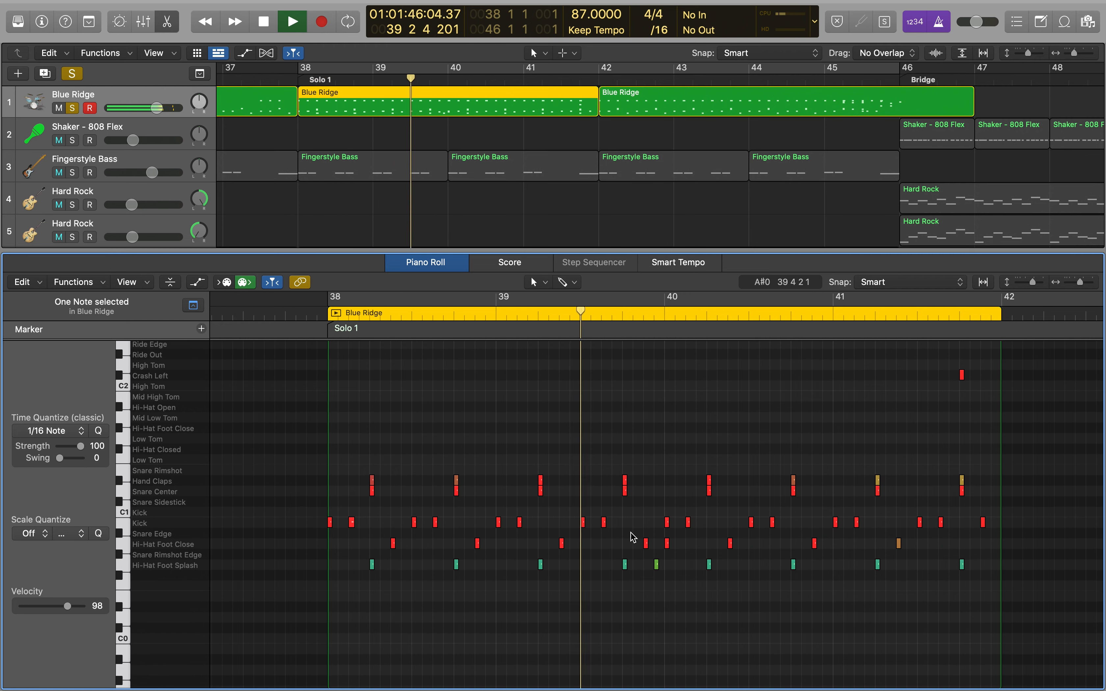
{"action": "key", "text": "space"}
{"action": "key", "text": "super+Right"}
{"action": "key", "text": "super+Right"}
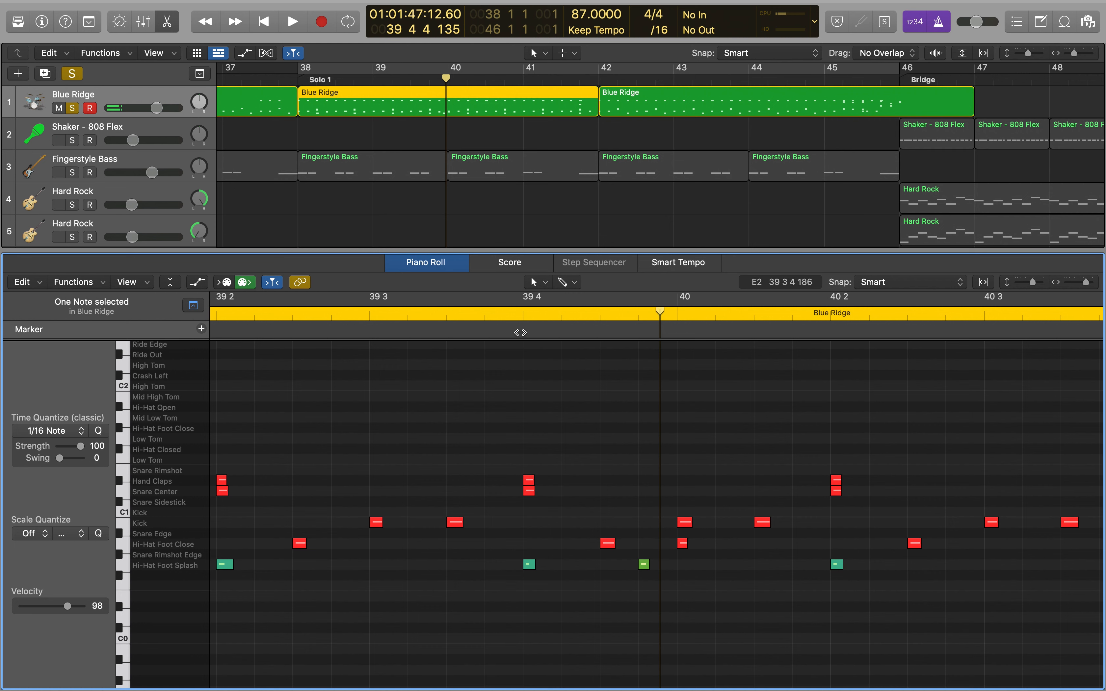
Play the region from just before beat 4 of bar 39 to the crash left and kick ending of bar 41
{"action": "left_click", "coordinate": [521, 315]}
{"action": "key", "text": "space"}
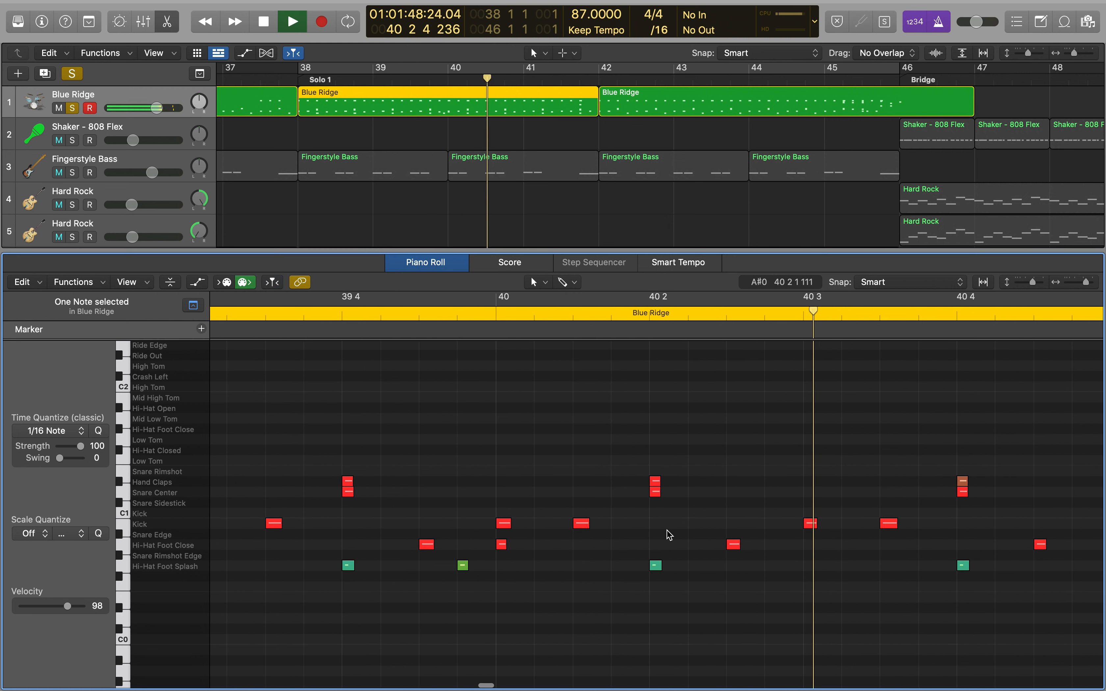
{"action": "key", "text": "super+Left"}
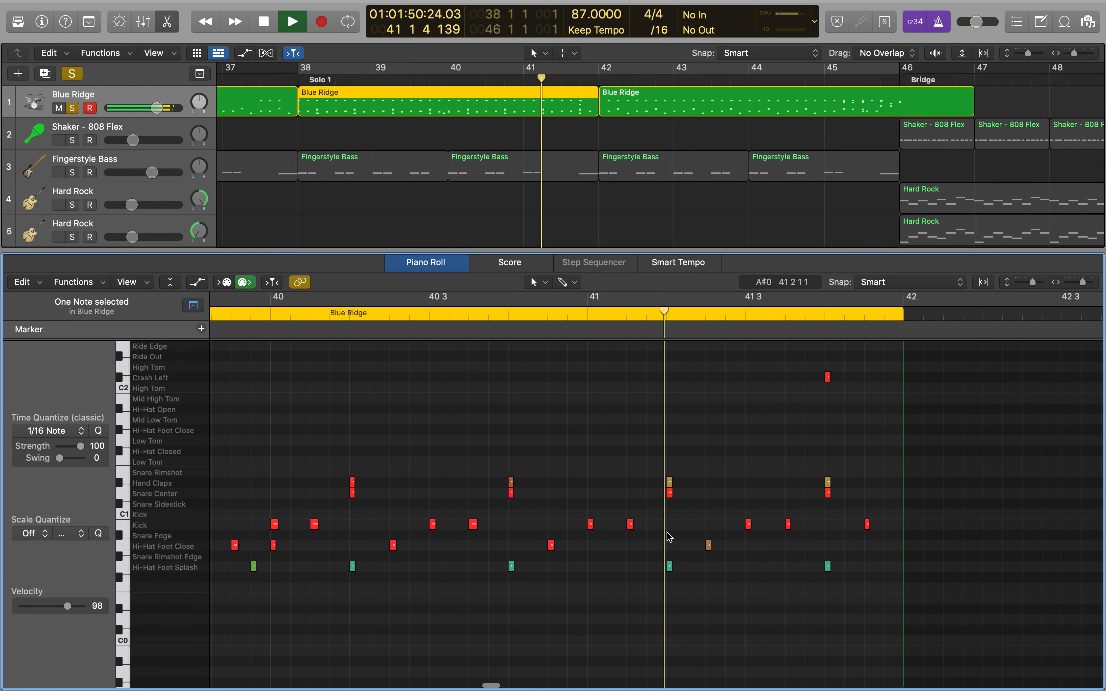
{"action": "key", "text": "space"}
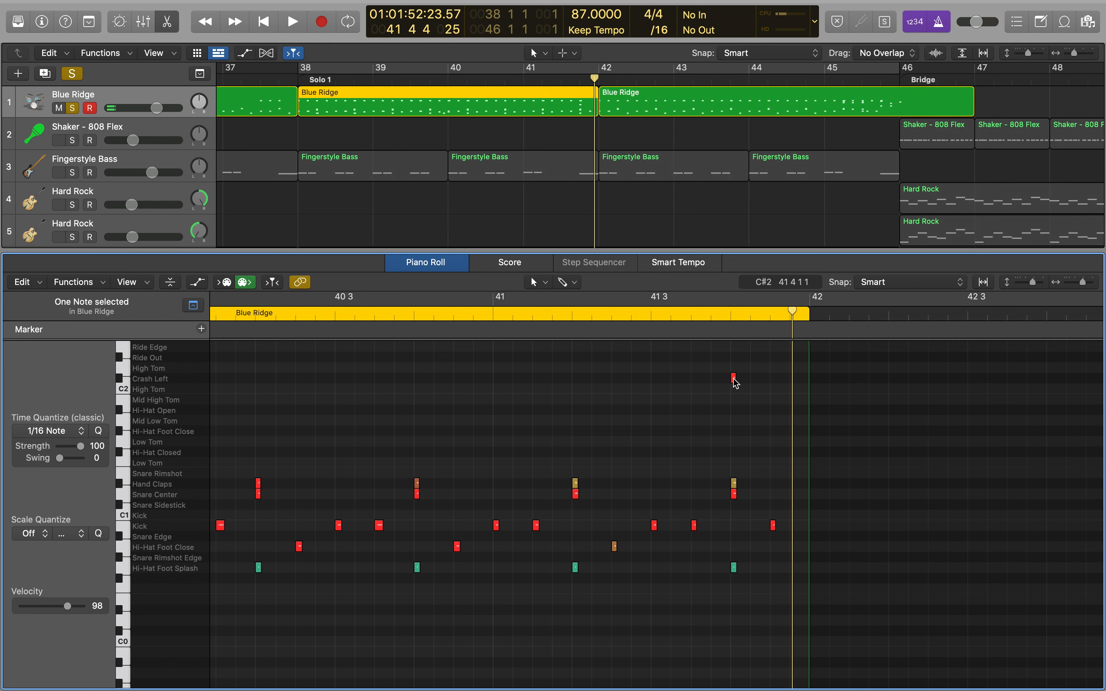
Audition the last kick note of bar 41 and replay the ending from beat 3 of that bar
{"action": "left_click", "coordinate": [773, 526]}
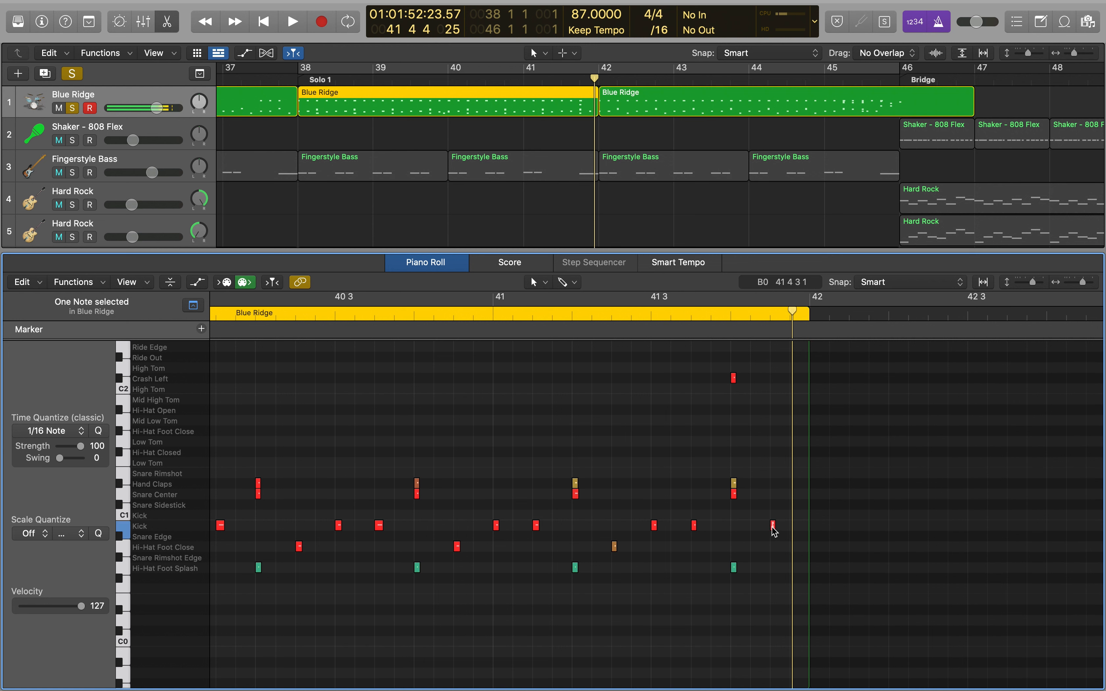
{"action": "double_click", "coordinate": [654, 319]}
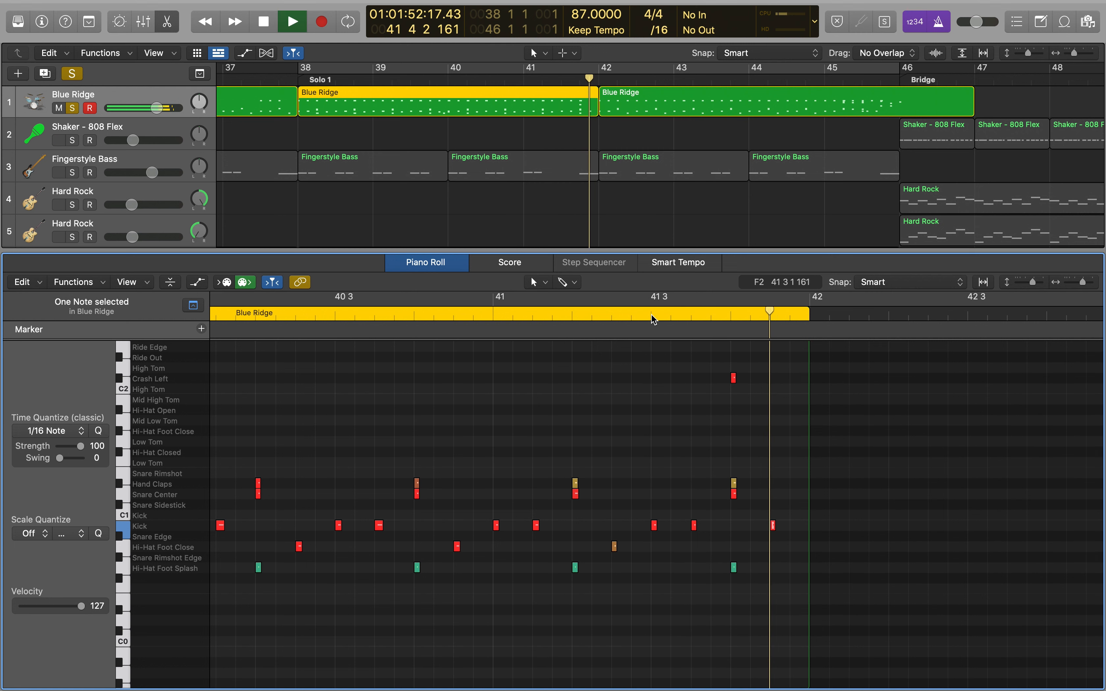
{"action": "key", "text": "space"}
Place the playhead at bar 42 and compare the bar 42 region with the hi-hat foot splash notes of the bar 38 region
{"action": "left_click", "coordinate": [624, 100]}
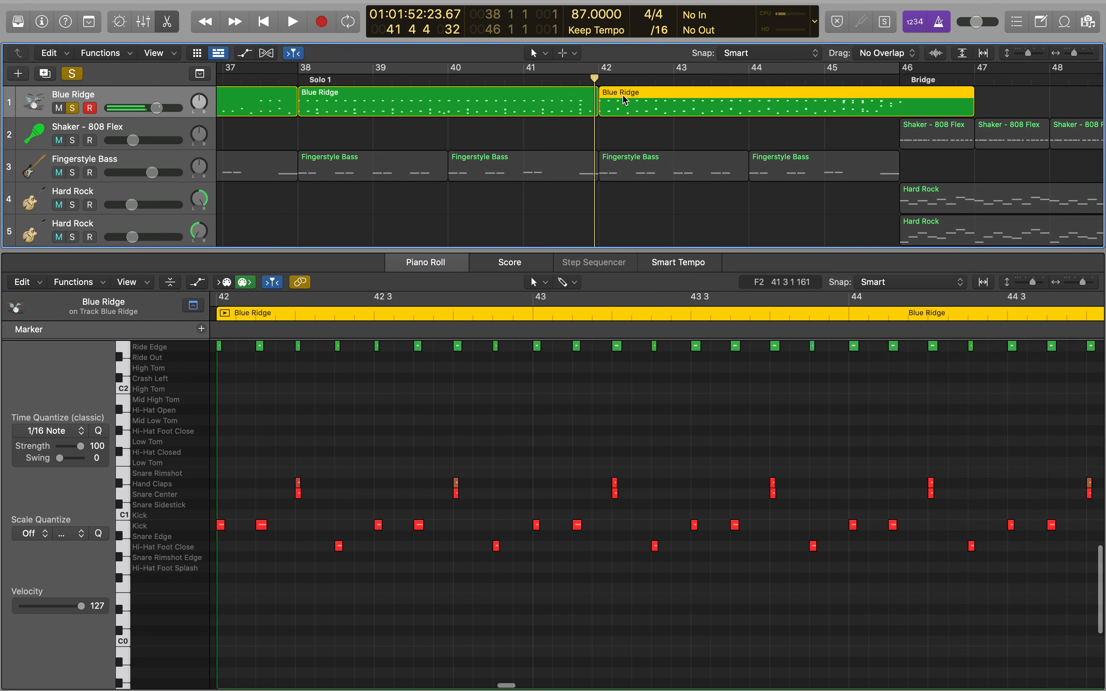
{"action": "left_click_drag", "start_coordinate": [594, 78], "coordinate": [600, 80]}
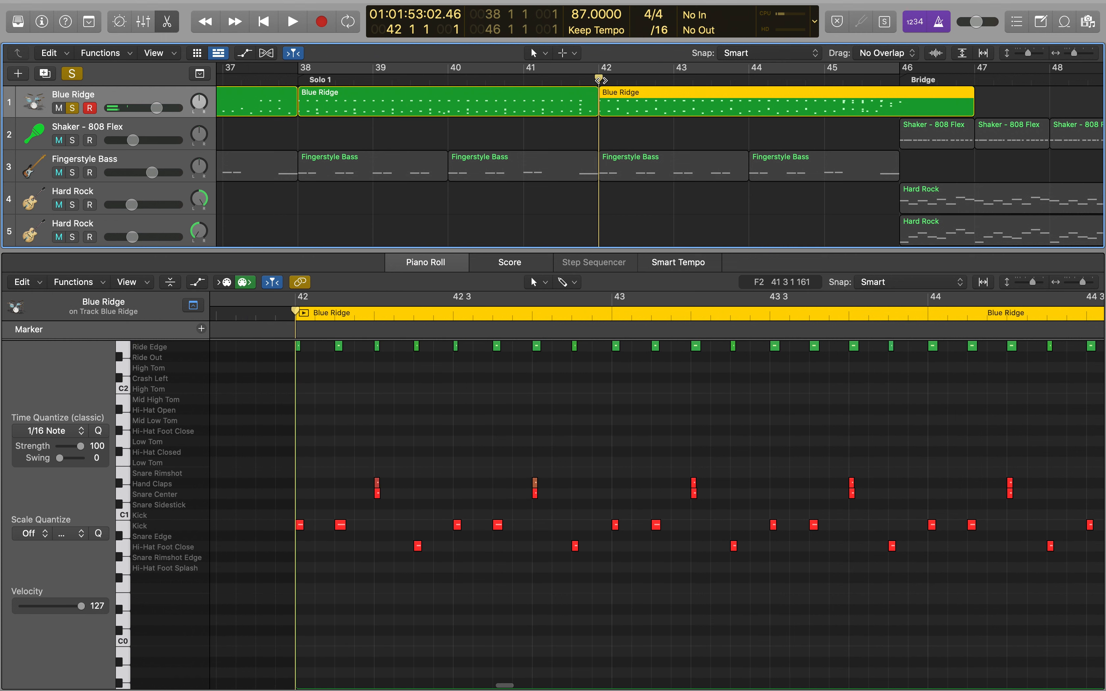
{"action": "left_click", "coordinate": [529, 90]}
{"action": "scroll", "coordinate": [460, 640], "scroll_direction": "left", "scroll_amount": 15}
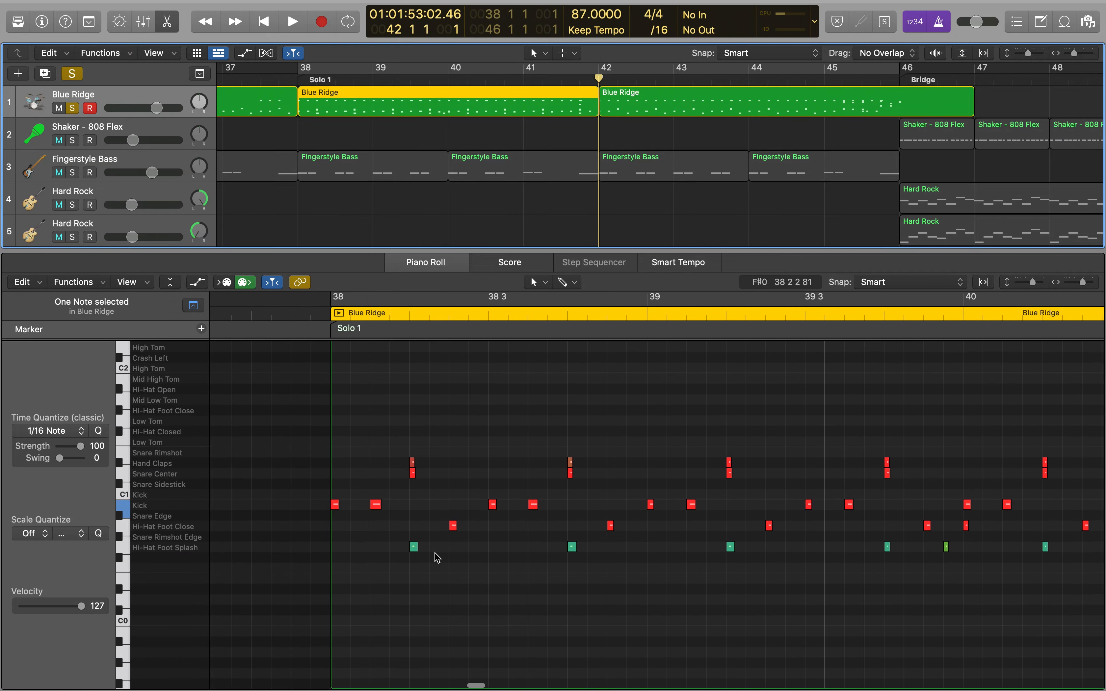
Reopen the Blue Ridge region at bar 42 and play it from its start to beat 2 of bar 45
{"action": "left_click", "coordinate": [627, 91]}
{"action": "key", "text": "space"}
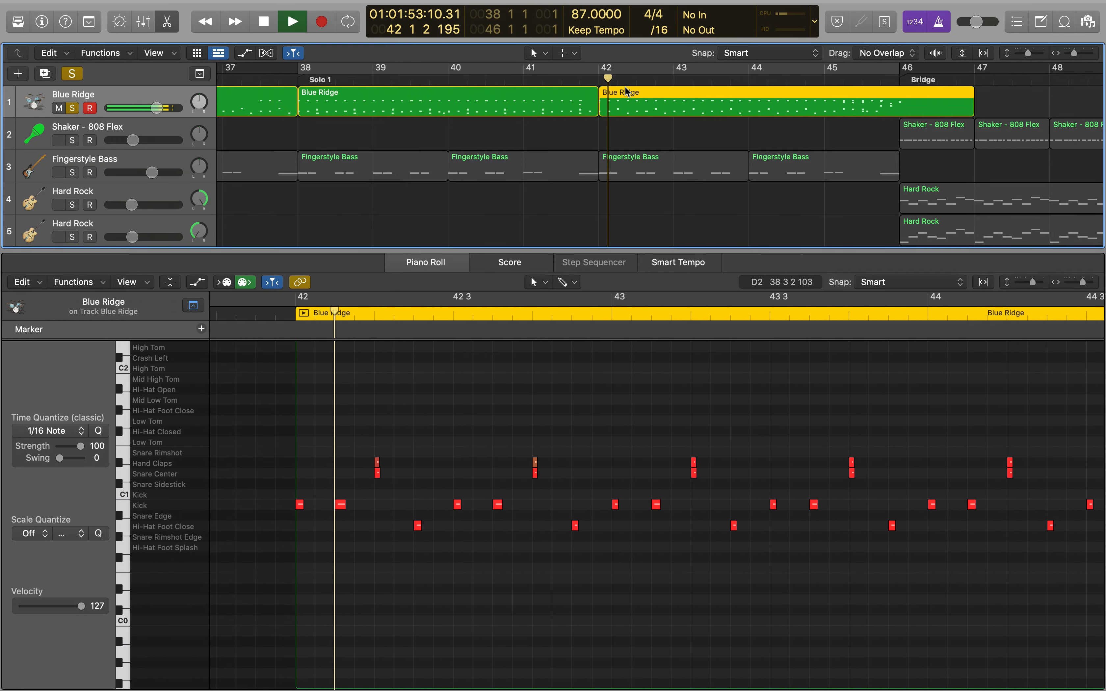
{"action": "scroll", "coordinate": [612, 313], "scroll_direction": "up", "scroll_amount": 3}
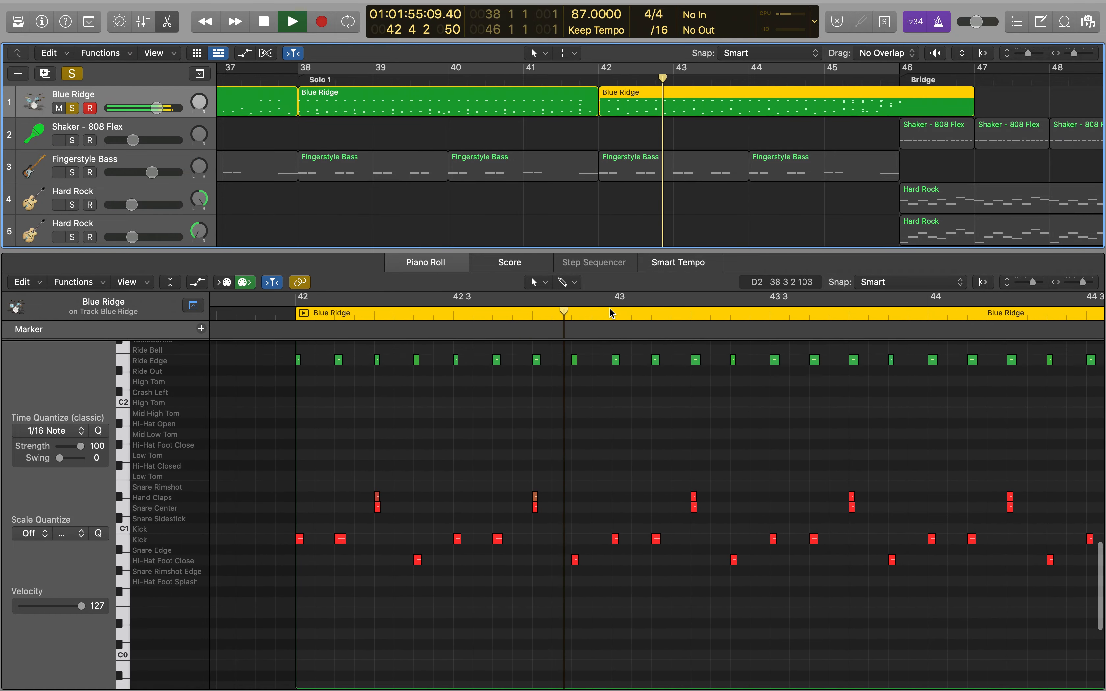
{"action": "scroll", "coordinate": [649, 476], "scroll_direction": "down", "scroll_amount": 2}
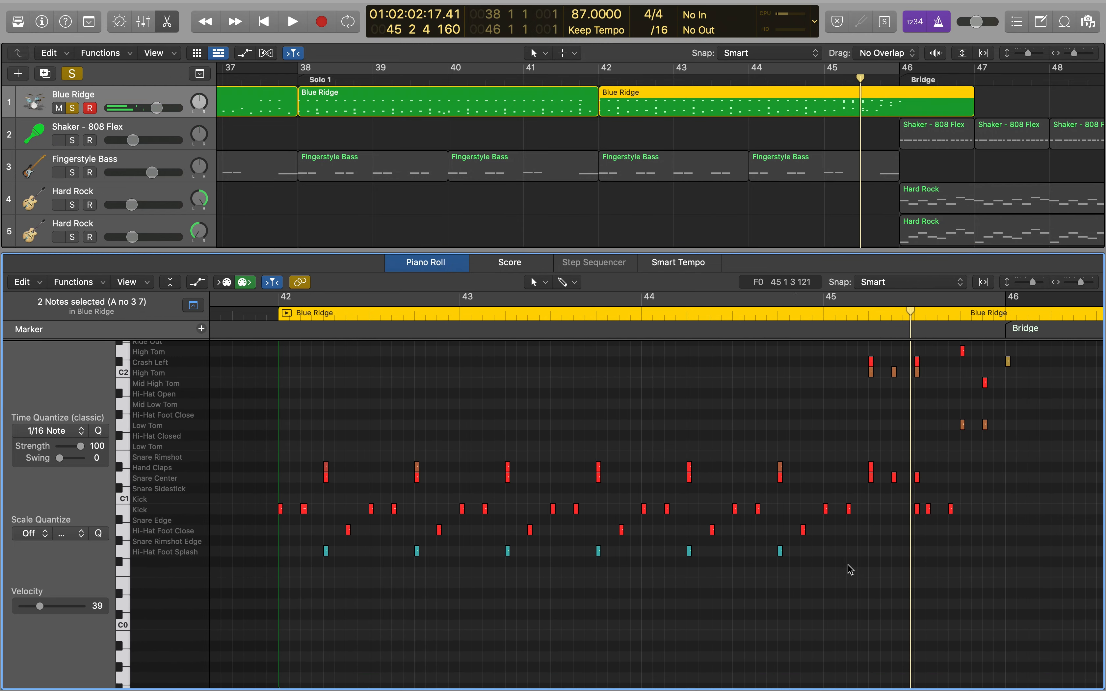
{"action": "scroll", "coordinate": [850, 570], "scroll_direction": "up", "scroll_amount": 5}
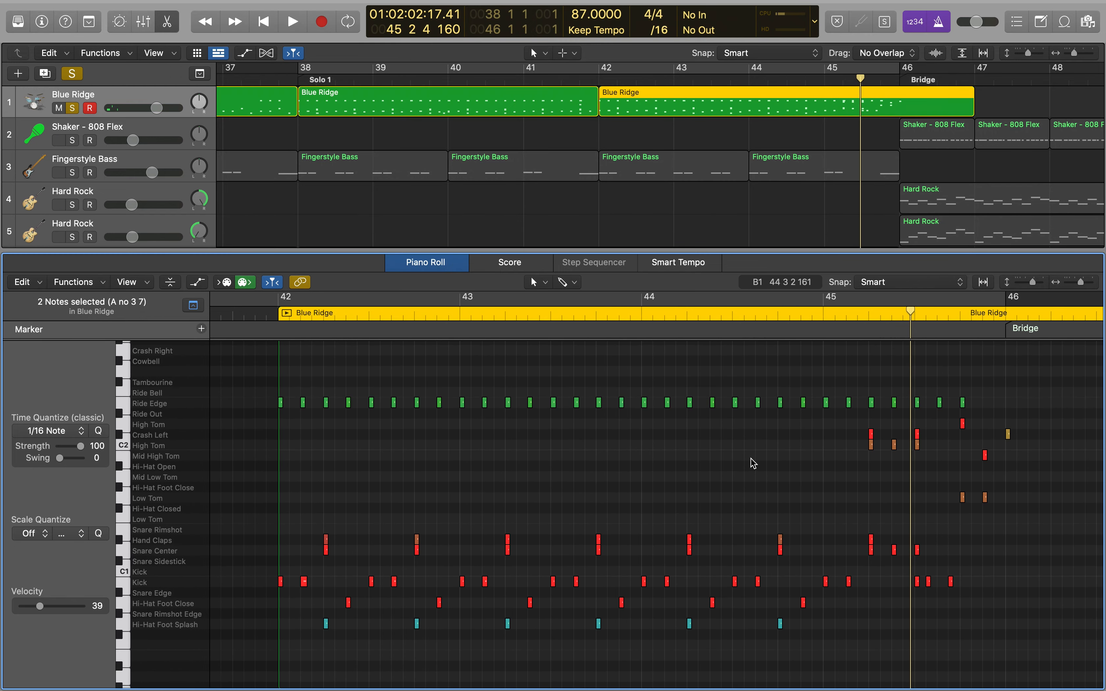
Audition the high tom and snare center notes that start the fill on beat 2 of bar 45
{"action": "scroll", "coordinate": [752, 460], "scroll_direction": "right", "scroll_amount": 5}
{"action": "left_click", "coordinate": [630, 446]}
{"action": "left_click_drag", "start_coordinate": [632, 451], "coordinate": [653, 452]}
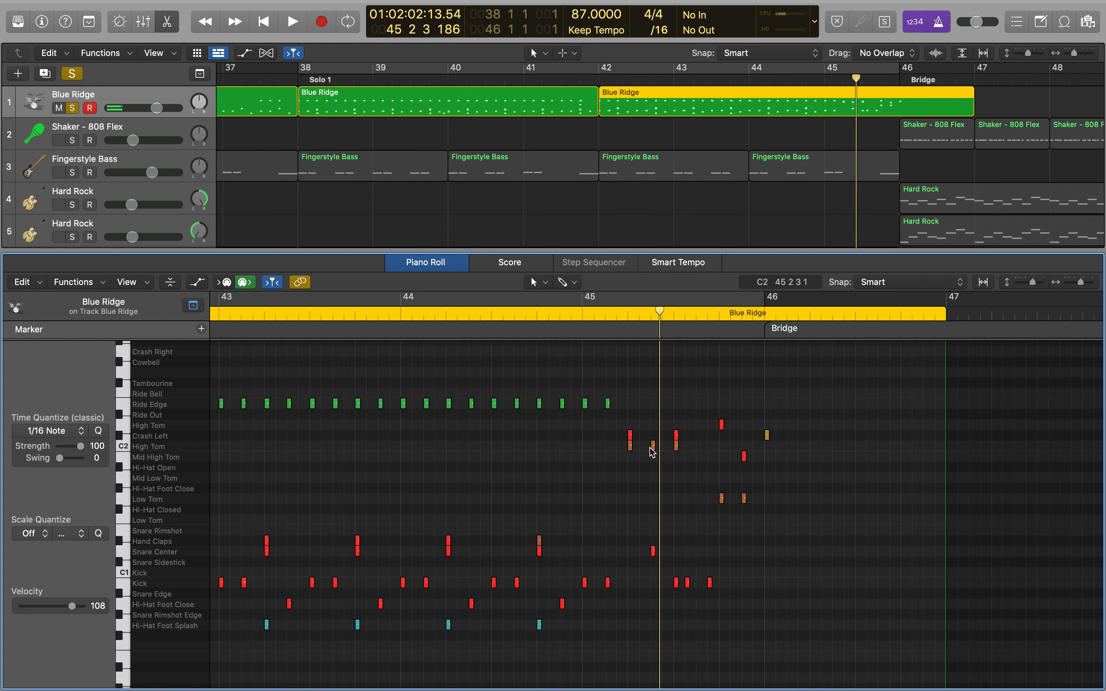
{"action": "left_click", "coordinate": [654, 451]}
{"action": "left_click", "coordinate": [654, 552]}
{"action": "left_click", "coordinate": [653, 551]}
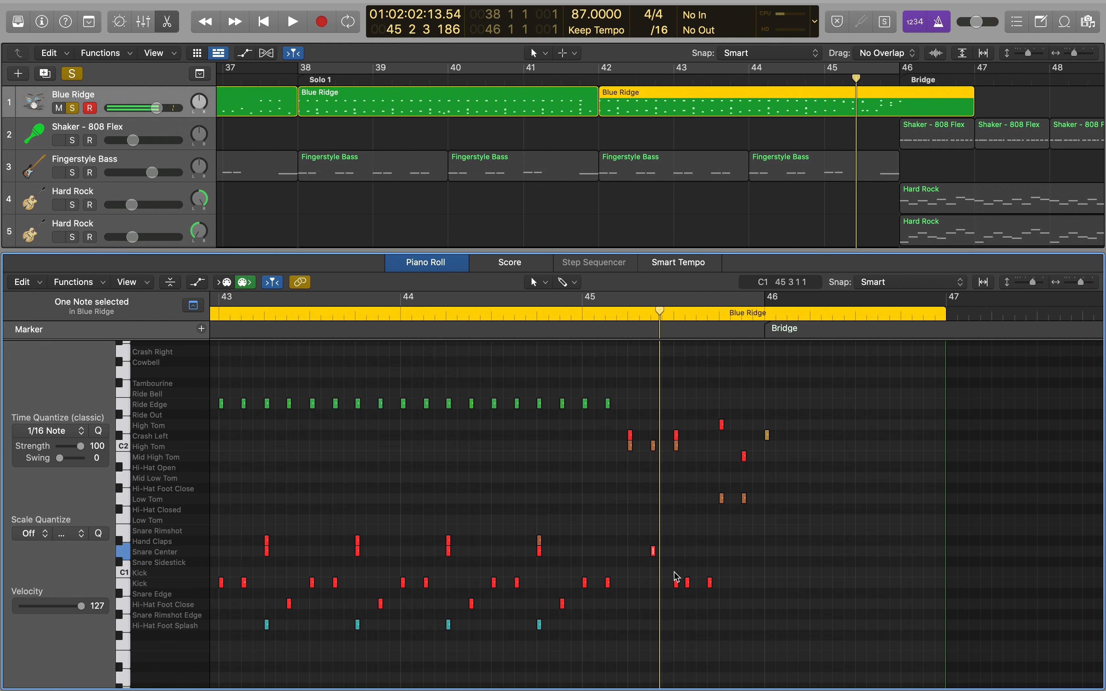
Audition the kick, high tom and crash left notes on beat 3 of bar 45, including the kick just after them
{"action": "left_click", "coordinate": [677, 582]}
{"action": "left_click", "coordinate": [677, 447]}
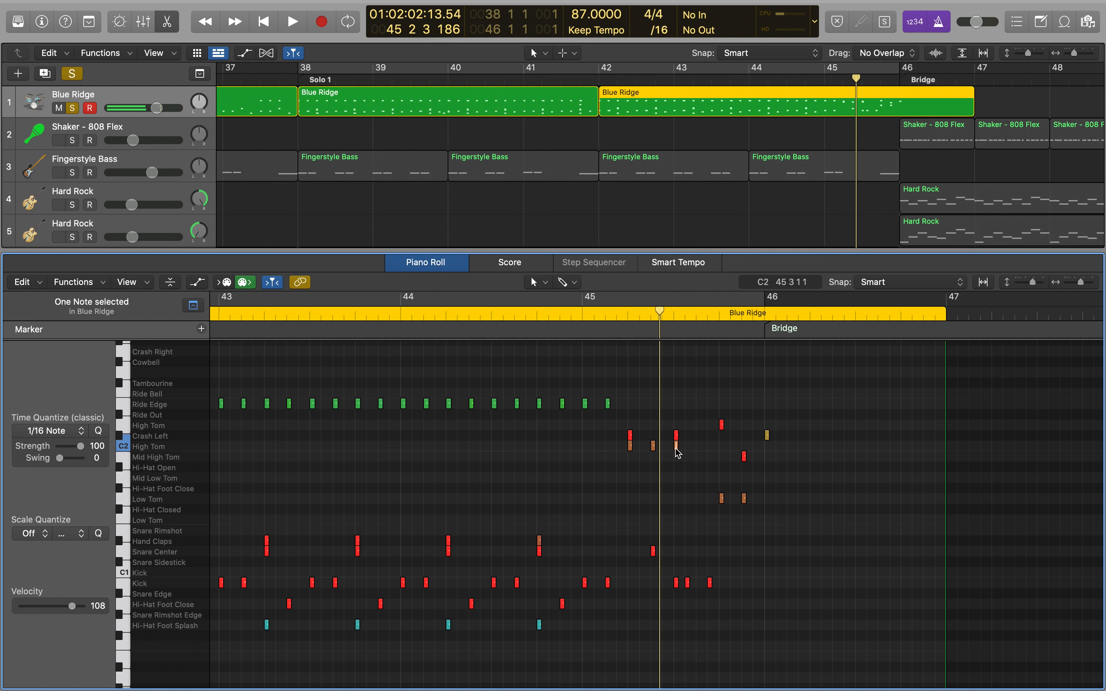
{"action": "left_click", "coordinate": [676, 436]}
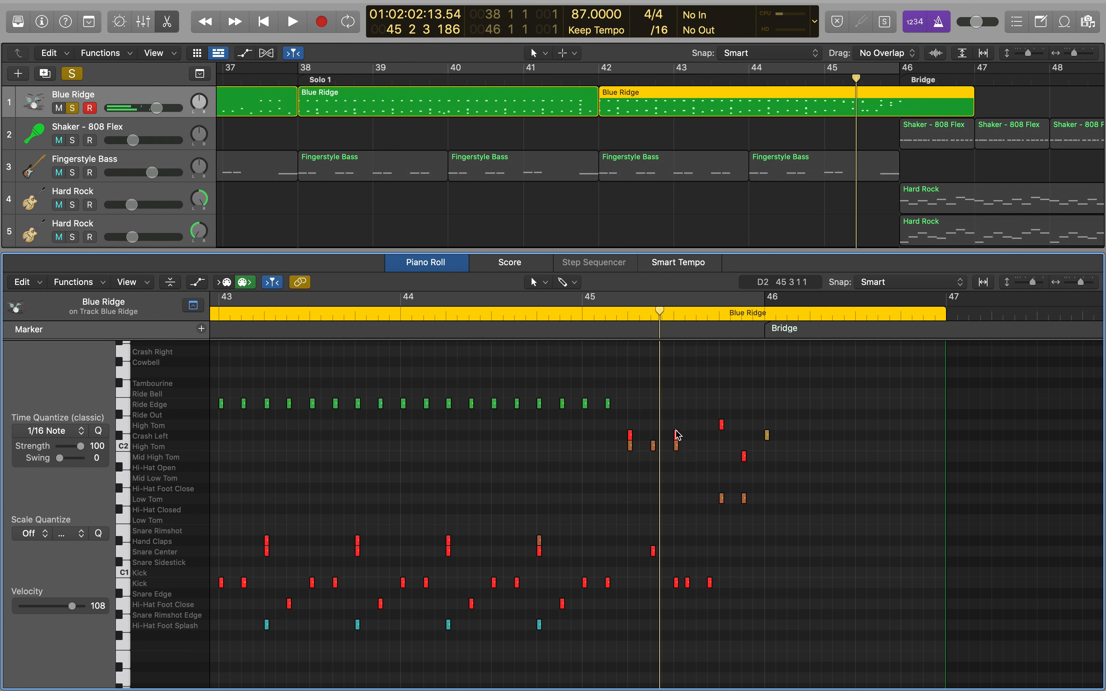
{"action": "left_click", "coordinate": [688, 583]}
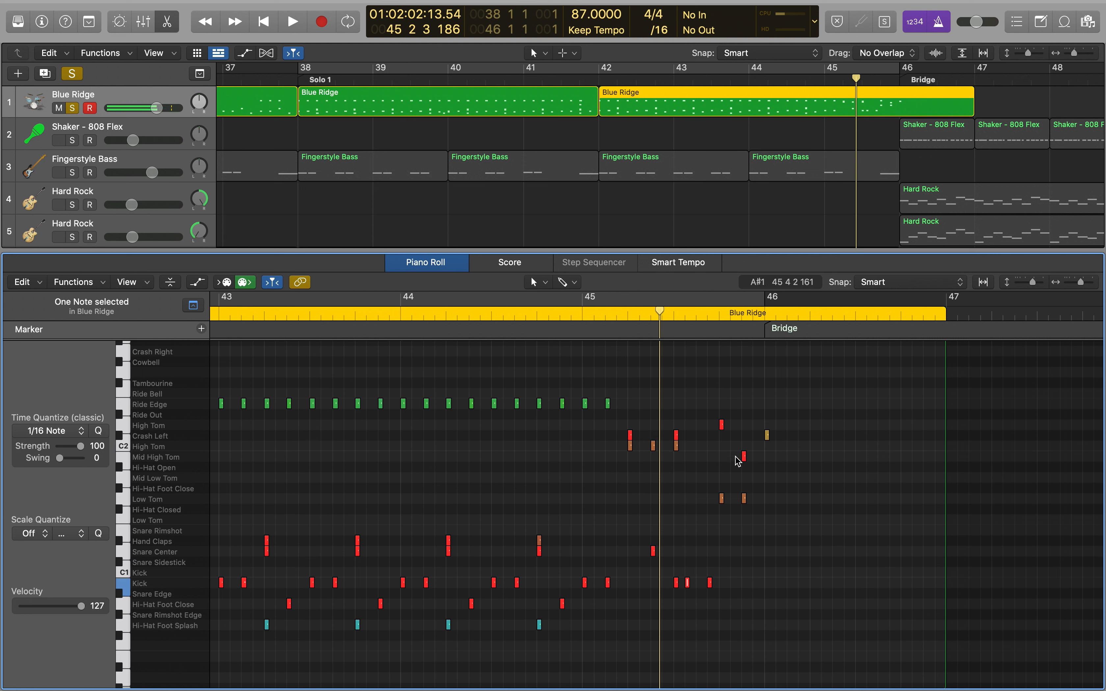
Audition the low tom, high tom and mid high tom notes ending bar 45 and the crash left note at bar 46
{"action": "left_click", "coordinate": [722, 498]}
{"action": "left_click", "coordinate": [721, 427]}
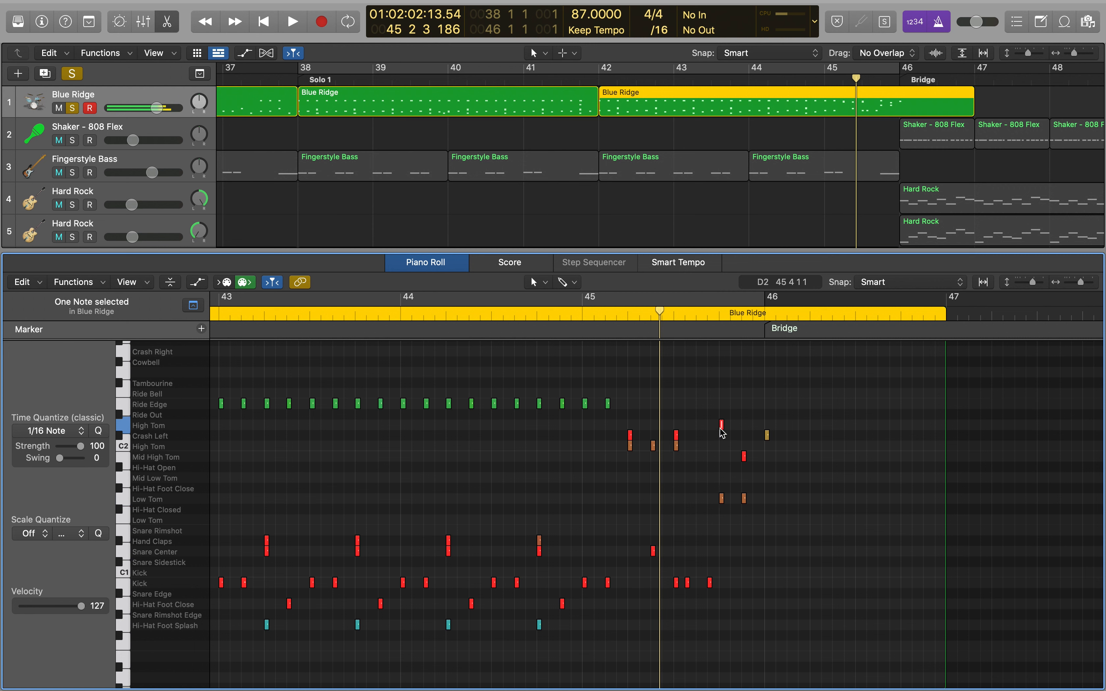
{"action": "left_click", "coordinate": [744, 500]}
{"action": "left_click", "coordinate": [744, 457]}
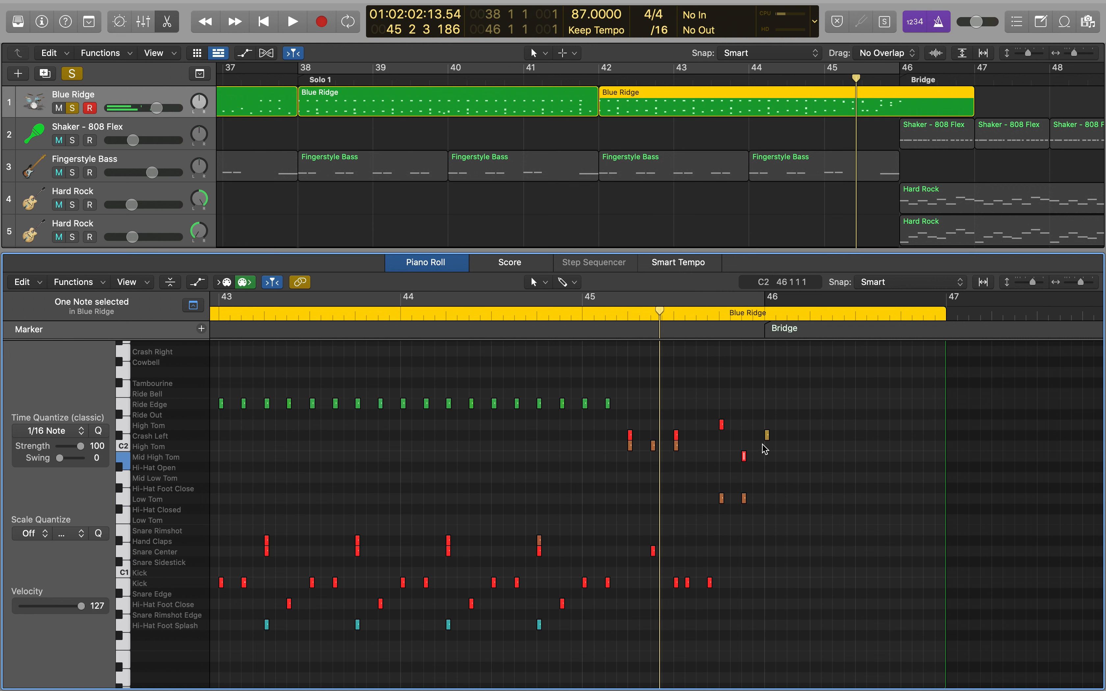
{"action": "left_click", "coordinate": [767, 436]}
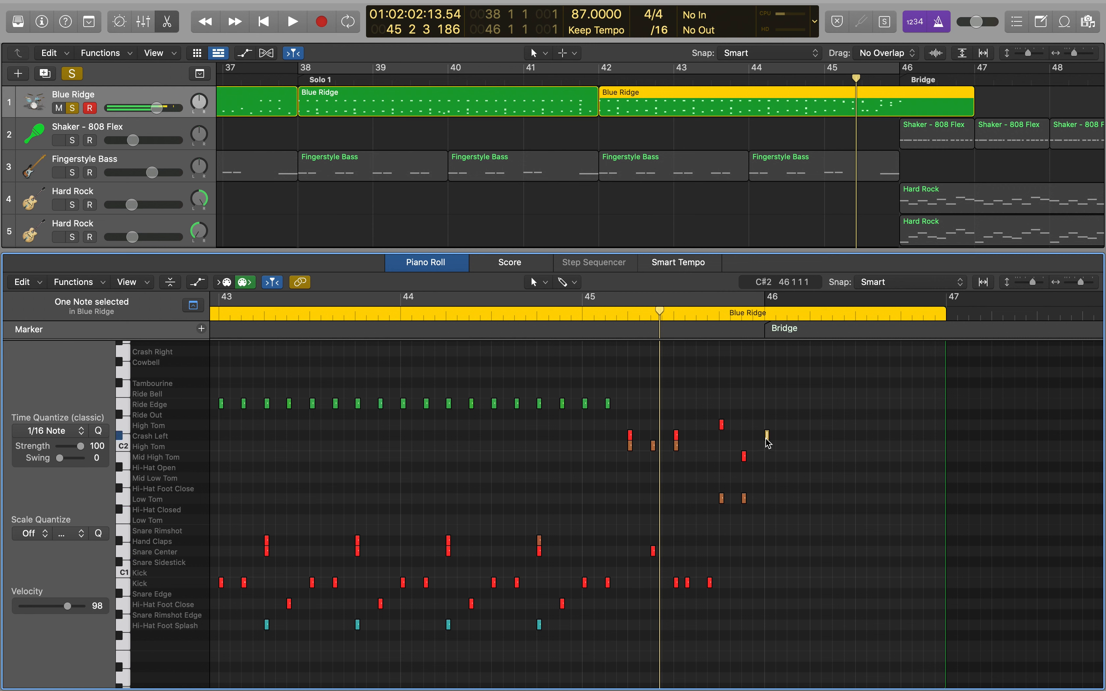
Replay the complete drum fill from the start of bar 45 to beat 3 of bar 46
{"action": "scroll", "coordinate": [768, 443], "scroll_direction": "up", "scroll_amount": 5}
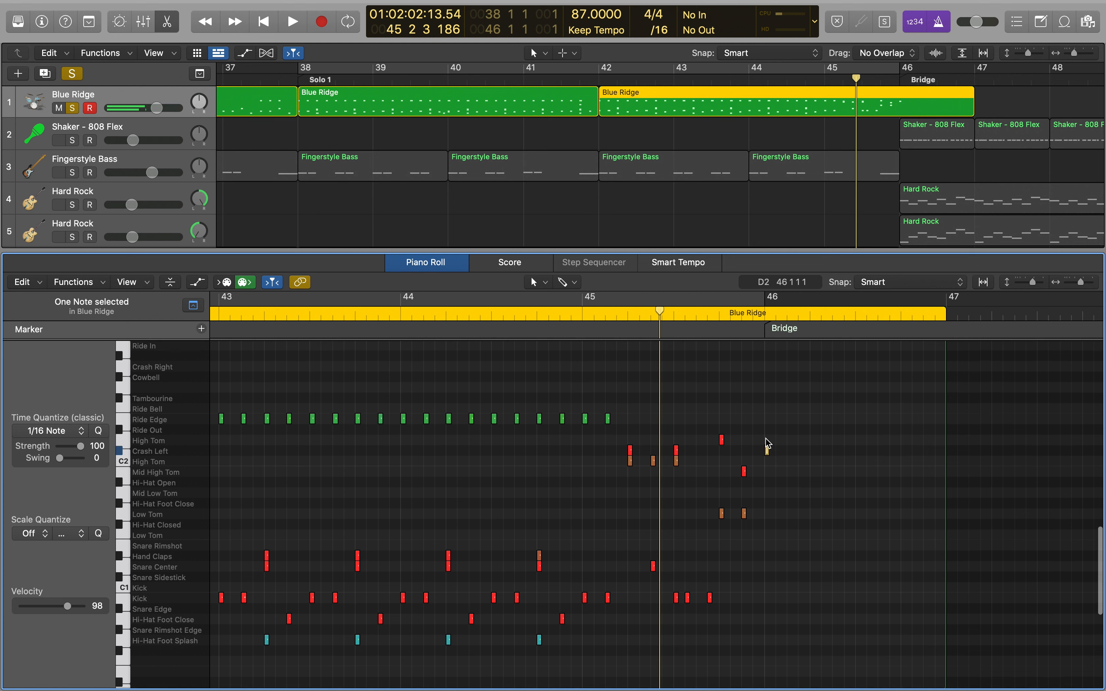
{"action": "scroll", "coordinate": [768, 443], "scroll_direction": "down", "scroll_amount": 3}
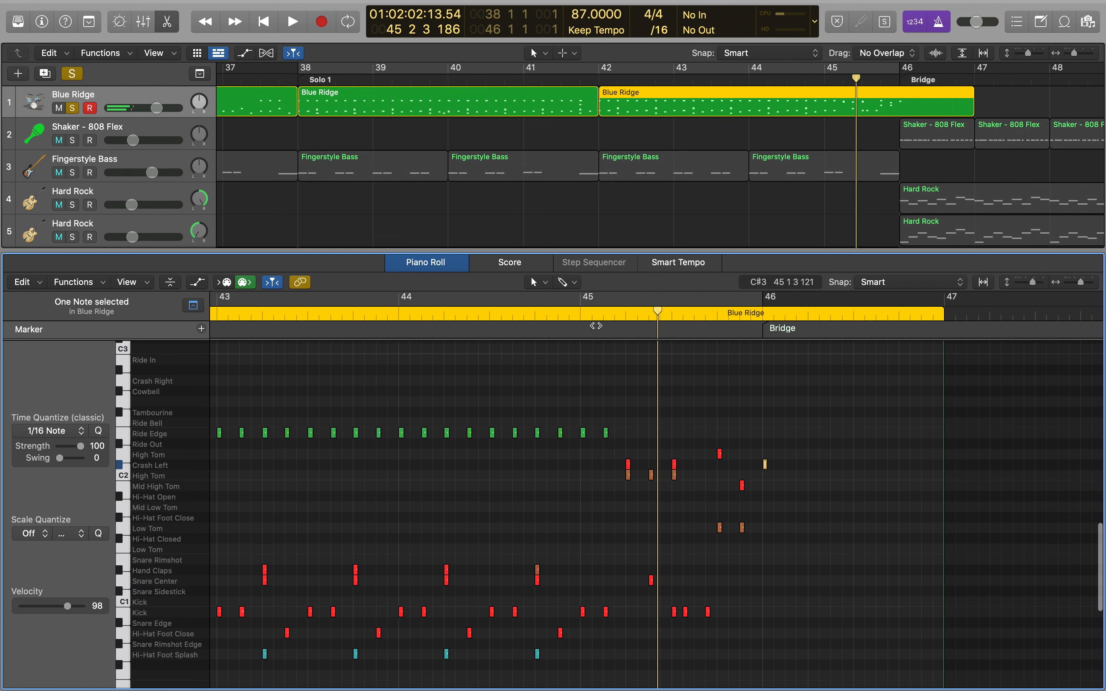
{"action": "left_click", "coordinate": [579, 318]}
{"action": "key", "text": "space"}
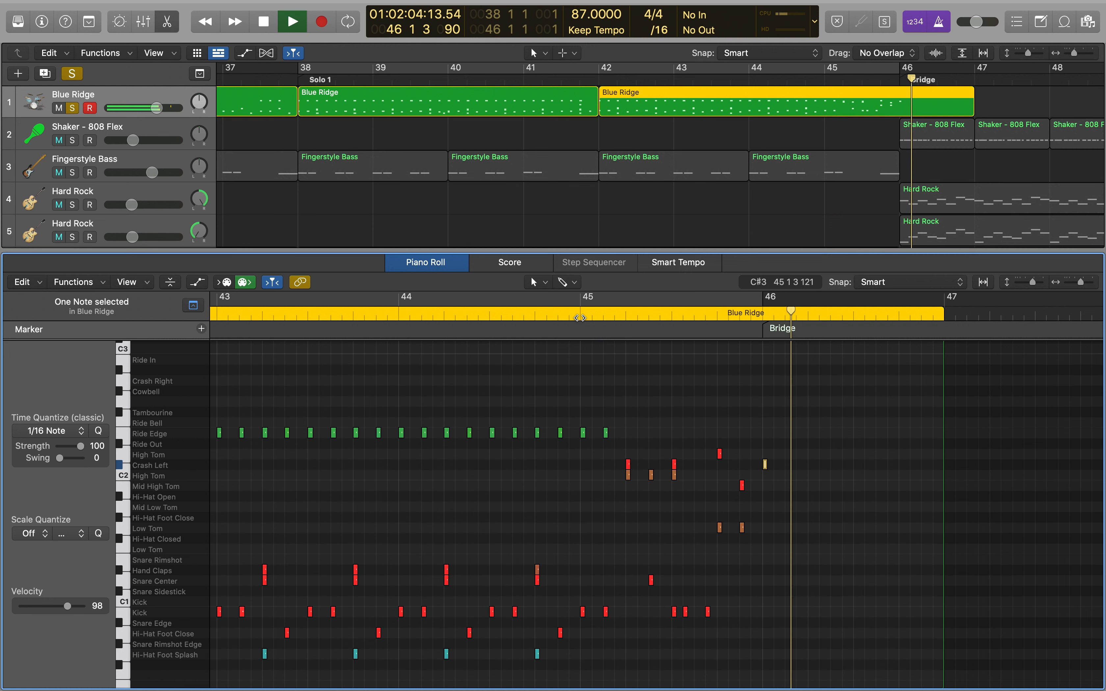
{"action": "key", "text": "space"}
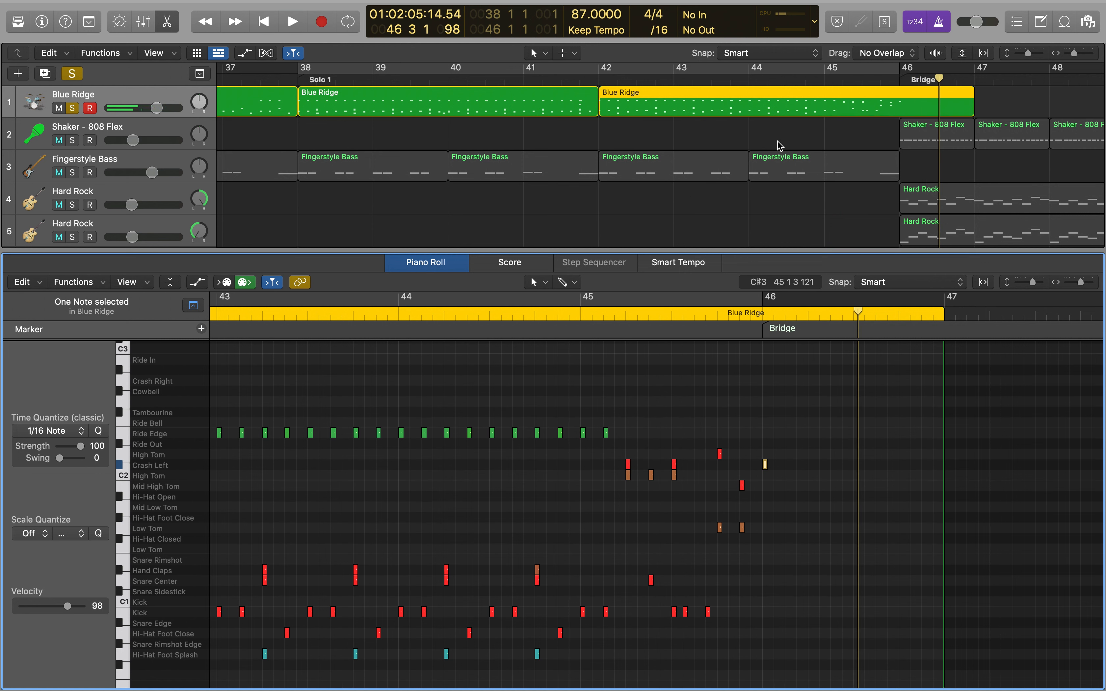
Shorten the bar 42 Blue Ridge region so it ends just after the crash note at the start of bar 46
{"action": "scroll", "coordinate": [780, 146], "scroll_direction": "right", "scroll_amount": 5}
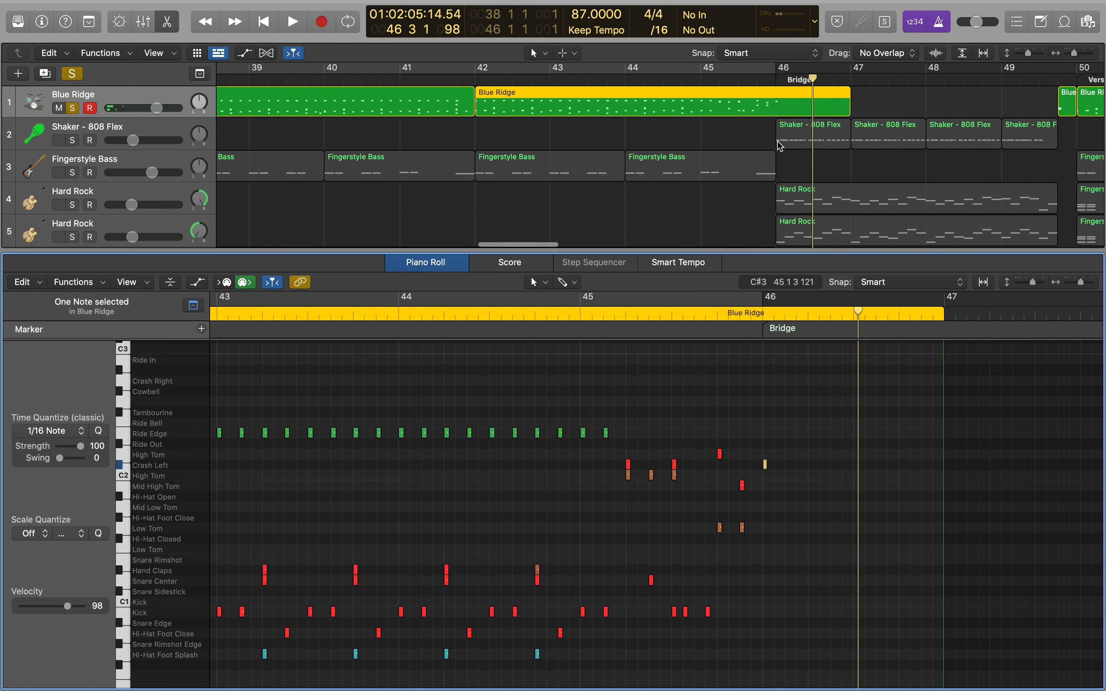
{"action": "left_click_drag", "start_coordinate": [826, 107], "coordinate": [755, 108]}
{"action": "scroll", "coordinate": [672, 146], "scroll_direction": "right", "scroll_amount": 2}
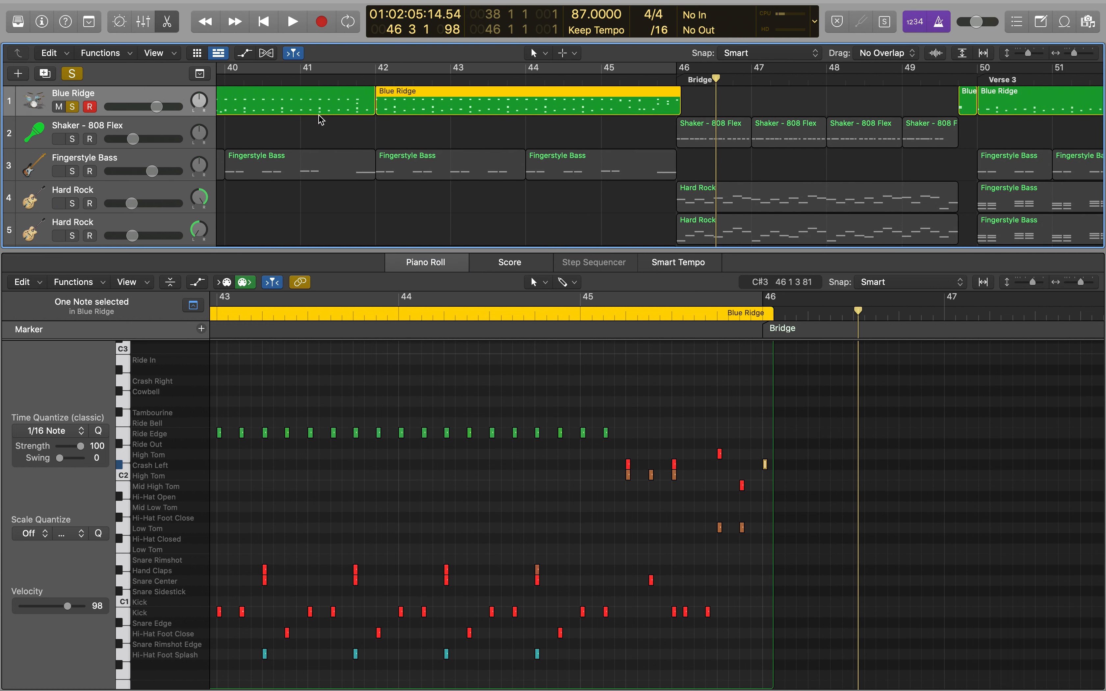
Select the Shaker - 808 Flex track and search its sound library for "shaker"
{"action": "left_click", "coordinate": [125, 132]}
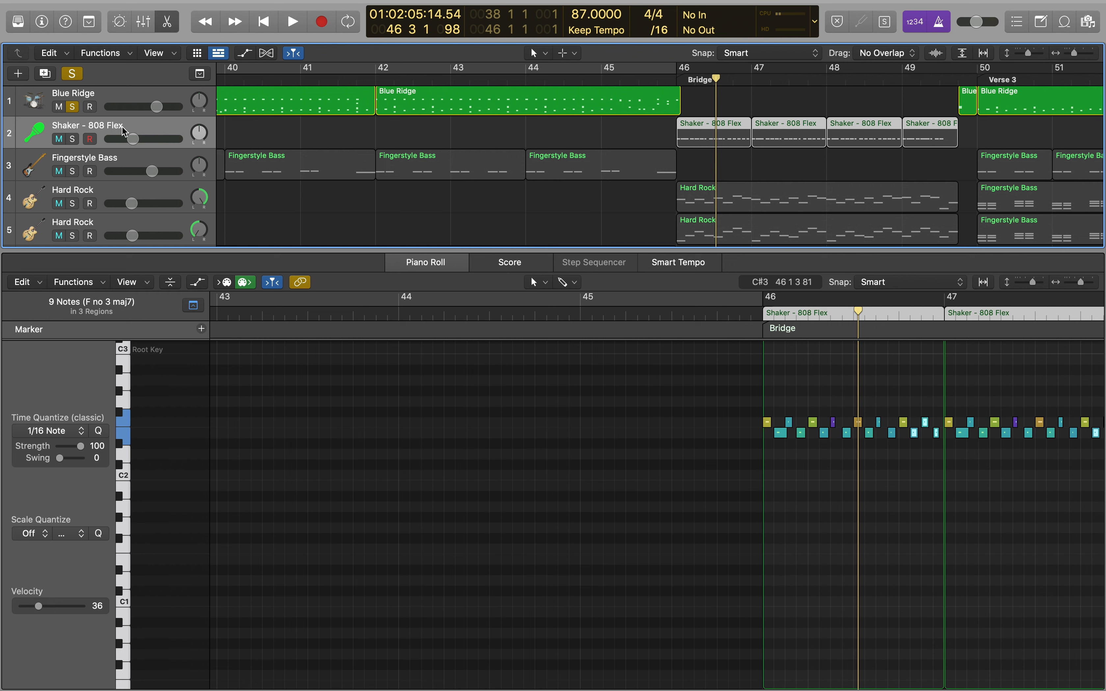
{"action": "key", "text": "y"}
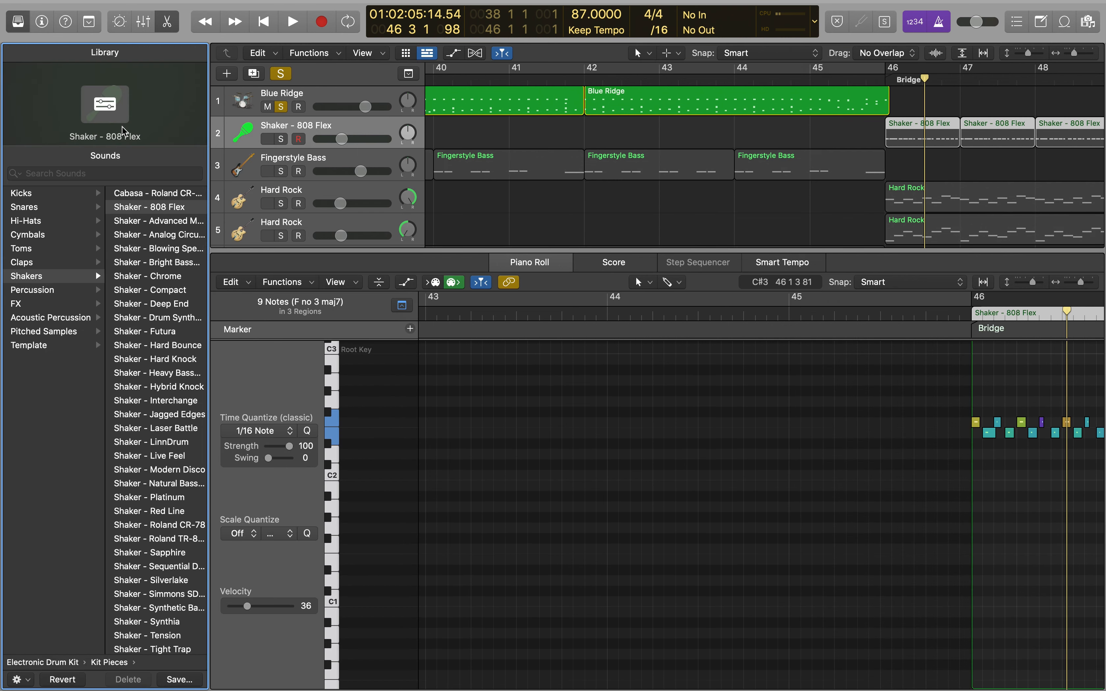
{"action": "left_click", "coordinate": [99, 173]}
{"action": "type", "text": "shaker"}
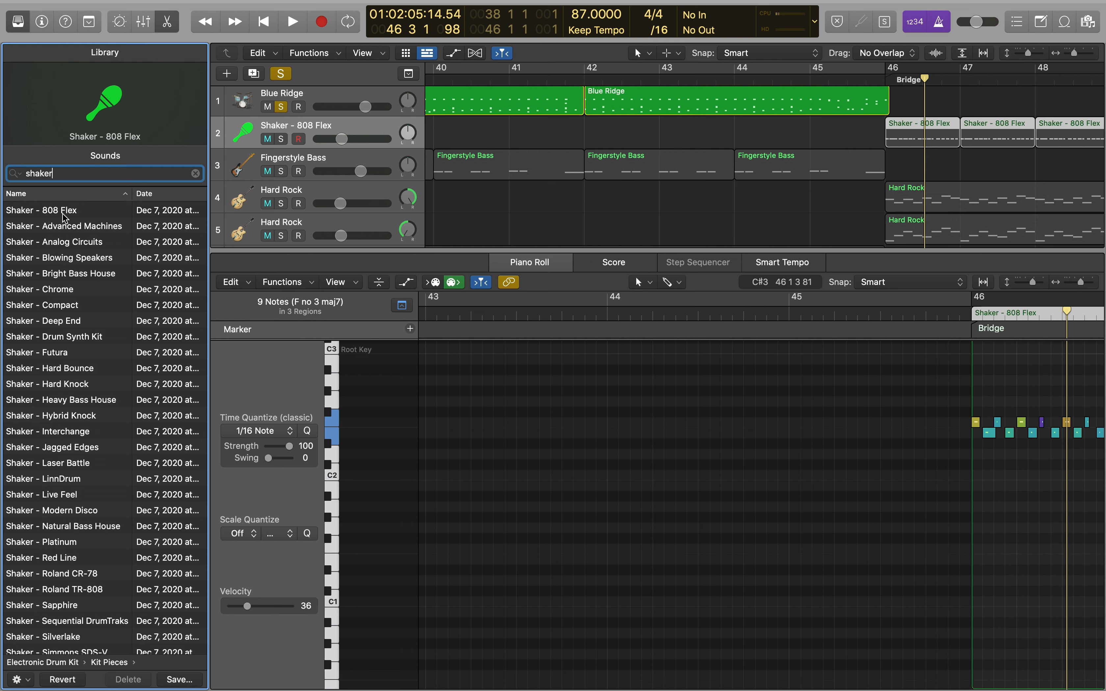
{"action": "left_click", "coordinate": [335, 125]}
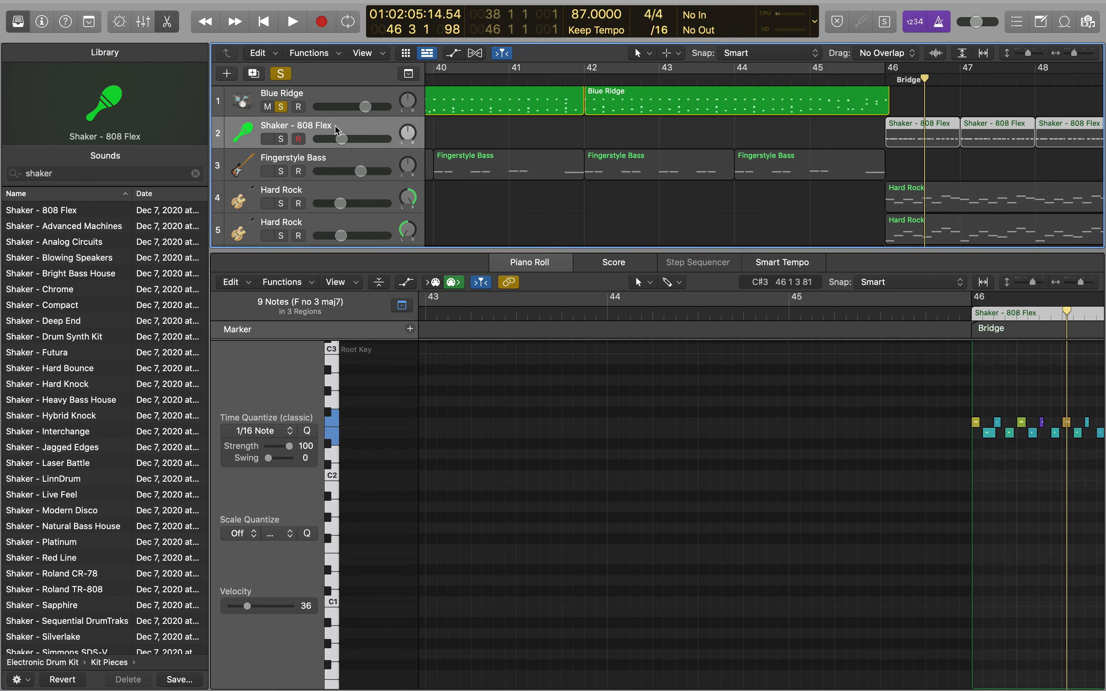
Open the Shaker - 808 Flex region at bar 46 and inspect the pitch and velocity of its first note
{"action": "scroll", "coordinate": [493, 124], "scroll_direction": "right", "scroll_amount": 6}
{"action": "scroll", "coordinate": [495, 128], "scroll_direction": "right", "scroll_amount": 1}
{"action": "left_click", "coordinate": [656, 124]}
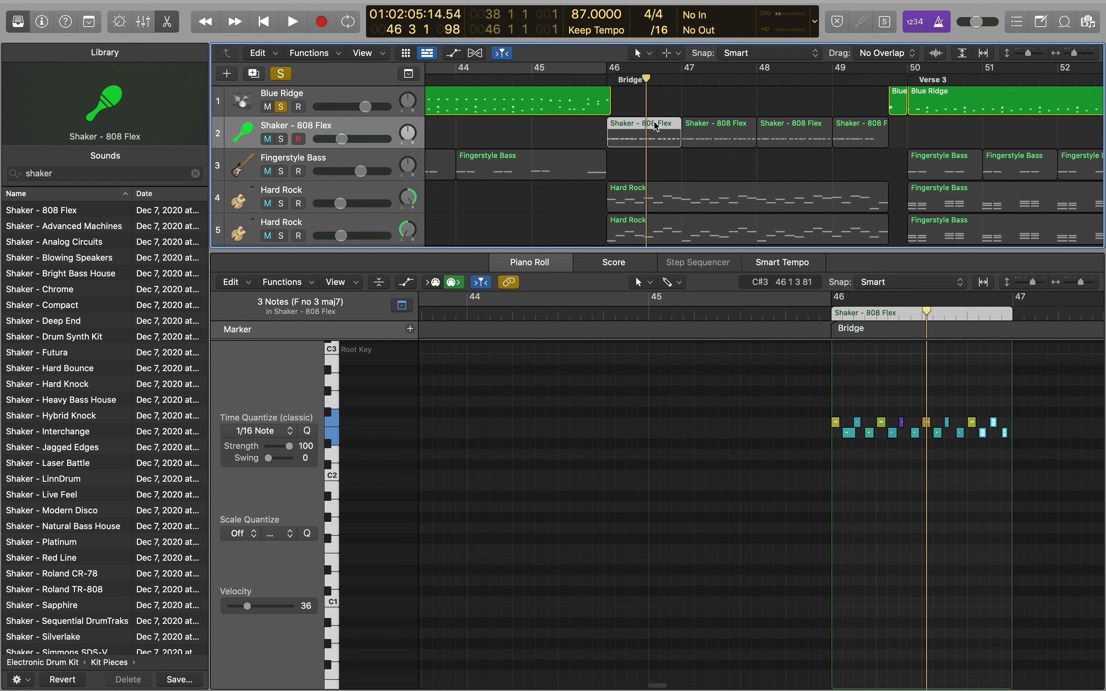
{"action": "scroll", "coordinate": [750, 414], "scroll_direction": "up", "scroll_amount": 5}
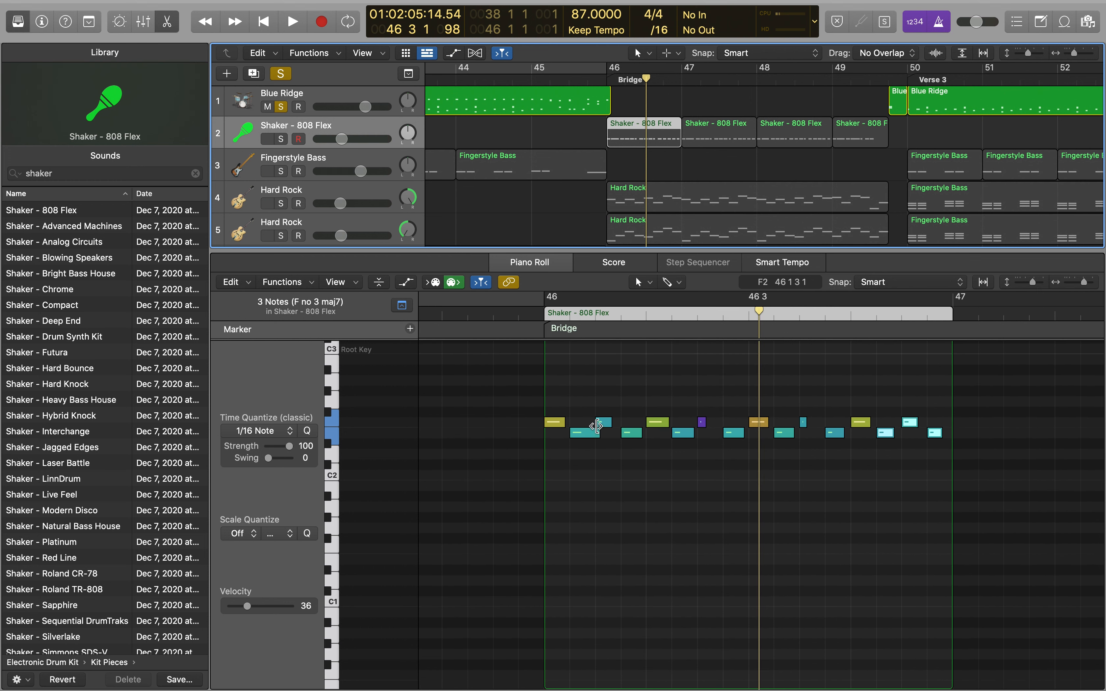
{"action": "mouse_move", "coordinate": [548, 424]}
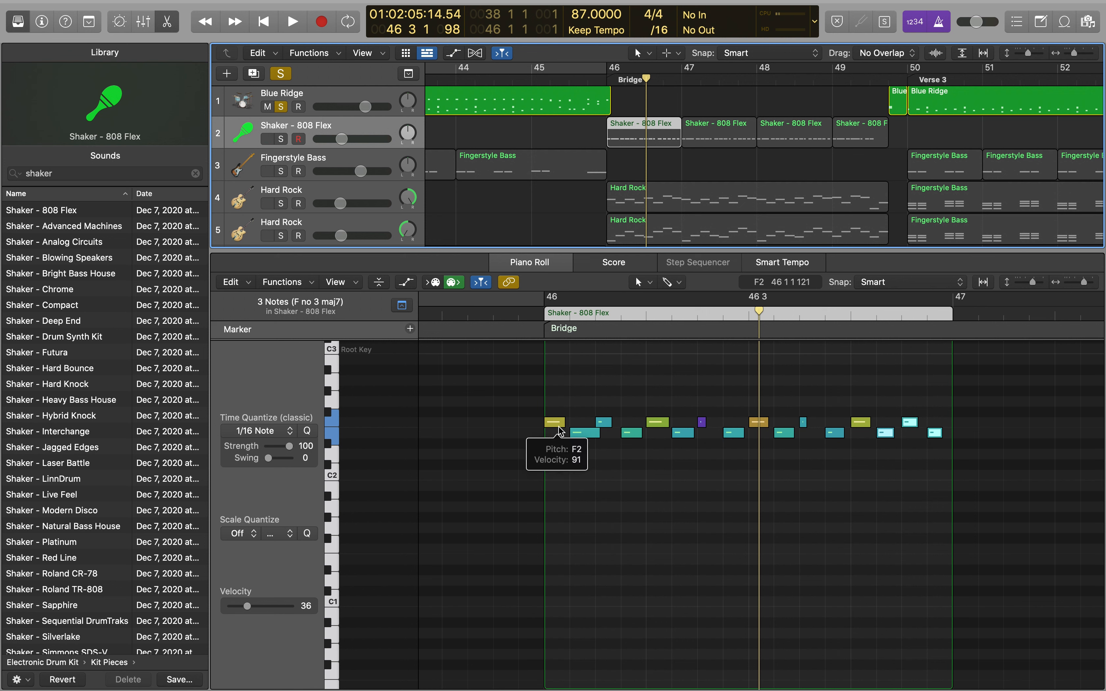
Play the soloed shaker pattern of bar 46 twice from the start of the Bridge
{"action": "left_click", "coordinate": [547, 329]}
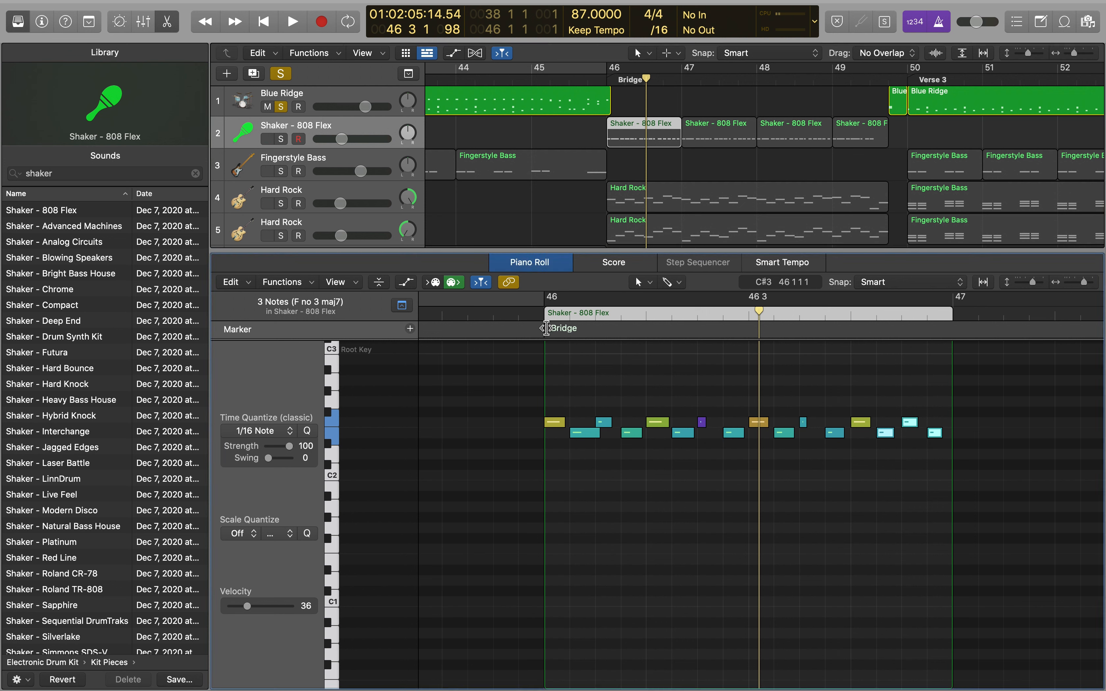
{"action": "key", "text": "space"}
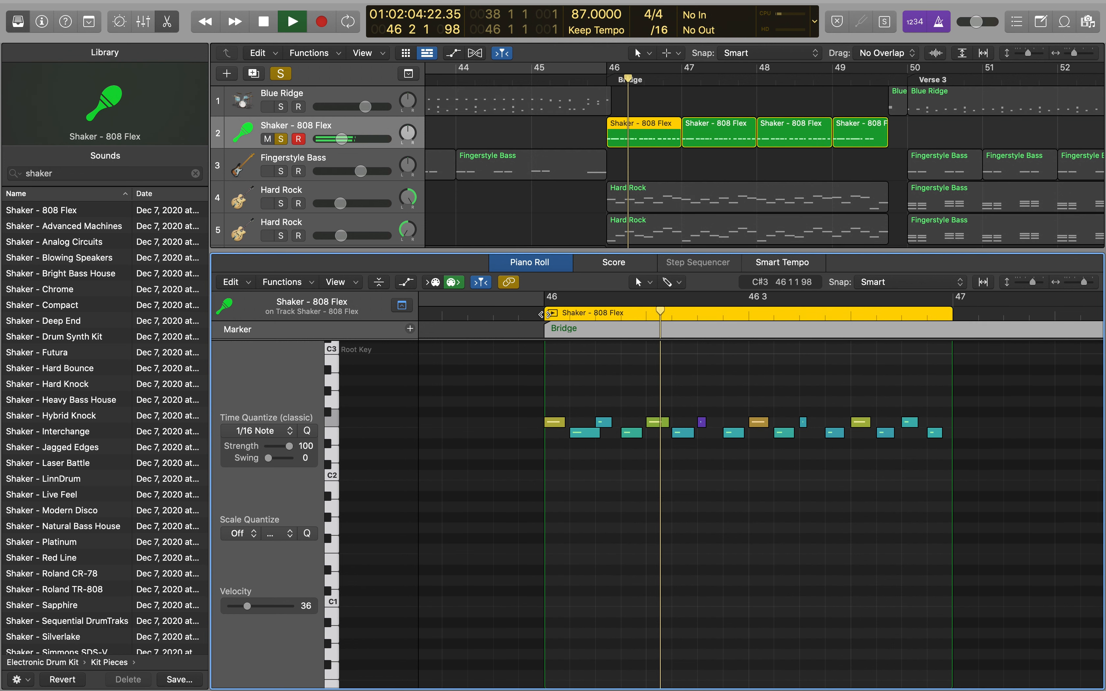
{"action": "key", "text": "space"}
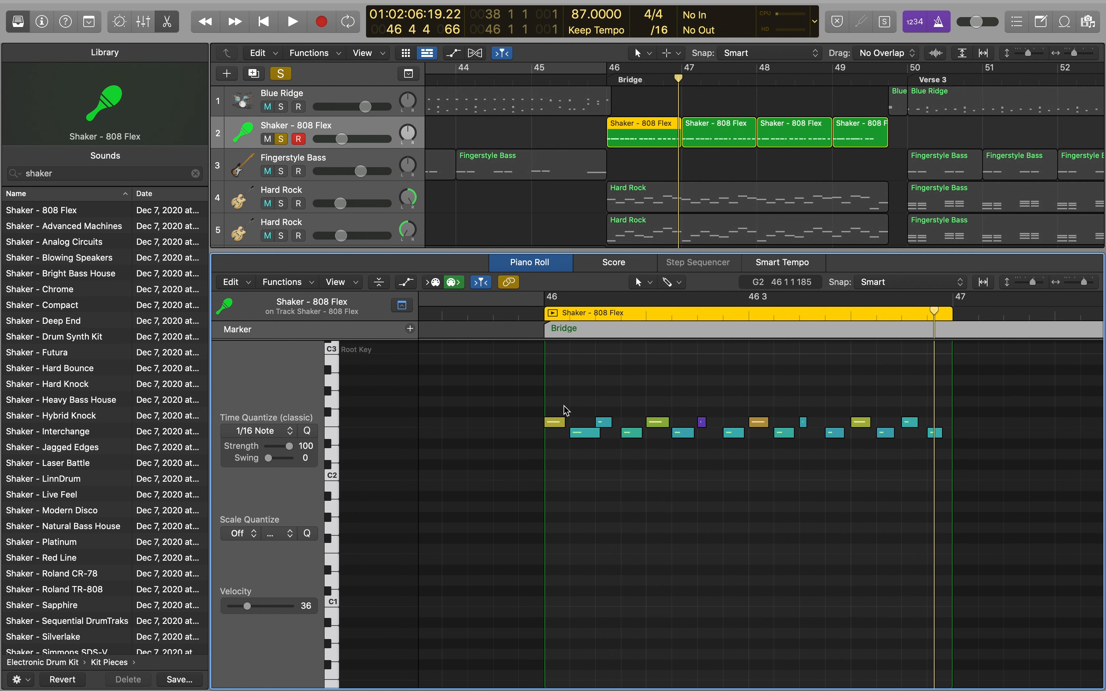
{"action": "left_click", "coordinate": [544, 315]}
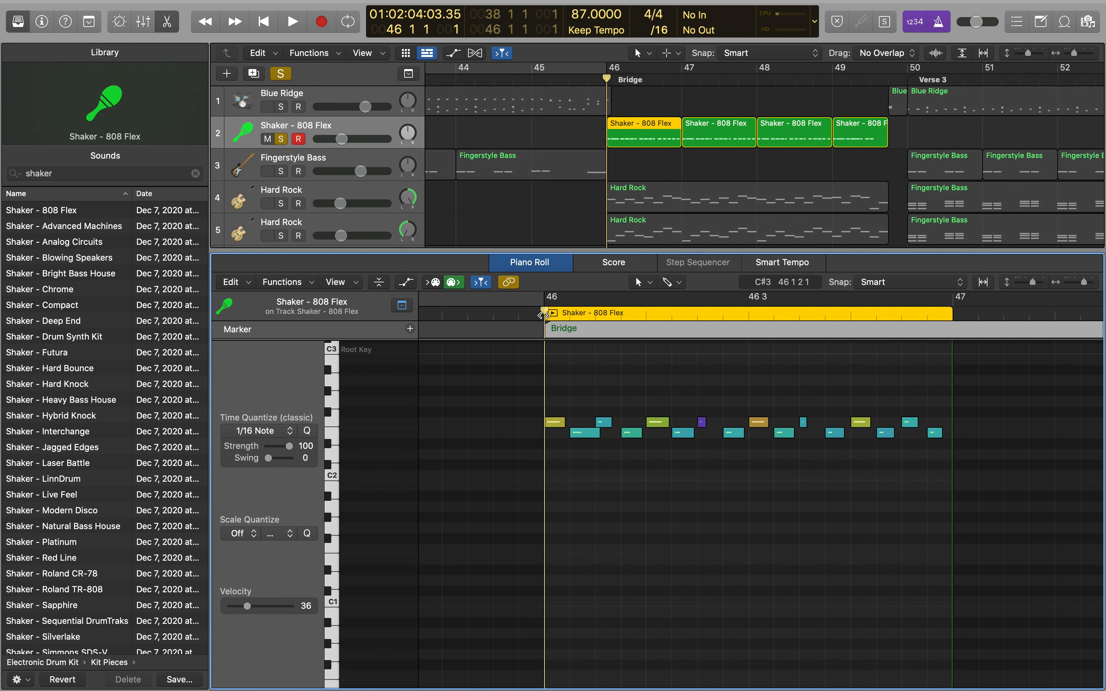
{"action": "key", "text": "space"}
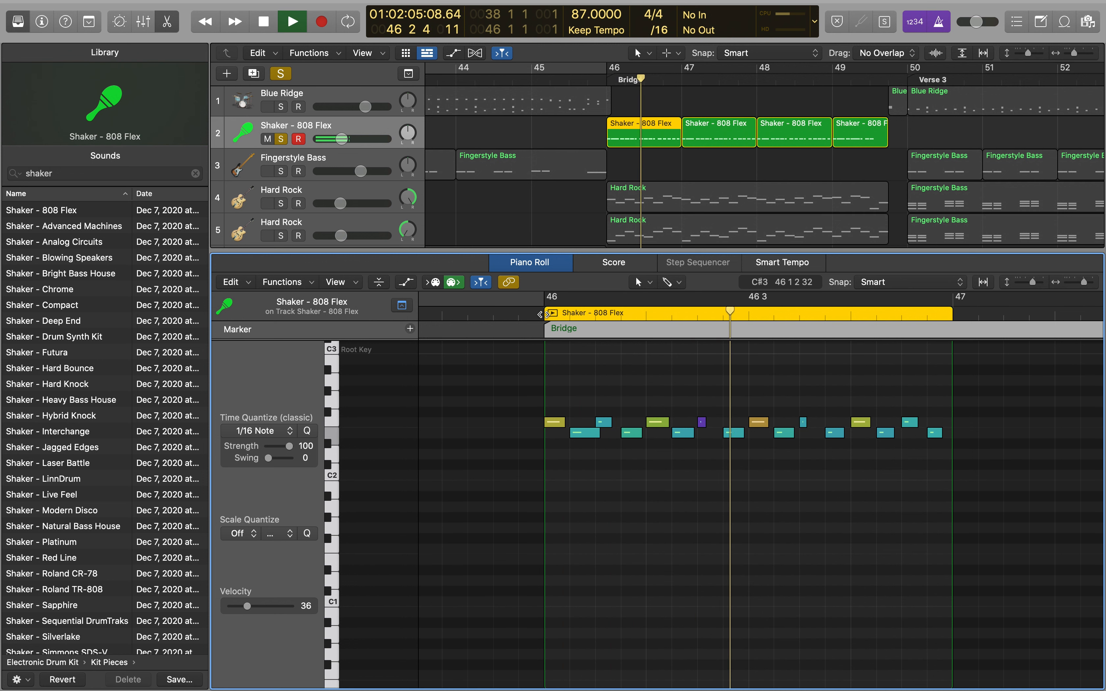
{"action": "key", "text": "space"}
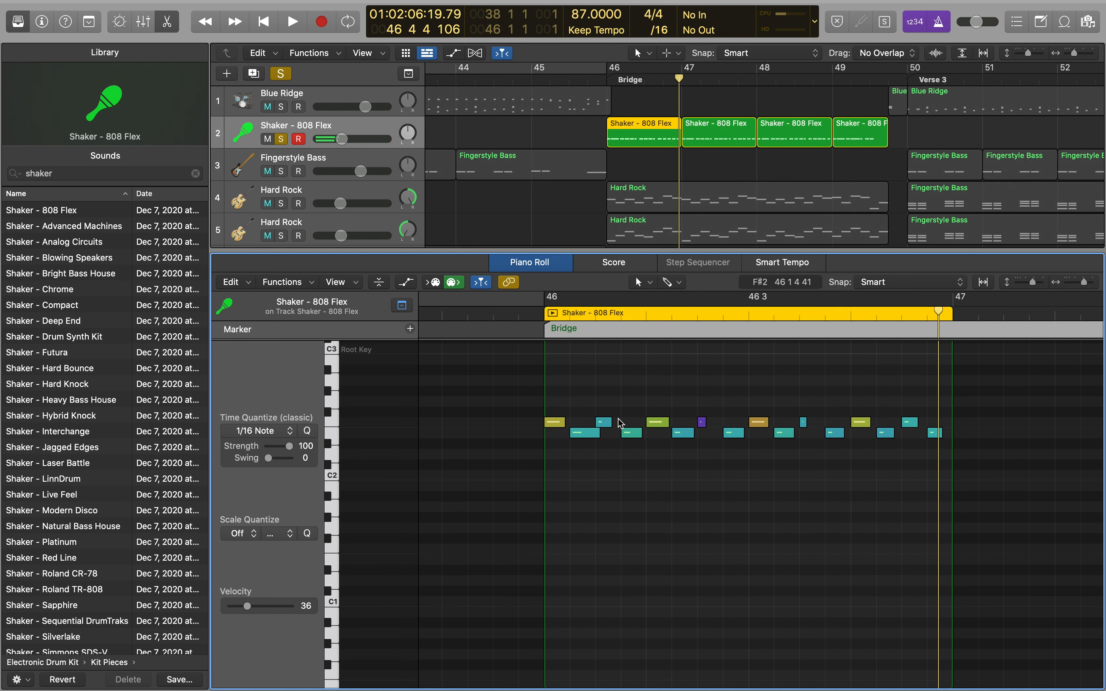
Open the last Shaker - 808 Flex region at bar 49 and play it from its start to beat 3
{"action": "left_click", "coordinate": [649, 135]}
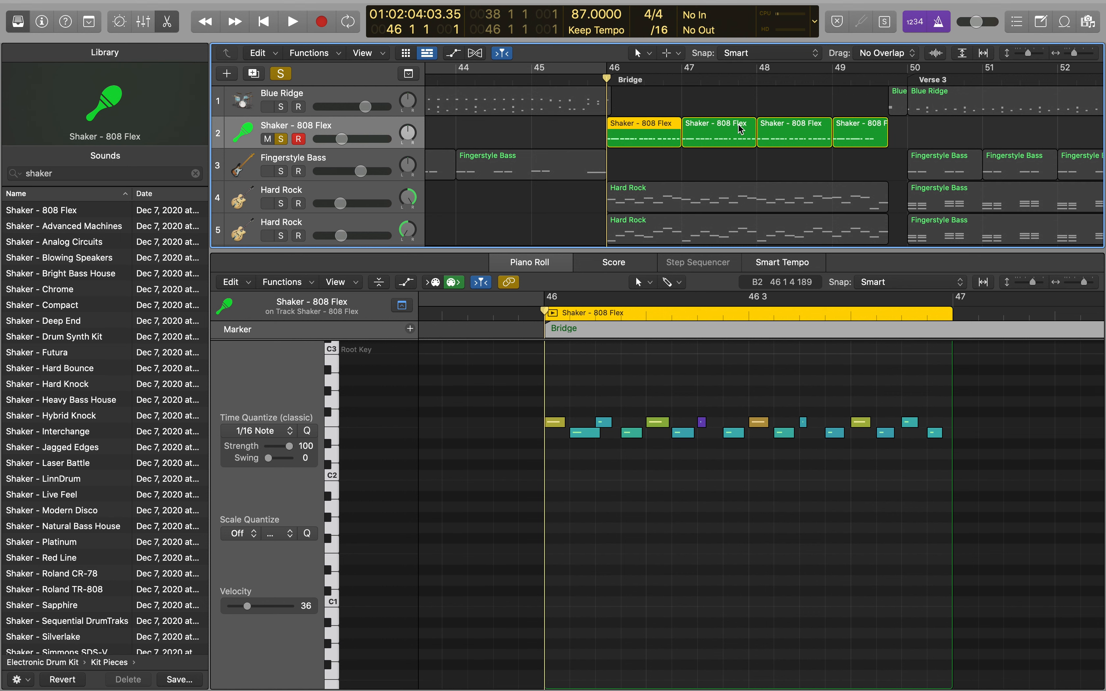
{"action": "left_click", "coordinate": [862, 128]}
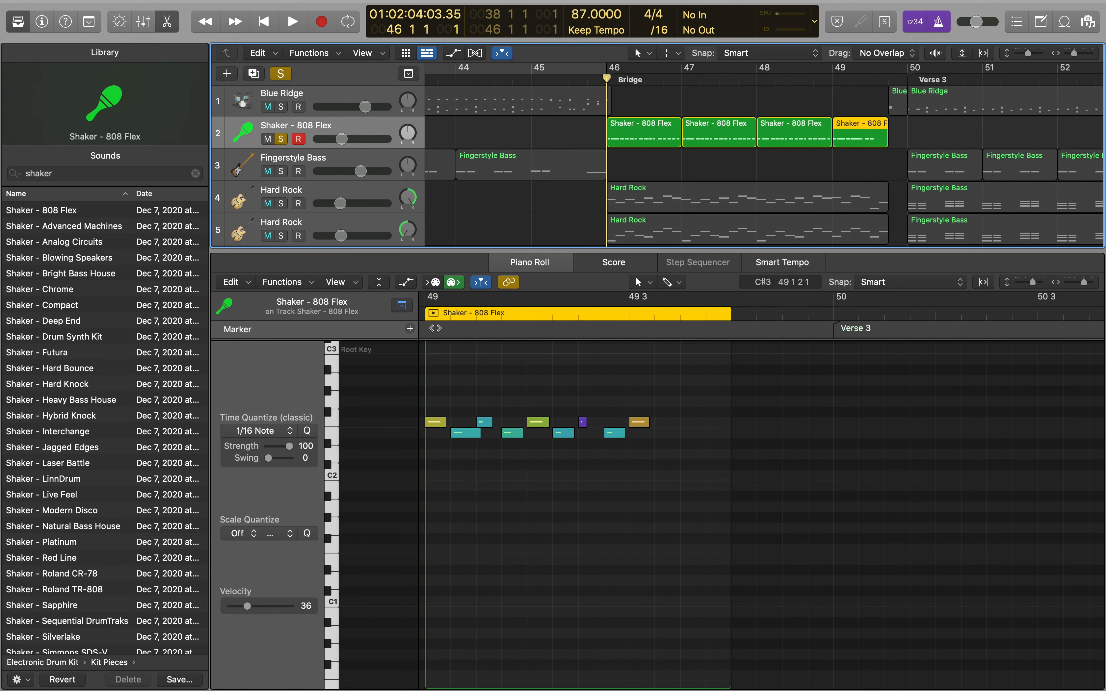
{"action": "left_click", "coordinate": [425, 313]}
{"action": "key", "text": "space"}
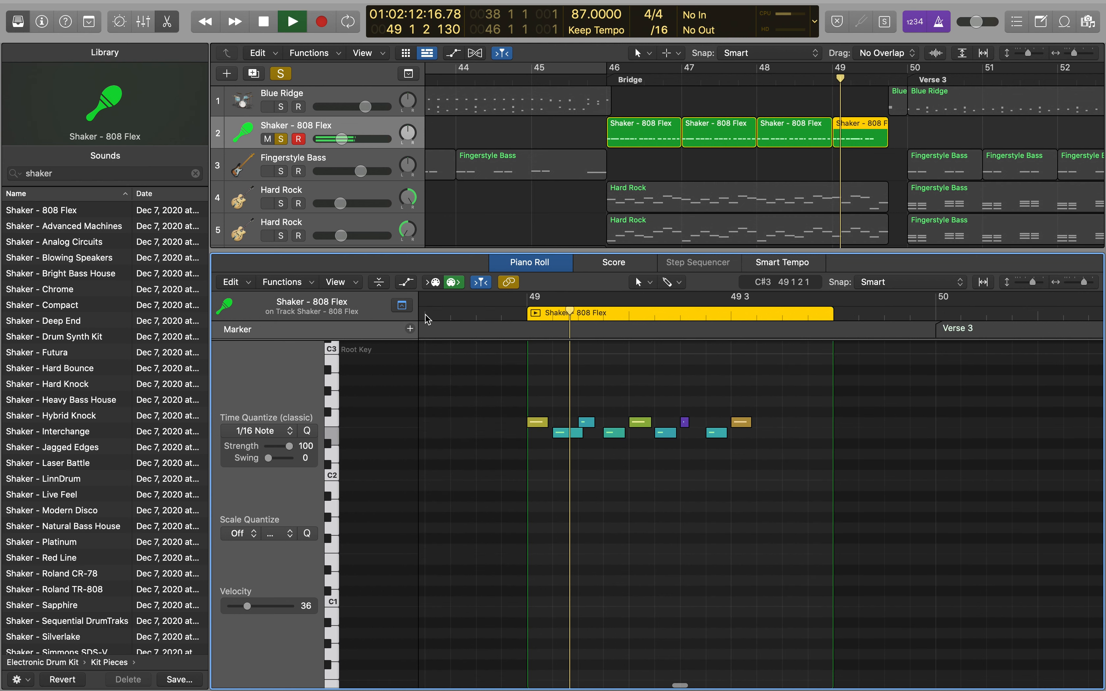
{"action": "key", "text": "space"}
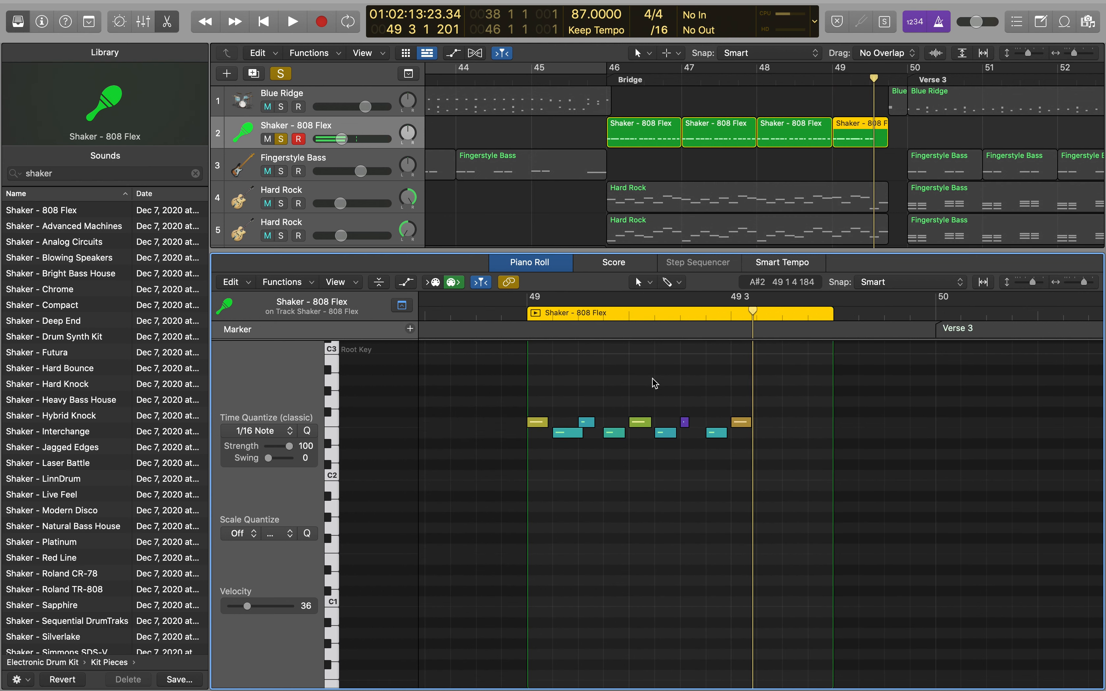
{"action": "left_click", "coordinate": [529, 320]}
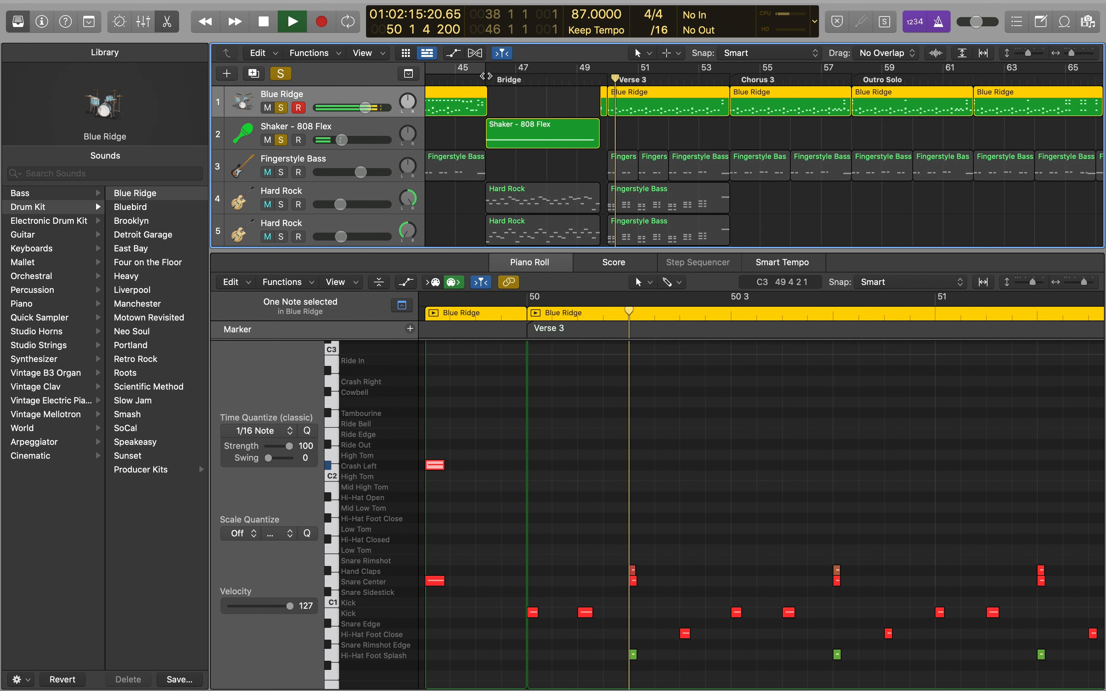
Play the Verse 3 drums from bar 50 to the end of bar 53 and bring up the crash notes on that bar's beat 4
{"action": "left_click", "coordinate": [608, 78]}
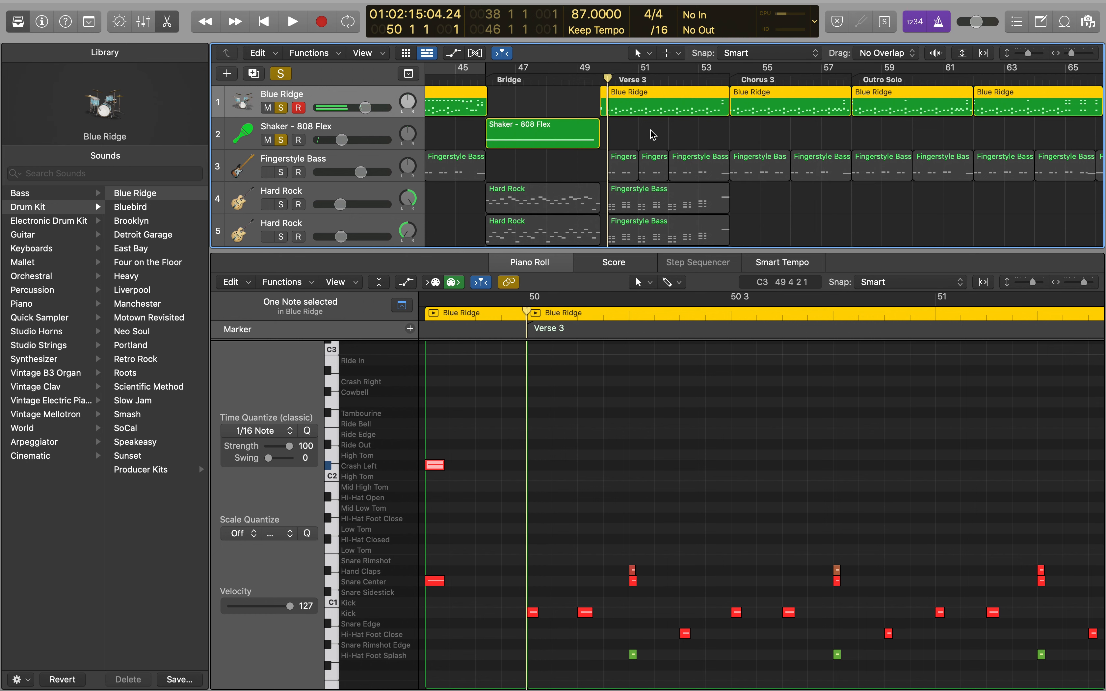
{"action": "scroll", "coordinate": [652, 135], "scroll_direction": "up", "scroll_amount": 10}
{"action": "key", "text": "space"}
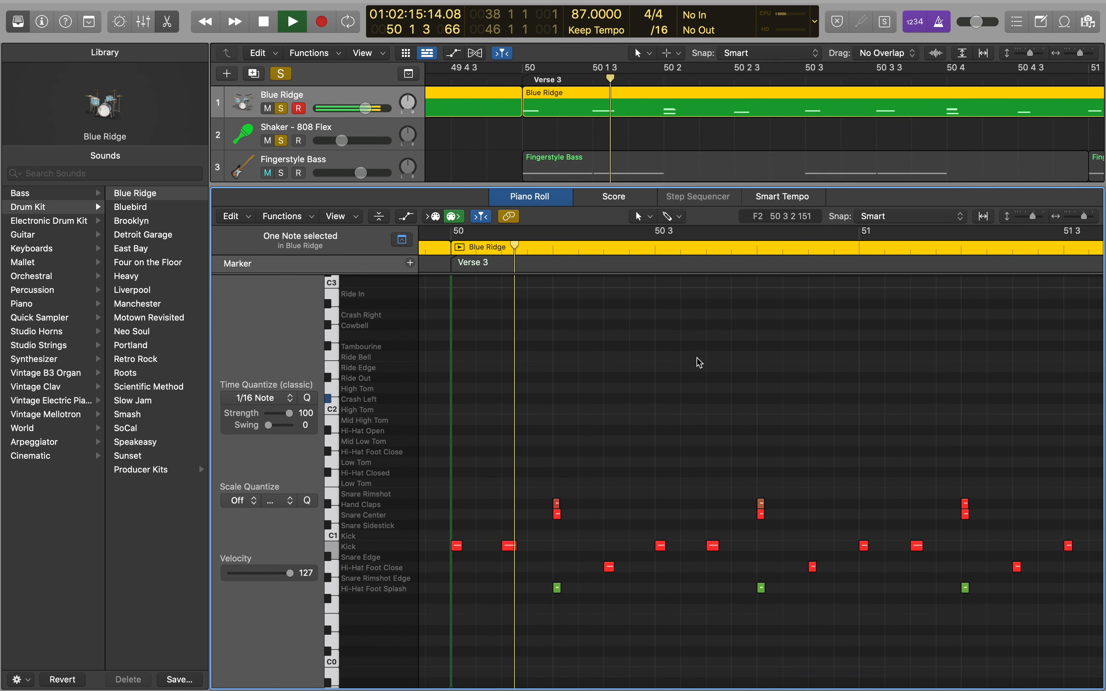
{"action": "scroll", "coordinate": [697, 358], "scroll_direction": "down", "scroll_amount": 4}
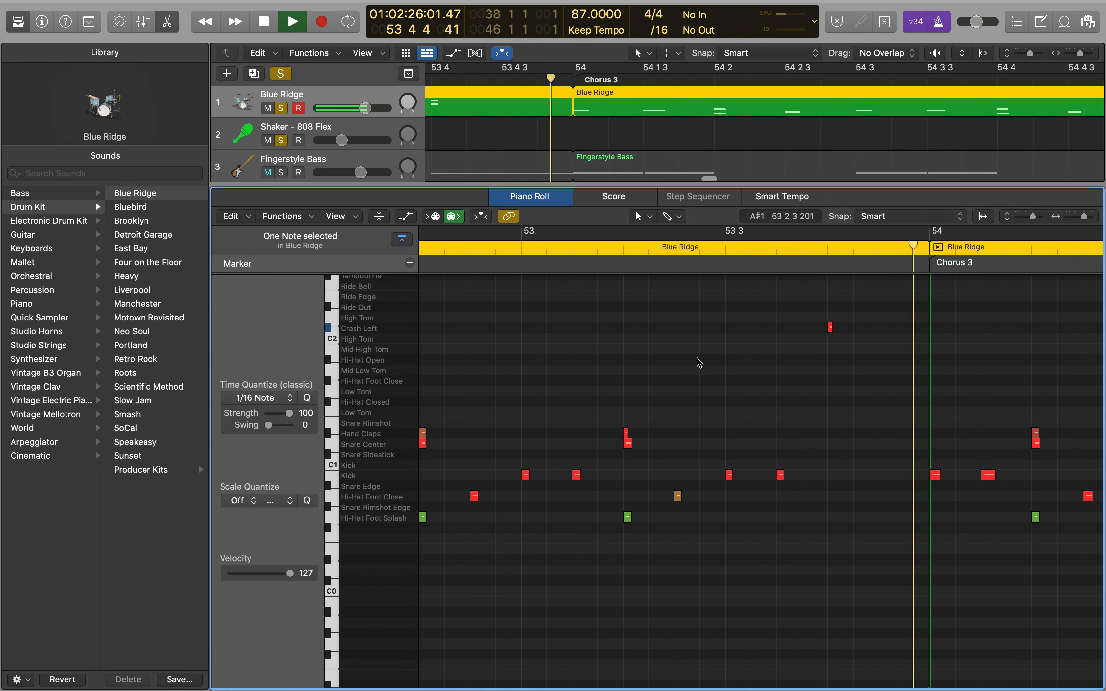
{"action": "key", "text": "space"}
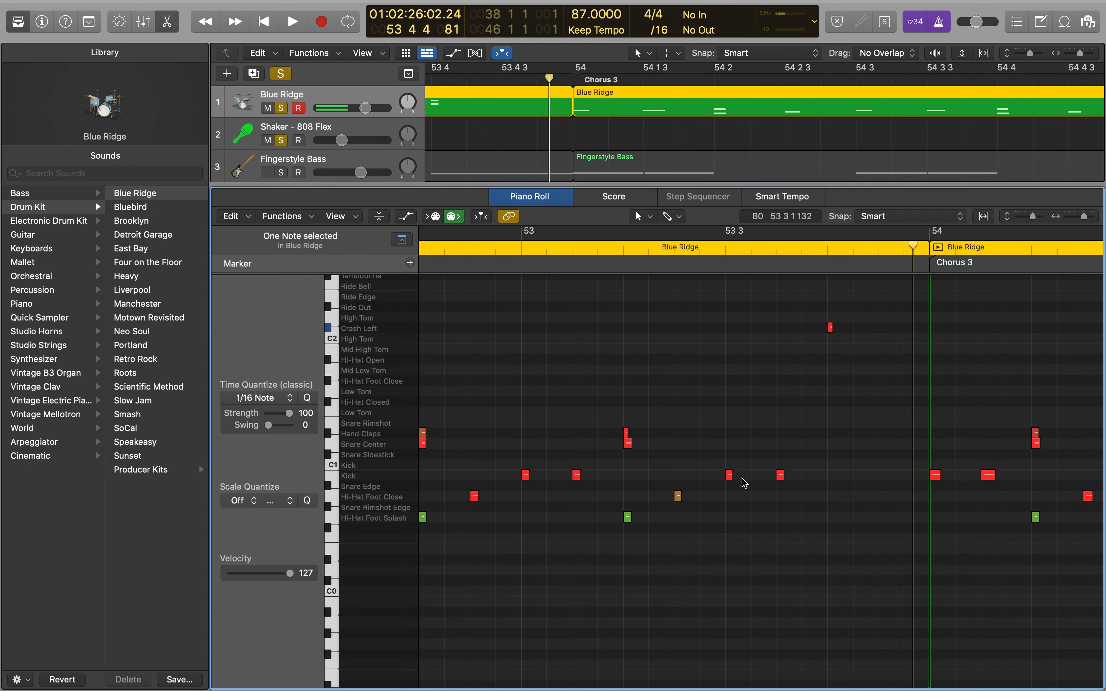
{"action": "scroll", "coordinate": [833, 331], "scroll_direction": "up", "scroll_amount": 5}
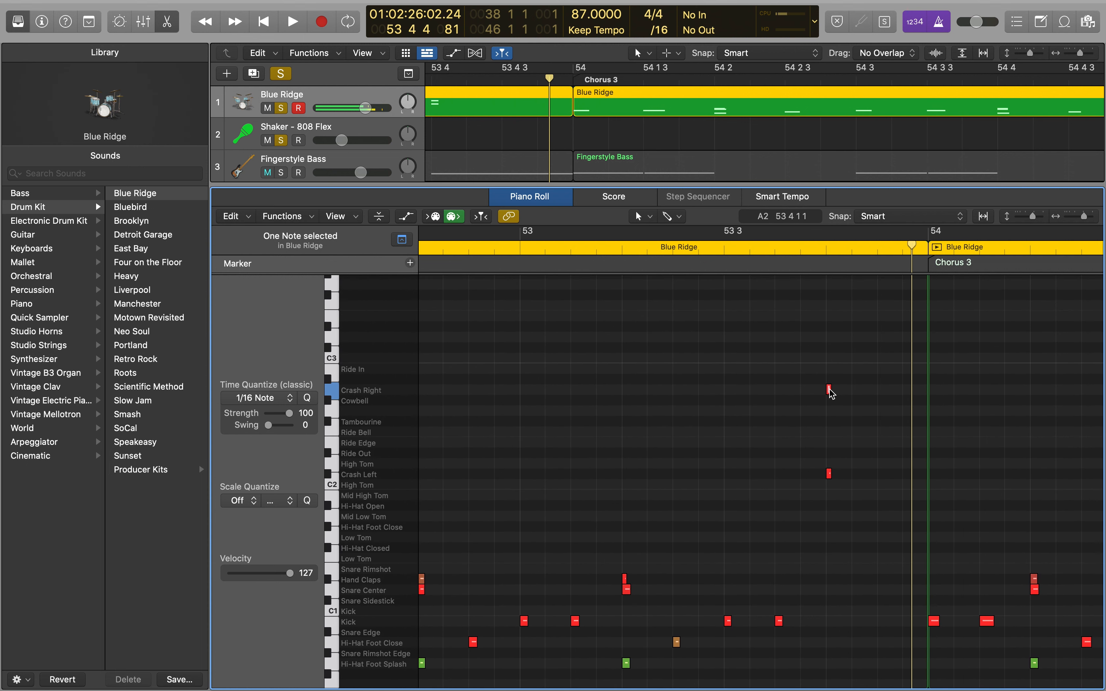
Play the crash hits of bar 53 from beat 3 up to the start of Chorus 3
{"action": "left_click", "coordinate": [724, 251]}
{"action": "key", "text": "space"}
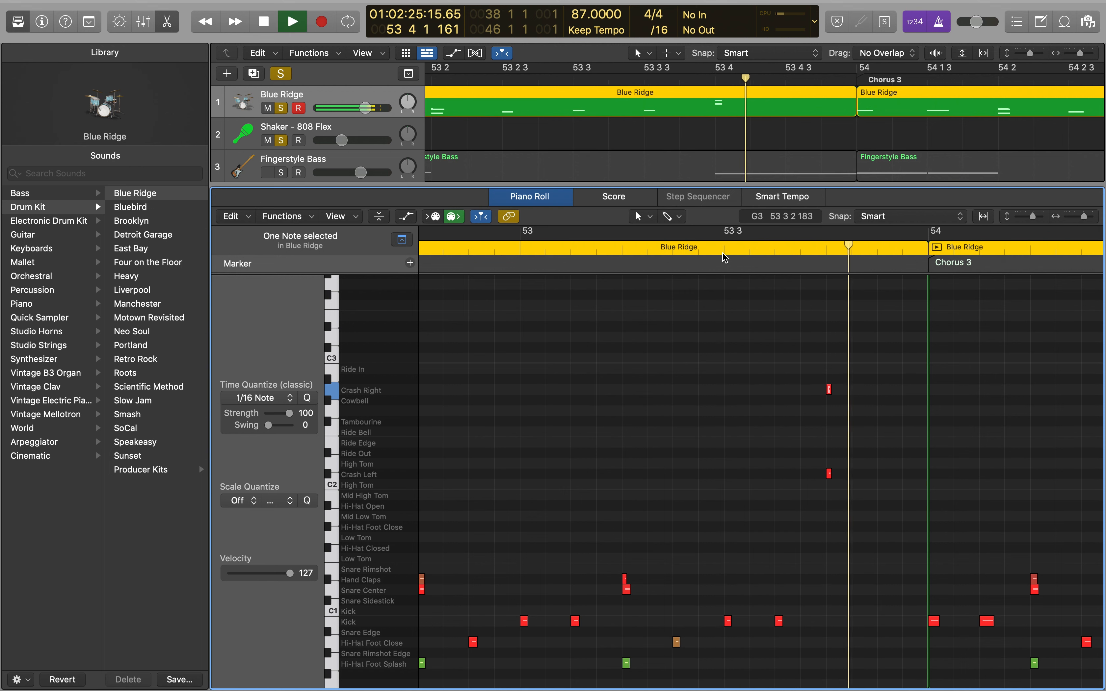
{"action": "key", "text": "space"}
{"action": "scroll", "coordinate": [832, 407], "scroll_direction": "right", "scroll_amount": 8}
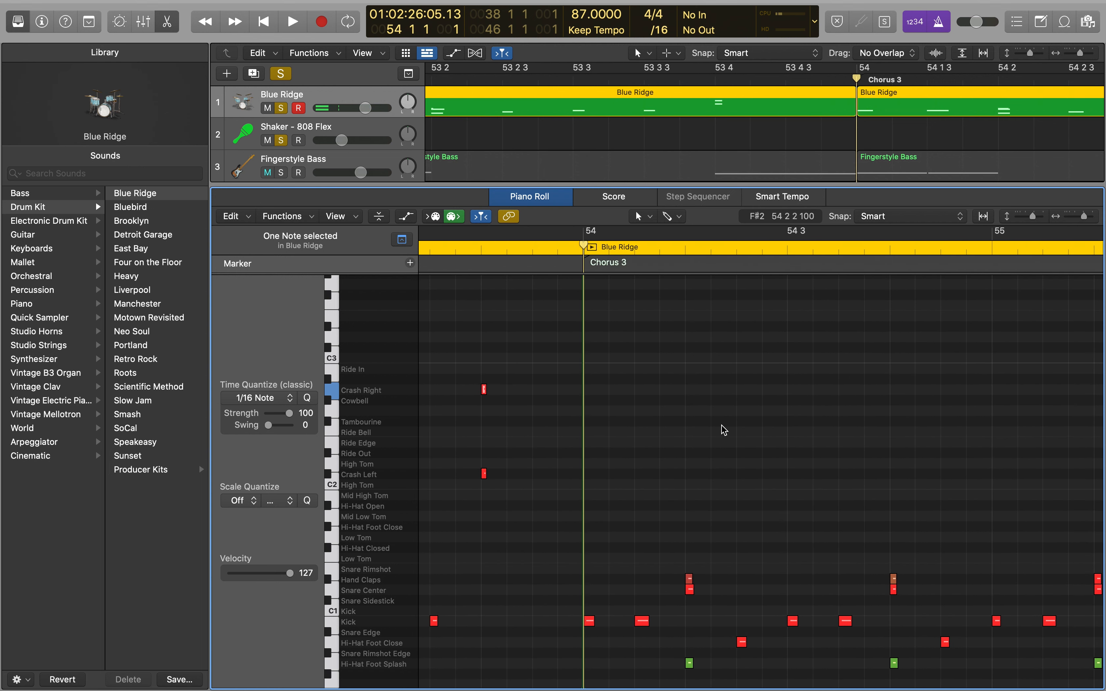
Play the Chorus 3 drums from bar 54 to the end of bar 57, following the pattern into the closing fill
{"action": "scroll", "coordinate": [723, 427], "scroll_direction": "down", "scroll_amount": 5}
{"action": "key", "text": "space"}
{"action": "scroll", "coordinate": [676, 400], "scroll_direction": "right", "scroll_amount": 7}
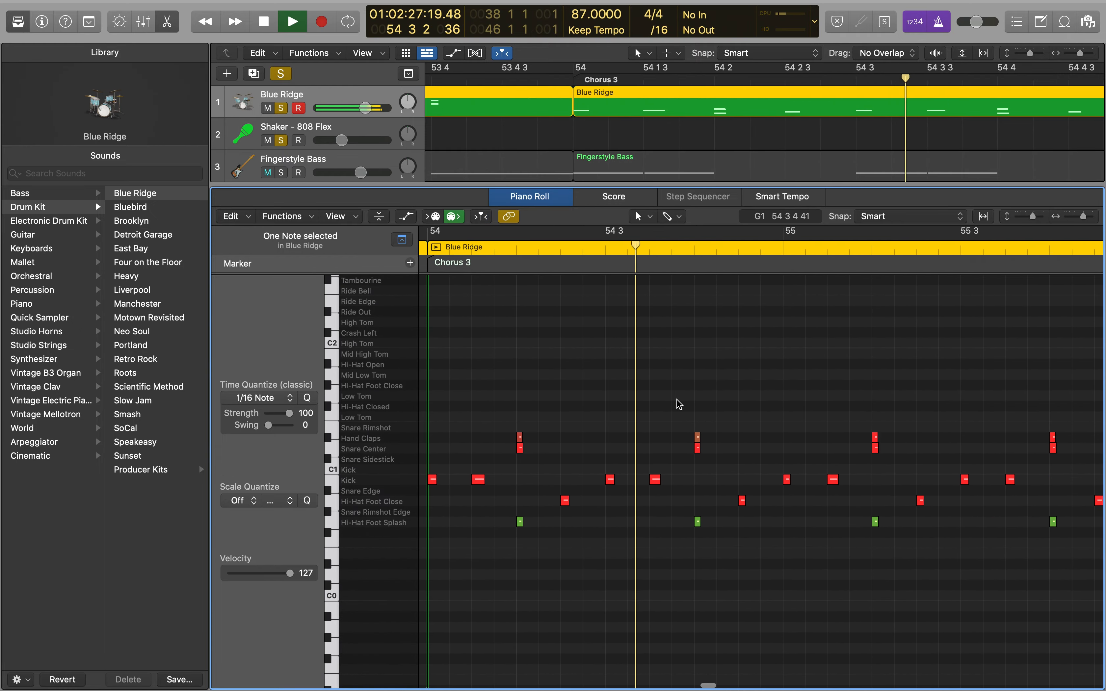
{"action": "scroll", "coordinate": [676, 406], "scroll_direction": "down", "scroll_amount": 5}
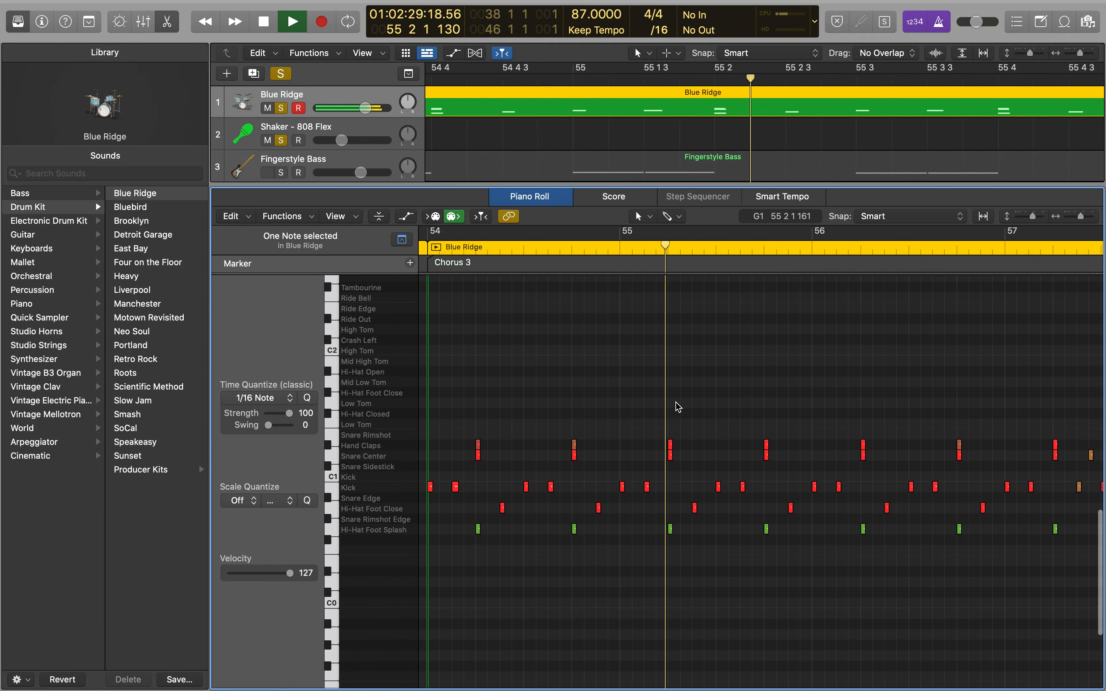
{"action": "scroll", "coordinate": [677, 405], "scroll_direction": "right", "scroll_amount": 3}
{"action": "scroll", "coordinate": [677, 406], "scroll_direction": "right", "scroll_amount": 3}
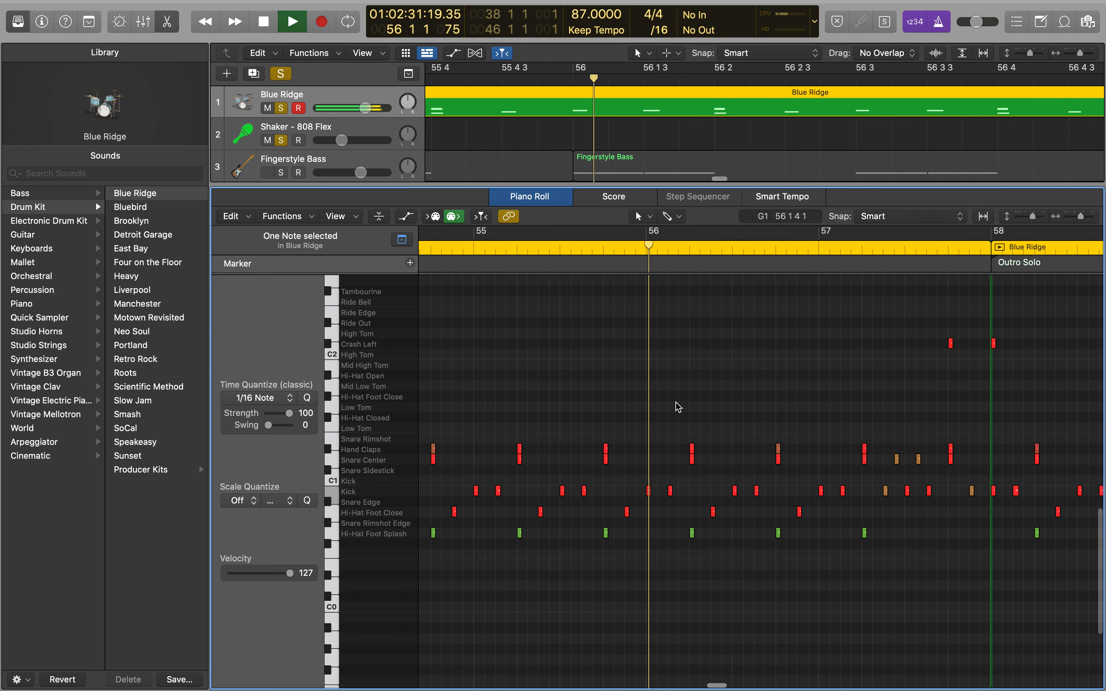
{"action": "scroll", "coordinate": [677, 405], "scroll_direction": "up", "scroll_amount": 1}
{"action": "scroll", "coordinate": [676, 405], "scroll_direction": "up", "scroll_amount": 5}
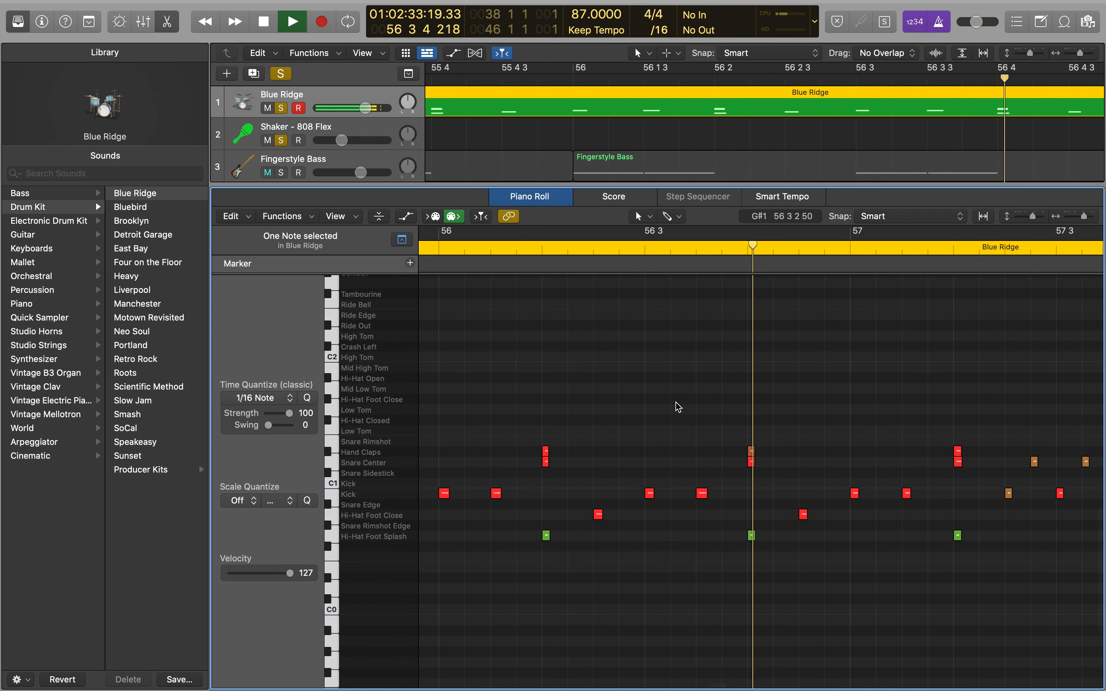
{"action": "scroll", "coordinate": [676, 406], "scroll_direction": "right", "scroll_amount": 7}
{"action": "scroll", "coordinate": [678, 406], "scroll_direction": "right", "scroll_amount": 1}
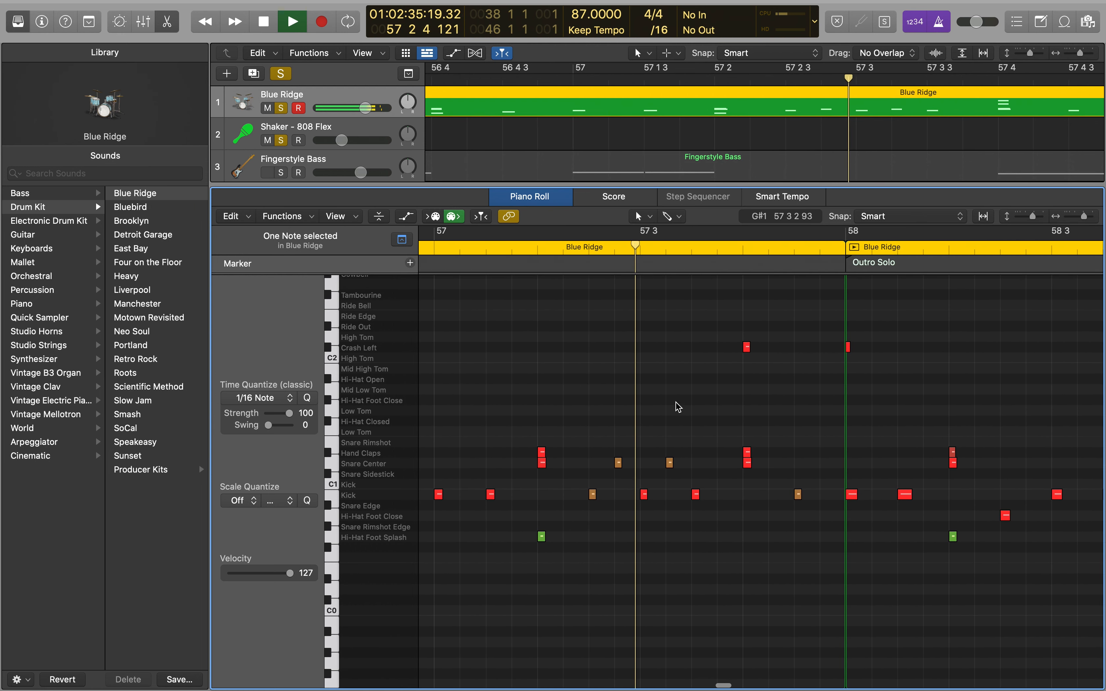
{"action": "key", "text": "space"}
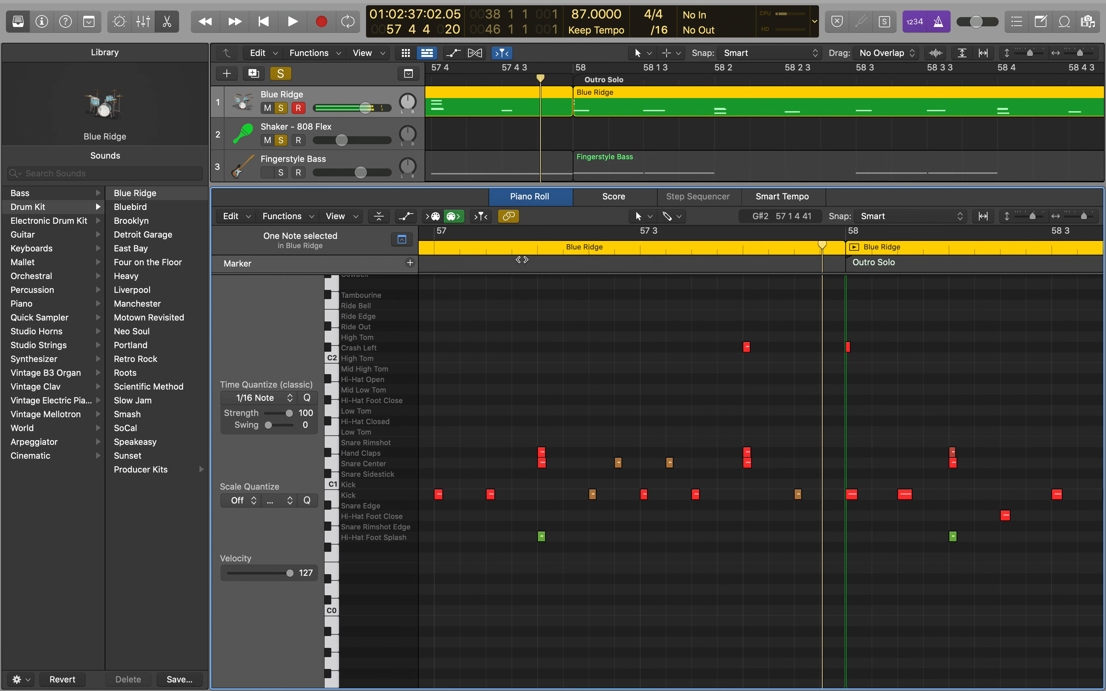
Replay the Chorus 3 closing fill from beat 2 of bar 57
{"action": "left_click", "coordinate": [537, 248]}
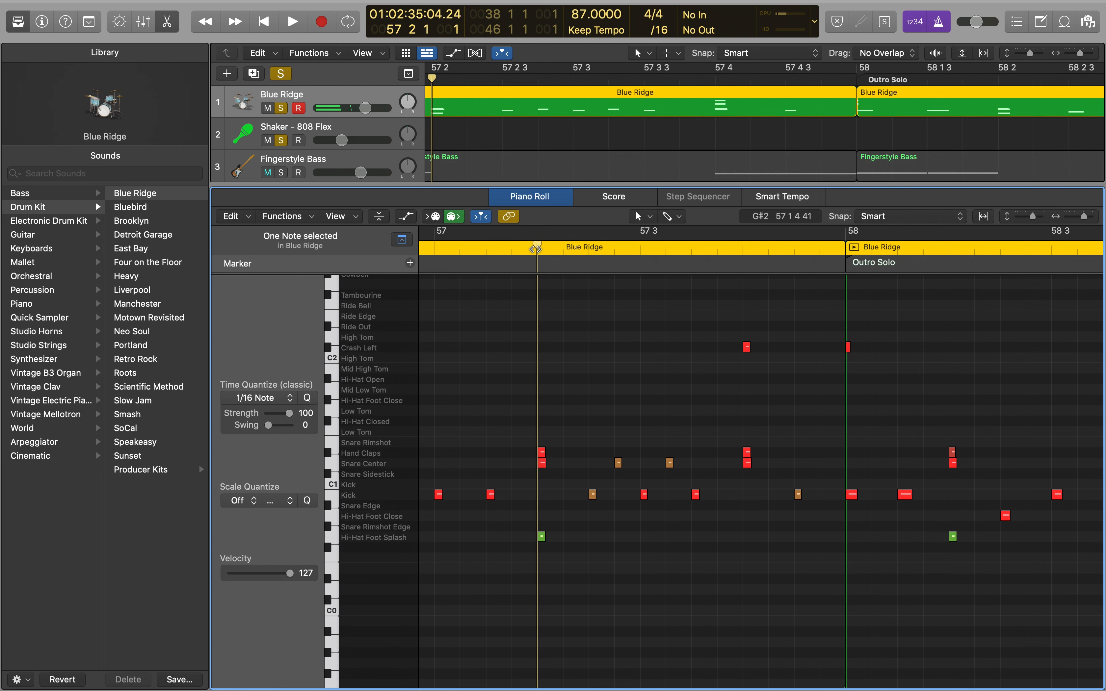
{"action": "key", "text": "space"}
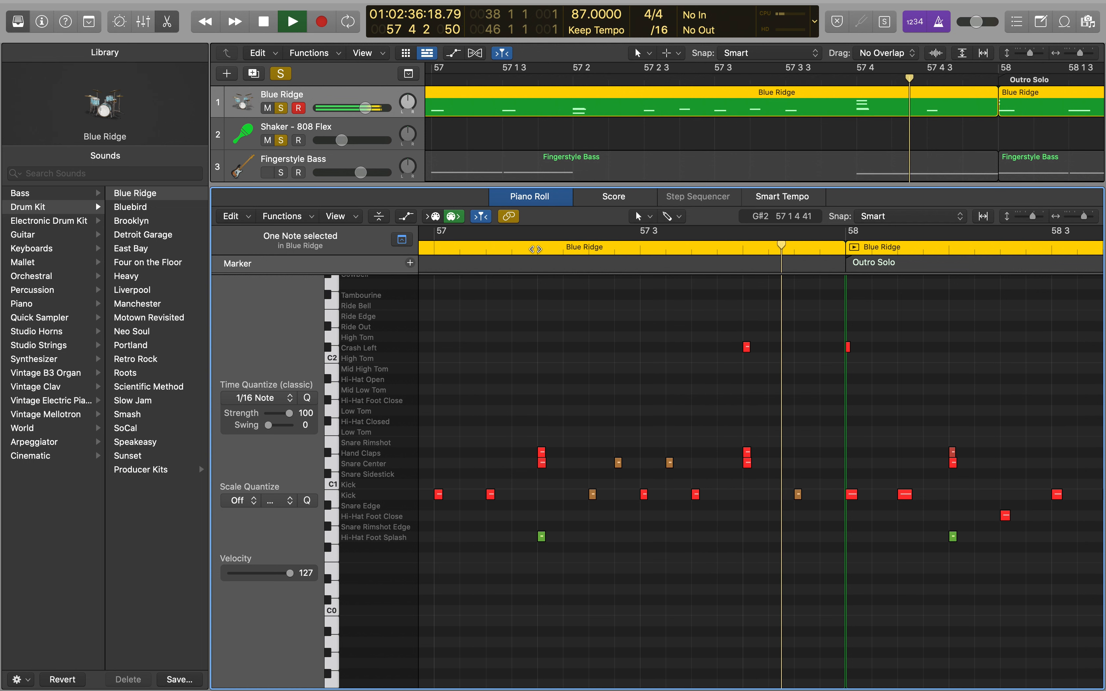
{"action": "key", "text": "space"}
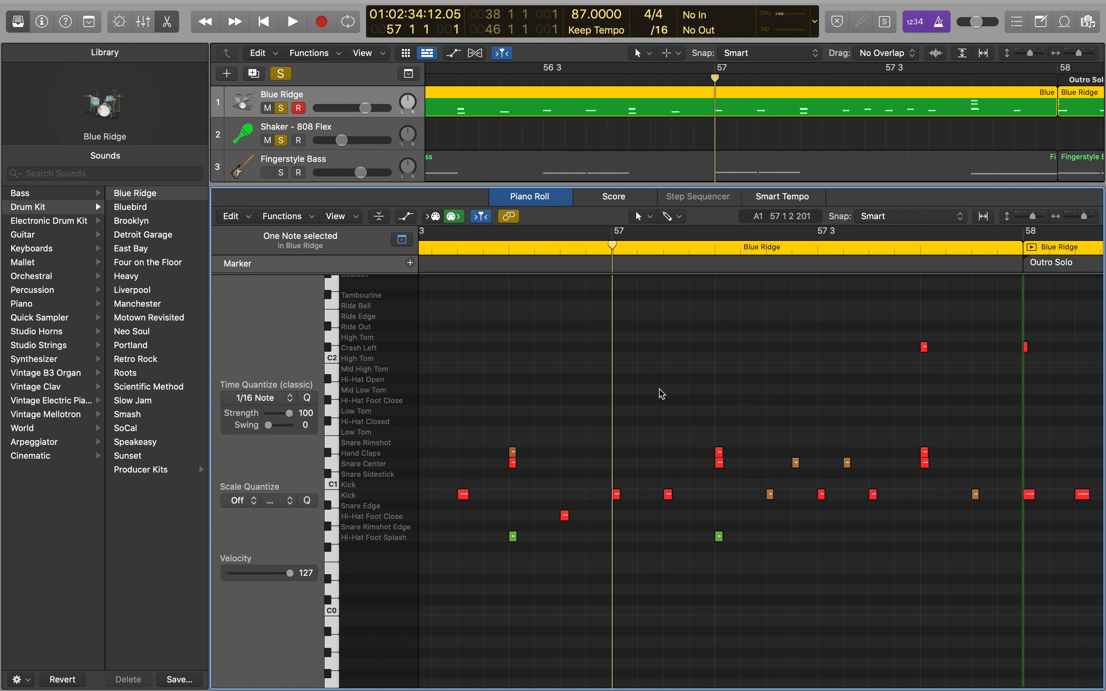
Audition the Hi-Hat Foot Splash note on beat 2 of bar 57 and play the bar from its start past that beat
{"action": "left_click", "coordinate": [718, 535]}
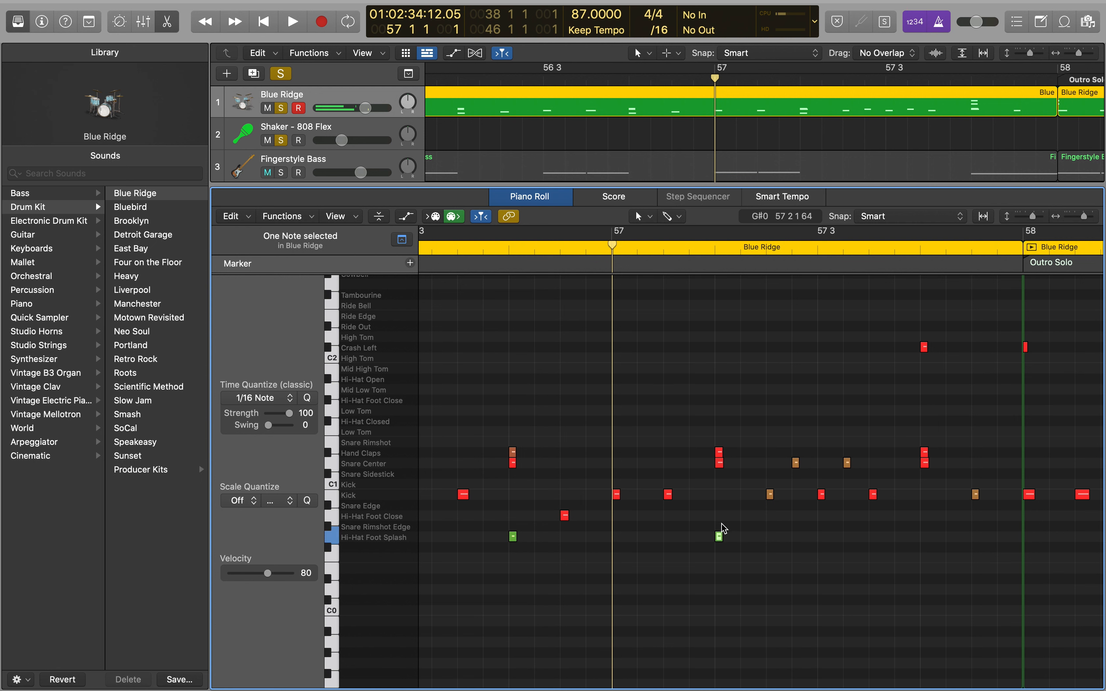
{"action": "mouse_move", "coordinate": [720, 467]}
{"action": "key", "text": "space"}
{"action": "key", "text": "space"}
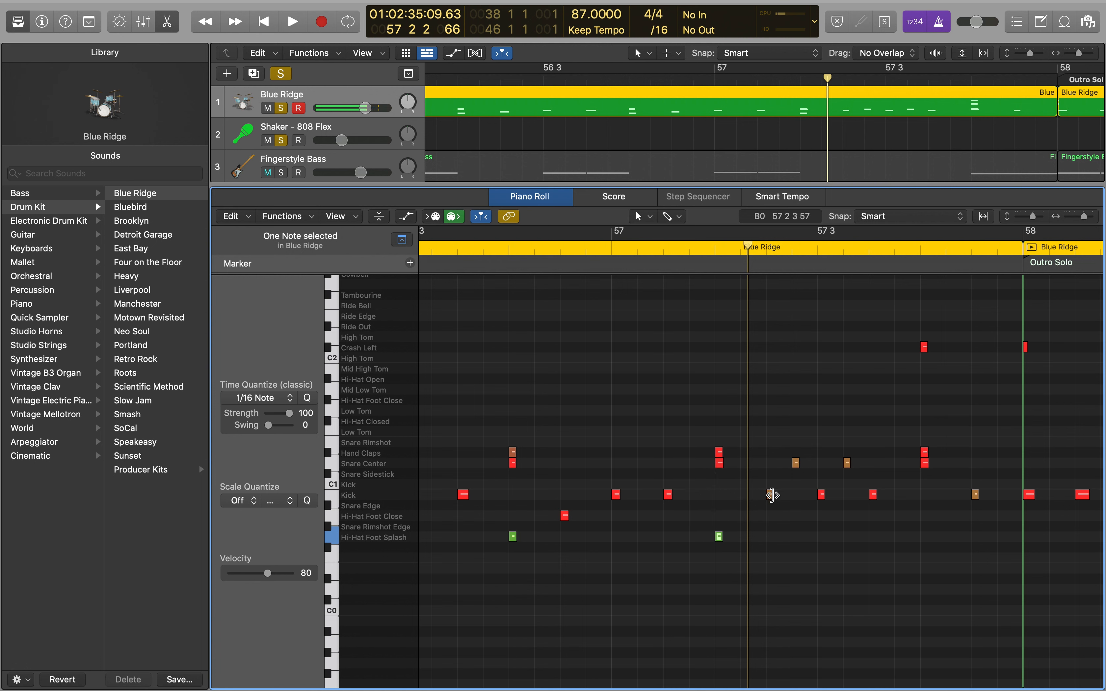
Audition the bar 57 fill notes one by one: the alternating kick and snare hits, ending with the Crash Left on beat 4
{"action": "left_click", "coordinate": [769, 494]}
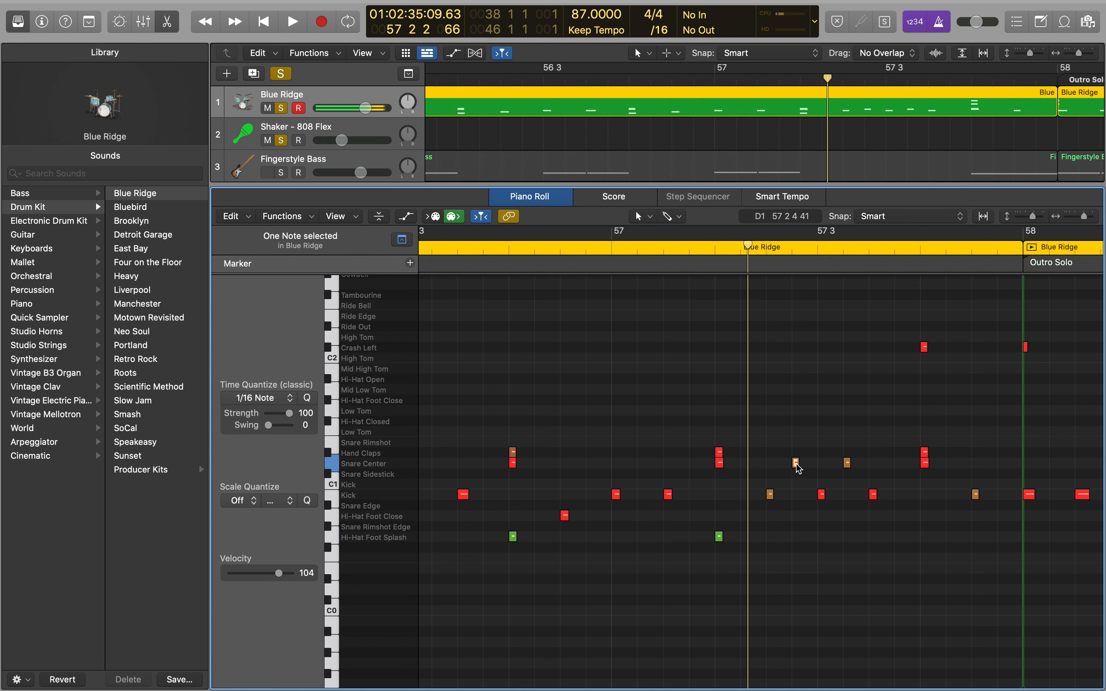
{"action": "left_click", "coordinate": [821, 495]}
{"action": "left_click", "coordinate": [847, 463]}
{"action": "left_click", "coordinate": [873, 494]}
{"action": "left_click", "coordinate": [926, 359]}
{"action": "left_click", "coordinate": [924, 348]}
Place the playhead at the start of the Outro Solo at bar 58 and play its opening crash hits
{"action": "scroll", "coordinate": [850, 466], "scroll_direction": "up", "scroll_amount": 4}
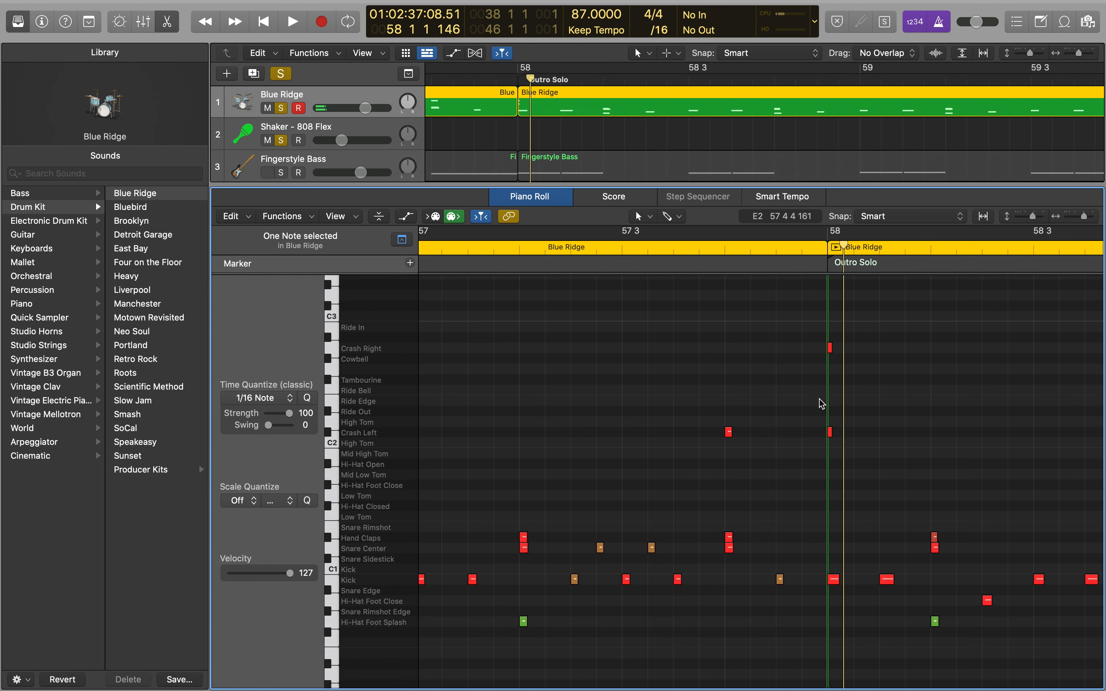
{"action": "scroll", "coordinate": [846, 538], "scroll_direction": "right", "scroll_amount": 5}
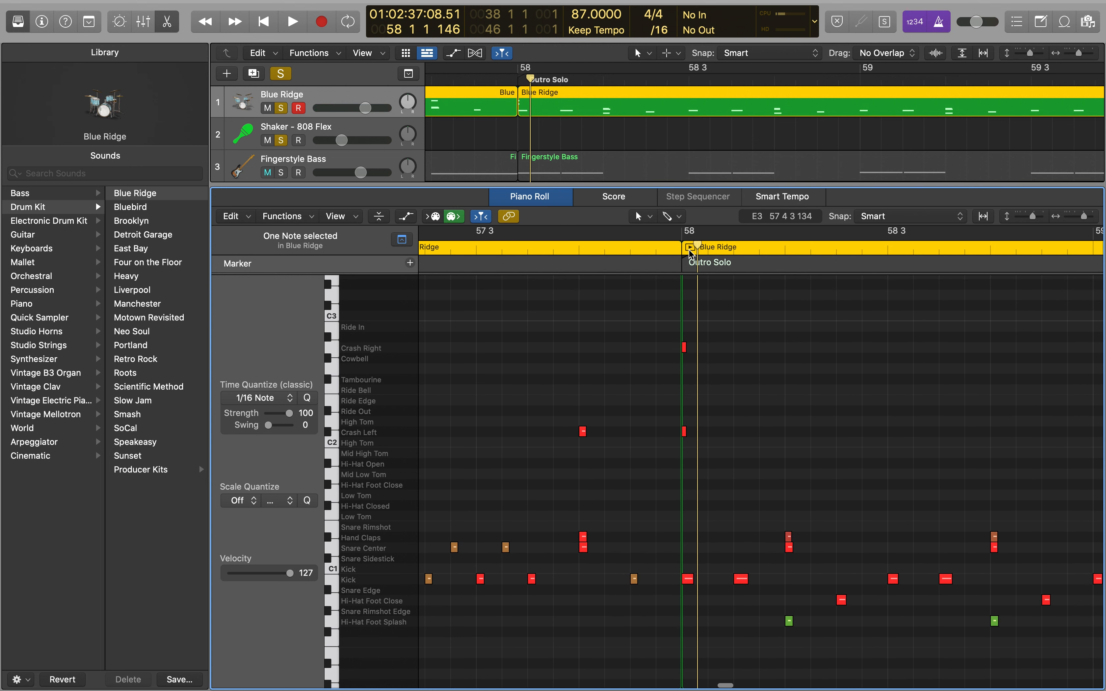
{"action": "left_click_drag", "start_coordinate": [698, 245], "coordinate": [681, 244]}
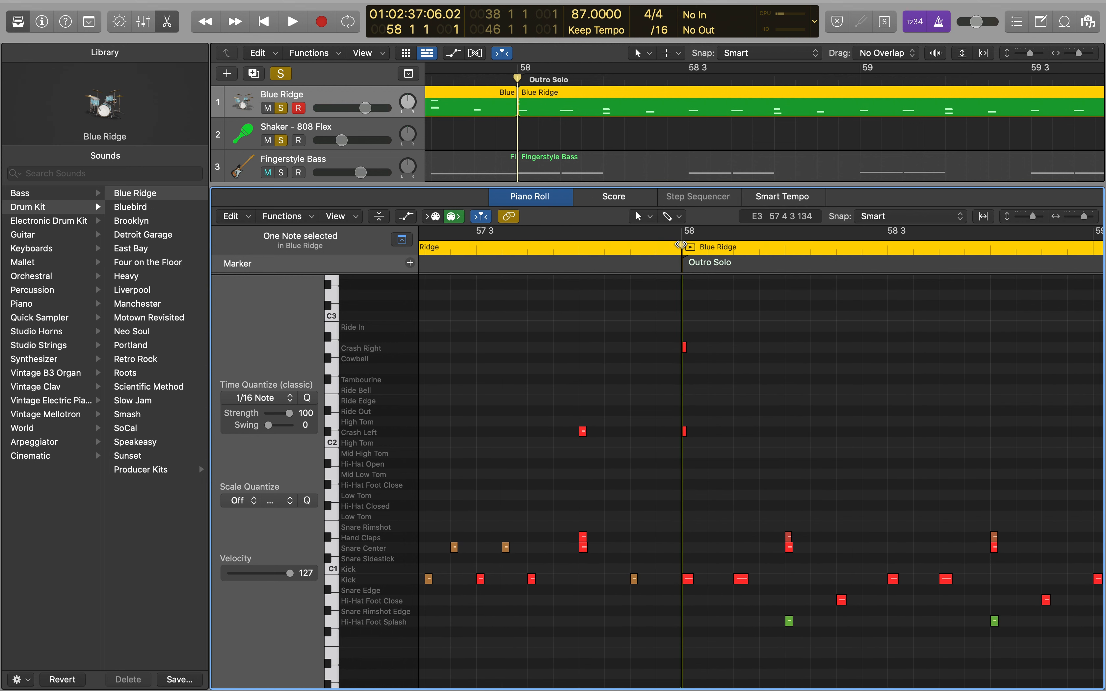
{"action": "scroll", "coordinate": [684, 466], "scroll_direction": "right", "scroll_amount": 5}
{"action": "key", "text": "space"}
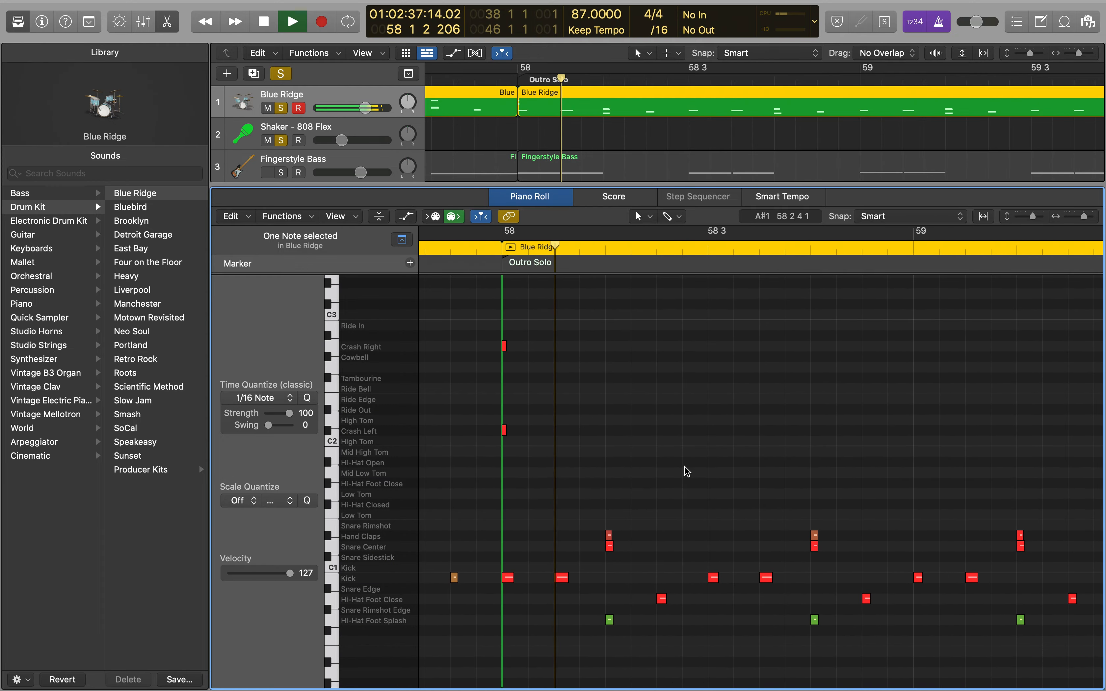
{"action": "key", "text": "space"}
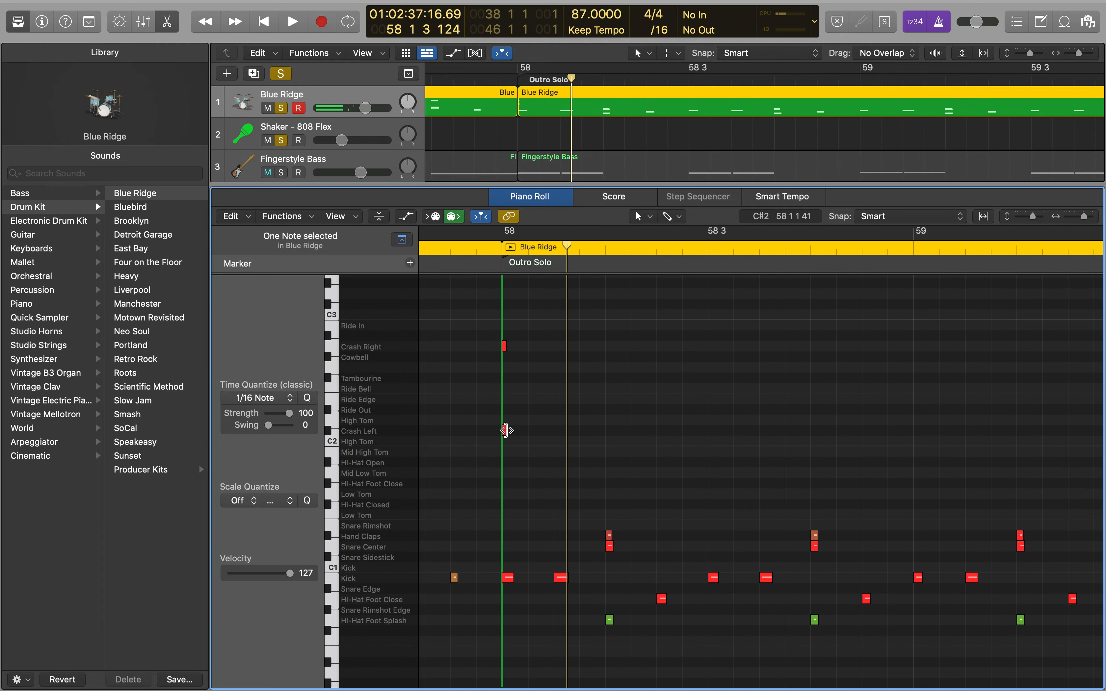
Play the Outro Solo drums from the start of bar 58 to beat 4 of bar 59
{"action": "left_click", "coordinate": [503, 251]}
{"action": "key", "text": "space"}
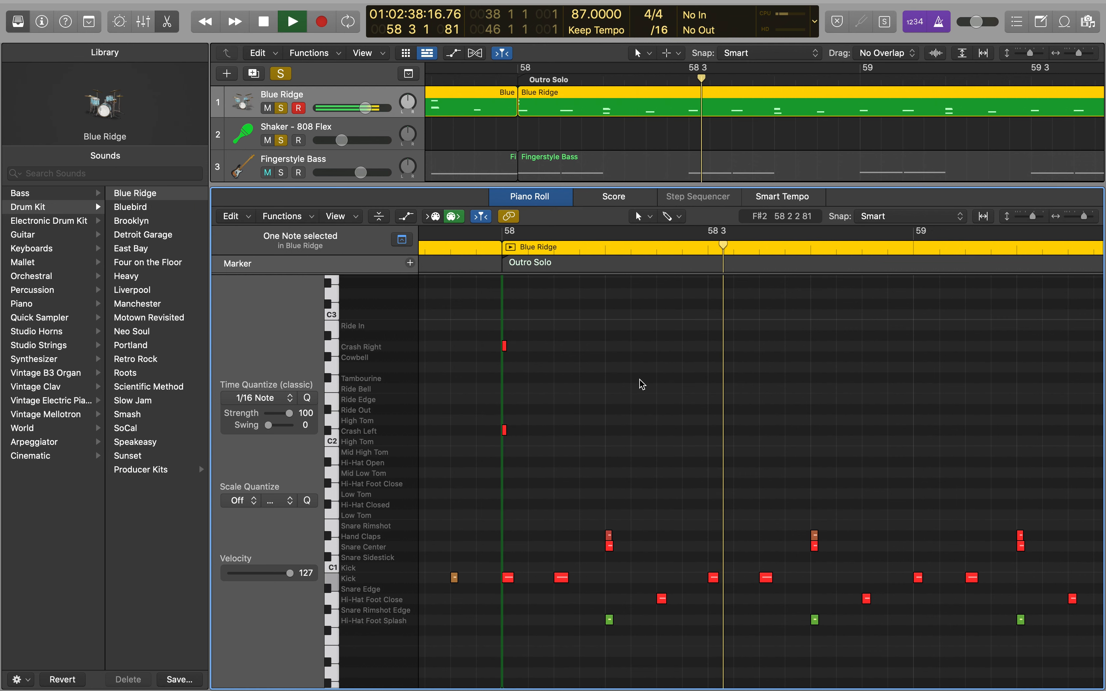
{"action": "scroll", "coordinate": [642, 384], "scroll_direction": "down", "scroll_amount": 3}
{"action": "scroll", "coordinate": [642, 384], "scroll_direction": "up", "scroll_amount": 4}
{"action": "key", "text": "space"}
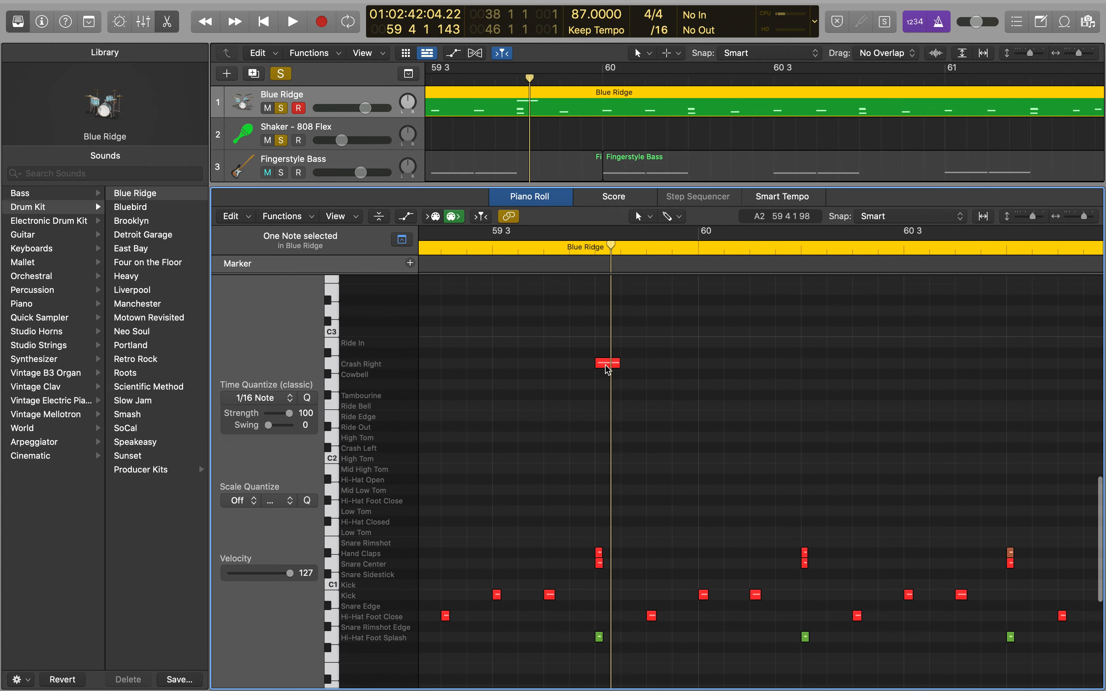
Audition the Crash Right note on beat 4 of bar 59 and play from there to the end of bar 61
{"action": "left_click", "coordinate": [605, 366]}
{"action": "scroll", "coordinate": [605, 366], "scroll_direction": "up", "scroll_amount": 9}
{"action": "scroll", "coordinate": [605, 366], "scroll_direction": "down", "scroll_amount": 9}
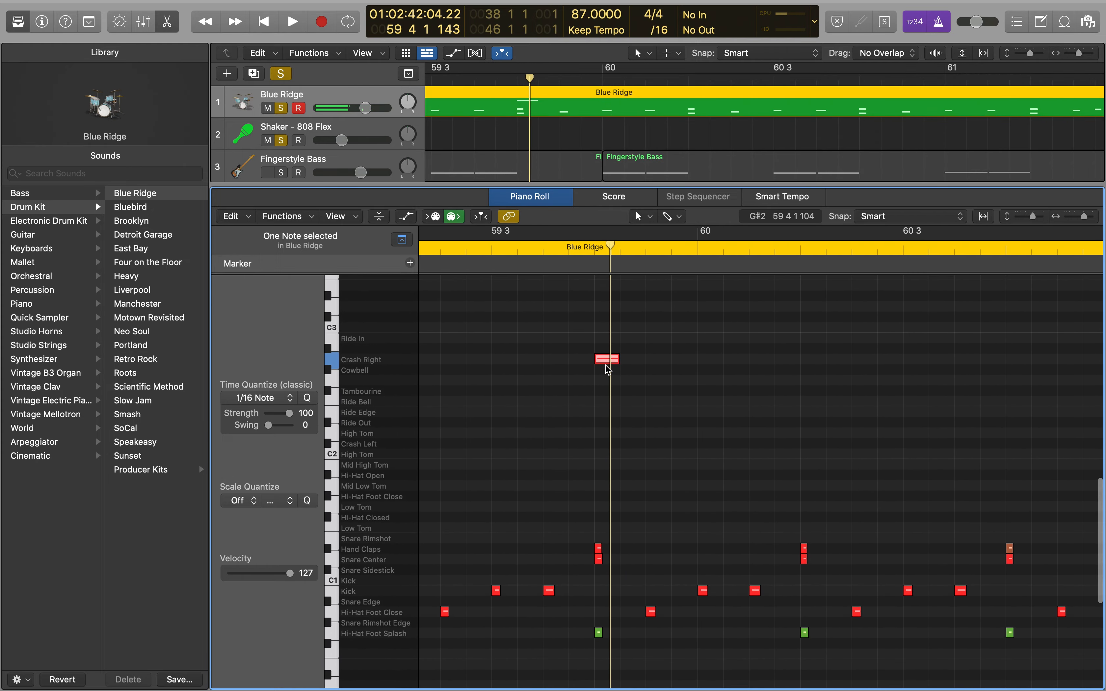
{"action": "scroll", "coordinate": [608, 366], "scroll_direction": "left", "scroll_amount": 3}
{"action": "left_click", "coordinate": [565, 252]}
{"action": "key", "text": "space"}
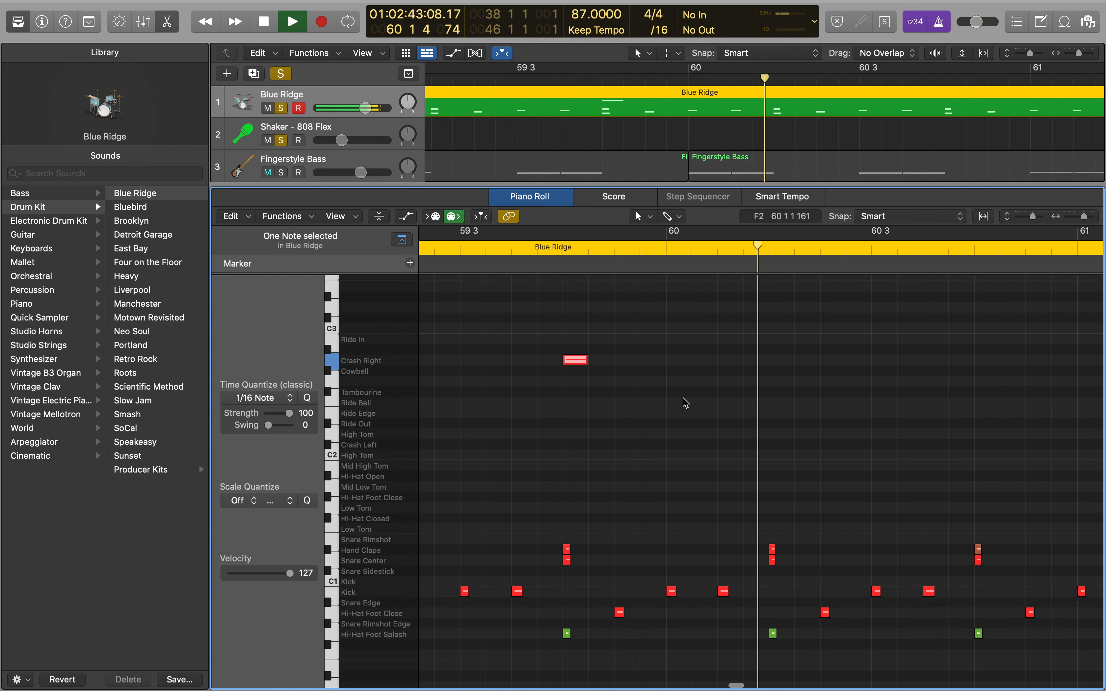
{"action": "scroll", "coordinate": [685, 403], "scroll_direction": "down", "scroll_amount": 3}
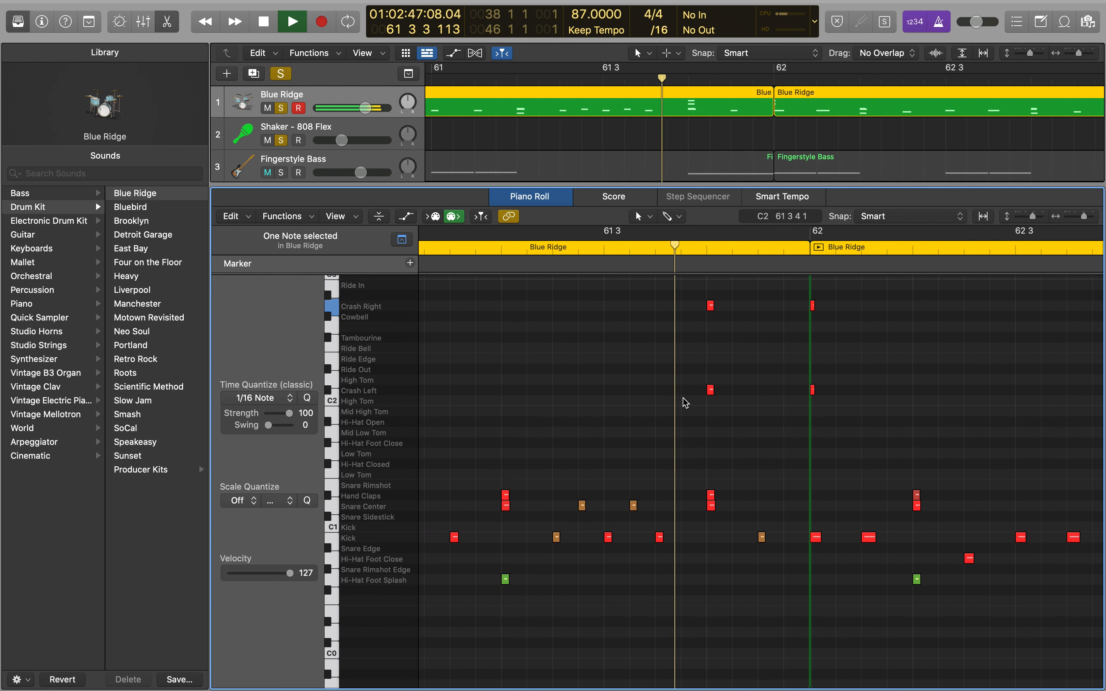
{"action": "key", "text": "space"}
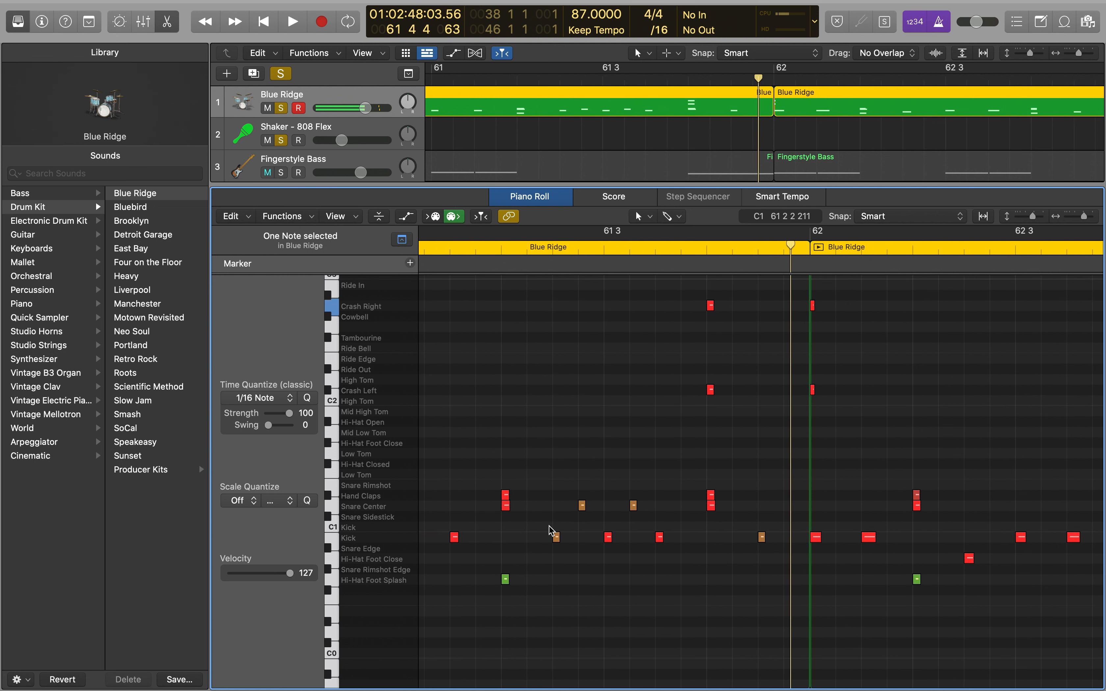
Replay the fill from beat 2 of bar 61 through the crashes into beat 3 of bar 62
{"action": "scroll", "coordinate": [549, 527], "scroll_direction": "up", "scroll_amount": 2}
{"action": "scroll", "coordinate": [714, 349], "scroll_direction": "right", "scroll_amount": 2}
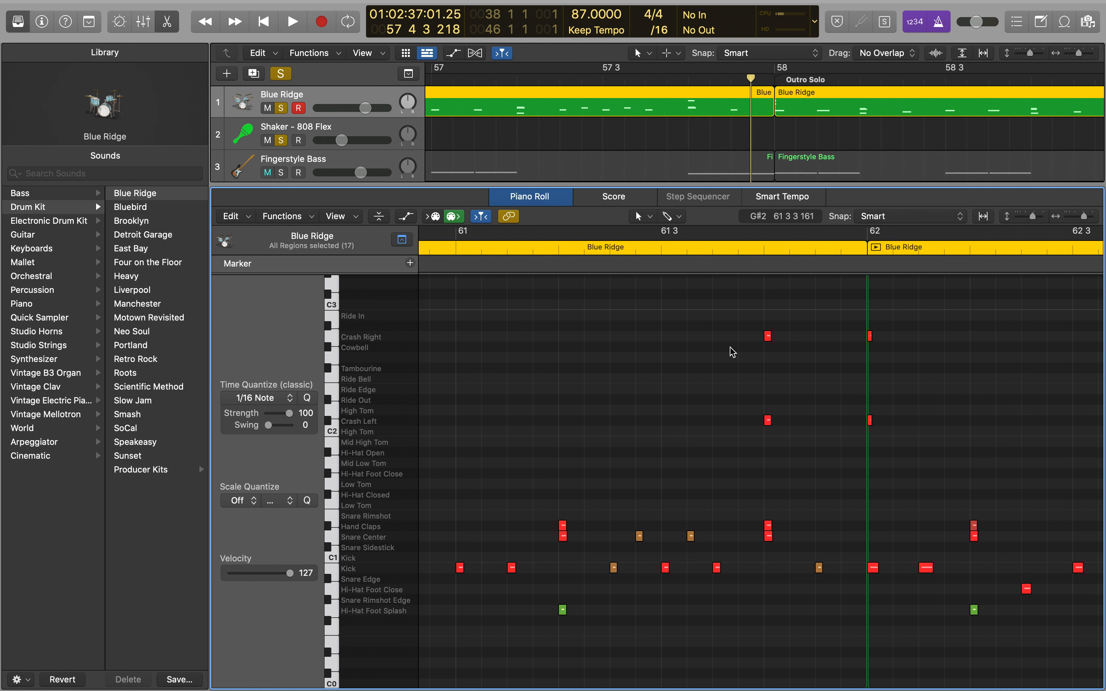
{"action": "left_click", "coordinate": [557, 257]}
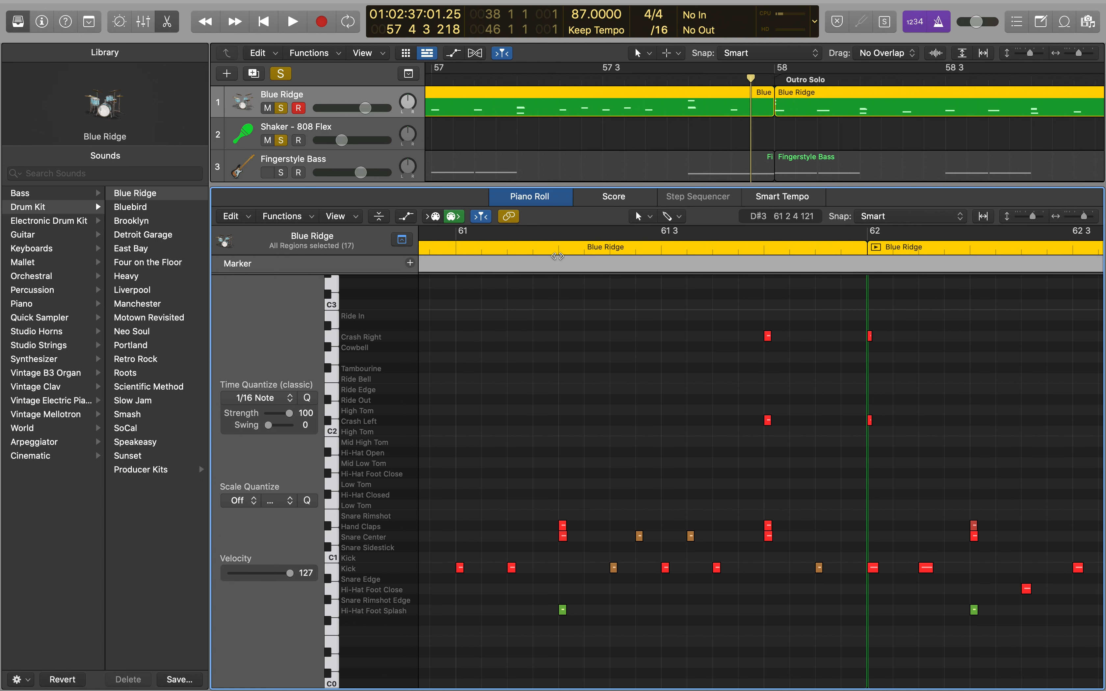
{"action": "double_click", "coordinate": [557, 247]}
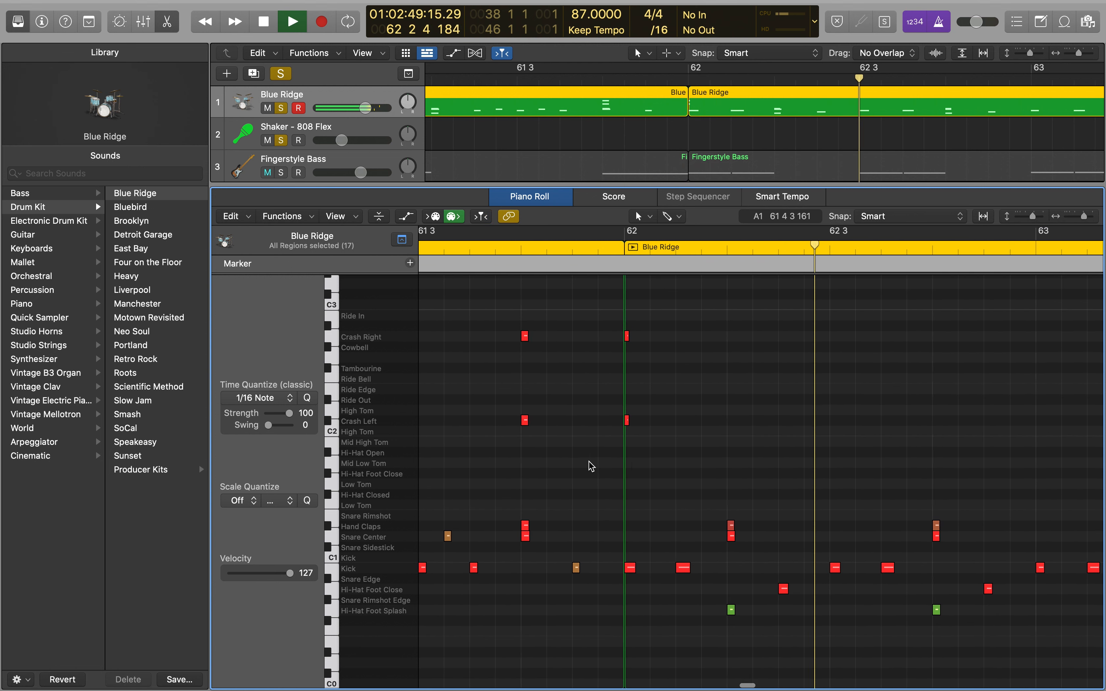
{"action": "key", "text": "space"}
Play the Outro Solo drums from the start of bar 62 to the start of bar 64
{"action": "scroll", "coordinate": [501, 444], "scroll_direction": "left", "scroll_amount": 5}
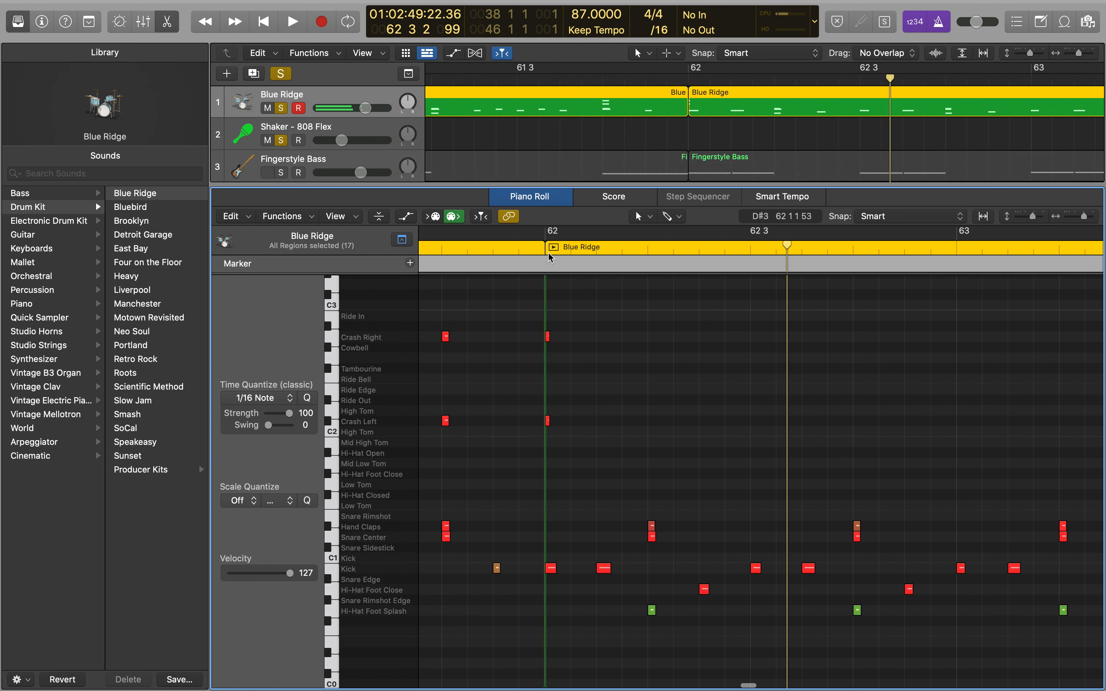
{"action": "key", "text": "space"}
{"action": "key", "text": "space"}
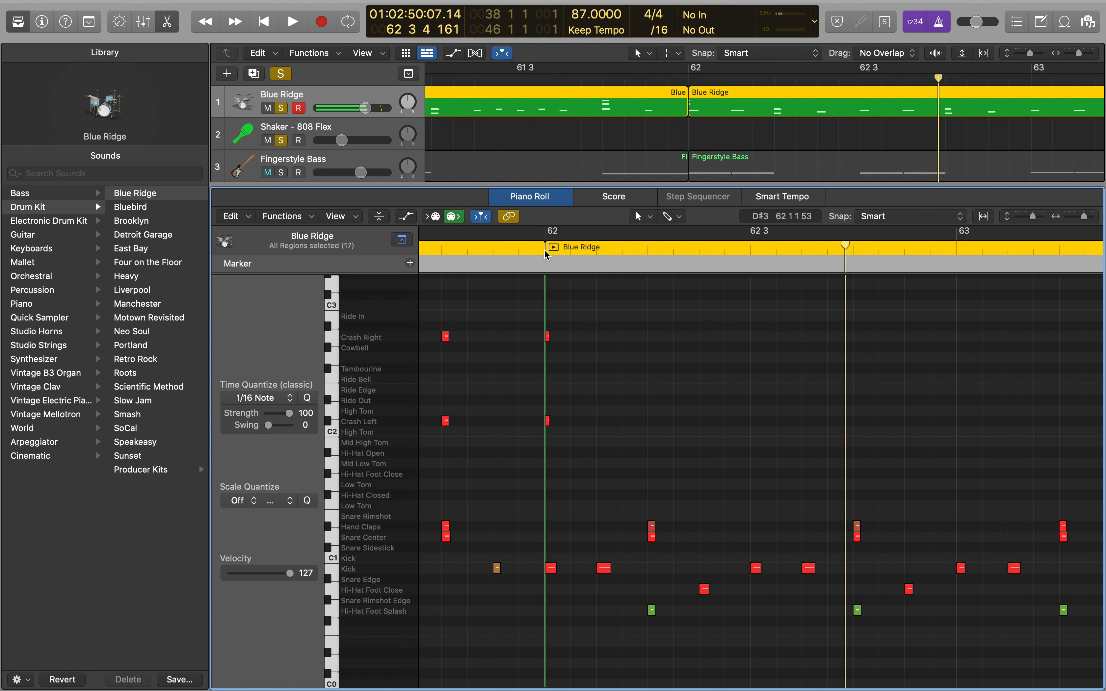
{"action": "left_click", "coordinate": [547, 254]}
{"action": "key", "text": "space"}
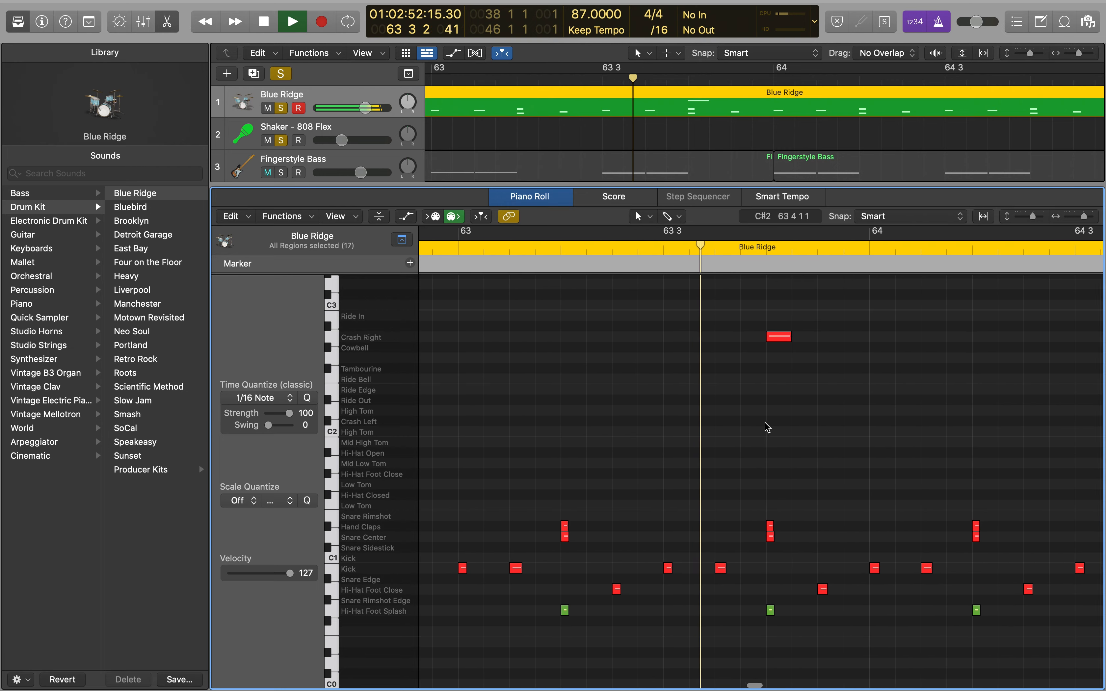
{"action": "key", "text": "space"}
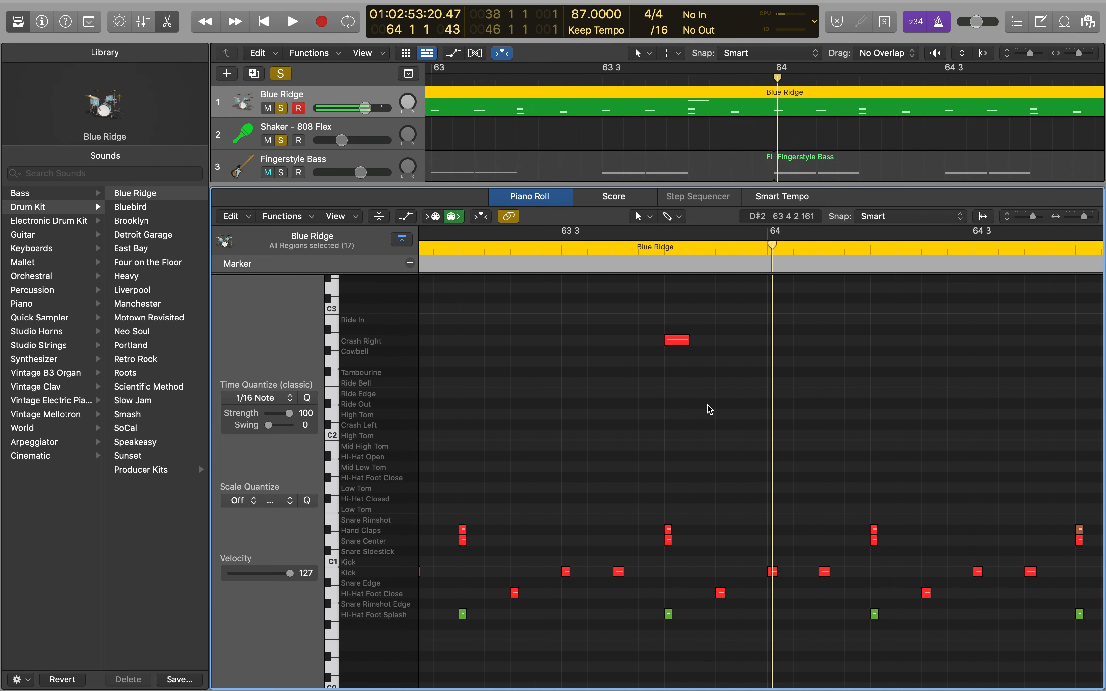
Play the Outro Solo drums from bar 64 through the final crashes in bar 66, and replay the ending from beat 3 of bar 64
{"action": "key", "text": "space"}
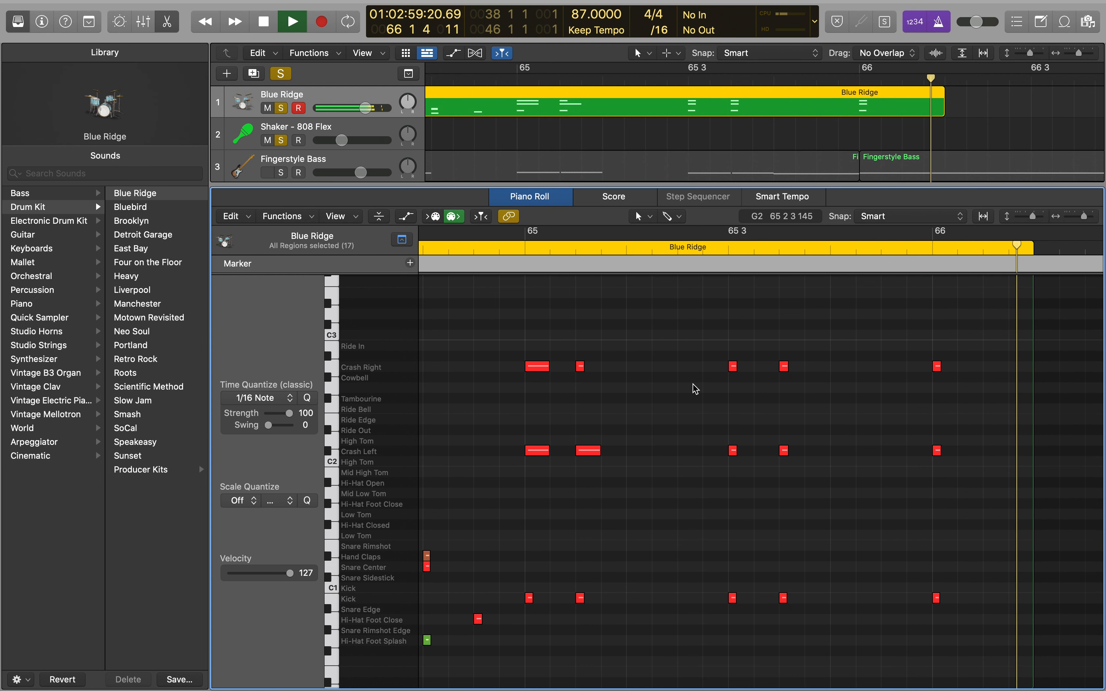
{"action": "key", "text": "space"}
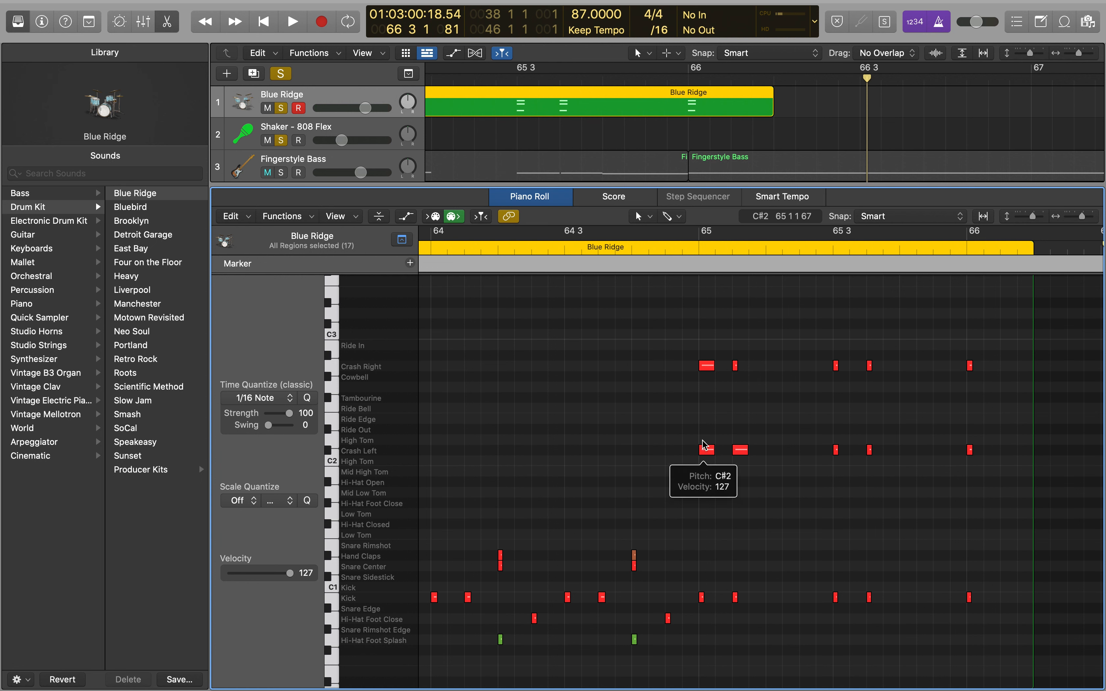
{"action": "double_click", "coordinate": [566, 256]}
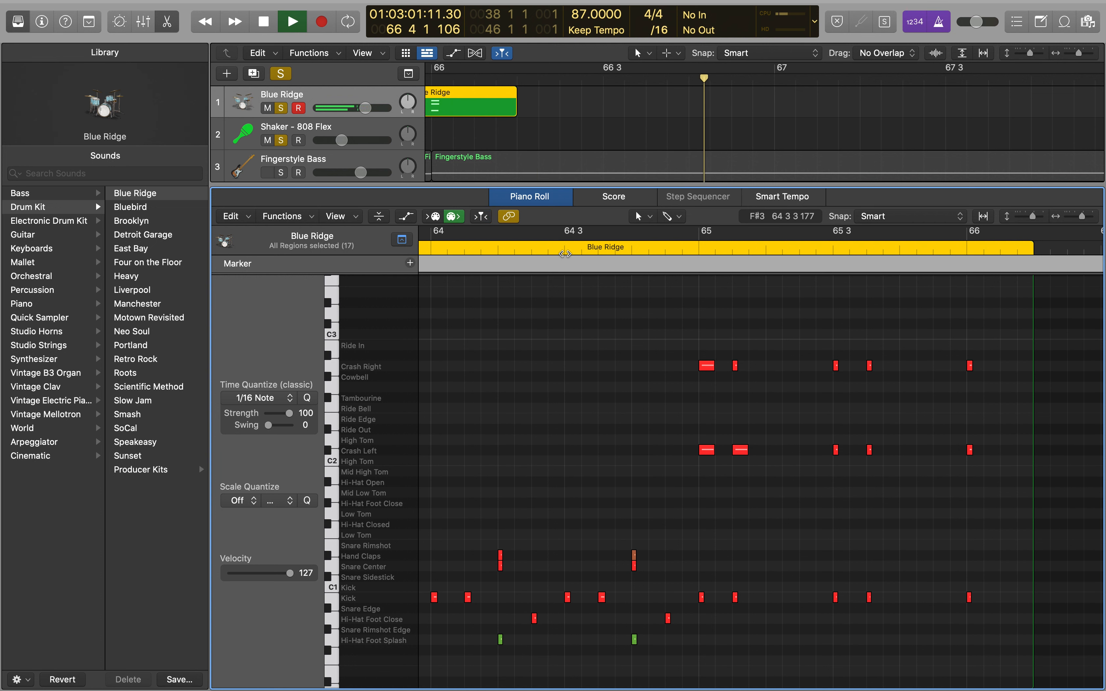
Join all the Blue Ridge drum regions into one continuous region and return the playhead to the start of the song
{"action": "key", "text": "z"}
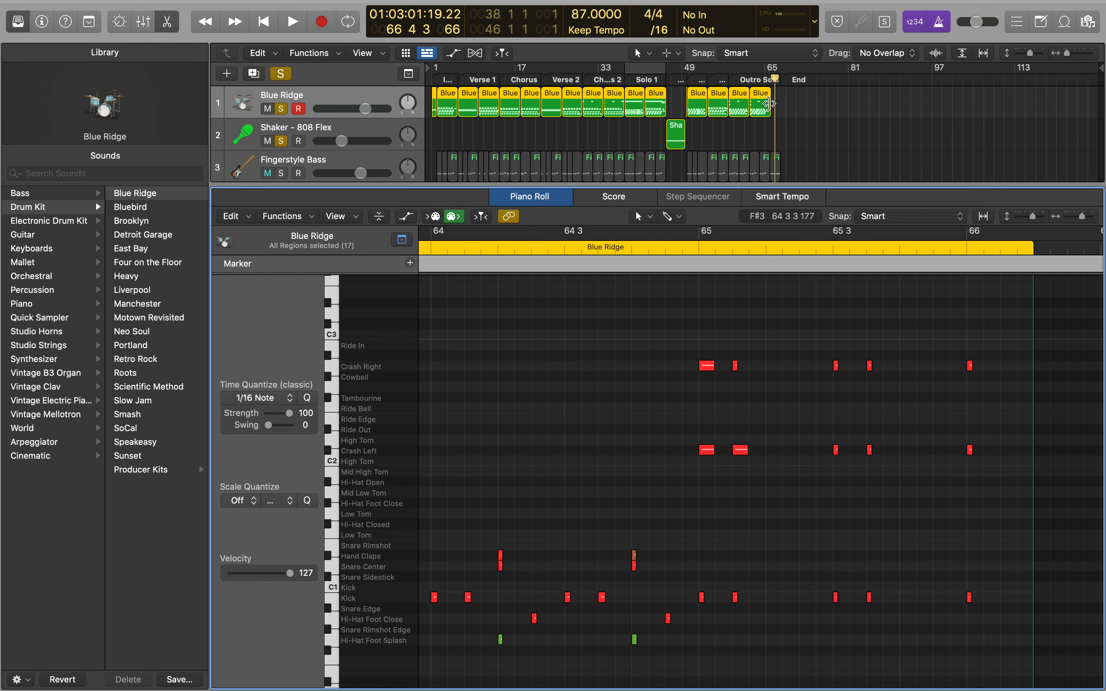
{"action": "key", "text": "super+j"}
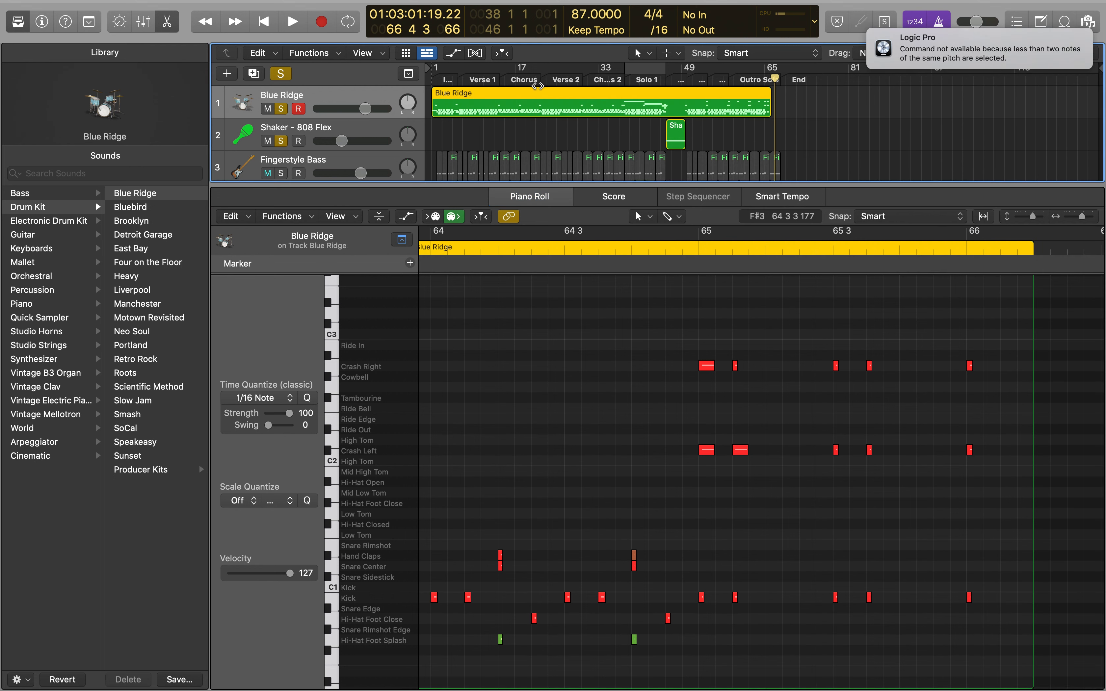
{"action": "key", "text": "Return"}
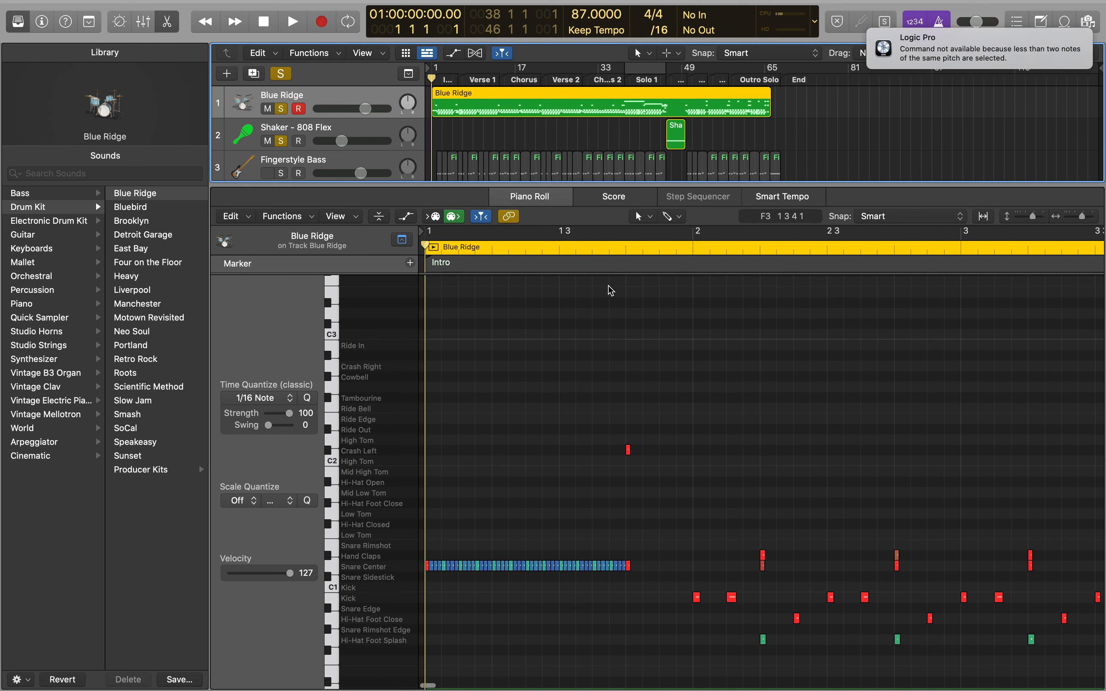
Play the joined Blue Ridge region from bar 1 through the Intro into bar 7 of Verse 1, following its notes
{"action": "scroll", "coordinate": [595, 410], "scroll_direction": "up", "scroll_amount": 5}
{"action": "scroll", "coordinate": [594, 409], "scroll_direction": "down", "scroll_amount": 5}
{"action": "scroll", "coordinate": [594, 410], "scroll_direction": "down", "scroll_amount": 4}
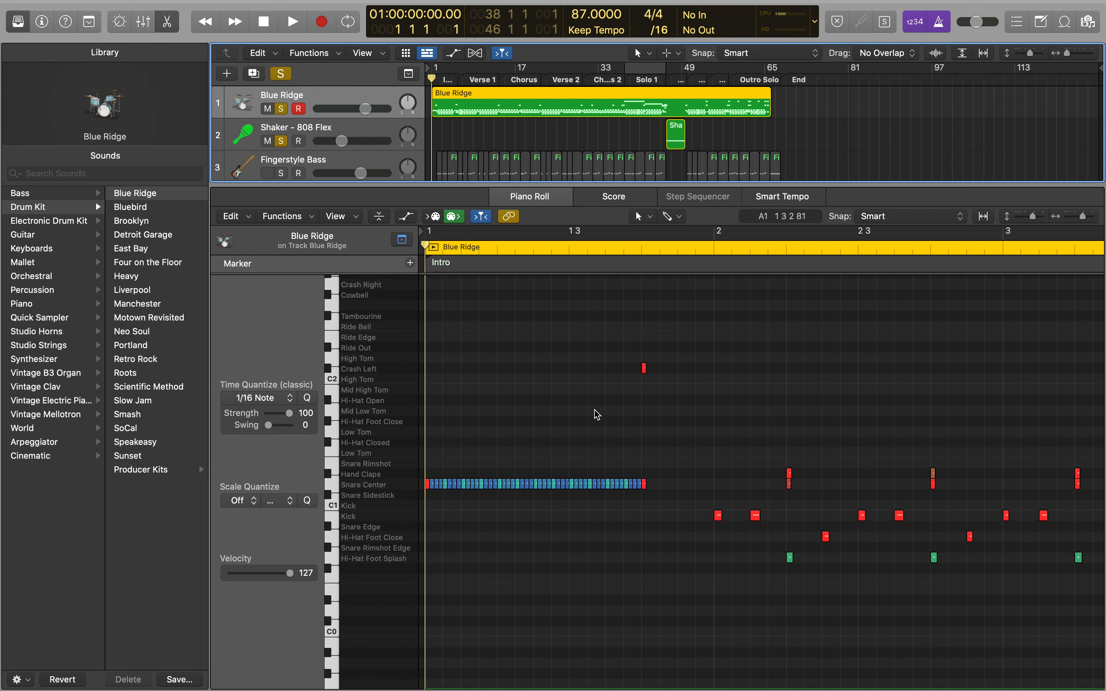
{"action": "scroll", "coordinate": [548, 137], "scroll_direction": "up", "scroll_amount": 8}
{"action": "scroll", "coordinate": [548, 137], "scroll_direction": "down", "scroll_amount": 1}
{"action": "key", "text": "space"}
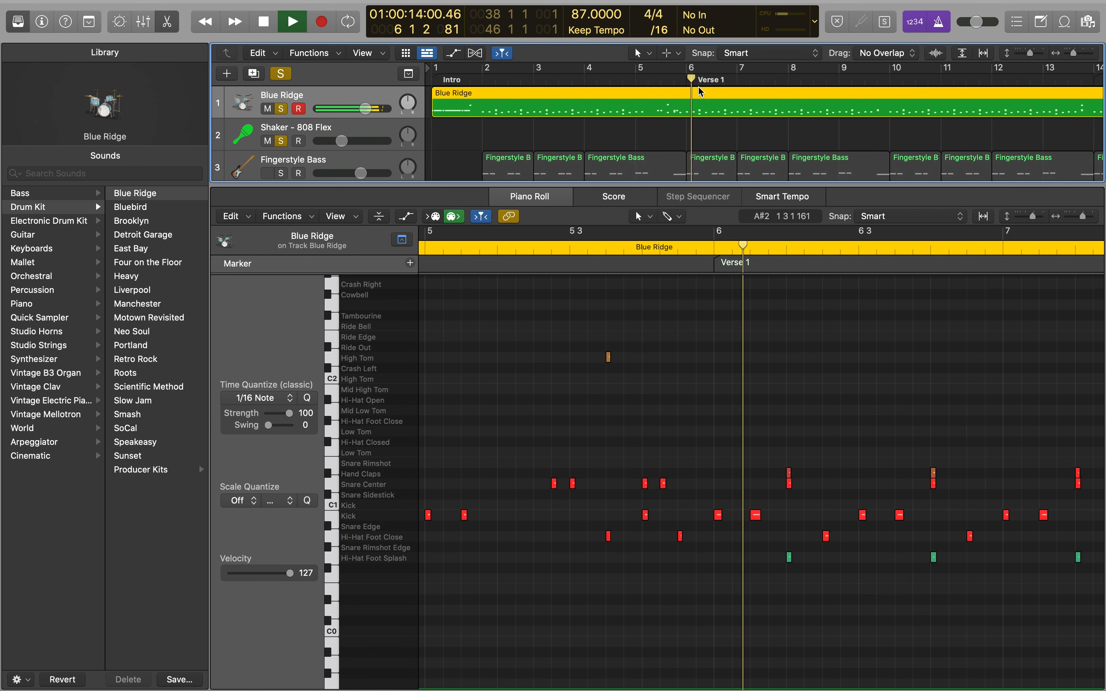
{"action": "scroll", "coordinate": [690, 143], "scroll_direction": "right", "scroll_amount": 2}
{"action": "scroll", "coordinate": [690, 143], "scroll_direction": "right", "scroll_amount": 5}
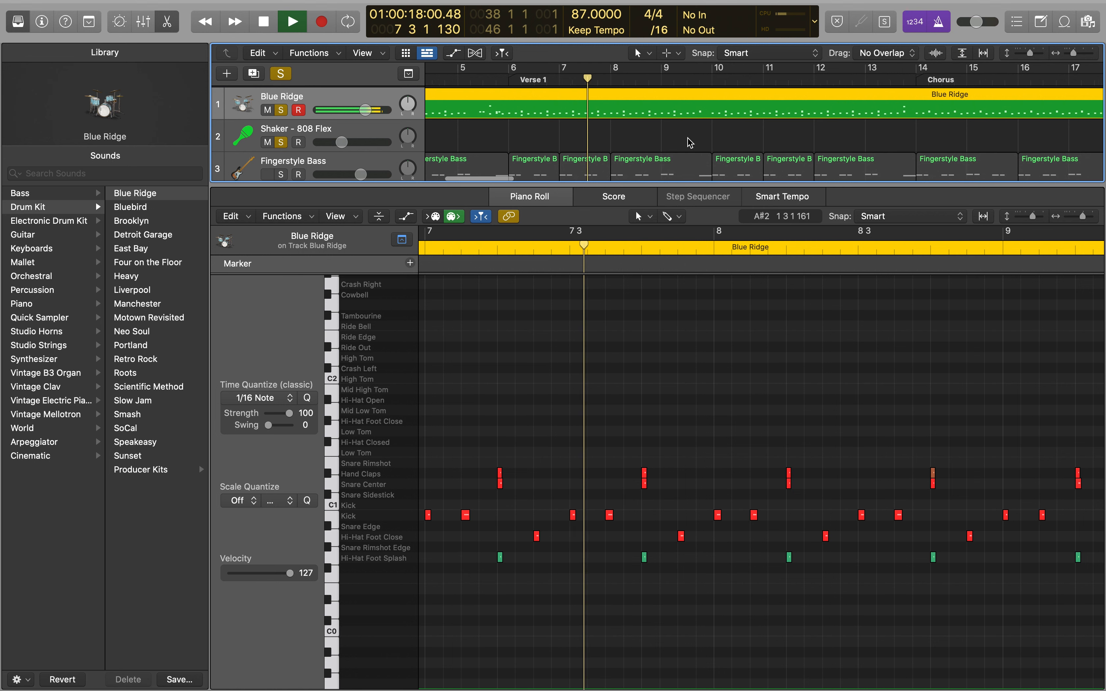
Follow the Verse 1 drum playback from bar 8 into bar 13
{"action": "scroll", "coordinate": [691, 143], "scroll_direction": "right", "scroll_amount": 4}
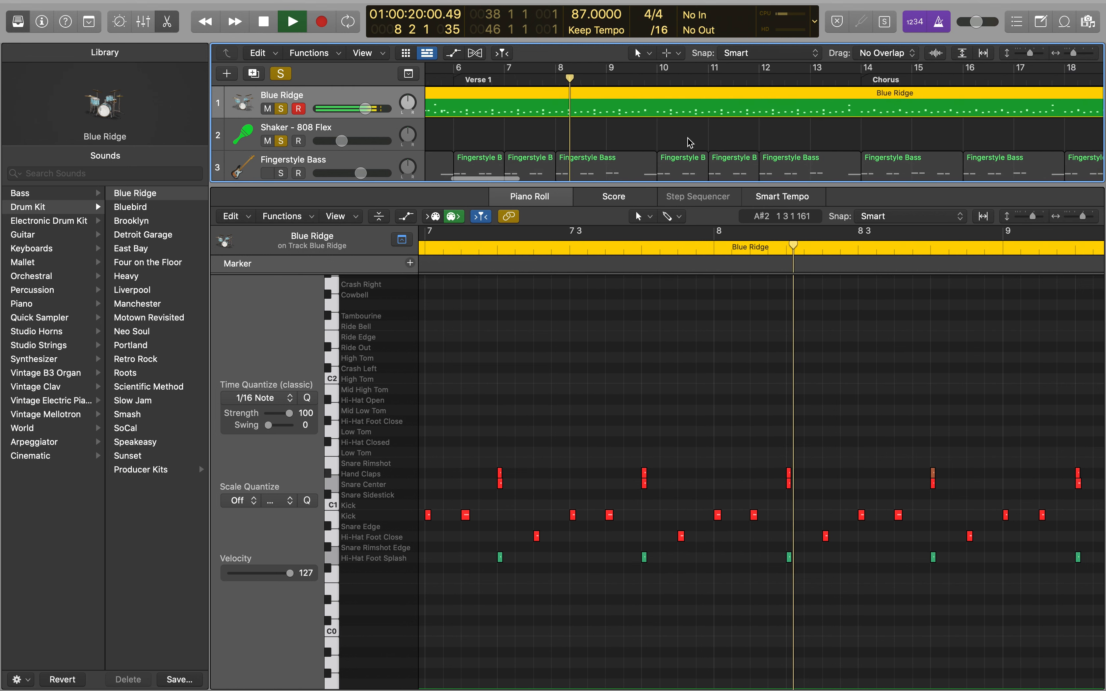
{"action": "scroll", "coordinate": [690, 143], "scroll_direction": "right", "scroll_amount": 1}
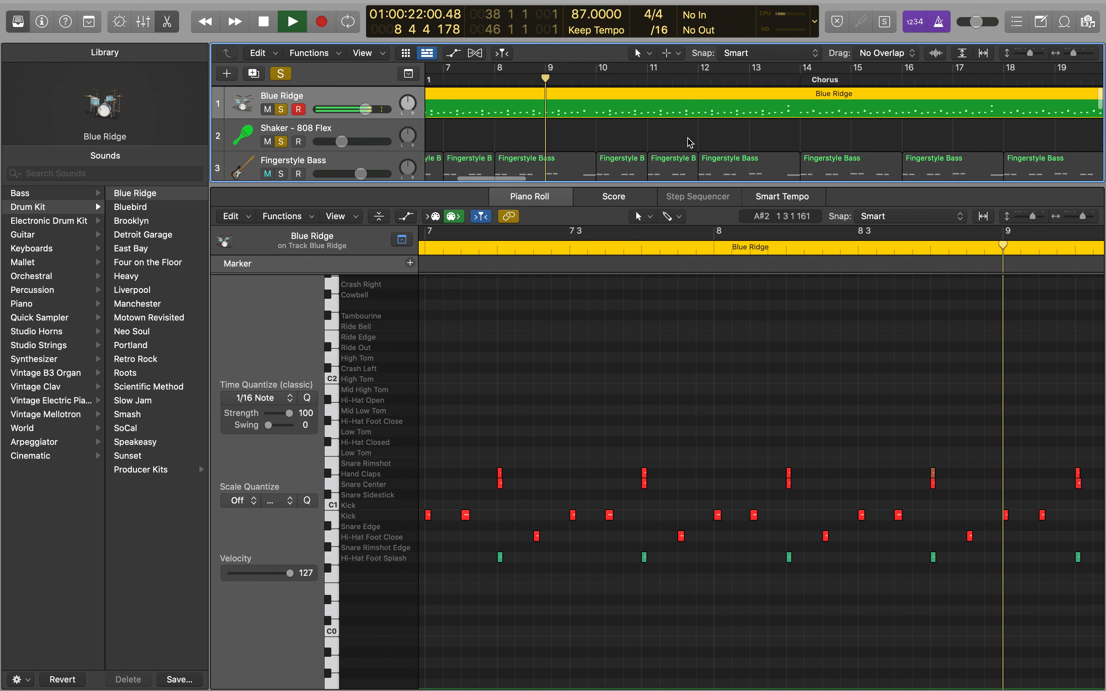
{"action": "scroll", "coordinate": [691, 143], "scroll_direction": "right", "scroll_amount": 2}
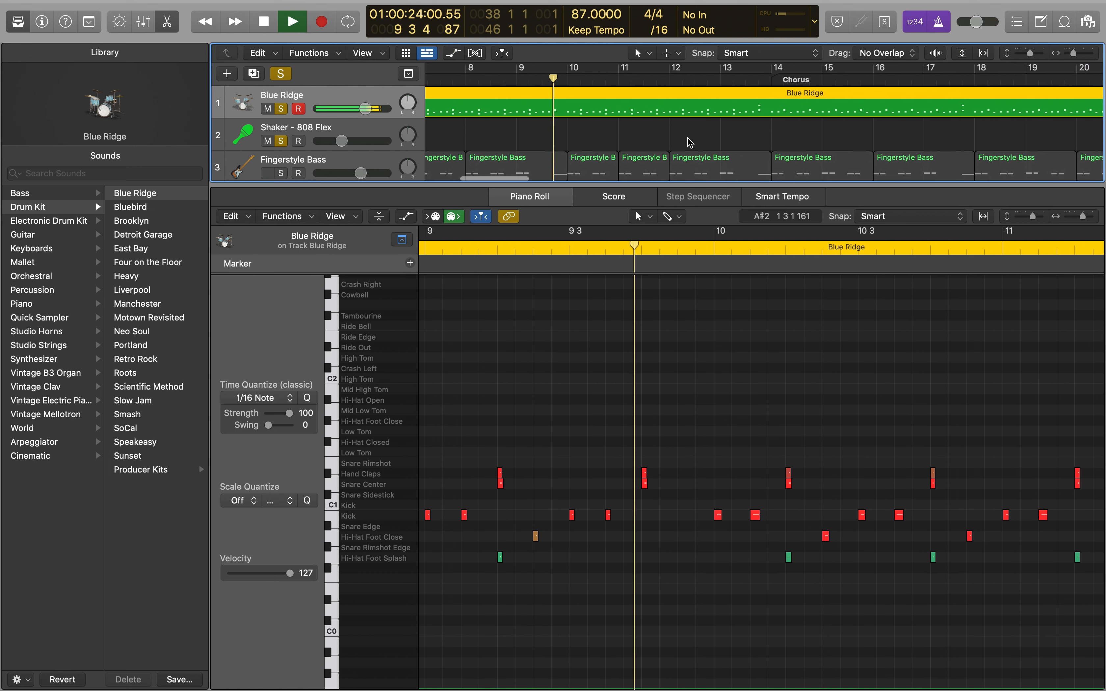
{"action": "scroll", "coordinate": [690, 143], "scroll_direction": "right", "scroll_amount": 1}
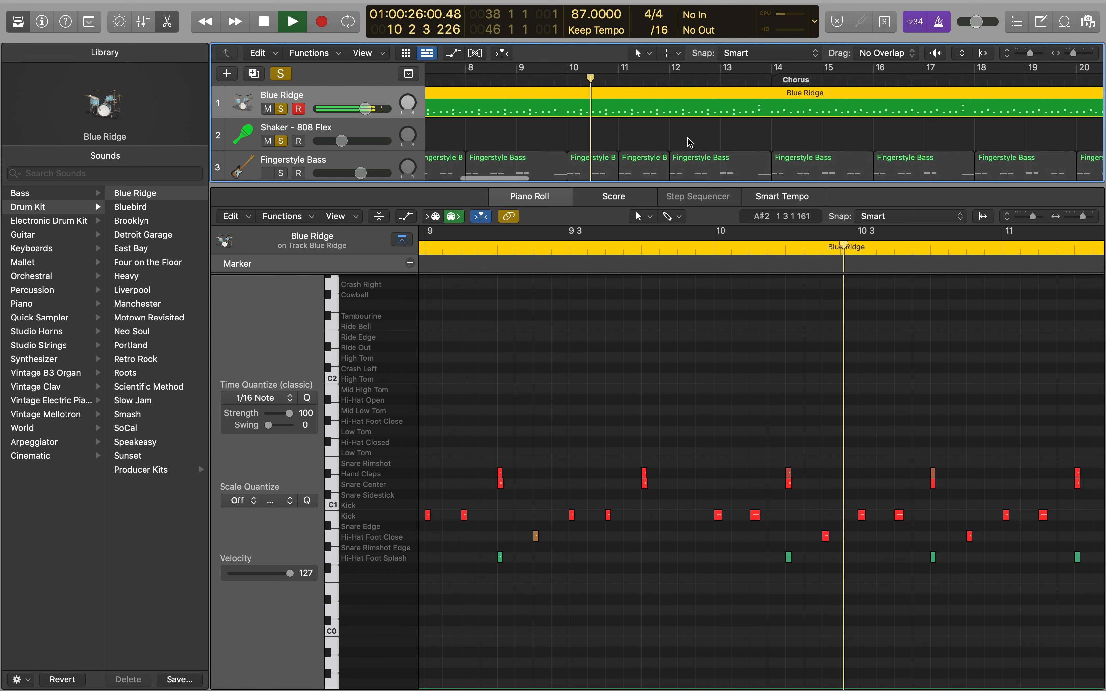
{"action": "scroll", "coordinate": [690, 143], "scroll_direction": "right", "scroll_amount": 3}
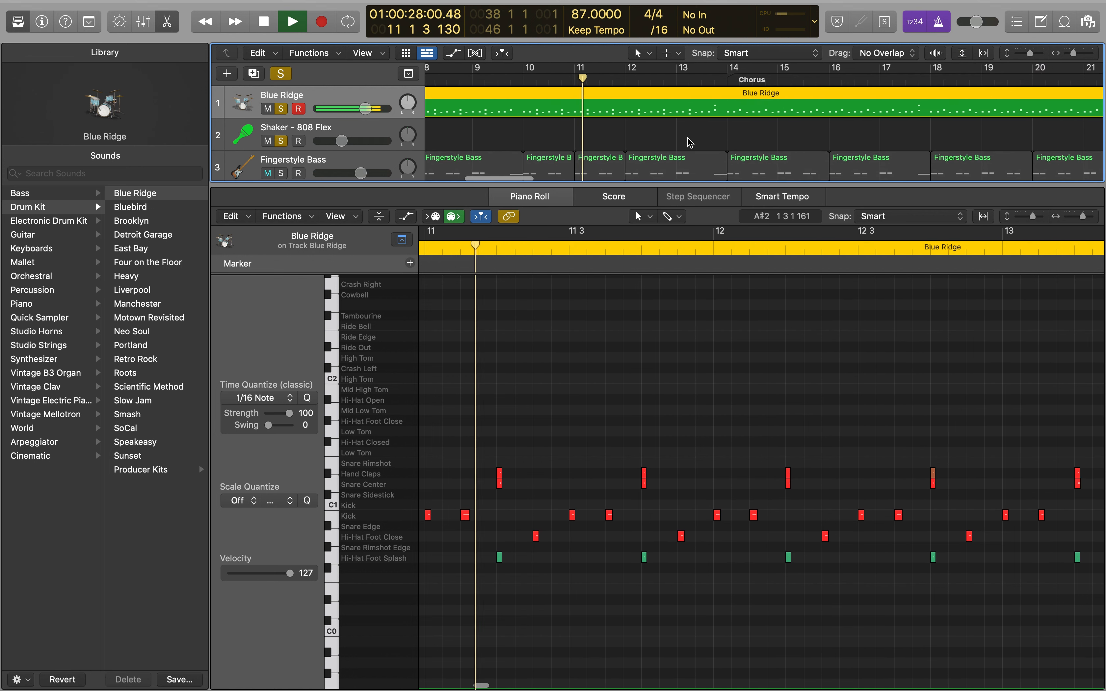
{"action": "scroll", "coordinate": [690, 143], "scroll_direction": "right", "scroll_amount": 2}
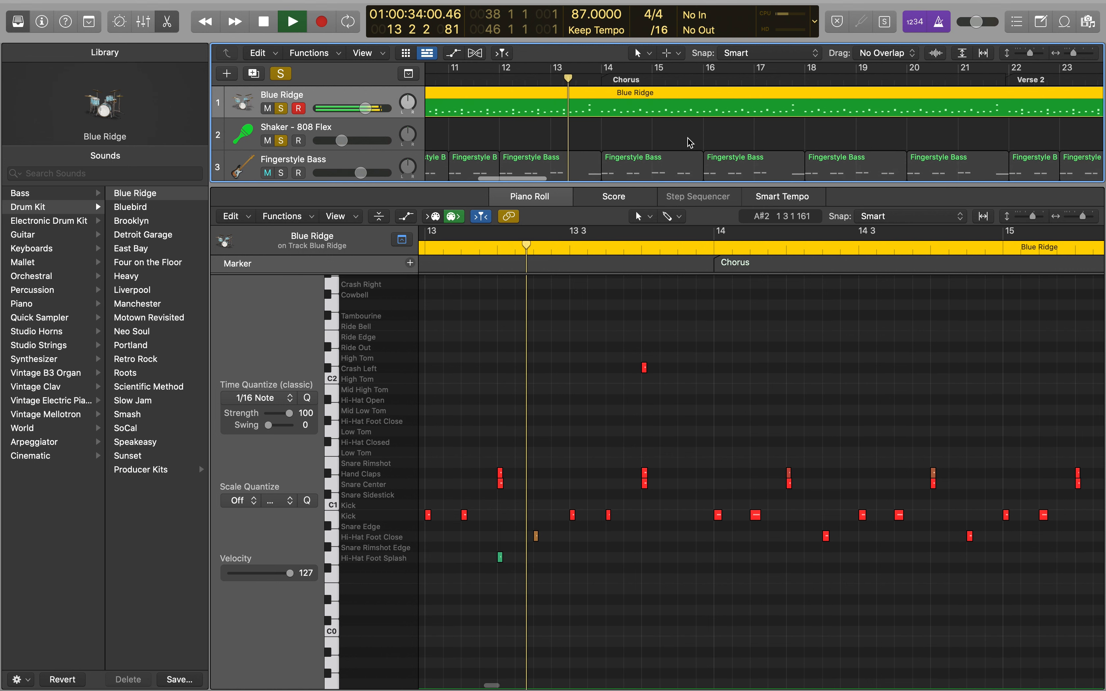
Follow the drum playback from the Chorus at bar 14 through Verse 2, Chorus 2 and Solo 1 into bar 45
{"action": "scroll", "coordinate": [690, 143], "scroll_direction": "right", "scroll_amount": 2}
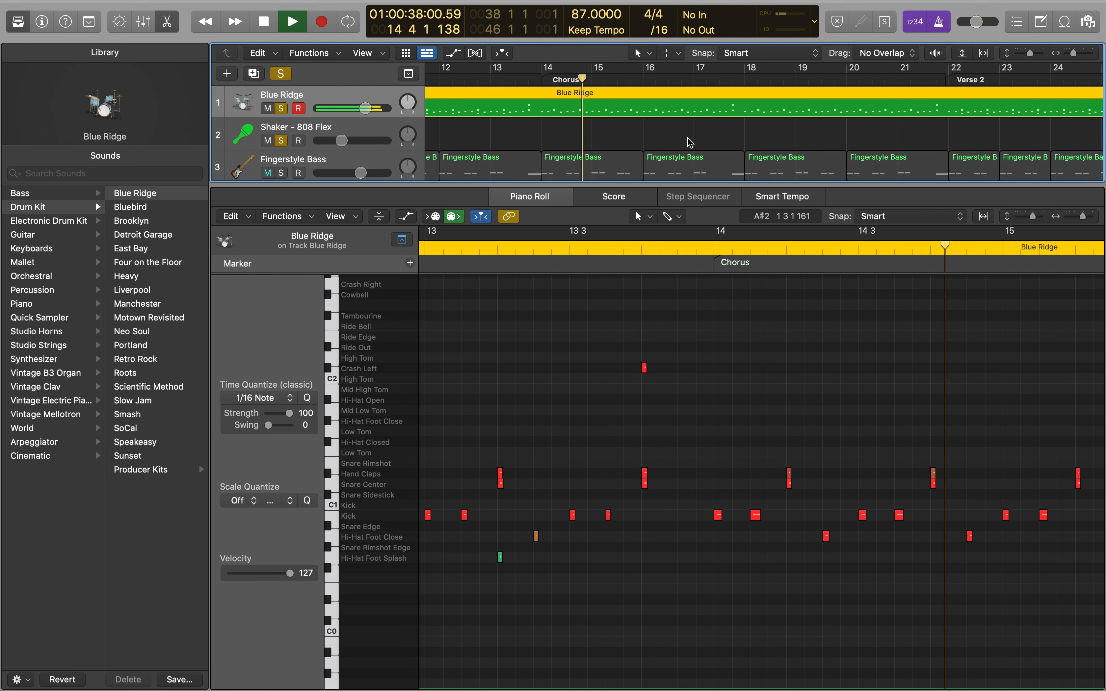
{"action": "scroll", "coordinate": [691, 143], "scroll_direction": "right", "scroll_amount": 2}
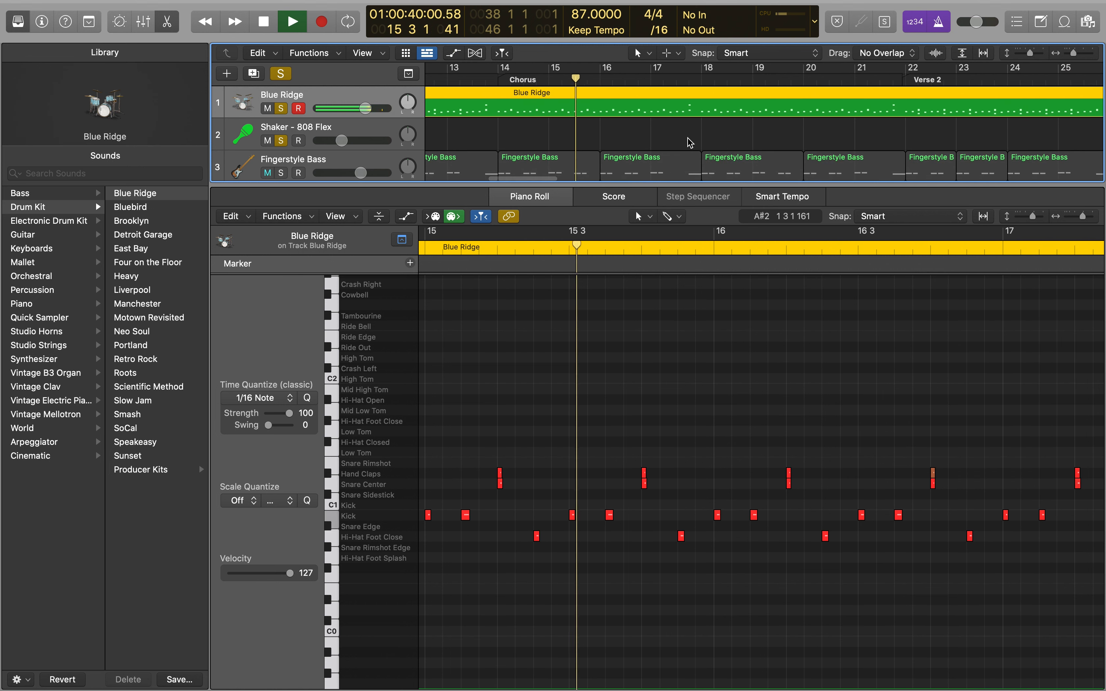
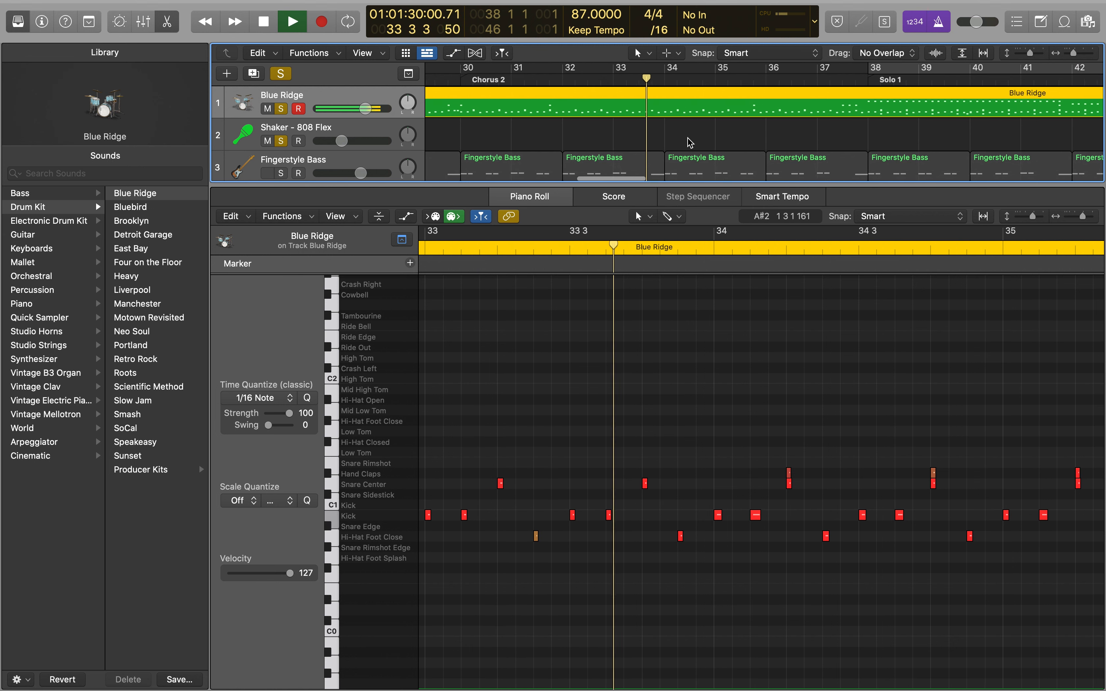
{"action": "scroll", "coordinate": [688, 138], "scroll_direction": "right", "scroll_amount": 1}
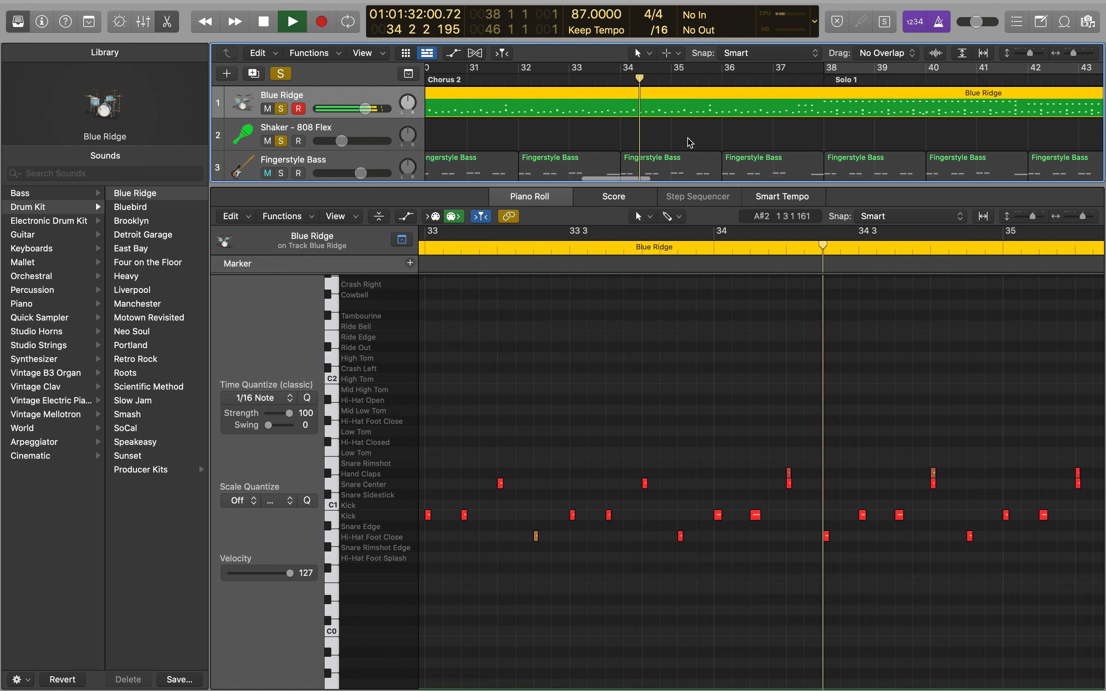
{"action": "scroll", "coordinate": [688, 139], "scroll_direction": "left", "scroll_amount": 2}
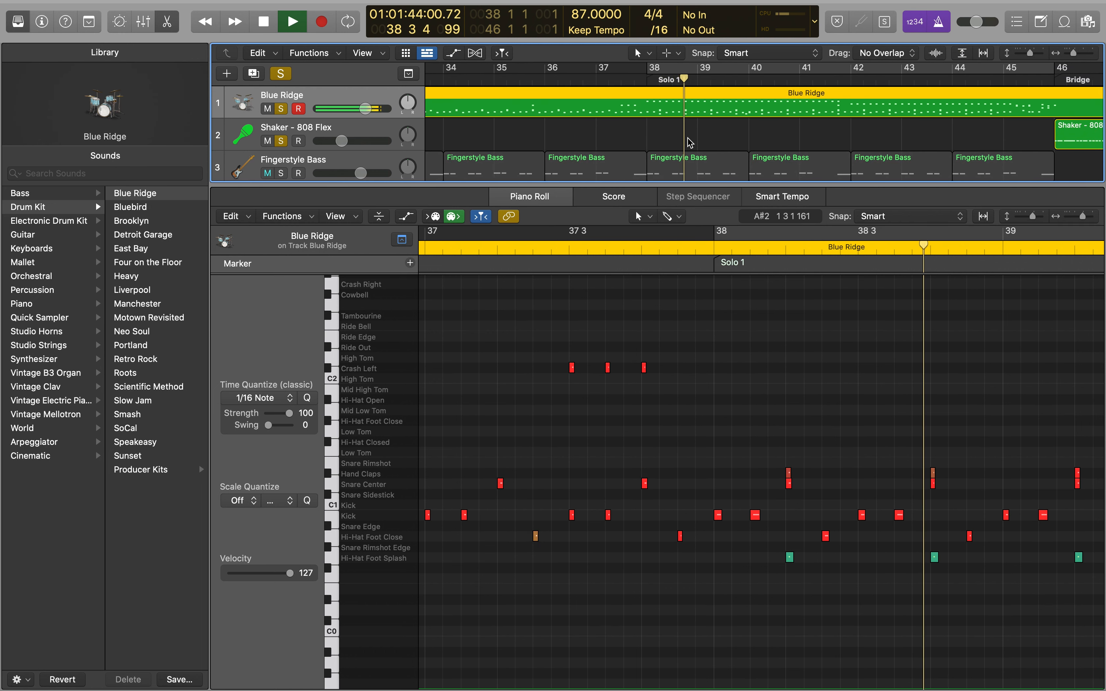
{"action": "scroll", "coordinate": [768, 363], "scroll_direction": "up", "scroll_amount": 3}
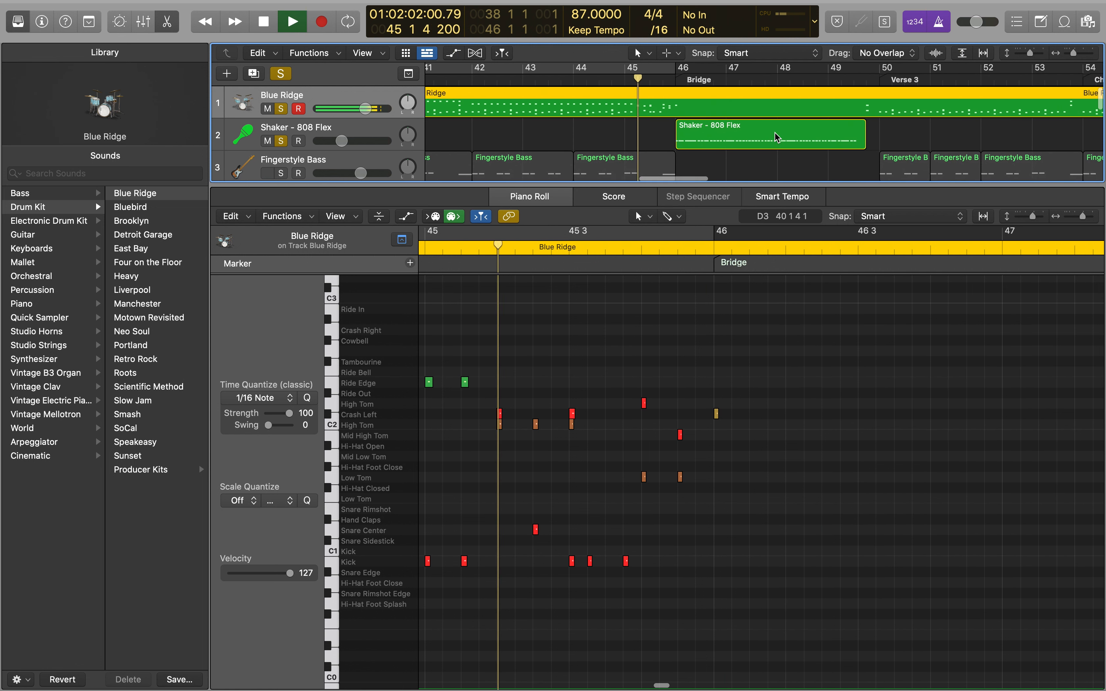
View the Shaker - 808 Flex region's notes during the Bridge, and return to the Blue Ridge region's notes for the following sections
{"action": "left_click", "coordinate": [709, 132]}
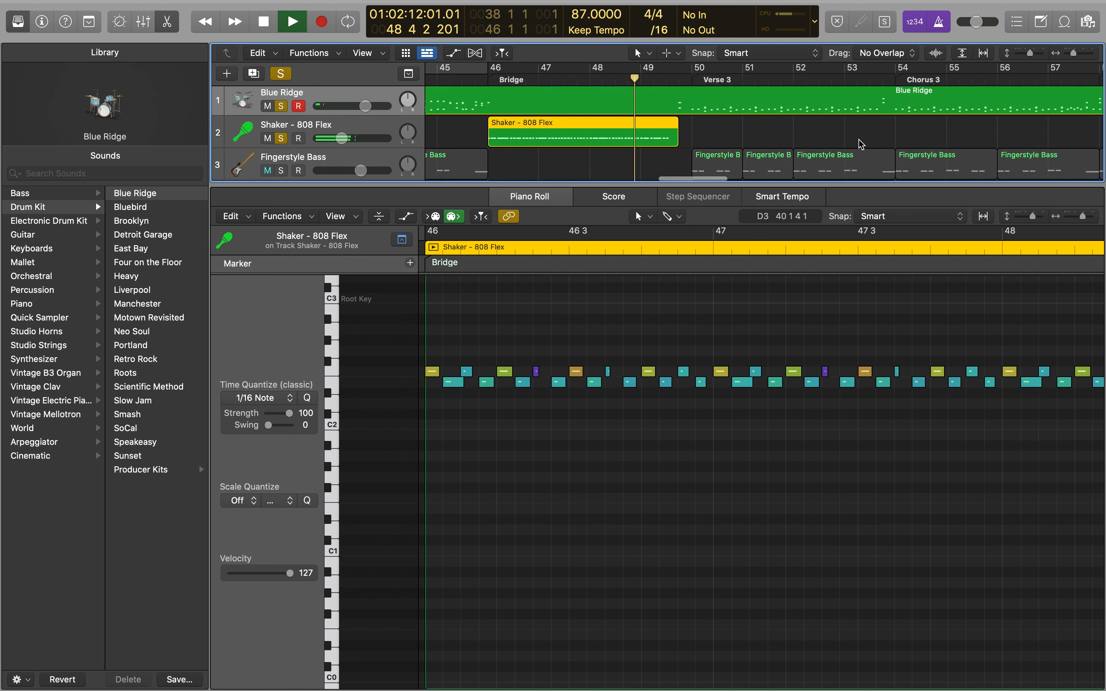
{"action": "left_click", "coordinate": [768, 104]}
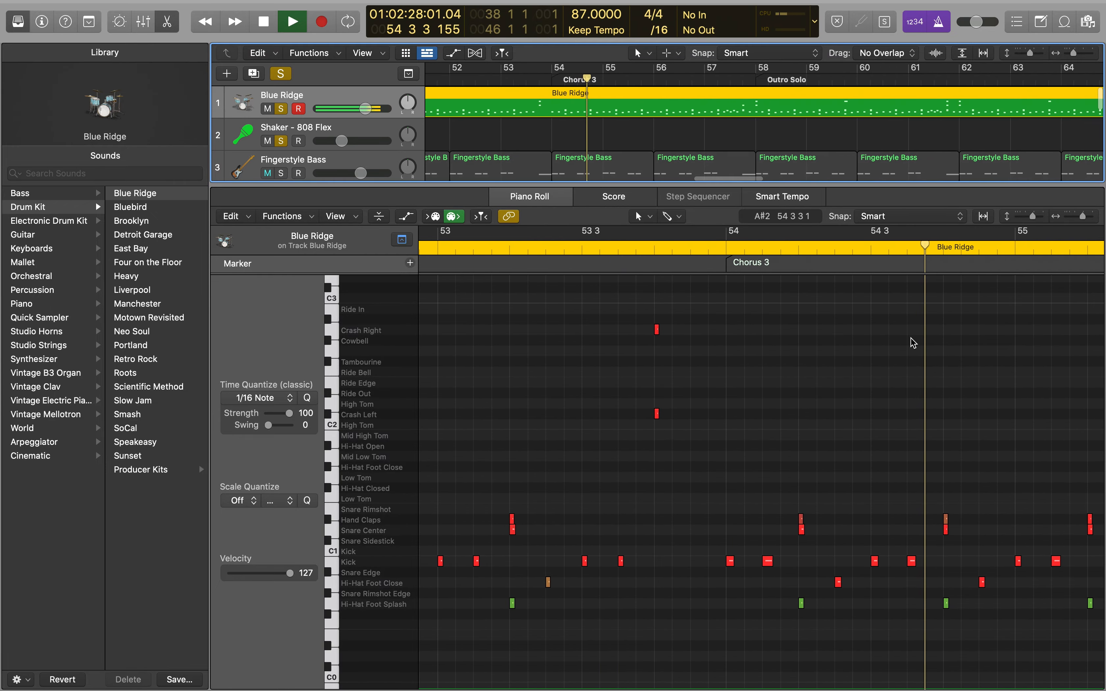
Follow the Chorus 3 drum notes from bar 54 through the bar 57 fill to the crashes opening the Outro Solo
{"action": "scroll", "coordinate": [912, 342], "scroll_direction": "right", "scroll_amount": 7}
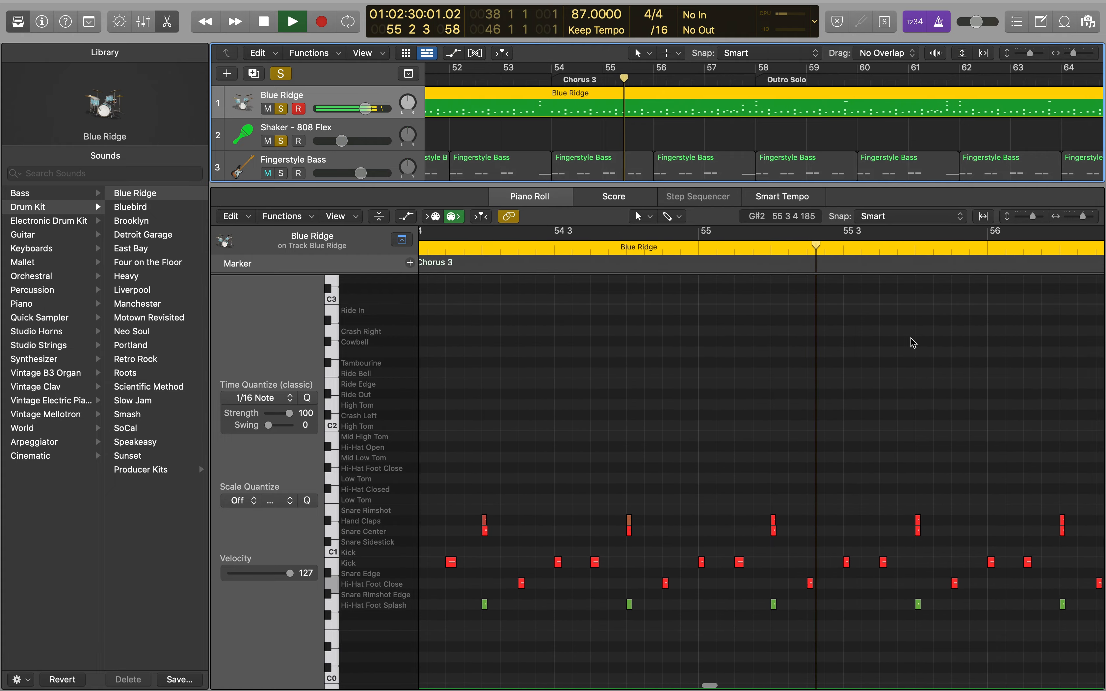
{"action": "scroll", "coordinate": [913, 342], "scroll_direction": "right", "scroll_amount": 7}
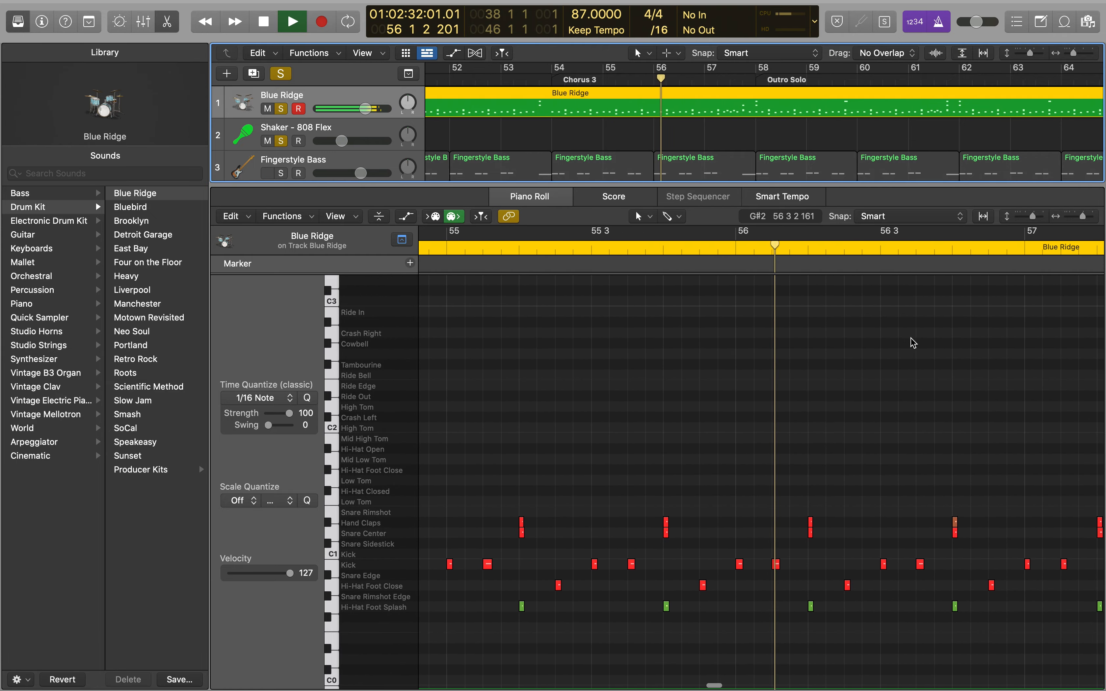
{"action": "scroll", "coordinate": [912, 343], "scroll_direction": "right", "scroll_amount": 8}
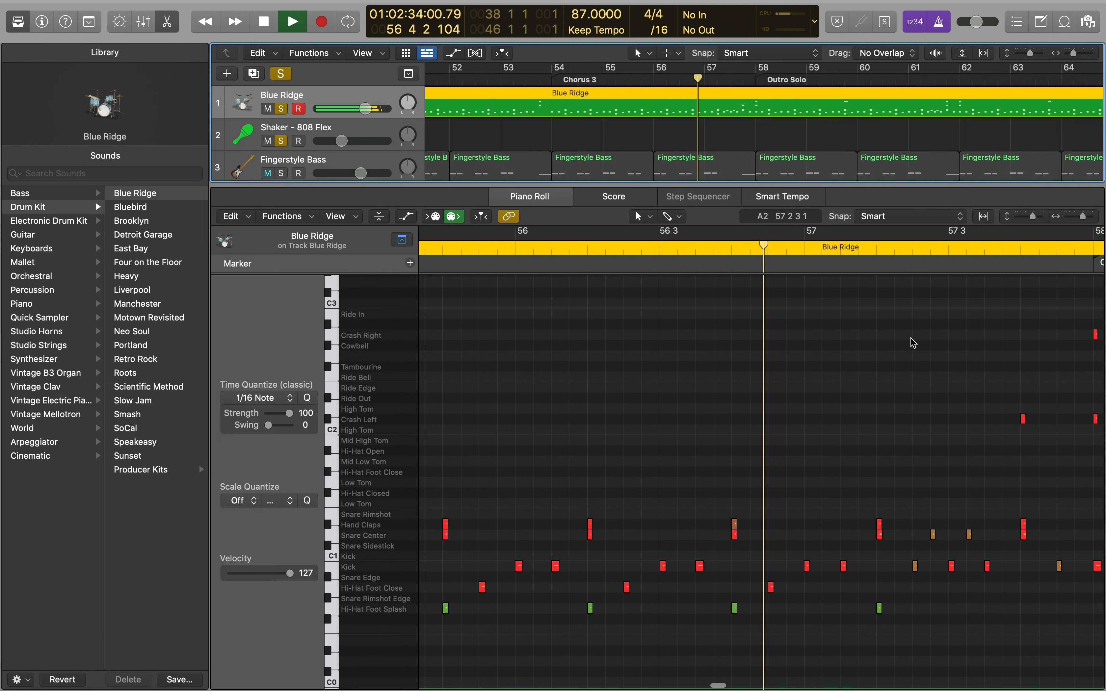
{"action": "scroll", "coordinate": [912, 342], "scroll_direction": "right", "scroll_amount": 8}
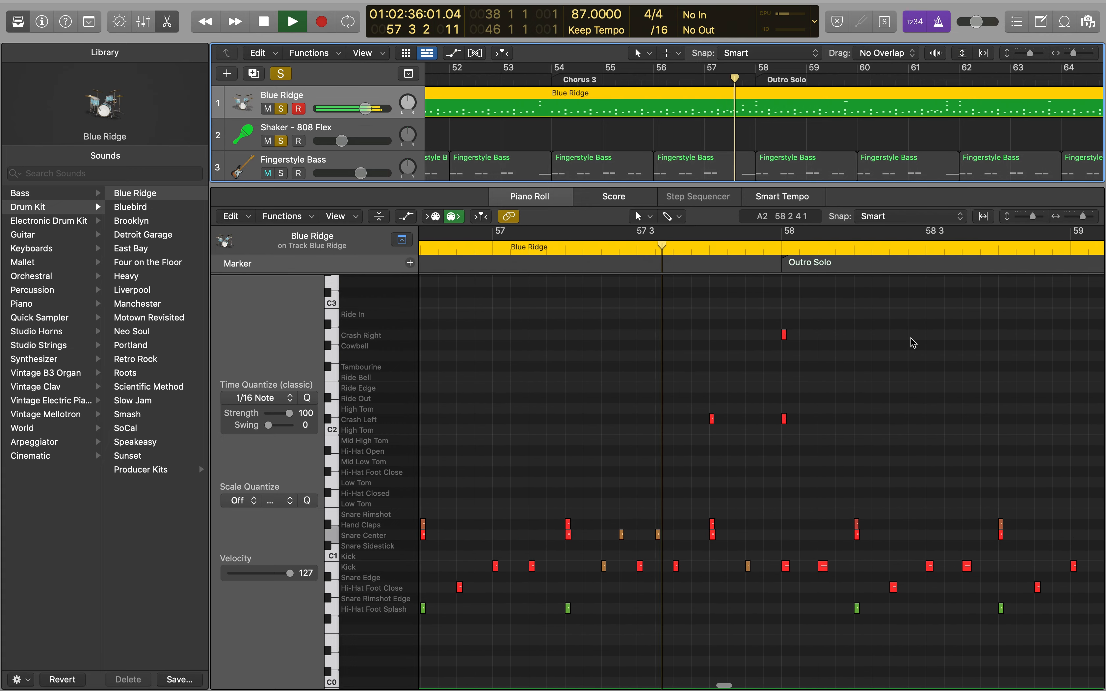
{"action": "scroll", "coordinate": [913, 342], "scroll_direction": "right", "scroll_amount": 2}
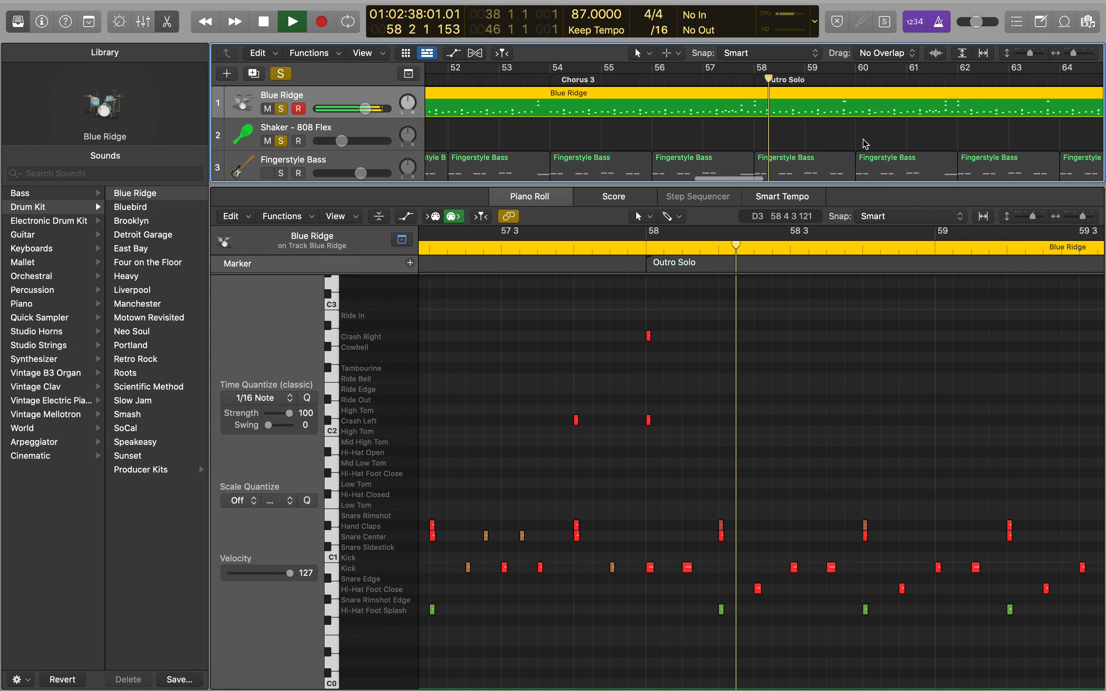
Follow the Outro Solo drum notes from bar 58 past the Crash Right hit in bar 59 into bar 61
{"action": "scroll", "coordinate": [859, 144], "scroll_direction": "right", "scroll_amount": 5}
{"action": "scroll", "coordinate": [866, 144], "scroll_direction": "right", "scroll_amount": 3}
{"action": "scroll", "coordinate": [914, 316], "scroll_direction": "right", "scroll_amount": 6}
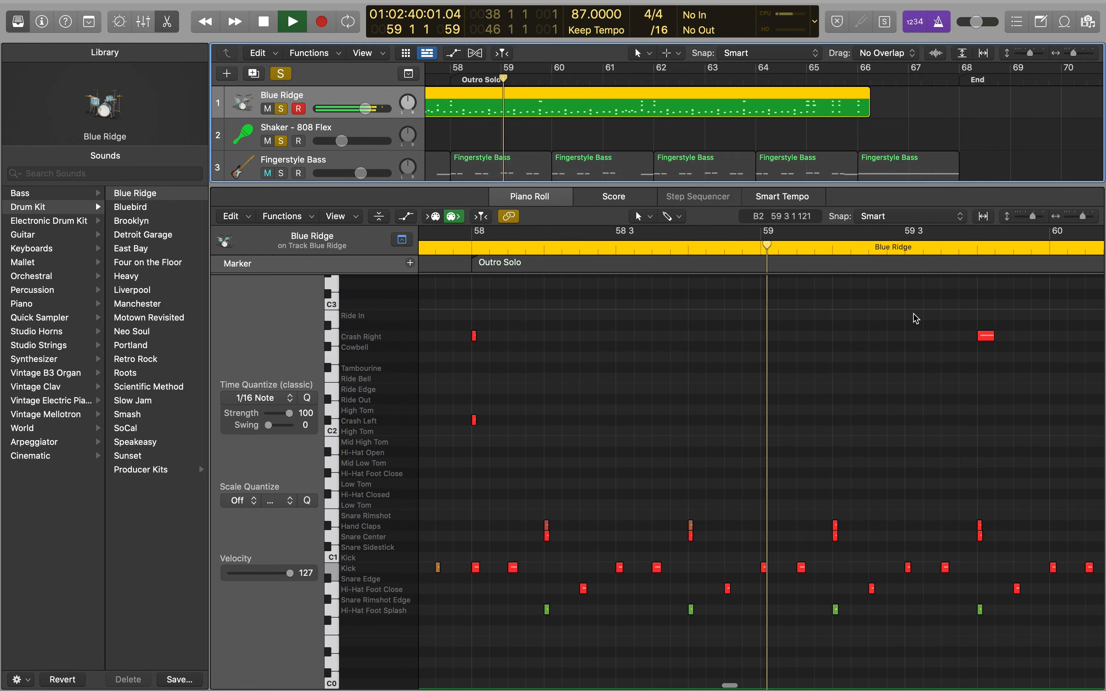
{"action": "scroll", "coordinate": [916, 319], "scroll_direction": "right", "scroll_amount": 4}
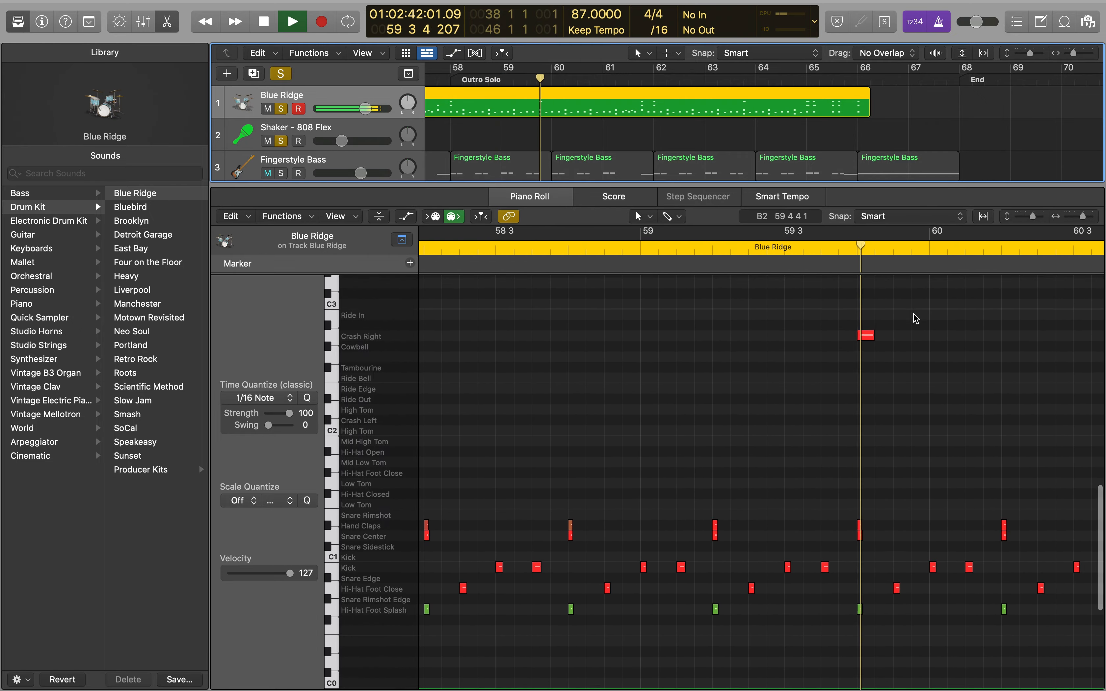
{"action": "scroll", "coordinate": [915, 318], "scroll_direction": "right", "scroll_amount": 10}
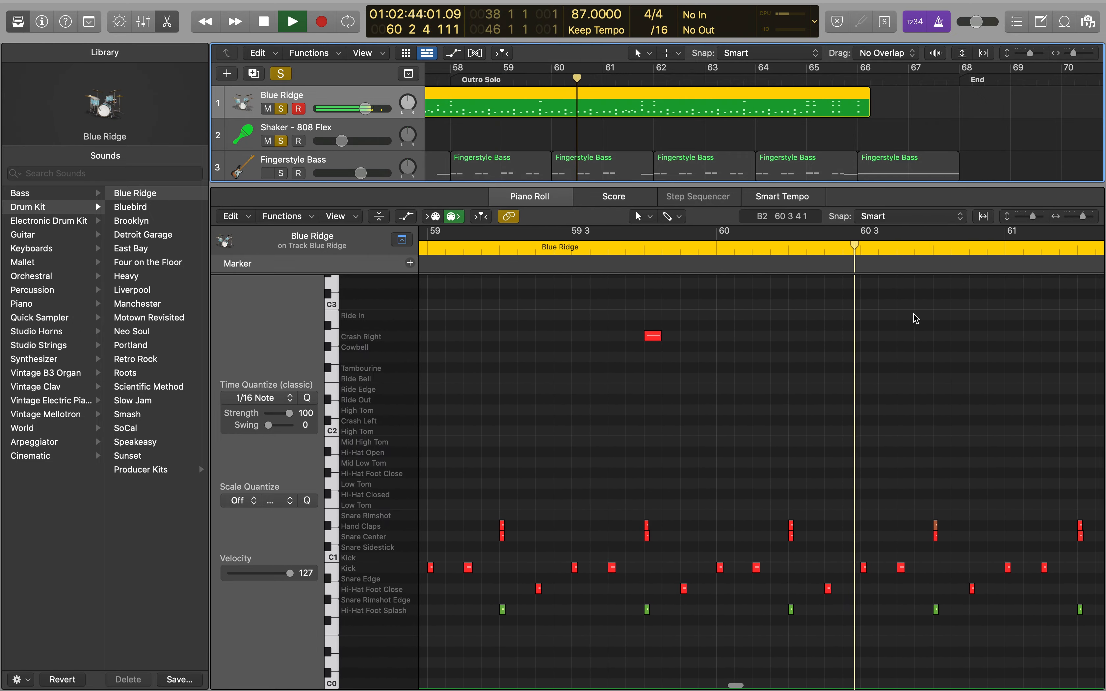
{"action": "scroll", "coordinate": [916, 318], "scroll_direction": "right", "scroll_amount": 4}
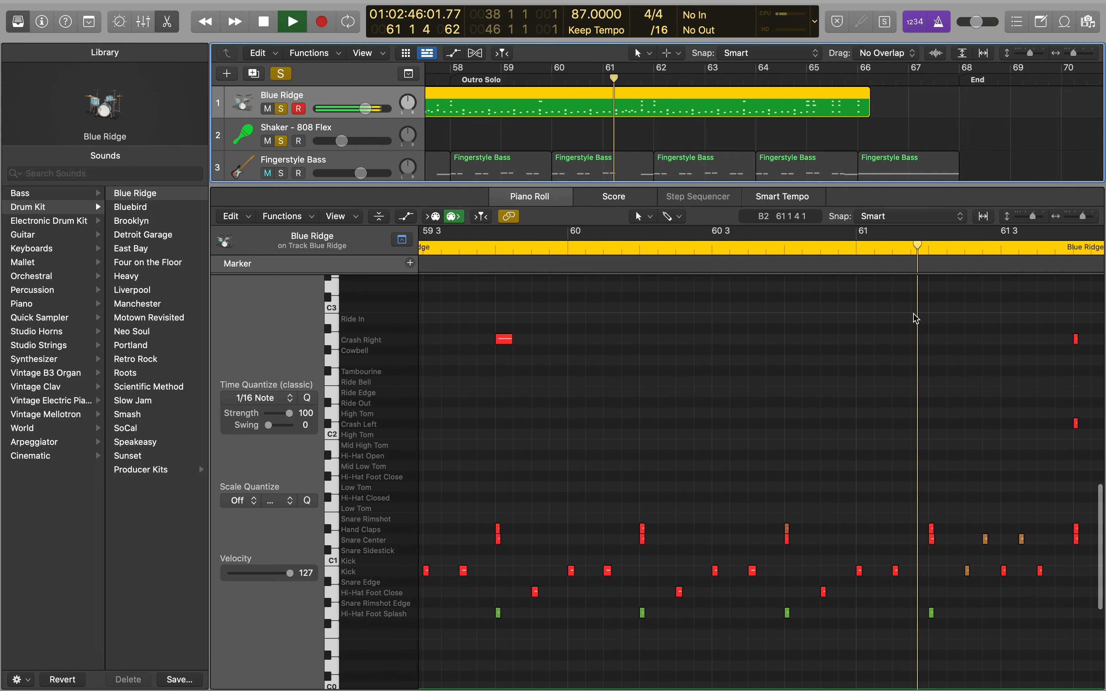
Follow the Outro Solo playback from the bar 61 fill through bar 64 into the closing crashes of bar 65
{"action": "scroll", "coordinate": [916, 318], "scroll_direction": "right", "scroll_amount": 20}
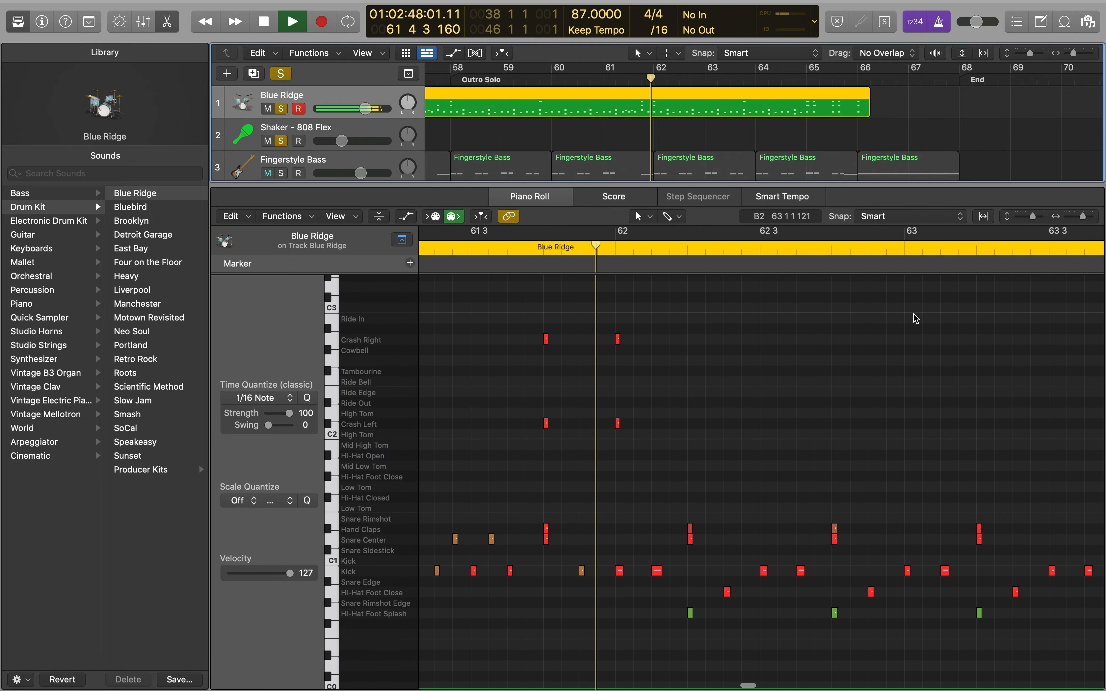
{"action": "scroll", "coordinate": [915, 319], "scroll_direction": "right", "scroll_amount": 10}
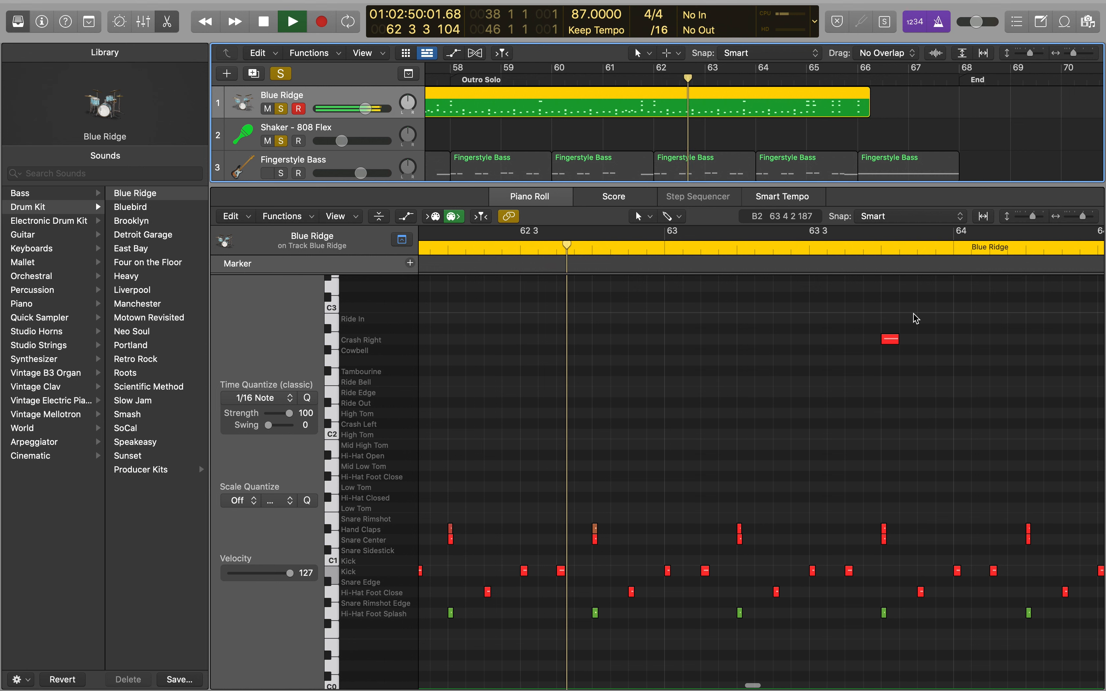
{"action": "scroll", "coordinate": [915, 318], "scroll_direction": "right", "scroll_amount": 11}
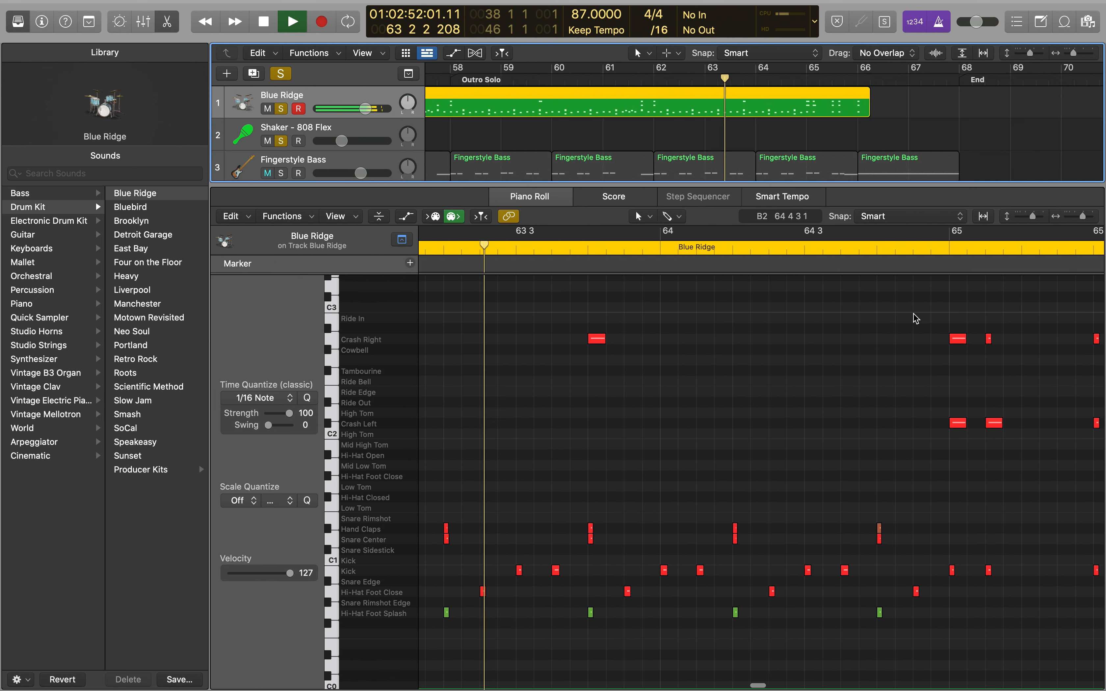
{"action": "scroll", "coordinate": [915, 319], "scroll_direction": "right", "scroll_amount": 5}
{"action": "scroll", "coordinate": [915, 319], "scroll_direction": "up", "scroll_amount": 1}
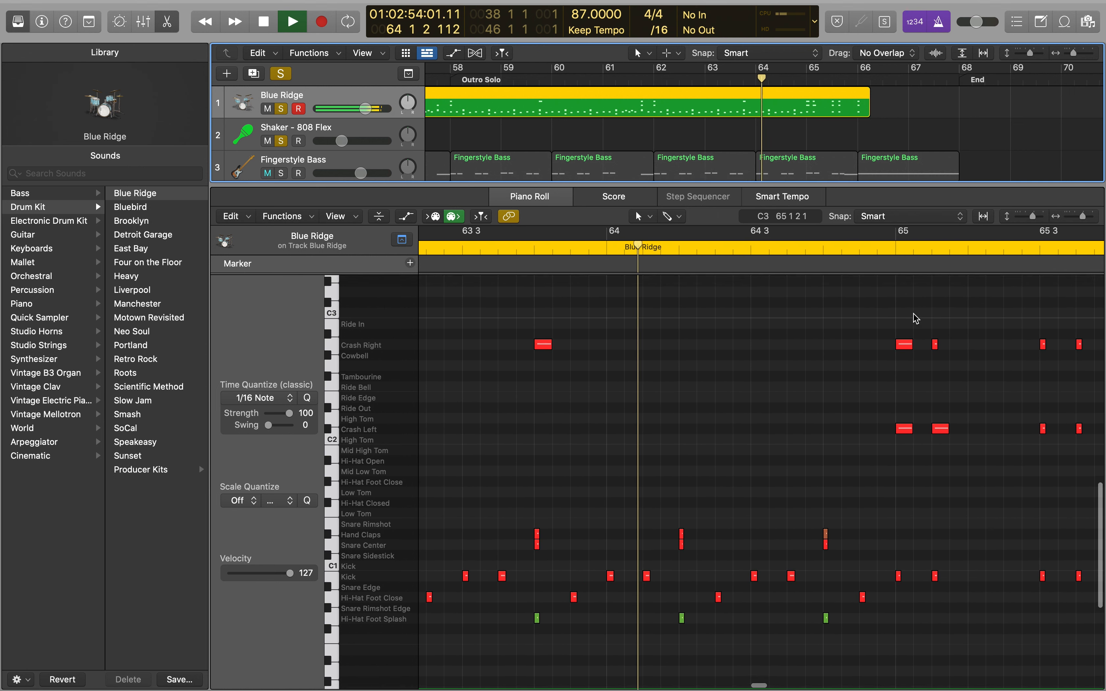
{"action": "scroll", "coordinate": [915, 318], "scroll_direction": "right", "scroll_amount": 5}
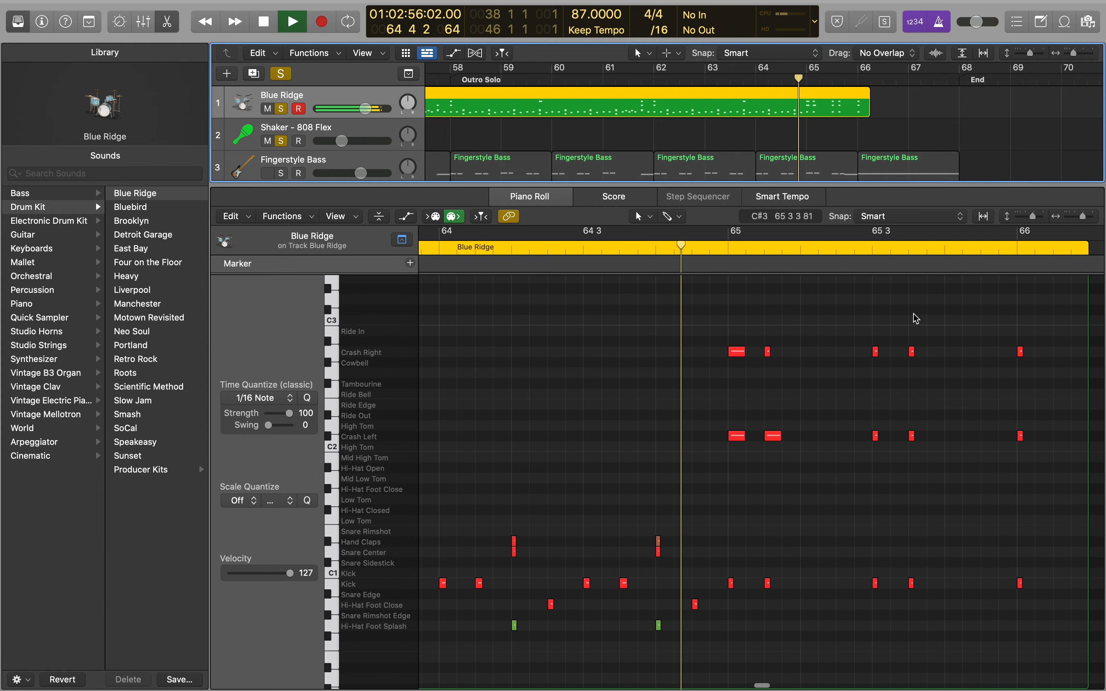
{"action": "scroll", "coordinate": [916, 318], "scroll_direction": "right", "scroll_amount": 3}
{"action": "scroll", "coordinate": [916, 318], "scroll_direction": "up", "scroll_amount": 1}
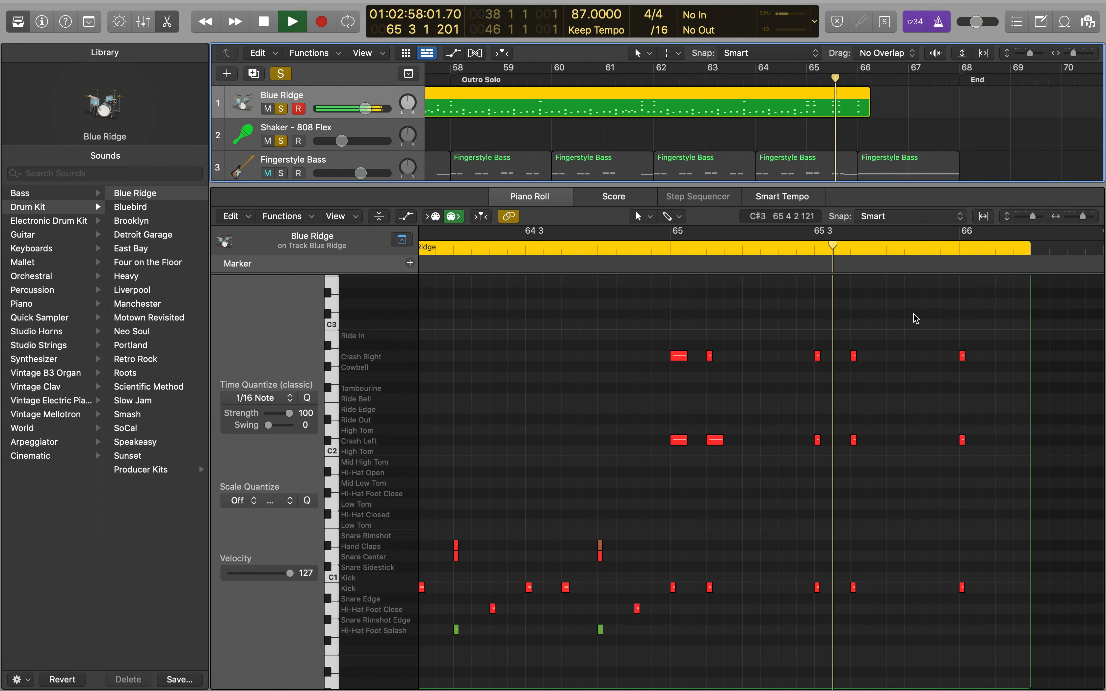
Follow the last crash and kick hits through bar 66 to the end of the Blue Ridge region
{"action": "scroll", "coordinate": [916, 319], "scroll_direction": "right", "scroll_amount": 7}
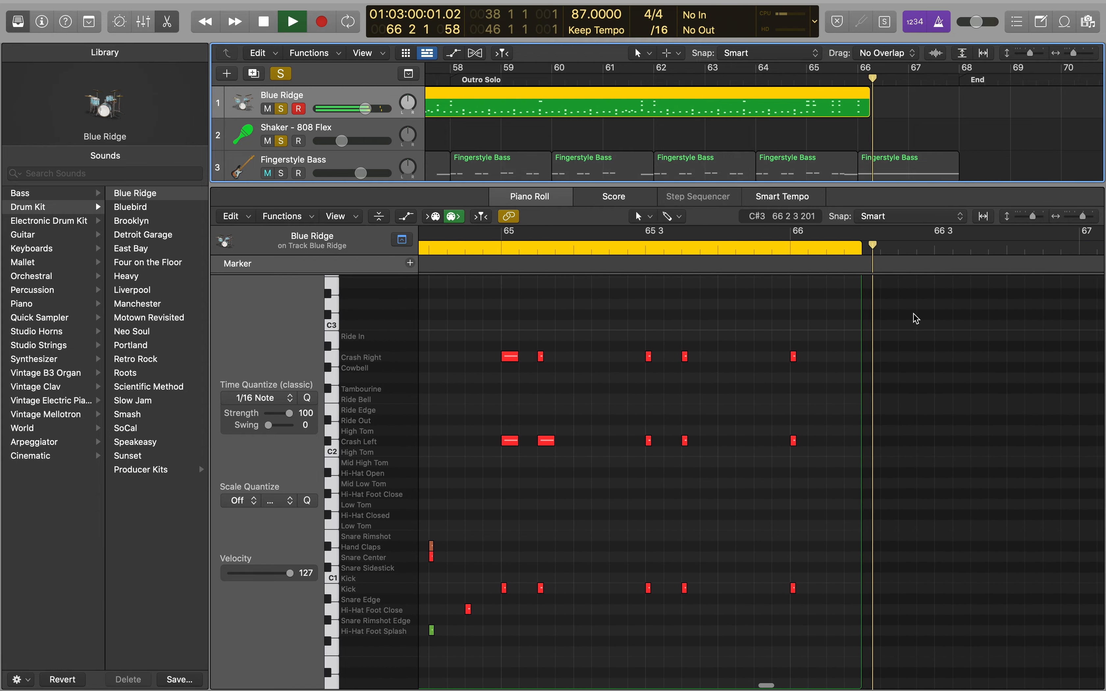
{"action": "scroll", "coordinate": [916, 319], "scroll_direction": "right", "scroll_amount": 2}
{"action": "scroll", "coordinate": [916, 318], "scroll_direction": "up", "scroll_amount": 3}
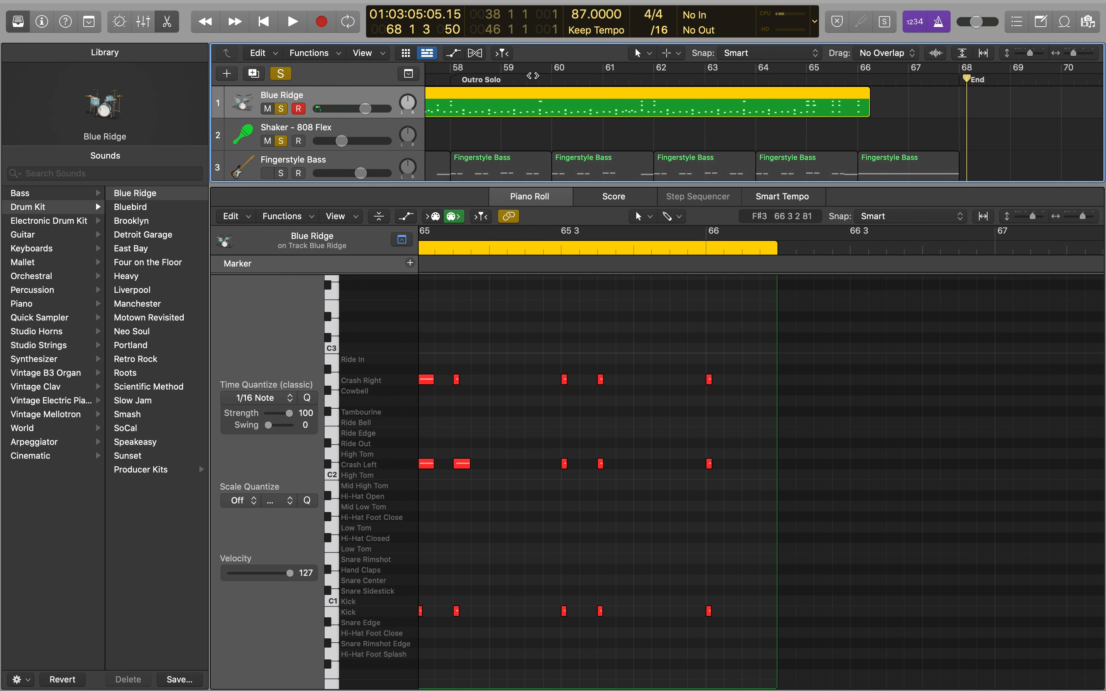
Turn off solo on the Shaker and Blue Ridge tracks, select the Fingerstyle Bass track, and return the playhead to the project start
{"action": "left_click", "coordinate": [281, 141]}
{"action": "left_click", "coordinate": [280, 110]}
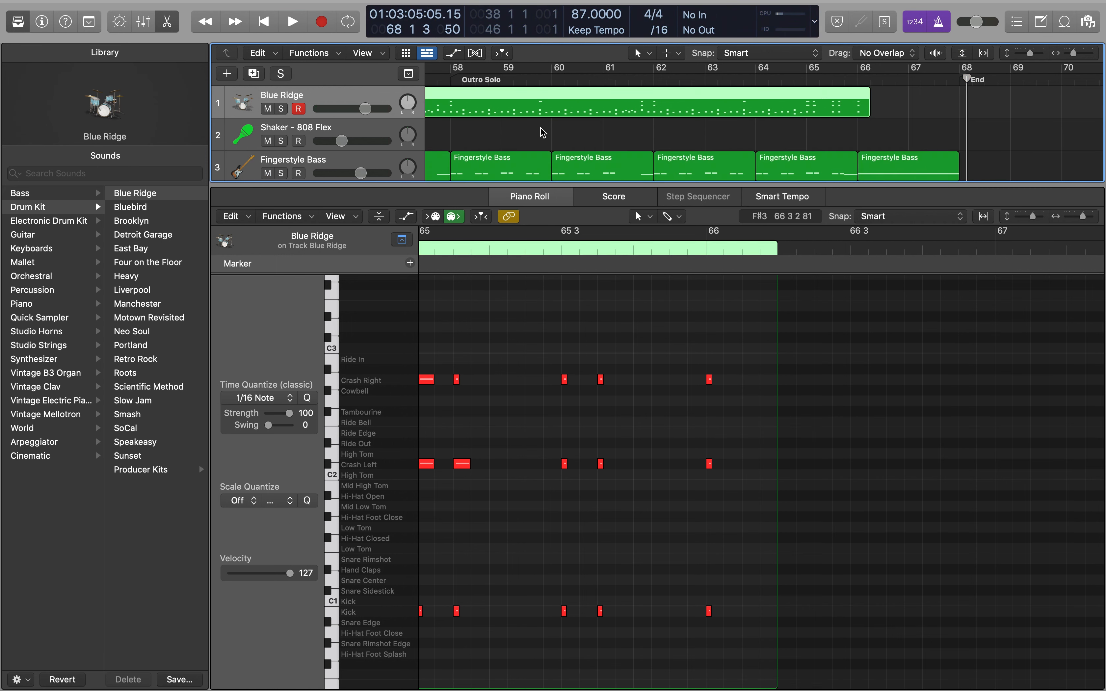
{"action": "left_click", "coordinate": [361, 163]}
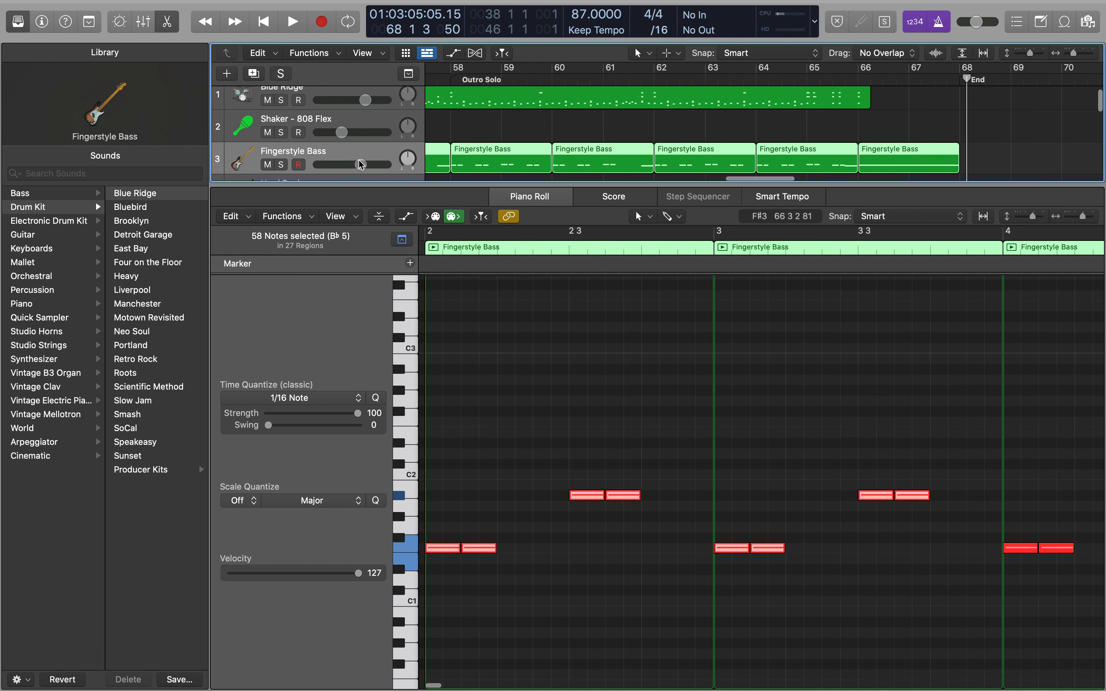
{"action": "key", "text": "Return"}
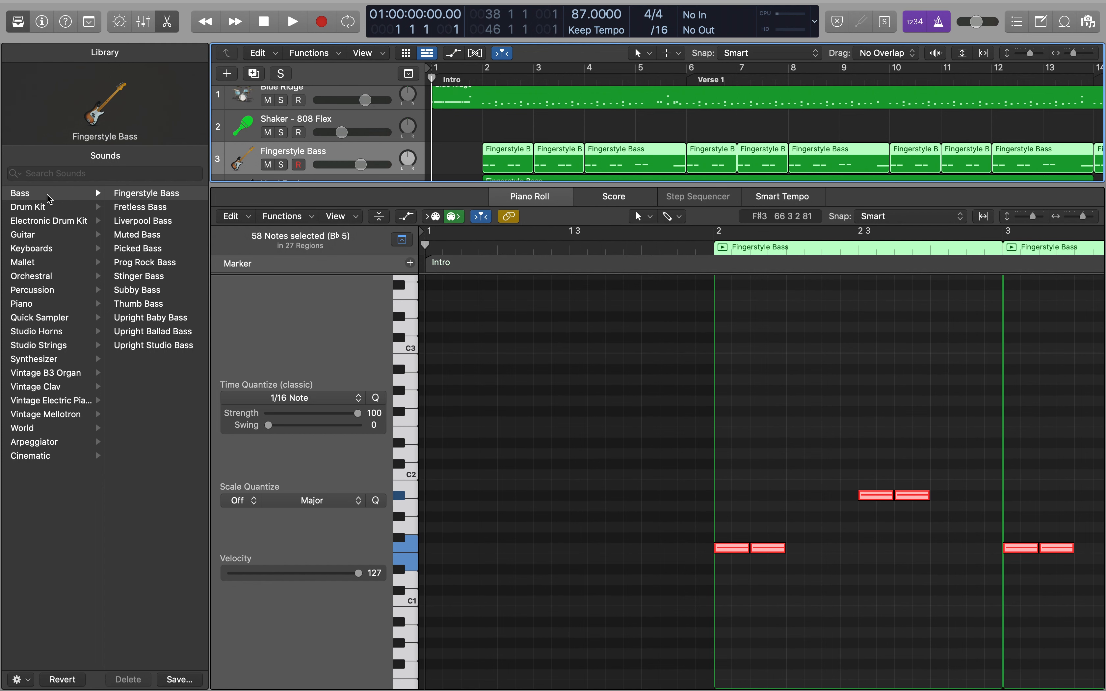
Move the playhead to bar 2, audition the first bass region's F1 and A#1 notes, and play the bar through
{"action": "left_click", "coordinate": [484, 75]}
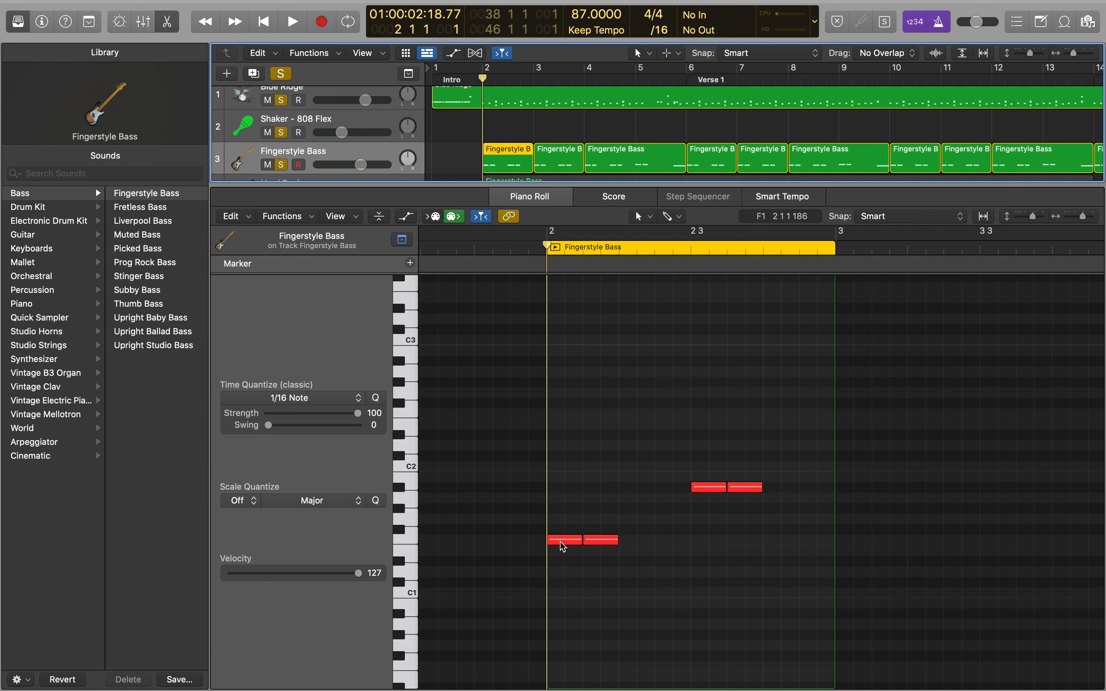
{"action": "left_click", "coordinate": [564, 540]}
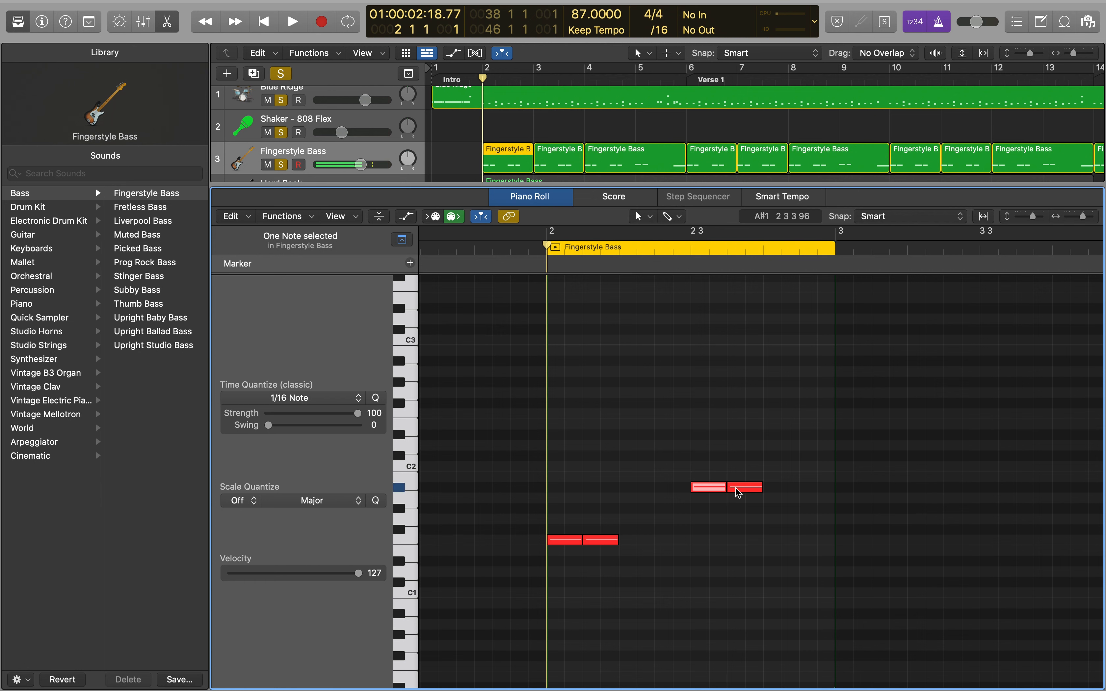
{"action": "left_click", "coordinate": [710, 488]}
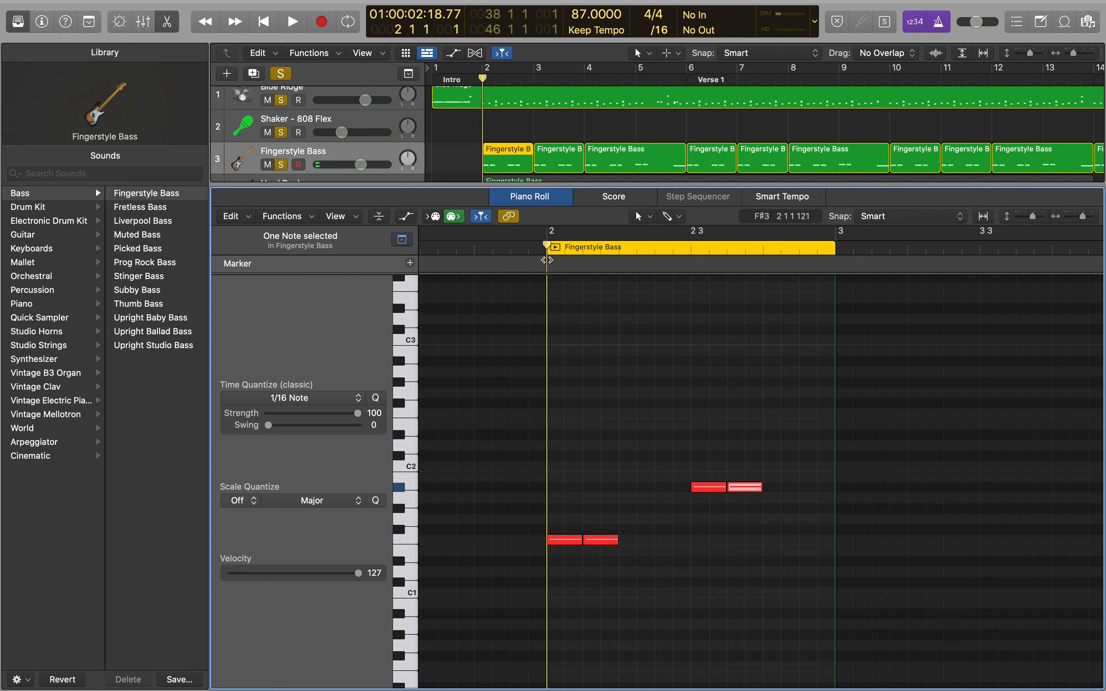
{"action": "key", "text": "space"}
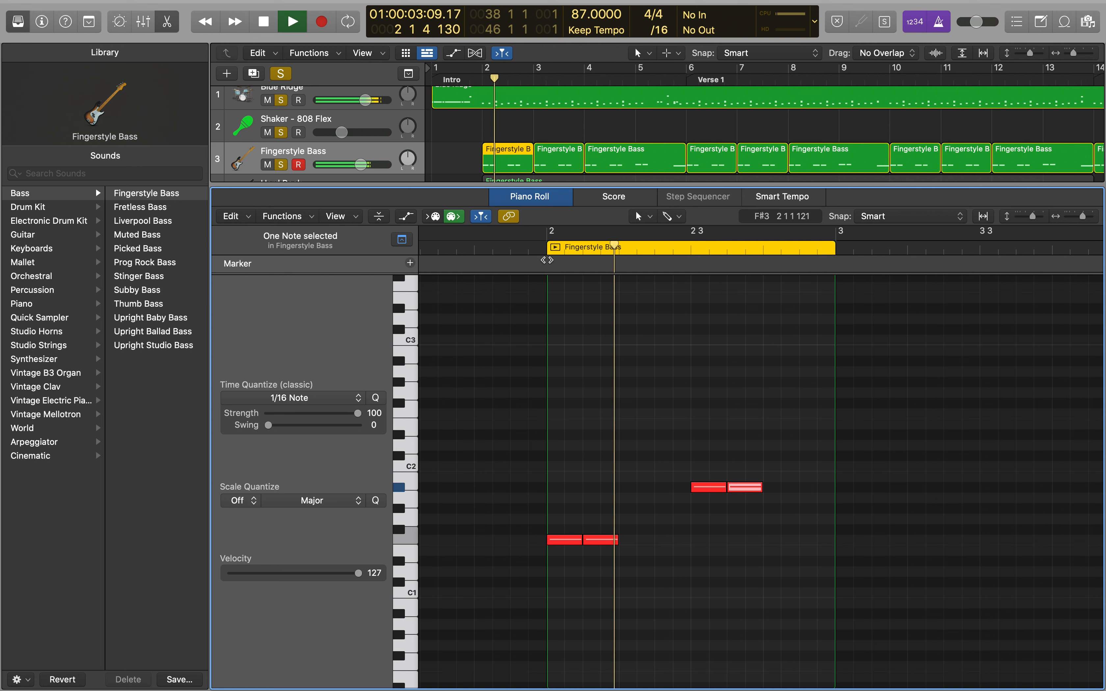
{"action": "key", "text": "space"}
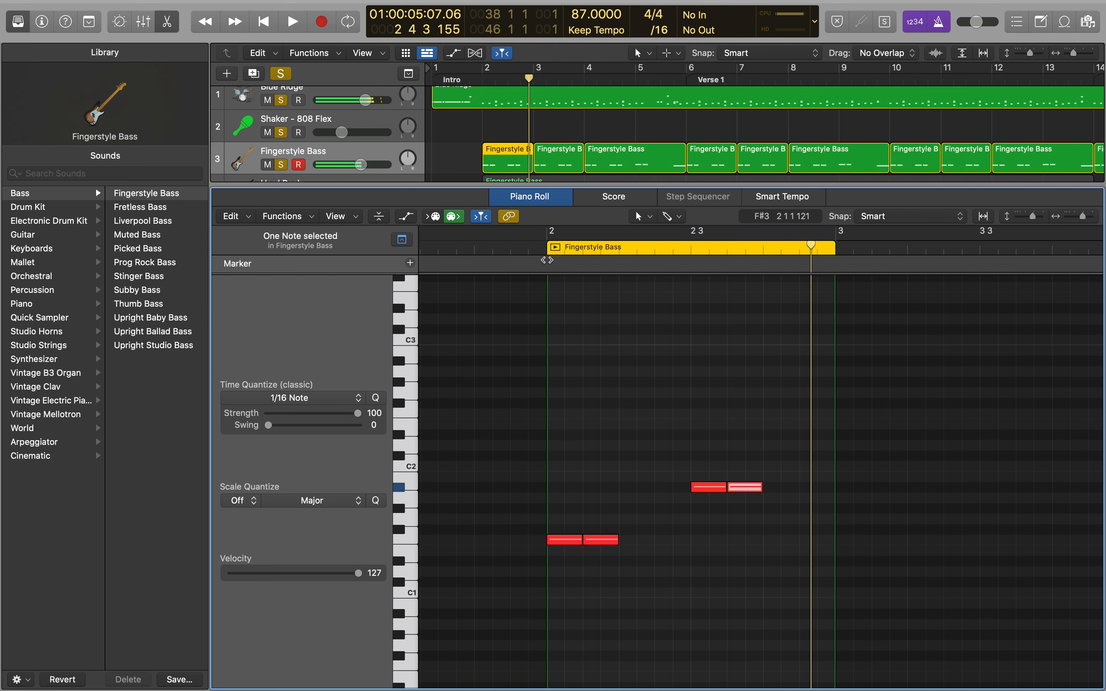
Show the Fingerstyle Bass region at bar 3 and play it in short passages through bar 4
{"action": "left_click_drag", "start_coordinate": [534, 80], "coordinate": [556, 138]}
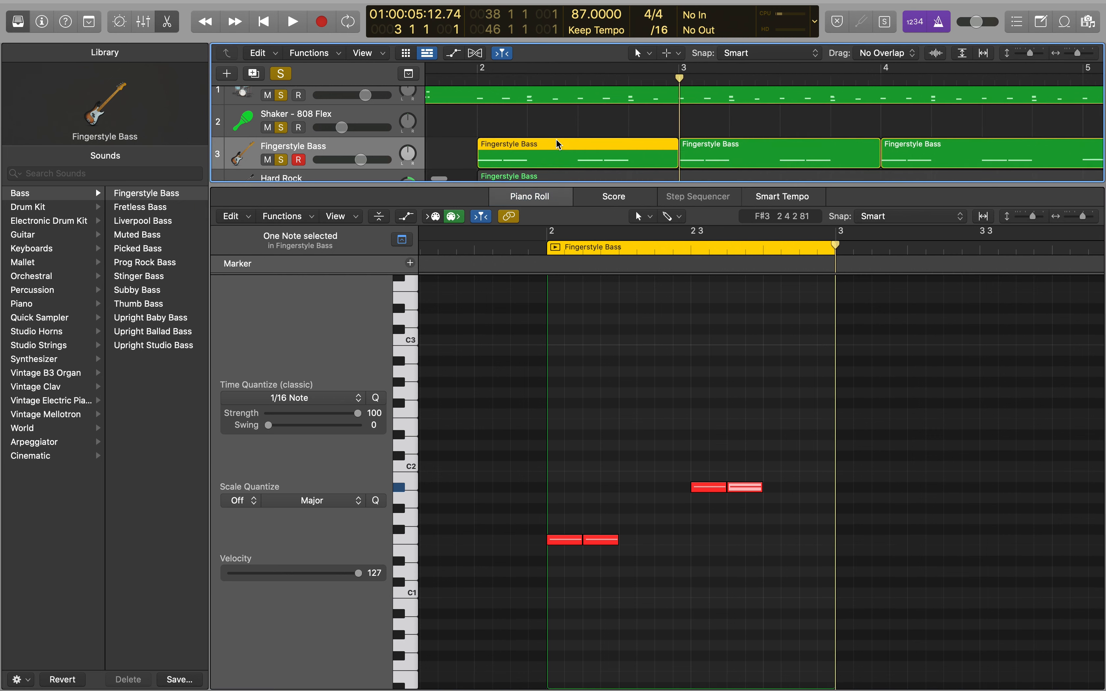
{"action": "scroll", "coordinate": [556, 140], "scroll_direction": "right", "scroll_amount": 5}
{"action": "left_click", "coordinate": [582, 144]}
{"action": "key", "text": "space"}
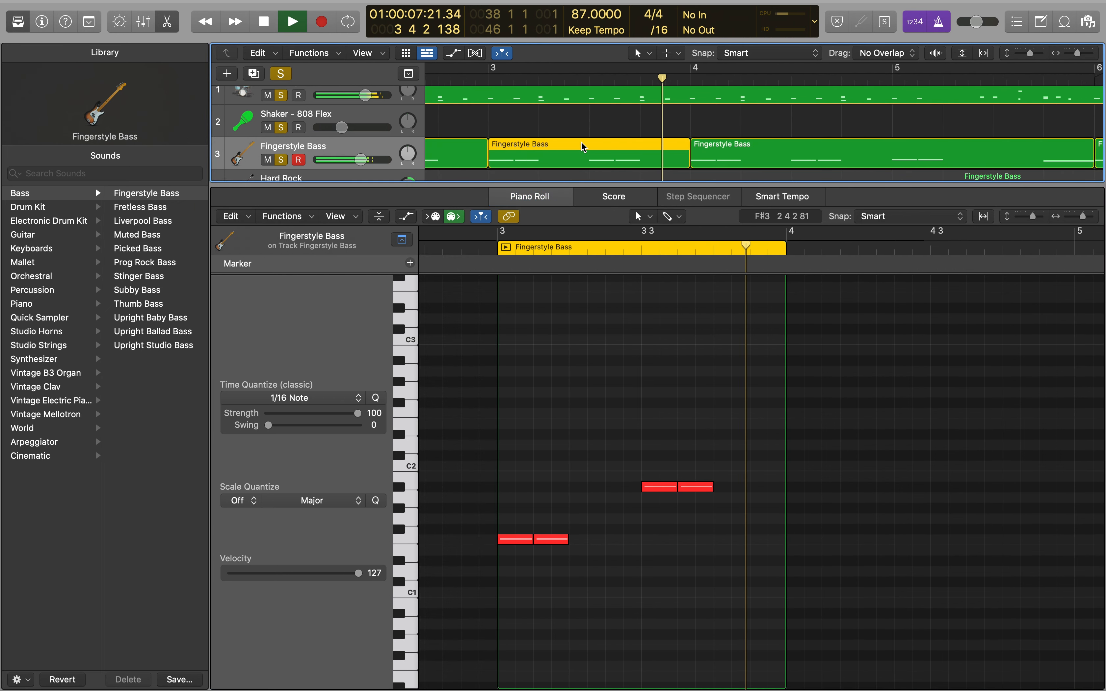
{"action": "key", "text": "space"}
{"action": "key", "text": "space"}
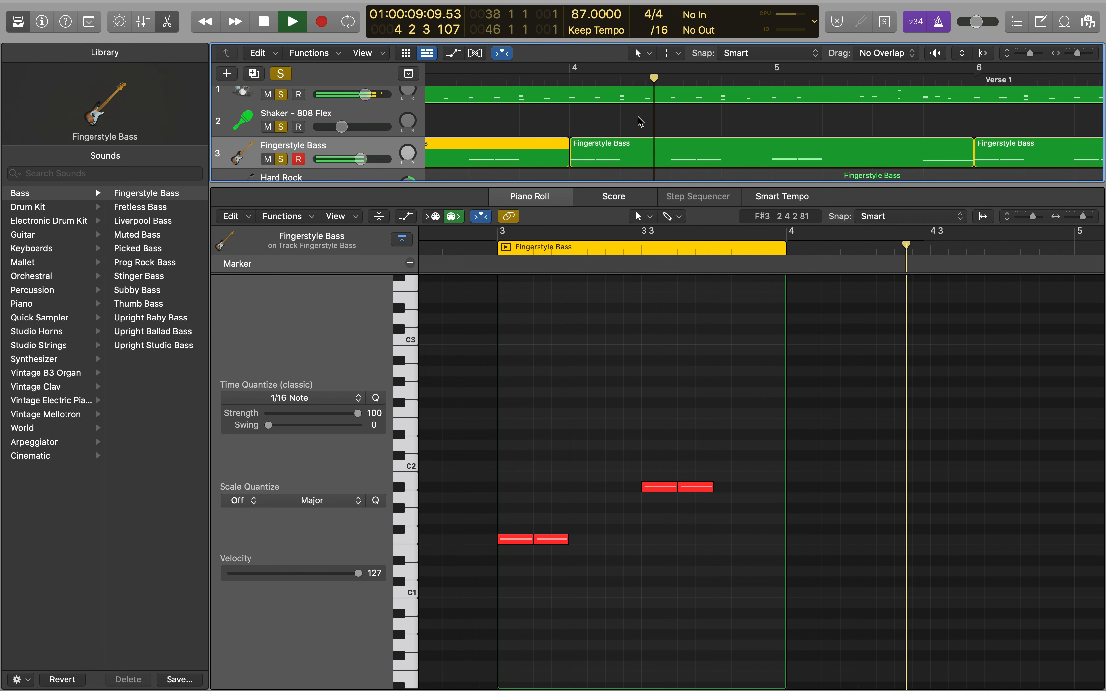
{"action": "key", "text": "space"}
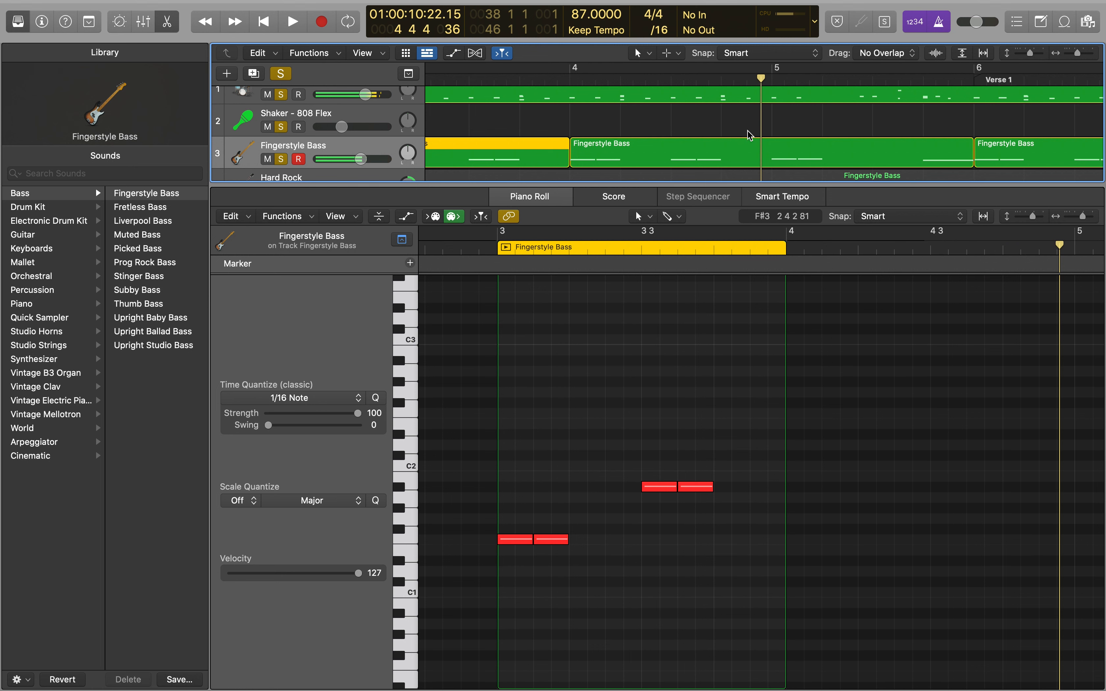
Open the bass region starting at bar 4, audition its C2 notes in bar 5, and play through its closing E1 note
{"action": "key", "text": "super+Left"}
{"action": "left_click", "coordinate": [699, 146]}
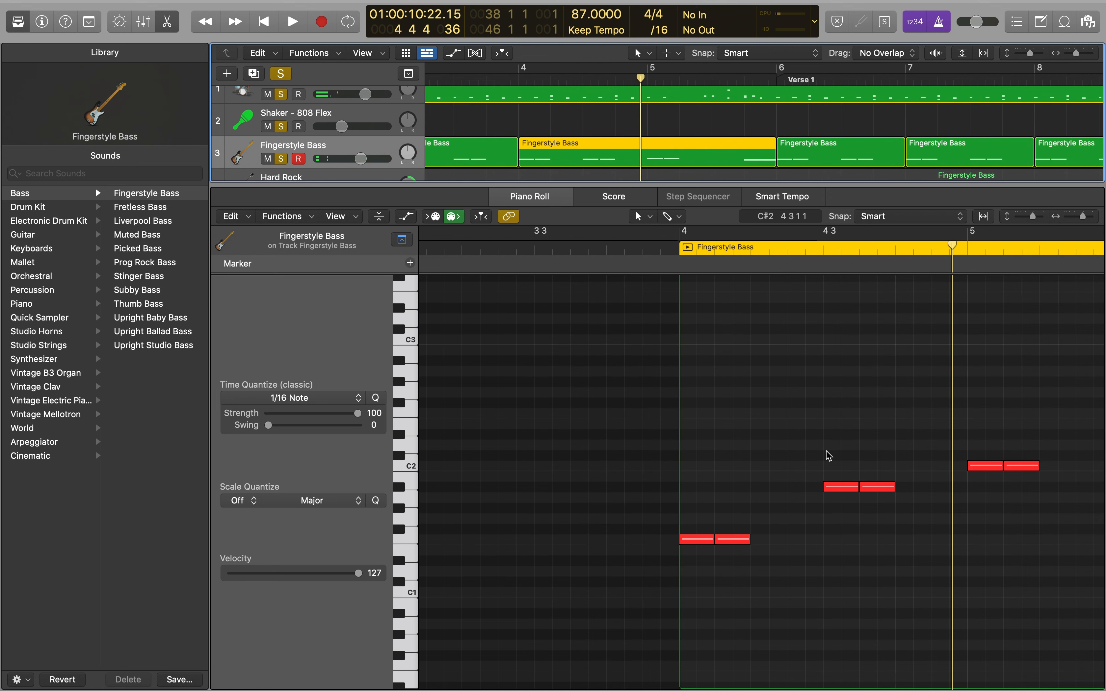
{"action": "left_click", "coordinate": [807, 466]}
{"action": "left_click", "coordinate": [840, 465]}
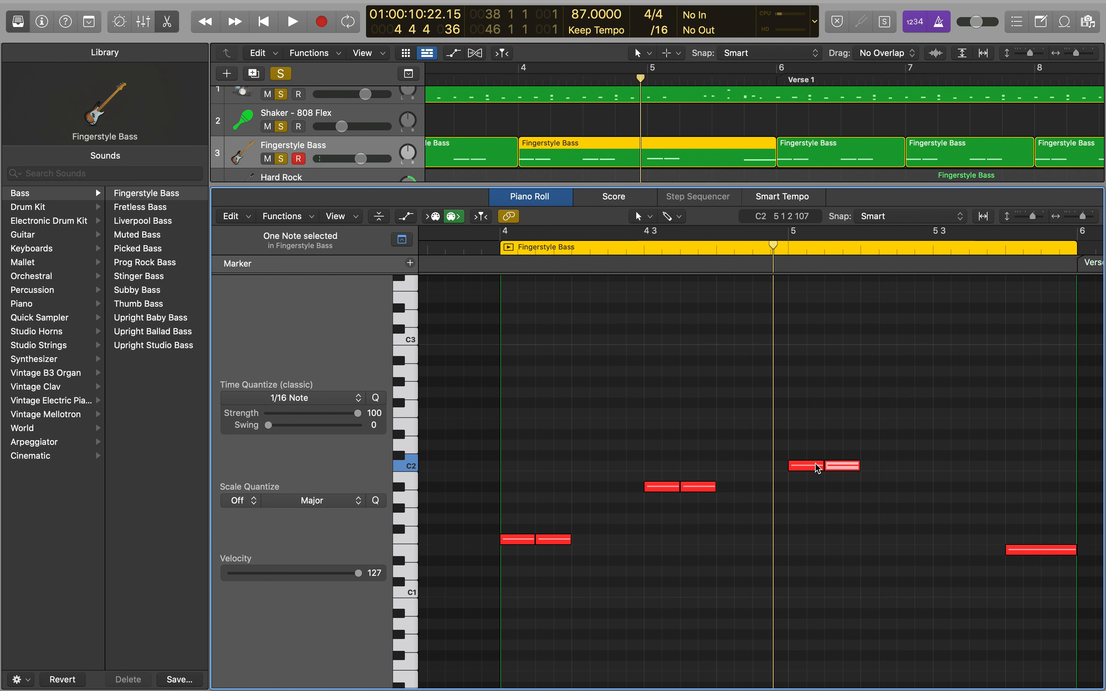
{"action": "key", "text": "space"}
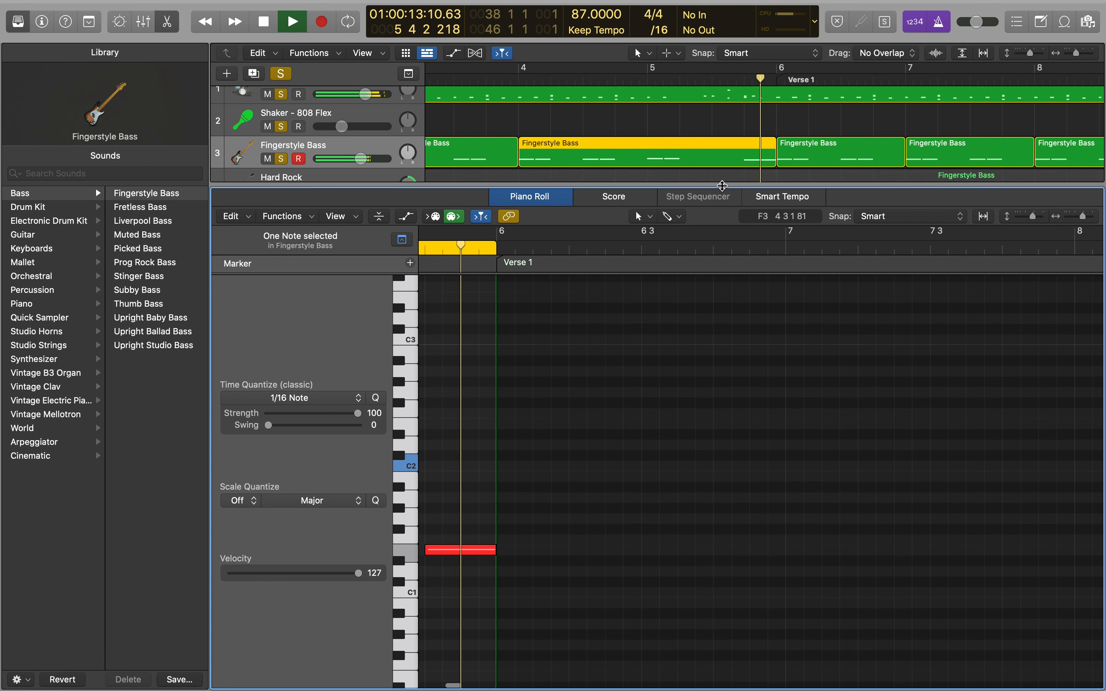
{"action": "key", "text": "space"}
{"action": "scroll", "coordinate": [489, 551], "scroll_direction": "left", "scroll_amount": 3}
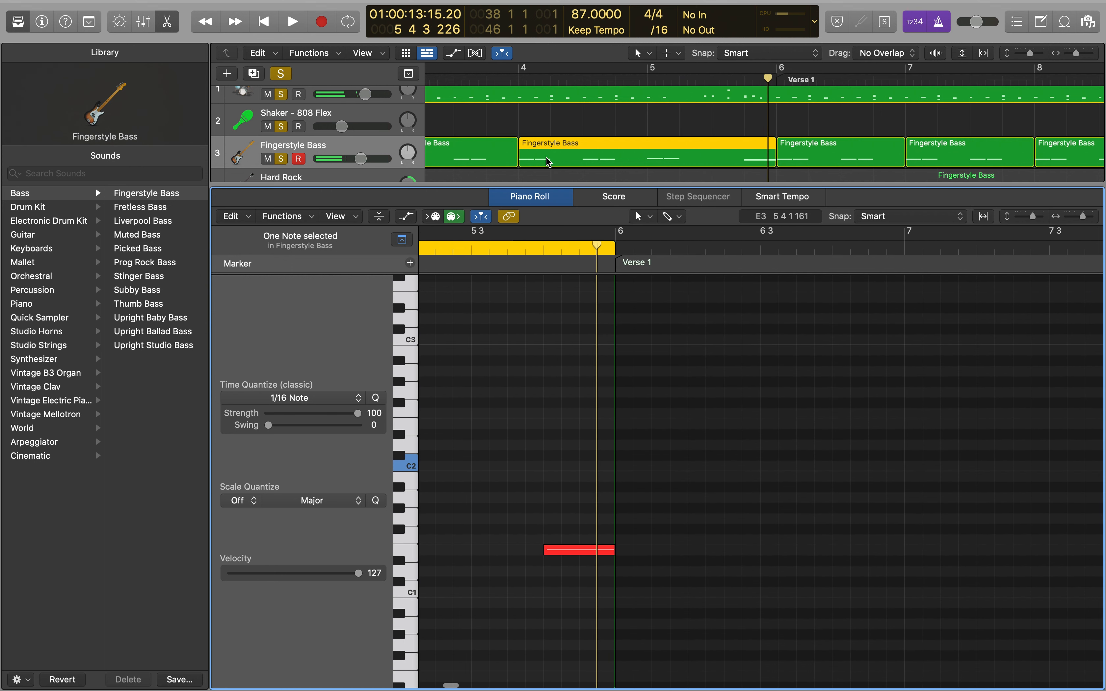
Replay the intro bass part from bar 2 to the end of bar 5, following its notes
{"action": "scroll", "coordinate": [547, 138], "scroll_direction": "down", "scroll_amount": 5}
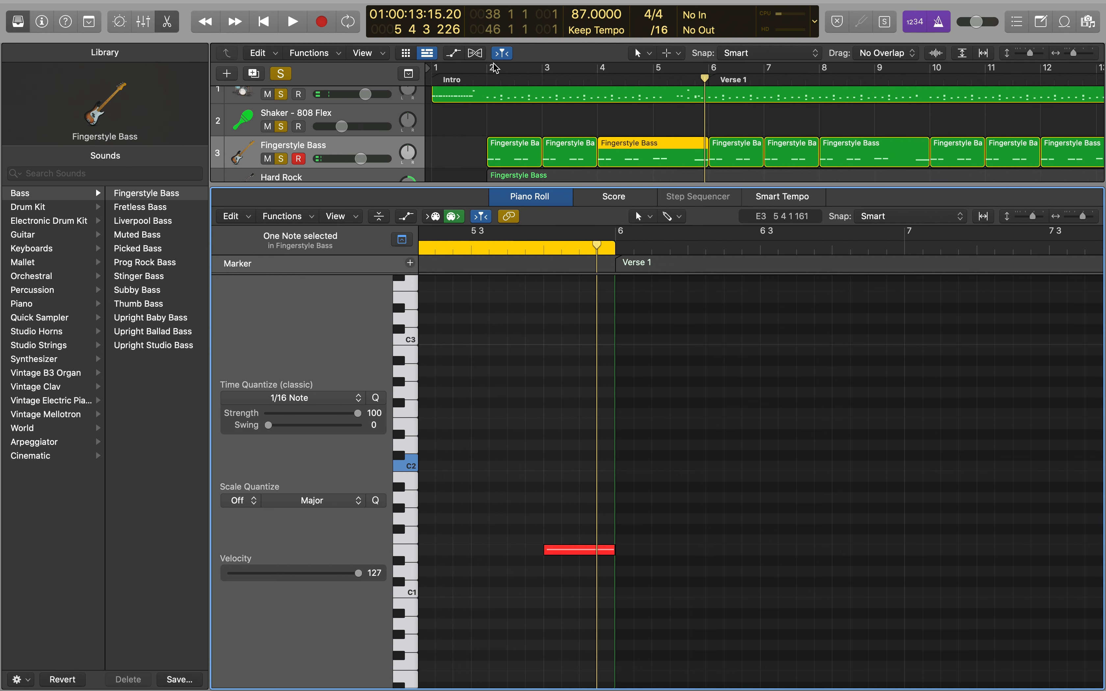
{"action": "left_click", "coordinate": [485, 76]}
{"action": "key", "text": "Return"}
{"action": "key", "text": "space"}
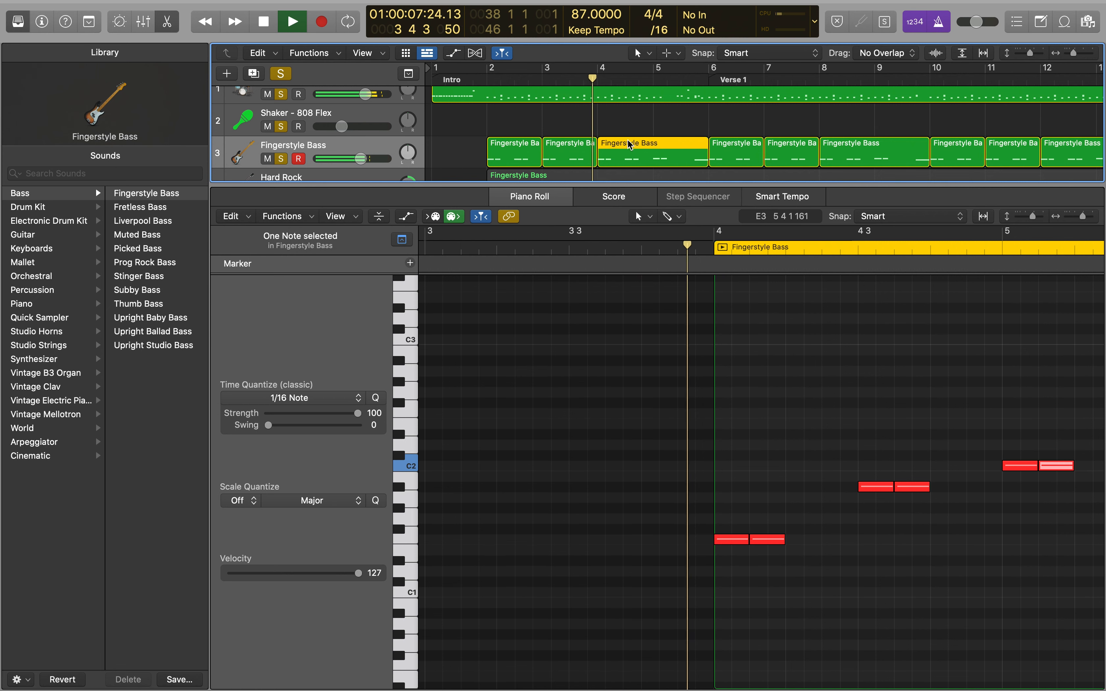
{"action": "scroll", "coordinate": [630, 144], "scroll_direction": "right", "scroll_amount": 3}
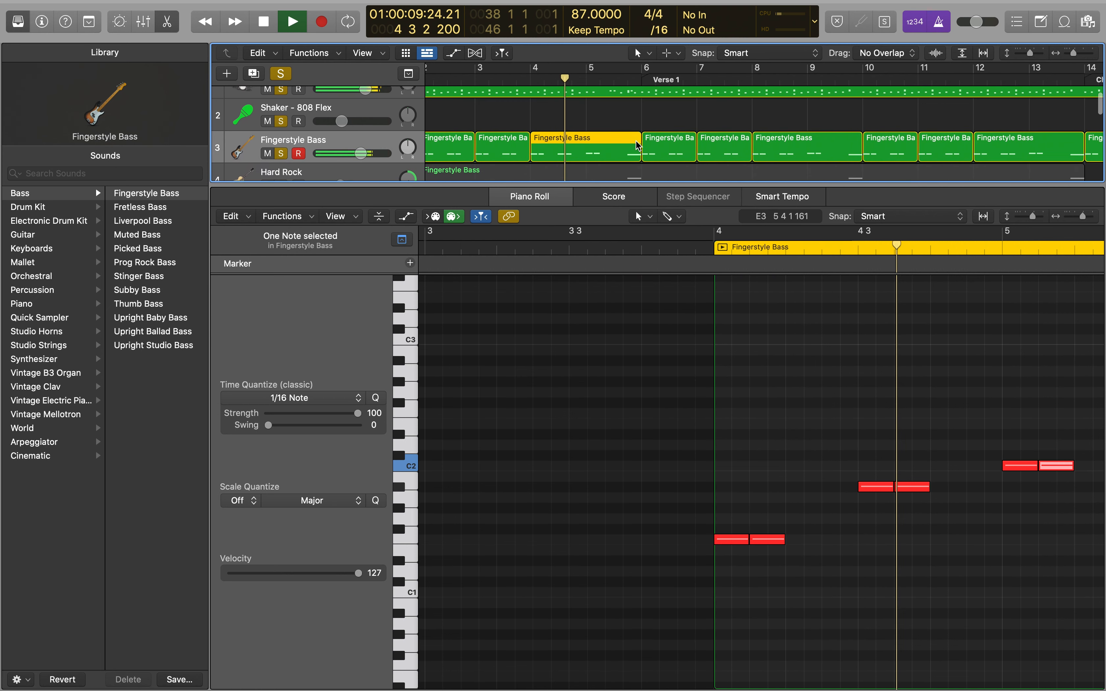
{"action": "key", "text": "space"}
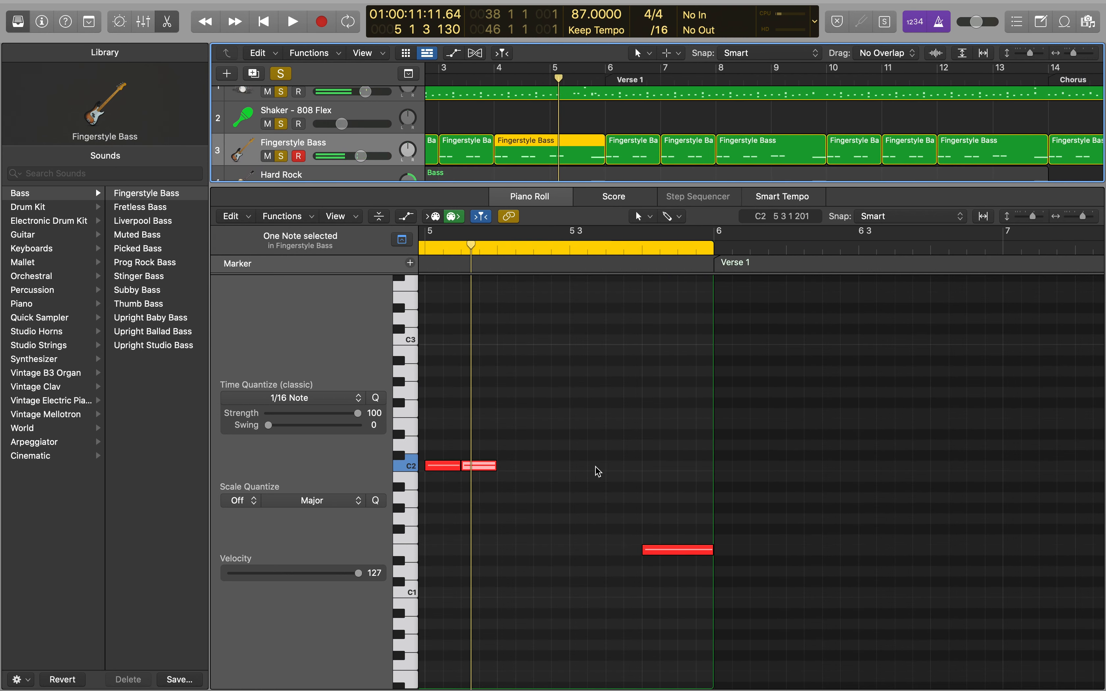
{"action": "key", "text": "space"}
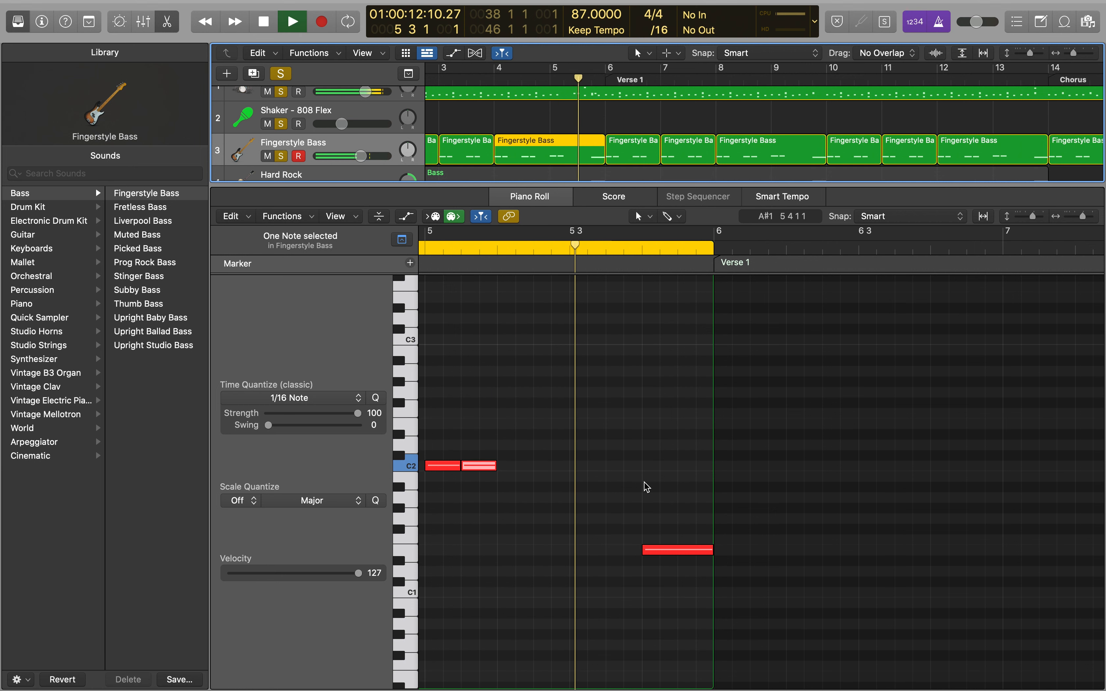
{"action": "key", "text": "space"}
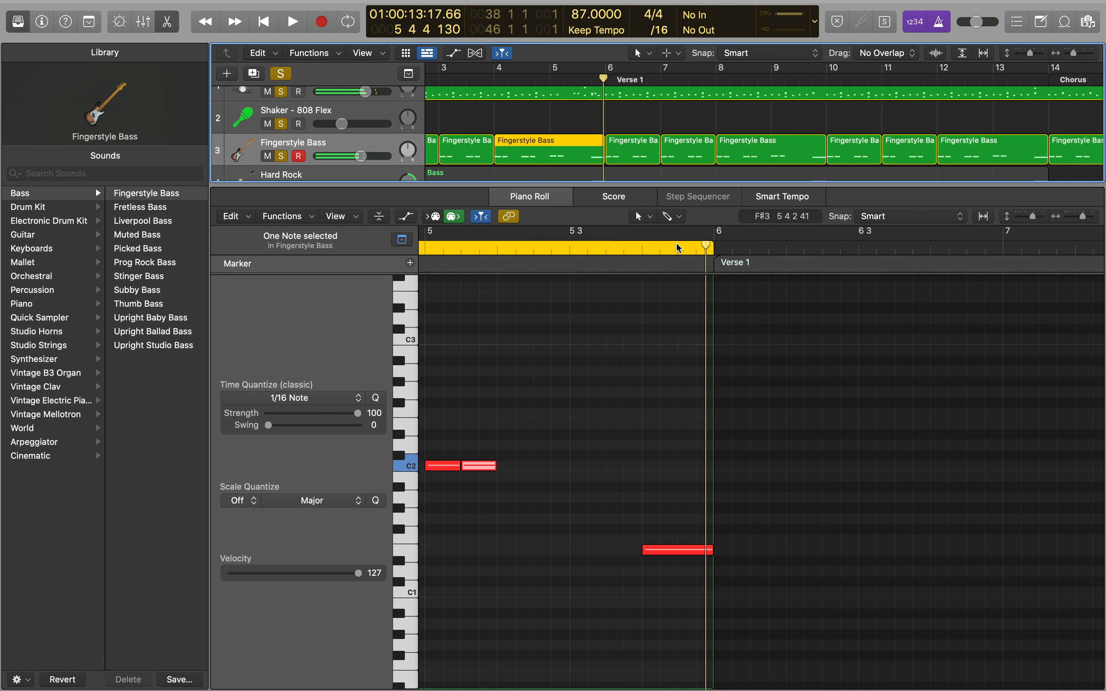
Join the three Fingerstyle Bass regions covering bars 2 to 5 into one region
{"action": "scroll", "coordinate": [569, 168], "scroll_direction": "left", "scroll_amount": 5}
{"action": "left_click_drag", "start_coordinate": [480, 156], "coordinate": [616, 161]}
{"action": "key", "text": "j"}
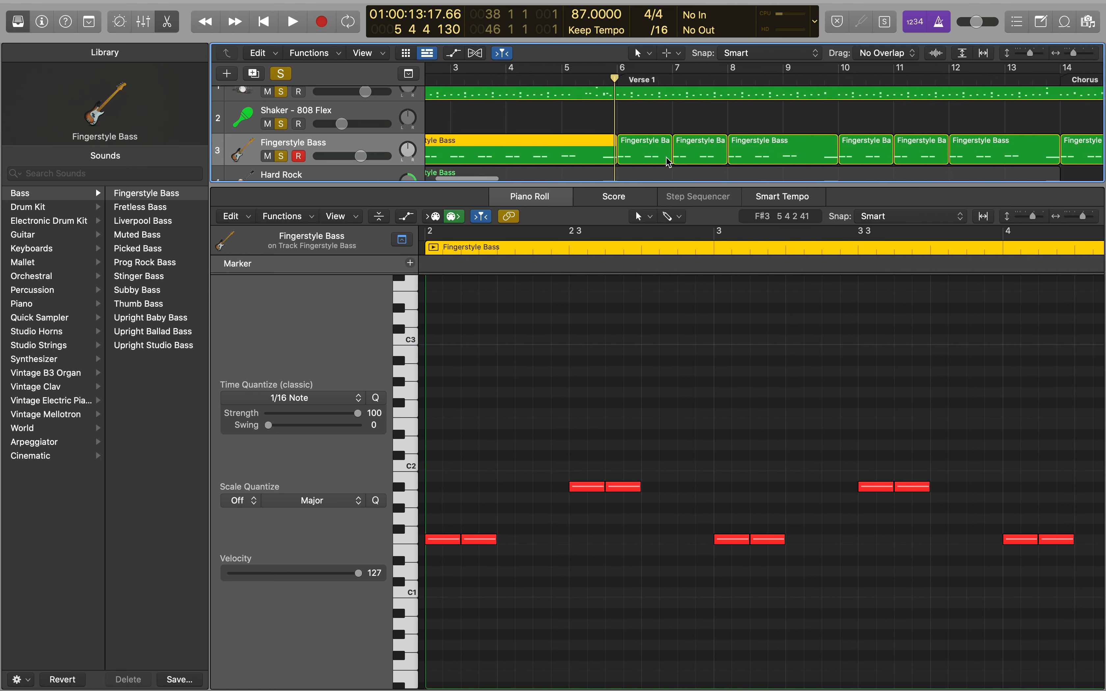
Play on into Verse 1 and join the bass regions covering bars 6 to 9 into one region
{"action": "scroll", "coordinate": [649, 137], "scroll_direction": "right", "scroll_amount": 3}
{"action": "key", "text": "space"}
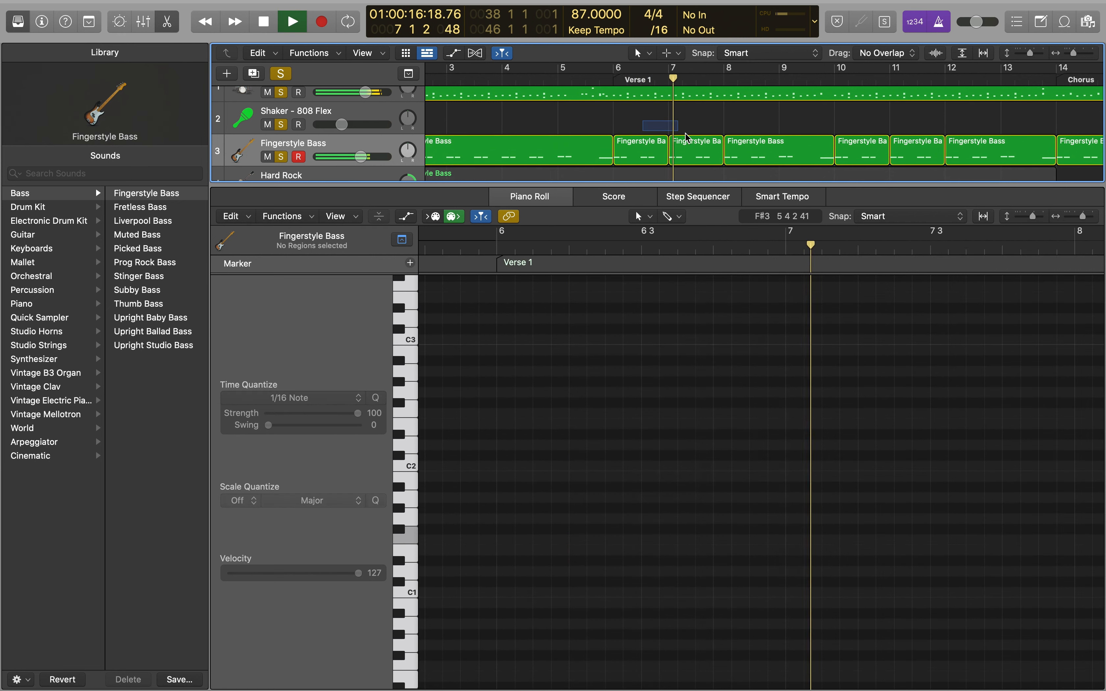
{"action": "left_click_drag", "start_coordinate": [645, 132], "coordinate": [740, 148]}
{"action": "key", "text": "j"}
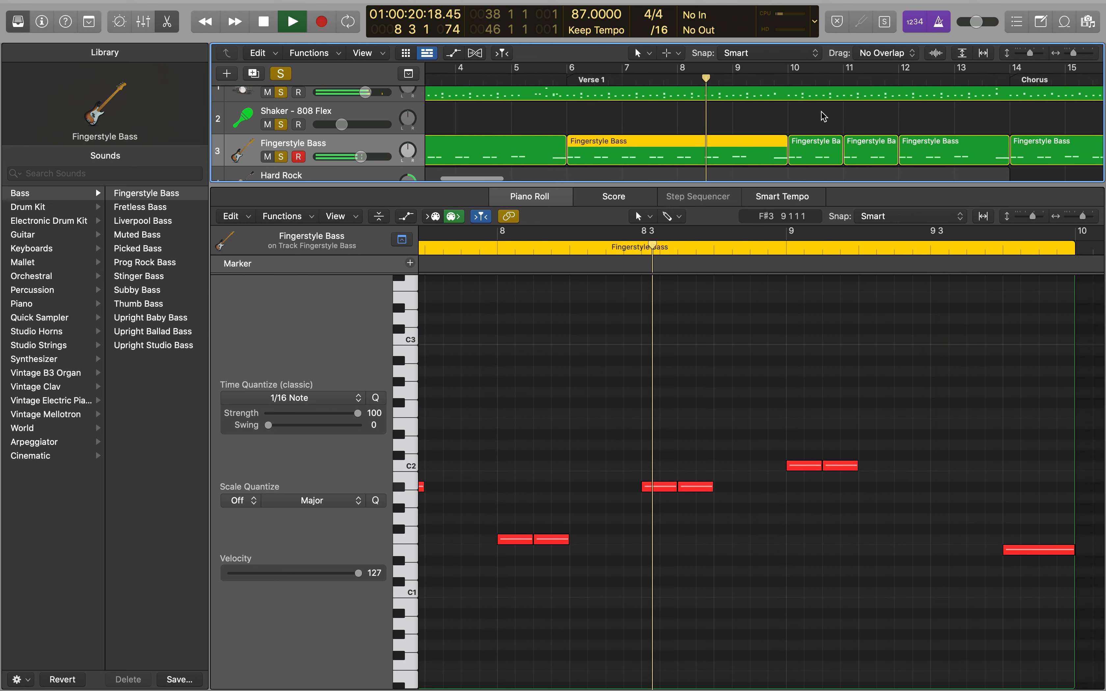
Join the three Verse 1 bass regions covering bars 10 to 13 into one region
{"action": "left_click_drag", "start_coordinate": [792, 112], "coordinate": [862, 143]}
{"action": "key", "text": "space"}
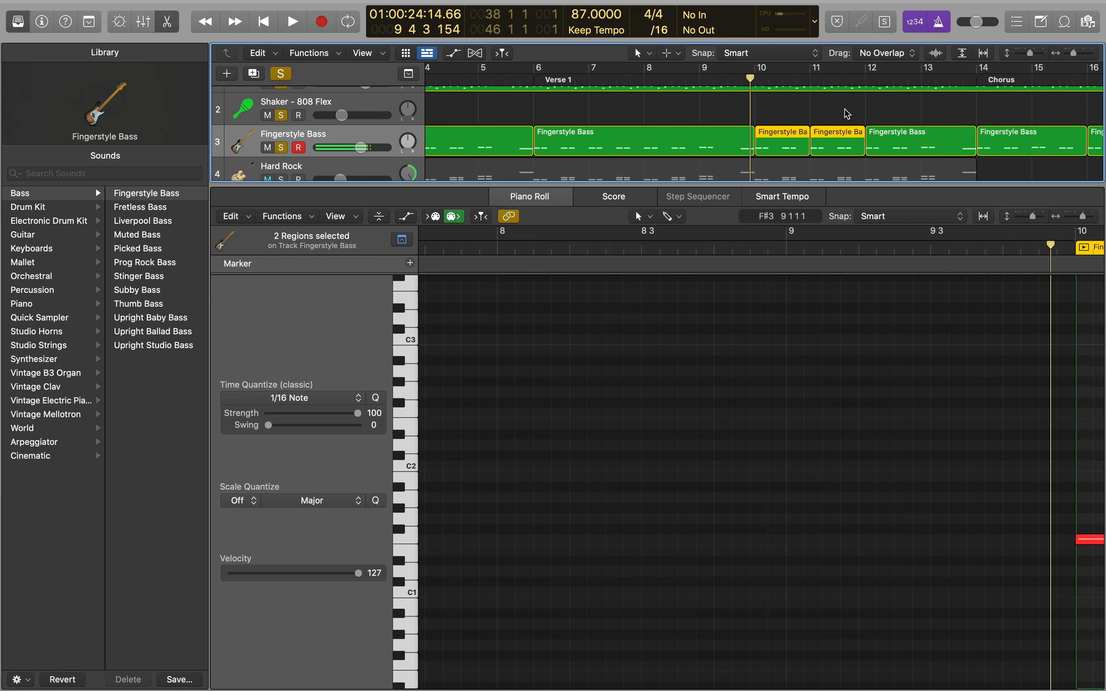
{"action": "left_click_drag", "start_coordinate": [783, 111], "coordinate": [882, 144]}
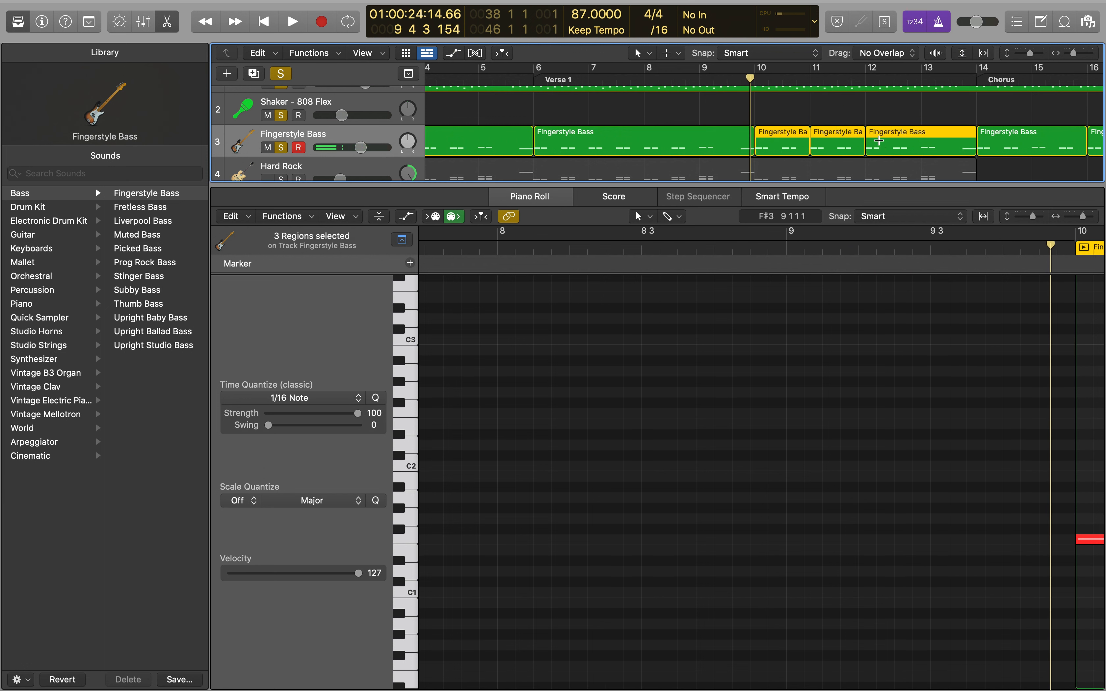
{"action": "key", "text": "super+j"}
Play the joined bass region from bar 10 to the start of the Chorus, following its notes
{"action": "key", "text": "space"}
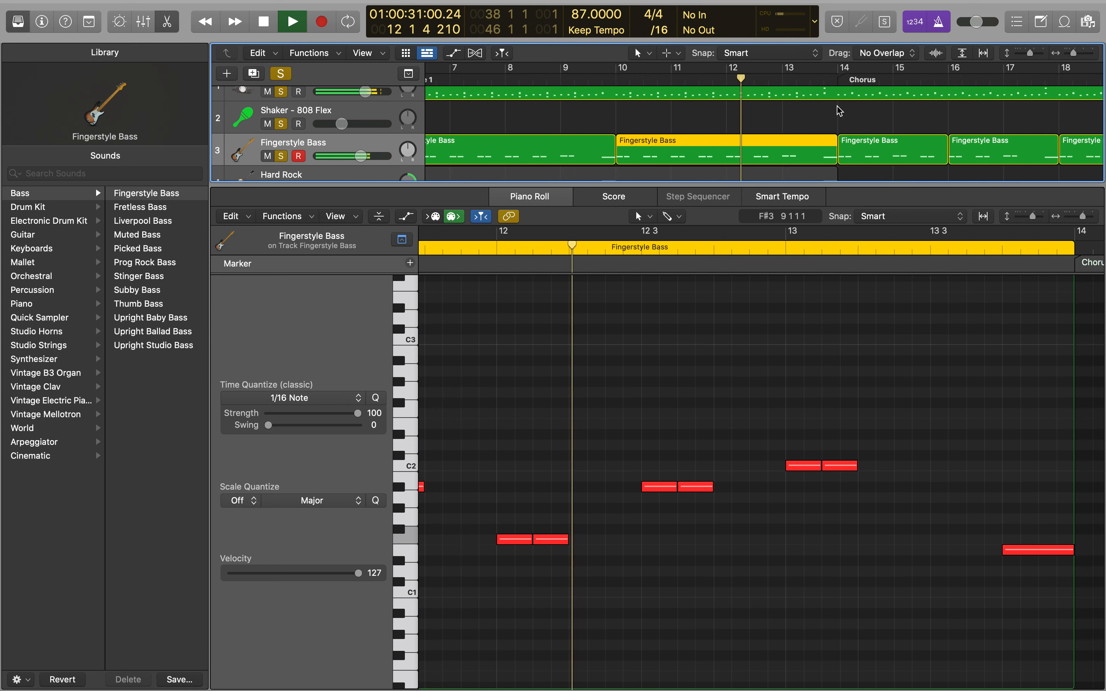
{"action": "scroll", "coordinate": [836, 105], "scroll_direction": "down", "scroll_amount": 1}
{"action": "scroll", "coordinate": [837, 105], "scroll_direction": "up", "scroll_amount": 1}
{"action": "scroll", "coordinate": [836, 105], "scroll_direction": "right", "scroll_amount": 2}
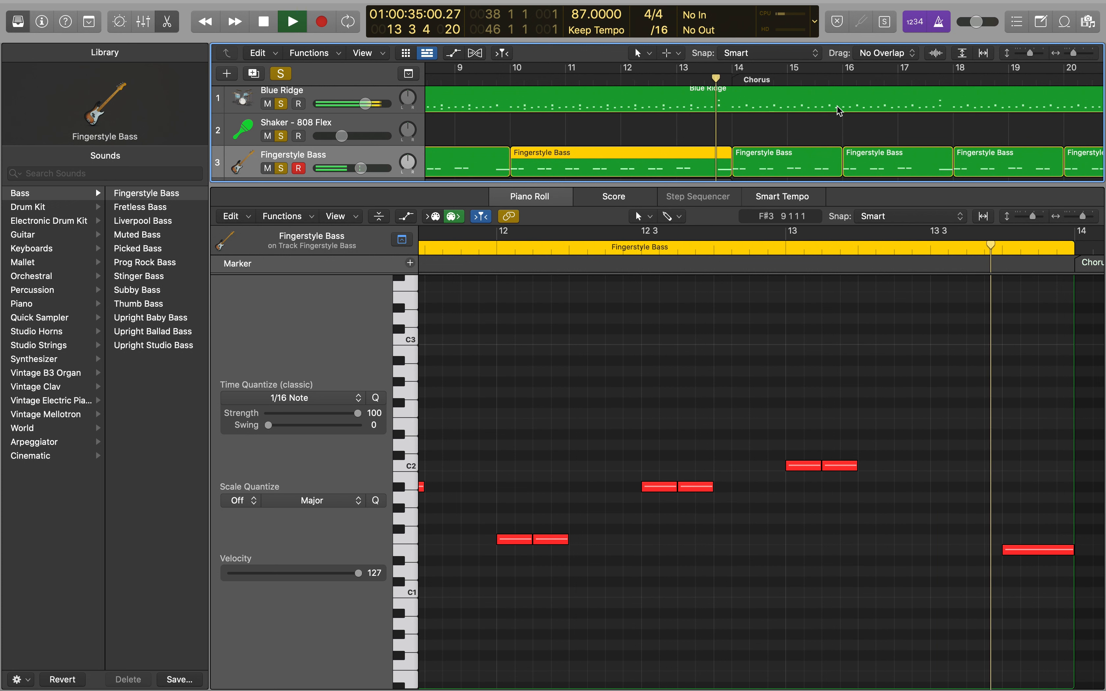
{"action": "key", "text": "space"}
Show the Chorus bass regions at bars 14 and 16 in turn and play their notes through bar 17
{"action": "left_click", "coordinate": [789, 158]}
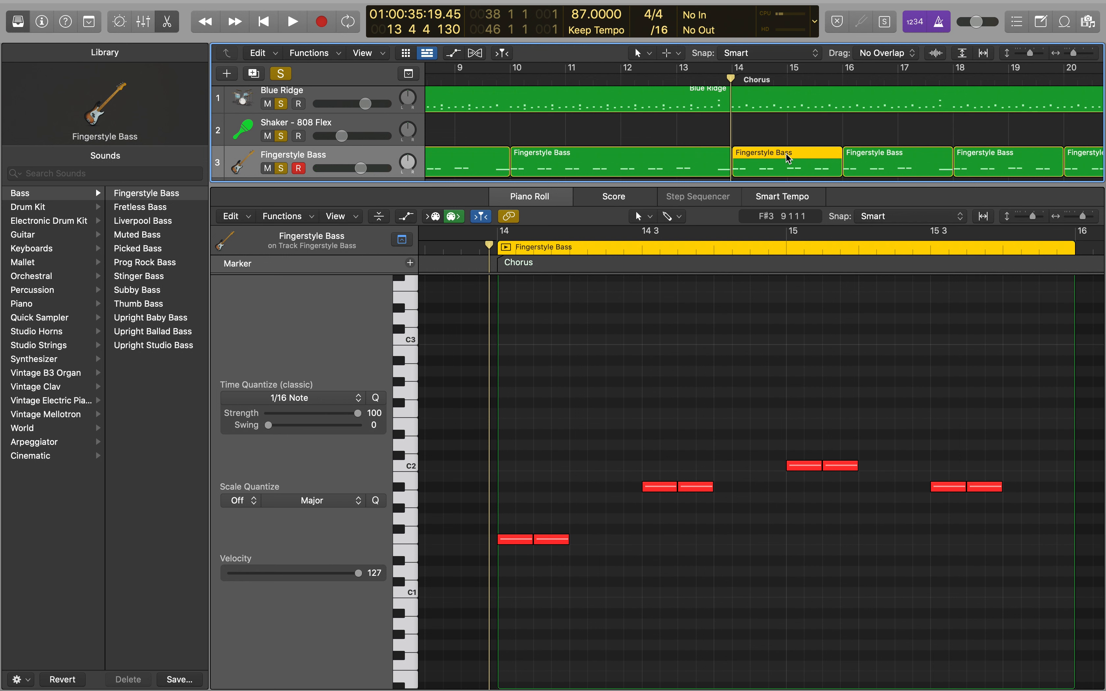
{"action": "key", "text": "space"}
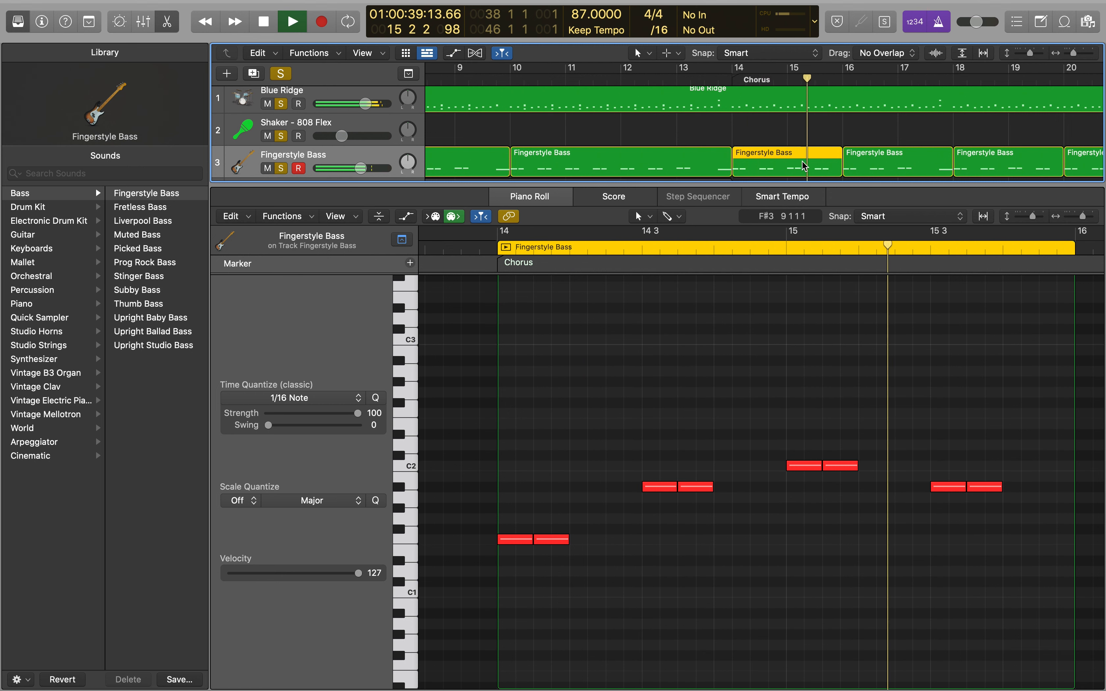
{"action": "left_click", "coordinate": [884, 150]}
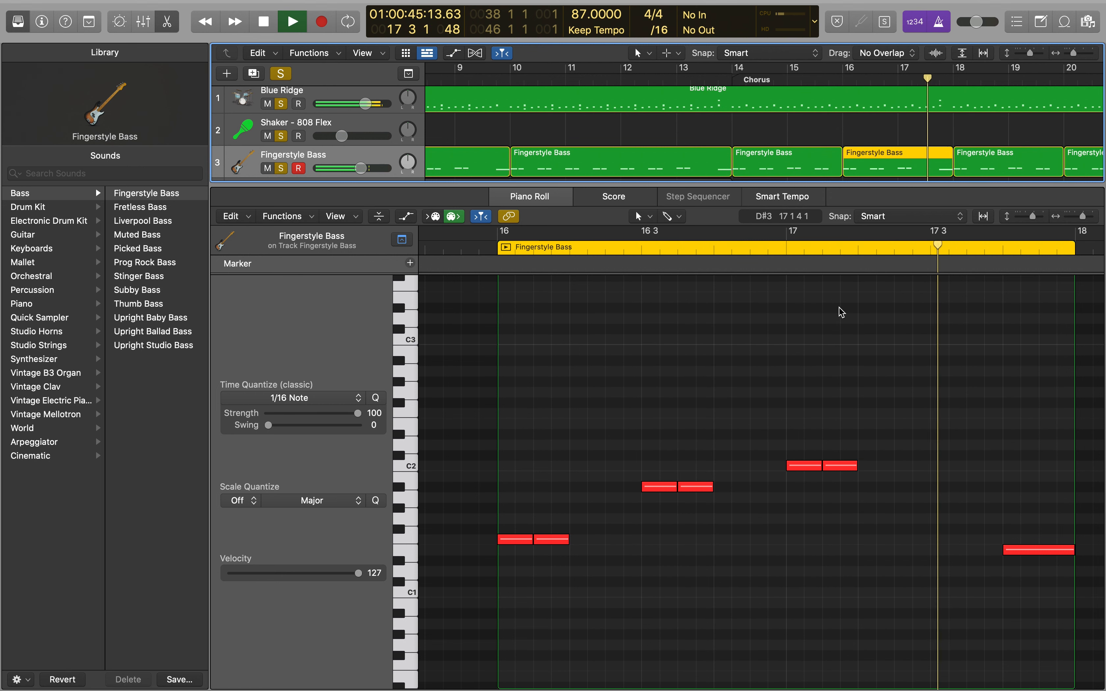
{"action": "key", "text": "space"}
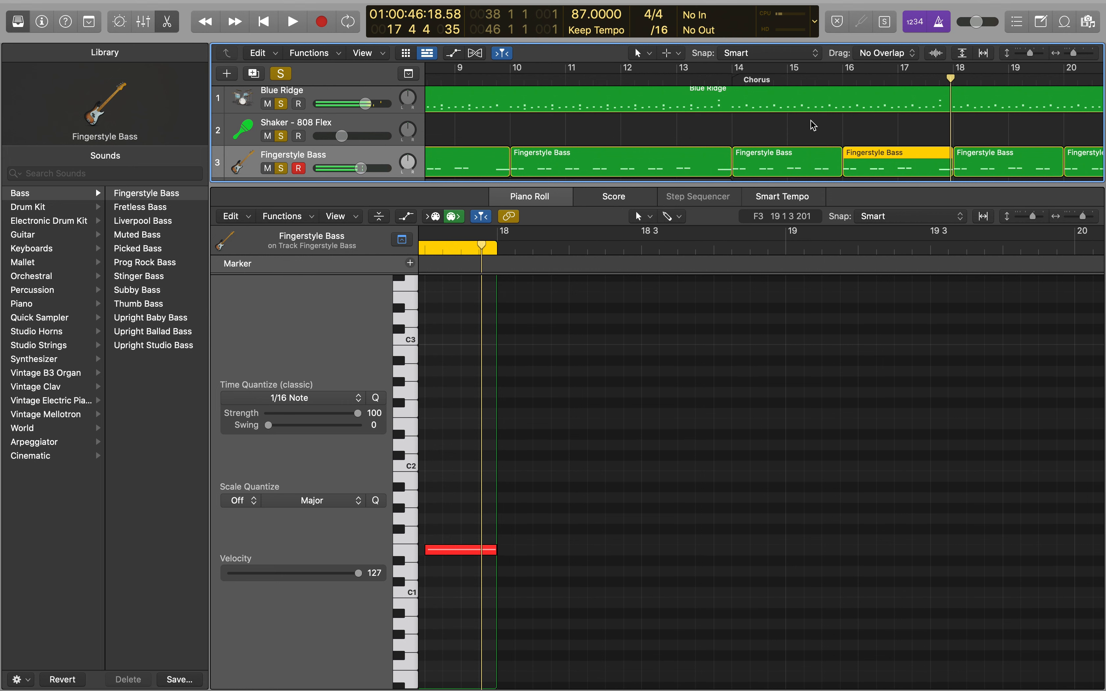
Join the two Chorus bass regions covering bars 14 to 17 into one region
{"action": "left_click_drag", "start_coordinate": [813, 125], "coordinate": [855, 155]}
{"action": "key", "text": "super+j"}
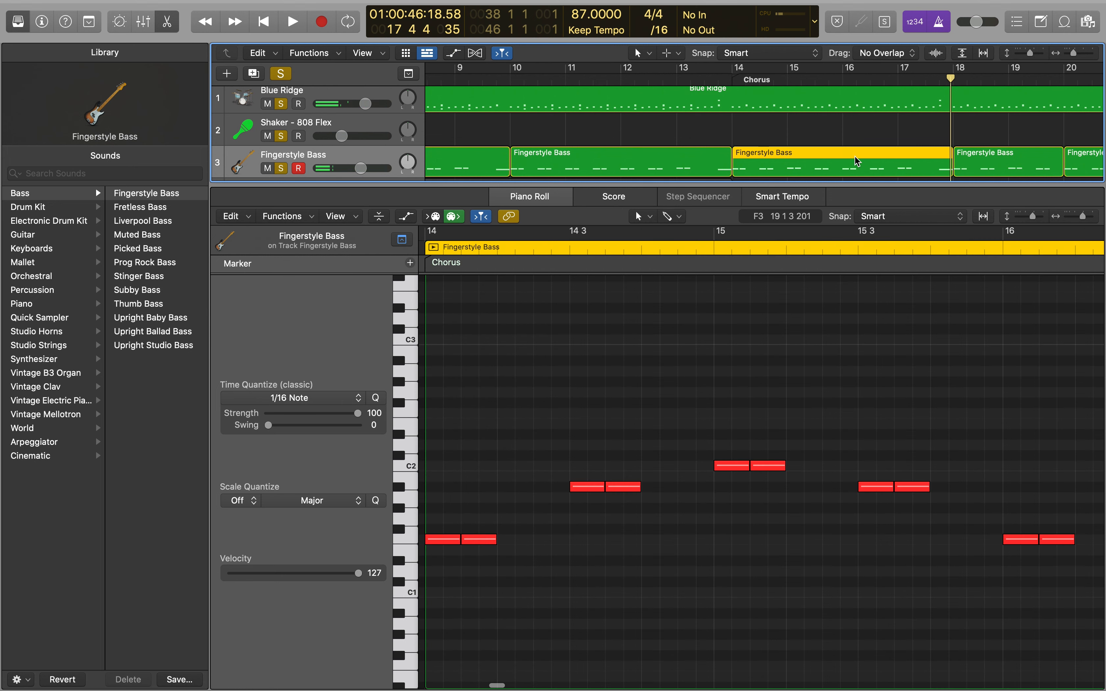
Resume playback, join the two Chorus bass regions covering bars 18 to 21, and play through to the start of Verse 2
{"action": "scroll", "coordinate": [894, 153], "scroll_direction": "right", "scroll_amount": 6}
{"action": "key", "text": "space"}
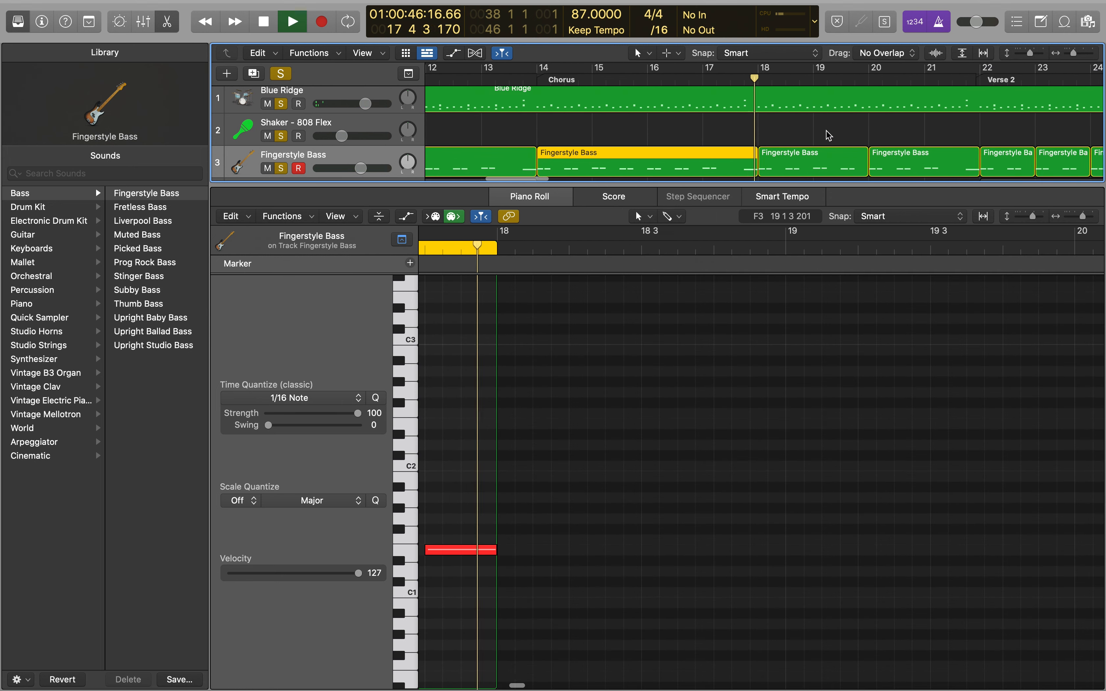
{"action": "left_click_drag", "start_coordinate": [826, 130], "coordinate": [896, 156]}
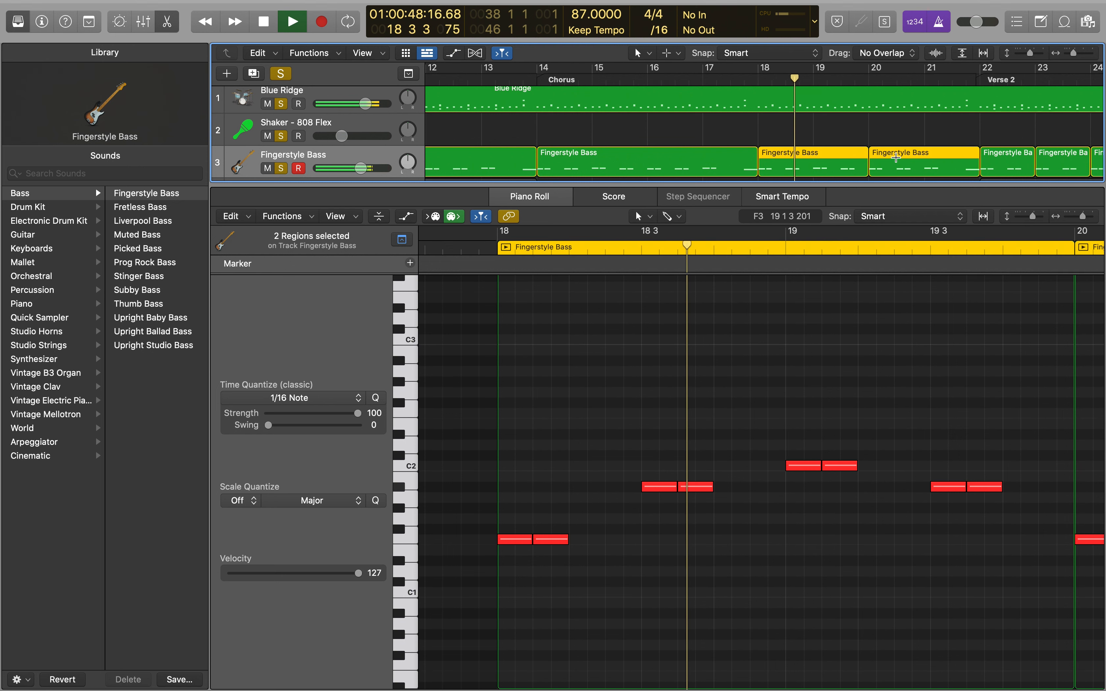
{"action": "key", "text": "super+j"}
{"action": "scroll", "coordinate": [892, 131], "scroll_direction": "right", "scroll_amount": 3}
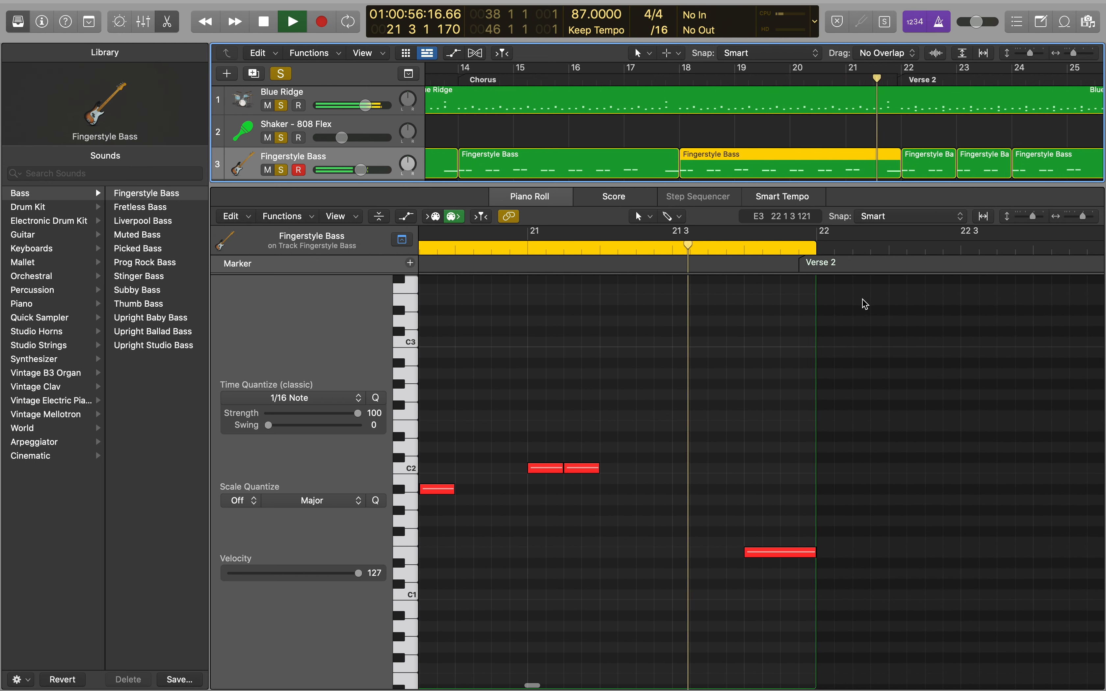
{"action": "key", "text": "space"}
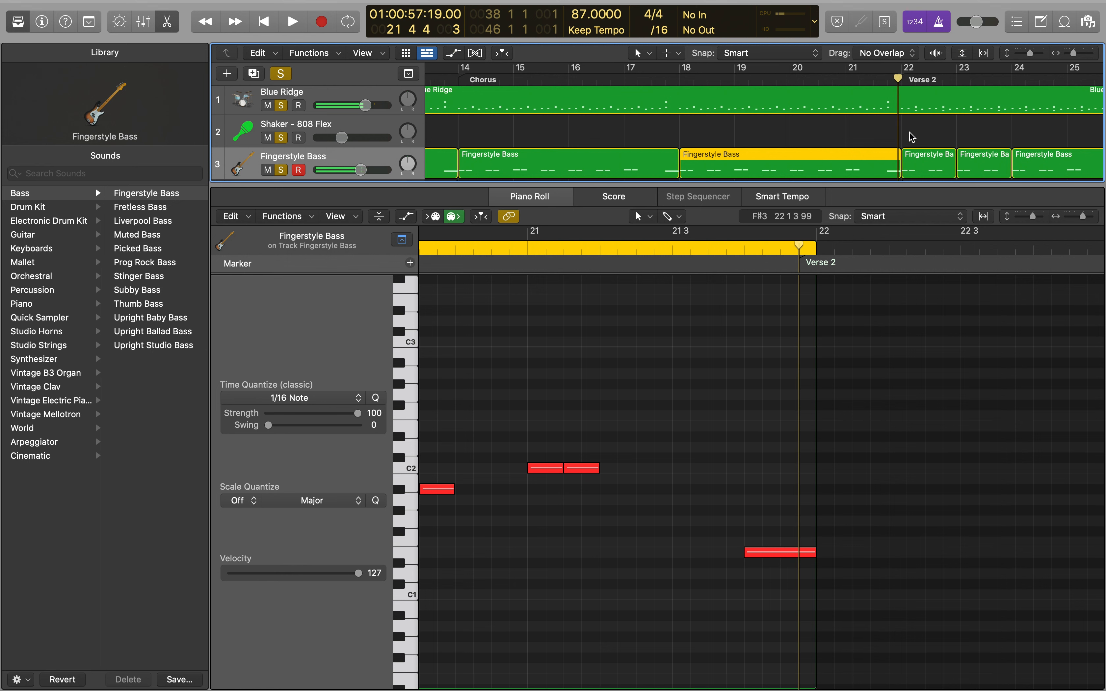
Join the six Verse 2 bass regions covering bars 22 to 29 into one region and play it from bar 22
{"action": "scroll", "coordinate": [912, 137], "scroll_direction": "left", "scroll_amount": 10}
{"action": "scroll", "coordinate": [607, 157], "scroll_direction": "right", "scroll_amount": 15}
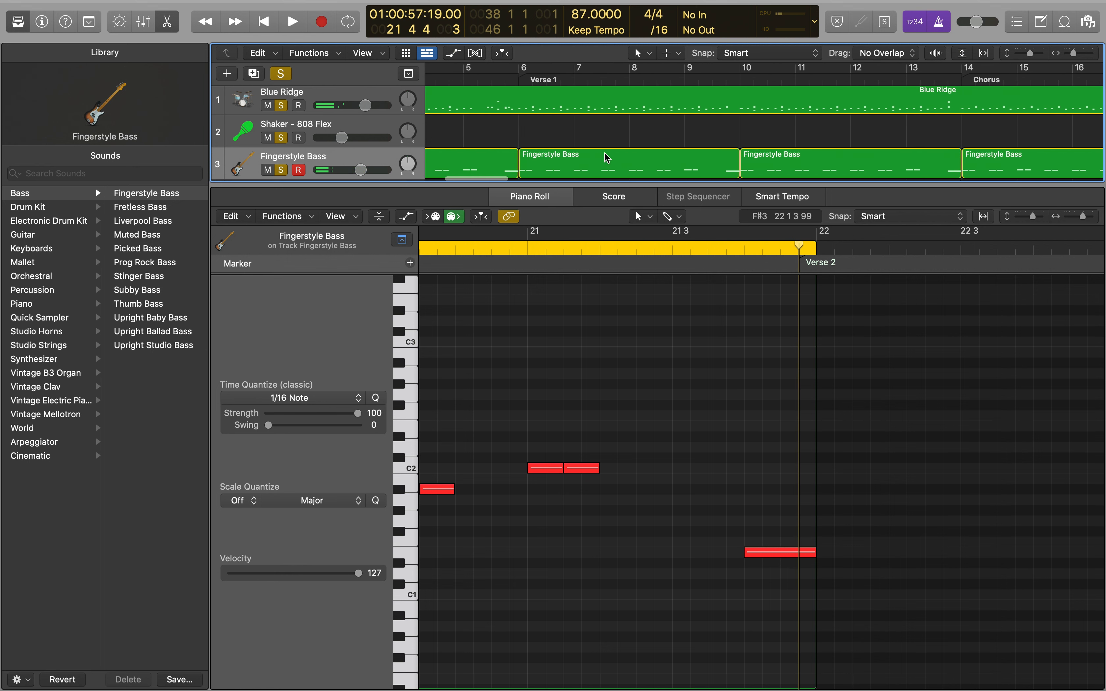
{"action": "scroll", "coordinate": [806, 167], "scroll_direction": "right", "scroll_amount": 3}
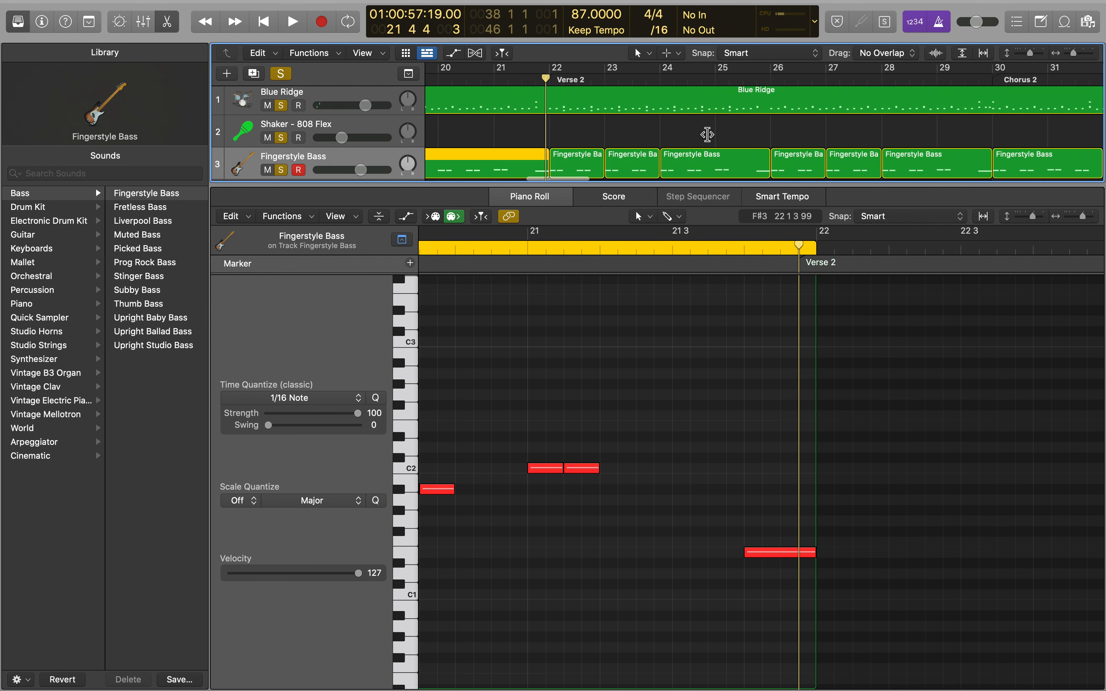
{"action": "left_click", "coordinate": [552, 81]}
{"action": "key", "text": "space"}
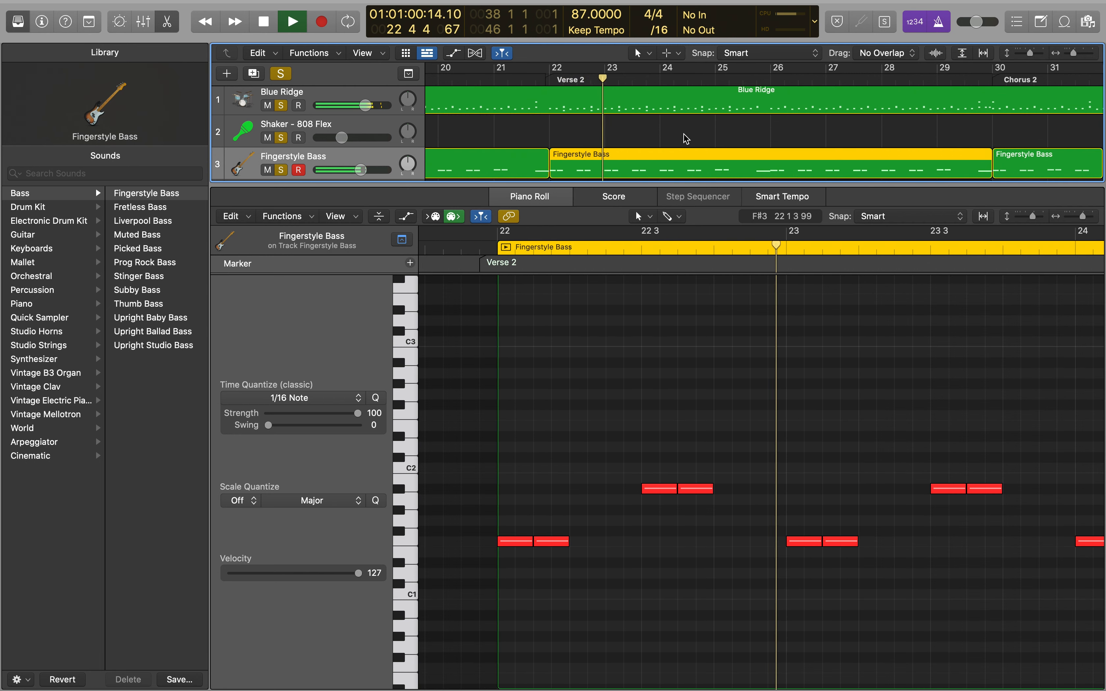
Follow the joined Verse 2 bass notes during playback, stop at the start of Chorus 2, and show the Chorus 2 bass regions
{"action": "scroll", "coordinate": [752, 134], "scroll_direction": "right", "scroll_amount": 4}
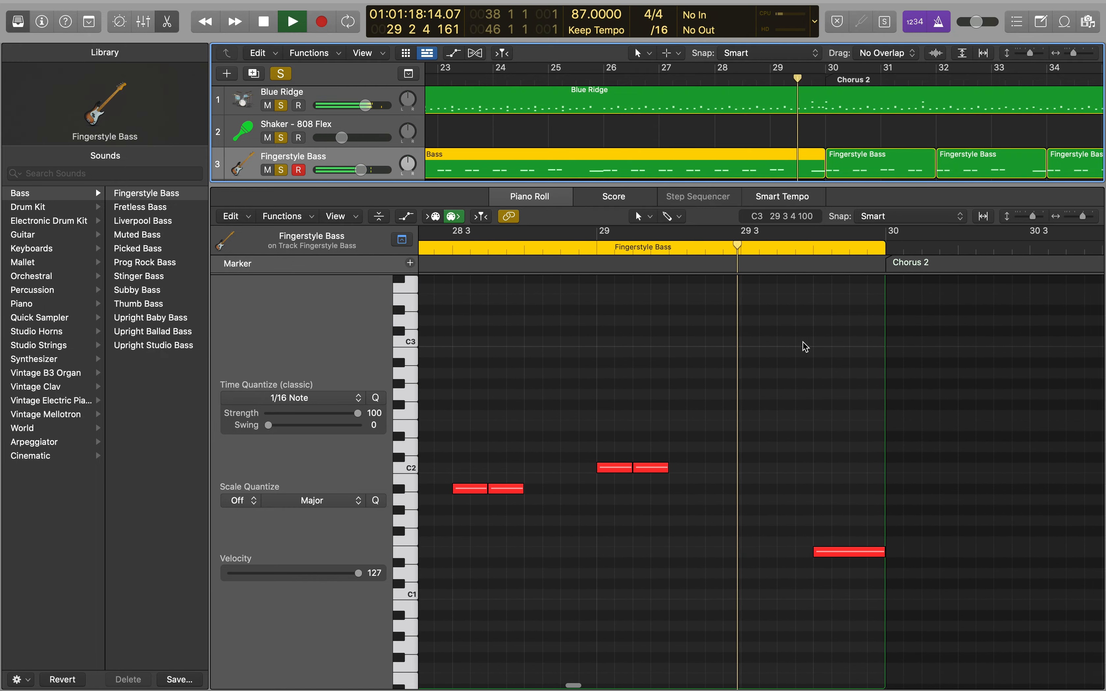
{"action": "key", "text": "space"}
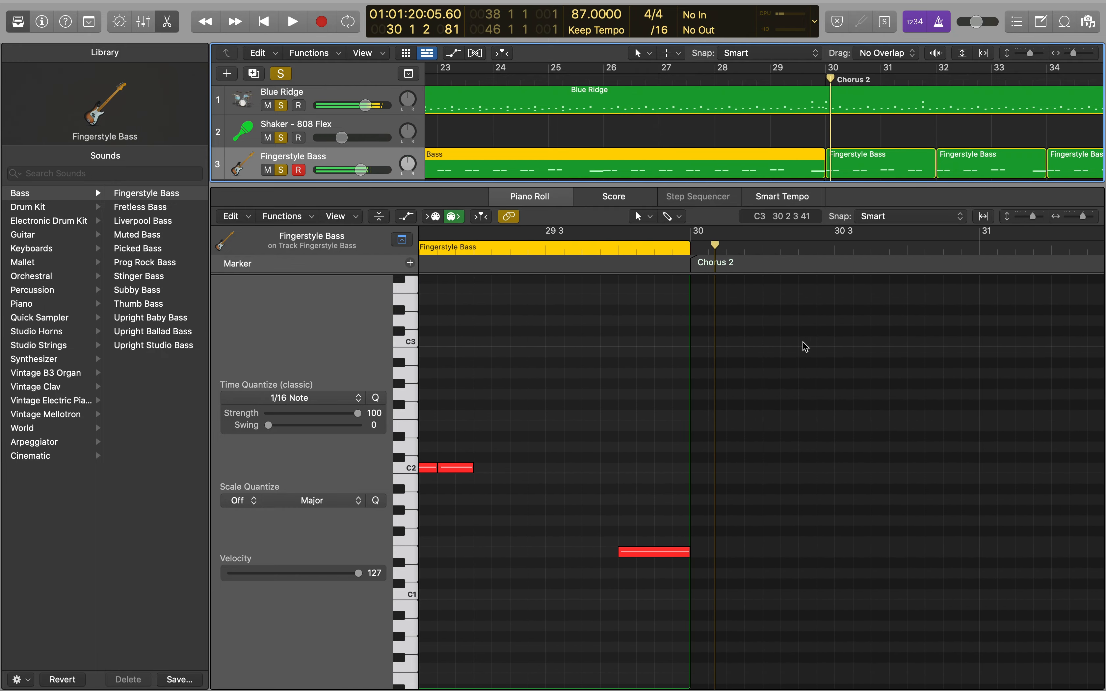
{"action": "scroll", "coordinate": [858, 134], "scroll_direction": "right", "scroll_amount": 10}
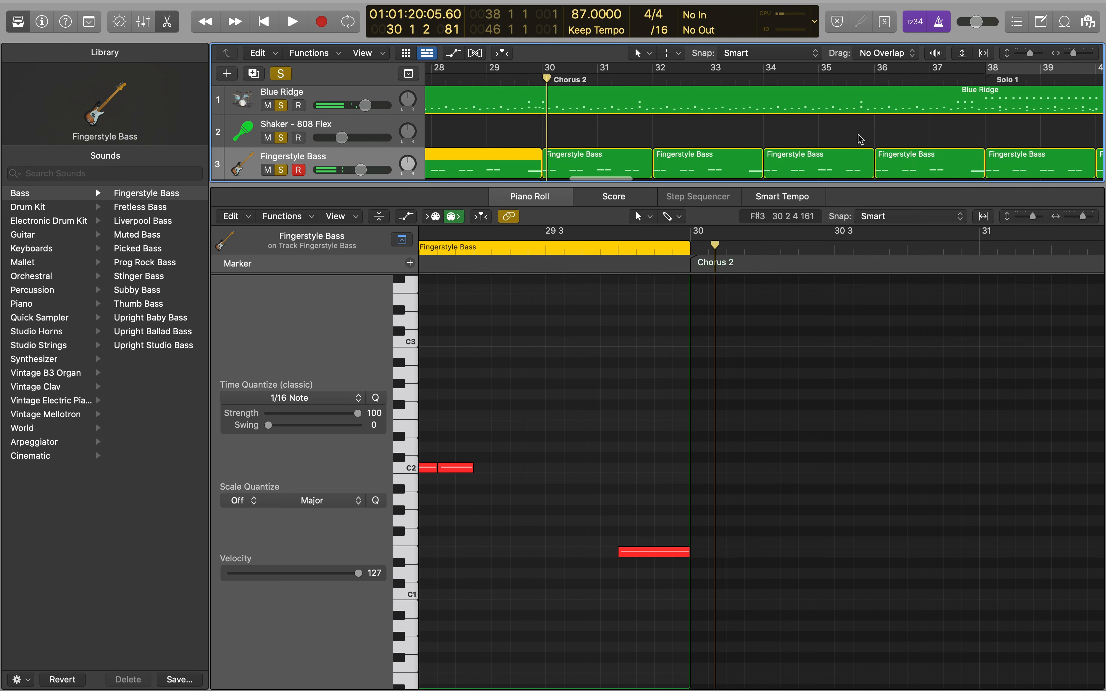
Play the song from Chorus 2 at bar 30 and join the Fingerstyle Bass regions of bars 30 to 38 into one
{"action": "left_click", "coordinate": [542, 80]}
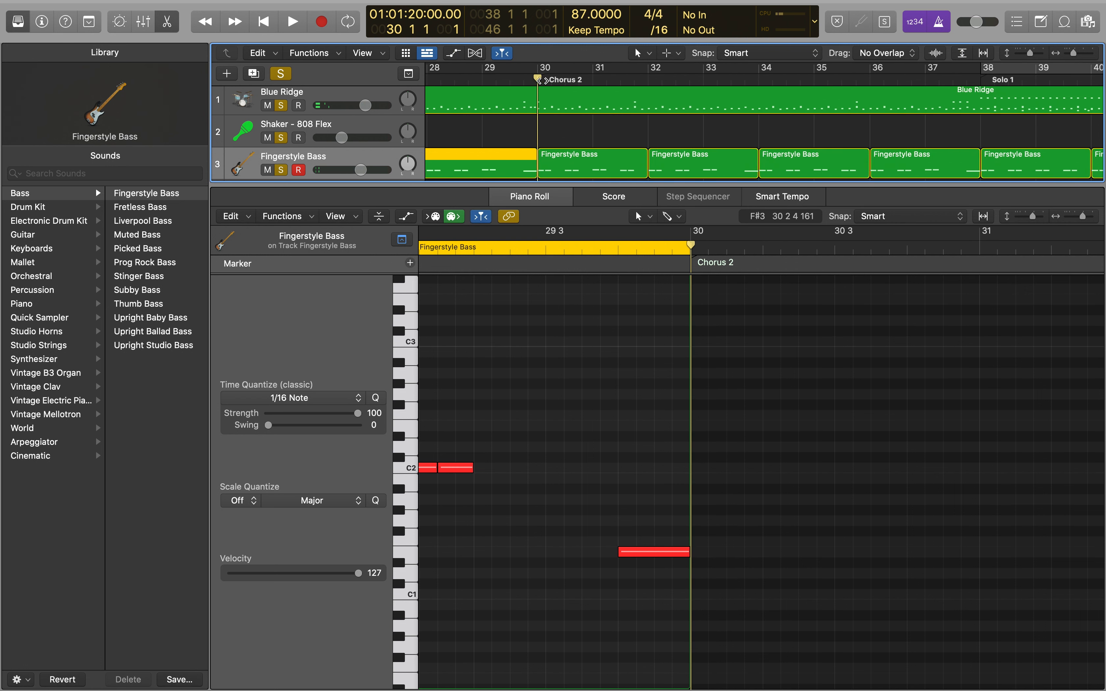
{"action": "key", "text": "space"}
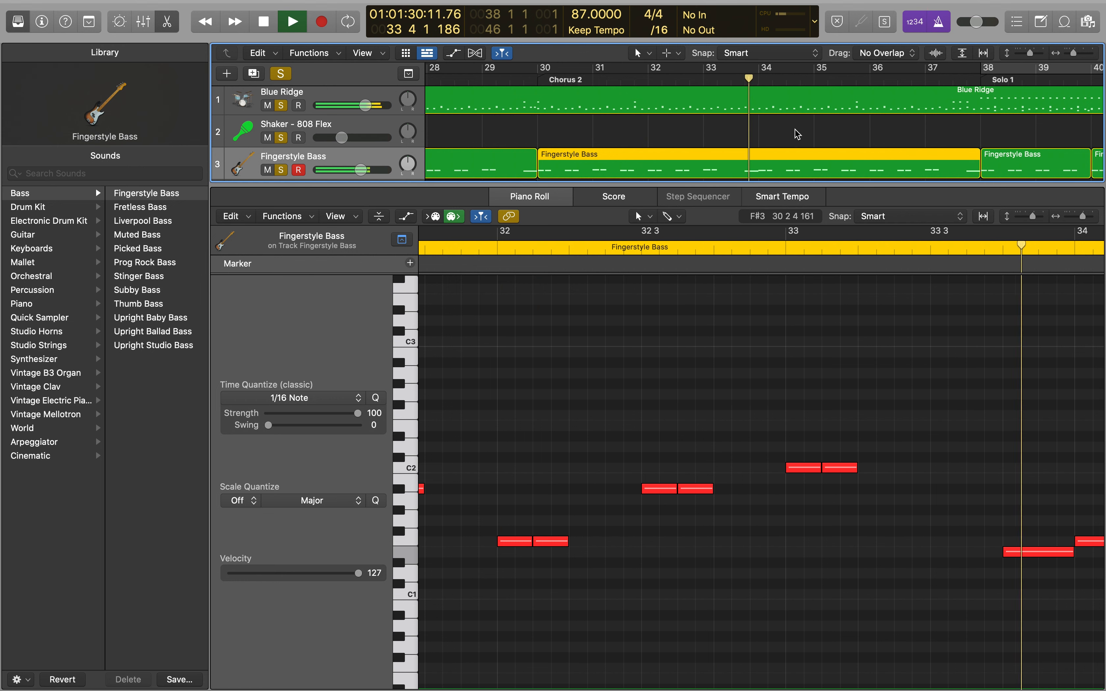
{"action": "scroll", "coordinate": [795, 130], "scroll_direction": "right", "scroll_amount": 2}
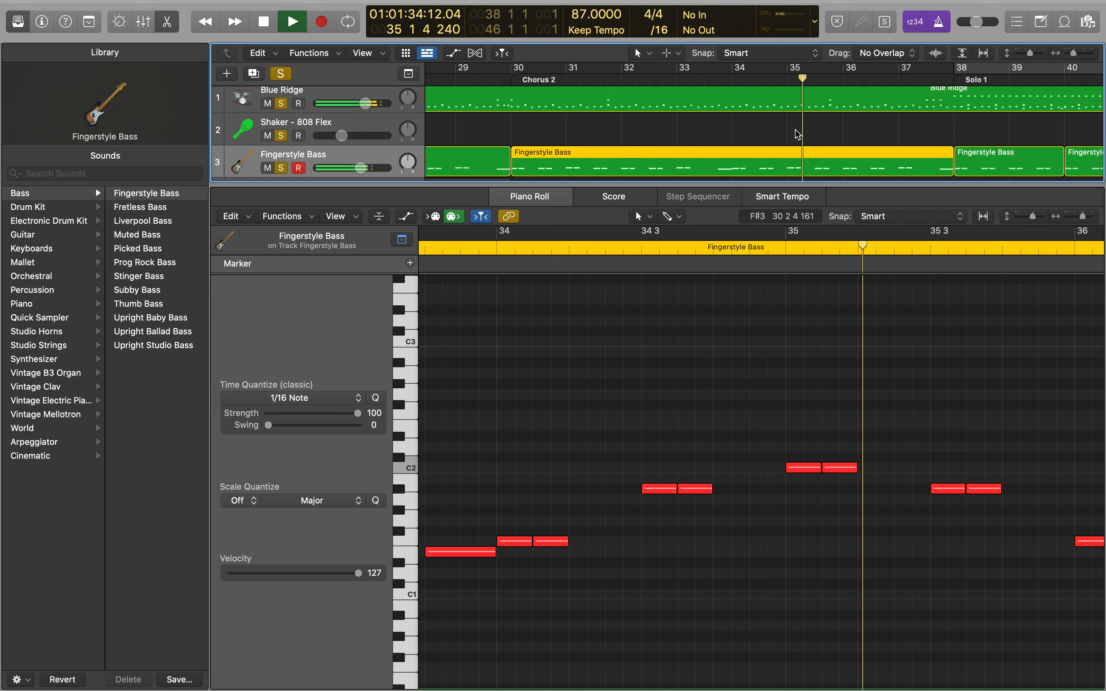
{"action": "scroll", "coordinate": [798, 134], "scroll_direction": "right", "scroll_amount": 2}
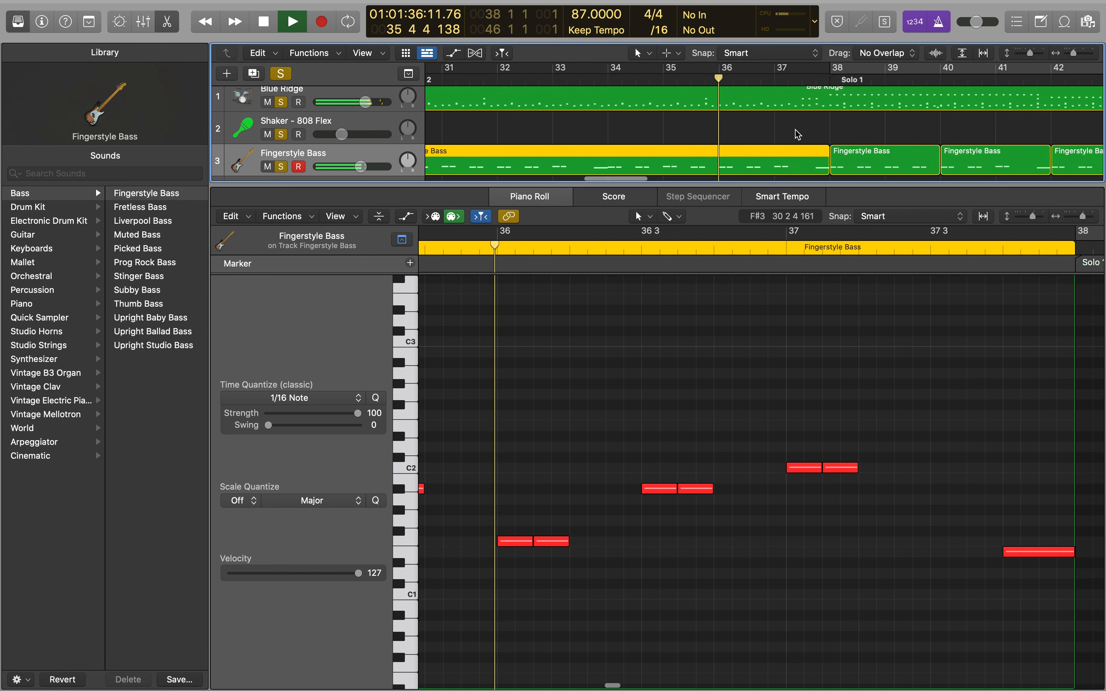
{"action": "scroll", "coordinate": [795, 130], "scroll_direction": "right", "scroll_amount": 3}
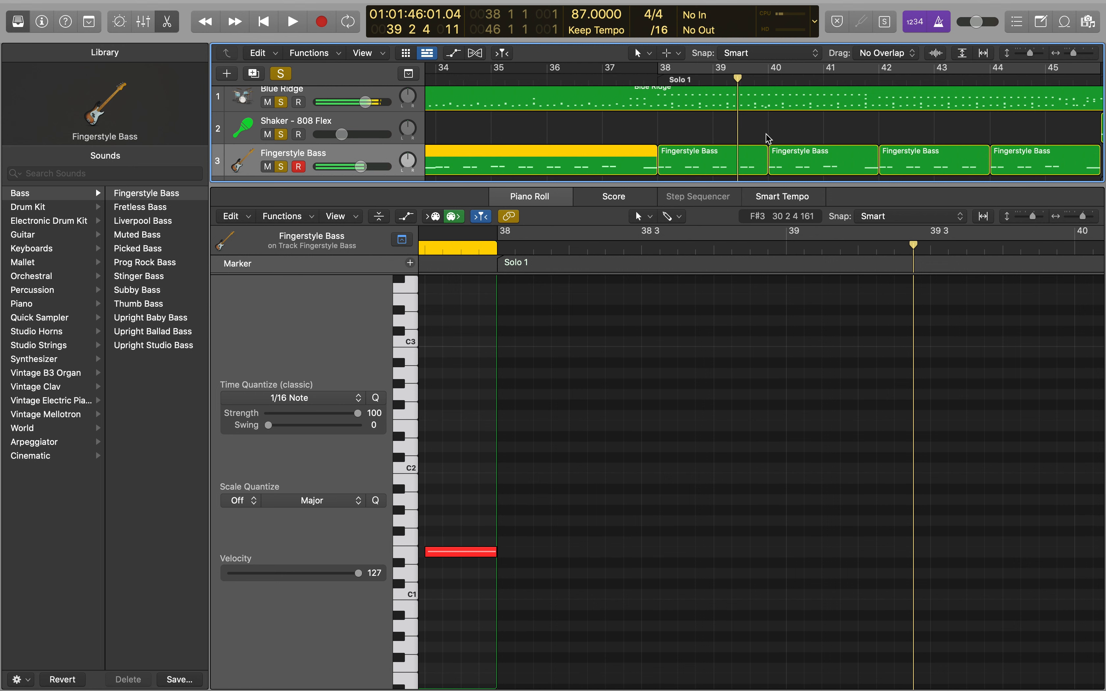
Join all Fingerstyle Bass regions of Solo 1, bars 38 to 46, into one region while playing the section
{"action": "left_click_drag", "start_coordinate": [713, 129], "coordinate": [912, 163]}
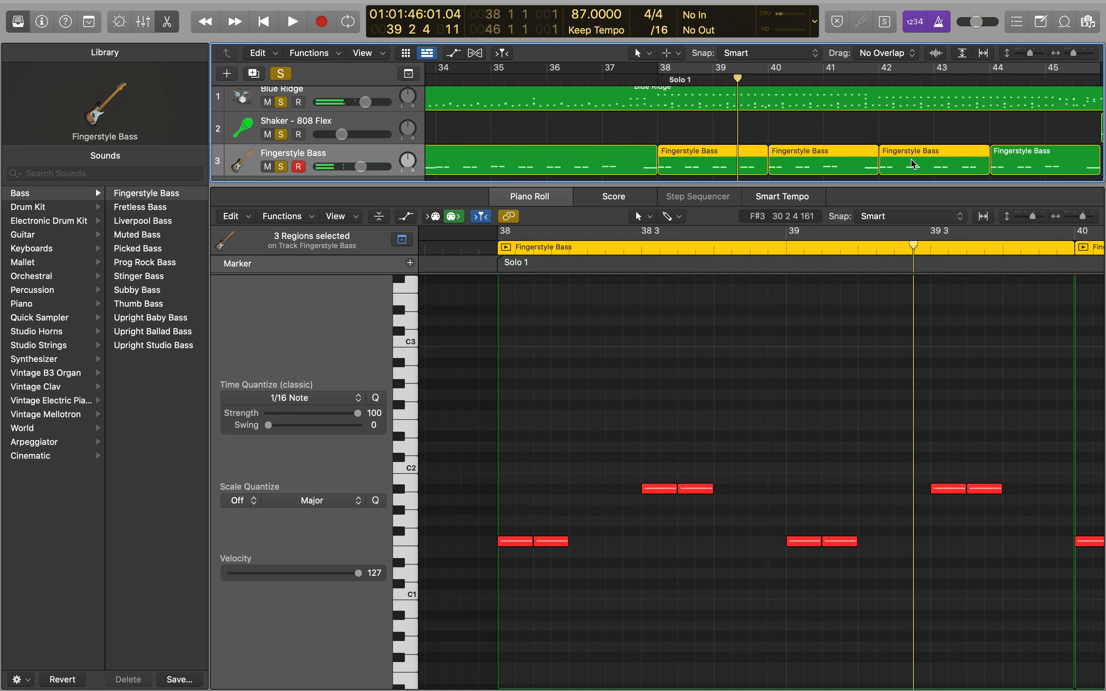
{"action": "key", "text": "super+j"}
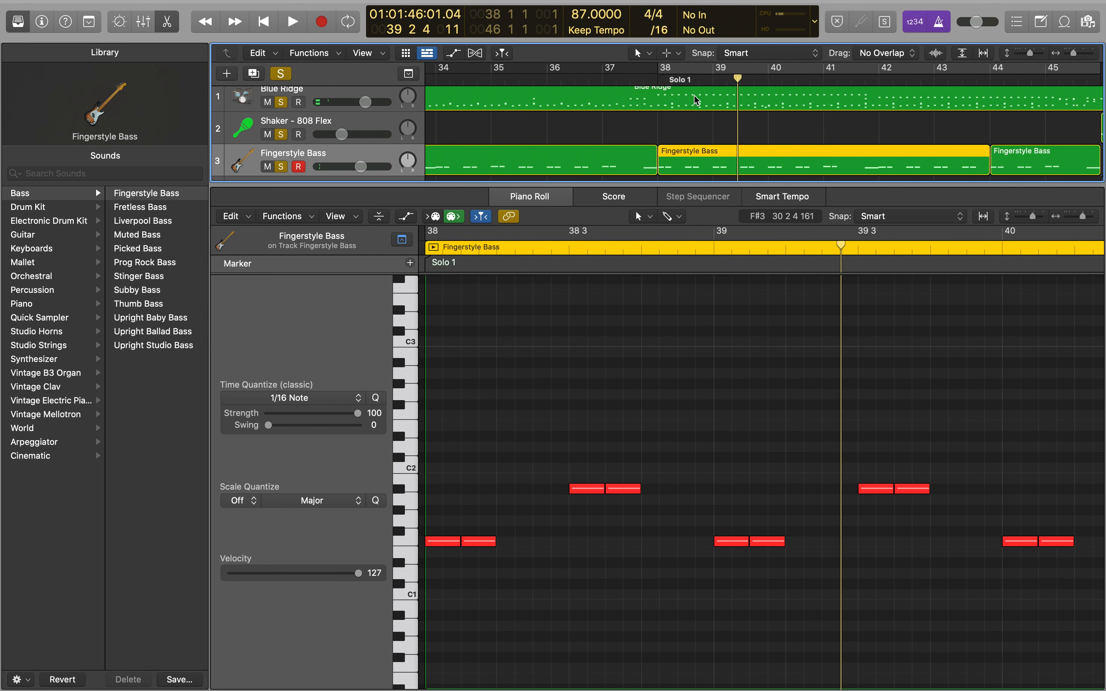
{"action": "key", "text": "space"}
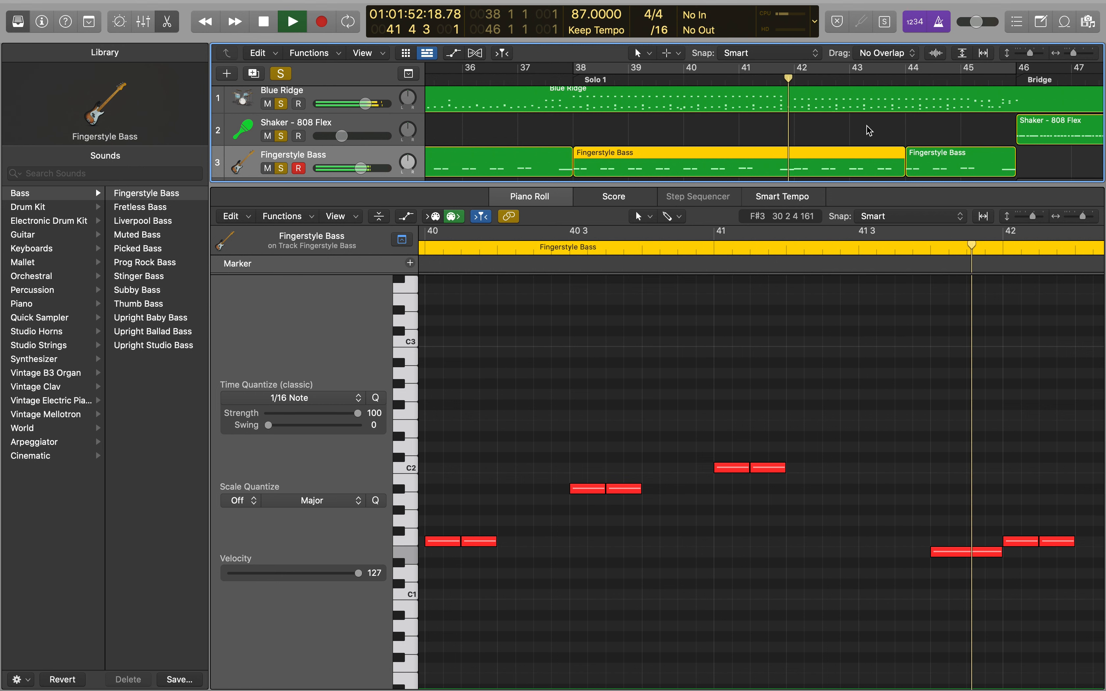
{"action": "left_click_drag", "start_coordinate": [866, 126], "coordinate": [926, 160]}
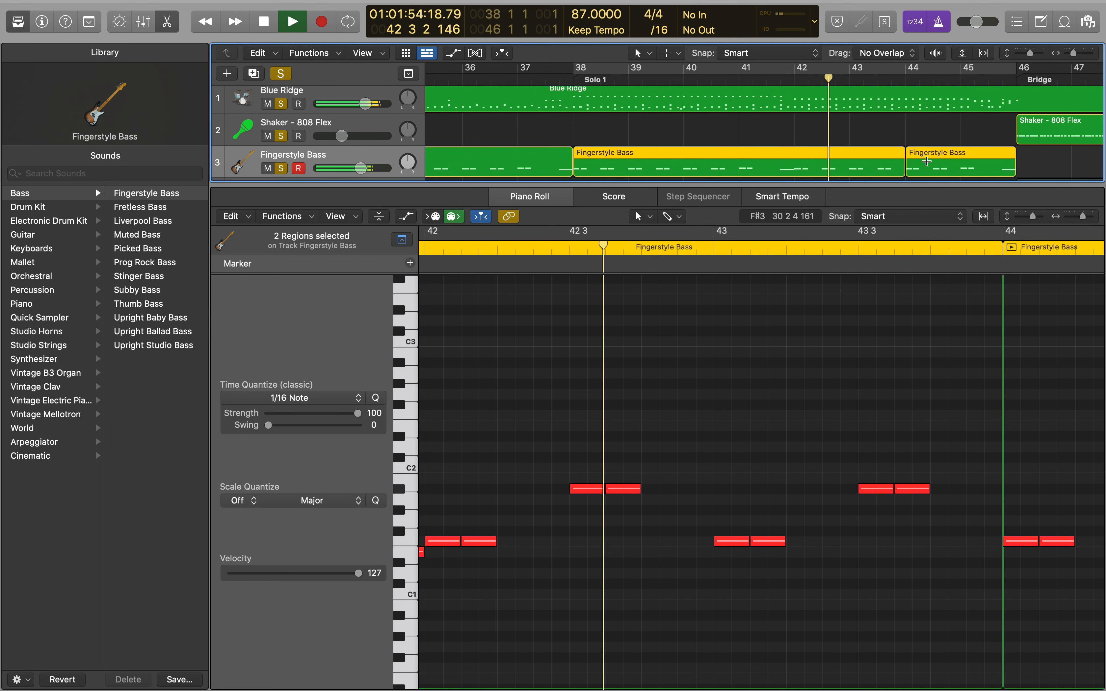
{"action": "key", "text": "super+j"}
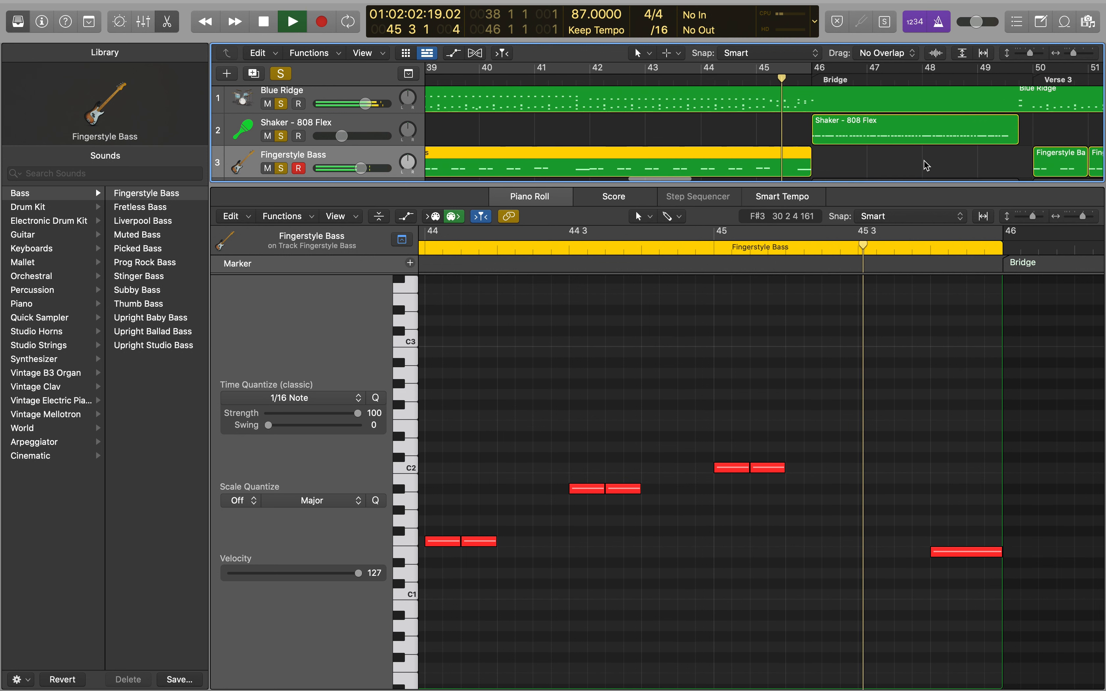
{"action": "key", "text": "space"}
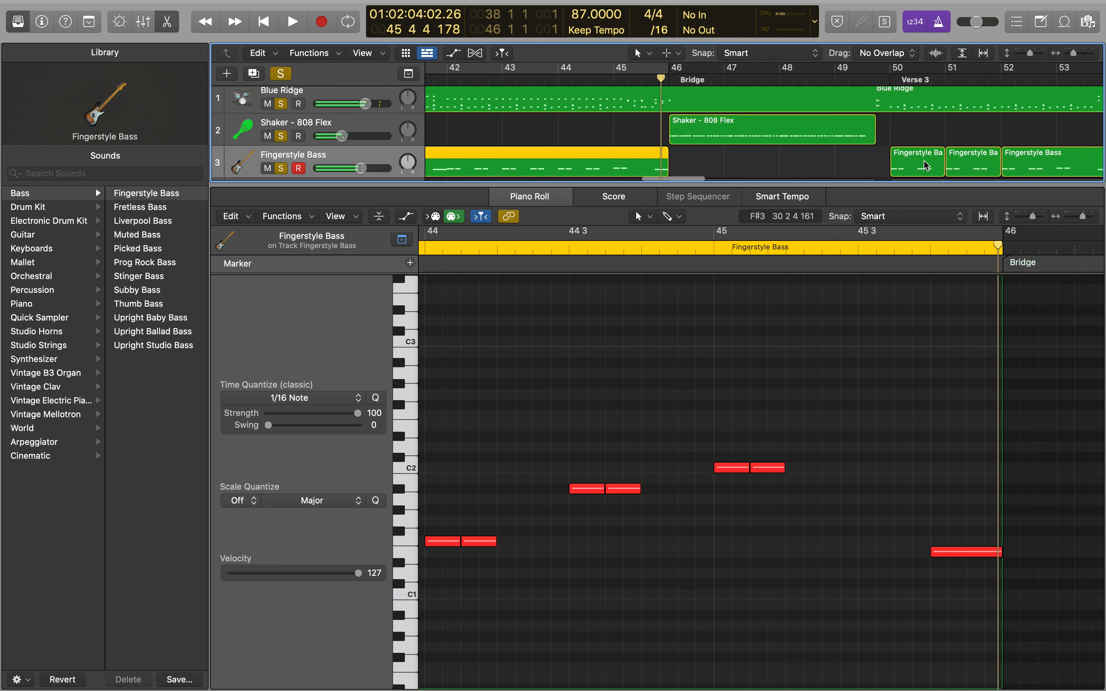
Place the playhead at Verse 3 and join the five Fingerstyle Bass regions from bar 50 to bar 58
{"action": "left_click", "coordinate": [635, 77]}
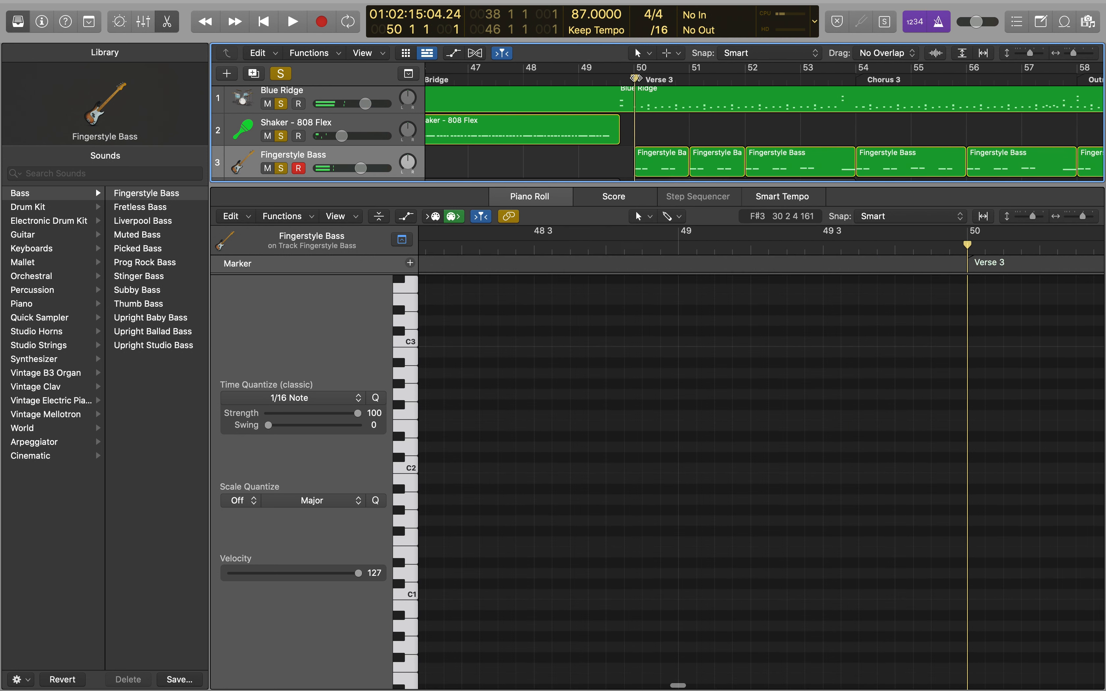
{"action": "left_click_drag", "start_coordinate": [666, 134], "coordinate": [874, 169]}
{"action": "left_click_drag", "start_coordinate": [977, 163], "coordinate": [976, 163]}
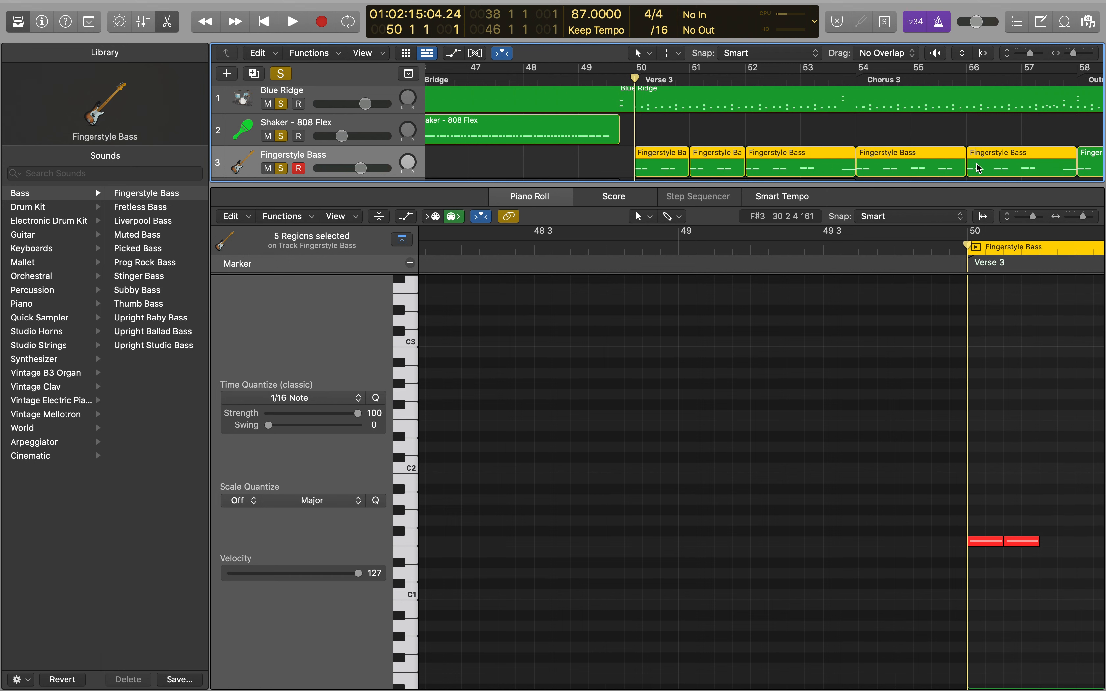
{"action": "key", "text": "super+j"}
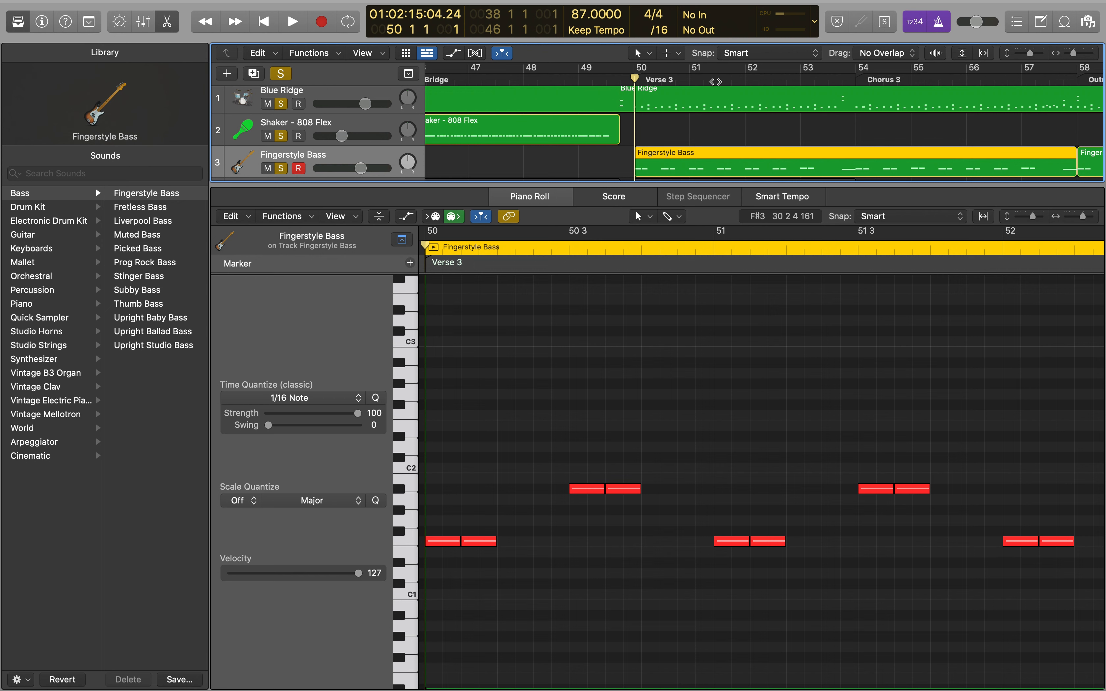
Listen to the joined bass part from Verse 3 and again from the start of Chorus 3 at bar 54
{"action": "key", "text": "space"}
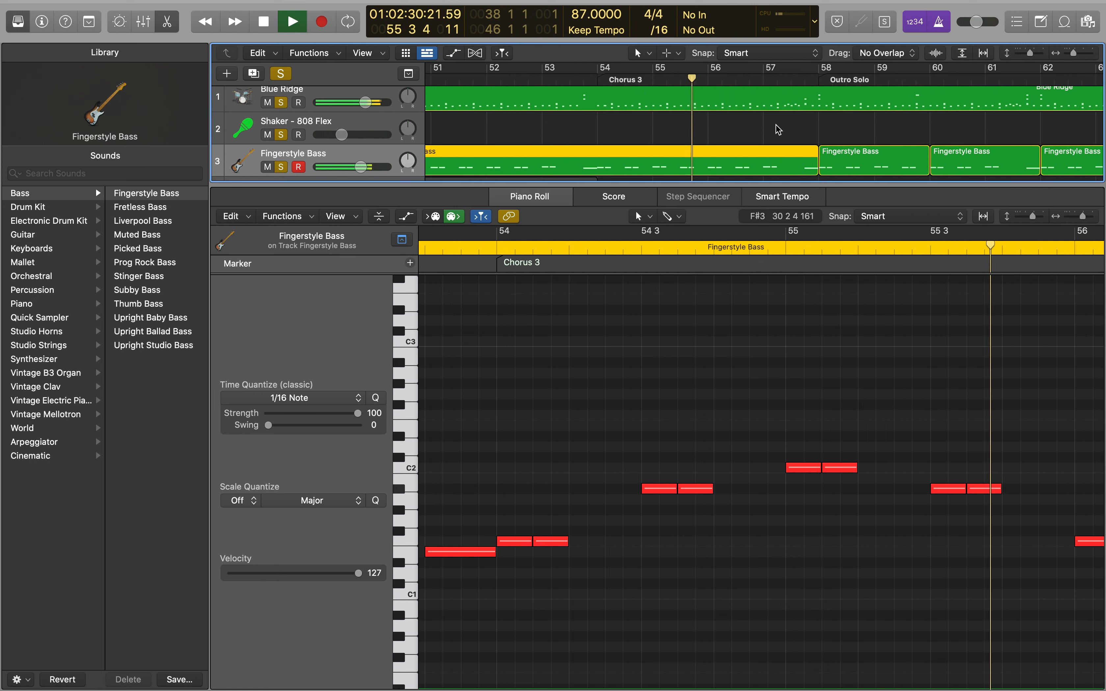
{"action": "key", "text": "space"}
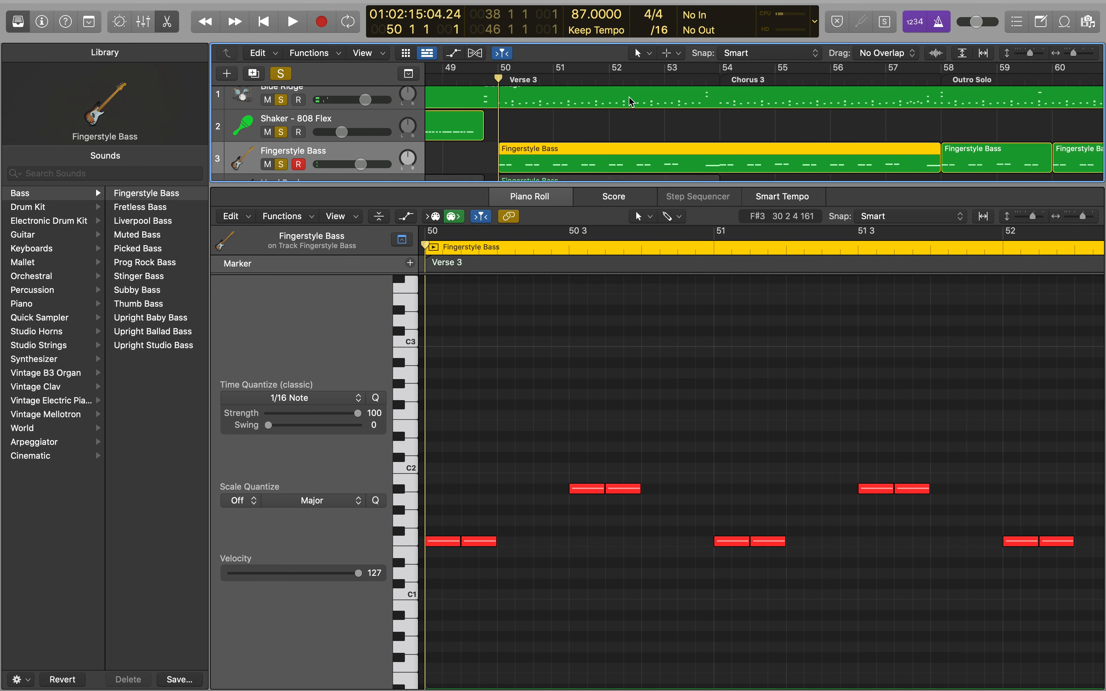
{"action": "left_click", "coordinate": [720, 80]}
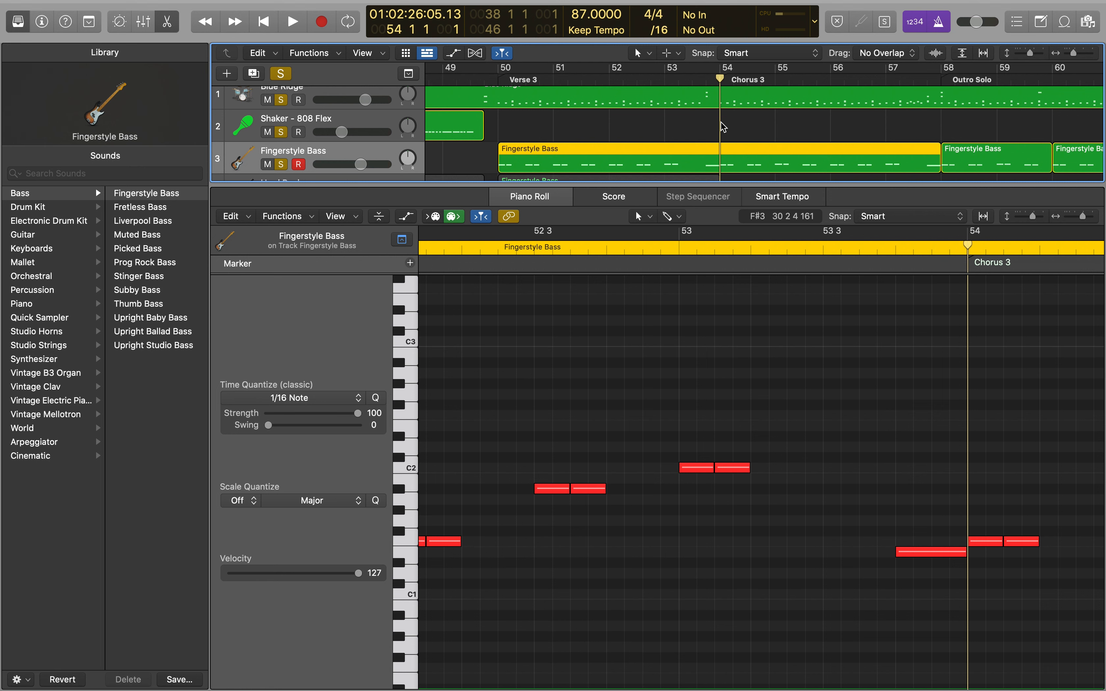
{"action": "key", "text": "space"}
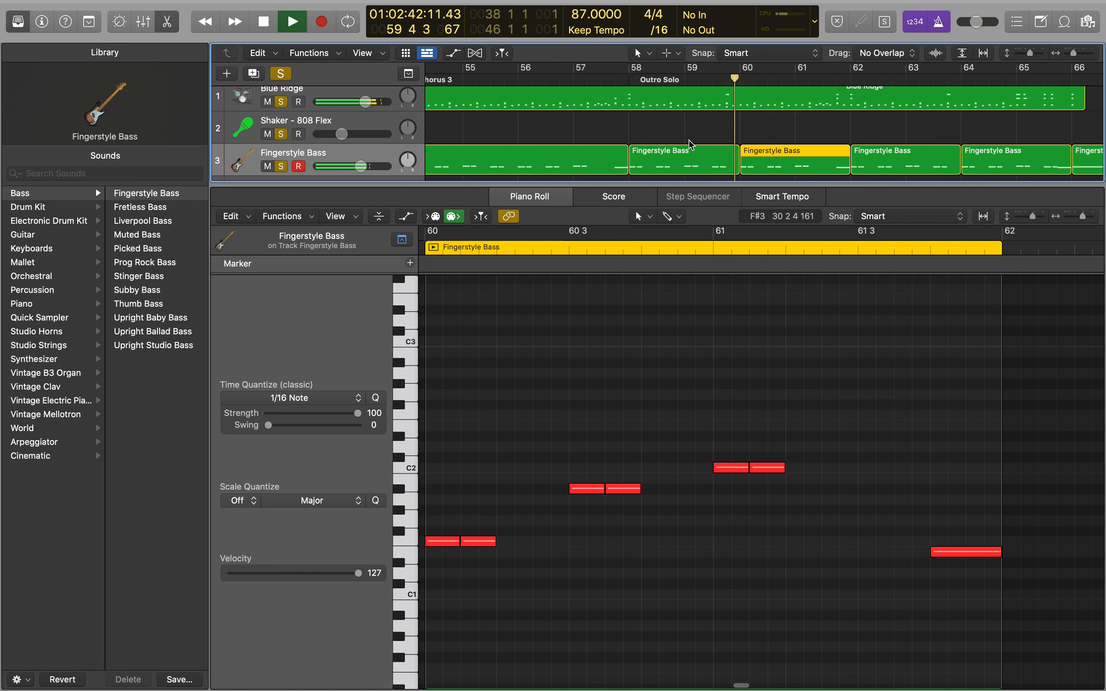
Join the Outro Solo bass regions into two regions, one for bars 58 to 62 and one for bars 62 to 68
{"action": "left_click_drag", "start_coordinate": [668, 134], "coordinate": [787, 170]}
{"action": "key", "text": "super+j"}
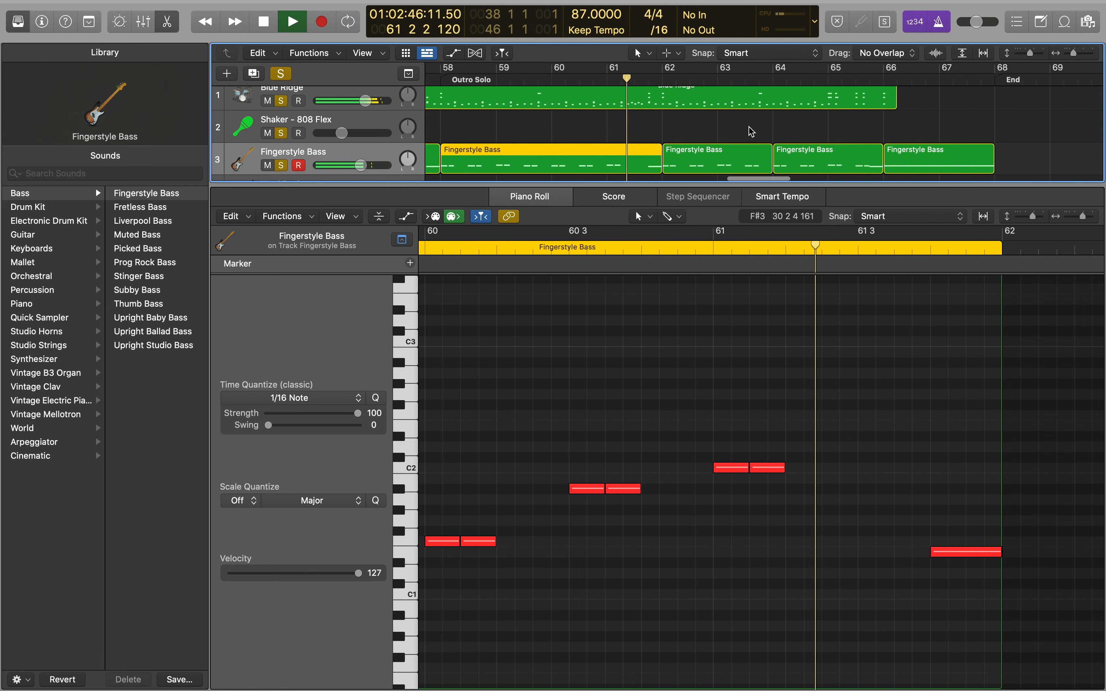
{"action": "left_click_drag", "start_coordinate": [750, 128], "coordinate": [910, 156]}
{"action": "key", "text": "super+j"}
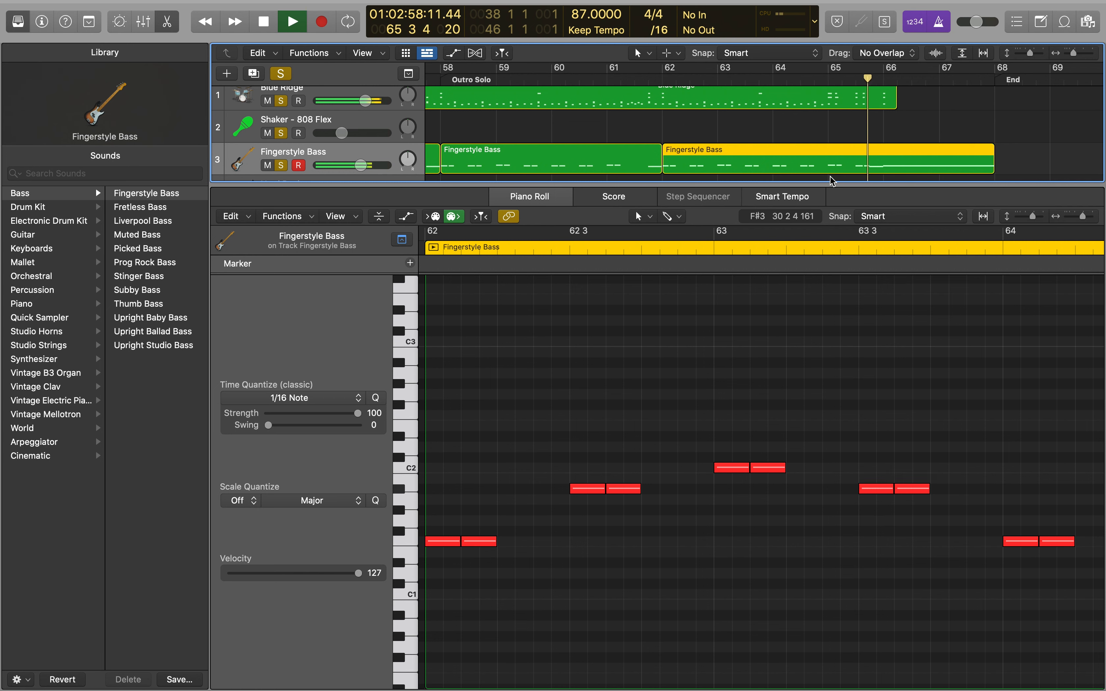
Examine the long closing bass note starting at bar 66 and return the playhead to the start of the song
{"action": "scroll", "coordinate": [907, 372], "scroll_direction": "right", "scroll_amount": 10}
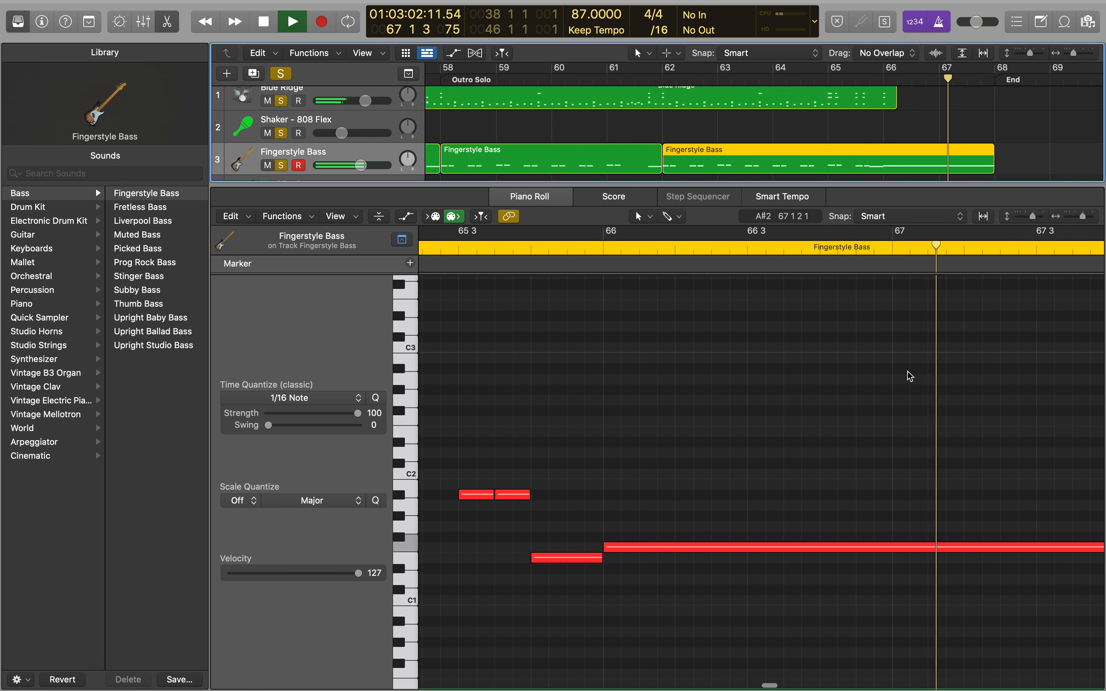
{"action": "key", "text": "space"}
{"action": "left_click", "coordinate": [655, 548]}
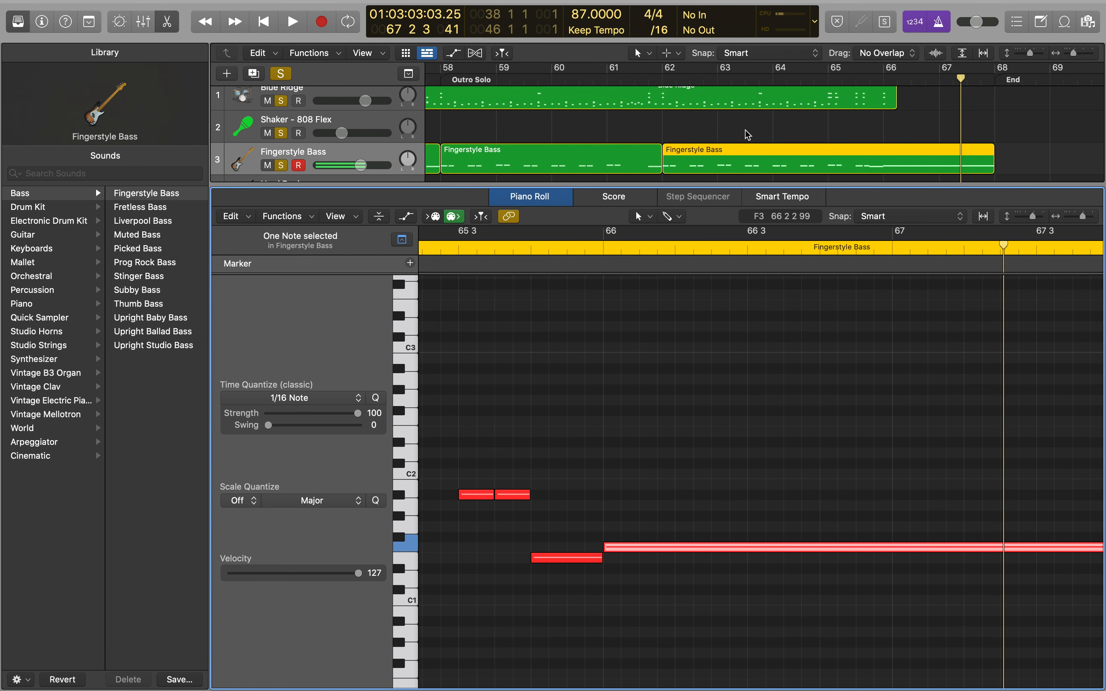
{"action": "key", "text": "Return"}
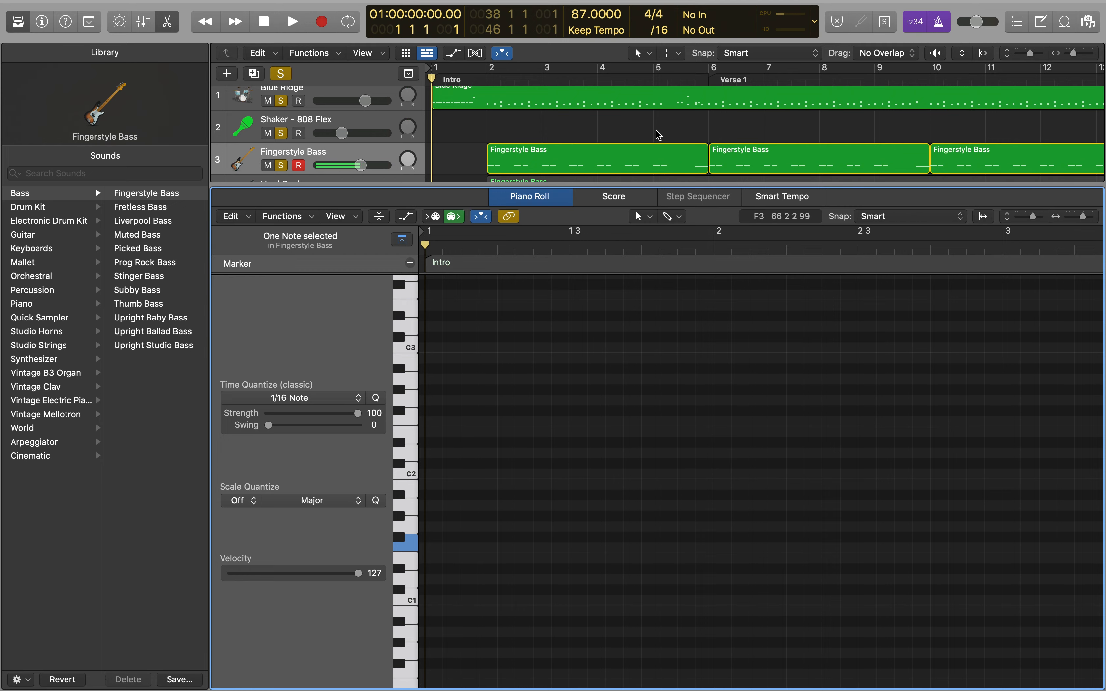
Inspect the Bass Amp, Pedals and Amp effects on the Fingerstyle Bass channel strip in the mixer
{"action": "key", "text": "x"}
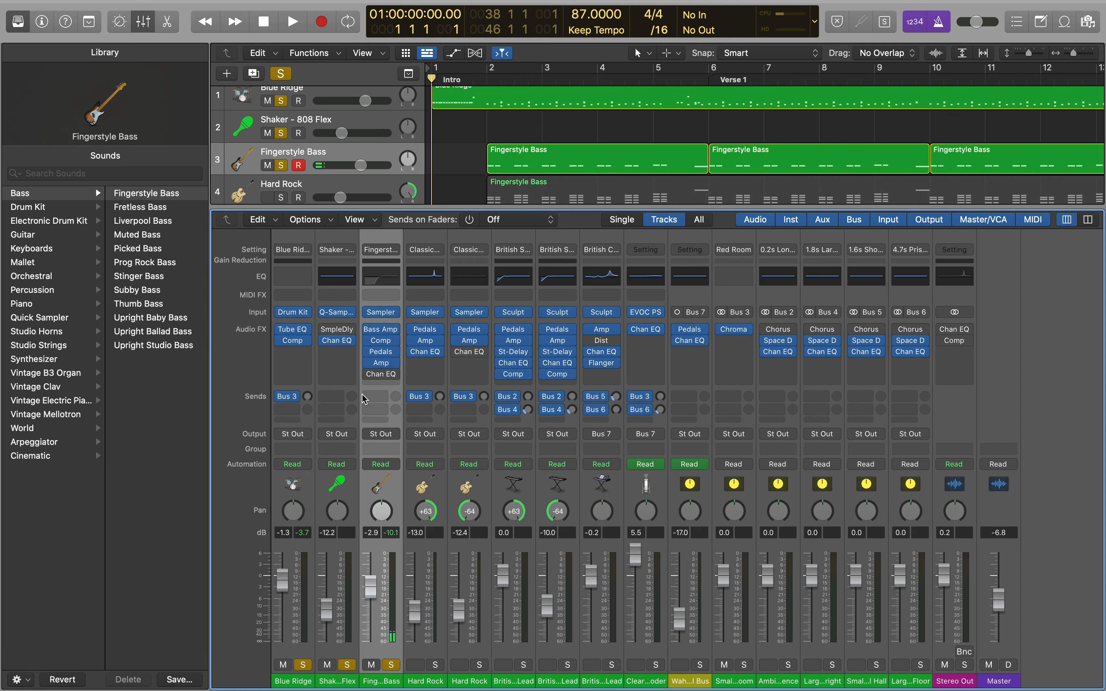
{"action": "left_click", "coordinate": [381, 330]}
{"action": "left_click", "coordinate": [299, 173]}
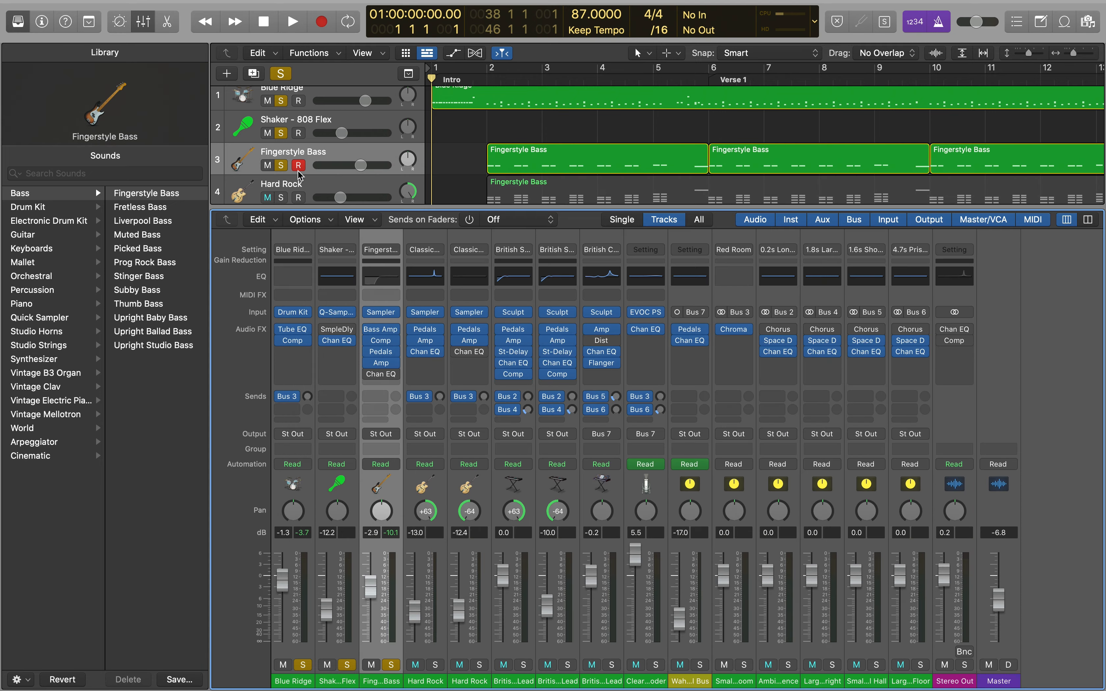
{"action": "left_click", "coordinate": [383, 351]}
{"action": "left_click", "coordinate": [299, 173]}
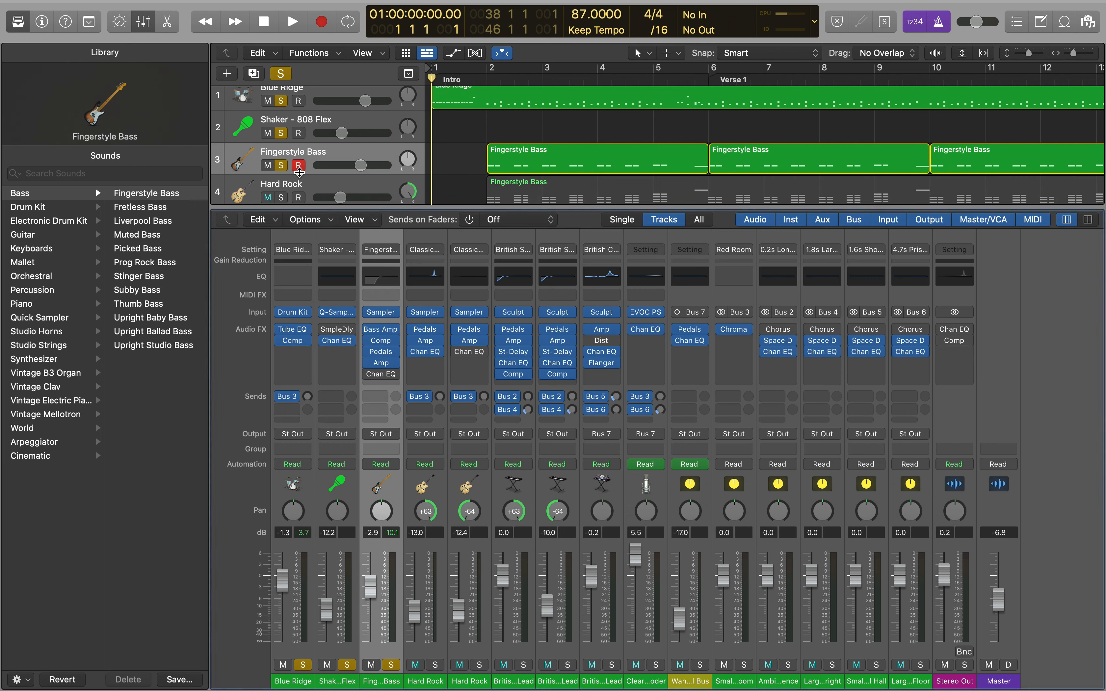
{"action": "left_click", "coordinate": [381, 362]}
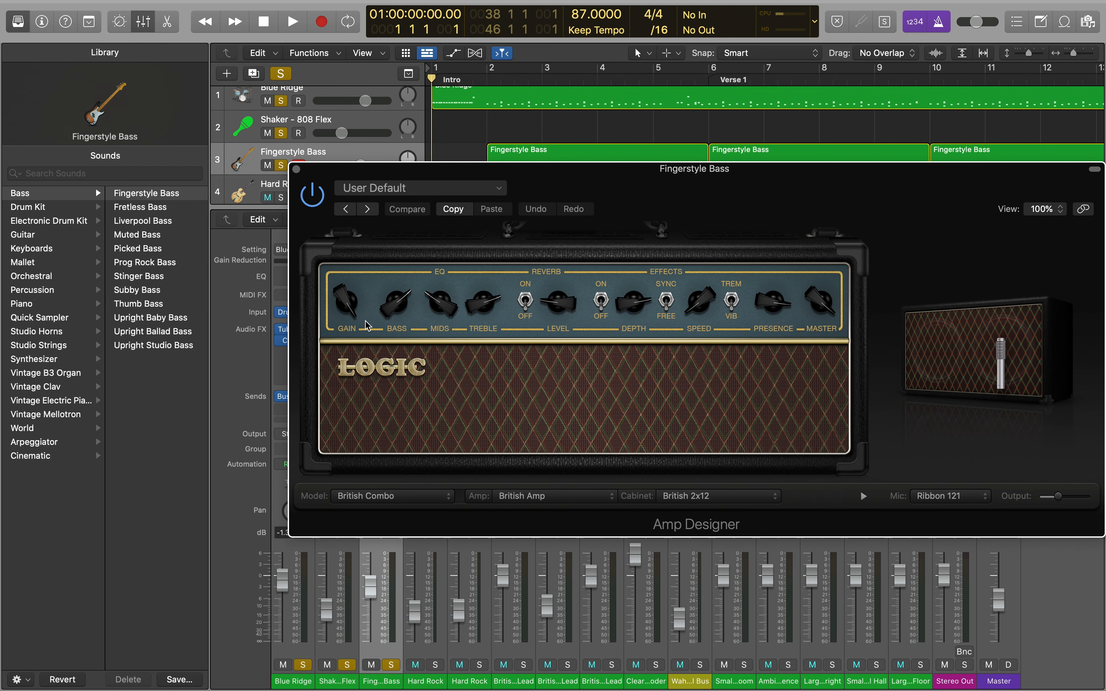
{"action": "left_click", "coordinate": [296, 171]}
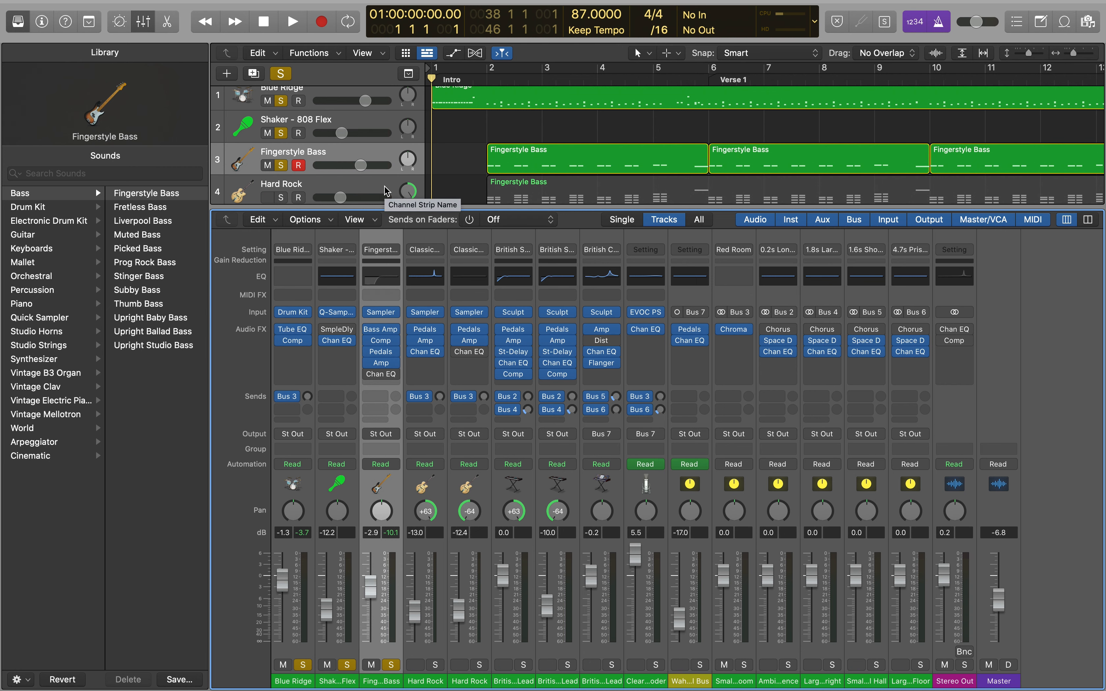
{"action": "key", "text": "x"}
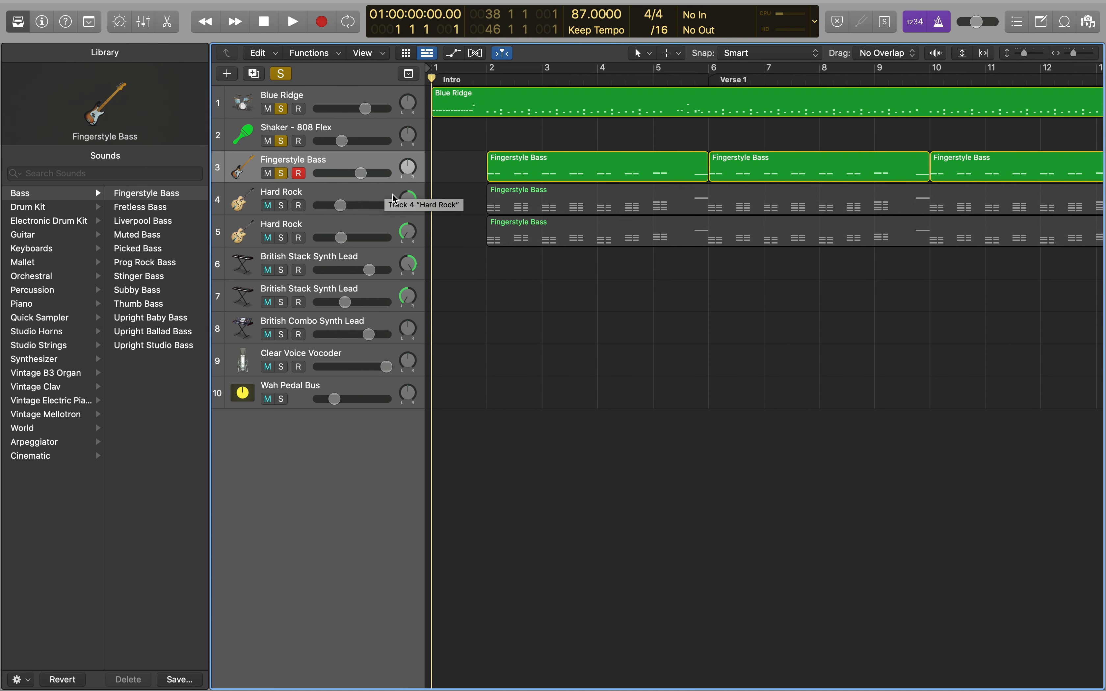
Unmute the first Hard Rock track, remove the solos from the drum, shaker and bass tracks, and mute tracks 5 to 10
{"action": "left_click", "coordinate": [307, 196]}
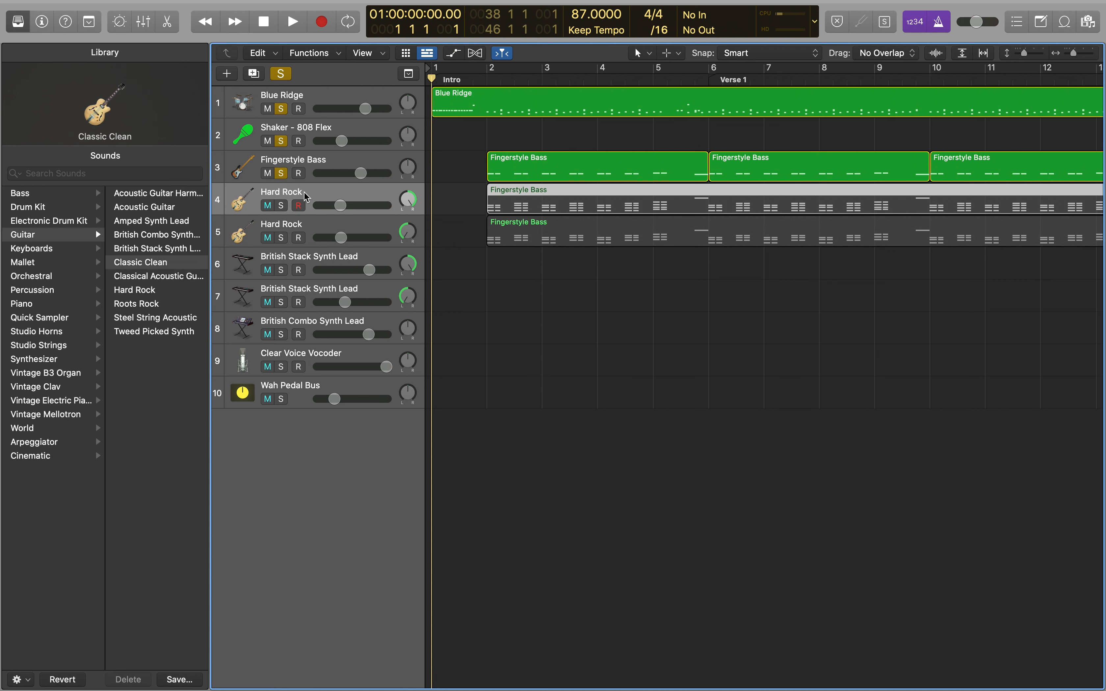
{"action": "key", "text": "z"}
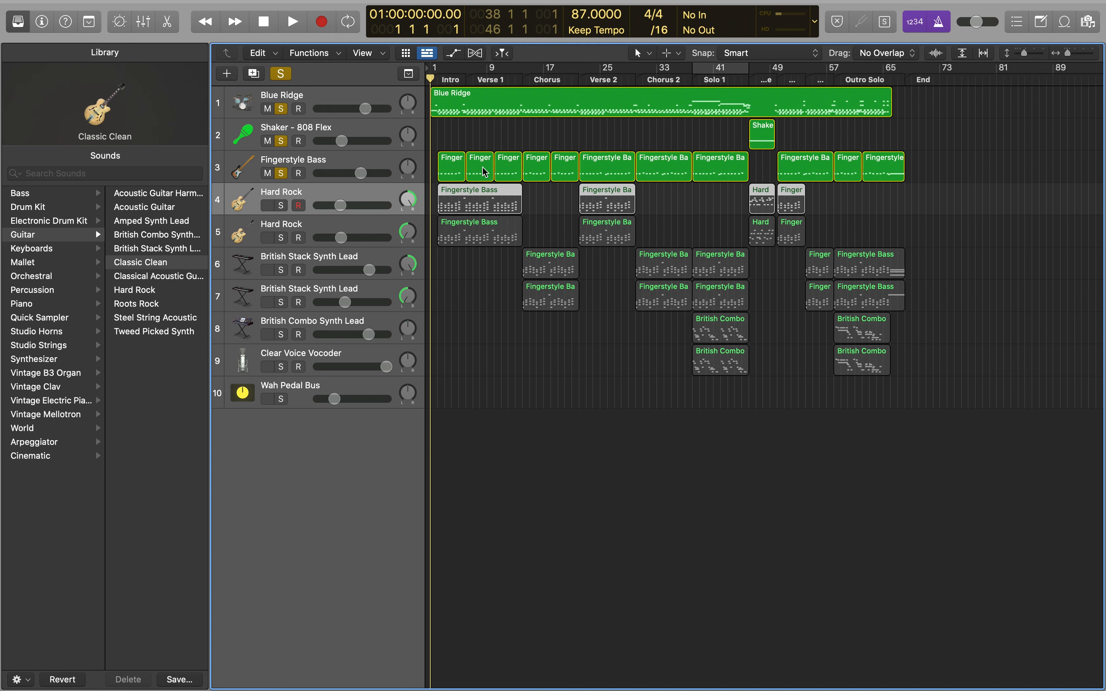
{"action": "key", "text": "z"}
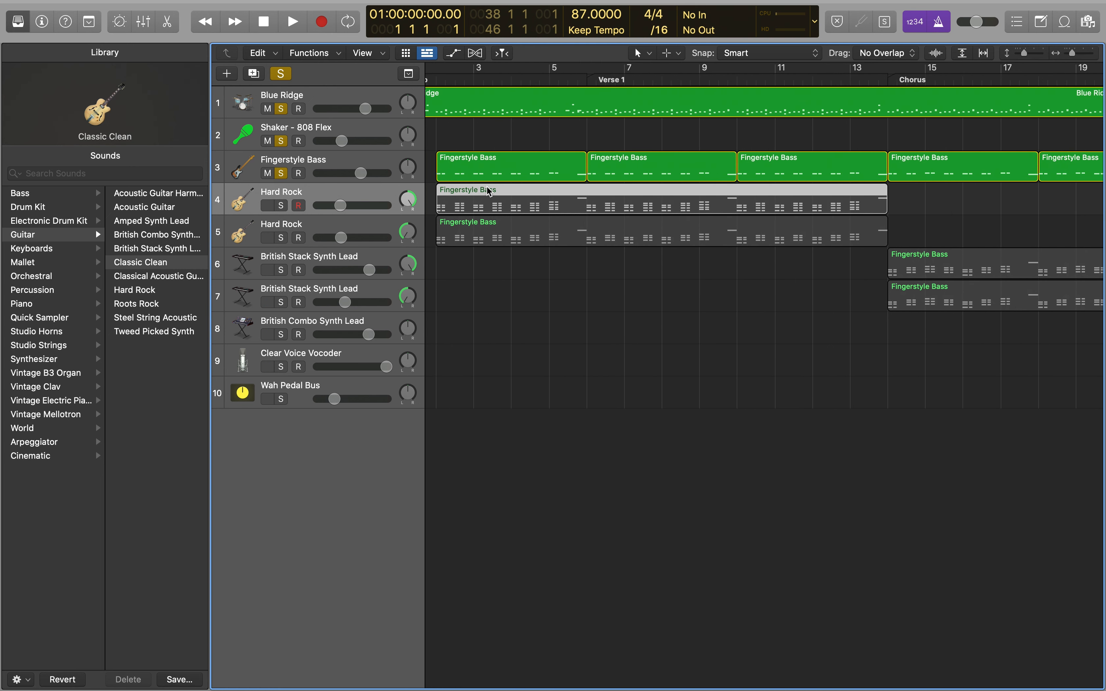
{"action": "left_click", "coordinate": [267, 206]}
{"action": "left_click", "coordinate": [279, 173]}
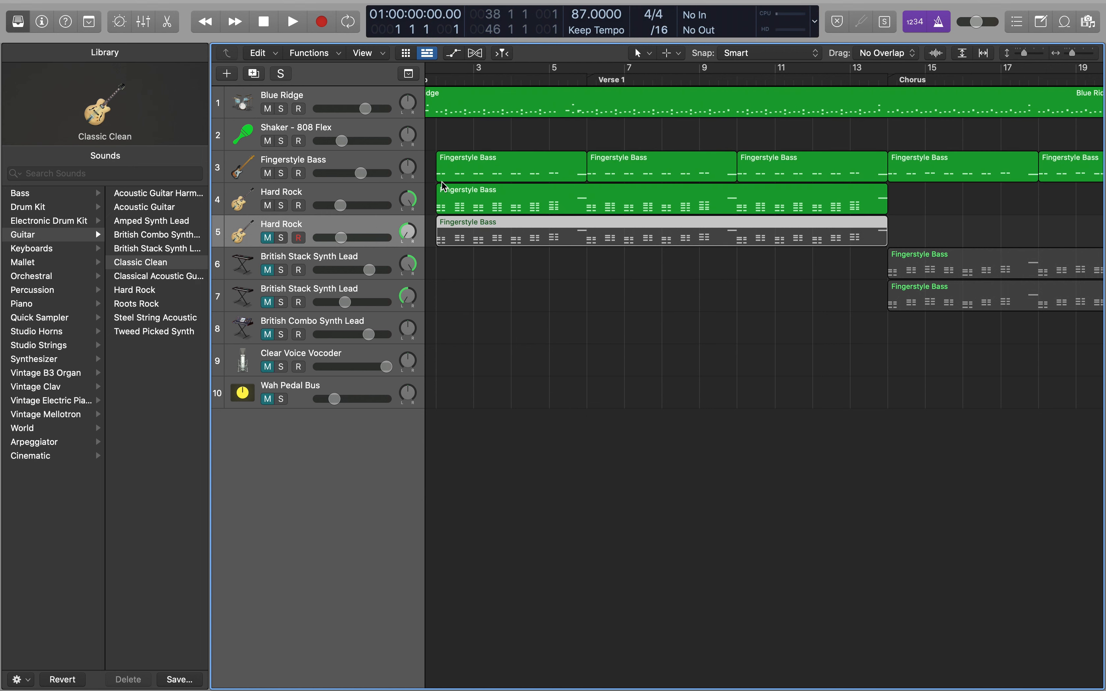
Place the playhead at bar 2 and open the first region of Hard Rock track 4 in the Piano Roll
{"action": "left_click", "coordinate": [448, 76]}
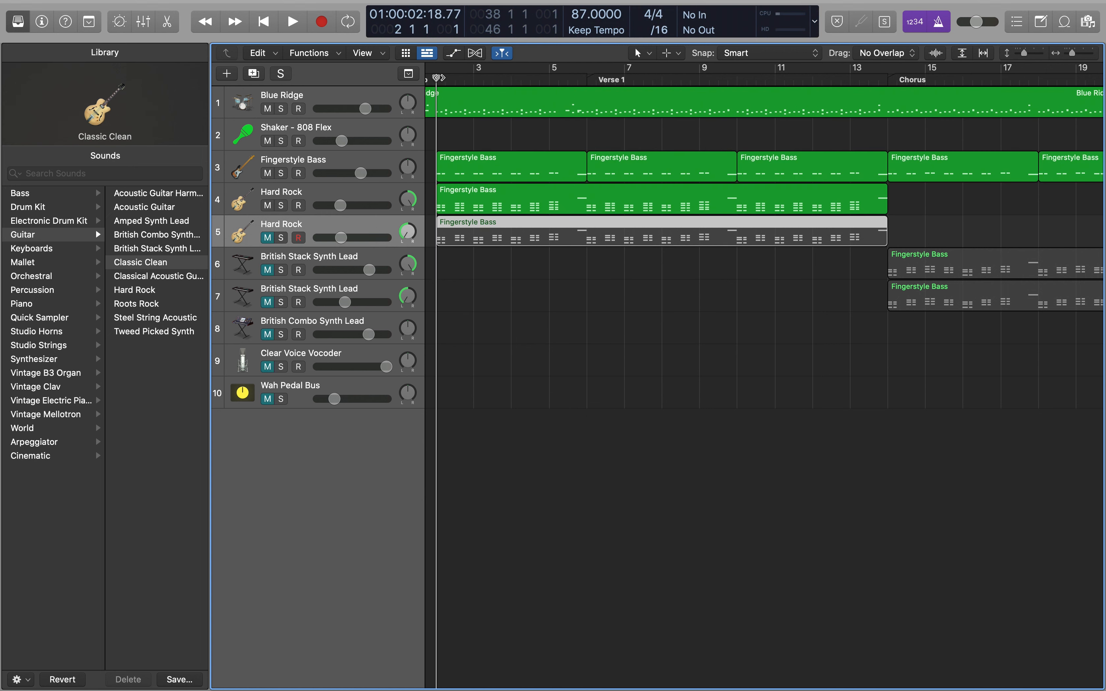
{"action": "left_click", "coordinate": [476, 200]}
{"action": "double_click", "coordinate": [470, 195]}
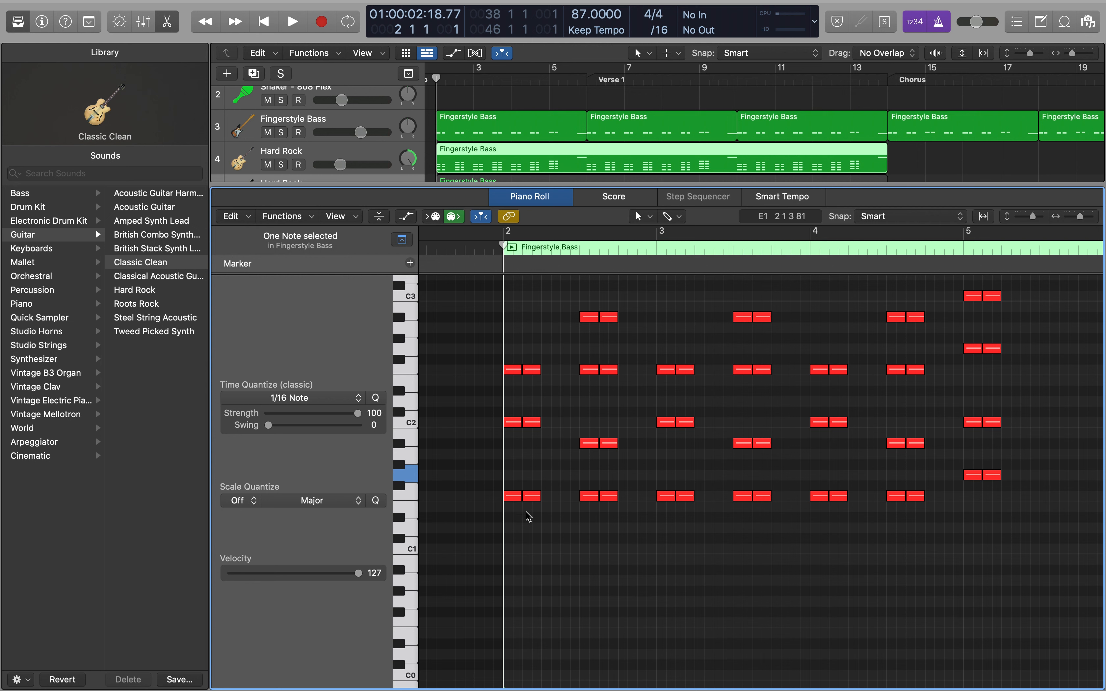
Audition the F1, C2 and F2 notes of the first Hard Rock chord at bar 2 one by one in the Piano Roll
{"action": "left_click", "coordinate": [516, 497]}
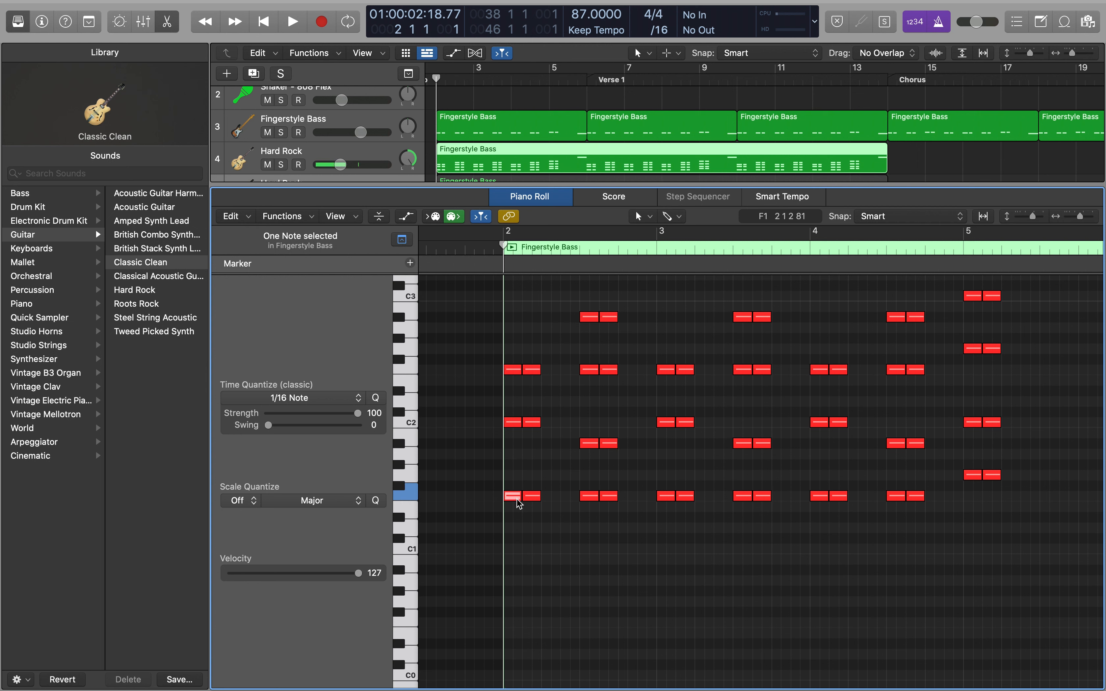
{"action": "left_click", "coordinate": [518, 501]}
{"action": "mouse_move", "coordinate": [516, 499]}
{"action": "left_mouse_down"}
{"action": "mouse_move", "coordinate": [514, 374]}
{"action": "mouse_move", "coordinate": [515, 499]}
{"action": "left_mouse_up"}
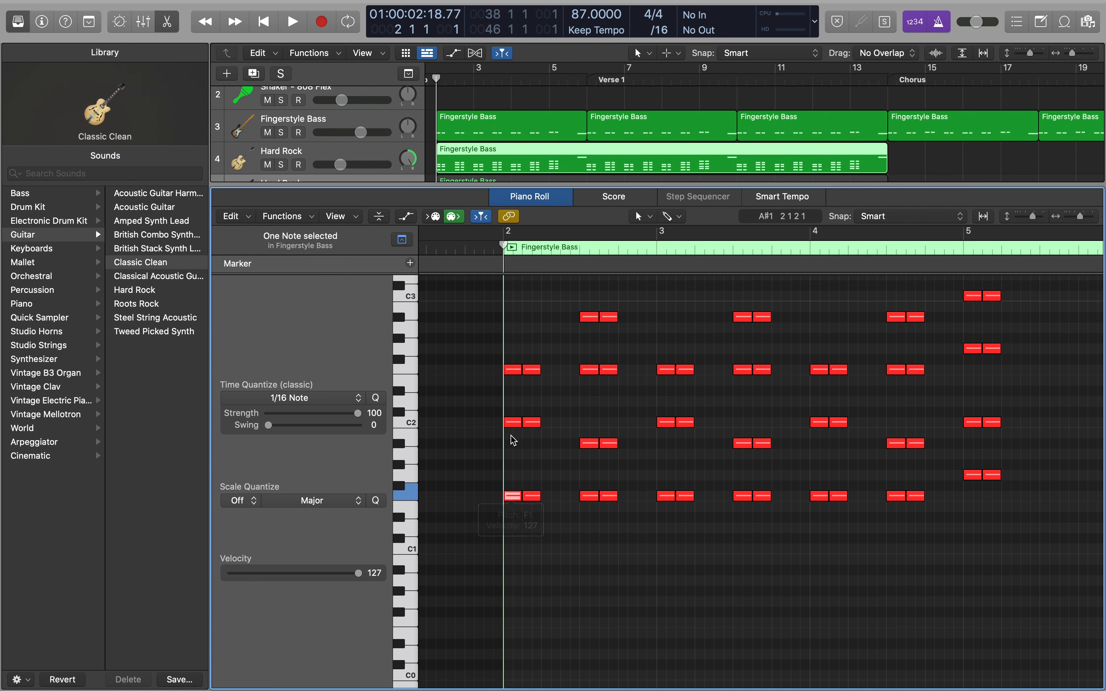
{"action": "left_click", "coordinate": [513, 426]}
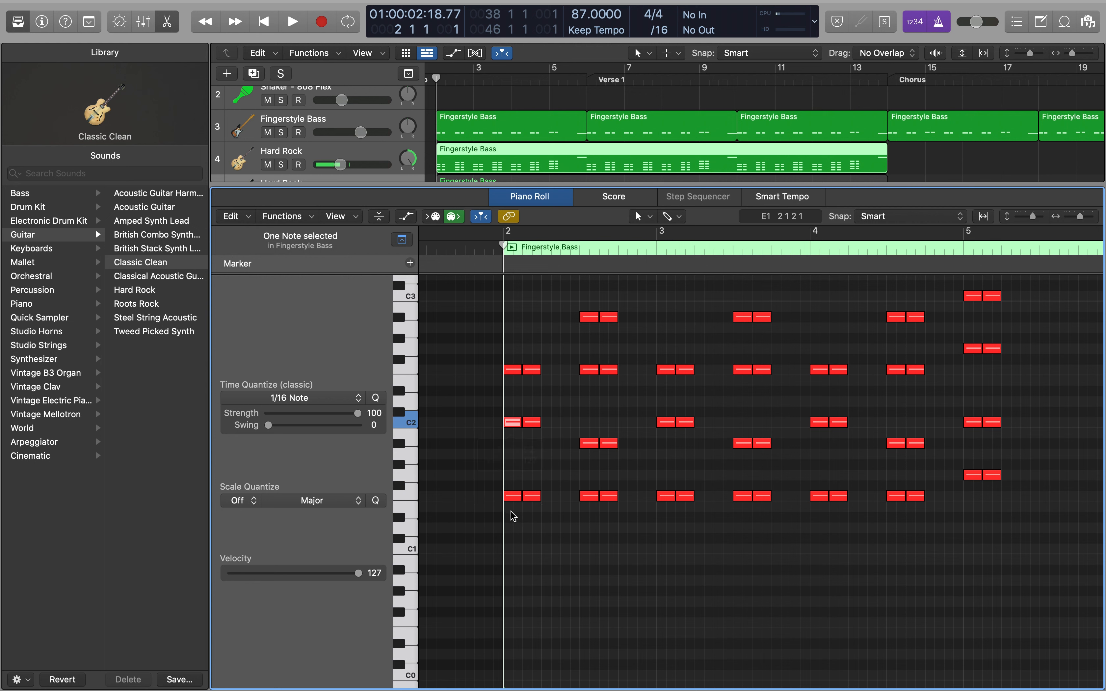
{"action": "left_click", "coordinate": [516, 427]}
{"action": "left_click", "coordinate": [516, 371]}
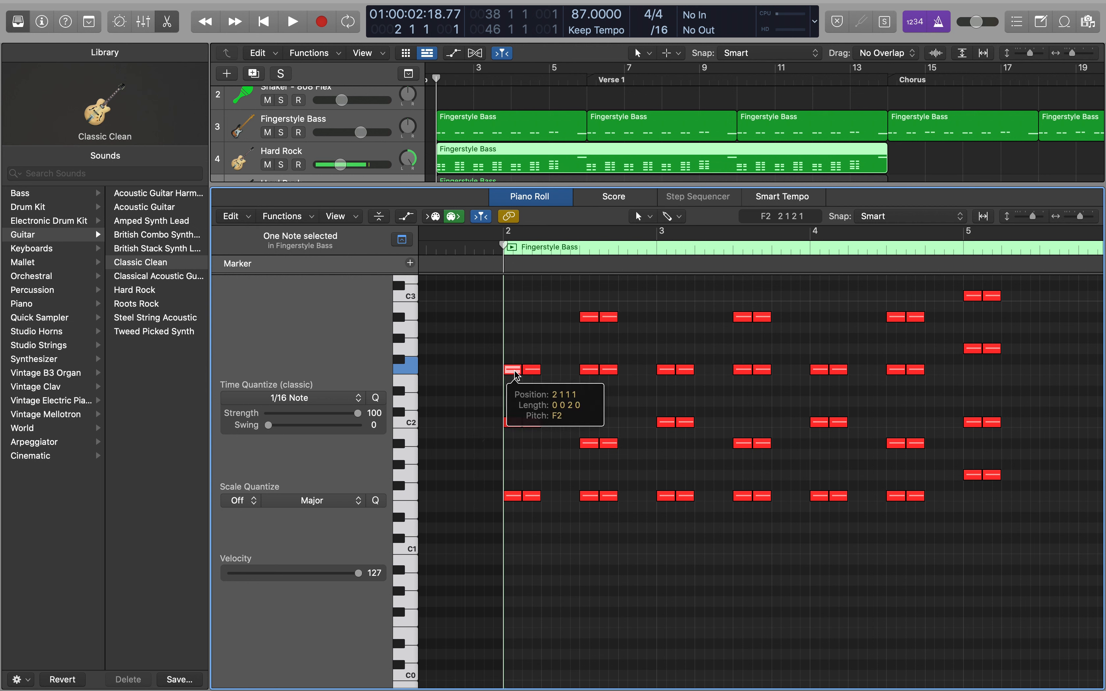
{"action": "left_click", "coordinate": [516, 498]}
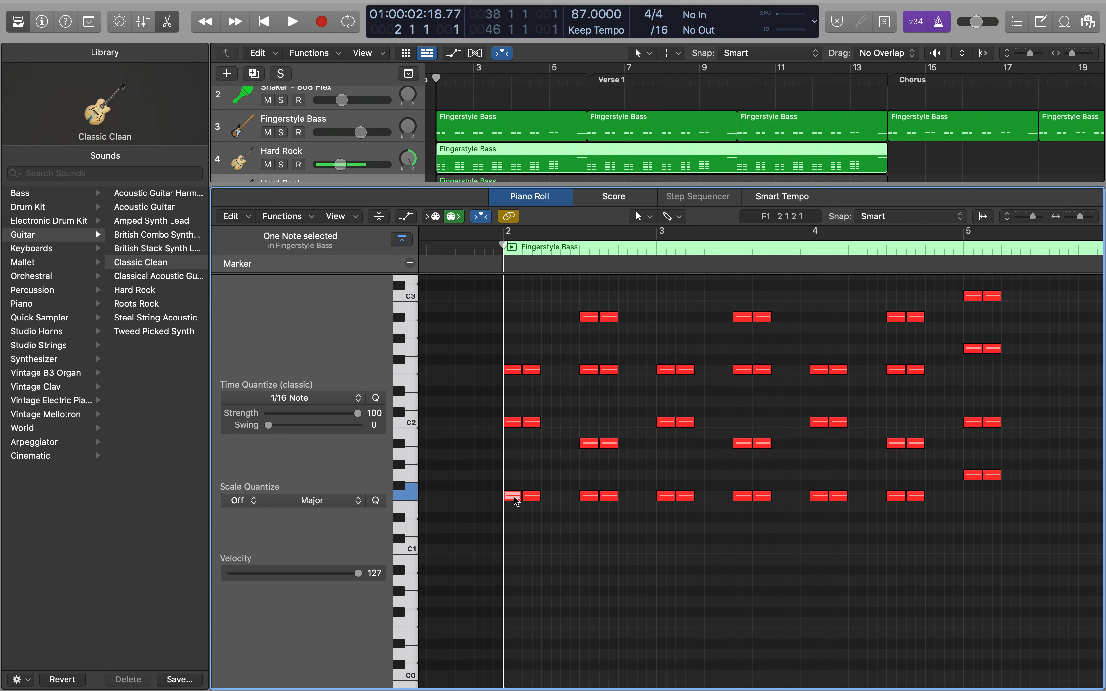
{"action": "left_click", "coordinate": [515, 427]}
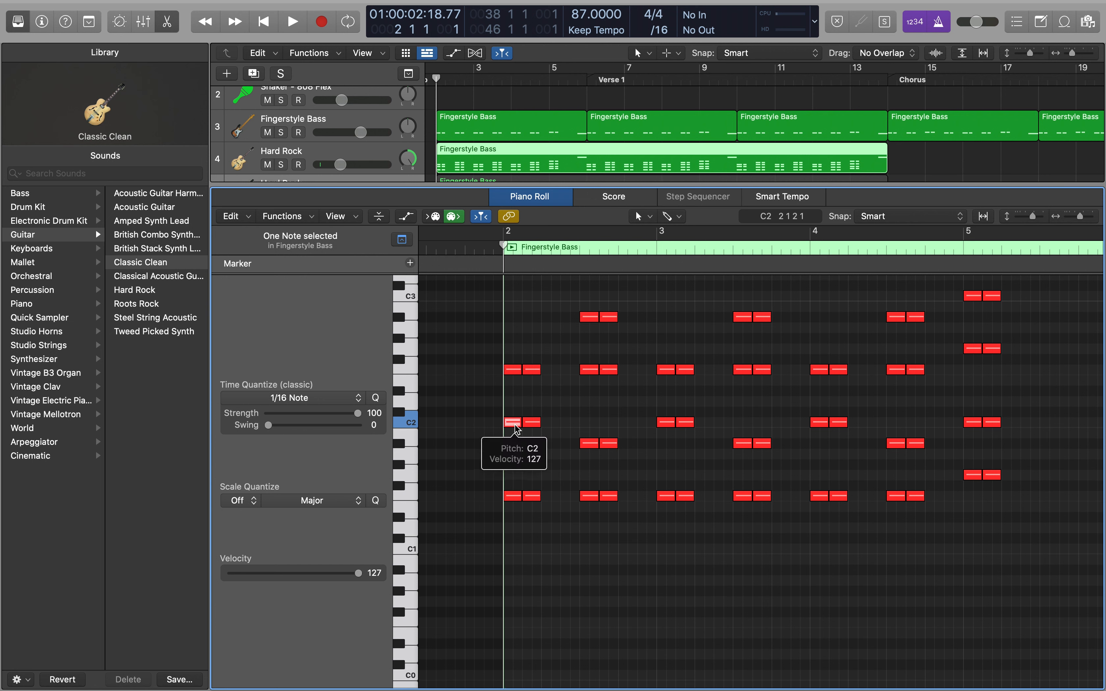
{"action": "left_click", "coordinate": [517, 375]}
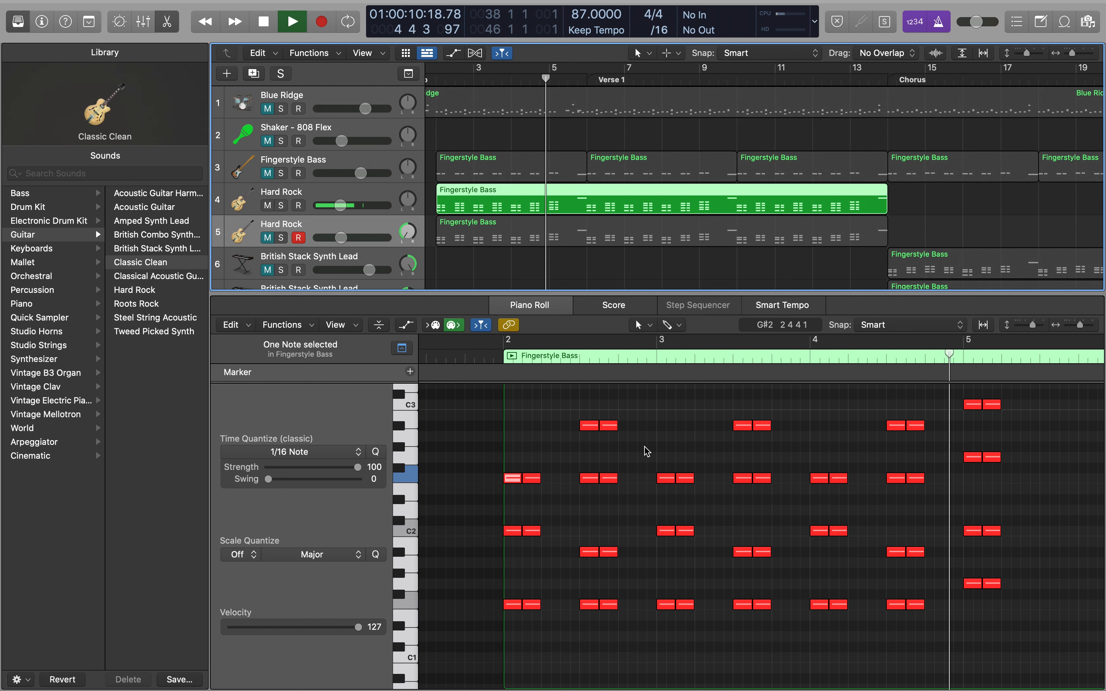
Replay the Hard Rock part from bar 2 and pick out the paired F1 root notes on beat 3 of bars 2 to 4
{"action": "key", "text": "space"}
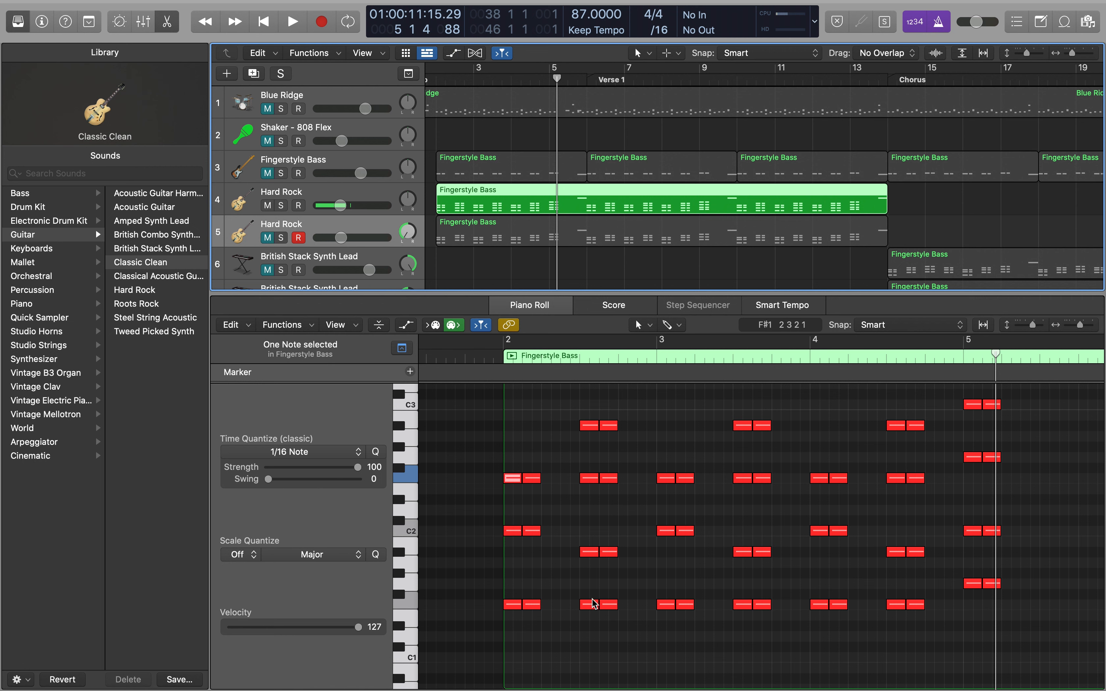
{"action": "mouse_move", "coordinate": [594, 608]}
{"action": "left_click", "coordinate": [588, 606]}
{"action": "left_click", "coordinate": [608, 606]}
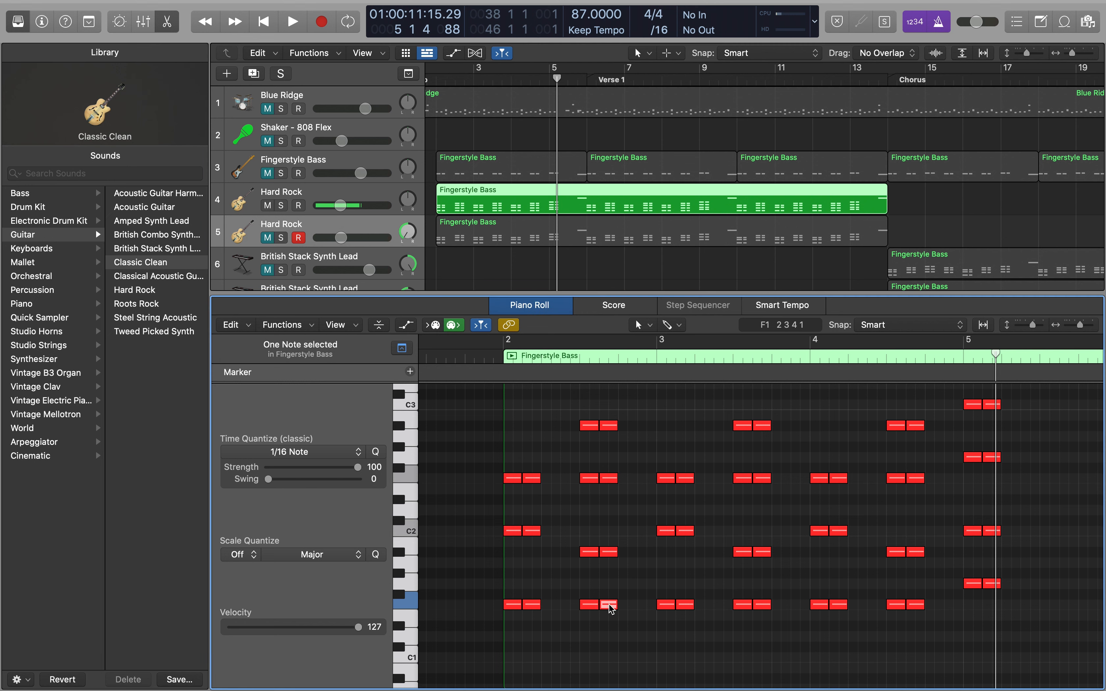
{"action": "key", "text": "space"}
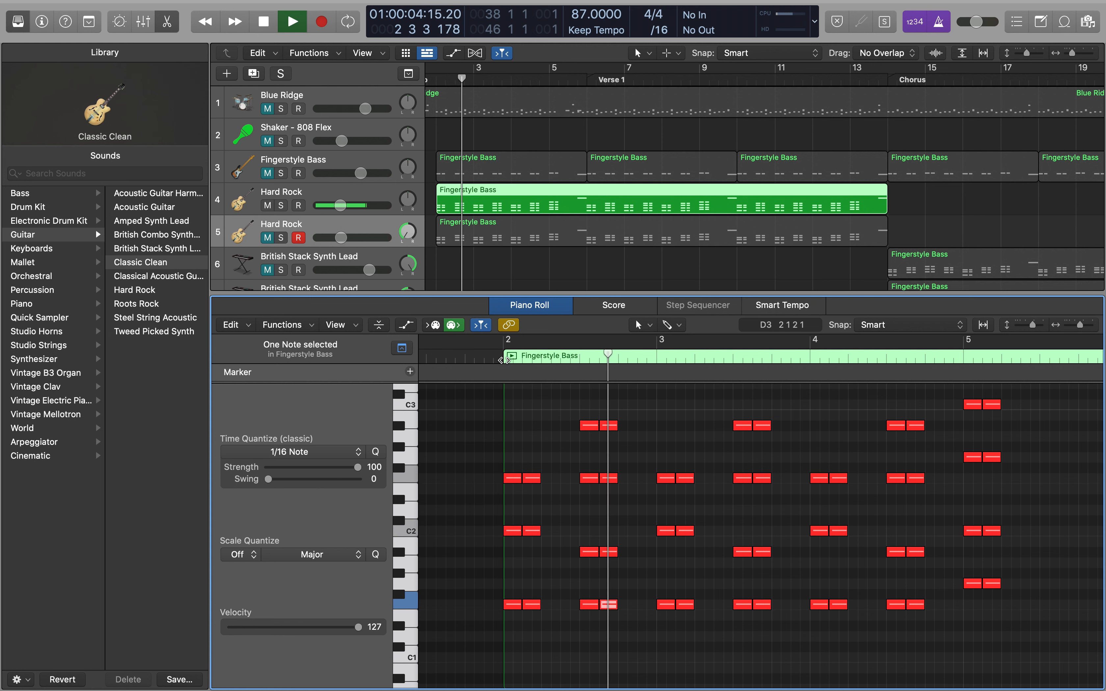
{"action": "left_click", "coordinate": [741, 606]}
{"action": "left_click", "coordinate": [756, 604]}
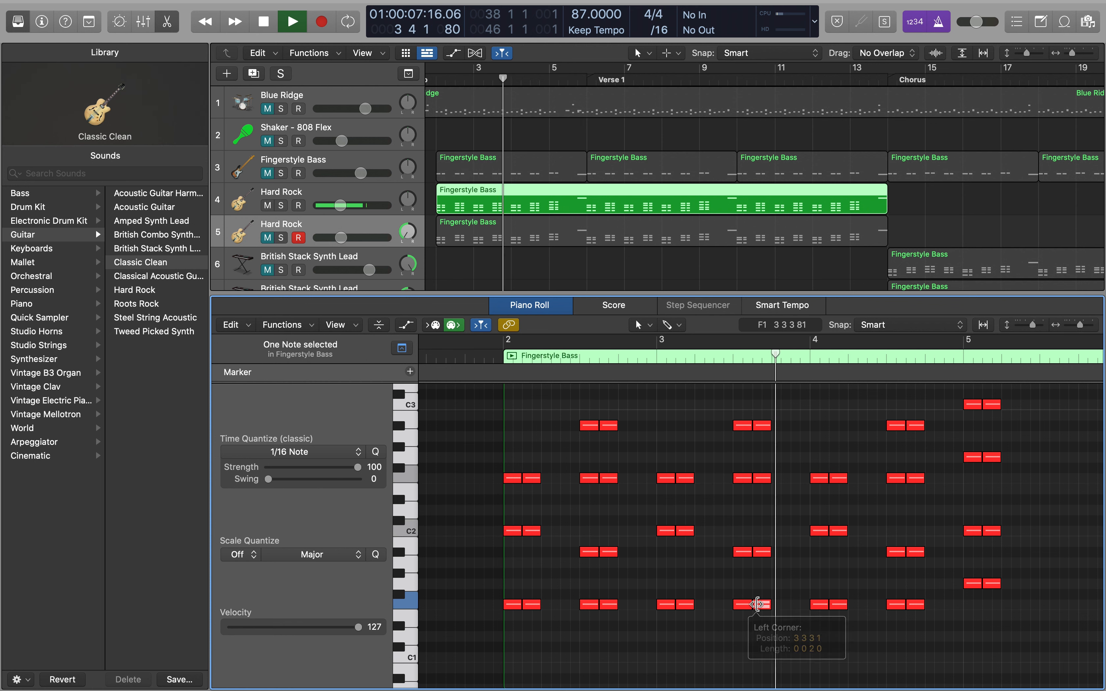
{"action": "left_click", "coordinate": [895, 604]}
{"action": "left_click", "coordinate": [917, 605]}
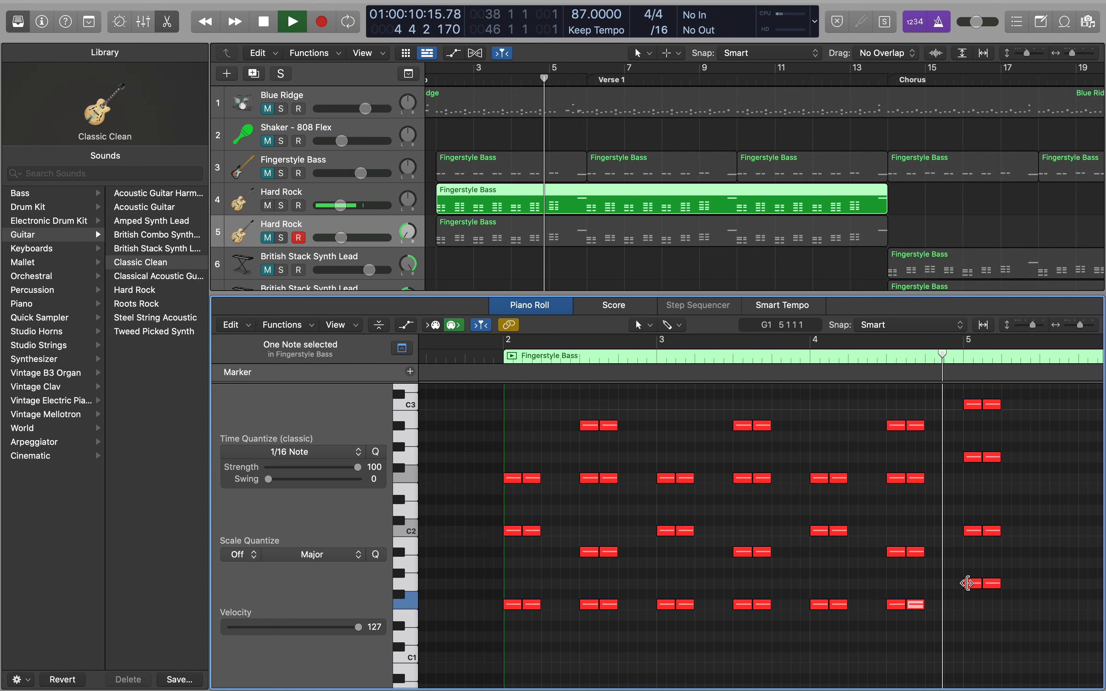
Audition the G1 root note of the bar 5 chord and play through the rest of that bar
{"action": "key", "text": "space"}
{"action": "left_click", "coordinate": [970, 585]}
{"action": "key", "text": "space"}
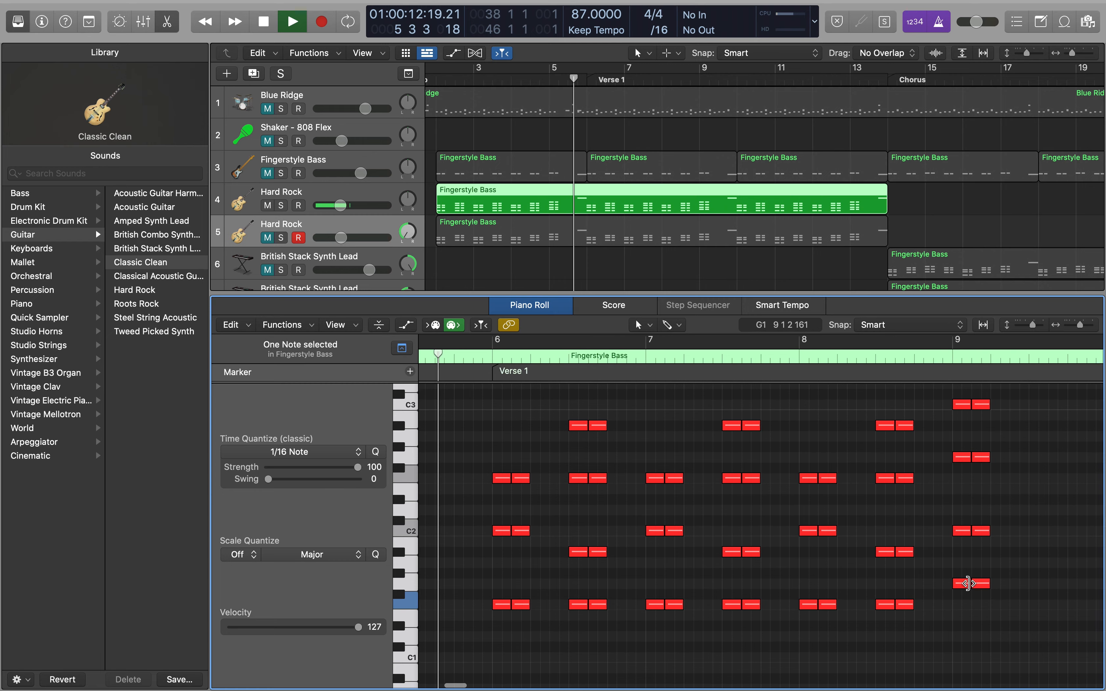
{"action": "key", "text": "space"}
Audition the A#3 and C4 lead notes at the end of bar 5 and play them from beat 4
{"action": "scroll", "coordinate": [713, 470], "scroll_direction": "up", "scroll_amount": 10}
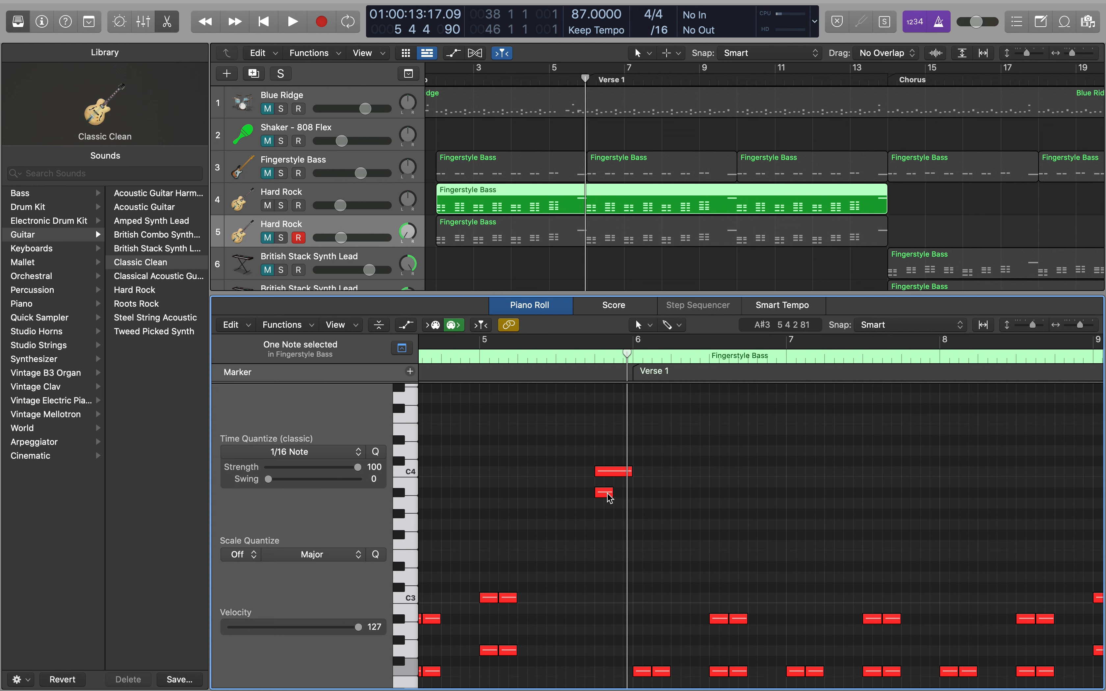
{"action": "left_click", "coordinate": [608, 495]}
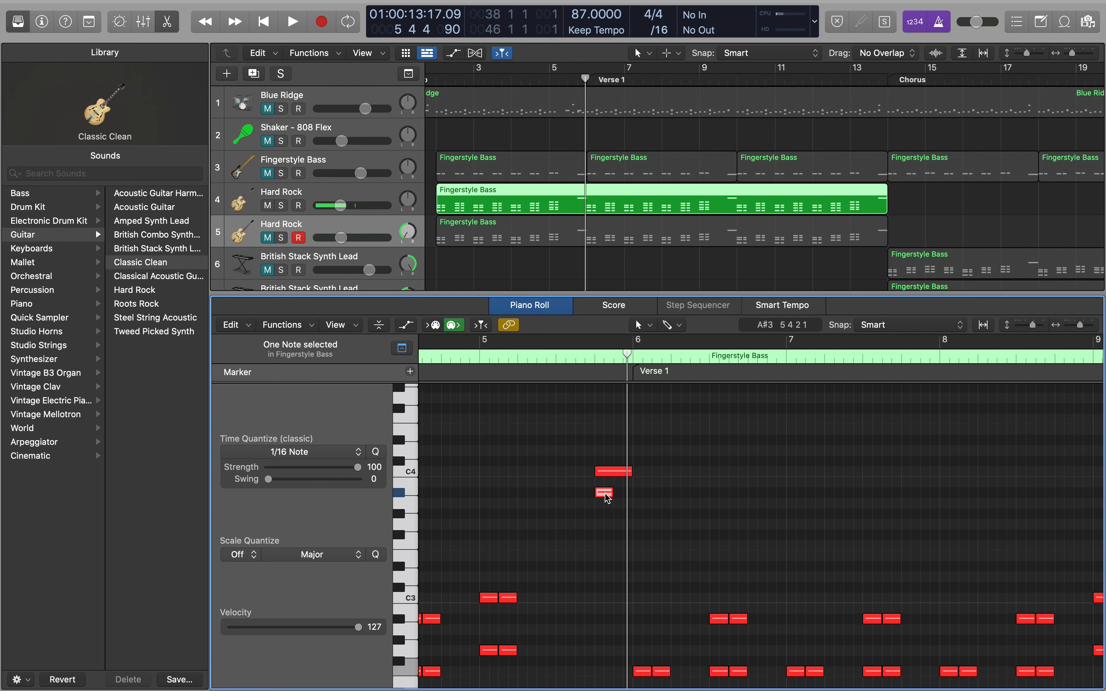
{"action": "left_click", "coordinate": [614, 473]}
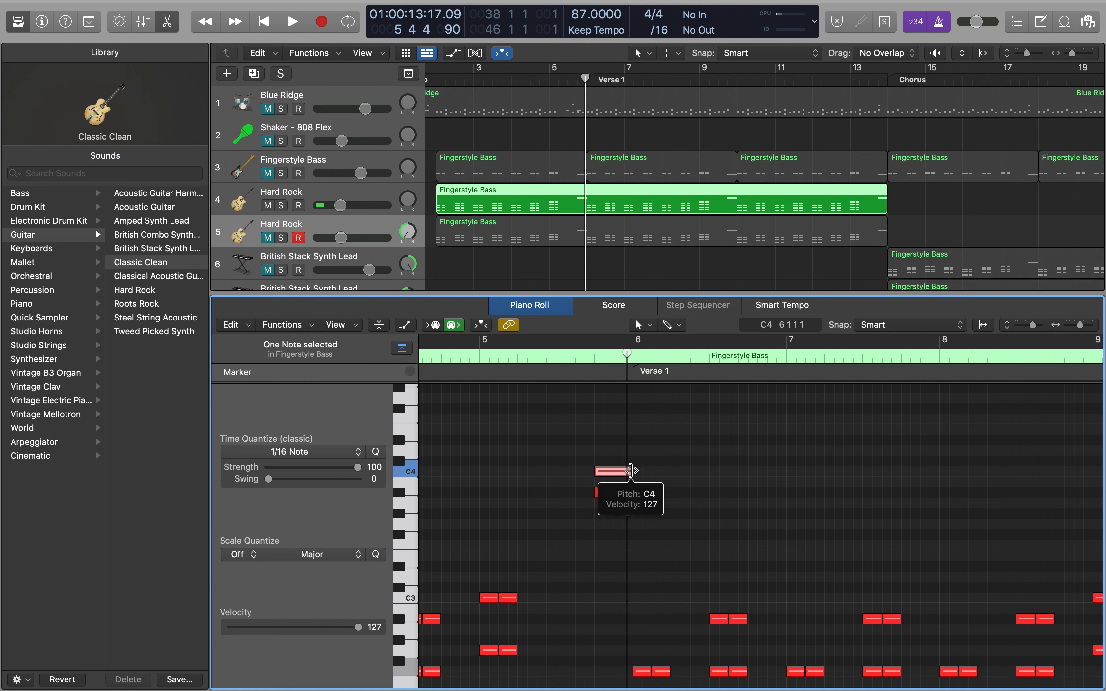
{"action": "left_click_drag", "start_coordinate": [630, 471], "coordinate": [634, 471]}
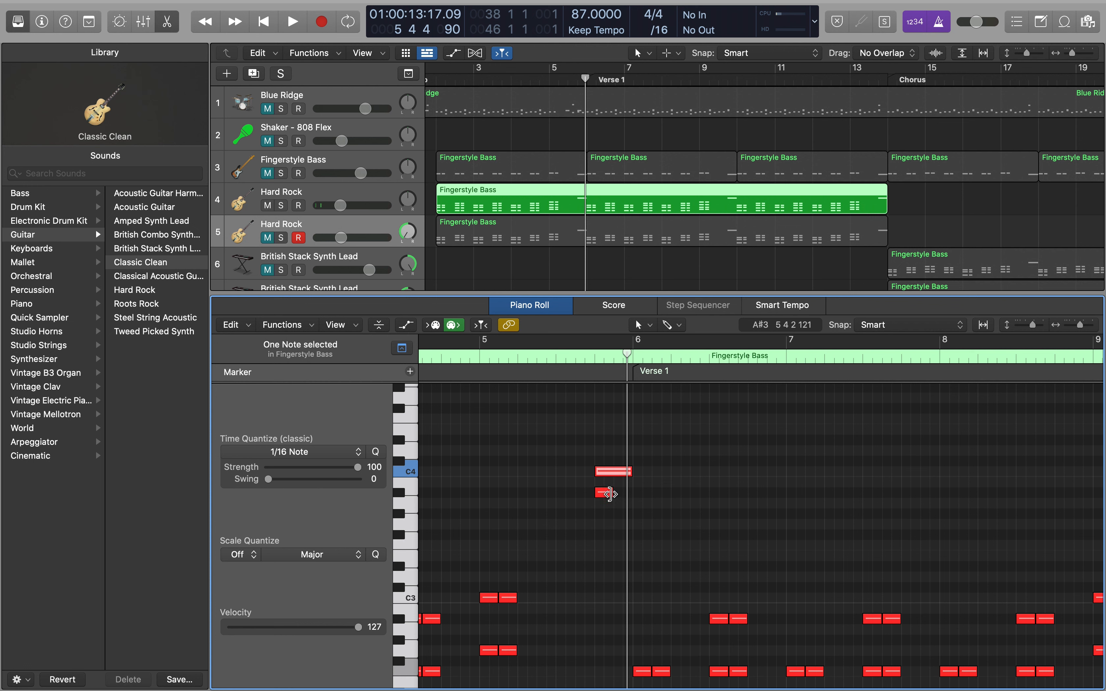
{"action": "left_click", "coordinate": [593, 360]}
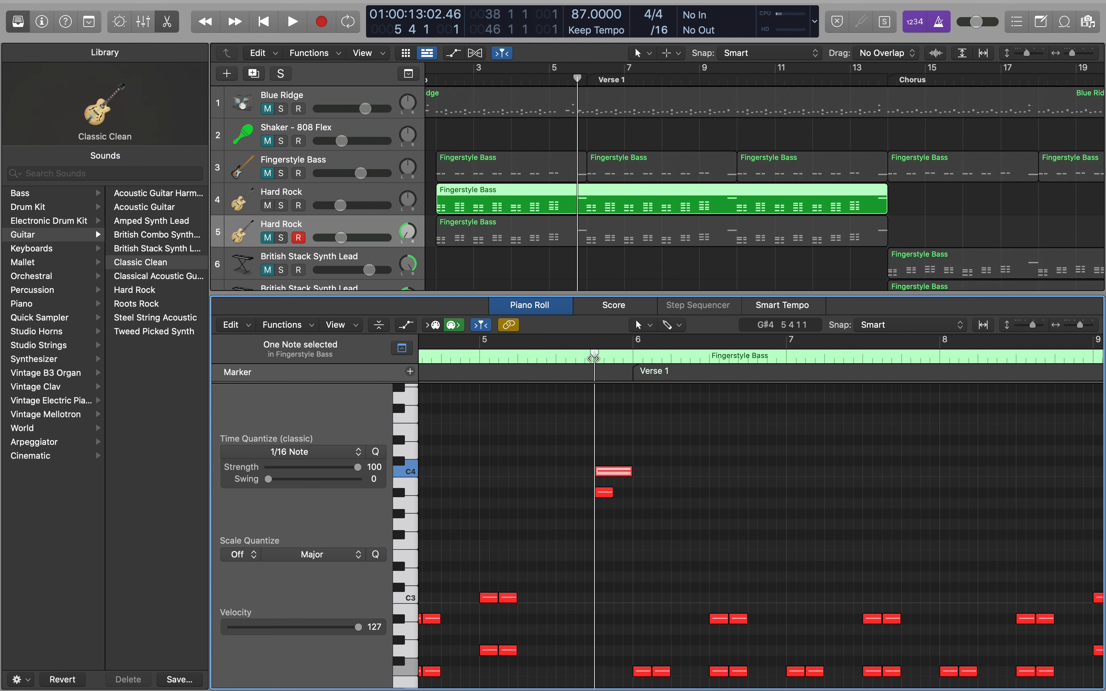
{"action": "key", "text": "space"}
{"action": "key", "text": "space"}
Examine the Hard Rock part's gap during the Chorus, placing the playhead at bar 14 and at Verse 2, bar 22
{"action": "scroll", "coordinate": [607, 435], "scroll_direction": "down", "scroll_amount": 5}
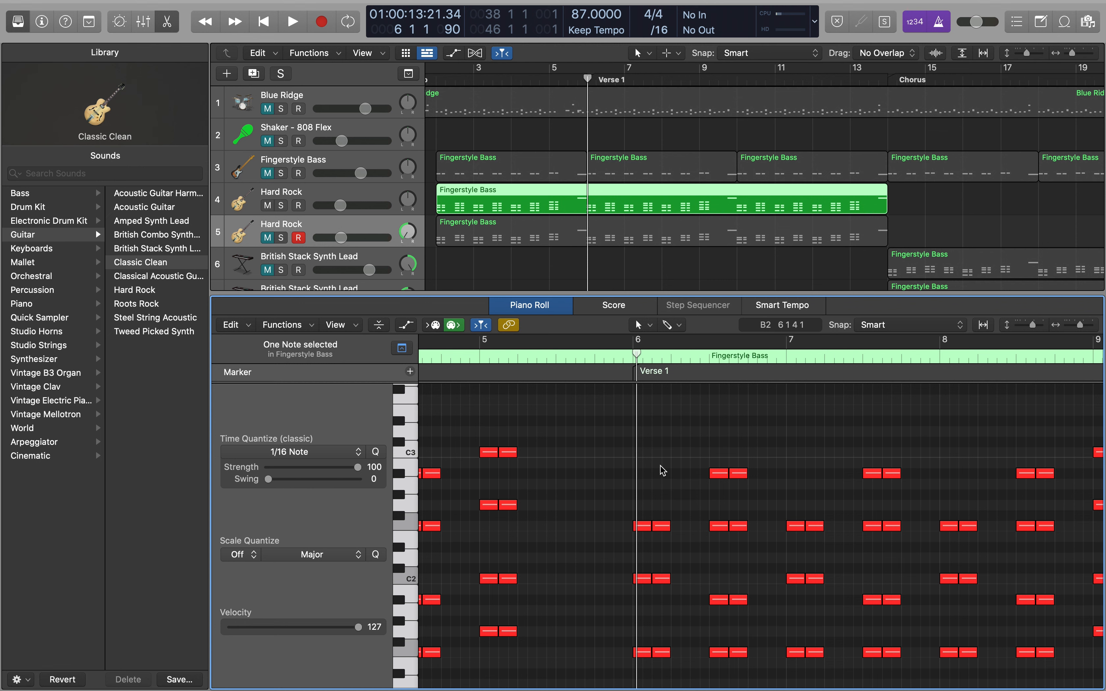
{"action": "scroll", "coordinate": [663, 471], "scroll_direction": "down", "scroll_amount": 2}
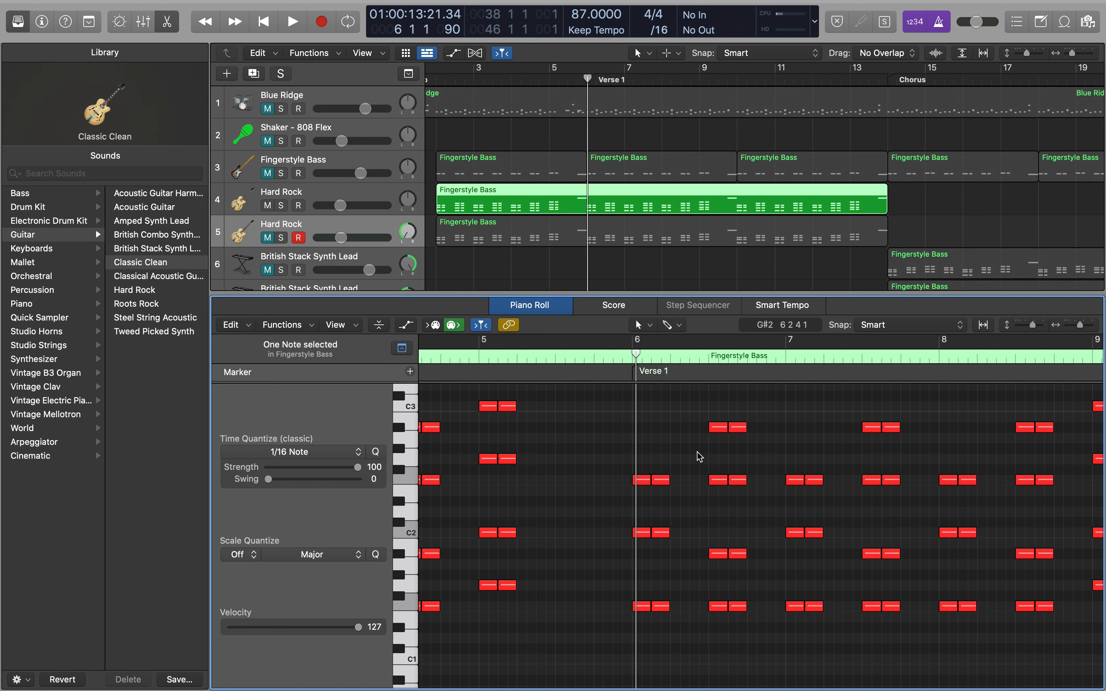
{"action": "scroll", "coordinate": [699, 456], "scroll_direction": "right", "scroll_amount": 5}
{"action": "scroll", "coordinate": [699, 456], "scroll_direction": "right", "scroll_amount": 2}
{"action": "scroll", "coordinate": [699, 455], "scroll_direction": "down", "scroll_amount": 5}
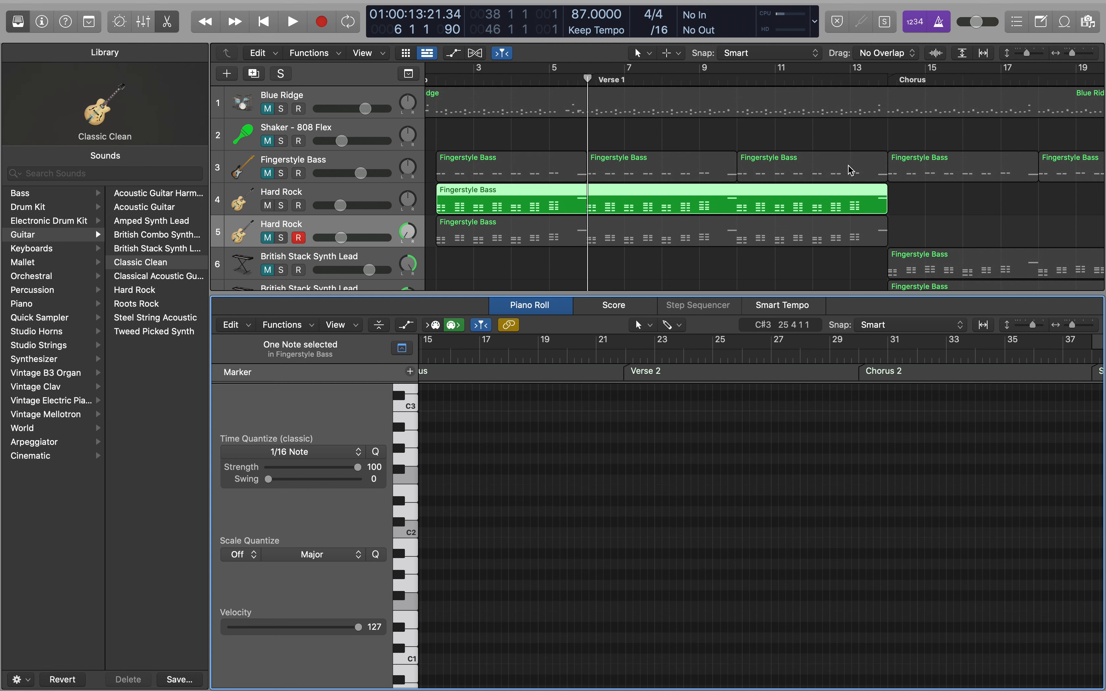
{"action": "left_click", "coordinate": [888, 86]}
{"action": "scroll", "coordinate": [888, 85], "scroll_direction": "up", "scroll_amount": 5}
{"action": "scroll", "coordinate": [888, 85], "scroll_direction": "down", "scroll_amount": 2}
{"action": "scroll", "coordinate": [888, 86], "scroll_direction": "down", "scroll_amount": 1}
{"action": "scroll", "coordinate": [553, 210], "scroll_direction": "right", "scroll_amount": 8}
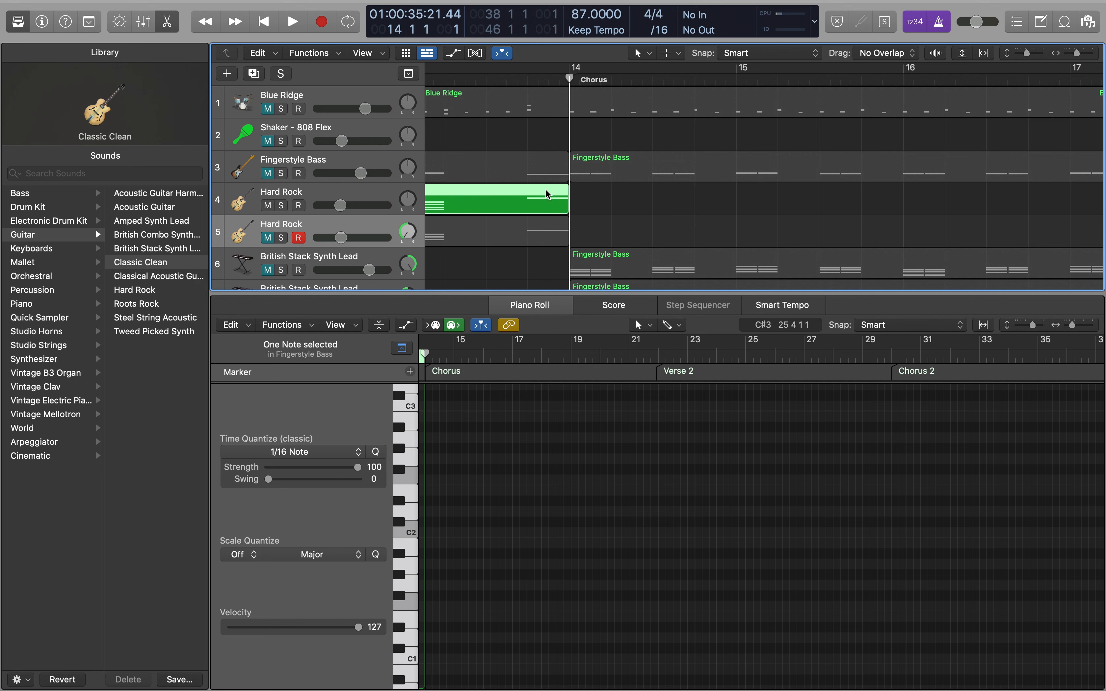
{"action": "scroll", "coordinate": [630, 194], "scroll_direction": "down", "scroll_amount": 5}
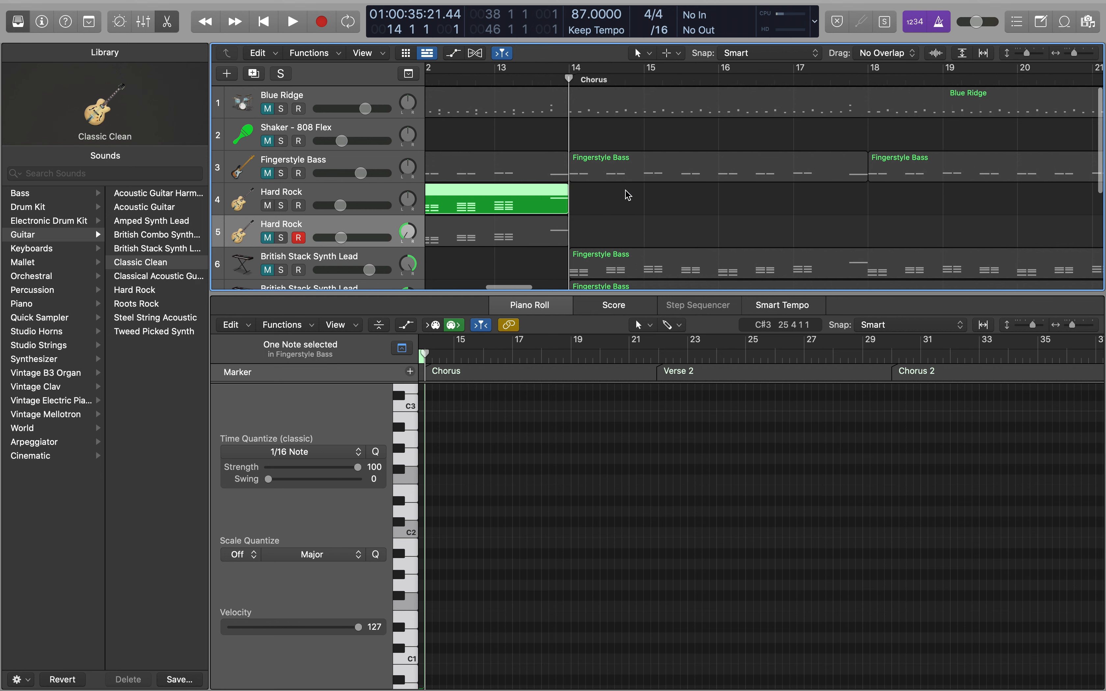
{"action": "left_click", "coordinate": [1045, 79]}
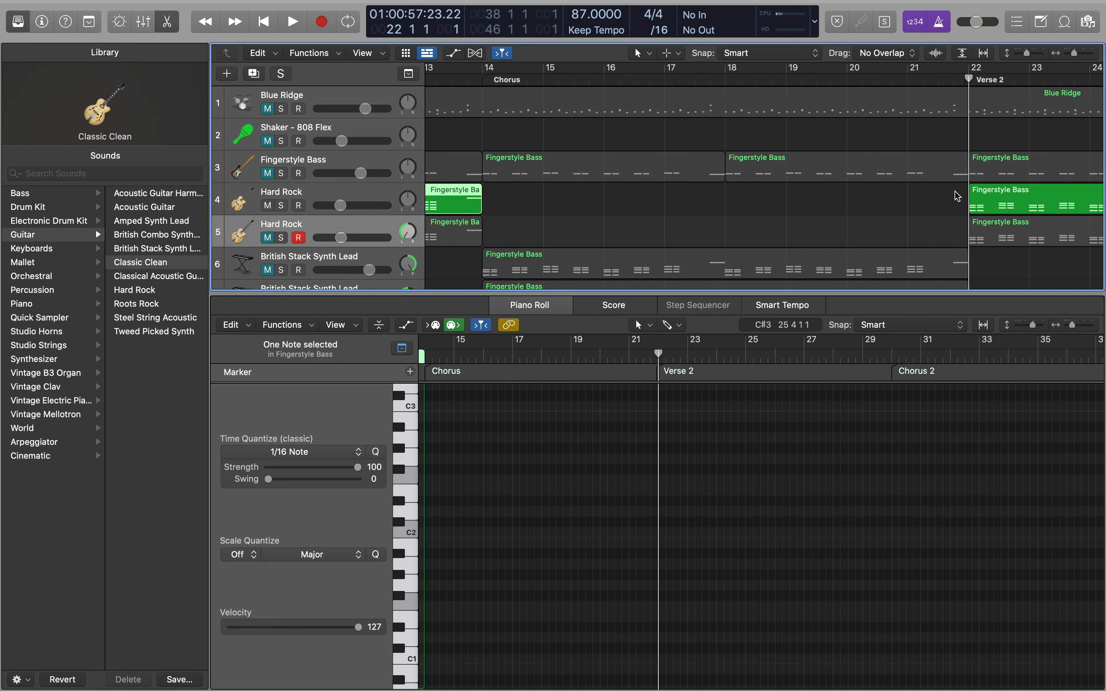
Select British Stack Synth Lead track 6, unmute tracks 5 to 8 and play the Chorus from bar 14
{"action": "scroll", "coordinate": [658, 201], "scroll_direction": "down", "scroll_amount": 3}
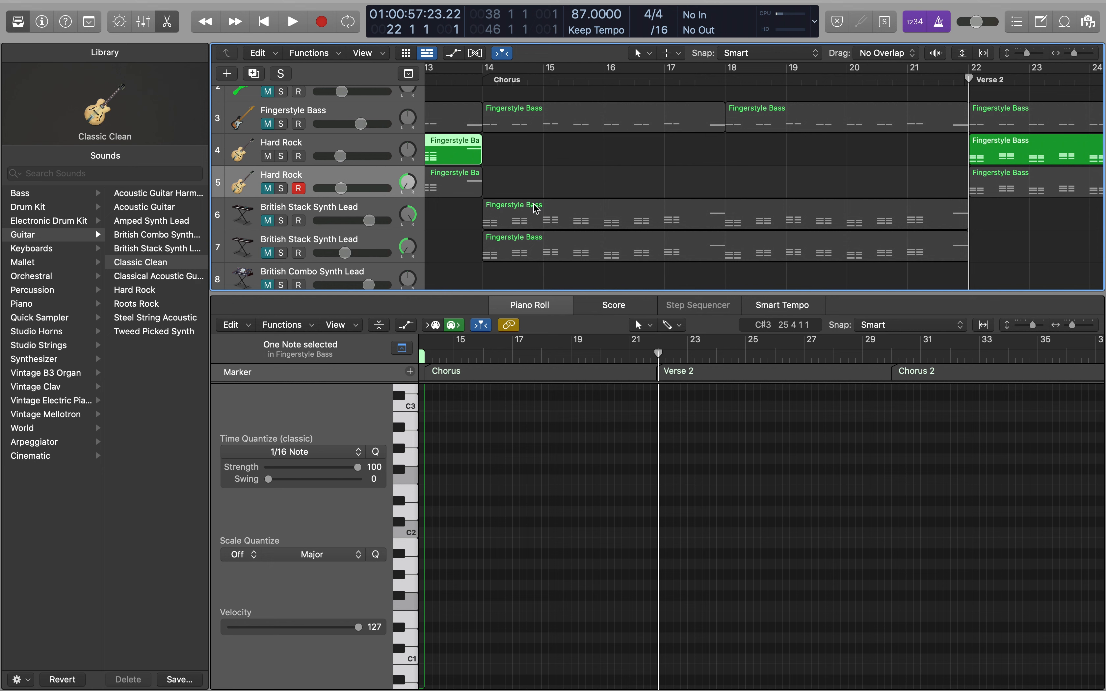
{"action": "left_click", "coordinate": [297, 218]}
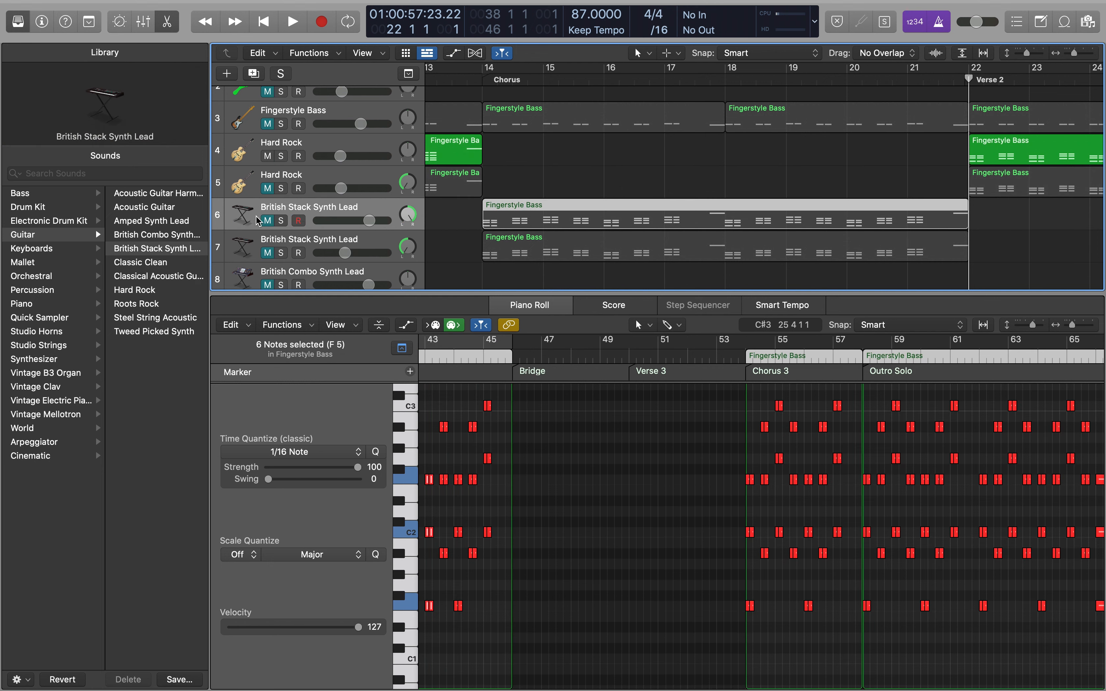
{"action": "left_click", "coordinate": [484, 75]}
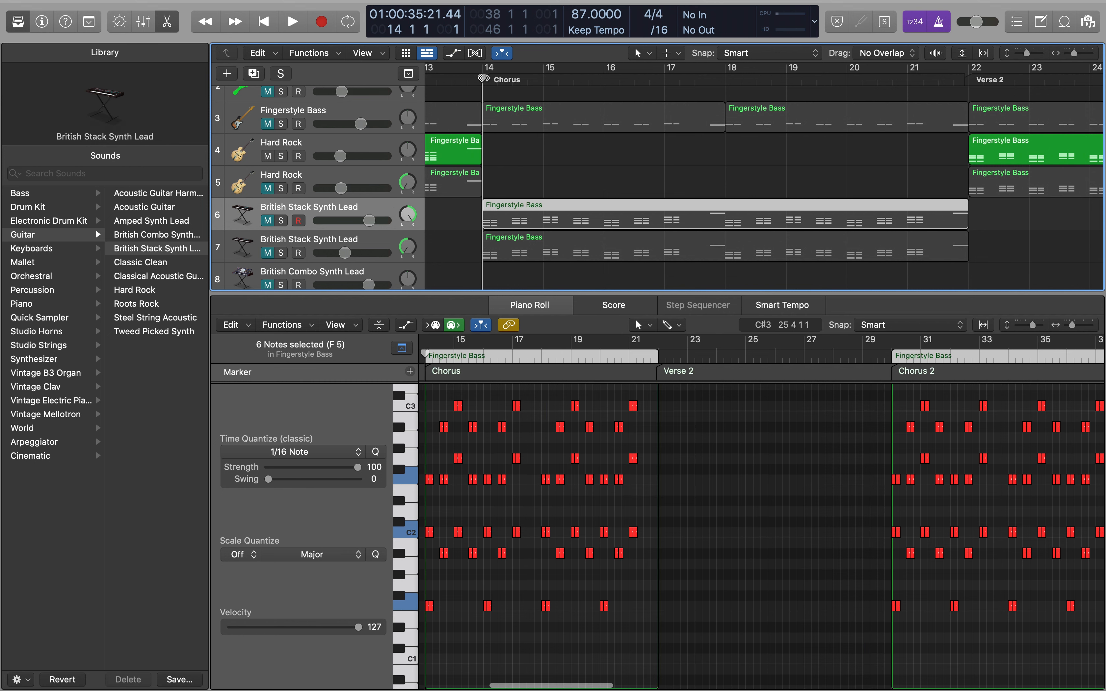
{"action": "left_click_drag", "start_coordinate": [267, 193], "coordinate": [268, 259]}
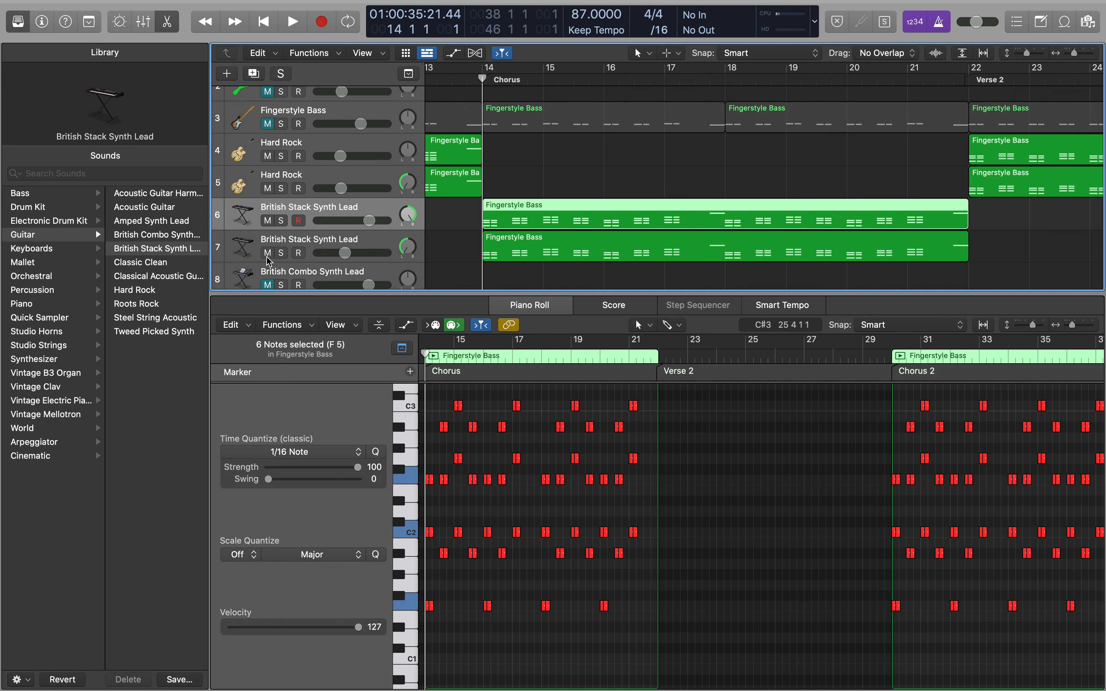
{"action": "key", "text": "space"}
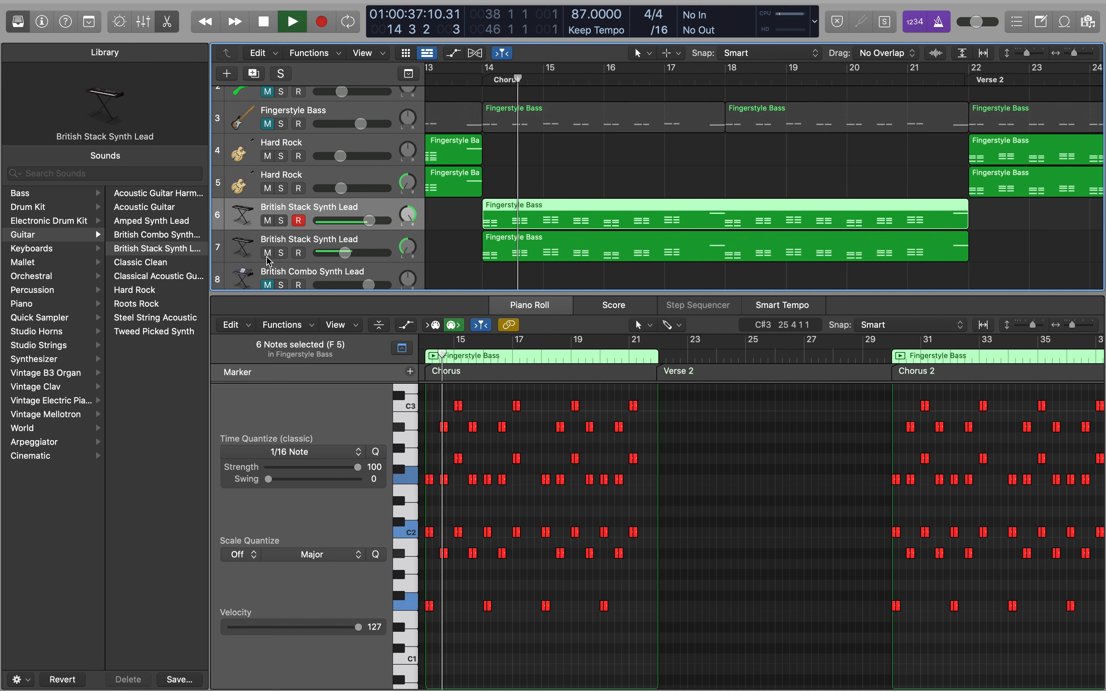
{"action": "scroll", "coordinate": [266, 282], "scroll_direction": "down", "scroll_amount": 1}
{"action": "left_click", "coordinate": [267, 282]}
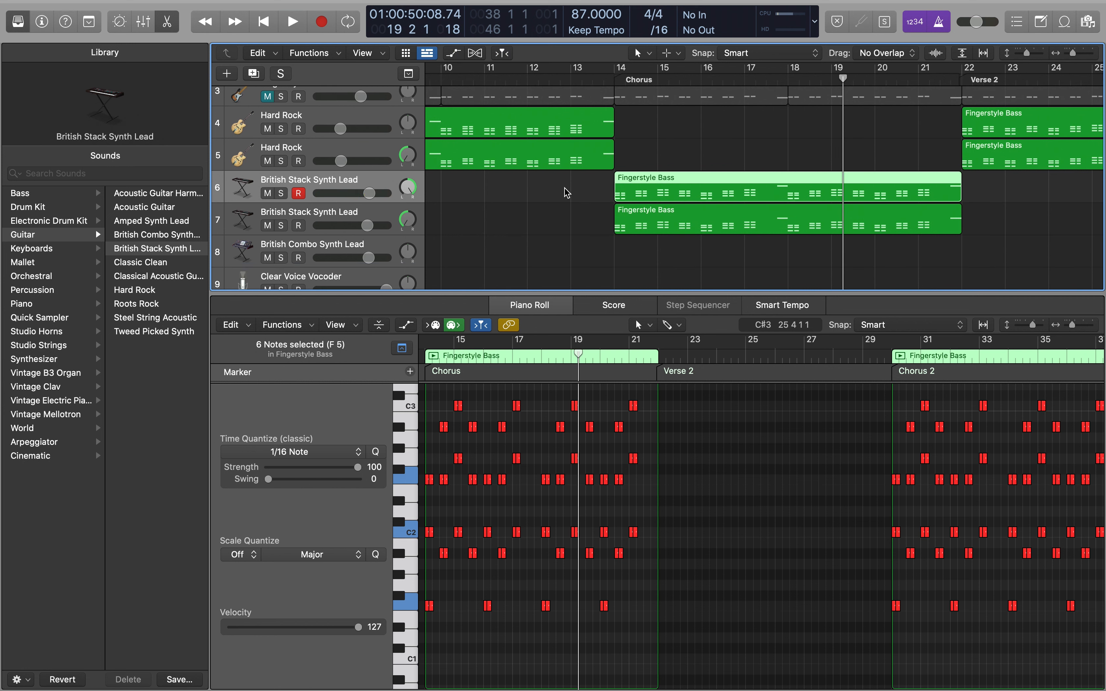
Replay the Chorus from bar 14 and follow the British Stack Synth Lead chords zoomed in in the Piano Roll
{"action": "scroll", "coordinate": [618, 114], "scroll_direction": "up", "scroll_amount": 3}
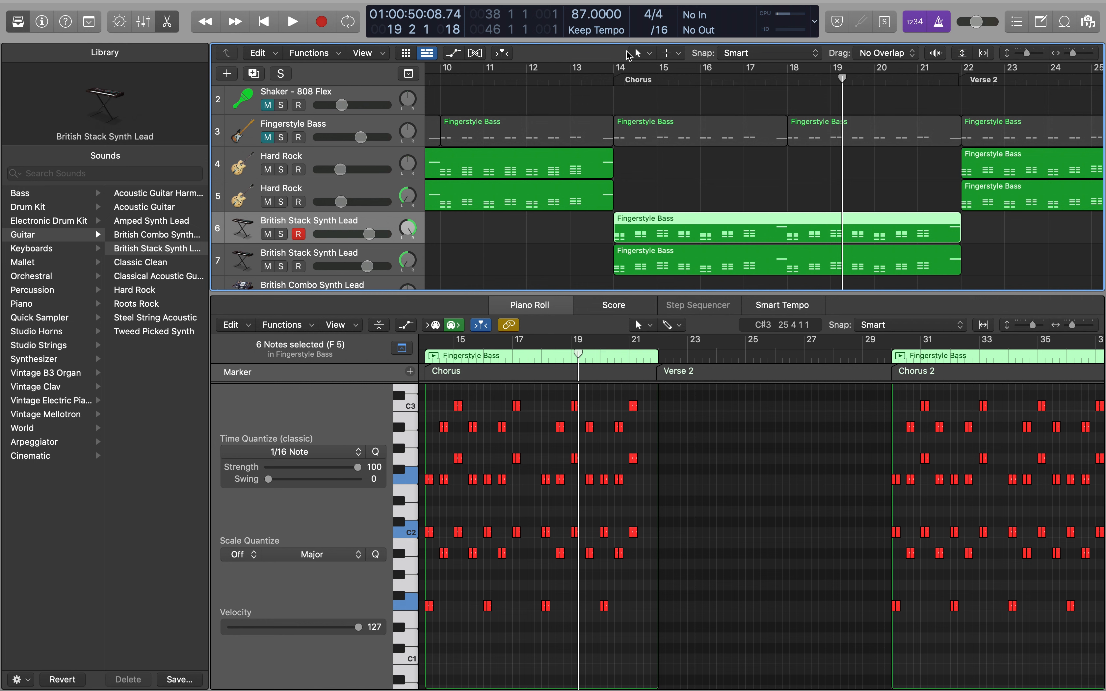
{"action": "left_click", "coordinate": [612, 78]}
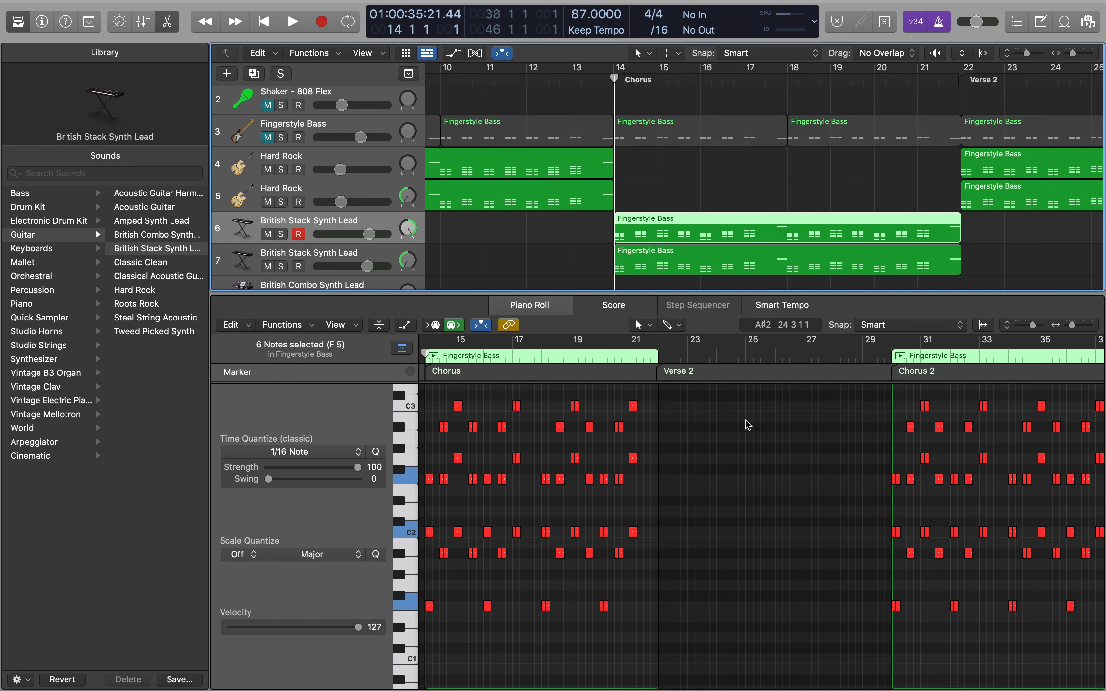
{"action": "scroll", "coordinate": [834, 447], "scroll_direction": "right", "scroll_amount": 10}
{"action": "key", "text": "space"}
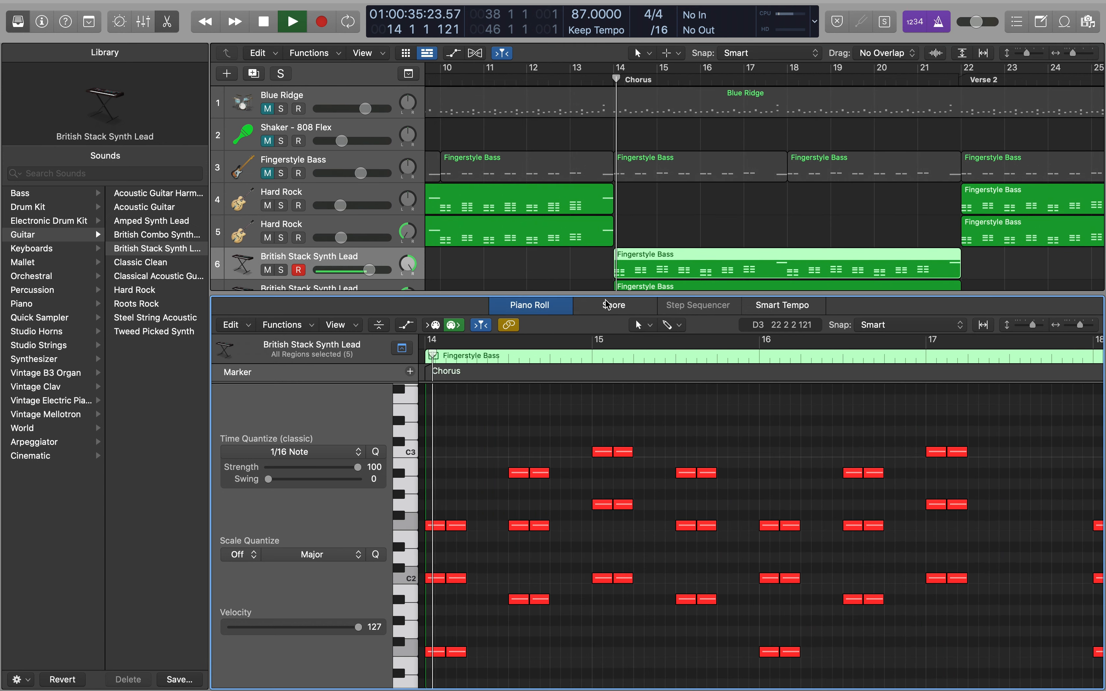
{"action": "key", "text": "space"}
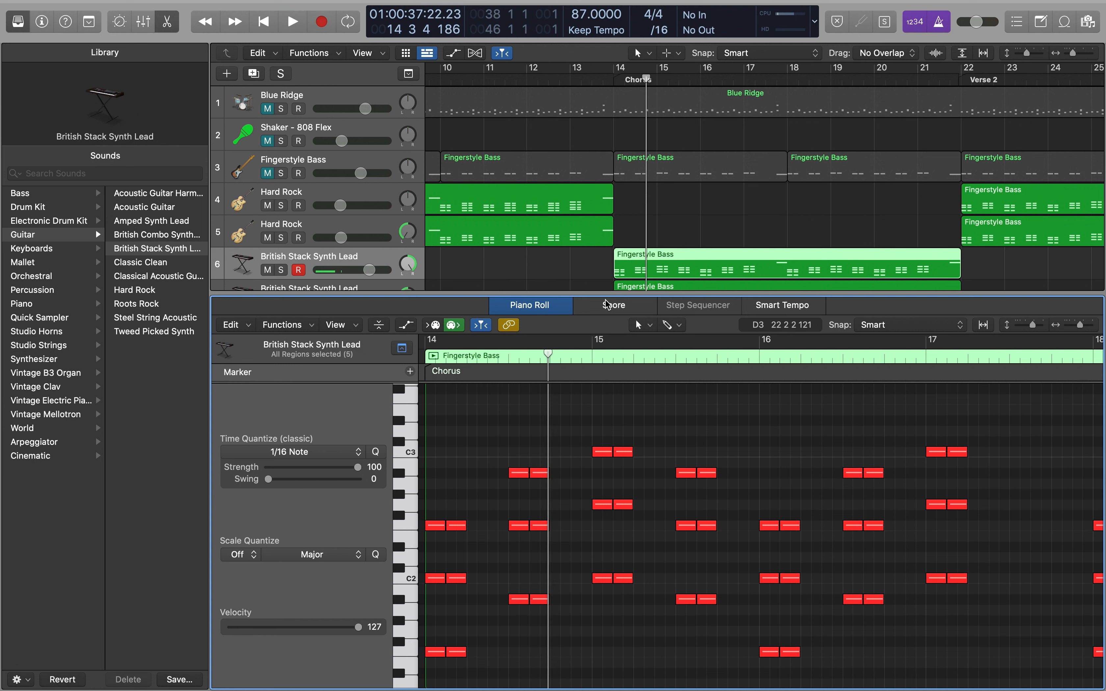
{"action": "left_click", "coordinate": [430, 372]}
{"action": "key", "text": "space"}
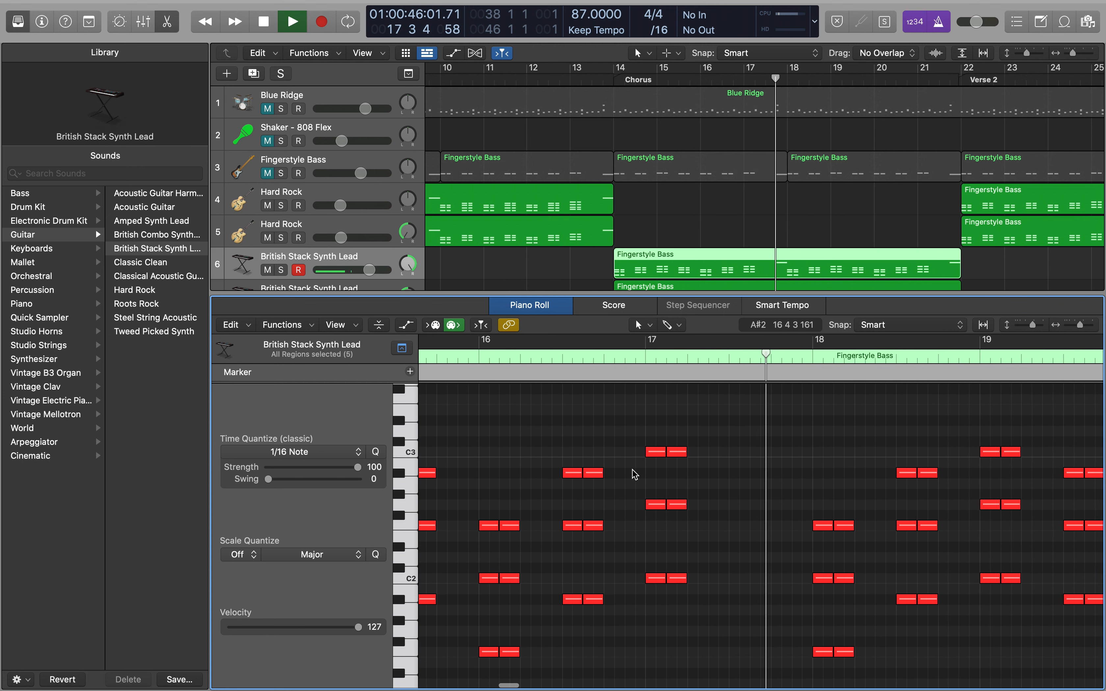
Follow the Chorus chords to bar 18, stop playback and place the playhead at Verse 2, bar 22, and at Chorus 2, bar 30
{"action": "scroll", "coordinate": [635, 475], "scroll_direction": "down", "scroll_amount": 2}
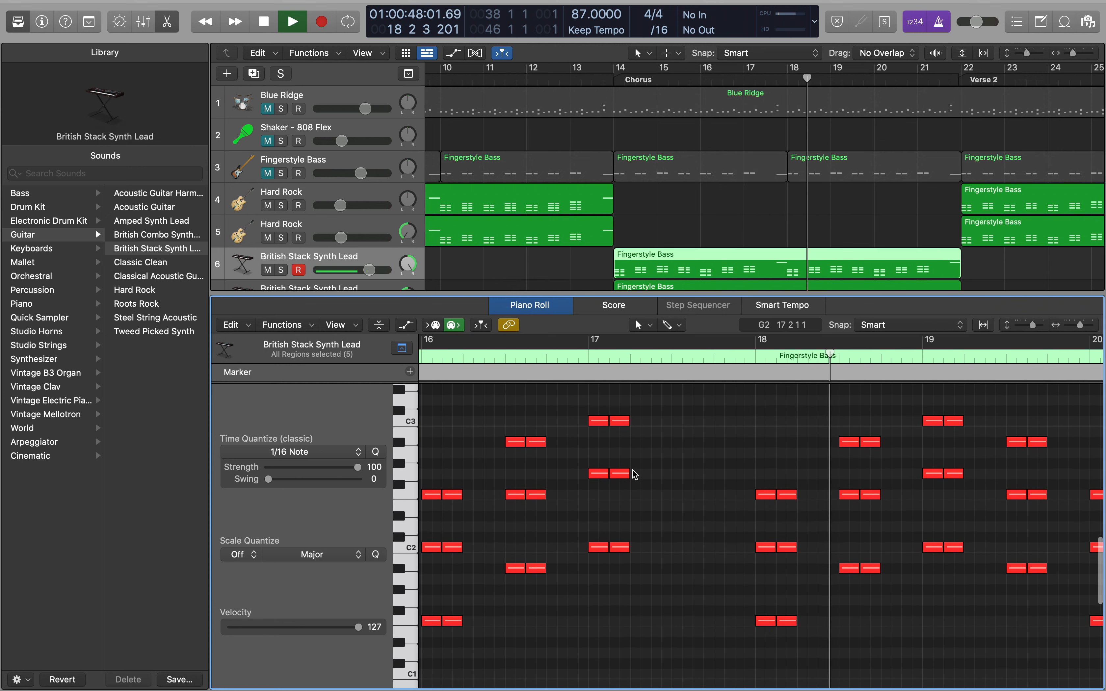
{"action": "scroll", "coordinate": [635, 475], "scroll_direction": "right", "scroll_amount": 7}
{"action": "key", "text": "space"}
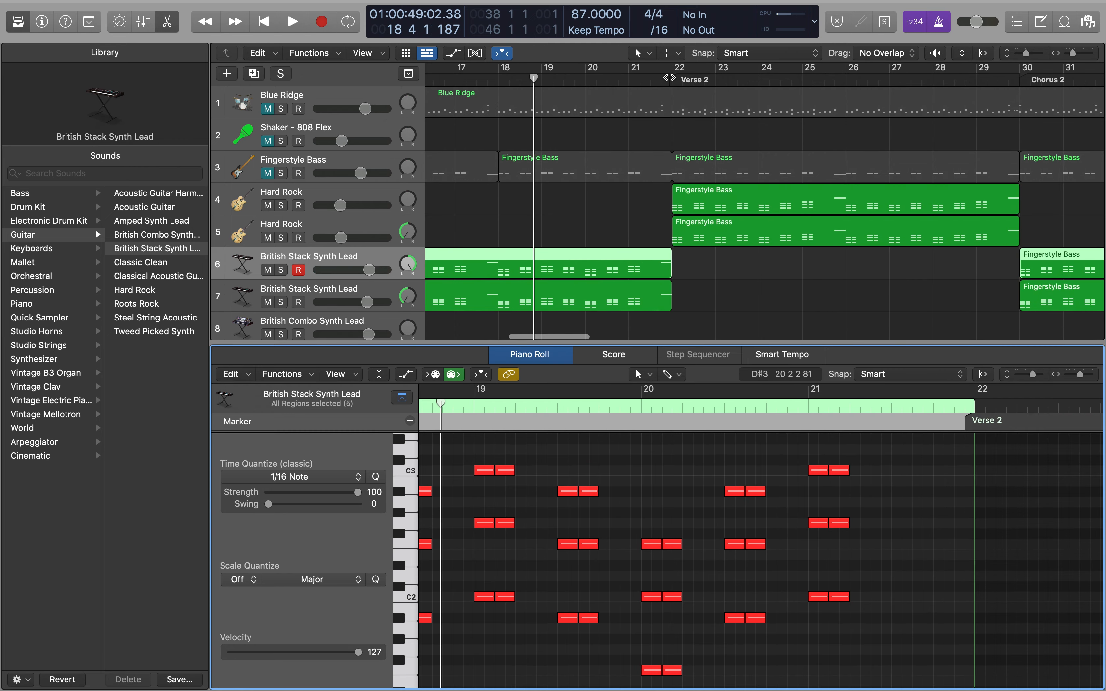
{"action": "left_click", "coordinate": [670, 77]}
{"action": "scroll", "coordinate": [728, 198], "scroll_direction": "right", "scroll_amount": 9}
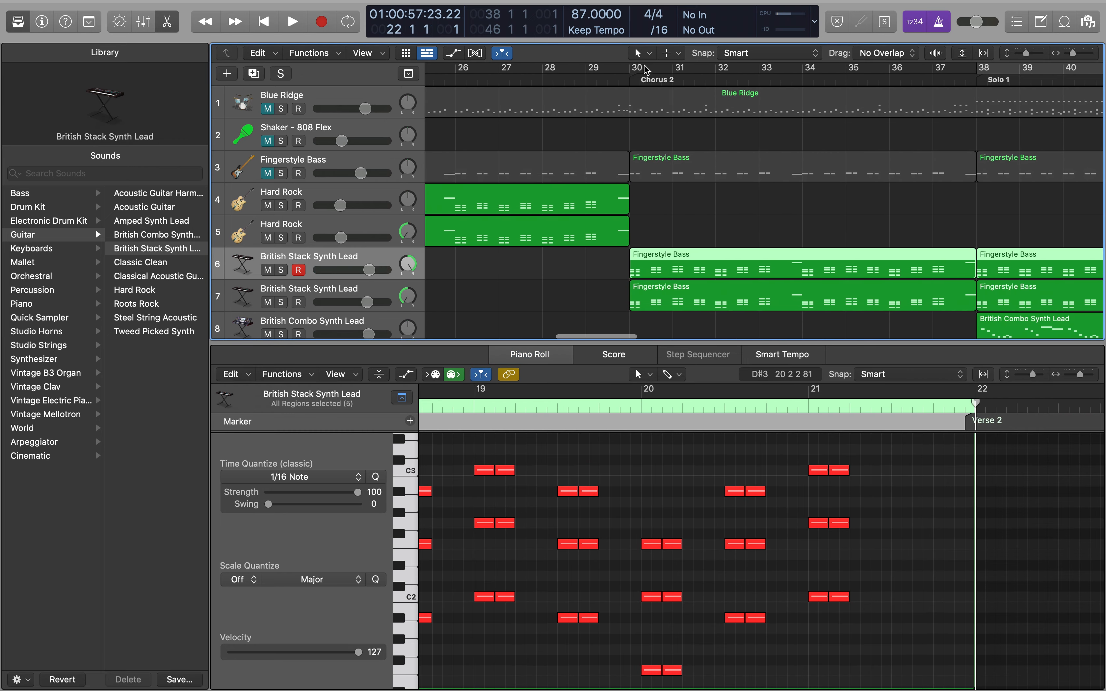
{"action": "left_click", "coordinate": [629, 81]}
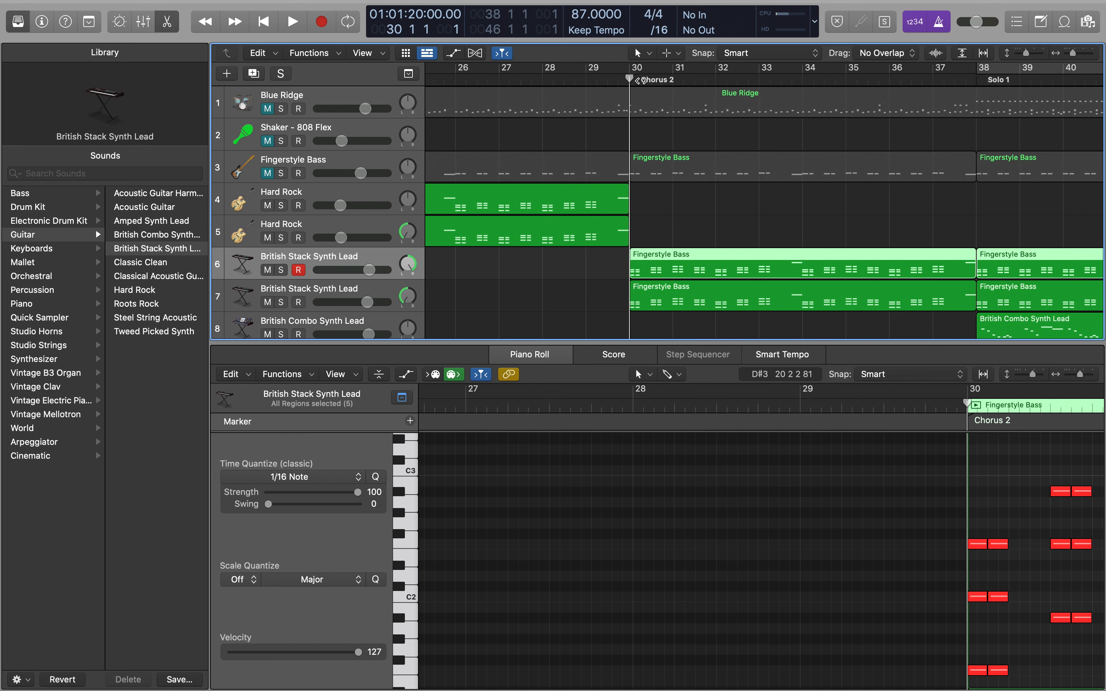
Examine the British Stack Synth Lead chords continuing through Chorus 2 into Solo 1 and play part of Solo 1
{"action": "scroll", "coordinate": [726, 183], "scroll_direction": "right", "scroll_amount": 5}
{"action": "scroll", "coordinate": [726, 182], "scroll_direction": "down", "scroll_amount": 2}
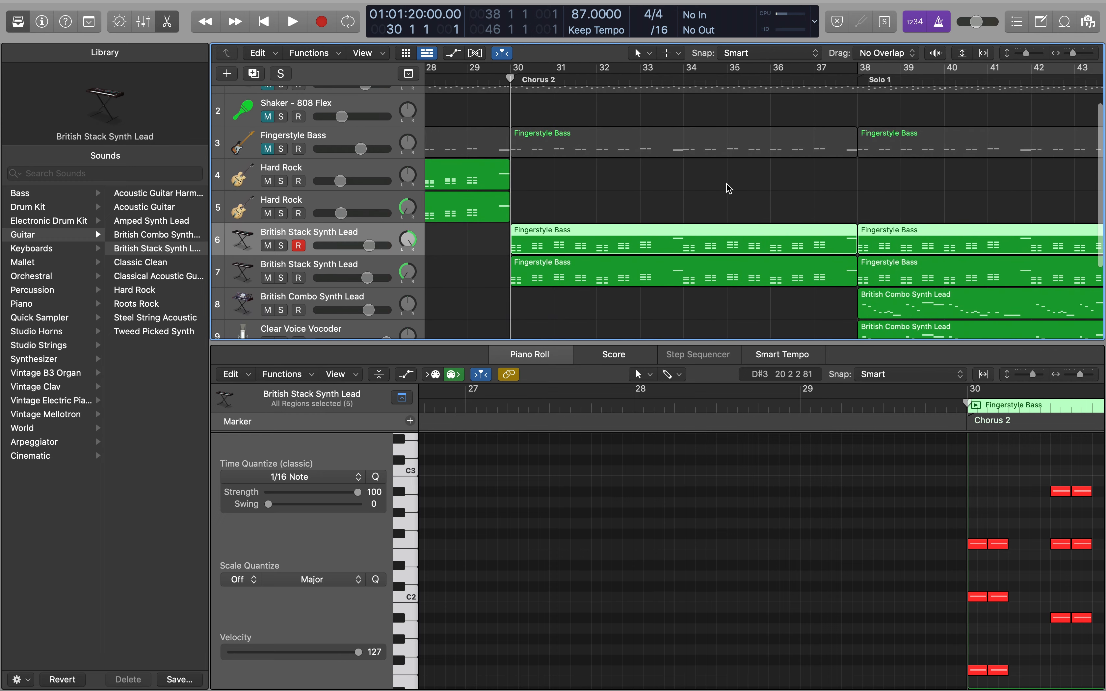
{"action": "key", "text": "space"}
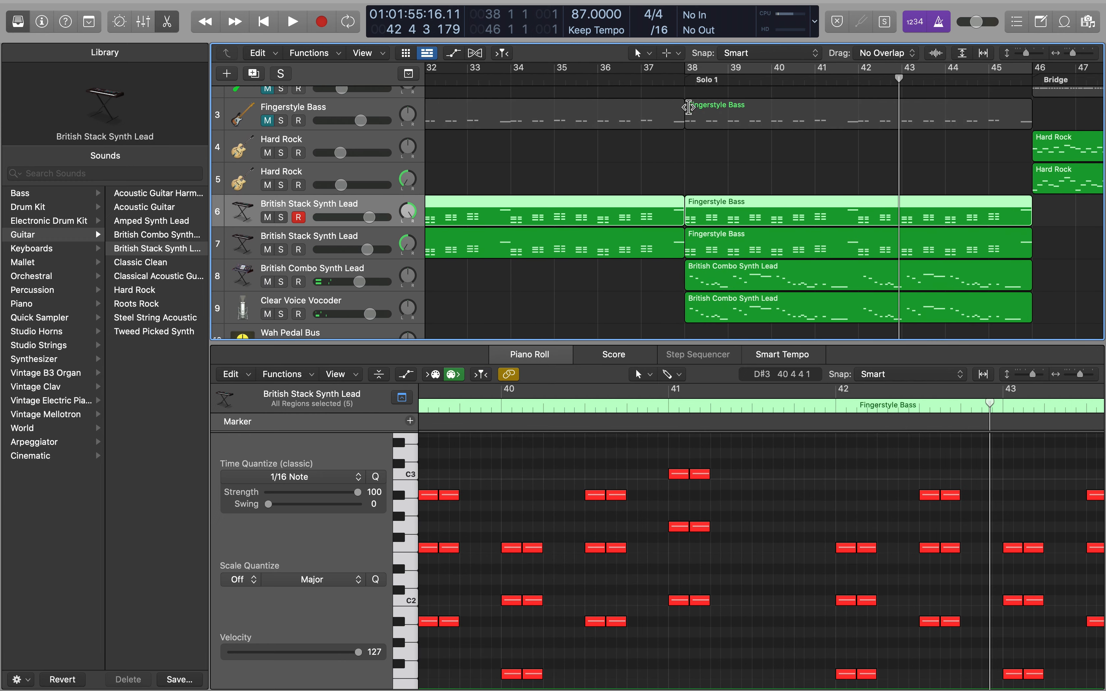
Select the Hard Rock Bridge regions on tracks 5 and 4 to inspect their notes, and review the parts through Chorus 3
{"action": "scroll", "coordinate": [704, 170], "scroll_direction": "right", "scroll_amount": 10}
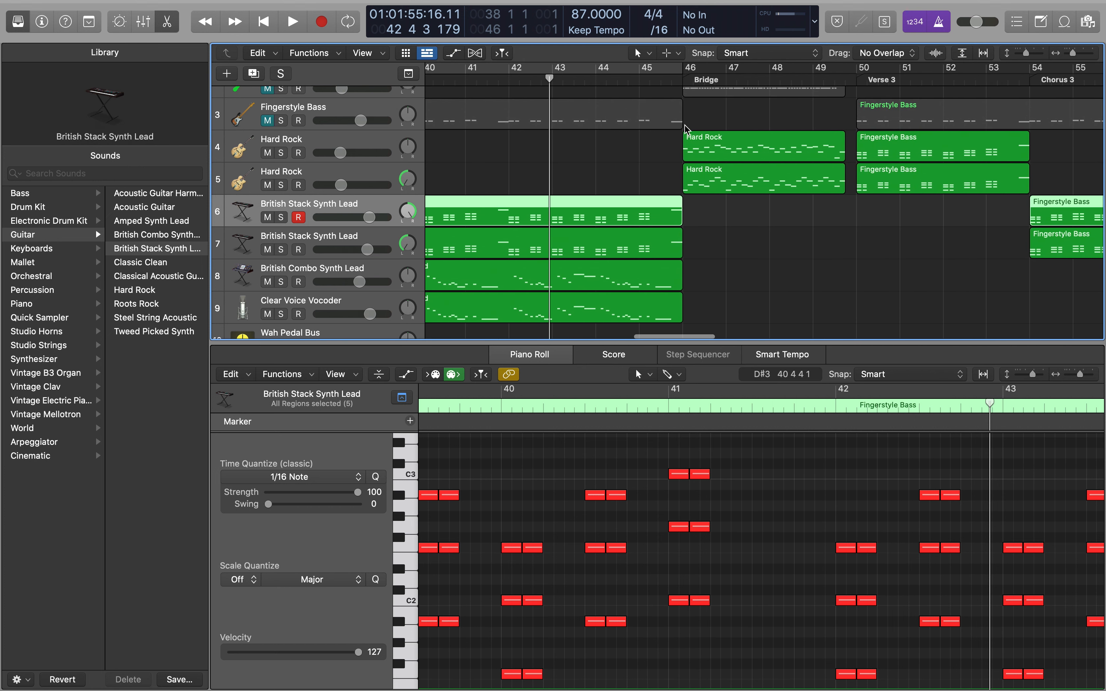
{"action": "scroll", "coordinate": [687, 133], "scroll_direction": "up", "scroll_amount": 1}
{"action": "scroll", "coordinate": [686, 133], "scroll_direction": "up", "scroll_amount": 2}
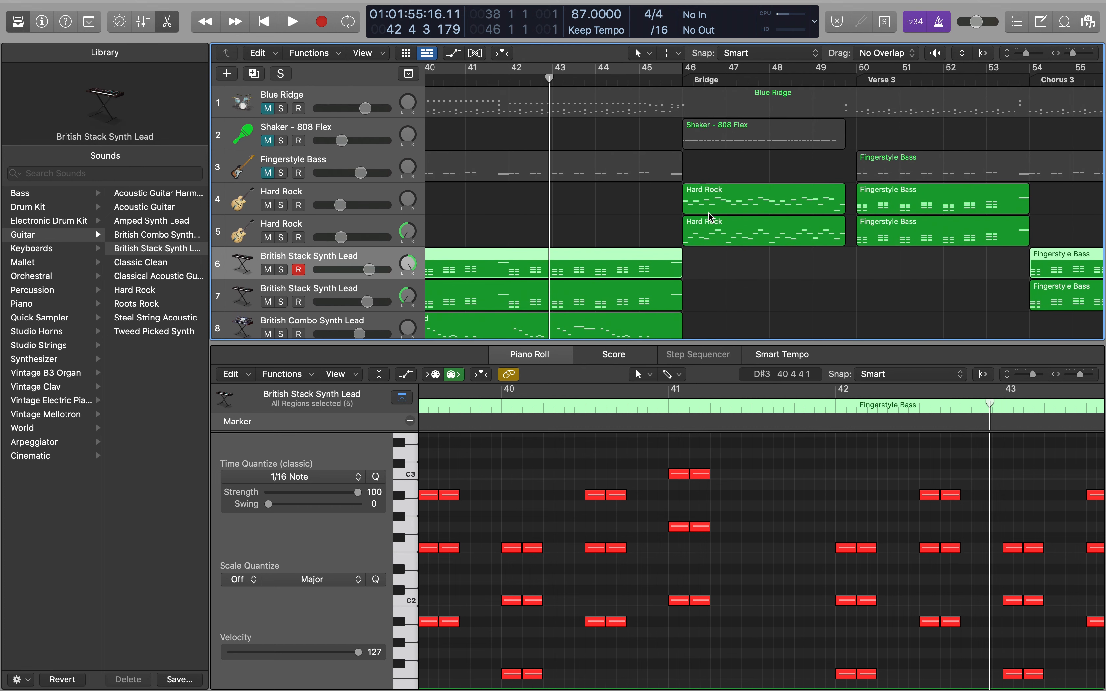
{"action": "left_click", "coordinate": [698, 222]}
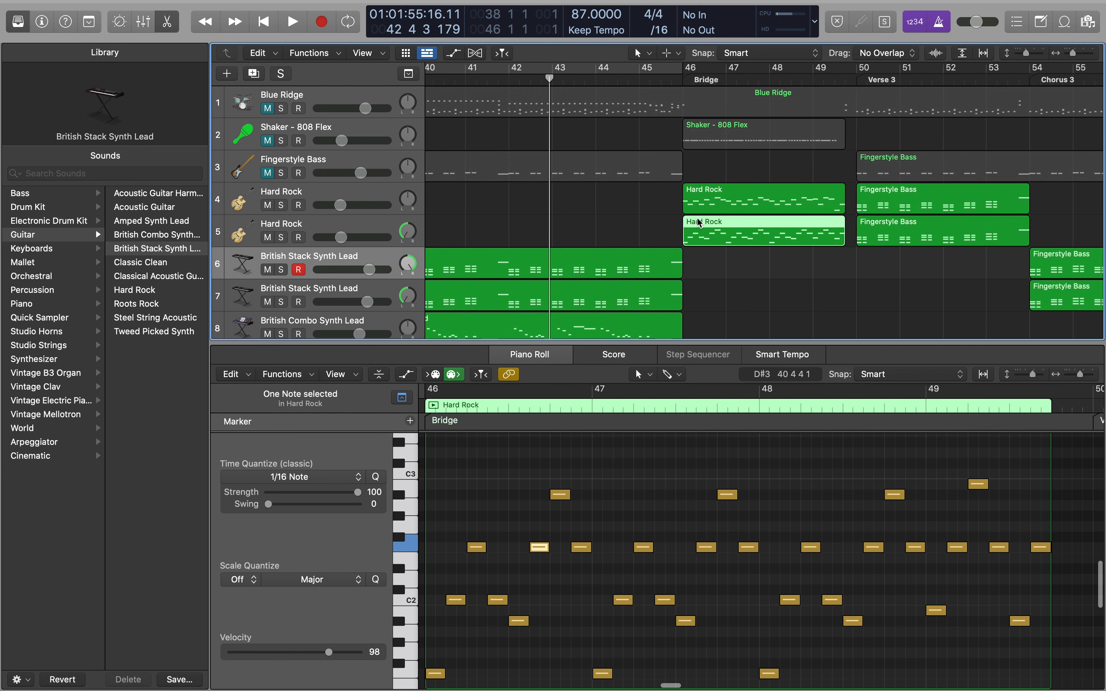
{"action": "left_click", "coordinate": [708, 192]}
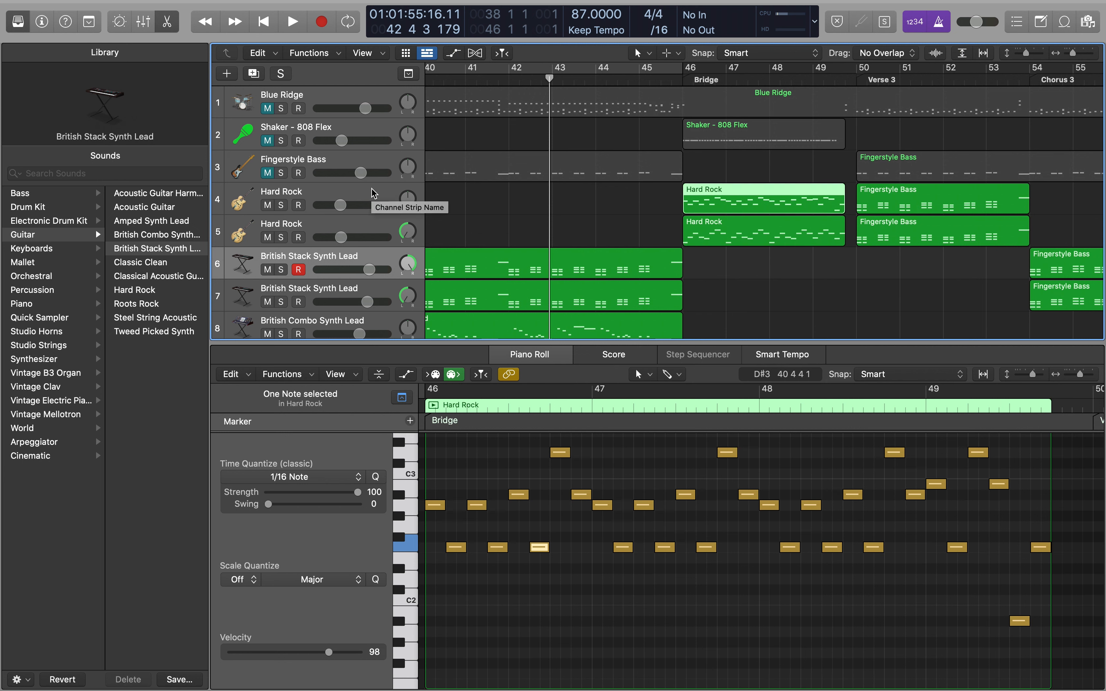
{"action": "scroll", "coordinate": [676, 209], "scroll_direction": "right", "scroll_amount": 15}
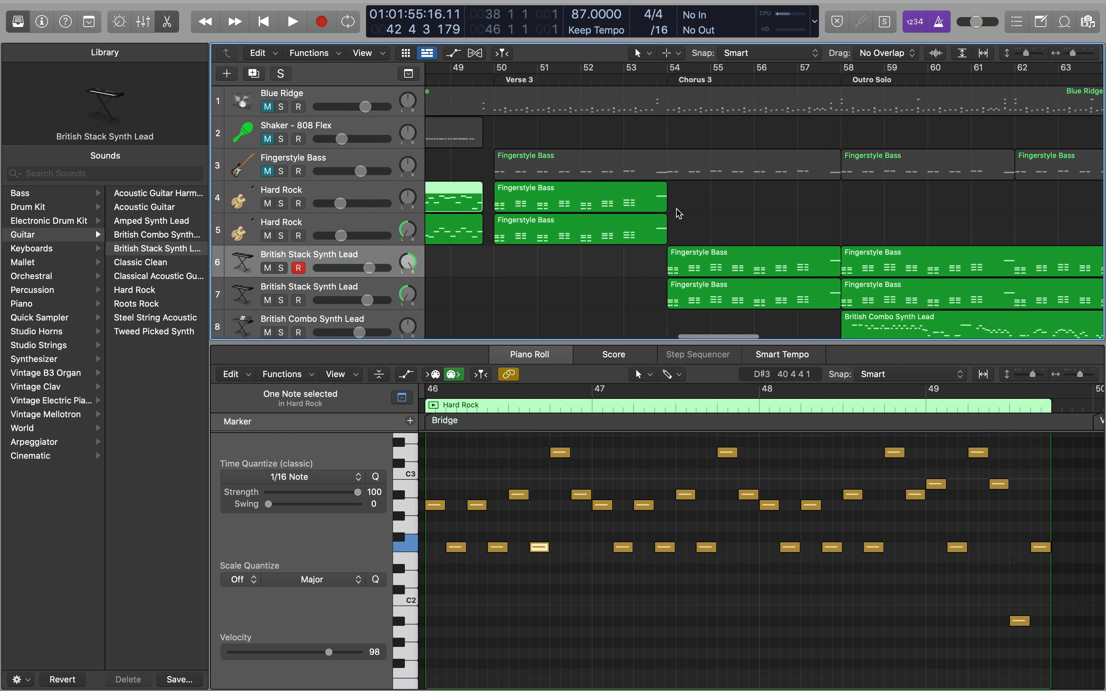
{"action": "scroll", "coordinate": [729, 238], "scroll_direction": "left", "scroll_amount": 15}
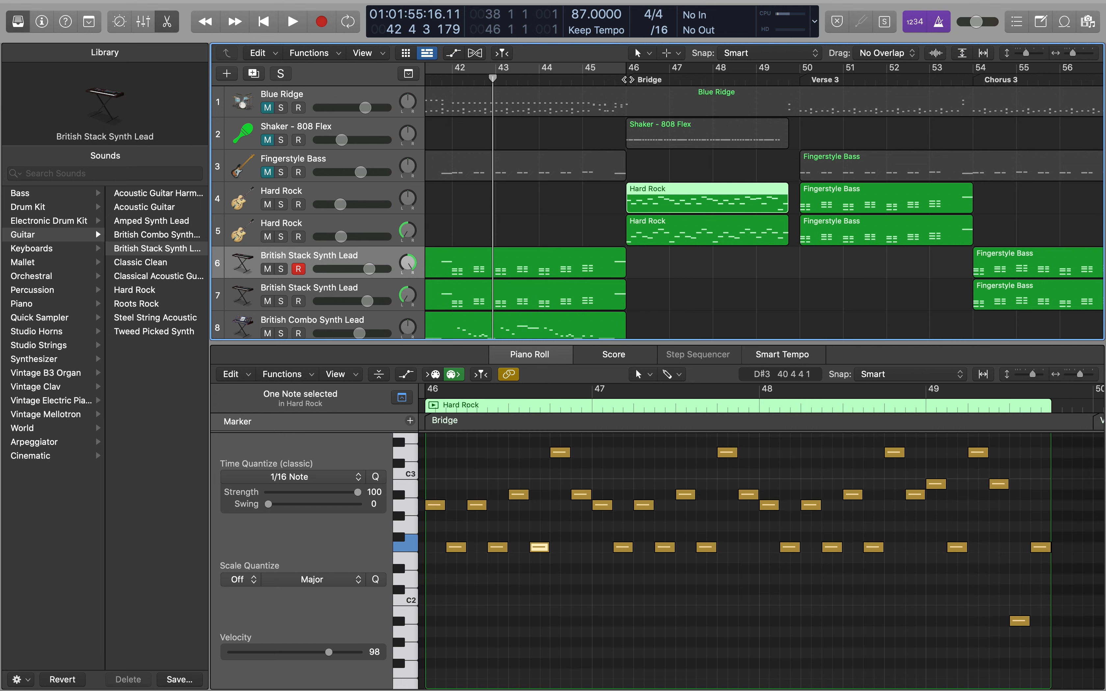
Solo Hard Rock track 4 and play the Bridge from bar 46 to its end
{"action": "left_click", "coordinate": [628, 80]}
{"action": "scroll", "coordinate": [624, 471], "scroll_direction": "up", "scroll_amount": 3}
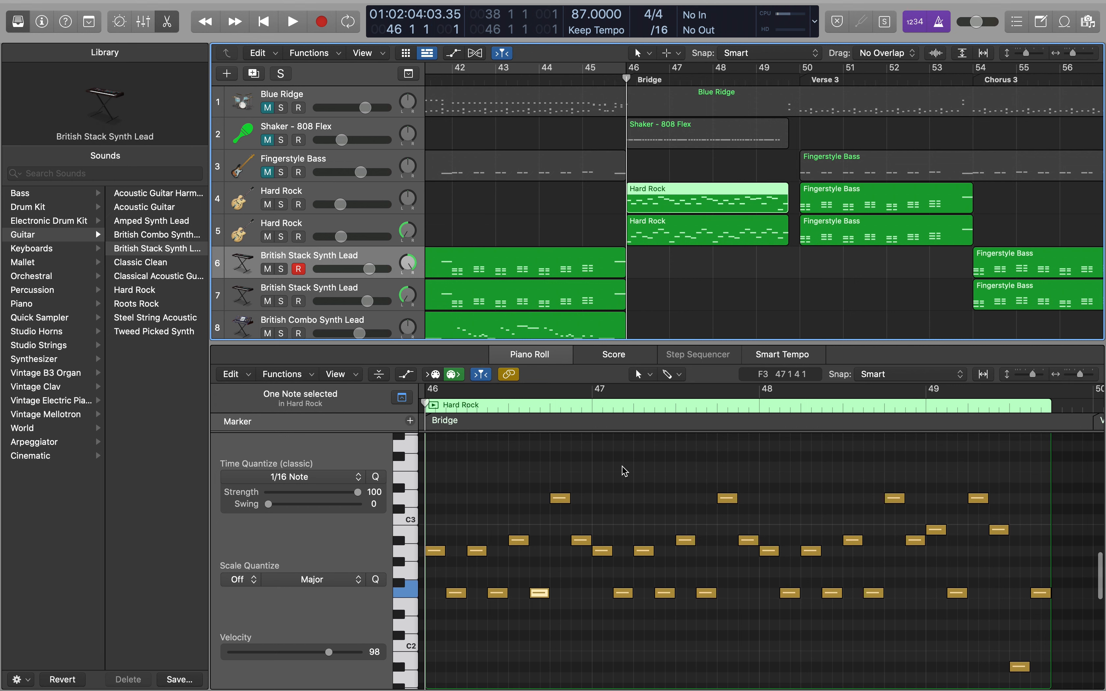
{"action": "left_click", "coordinate": [281, 204]}
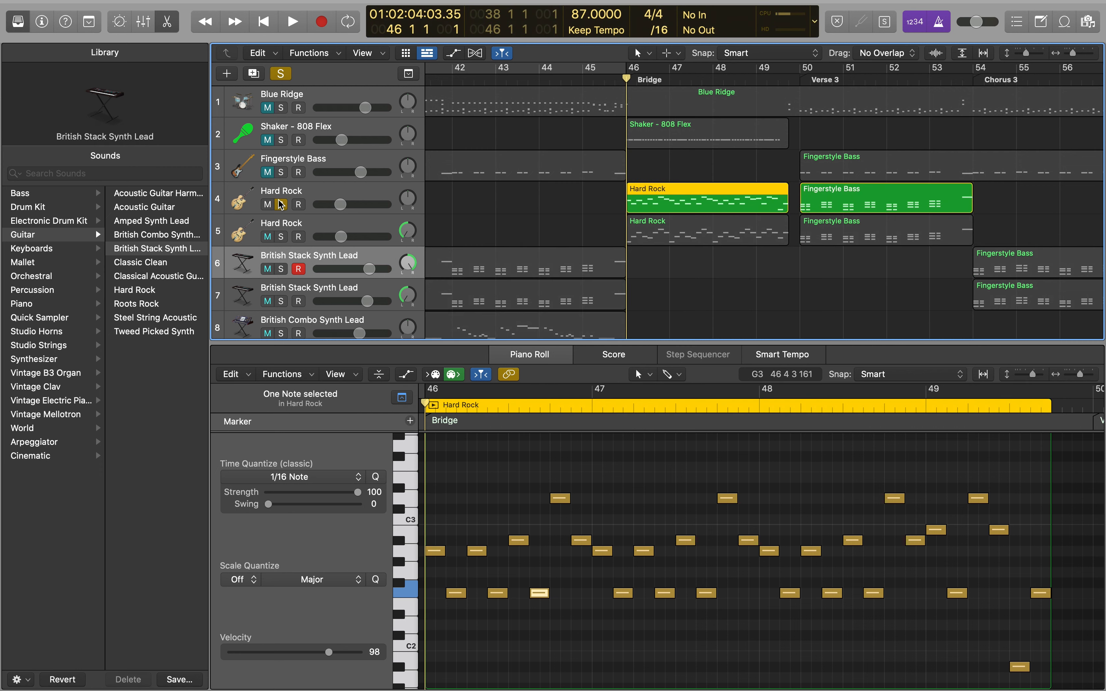
{"action": "key", "text": "space"}
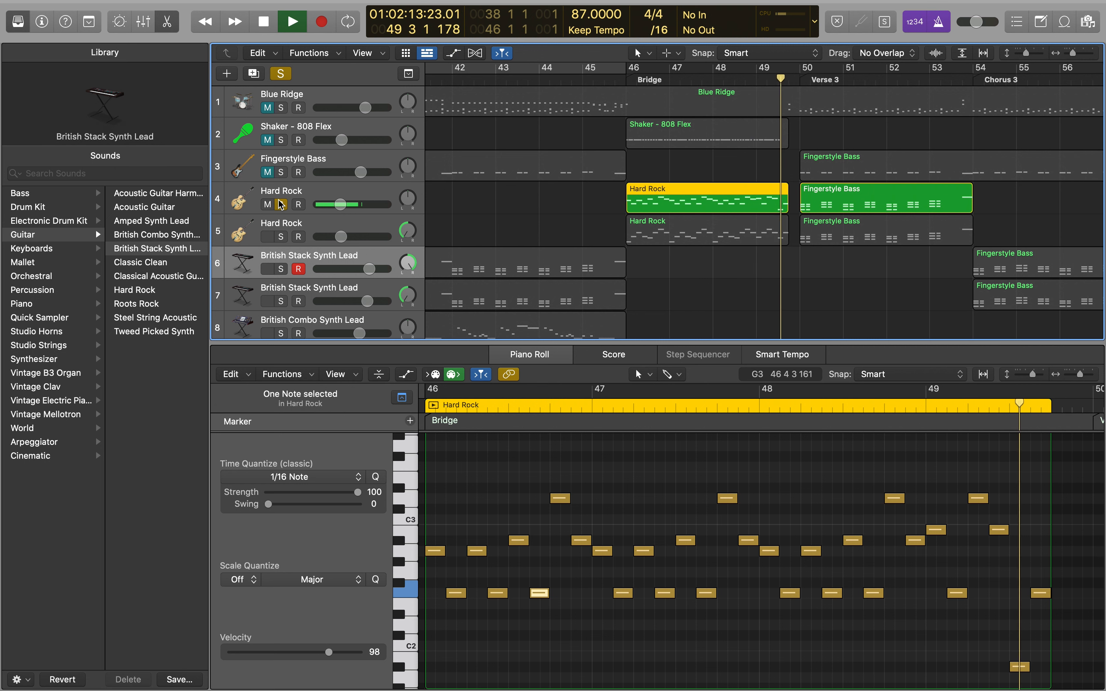
{"action": "key", "text": "space"}
Audition individual notes of the Hard Rock Bridge pattern in bar 46
{"action": "scroll", "coordinate": [536, 408], "scroll_direction": "left", "scroll_amount": 12}
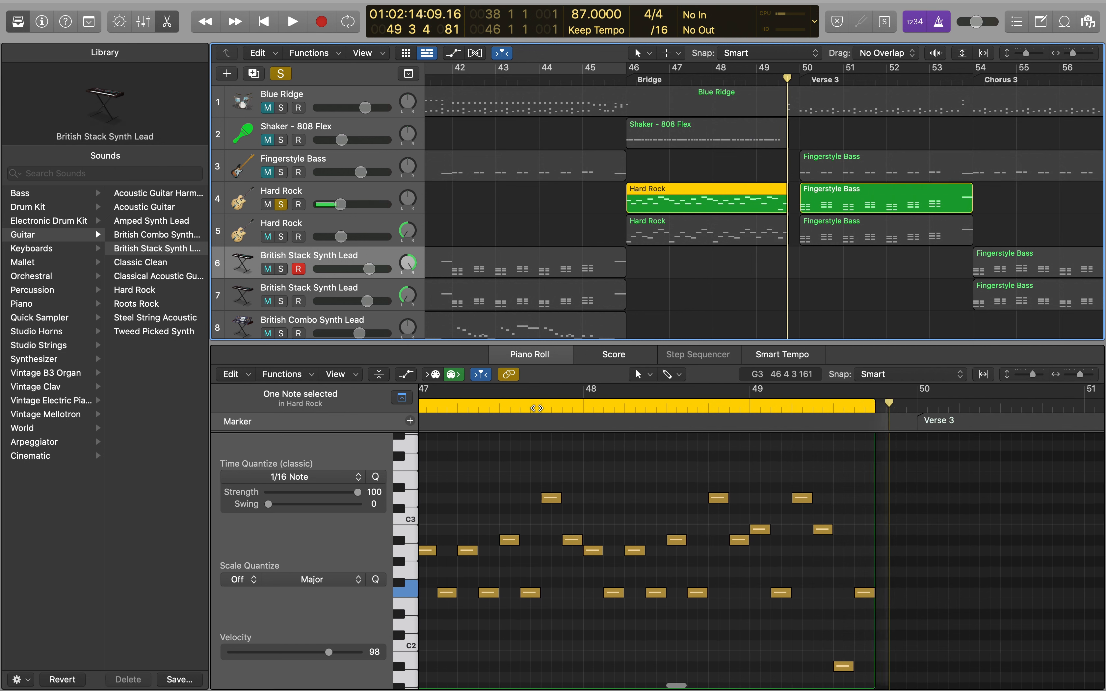
{"action": "left_click", "coordinate": [484, 587]}
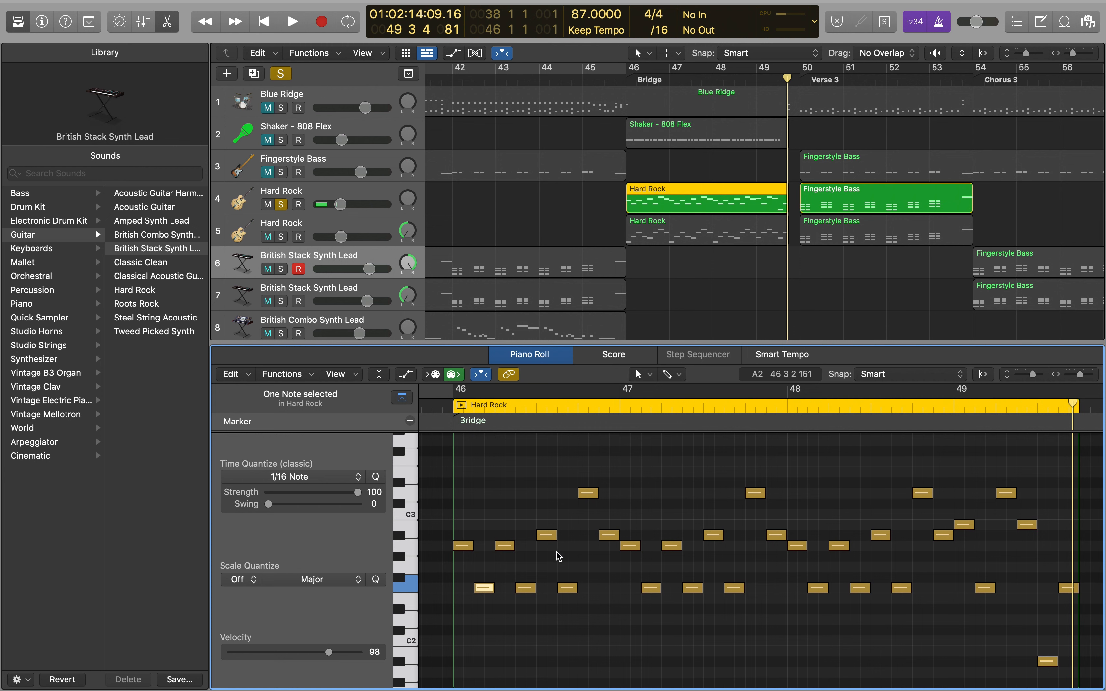
{"action": "left_click", "coordinate": [588, 493]}
{"action": "left_click", "coordinate": [611, 537]}
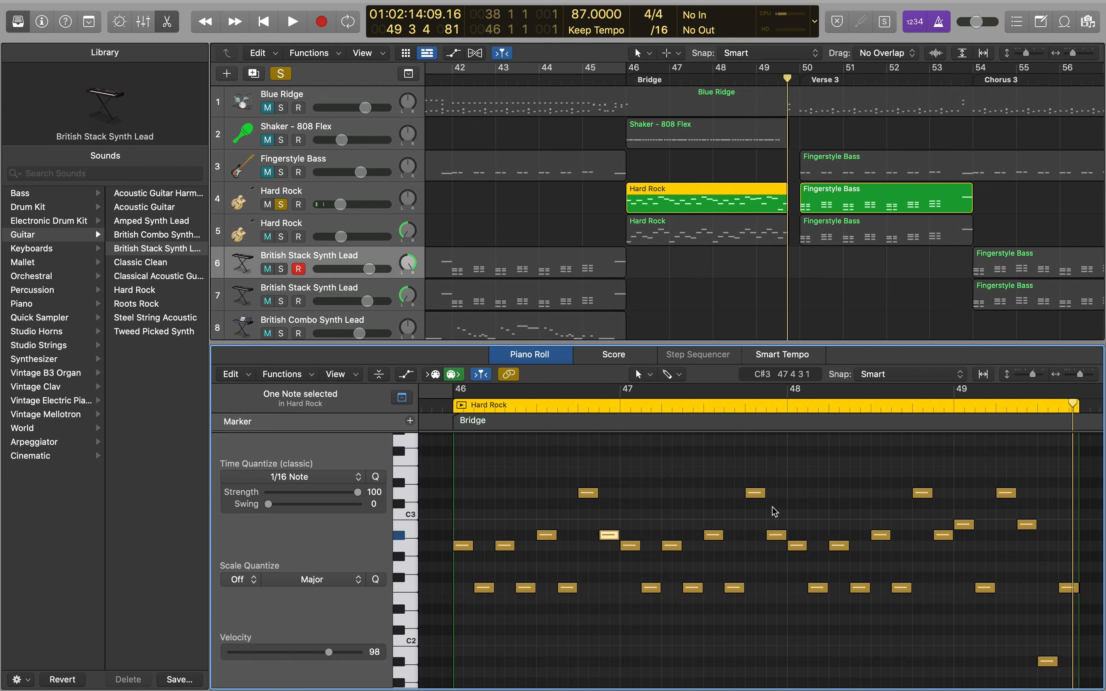
Audition the closing notes of the Hard Rock Bridge pattern in bar 49, one after another
{"action": "scroll", "coordinate": [928, 503], "scroll_direction": "right", "scroll_amount": 3}
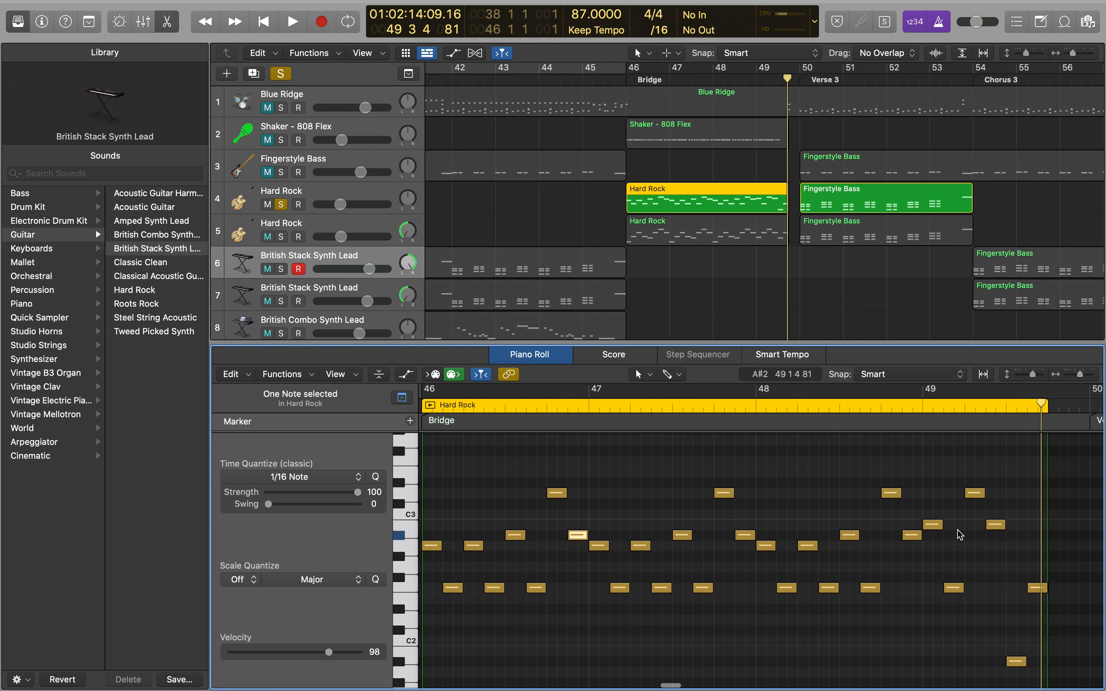
{"action": "left_click", "coordinate": [929, 524]}
{"action": "key", "text": "Right"}
{"action": "key", "text": "Right"}
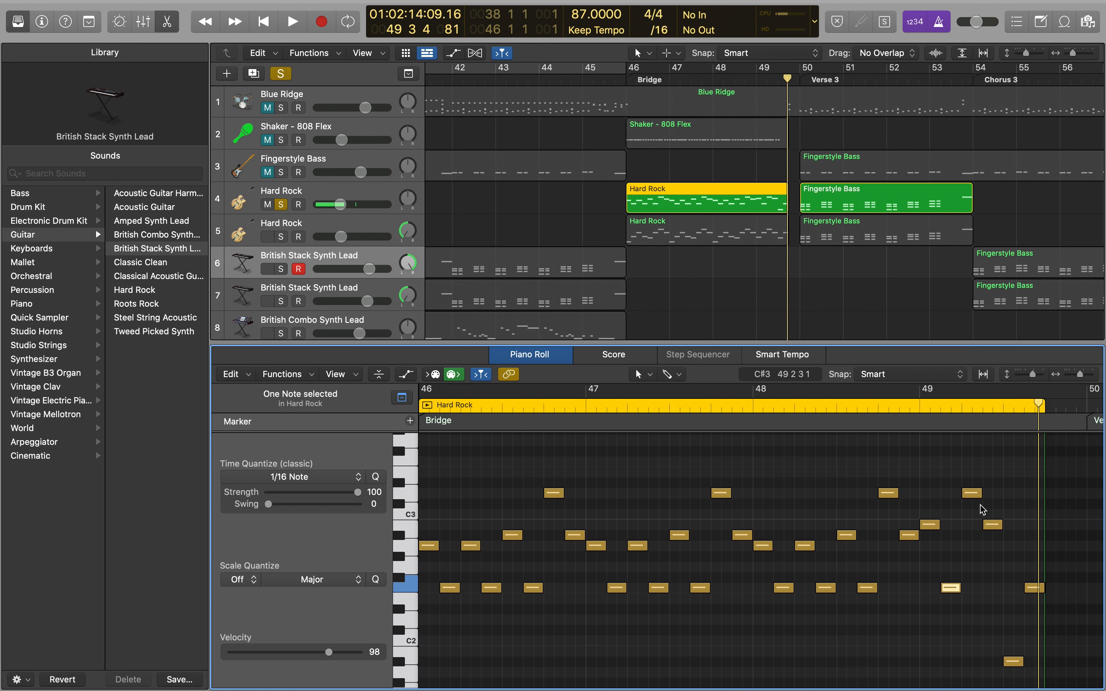
{"action": "left_click", "coordinate": [993, 524]}
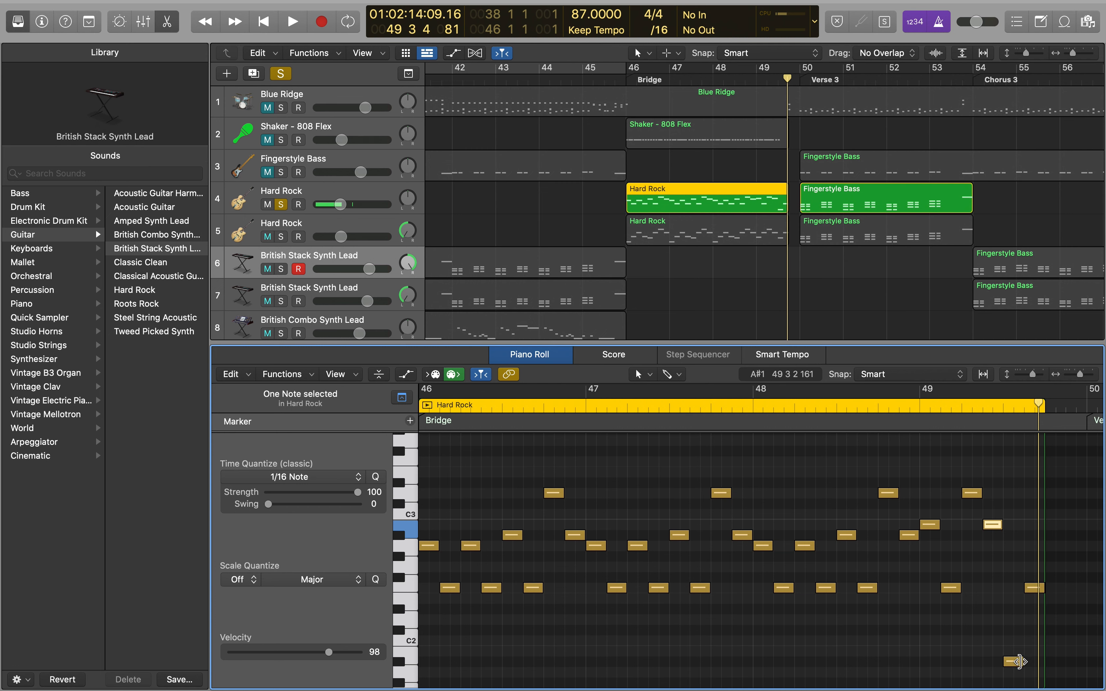
{"action": "key", "text": "Right"}
{"action": "left_click", "coordinate": [1035, 588]}
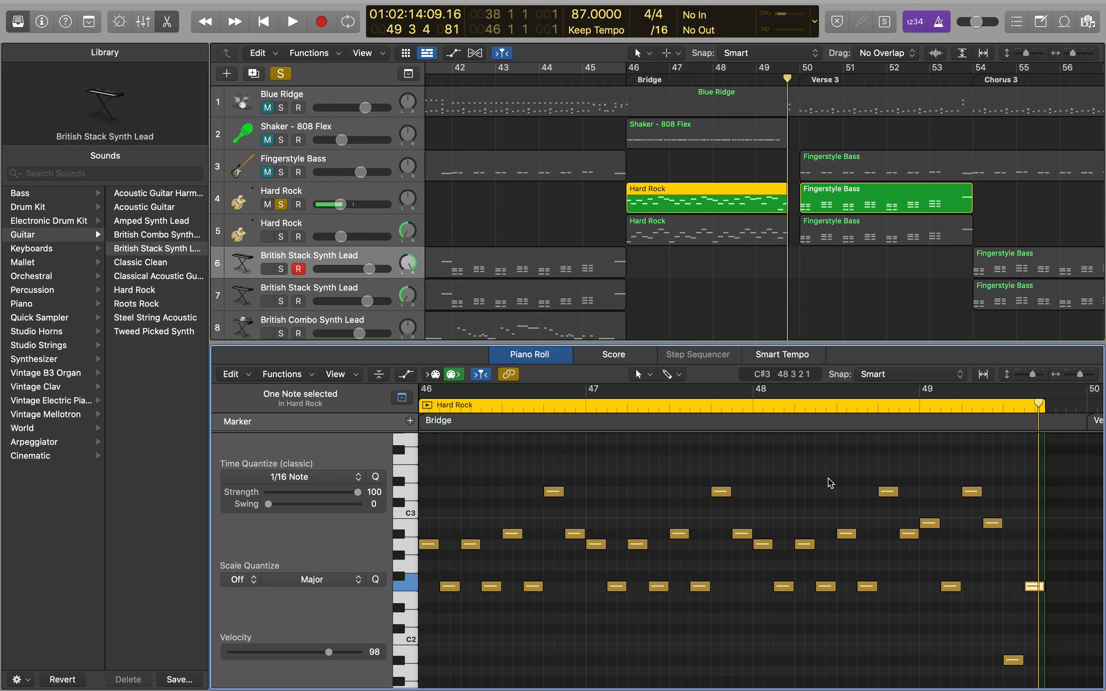
{"action": "scroll", "coordinate": [770, 466], "scroll_direction": "left", "scroll_amount": 2}
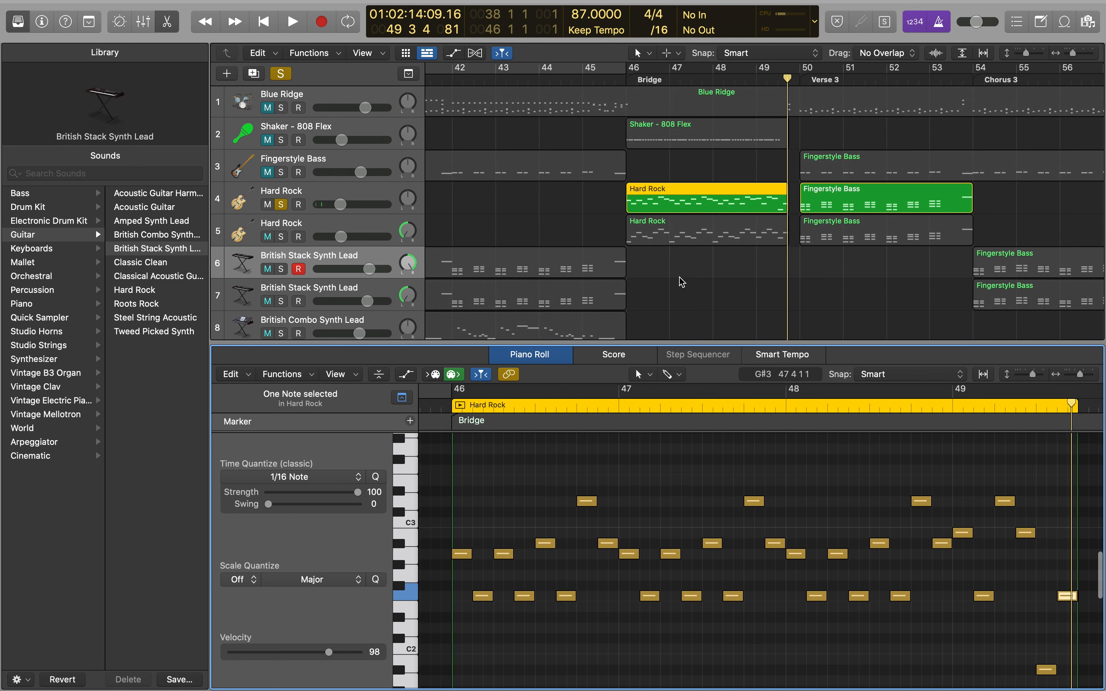
Move the playhead past Chorus 3 to bar 58, solo British Stack Synth Lead track 6 and play the Outro Solo
{"action": "left_click", "coordinate": [695, 82]}
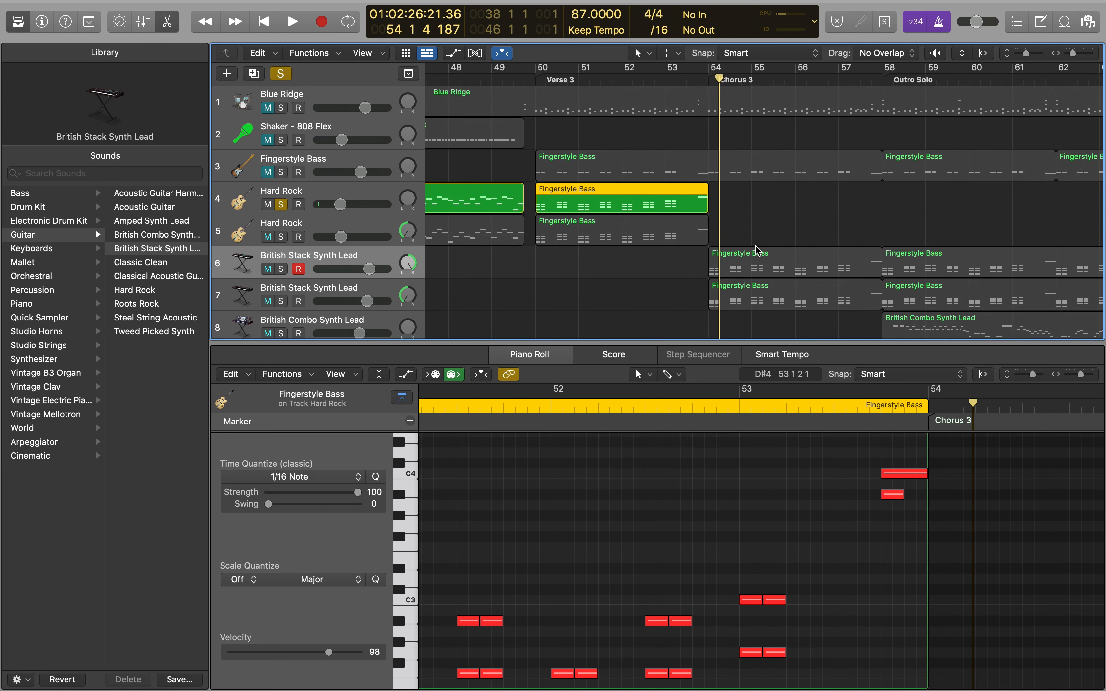
{"action": "scroll", "coordinate": [699, 260], "scroll_direction": "right", "scroll_amount": 3}
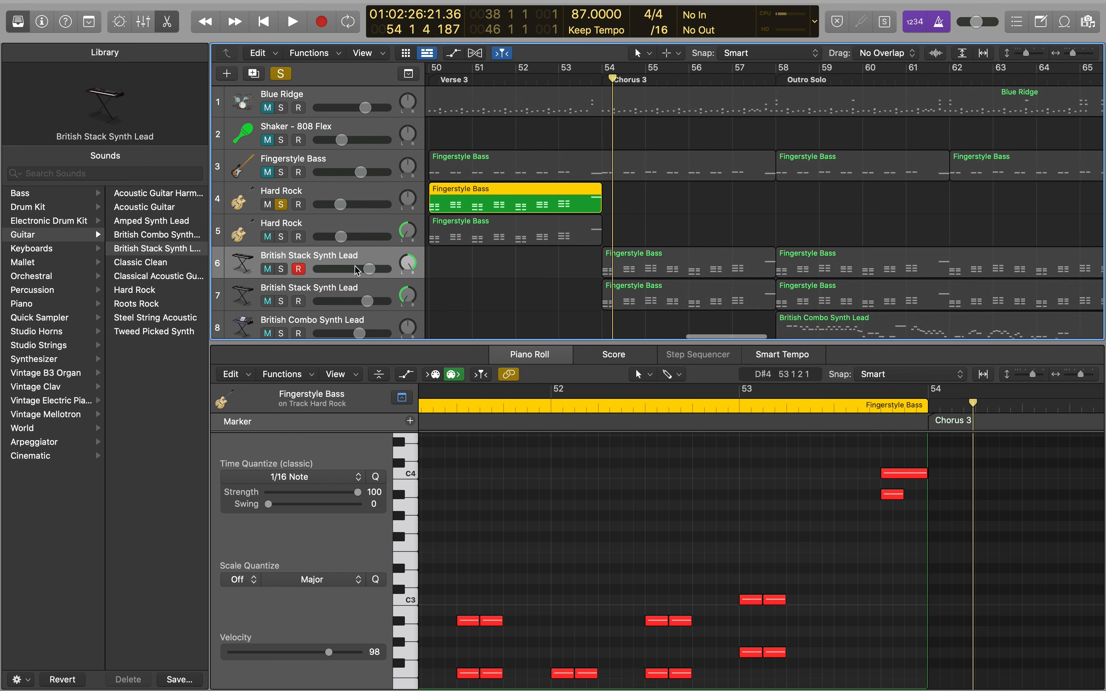
{"action": "scroll", "coordinate": [754, 254], "scroll_direction": "right", "scroll_amount": 4}
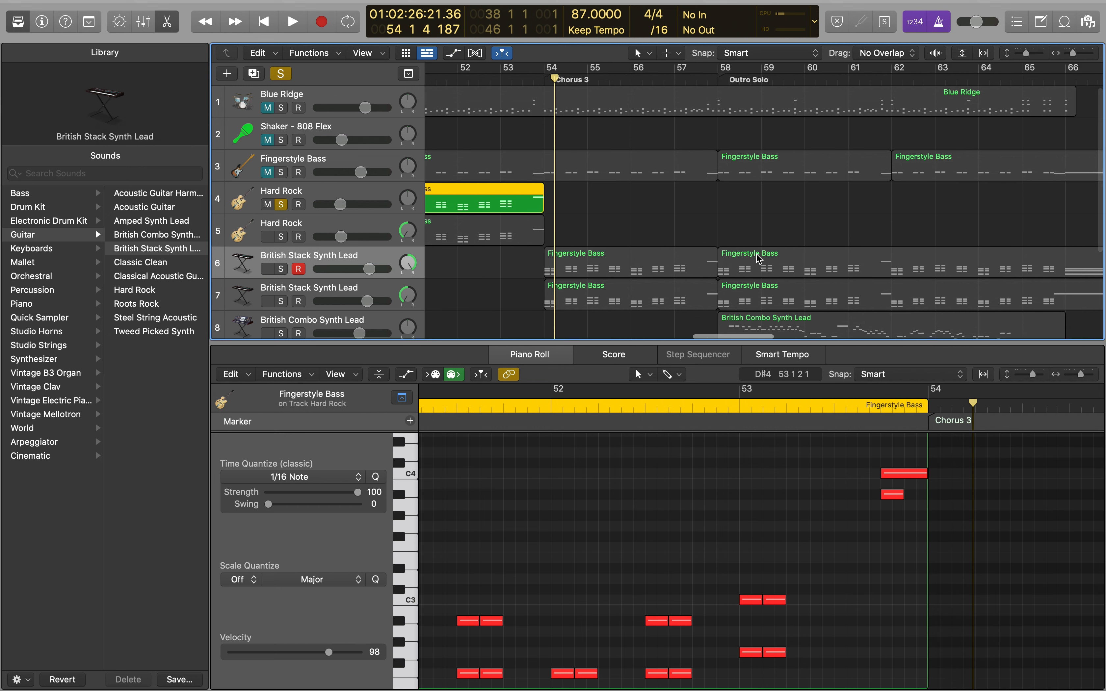
{"action": "left_click", "coordinate": [606, 78]}
{"action": "left_click", "coordinate": [281, 269]}
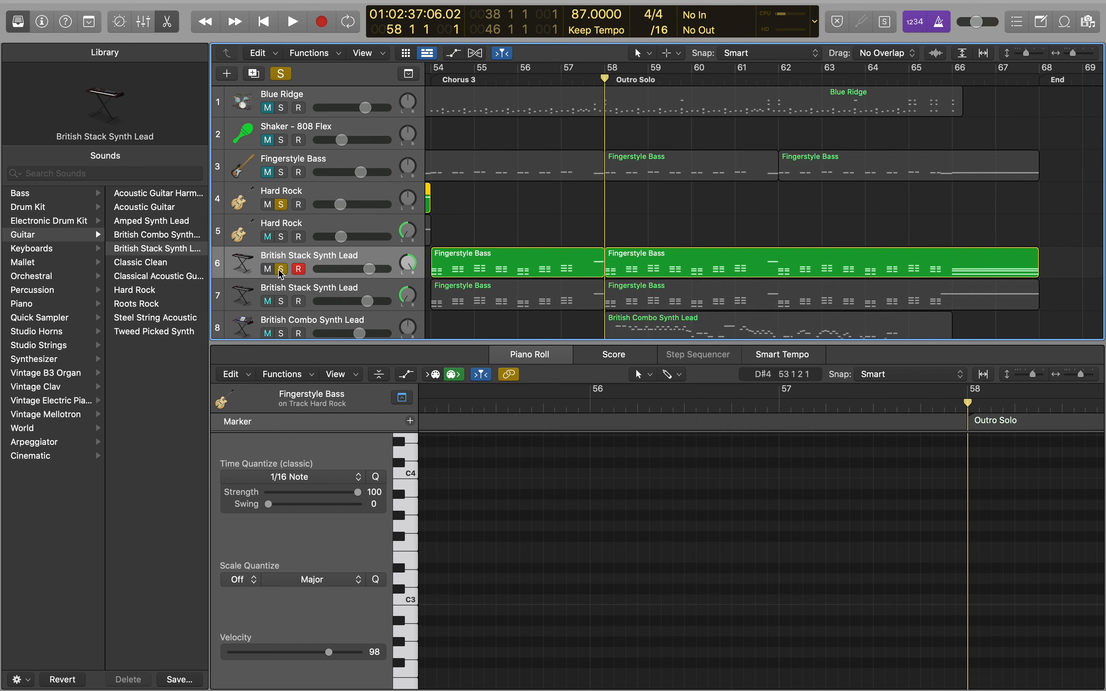
{"action": "key", "text": "space"}
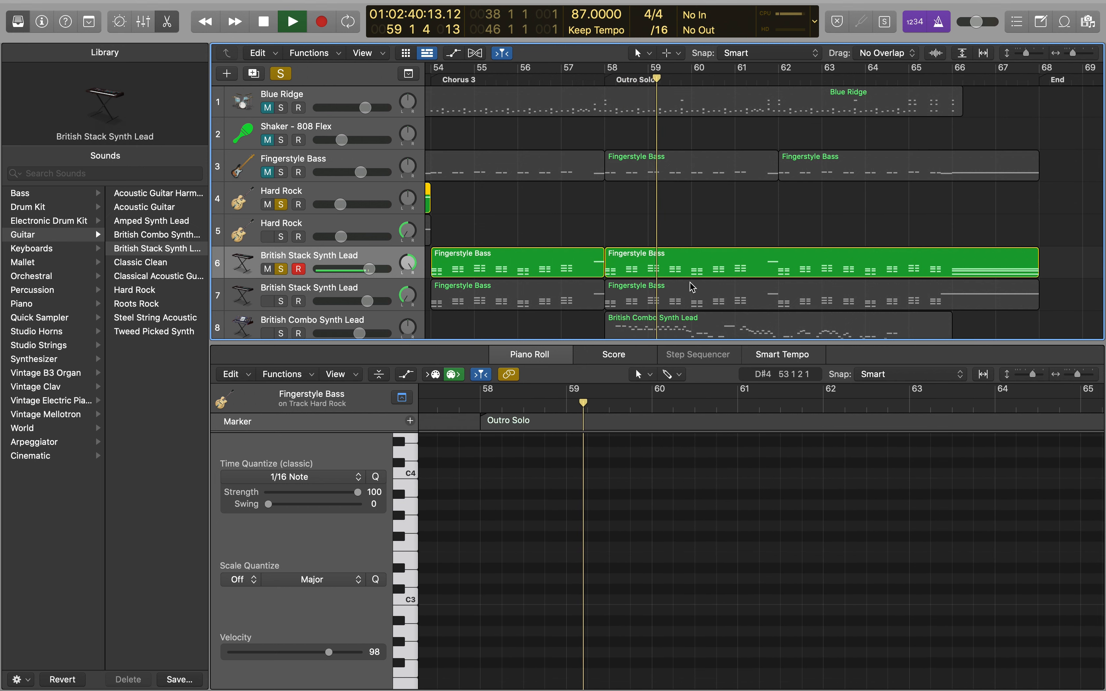
Show the track 6 Outro Solo region in the Piano Roll and follow its chords to the held chord ending at bar 68
{"action": "left_click", "coordinate": [680, 255]}
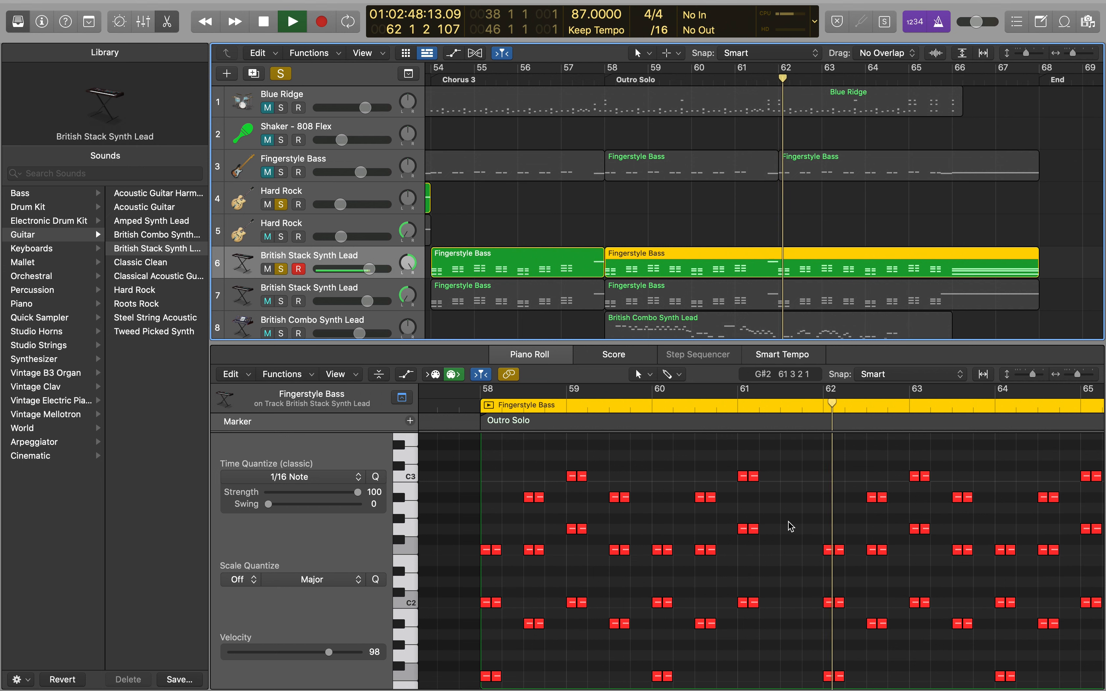
{"action": "scroll", "coordinate": [791, 527], "scroll_direction": "right", "scroll_amount": 3}
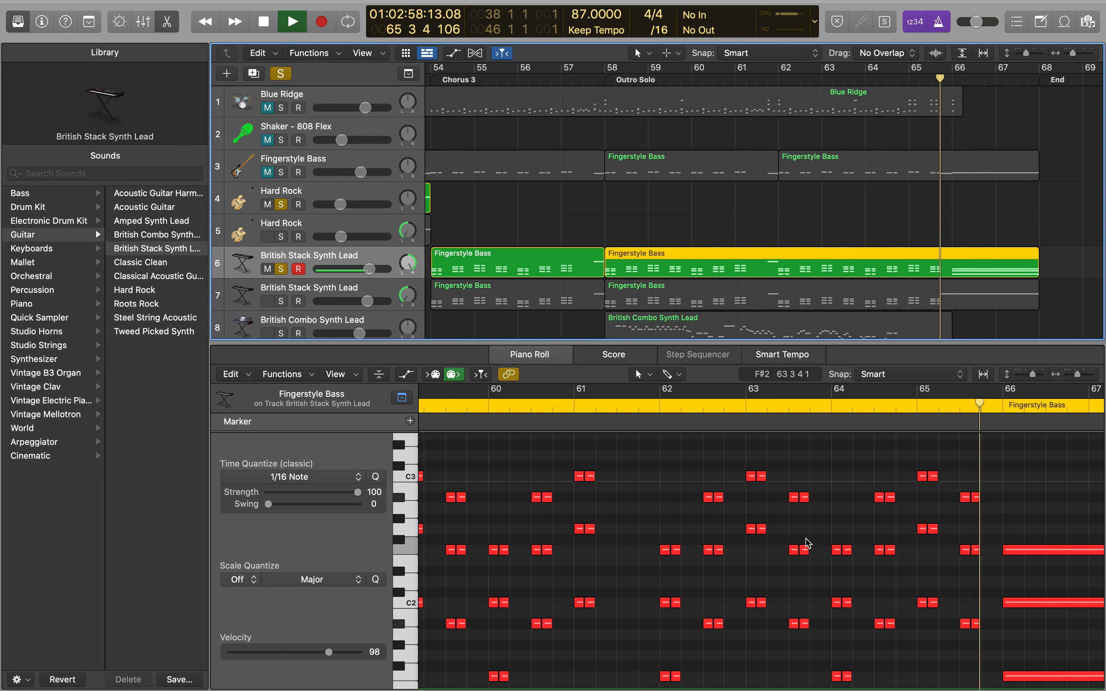
{"action": "scroll", "coordinate": [807, 539], "scroll_direction": "right", "scroll_amount": 3}
{"action": "scroll", "coordinate": [806, 540], "scroll_direction": "down", "scroll_amount": 2}
{"action": "scroll", "coordinate": [806, 539], "scroll_direction": "right", "scroll_amount": 3}
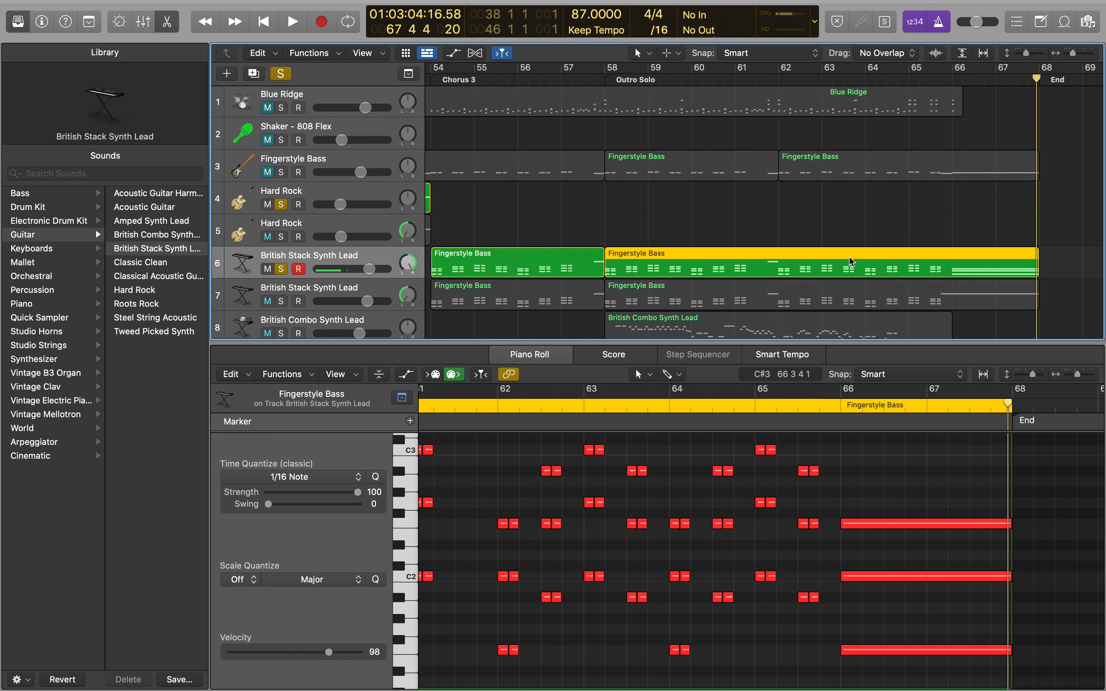
Return to the song's start and add an empty duplicate of Hard Rock track 4 directly below it
{"action": "scroll", "coordinate": [556, 260], "scroll_direction": "left", "scroll_amount": 20}
{"action": "scroll", "coordinate": [556, 261], "scroll_direction": "right", "scroll_amount": 20}
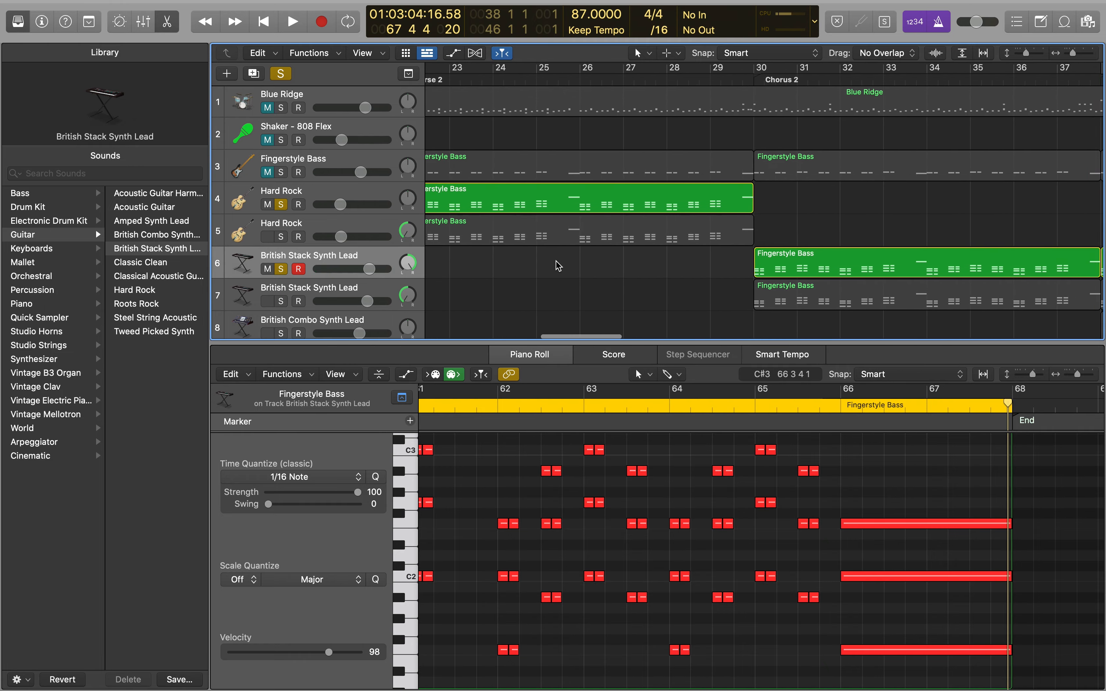
{"action": "scroll", "coordinate": [559, 265], "scroll_direction": "left", "scroll_amount": 20}
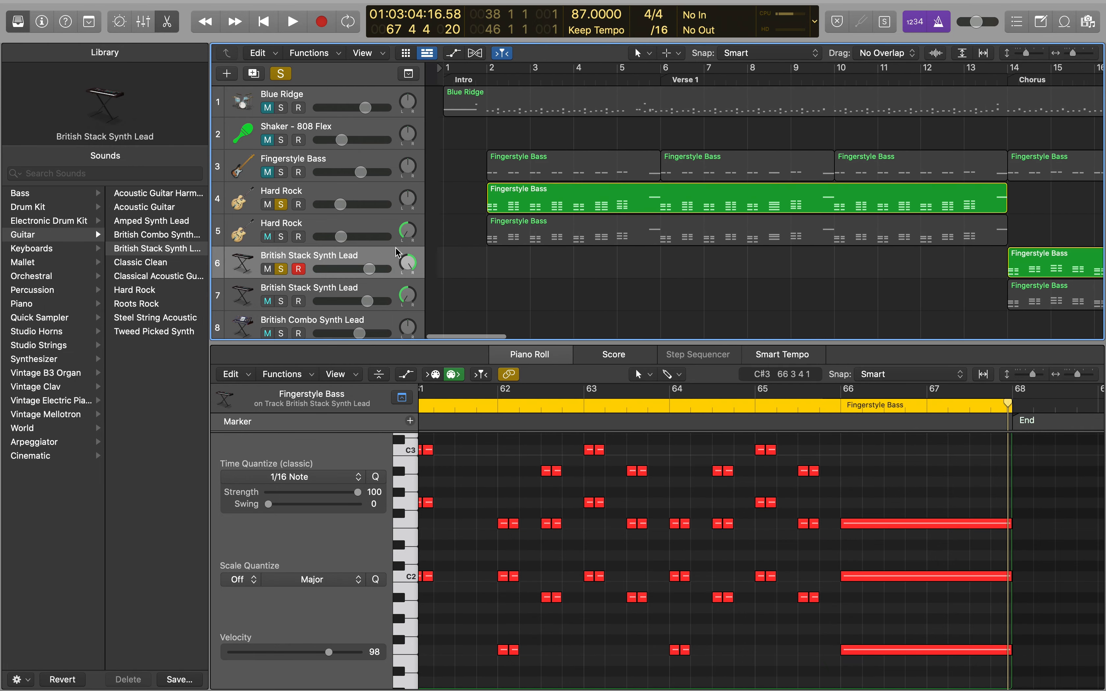
{"action": "left_click", "coordinate": [307, 189]}
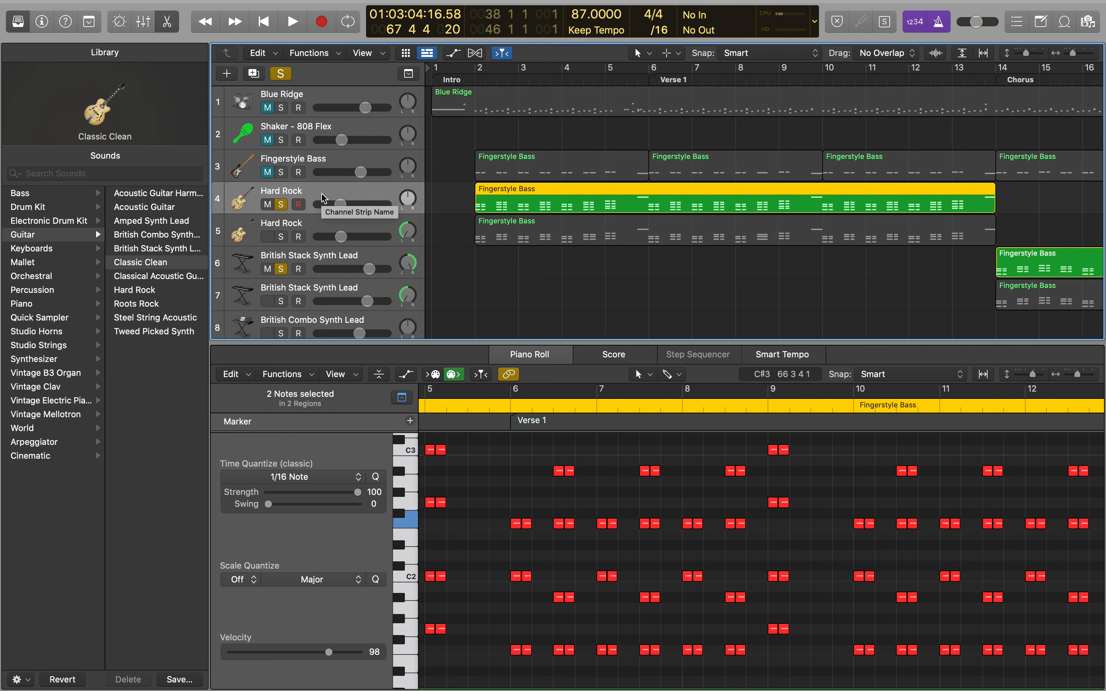
{"action": "key", "text": "super+d"}
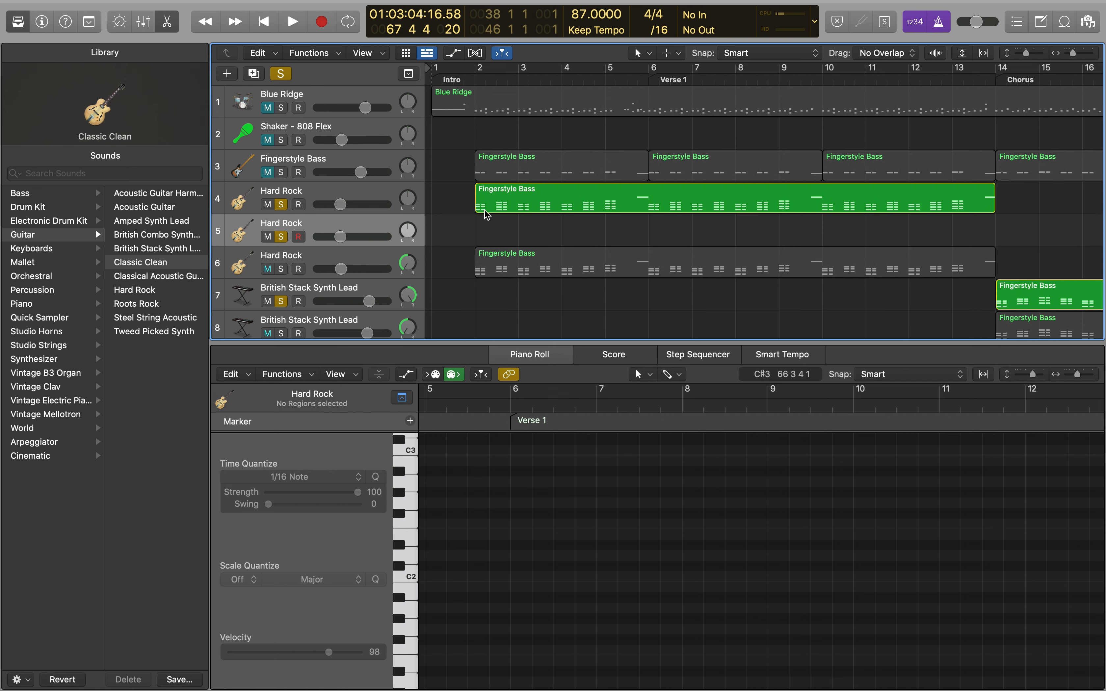
Undo the creation of the empty duplicate Hard Rock track below track 4
{"action": "scroll", "coordinate": [484, 210], "scroll_direction": "down", "scroll_amount": 10}
{"action": "left_click_drag", "start_coordinate": [741, 198], "coordinate": [462, 196]}
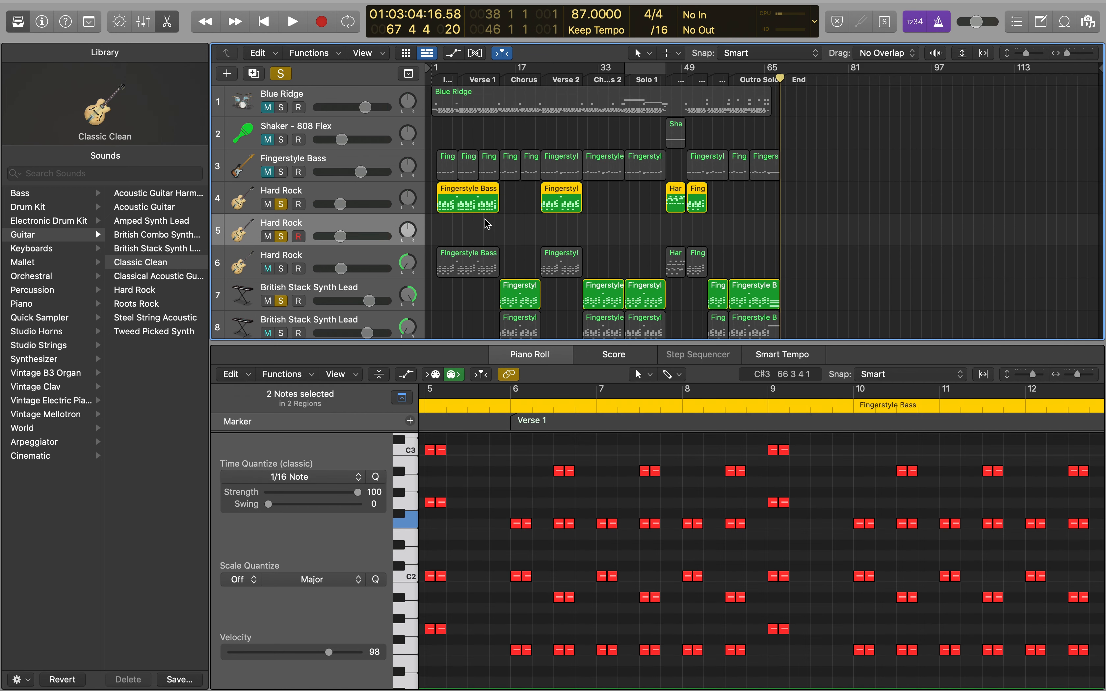
{"action": "key", "text": "super+z"}
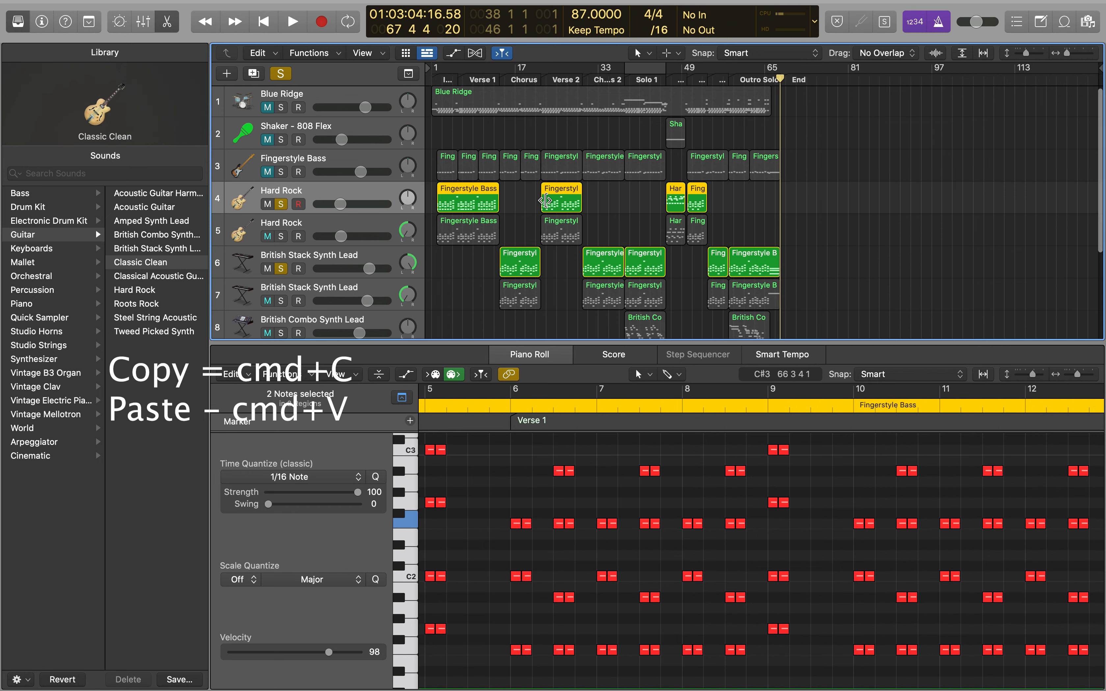
Select the existing Hard Rock track 5 for comparison and pan Hard Rock track 4 right to about +63
{"action": "left_click", "coordinate": [312, 227]}
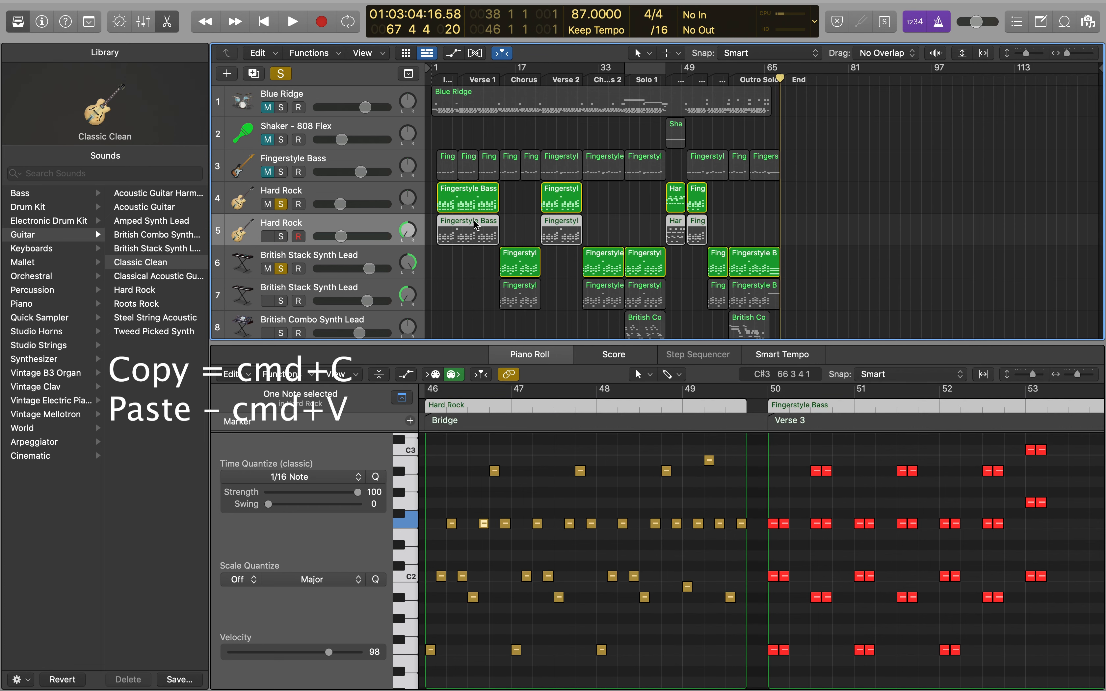
{"action": "scroll", "coordinate": [473, 220], "scroll_direction": "up", "scroll_amount": 5}
{"action": "scroll", "coordinate": [473, 220], "scroll_direction": "left", "scroll_amount": 2}
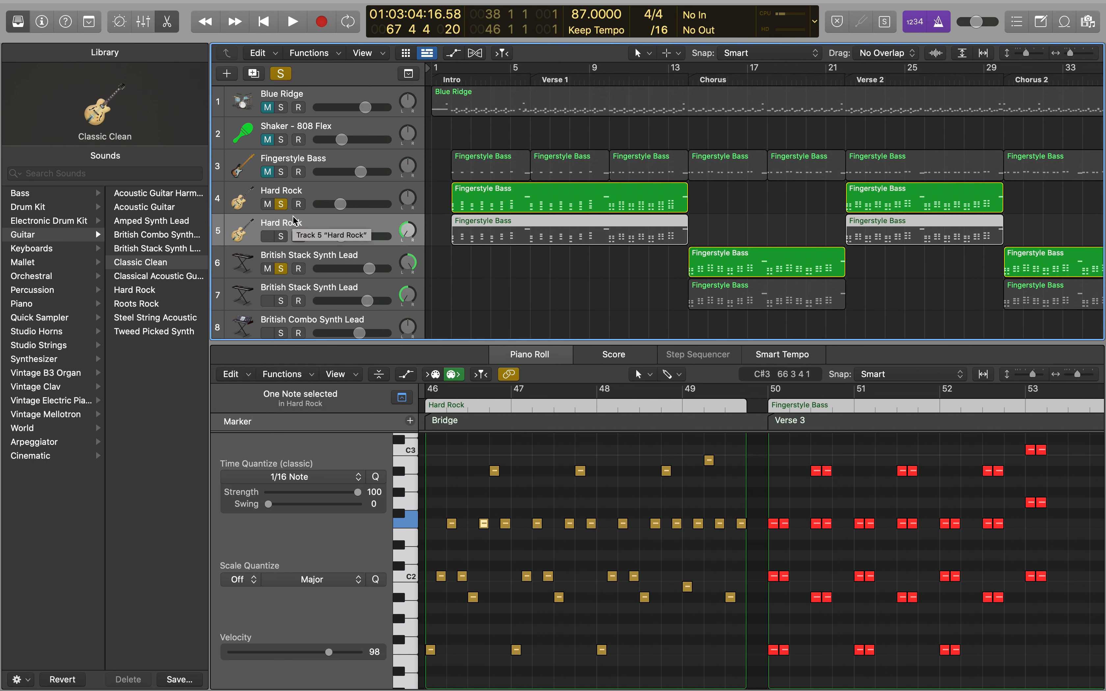
{"action": "left_click", "coordinate": [408, 197]}
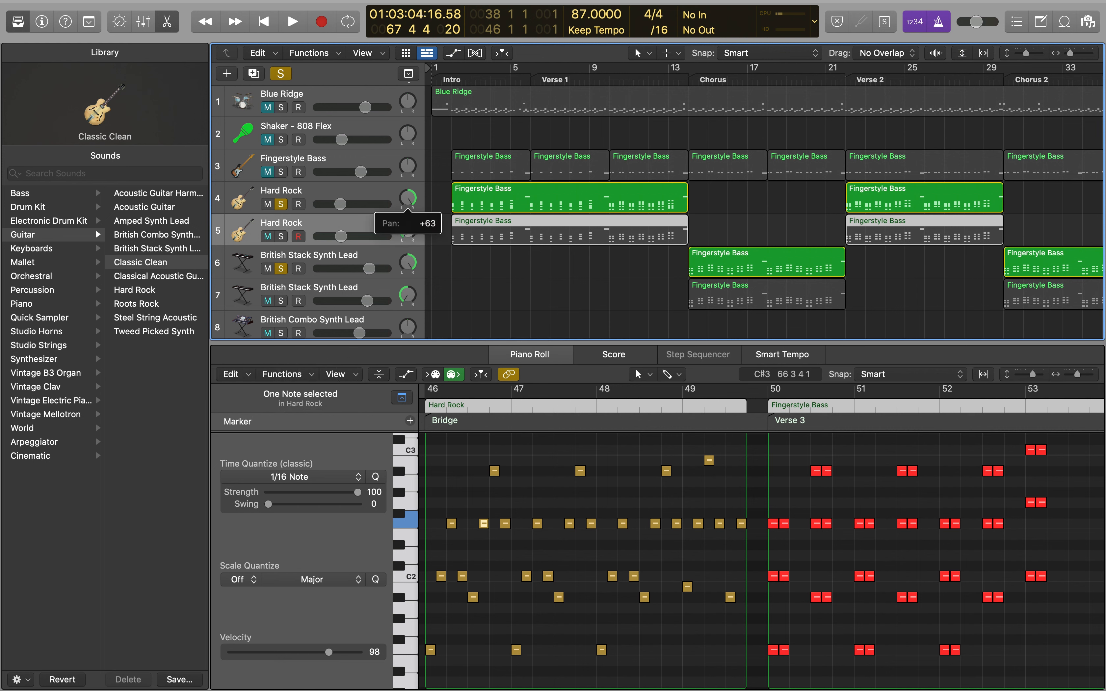
{"action": "left_click_drag", "start_coordinate": [408, 198], "coordinate": [410, 203]}
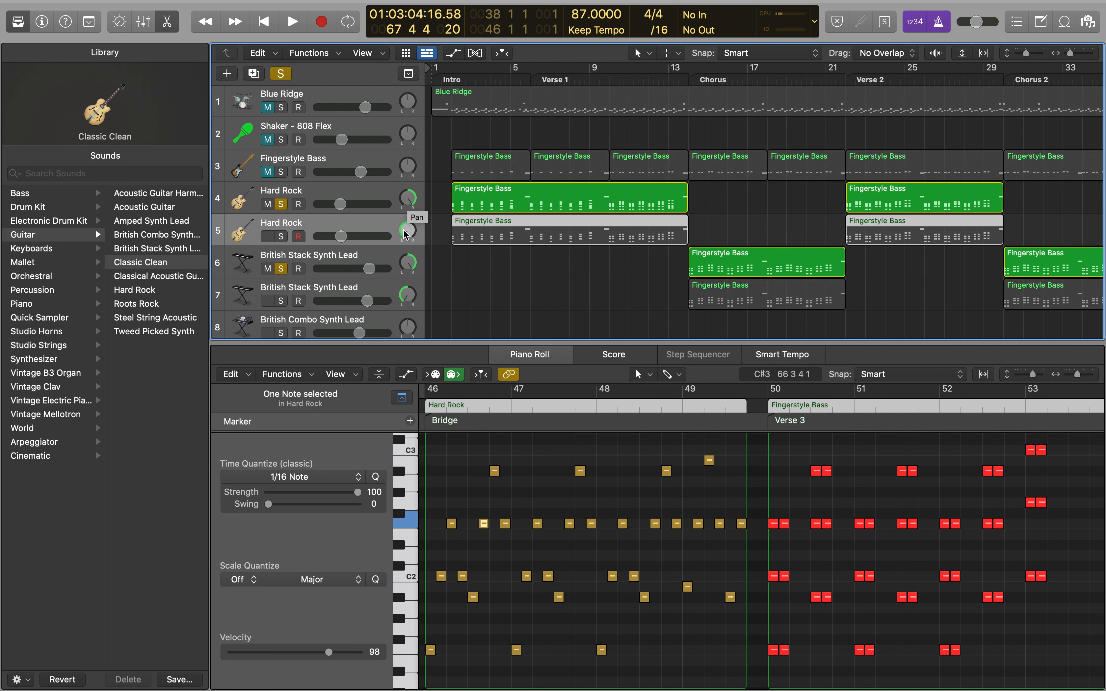
Solo Hard Rock track 5 and turn off the solo on British Stack Synth Lead track 6
{"action": "left_click", "coordinate": [281, 236]}
{"action": "left_click", "coordinate": [301, 270]}
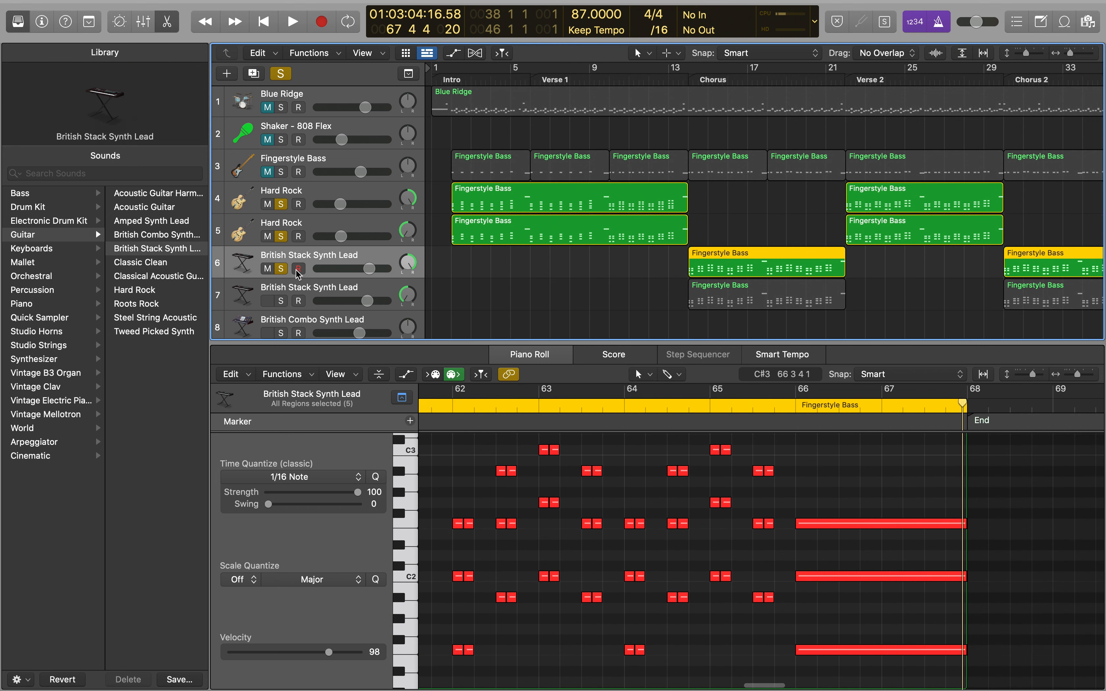
{"action": "left_click", "coordinate": [281, 269]}
Play both panned Hard Rock tracks from bar 2, toggling the solo of track 5 and of track 4 to compare the sides
{"action": "left_click", "coordinate": [462, 85]}
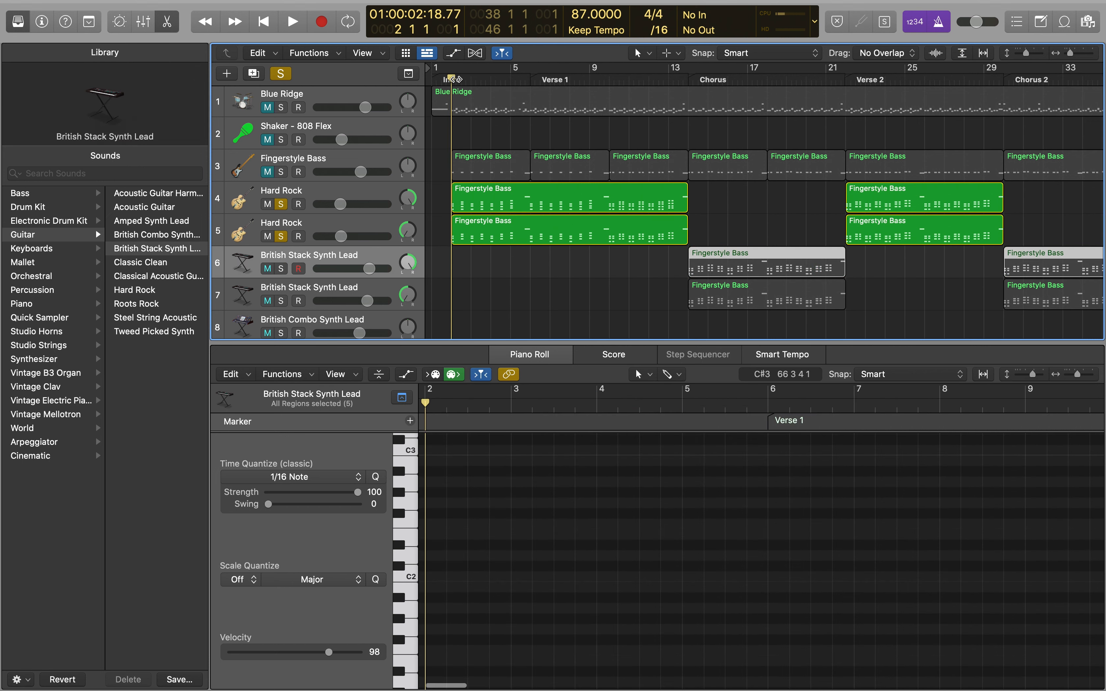
{"action": "key", "text": "space"}
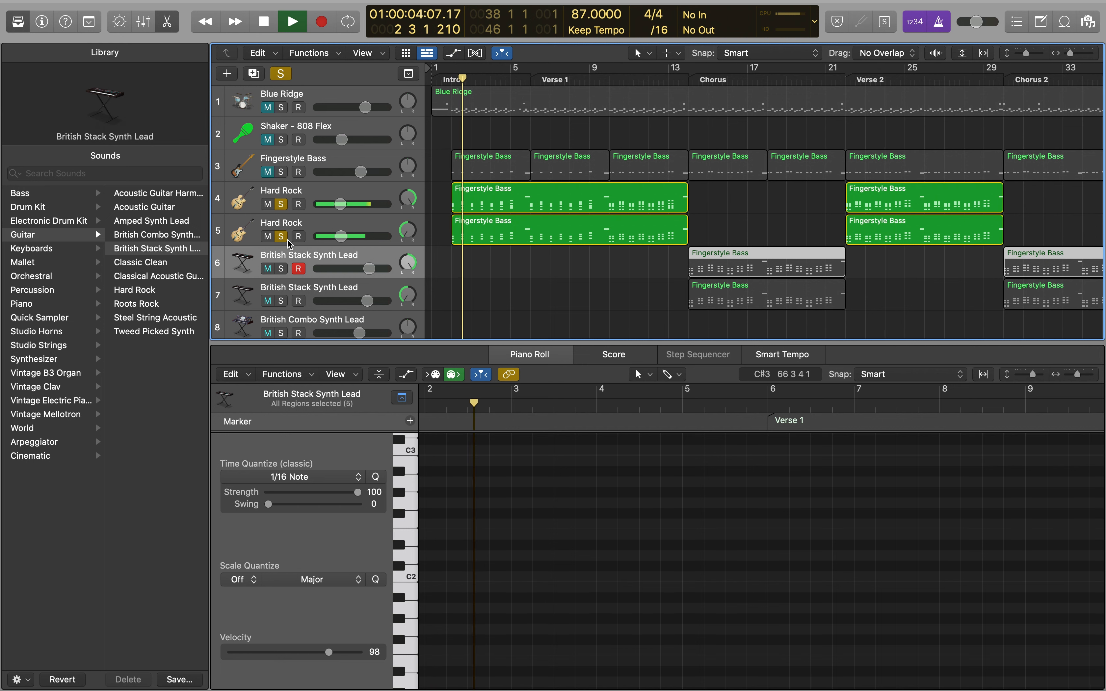
{"action": "left_click", "coordinate": [281, 237]}
{"action": "left_click", "coordinate": [280, 237]}
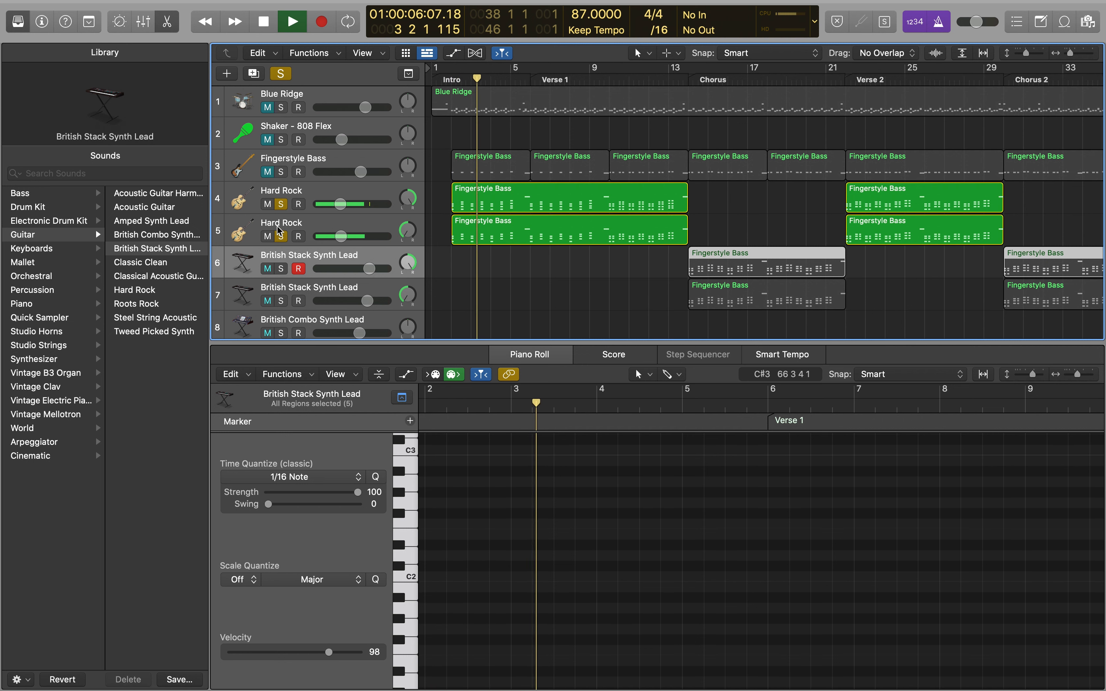
{"action": "left_click", "coordinate": [280, 204]}
{"action": "left_click", "coordinate": [280, 204]}
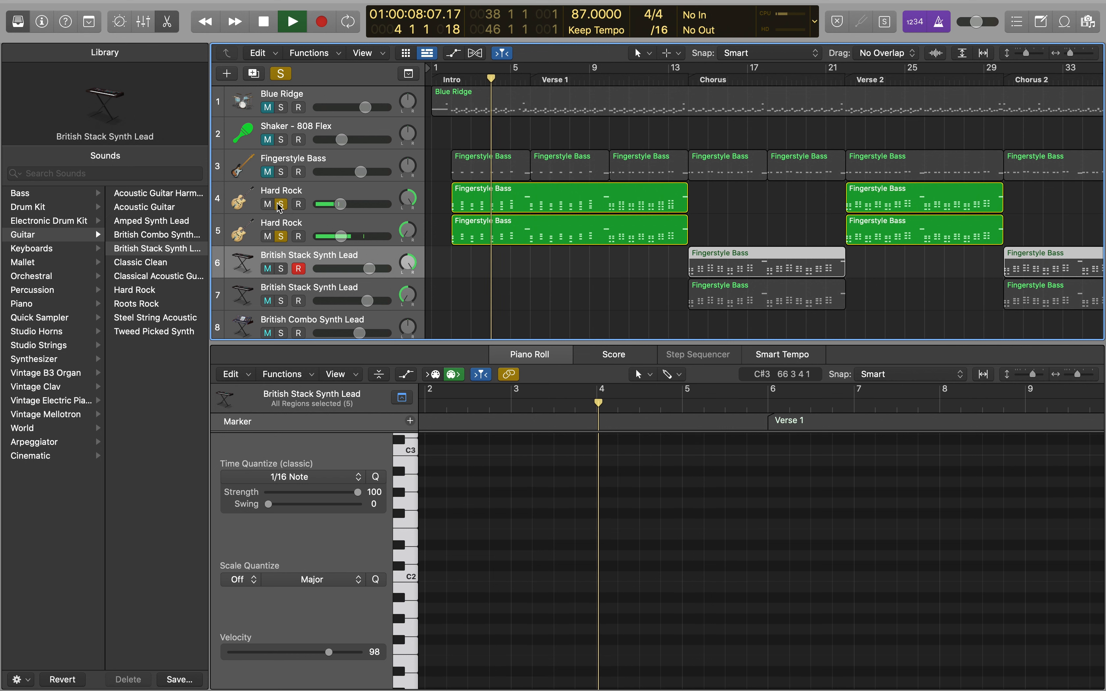
{"action": "key", "text": "space"}
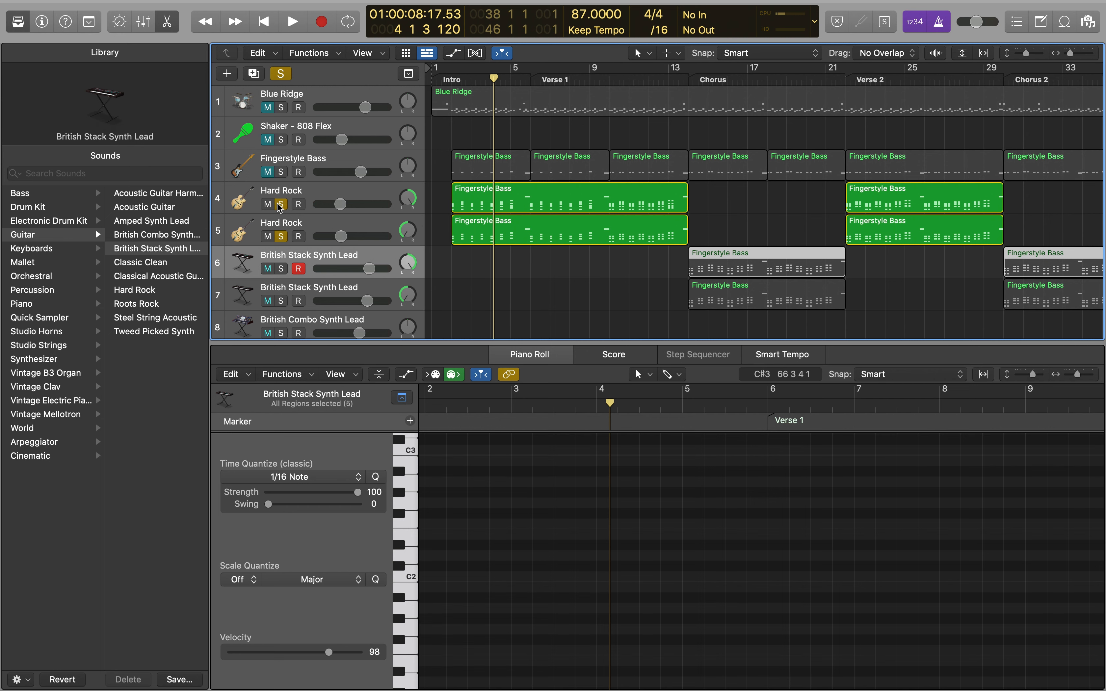
Move the playhead to the Bridge at bar 46 and compare the Hard Rock Bridge regions of tracks 4 and 5 in the Piano Roll
{"action": "scroll", "coordinate": [578, 256], "scroll_direction": "right", "scroll_amount": 10}
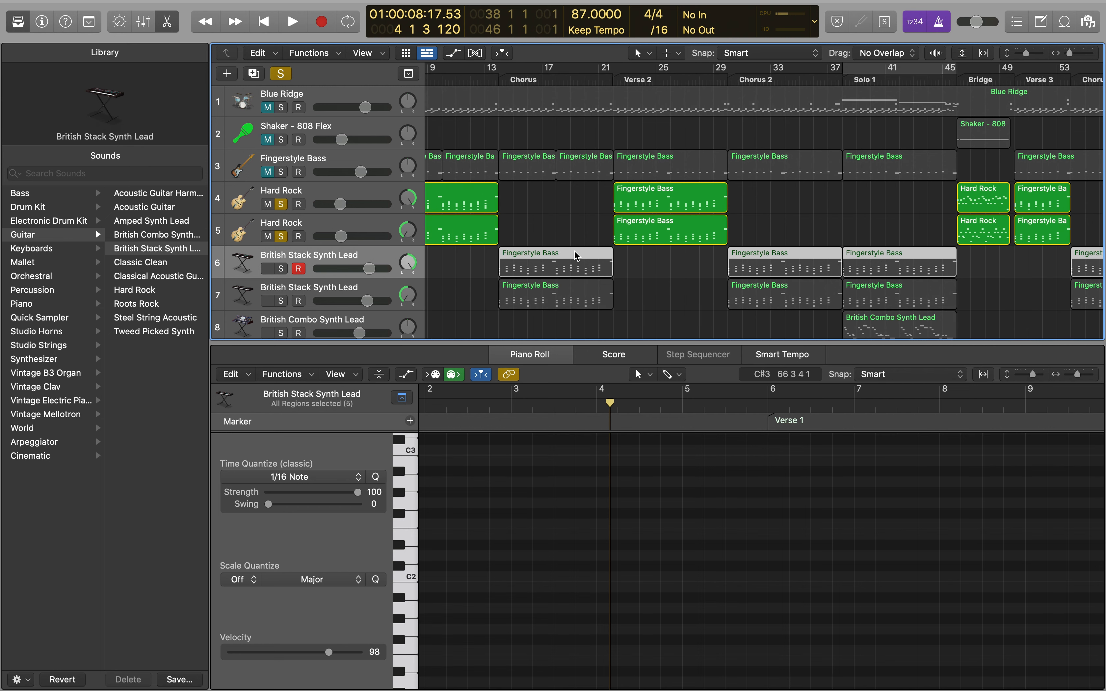
{"action": "scroll", "coordinate": [574, 250], "scroll_direction": "right", "scroll_amount": 5}
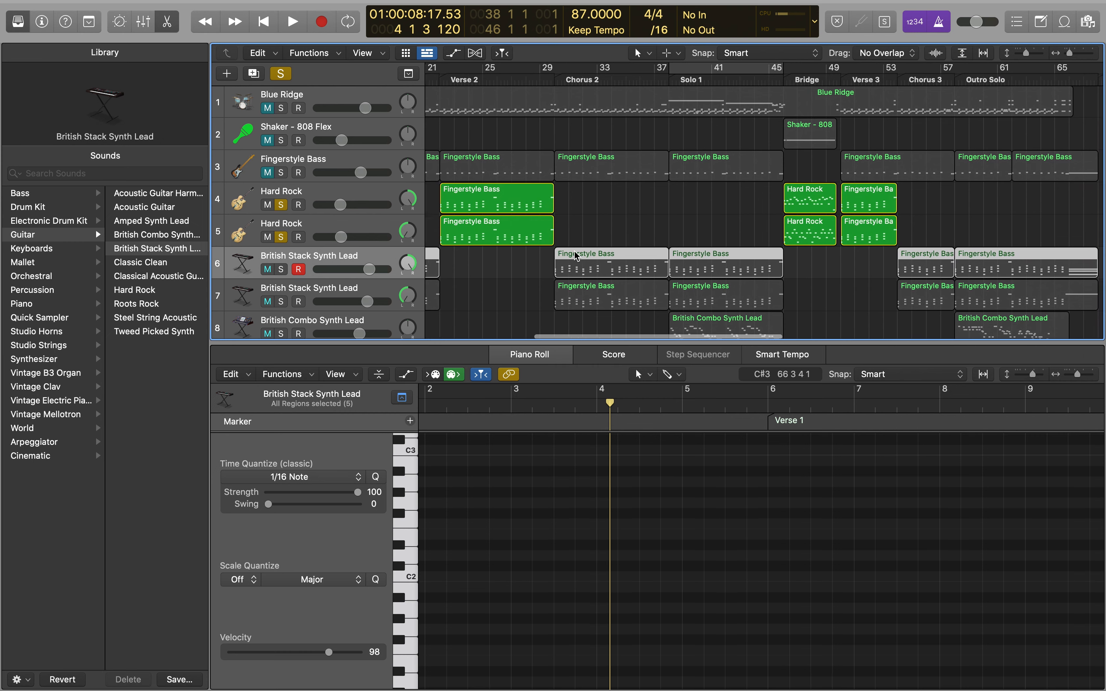
{"action": "left_click", "coordinate": [752, 77]}
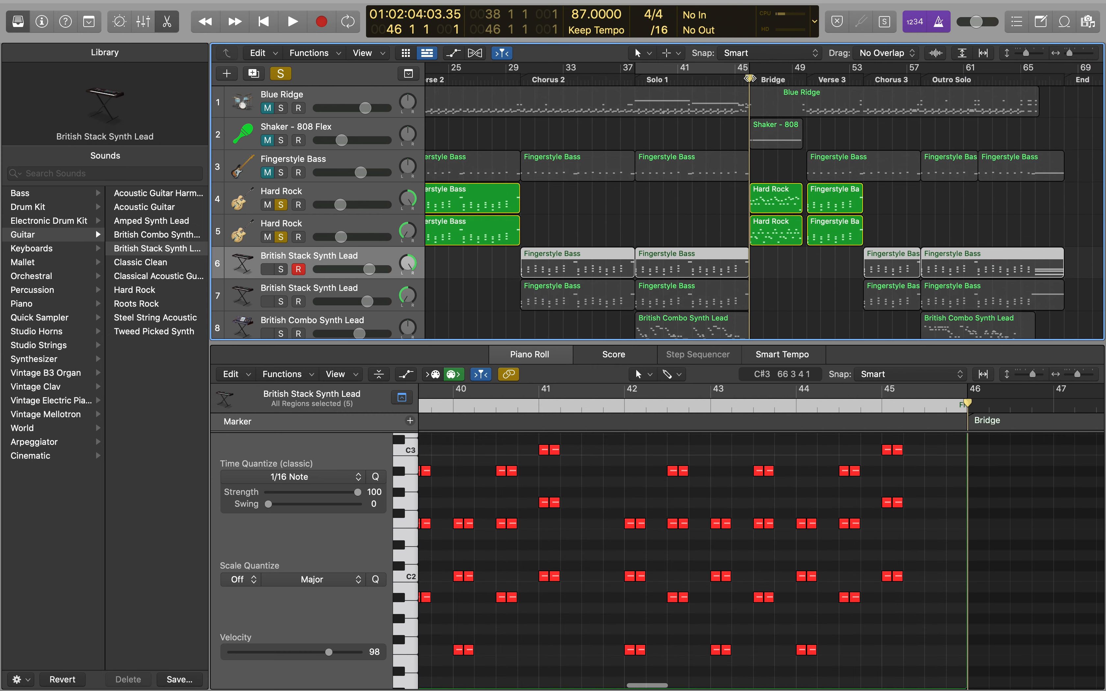
{"action": "left_click", "coordinate": [779, 193]}
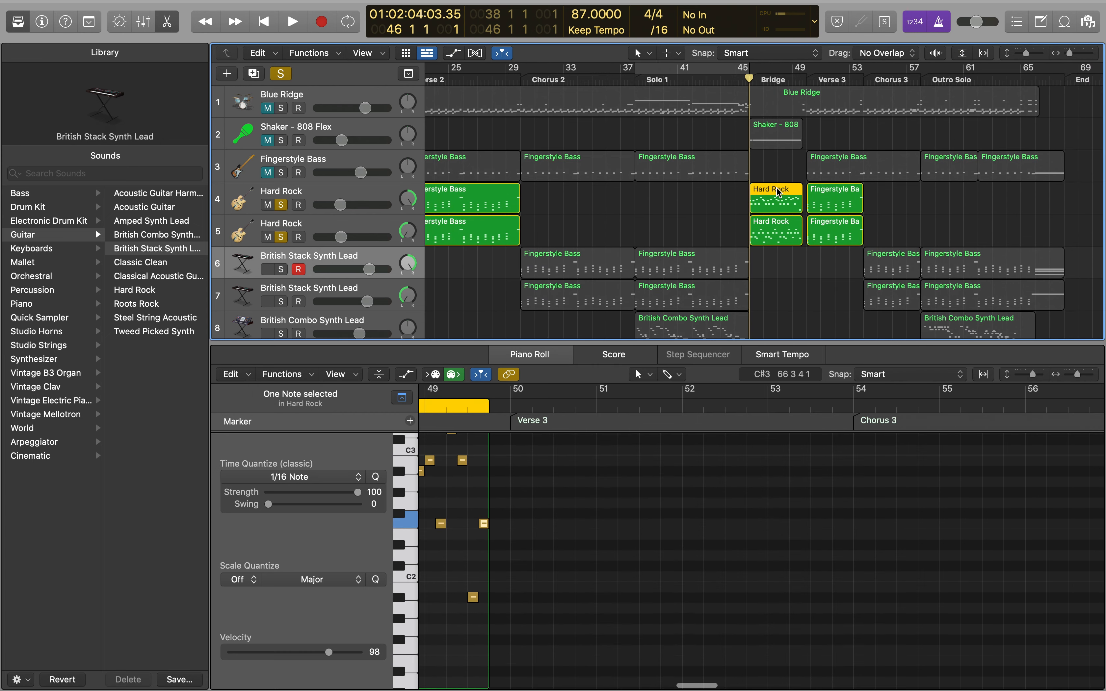
{"action": "left_click", "coordinate": [780, 223]}
{"action": "scroll", "coordinate": [780, 222], "scroll_direction": "up", "scroll_amount": 5}
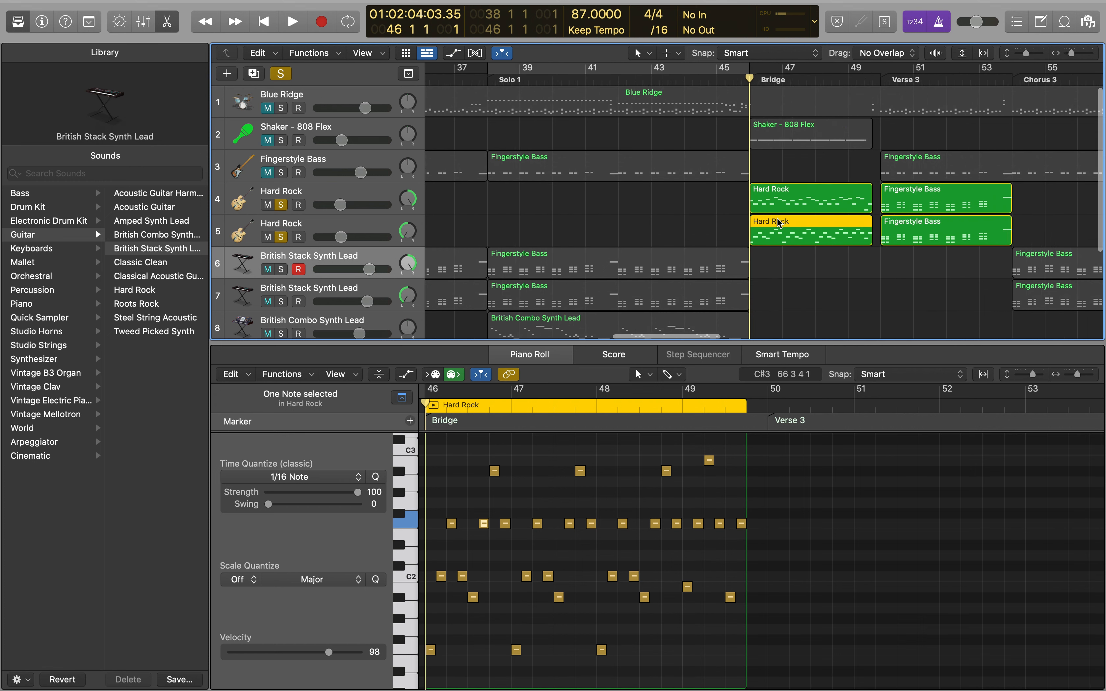
{"action": "scroll", "coordinate": [779, 223], "scroll_direction": "right", "scroll_amount": 3}
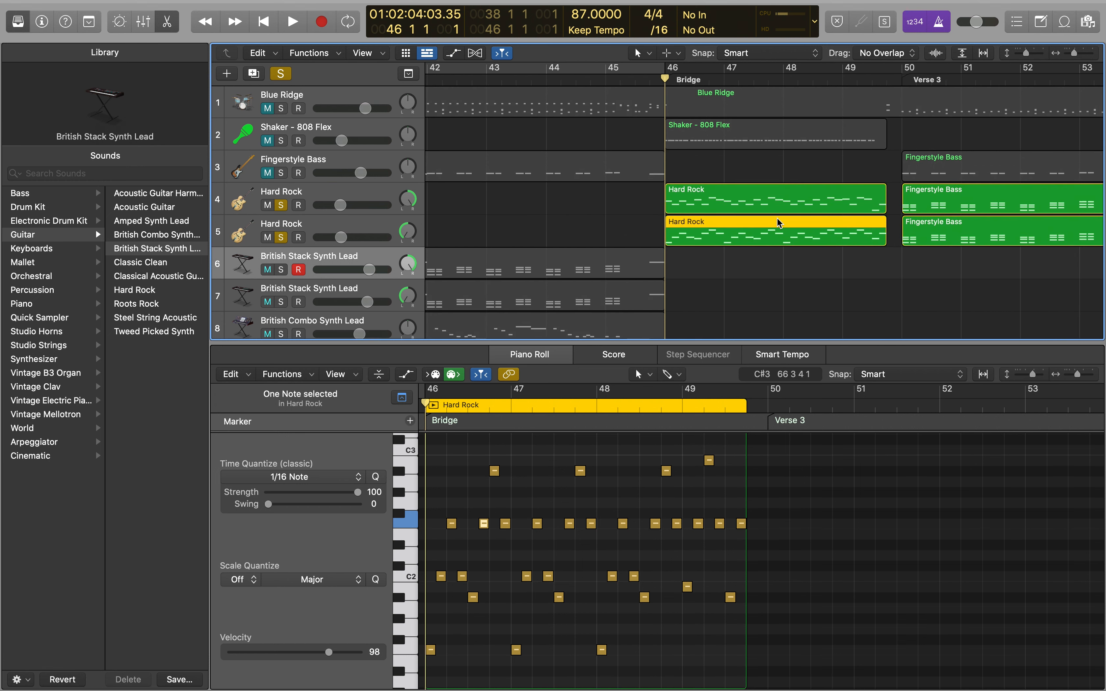
{"action": "left_click", "coordinate": [701, 185]}
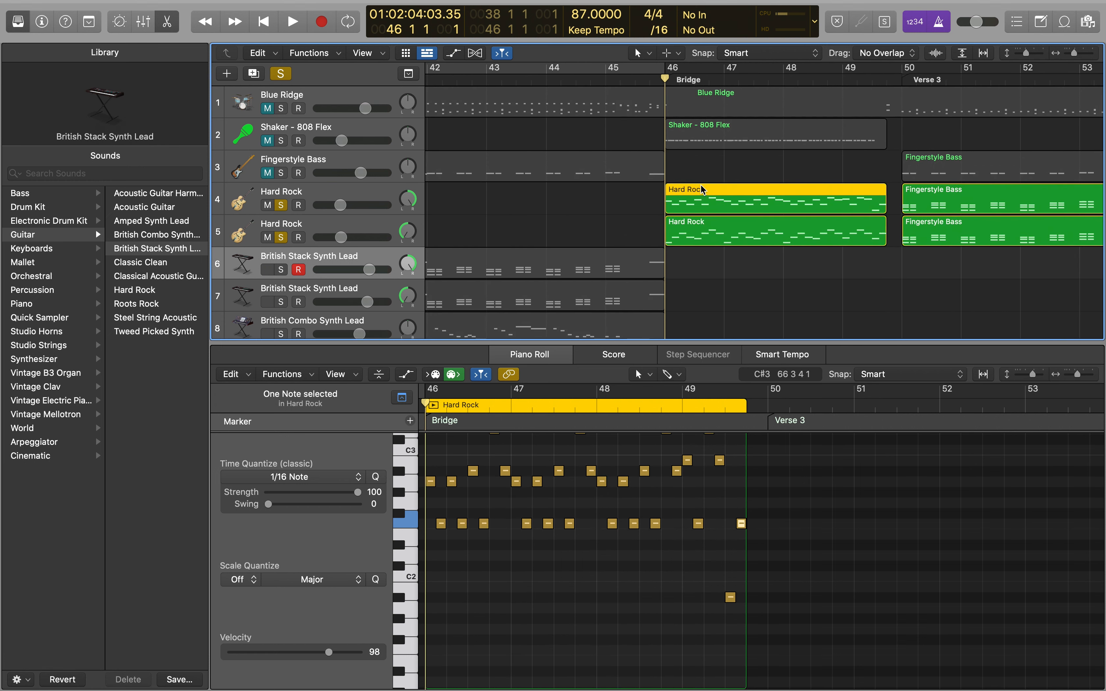
Rename track 4 as Hard Rock R and track 5 as Hard Rock L
{"action": "left_click", "coordinate": [307, 202]}
{"action": "double_click", "coordinate": [293, 190]}
{"action": "left_click", "coordinate": [307, 191]}
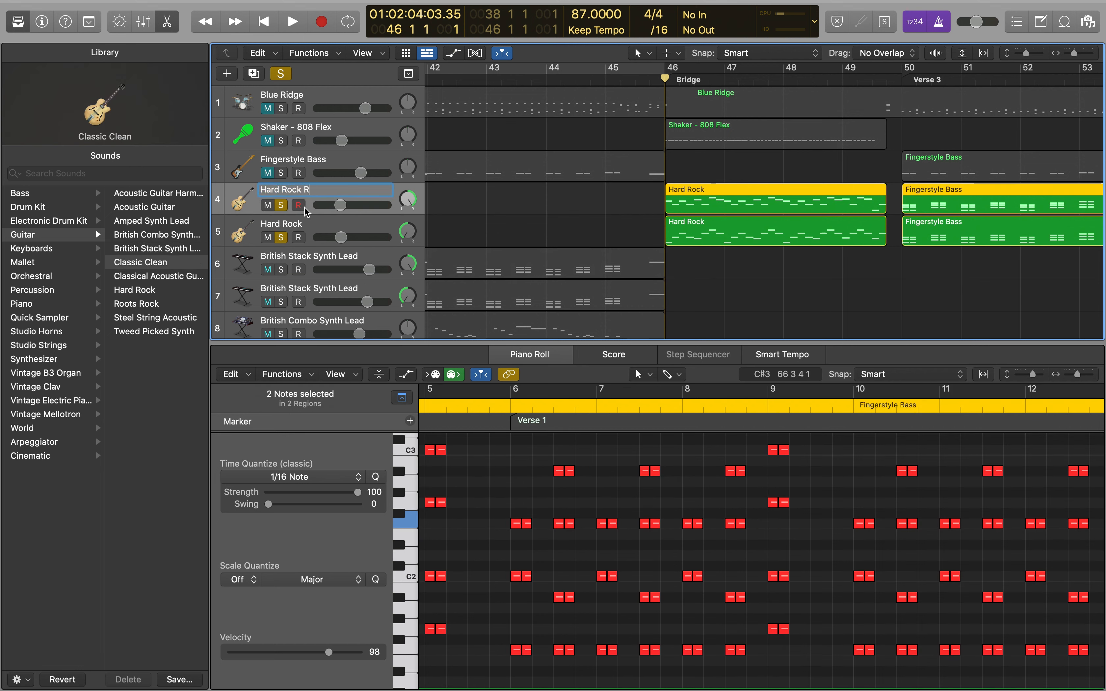
{"action": "double_click", "coordinate": [297, 224]}
{"action": "left_click", "coordinate": [310, 224]}
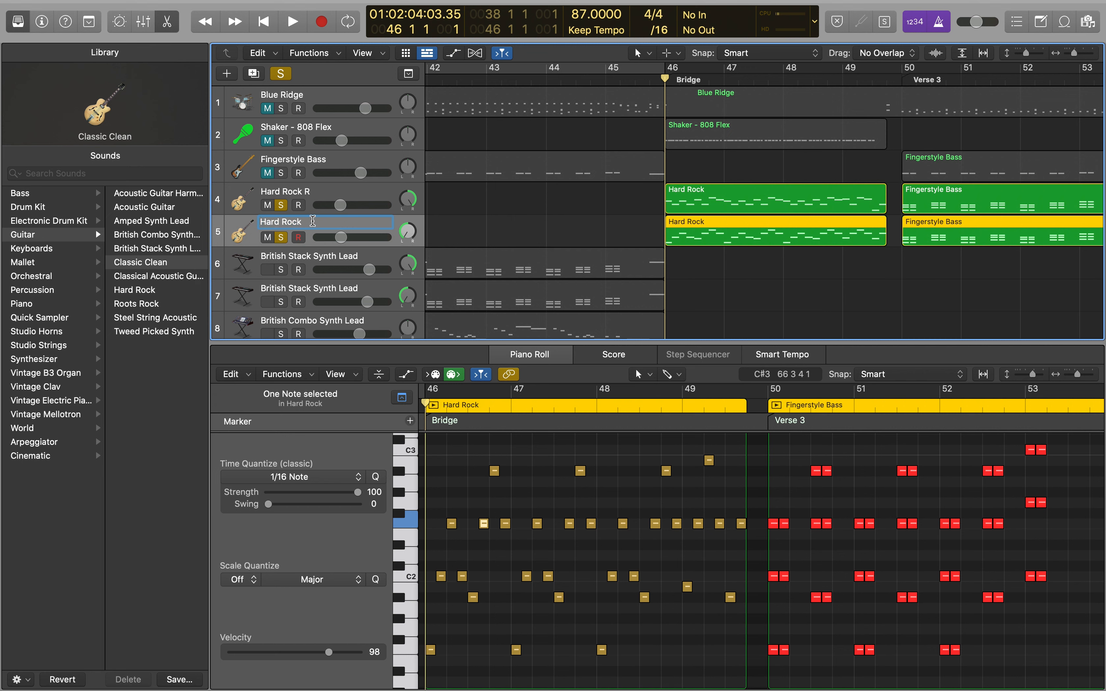
{"action": "left_click", "coordinate": [632, 222]}
Unsolo Hard Rock L and play the Hard Rock R Bridge region alone from bar 46 while following its notes in the Piano Roll
{"action": "left_click", "coordinate": [706, 192]}
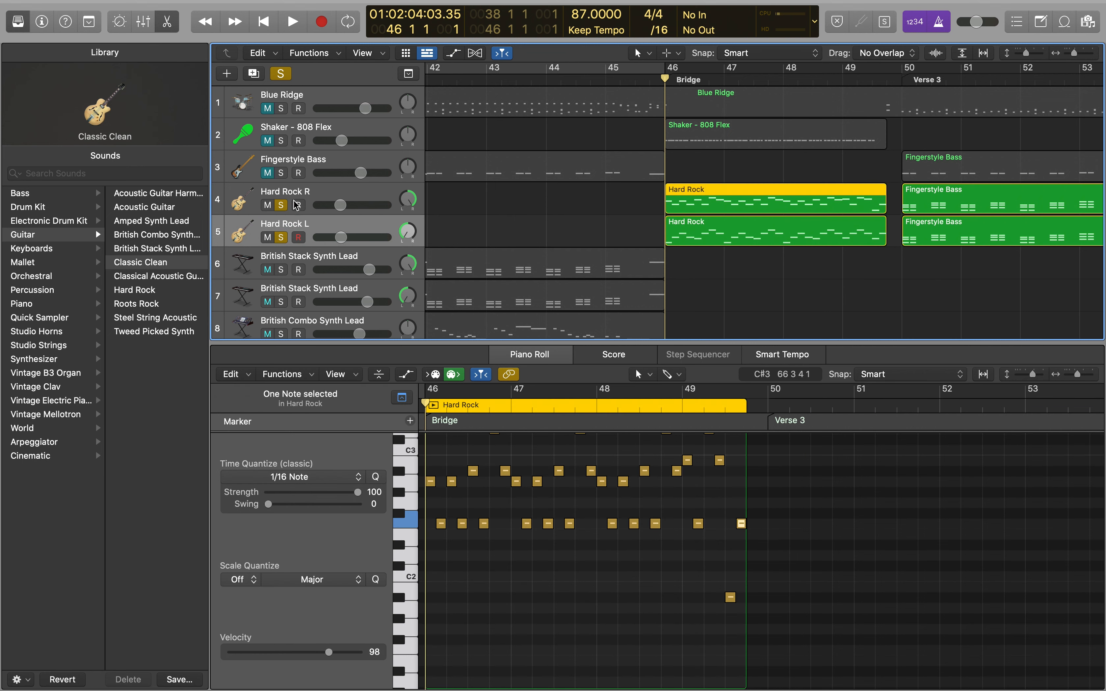
{"action": "left_click", "coordinate": [282, 237]}
{"action": "key", "text": "space"}
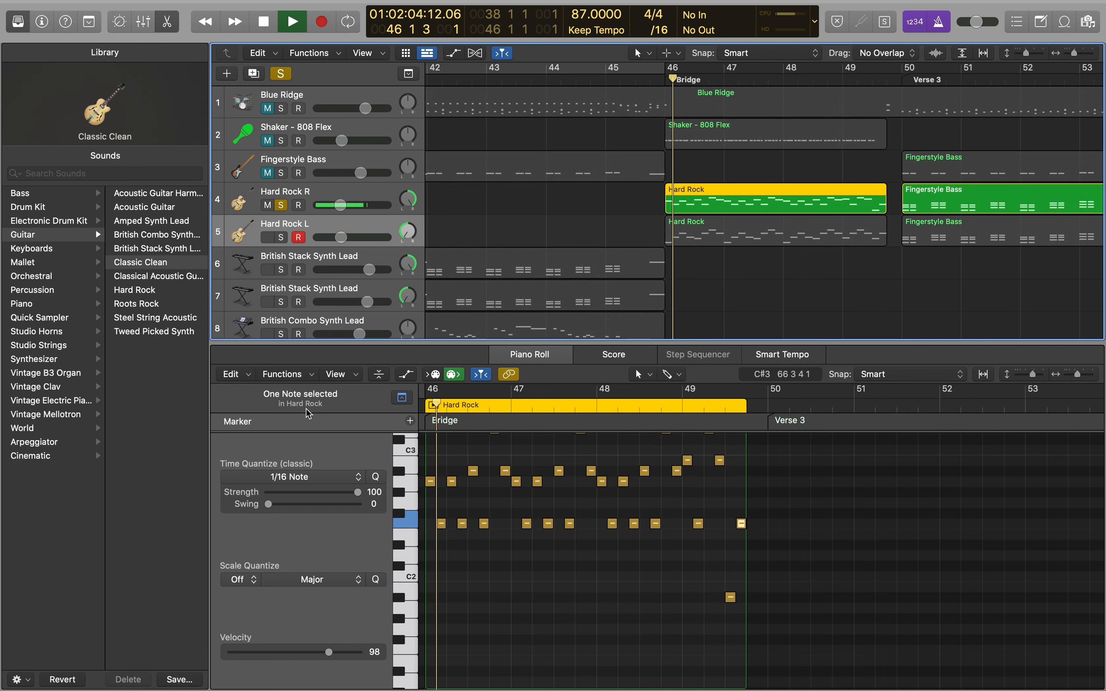
{"action": "scroll", "coordinate": [471, 553], "scroll_direction": "up", "scroll_amount": 2}
{"action": "scroll", "coordinate": [506, 549], "scroll_direction": "left", "scroll_amount": 2}
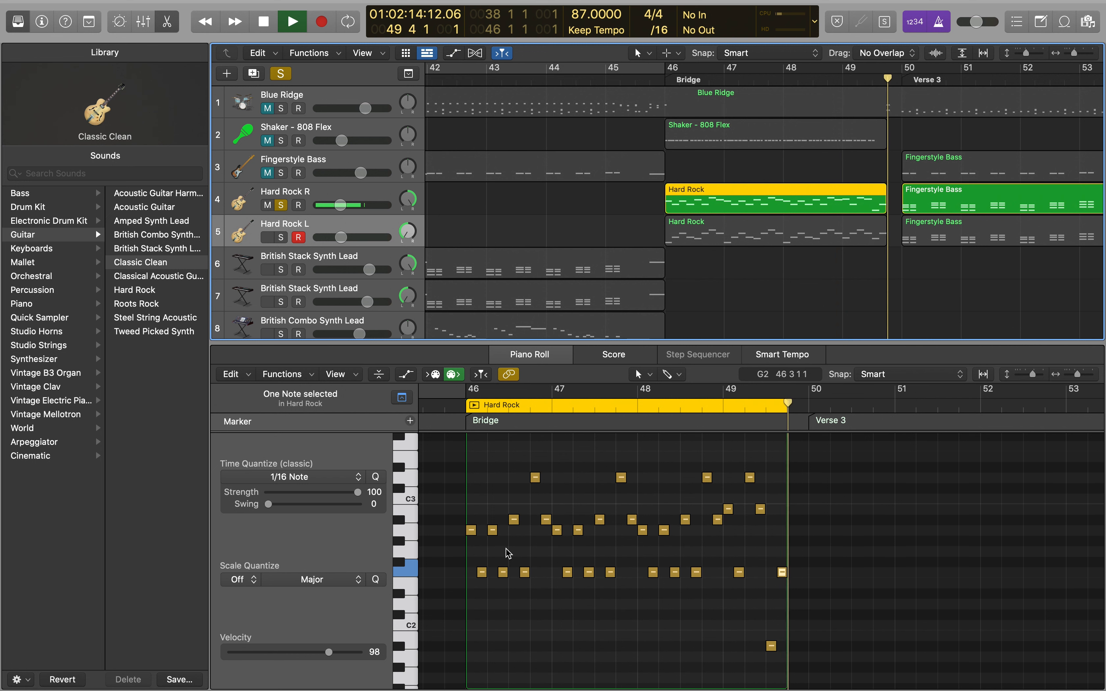
Switch the solo from Hard Rock R to Hard Rock L and play its Bridge region from bar 46 to the end
{"action": "left_click", "coordinate": [281, 237]}
{"action": "left_click", "coordinate": [282, 205]}
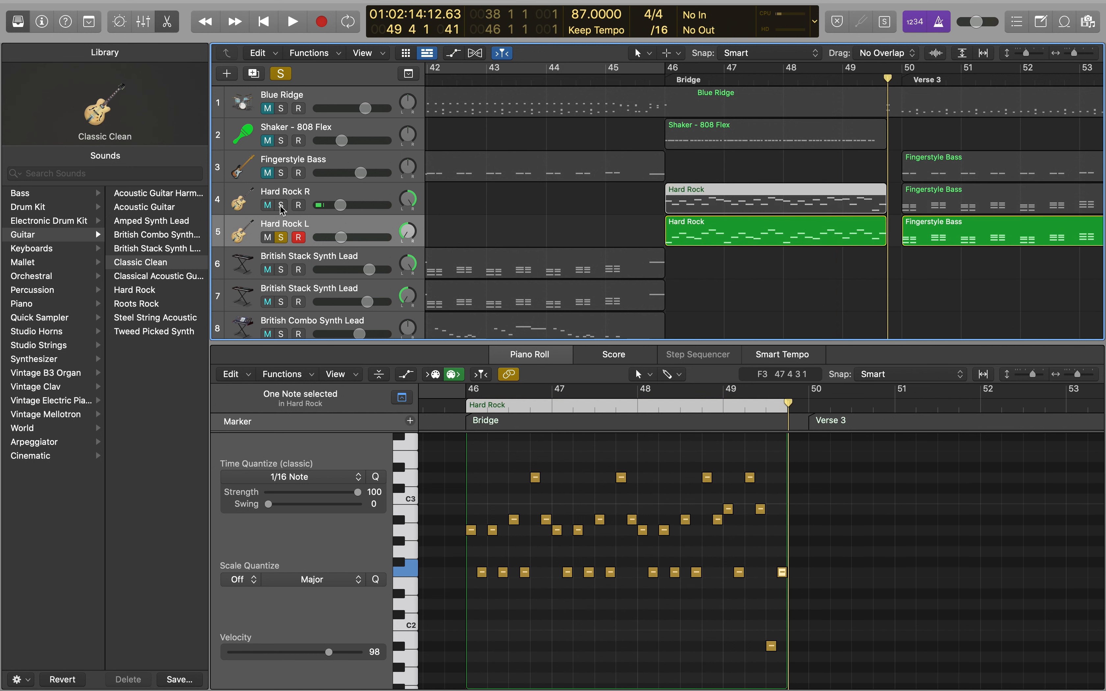
{"action": "left_click", "coordinate": [714, 220]}
{"action": "left_click", "coordinate": [663, 80]}
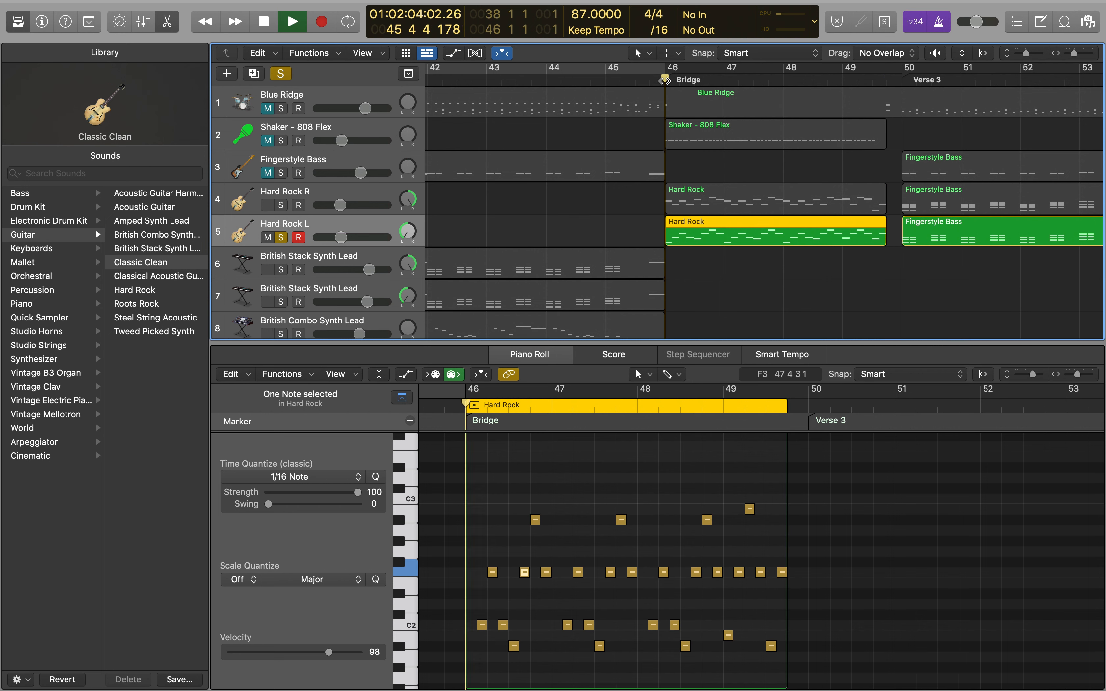
{"action": "scroll", "coordinate": [582, 498], "scroll_direction": "down", "scroll_amount": 2}
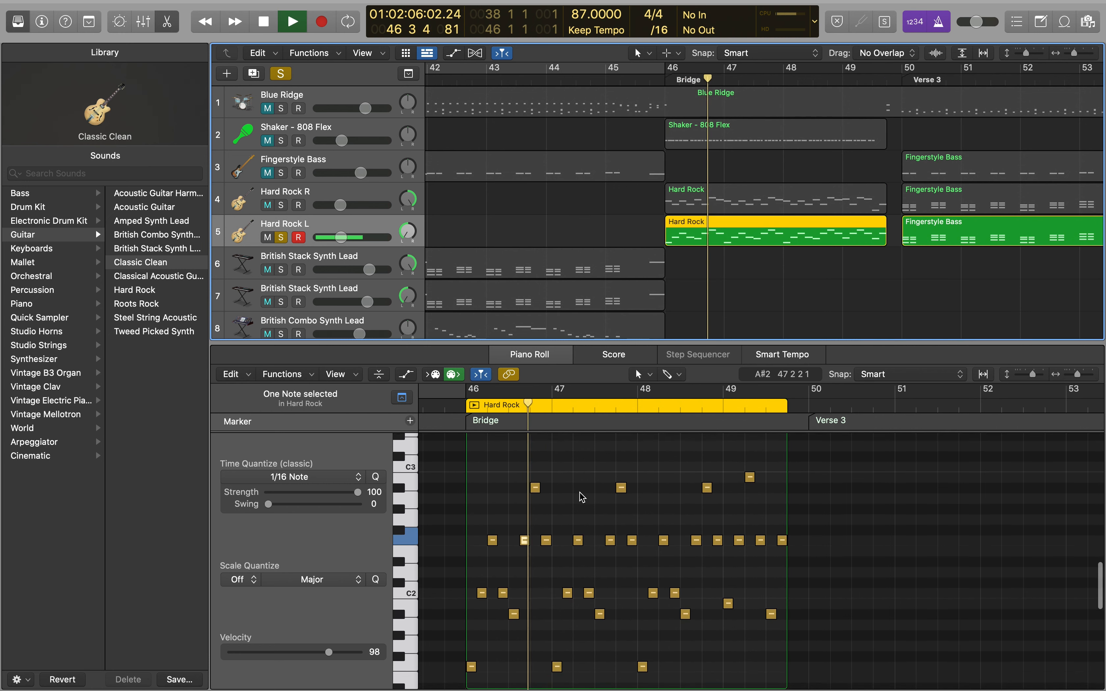
{"action": "scroll", "coordinate": [582, 498], "scroll_direction": "down", "scroll_amount": 1}
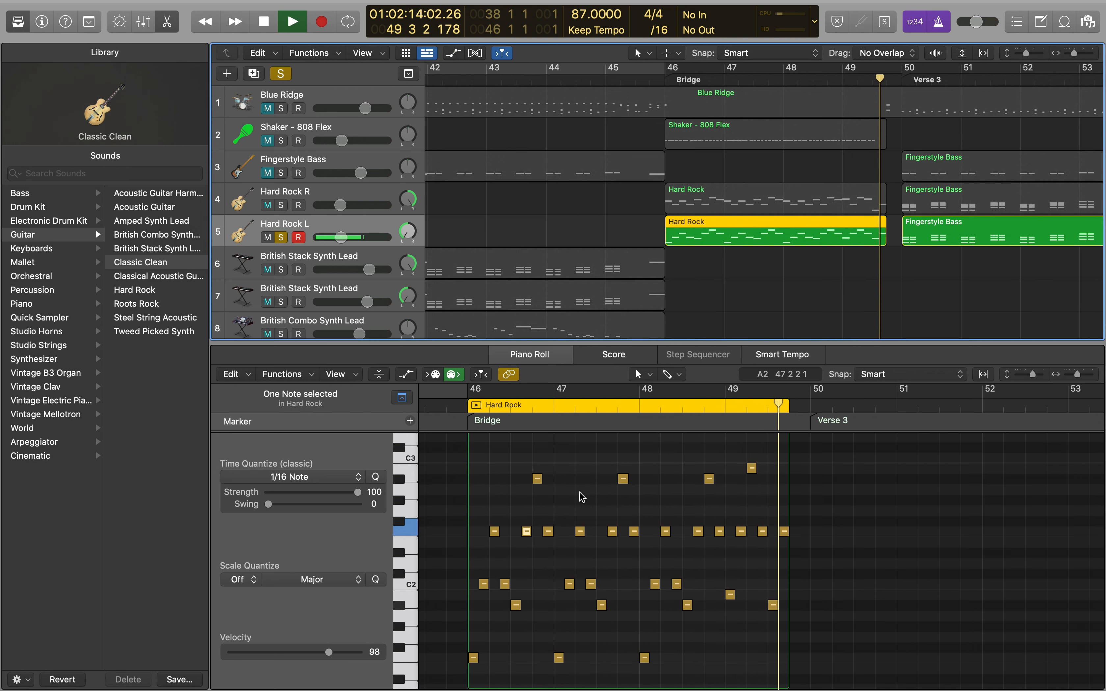
{"action": "key", "text": "space"}
Audition the opening notes of the Hard Rock L Bridge pattern in bar 46 one after another
{"action": "left_click", "coordinate": [475, 659]}
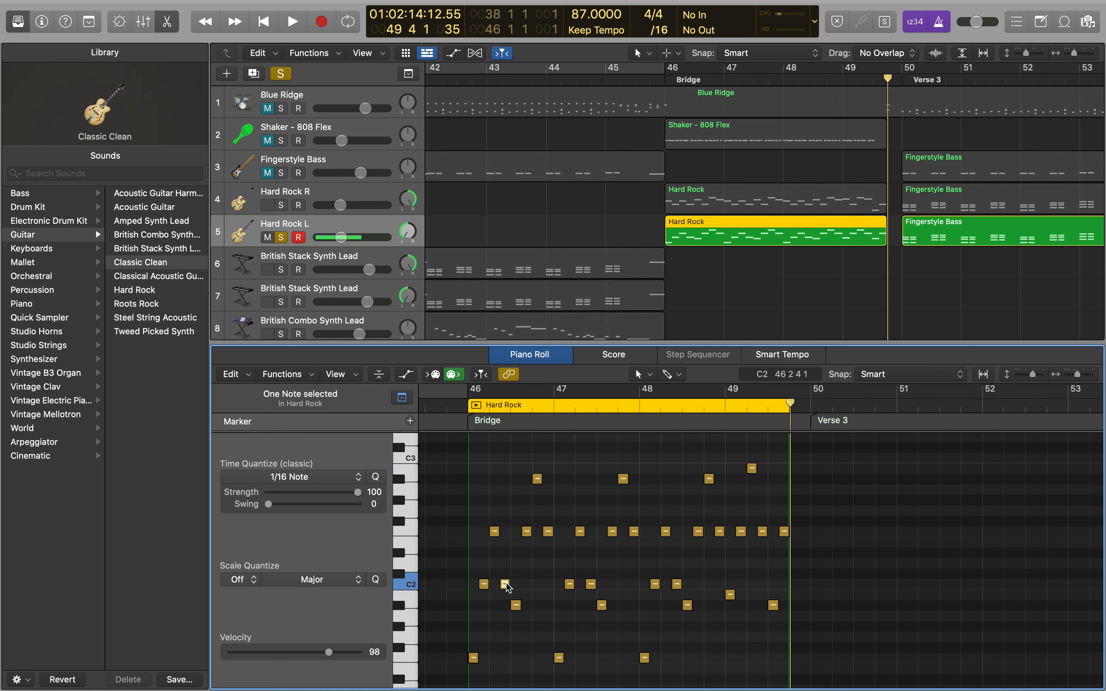
{"action": "left_click", "coordinate": [528, 532]}
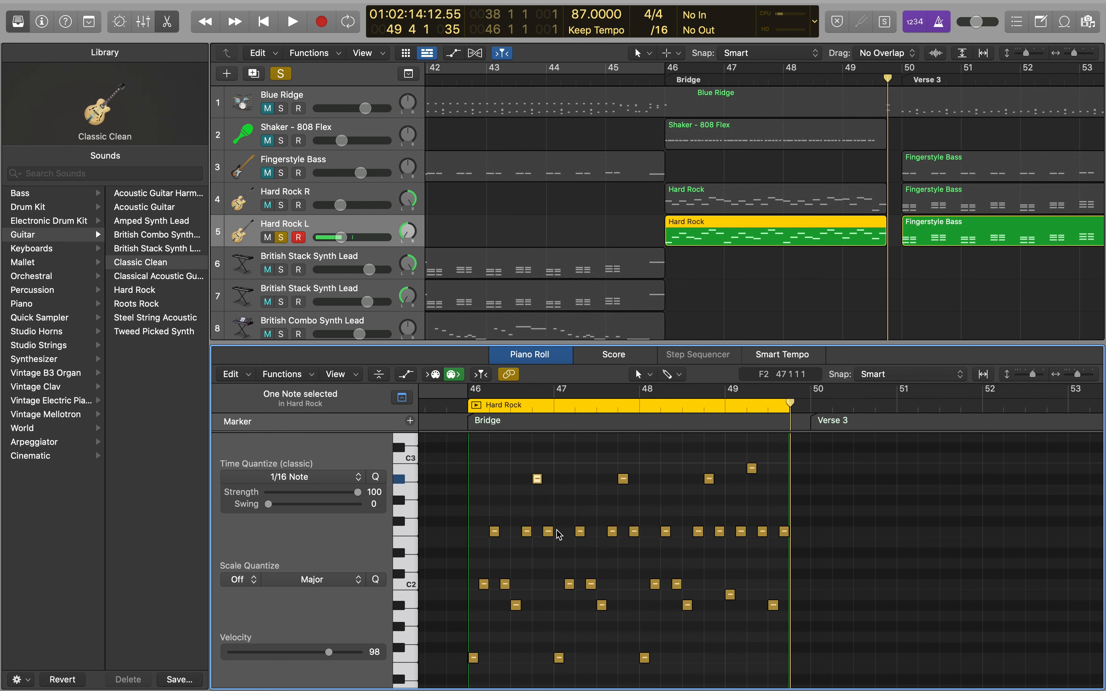
{"action": "left_click", "coordinate": [547, 532]}
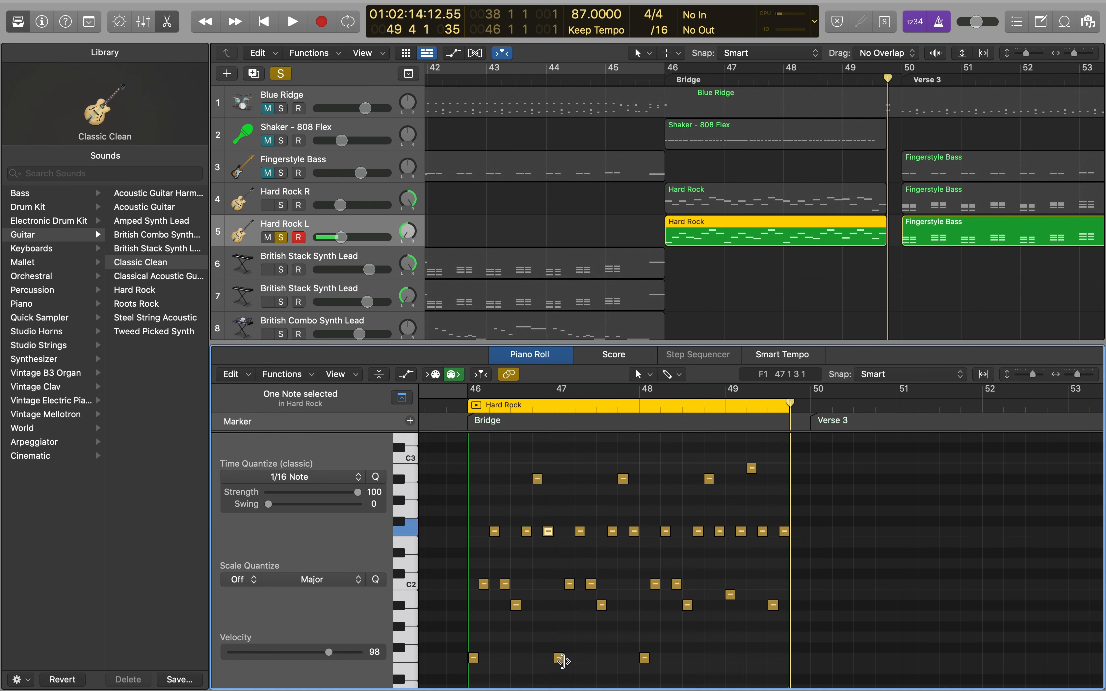
Play the Hard Rock L Bridge pattern from bar 47 and stop at the start of bar 49
{"action": "left_click", "coordinate": [548, 415]}
{"action": "key", "text": "space"}
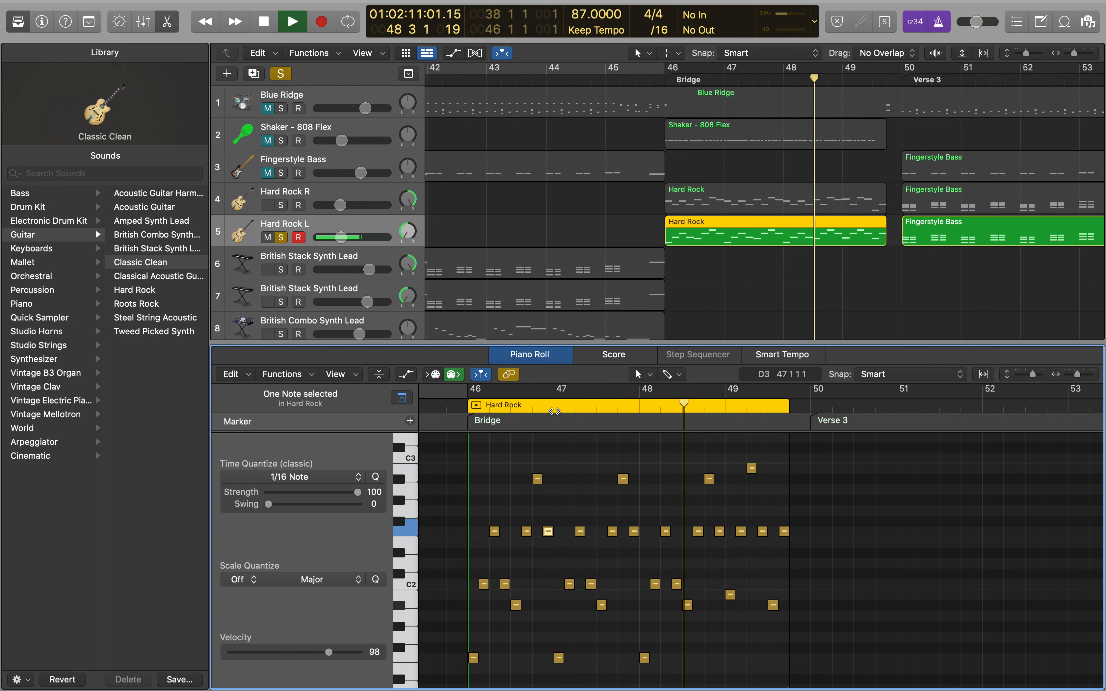
{"action": "key", "text": "space"}
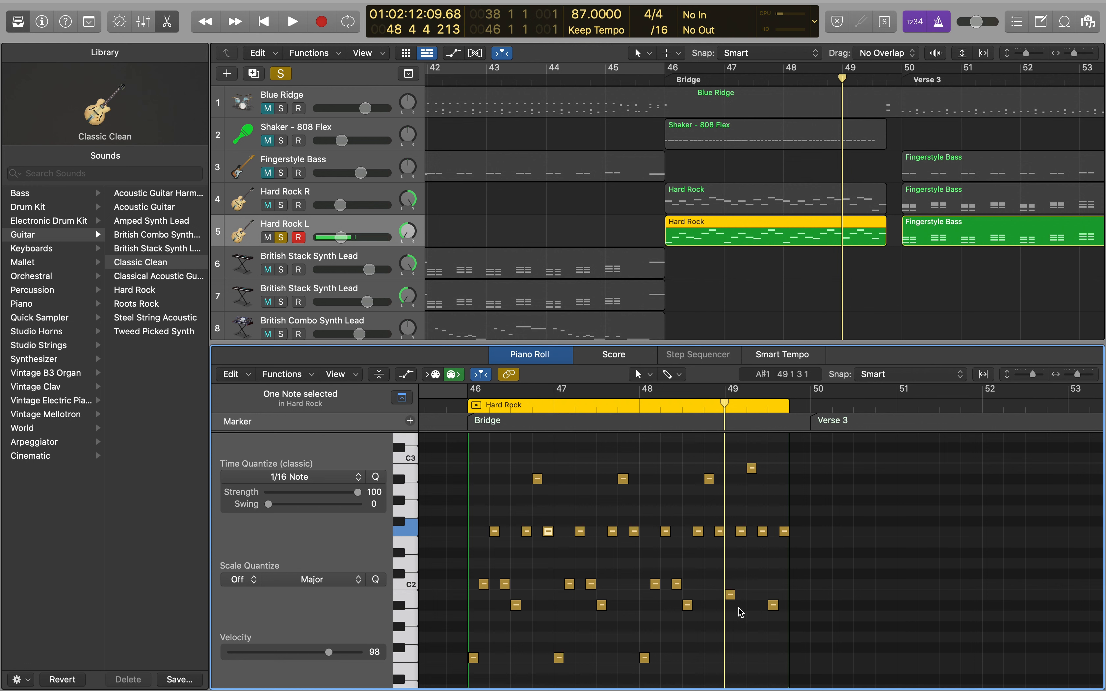
Audition the notes in bar 49 of the Hard Rock L Bridge pattern one after another
{"action": "left_click", "coordinate": [731, 595]}
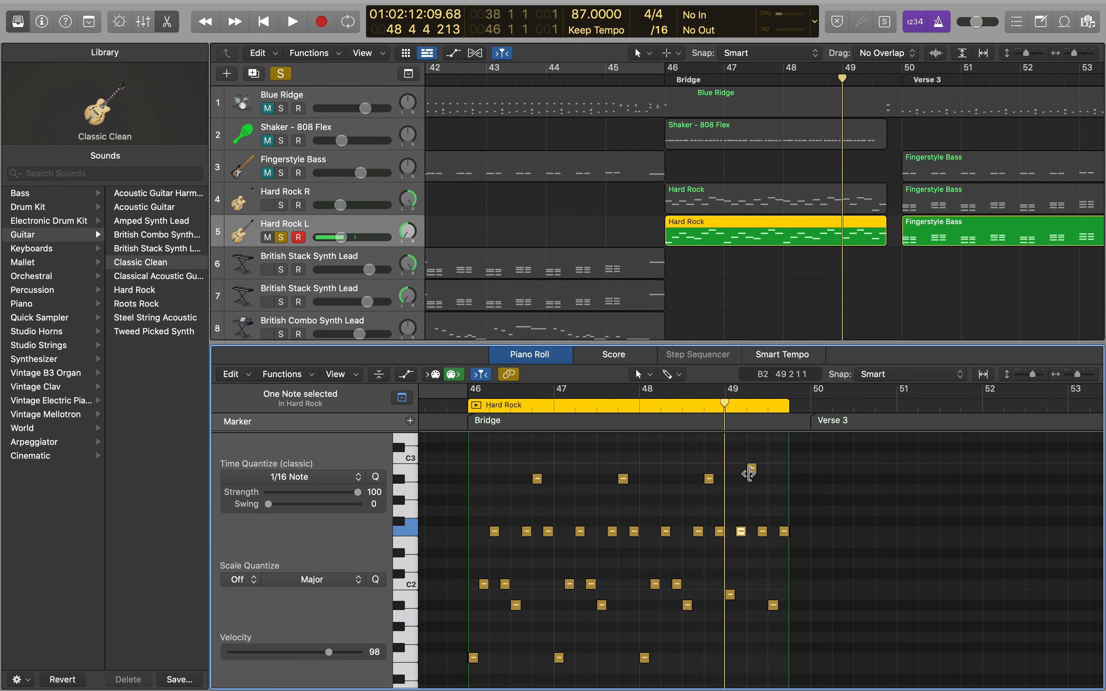
{"action": "left_click", "coordinate": [764, 534]}
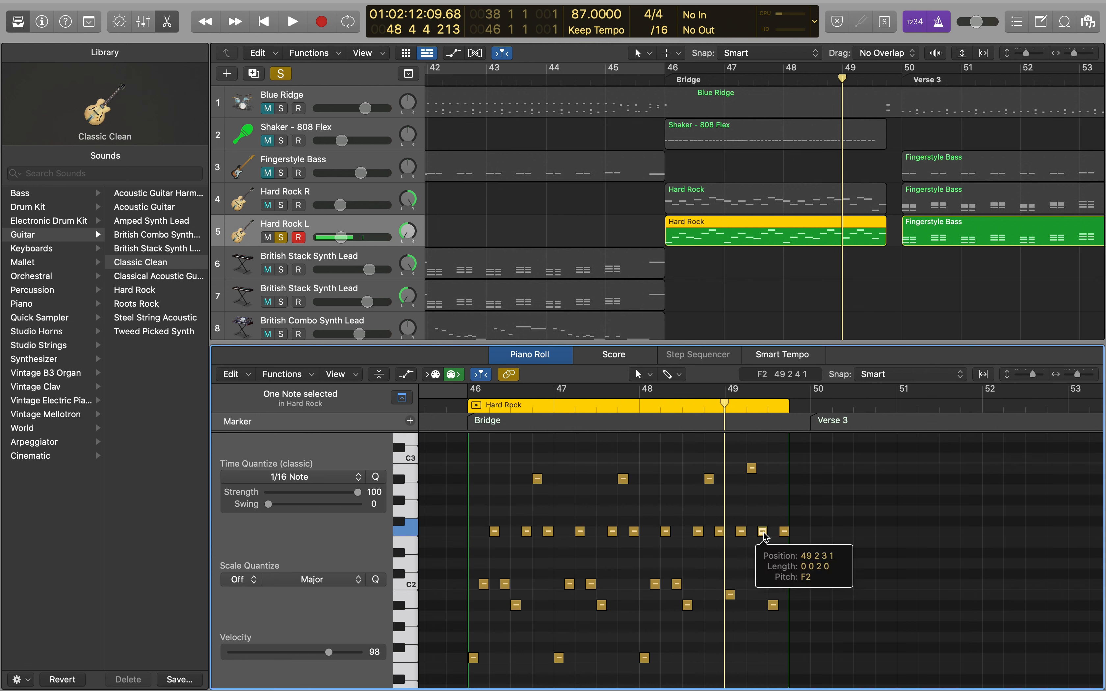
{"action": "left_click", "coordinate": [777, 608]}
{"action": "left_click", "coordinate": [785, 531]}
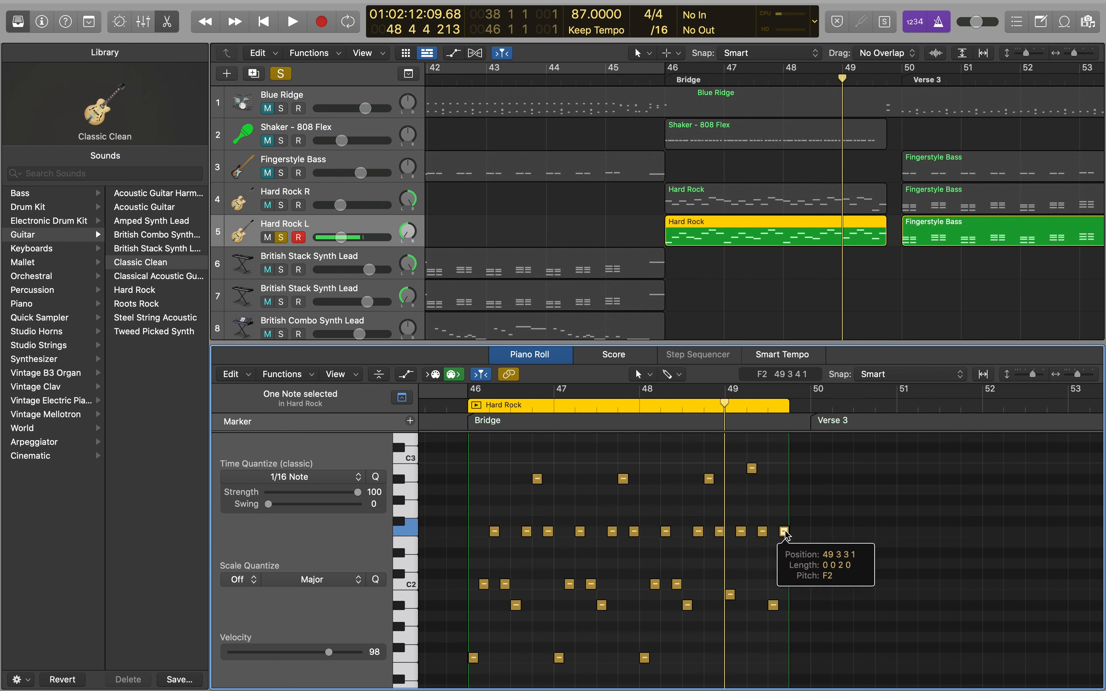
Solo Hard Rock R alongside Hard Rock L and play both Bridge regions together from bar 46
{"action": "left_click", "coordinate": [666, 80]}
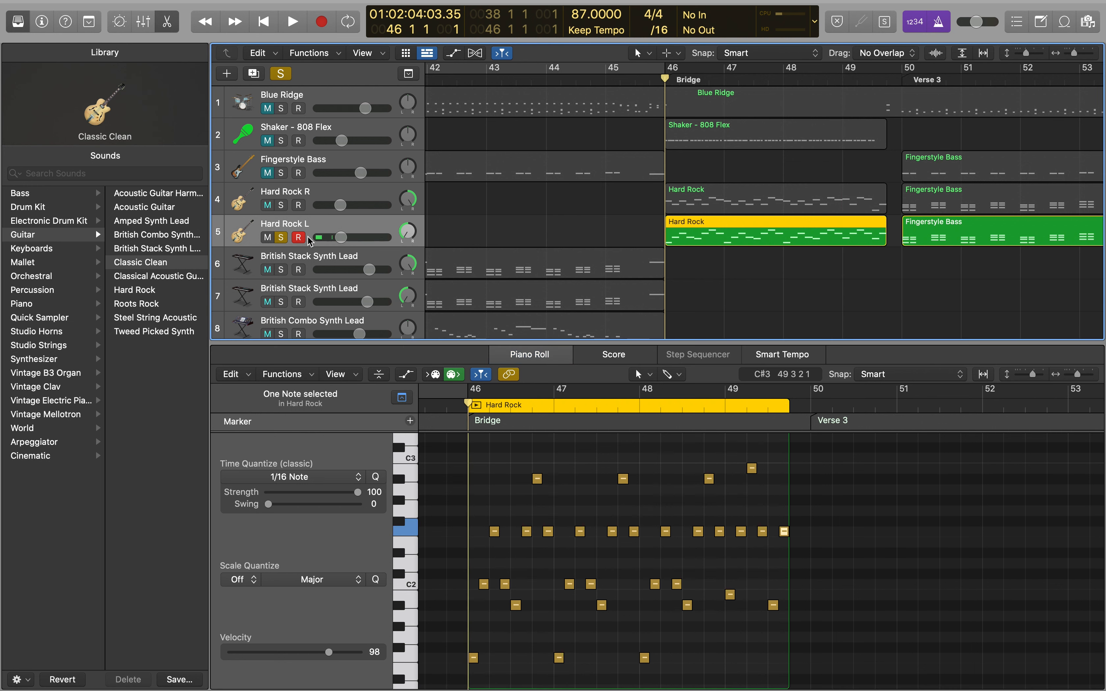
{"action": "left_click", "coordinate": [280, 205]}
{"action": "key", "text": "space"}
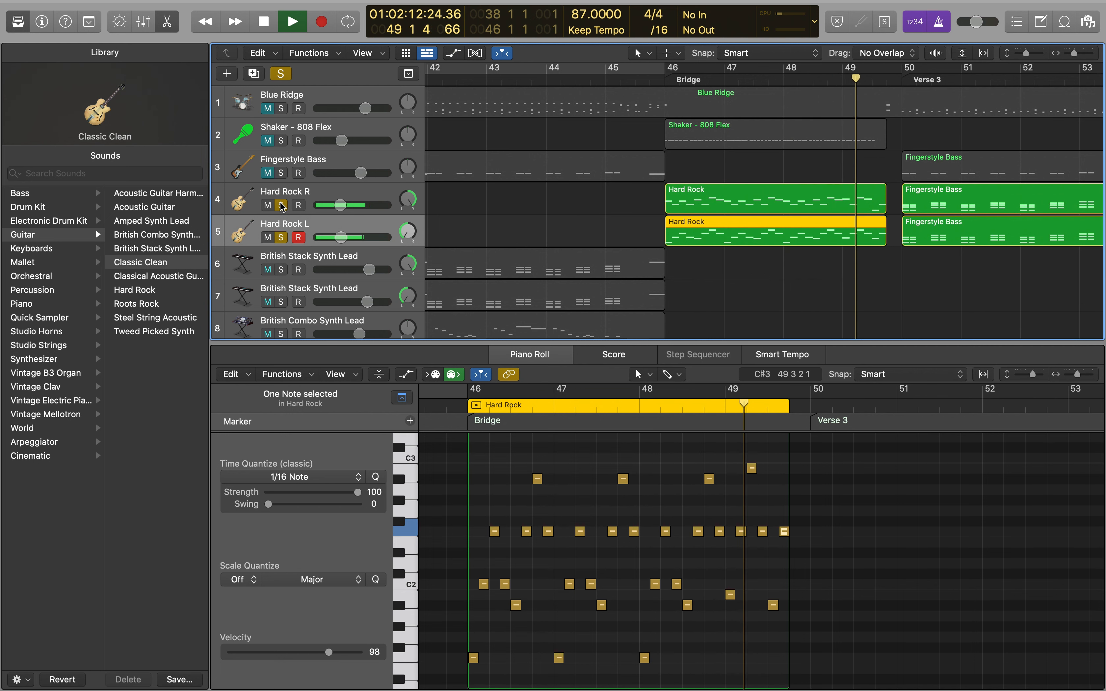
{"action": "key", "text": "space"}
Unsolo both Hard Rock tracks and unmute the Fingerstyle Bass, Shaker - 808 Flex and Blue Ridge tracks
{"action": "left_click", "coordinate": [281, 238]}
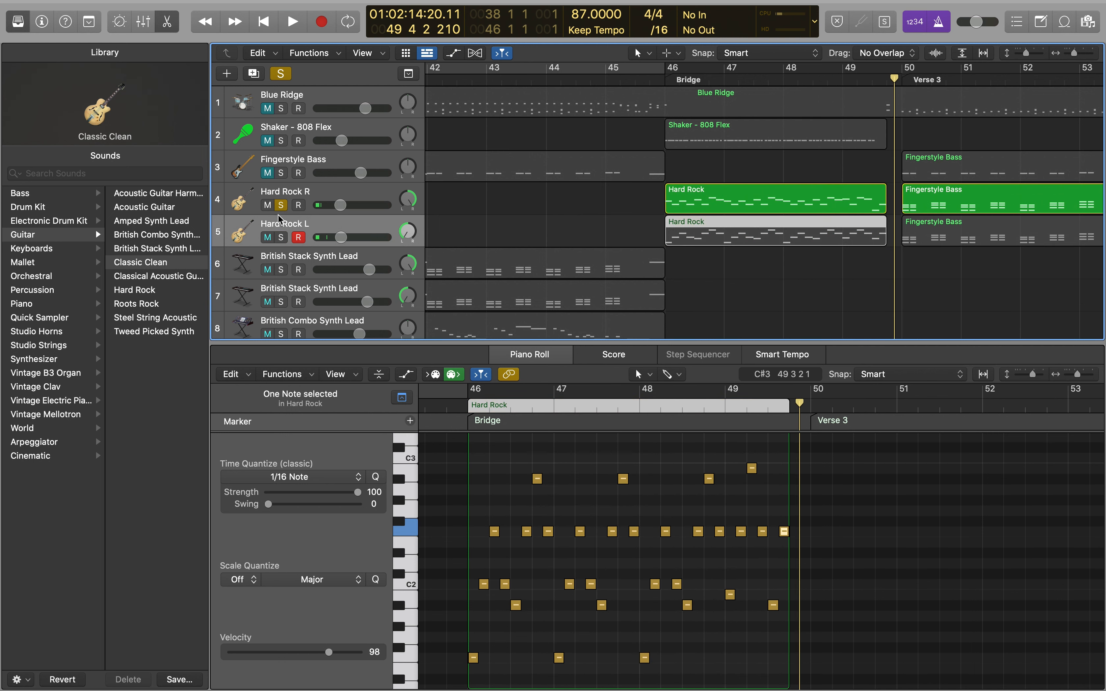
{"action": "left_click", "coordinate": [279, 206]}
{"action": "scroll", "coordinate": [608, 248], "scroll_direction": "right", "scroll_amount": 5}
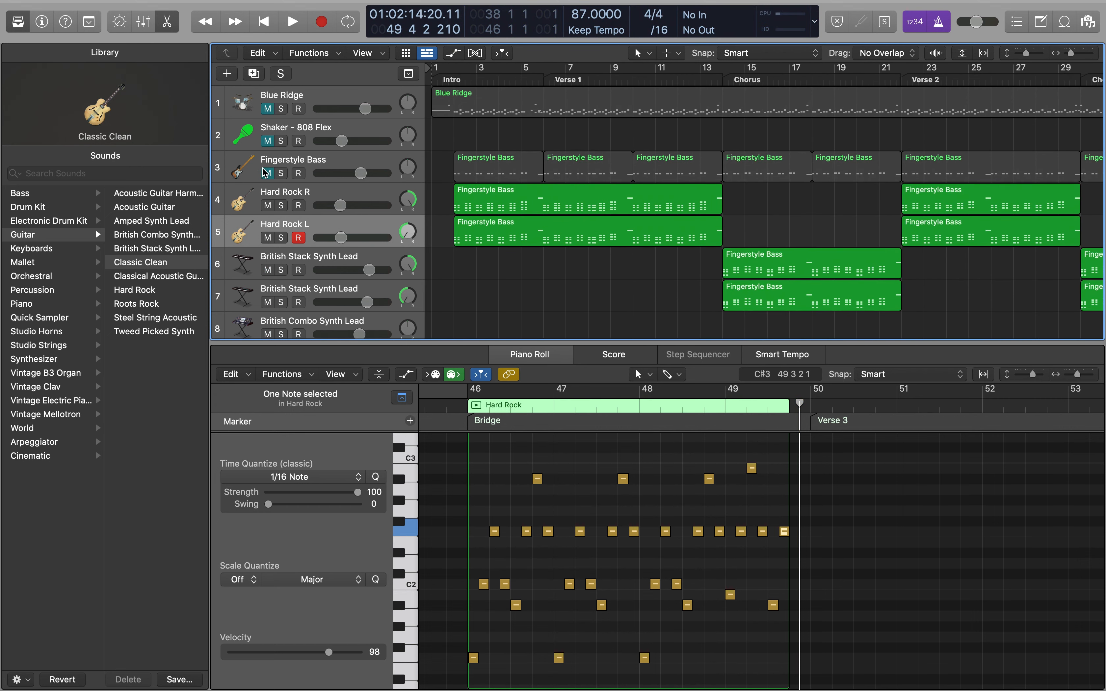
{"action": "left_click", "coordinate": [266, 173]}
{"action": "left_click", "coordinate": [268, 141]}
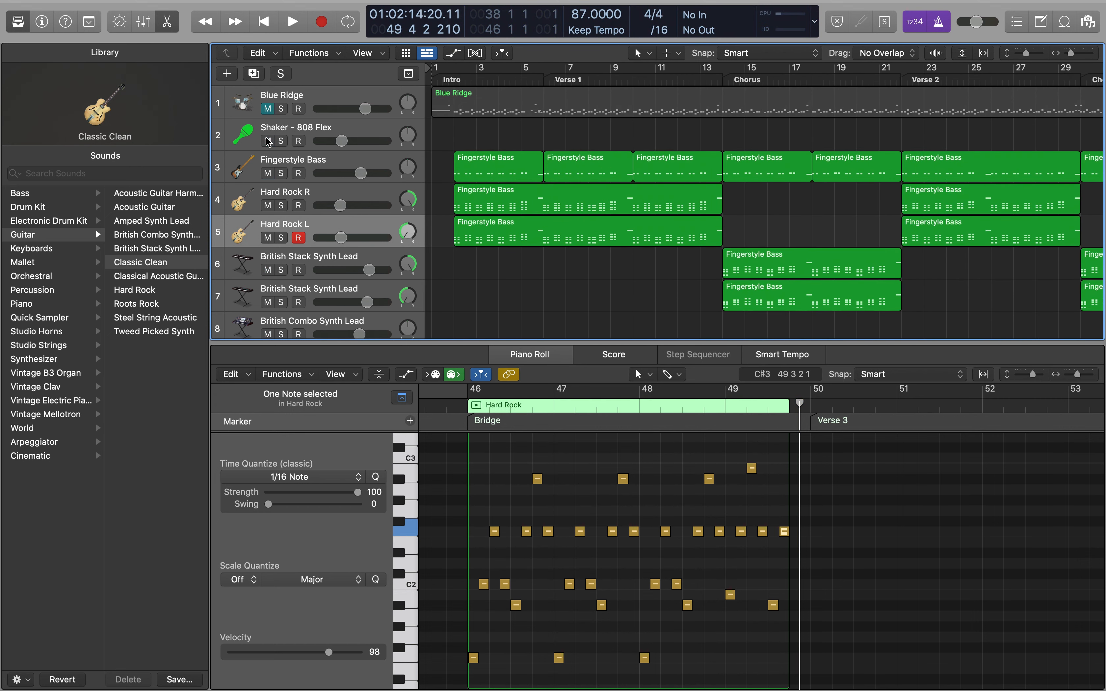
{"action": "left_click", "coordinate": [267, 109]}
Play the Solo 1 section from bar 38 with the British Combo Synth Lead track selected, soloing that track during playback
{"action": "scroll", "coordinate": [467, 288], "scroll_direction": "down", "scroll_amount": 3}
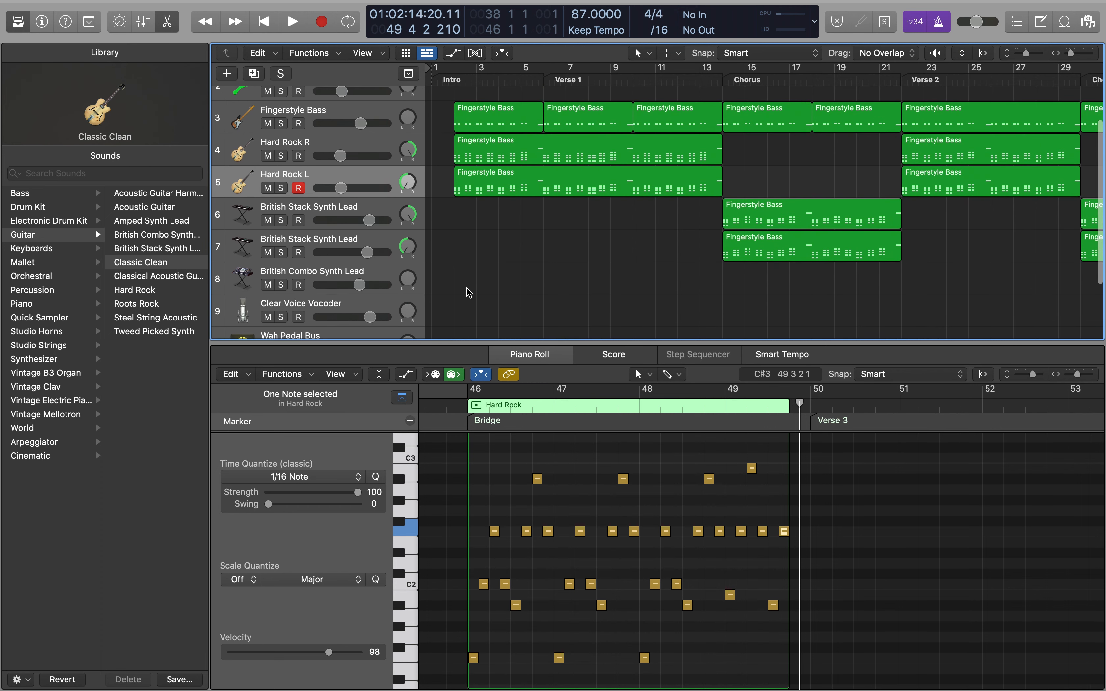
{"action": "scroll", "coordinate": [612, 203], "scroll_direction": "down", "scroll_amount": 2}
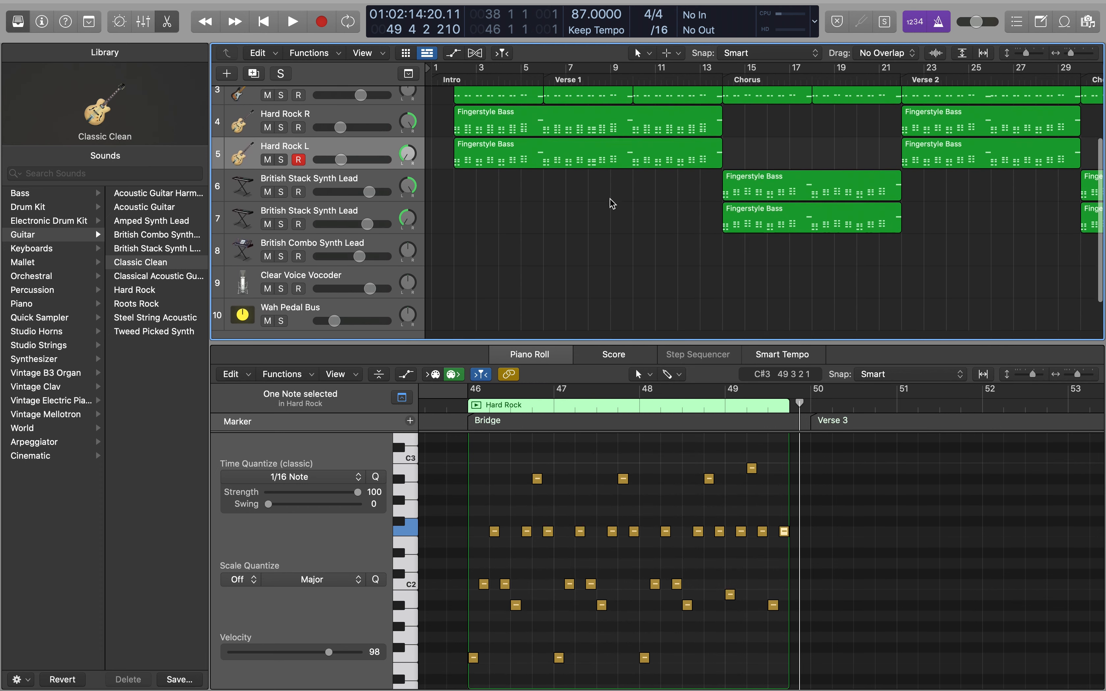
{"action": "scroll", "coordinate": [612, 203], "scroll_direction": "right", "scroll_amount": 5}
{"action": "scroll", "coordinate": [611, 203], "scroll_direction": "right", "scroll_amount": 5}
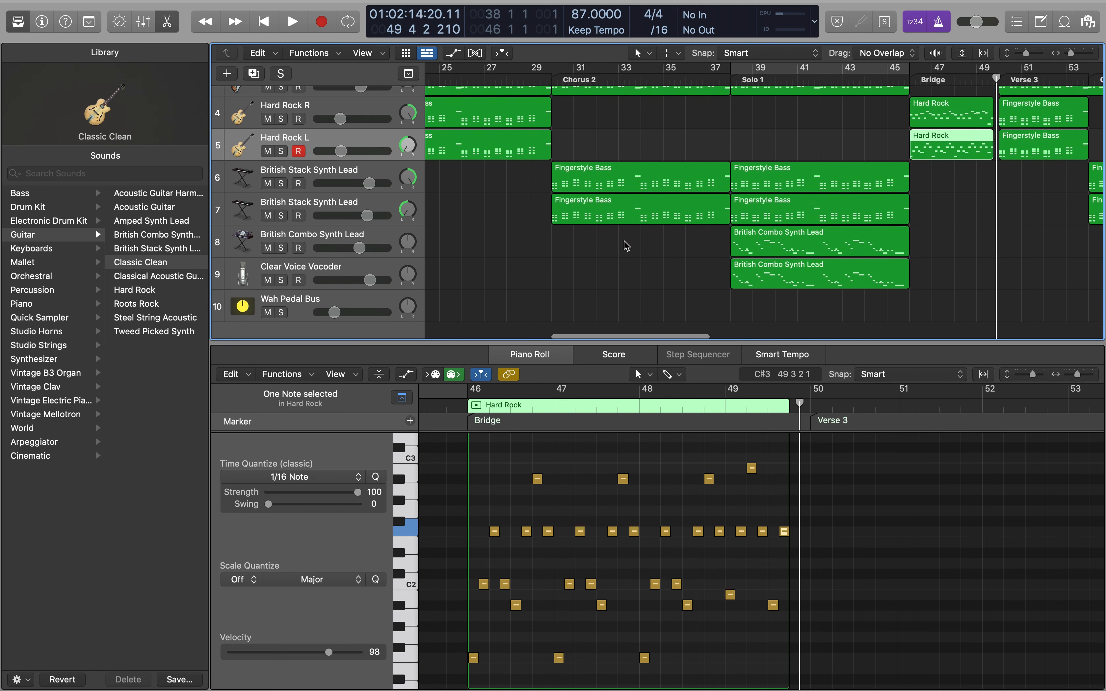
{"action": "left_click", "coordinate": [316, 237]}
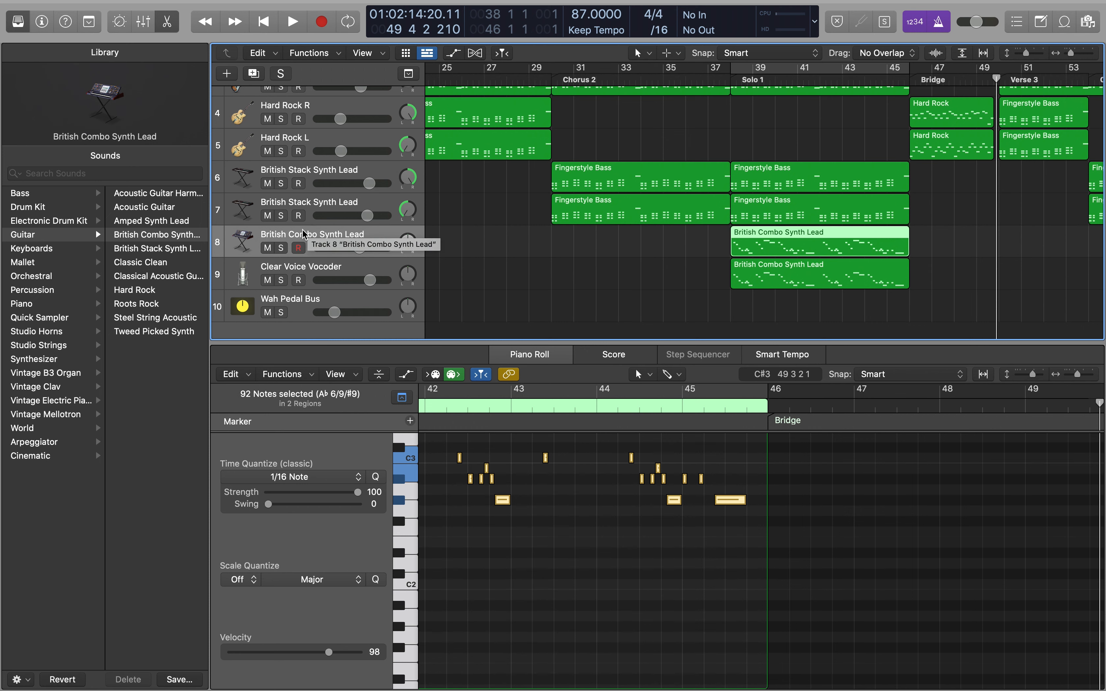
{"action": "key", "text": "shift+Return"}
{"action": "scroll", "coordinate": [624, 498], "scroll_direction": "up", "scroll_amount": 4}
{"action": "key", "text": "space"}
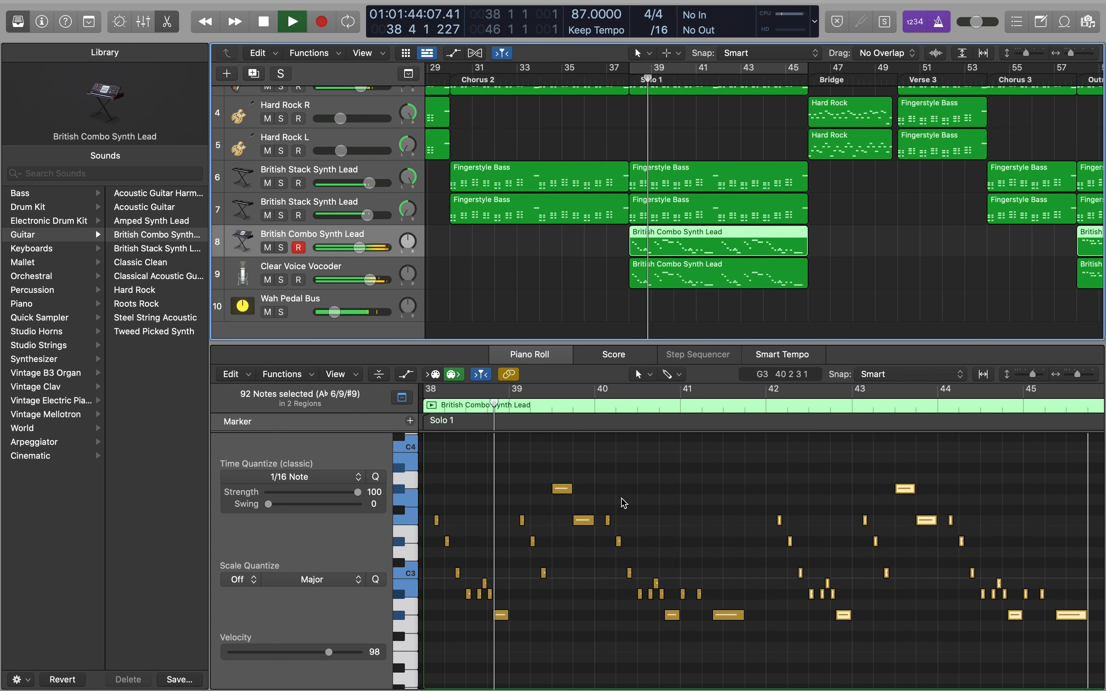
{"action": "left_click", "coordinate": [281, 248]}
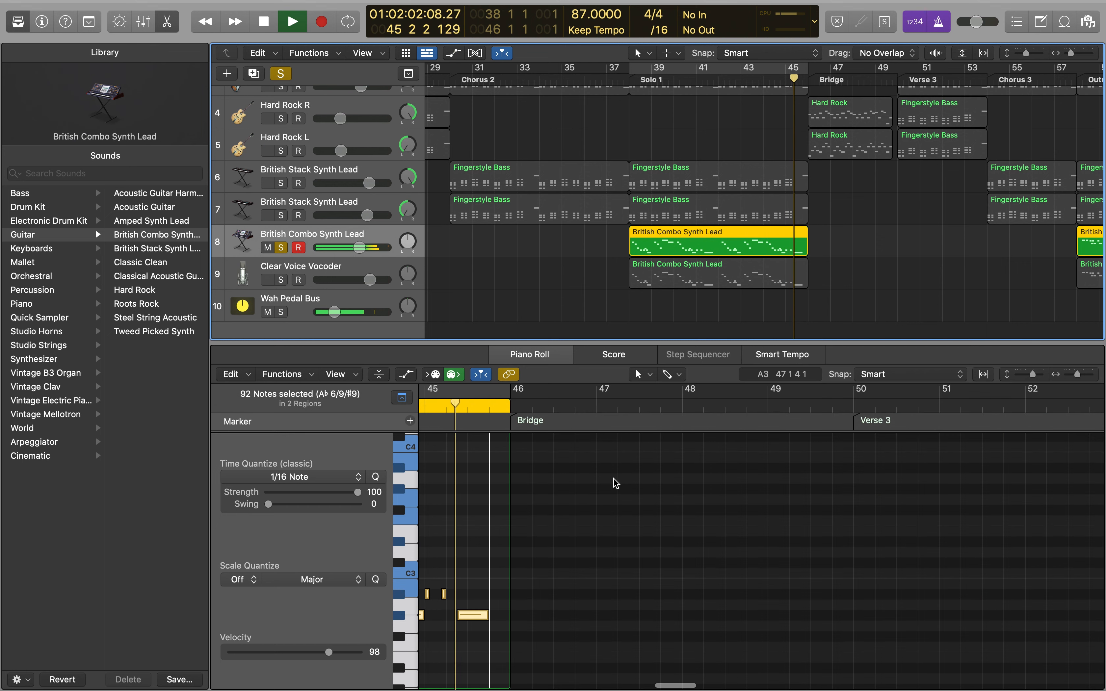
{"action": "key", "text": "space"}
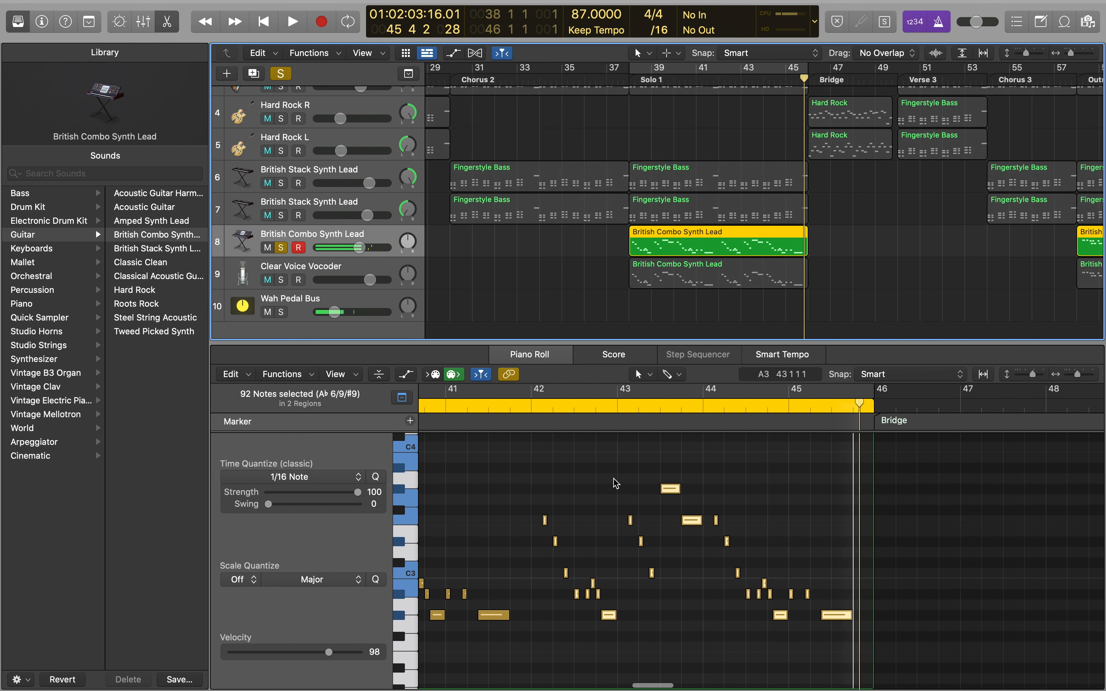
Select the British Combo Synth Lead notes of bars 38 to 41 and those of bars 42 to 45 in turn to compare the two halves
{"action": "scroll", "coordinate": [616, 483], "scroll_direction": "left", "scroll_amount": 10}
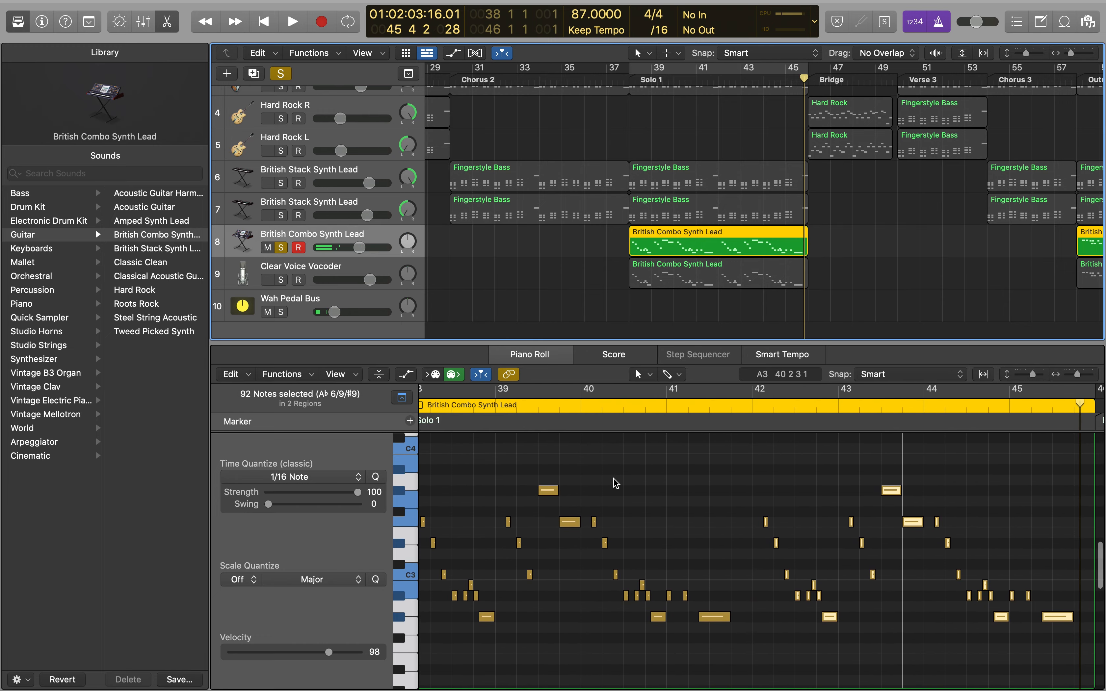
{"action": "left_click_drag", "start_coordinate": [729, 657], "coordinate": [453, 494]}
{"action": "left_click_drag", "start_coordinate": [704, 636], "coordinate": [427, 473]}
{"action": "left_click_drag", "start_coordinate": [756, 452], "coordinate": [1073, 639]}
{"action": "left_click", "coordinate": [798, 627]}
Audition the notes of the solo's opening phrase in bar 38 one by one
{"action": "scroll", "coordinate": [799, 629], "scroll_direction": "left", "scroll_amount": 5}
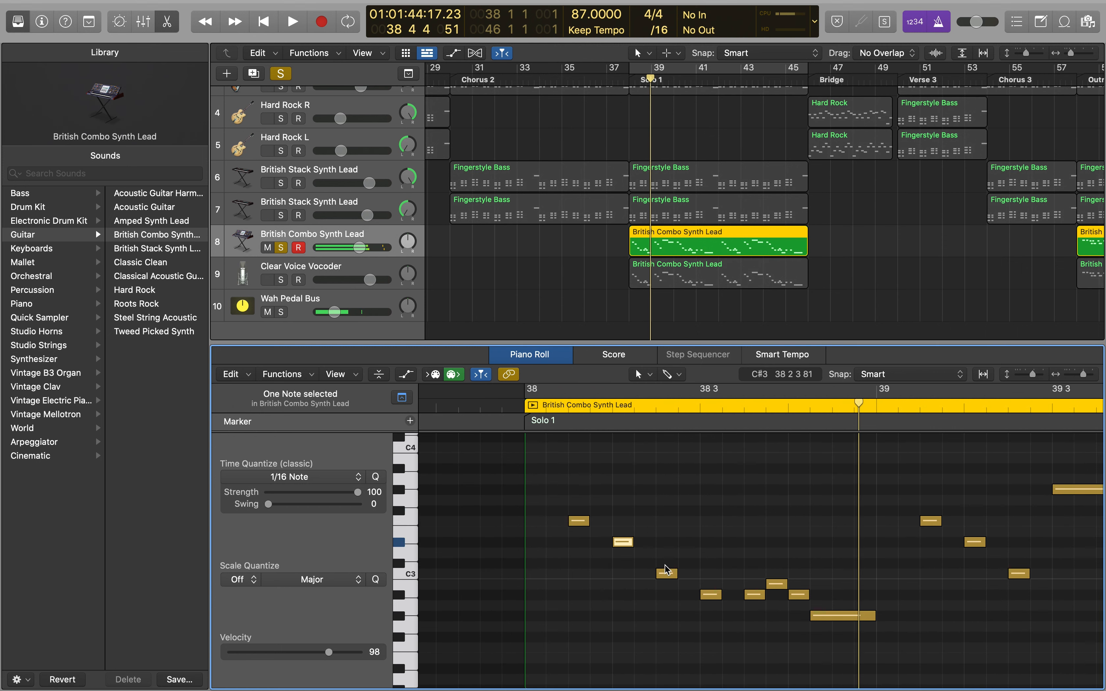
{"action": "left_click", "coordinate": [711, 595]}
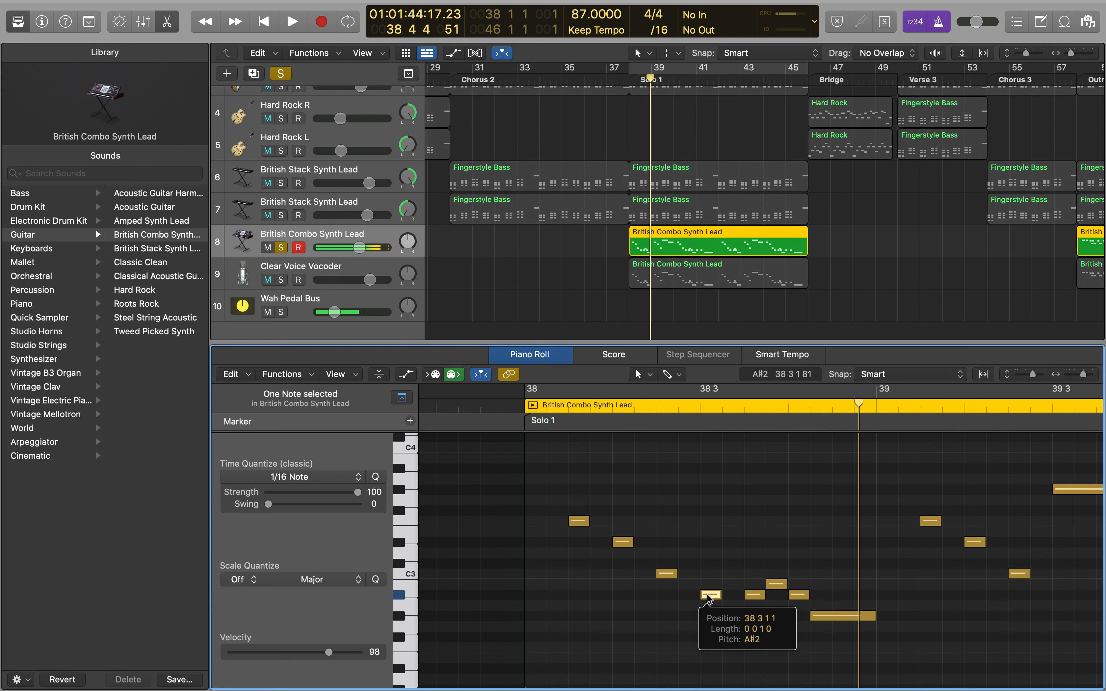
{"action": "left_click", "coordinate": [755, 595]}
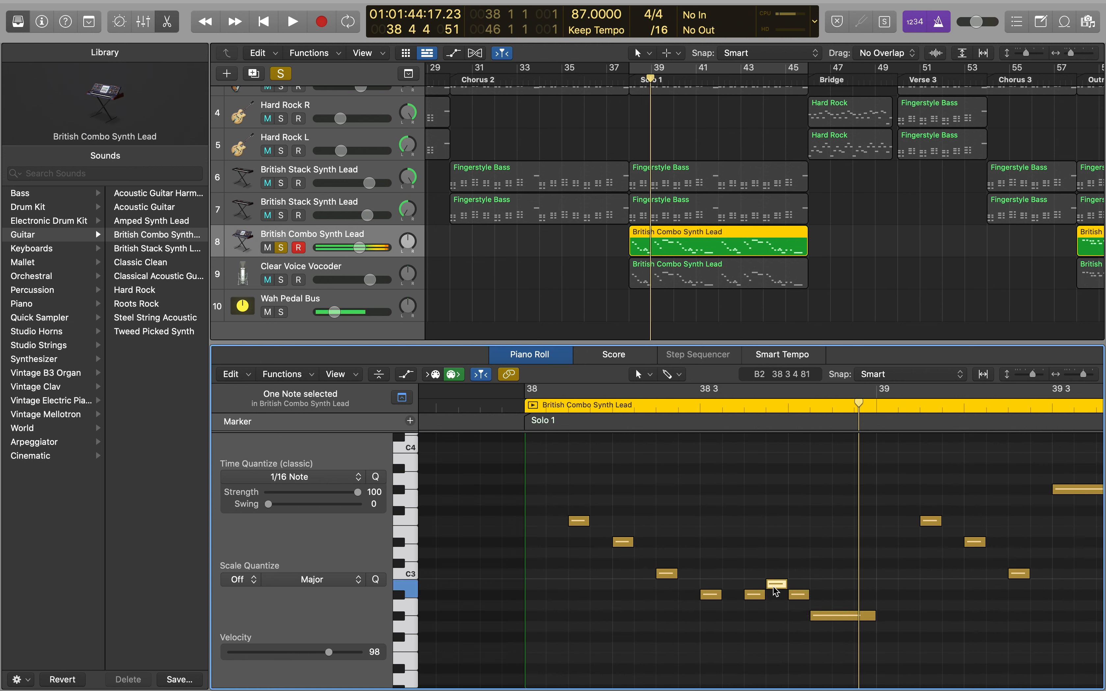
{"action": "left_click", "coordinate": [798, 596]}
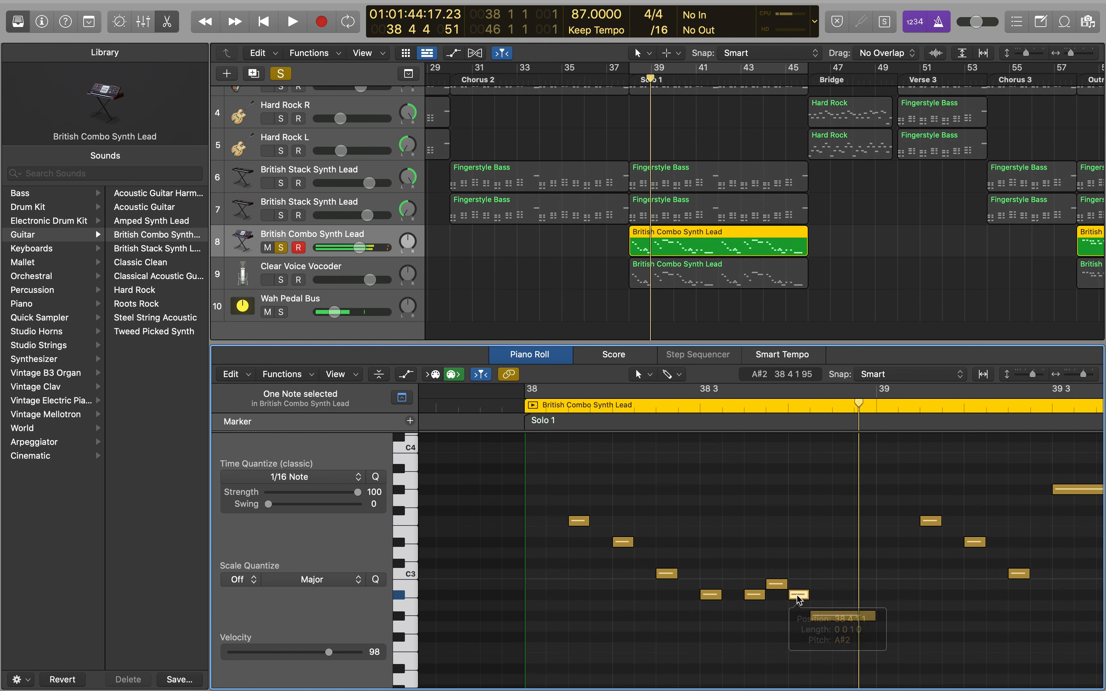
{"action": "left_click", "coordinate": [830, 617]}
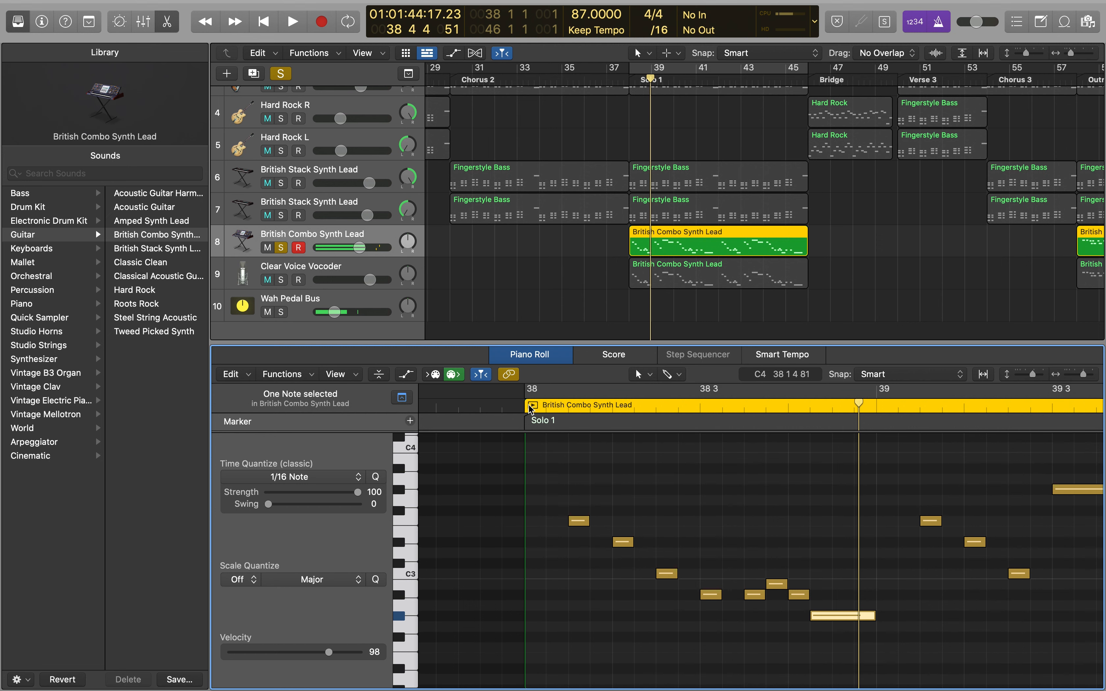
Play the solo's opening up to bar 39 and audition the bar 39 notes one after another
{"action": "key", "text": "space"}
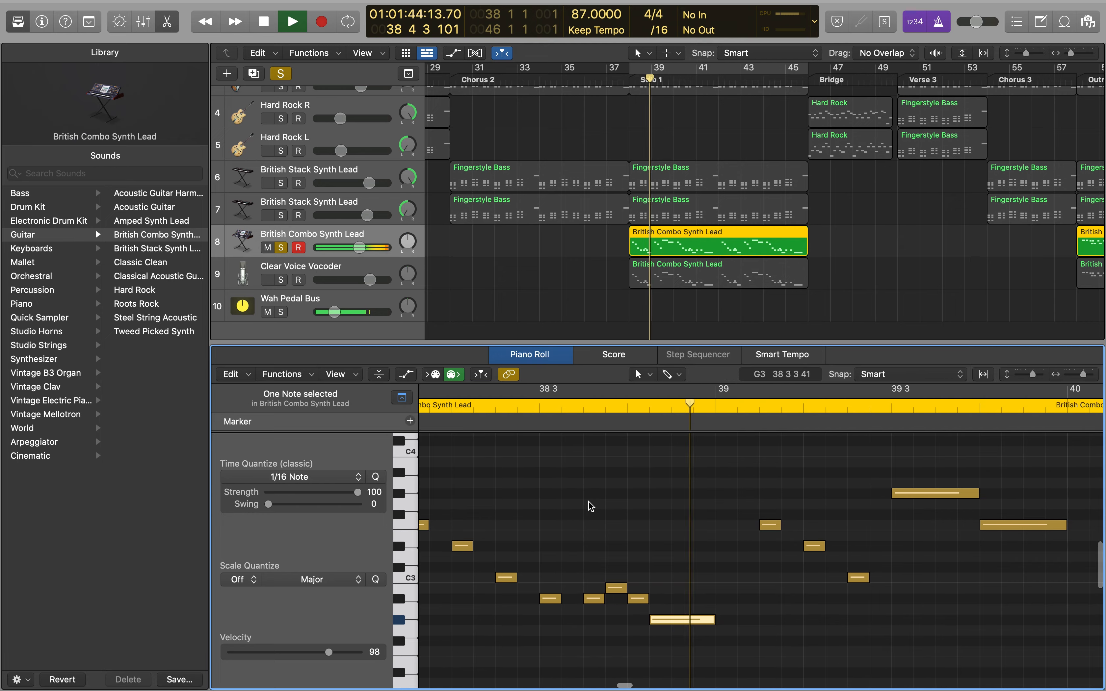
{"action": "key", "text": "space"}
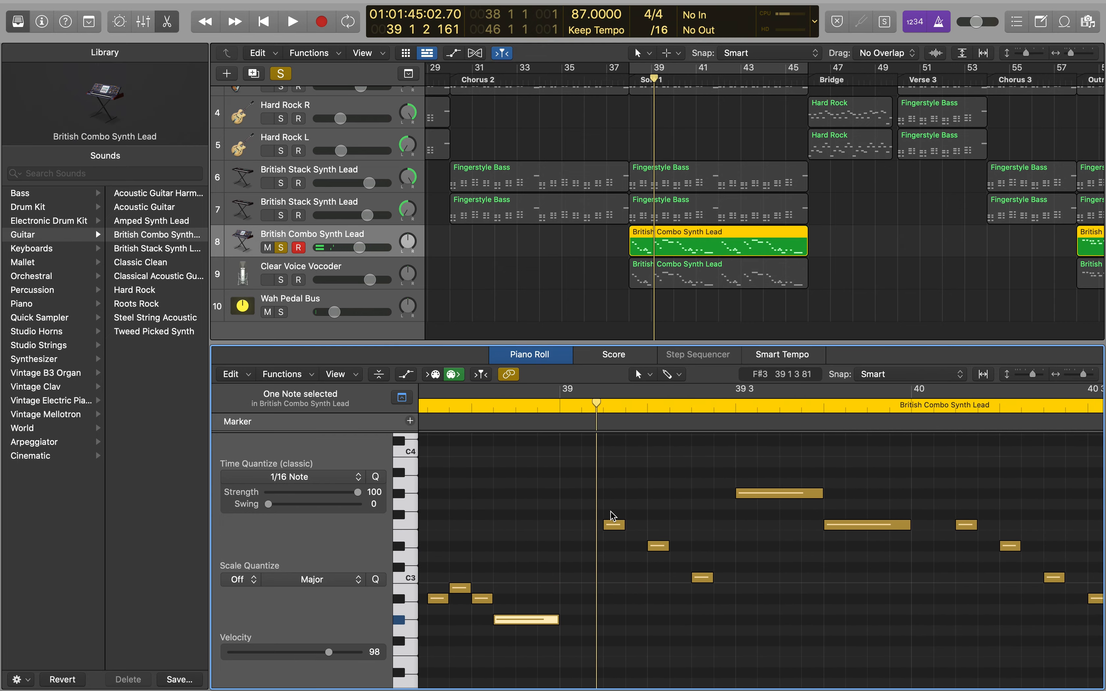
{"action": "left_click", "coordinate": [613, 519]}
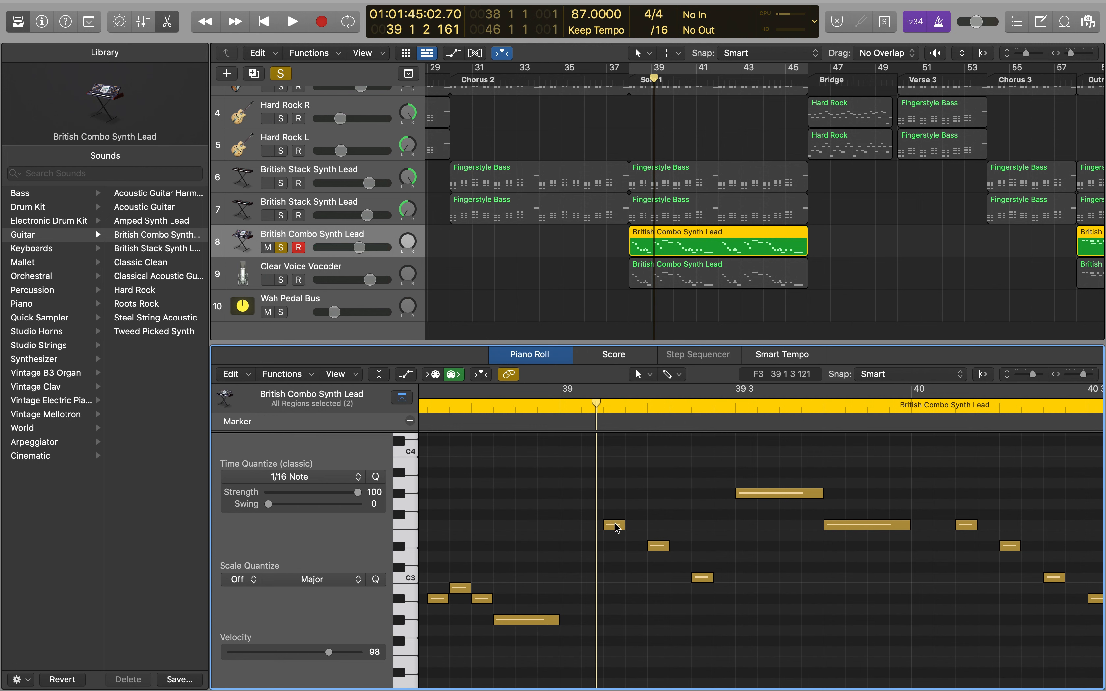
{"action": "left_click", "coordinate": [617, 525]}
{"action": "left_click", "coordinate": [659, 547]}
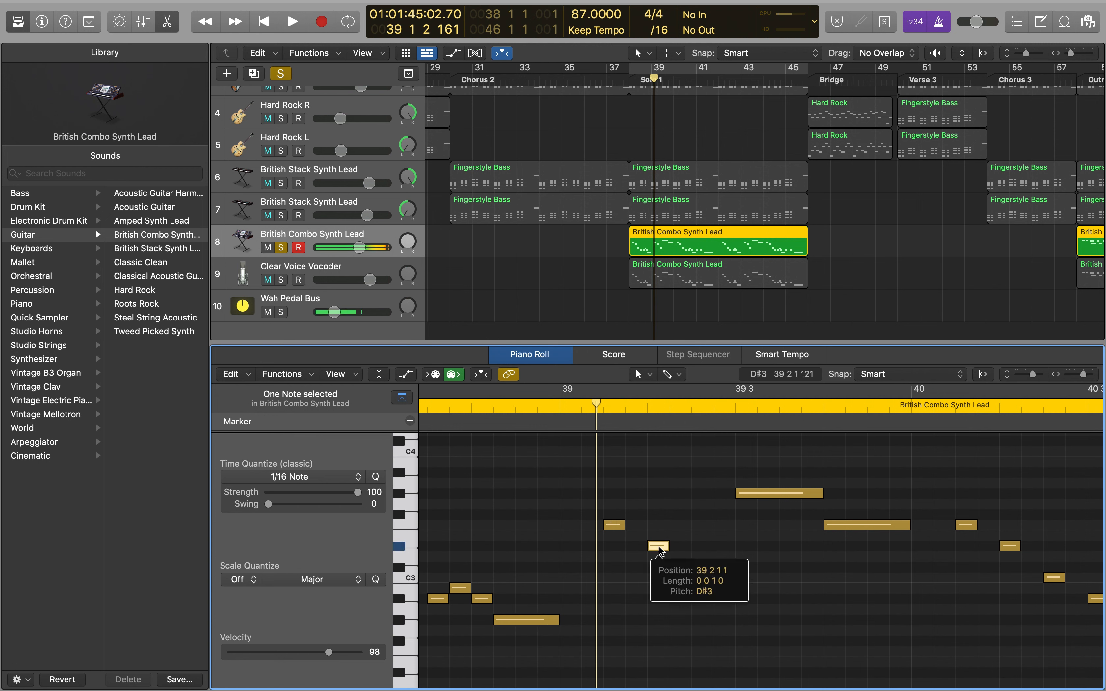
{"action": "left_click", "coordinate": [705, 580]}
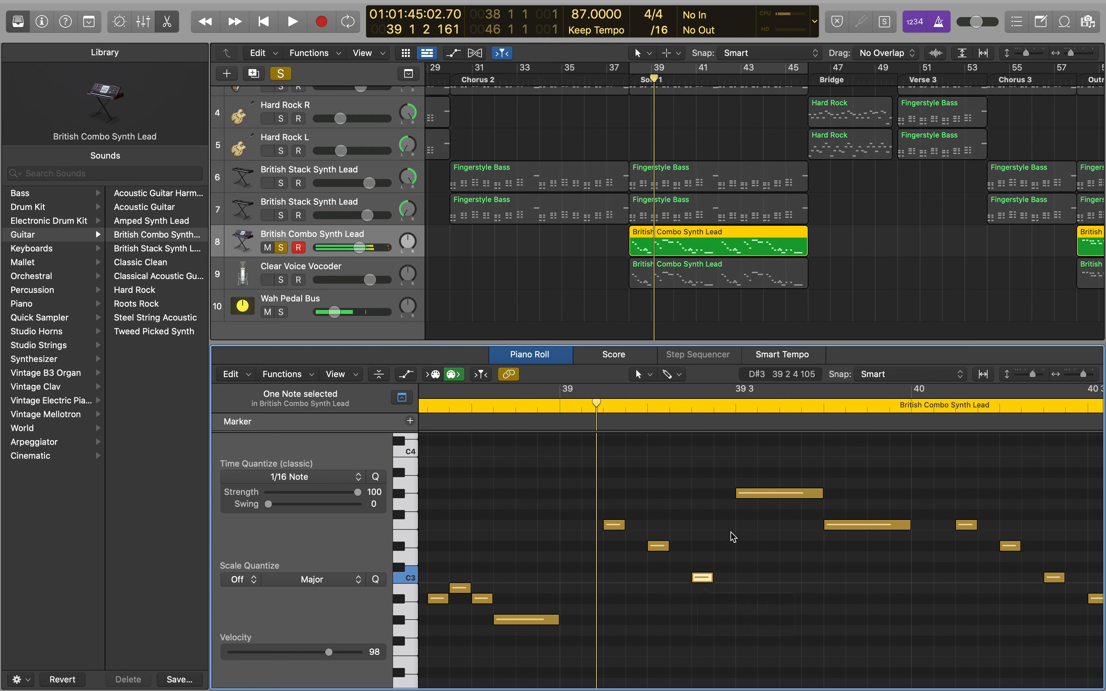
{"action": "left_click", "coordinate": [759, 496]}
{"action": "left_click", "coordinate": [848, 528]}
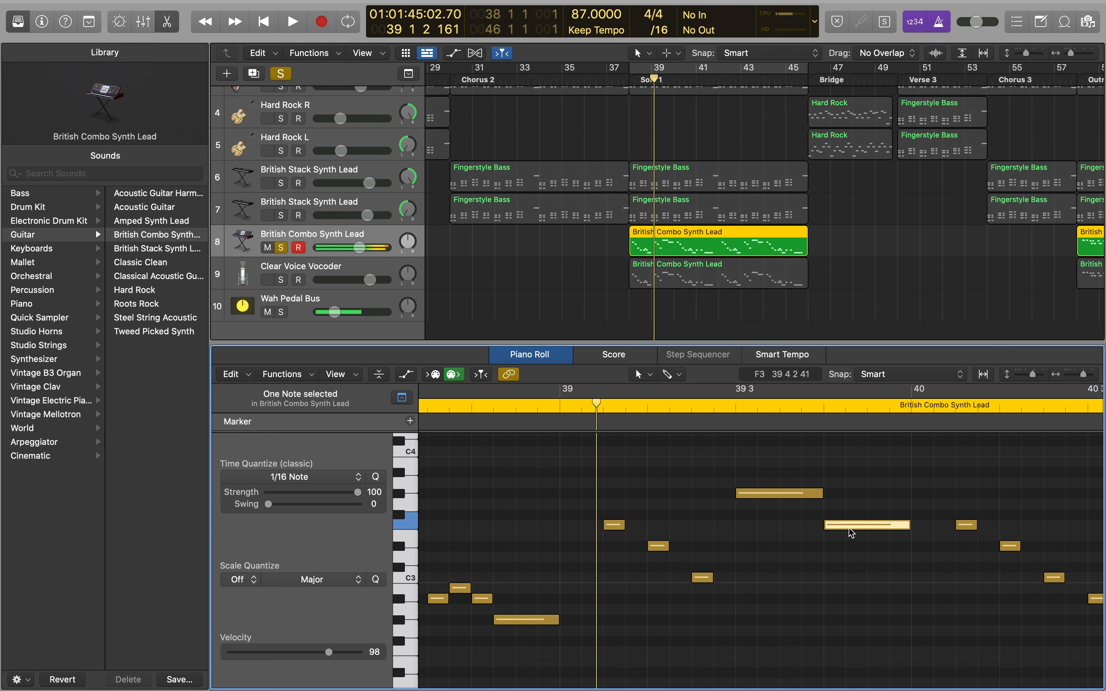
Select all eight notes of the solo's opening phrase in bar 38 to compare it with the phrase in bar 40
{"action": "scroll", "coordinate": [850, 532], "scroll_direction": "right", "scroll_amount": 5}
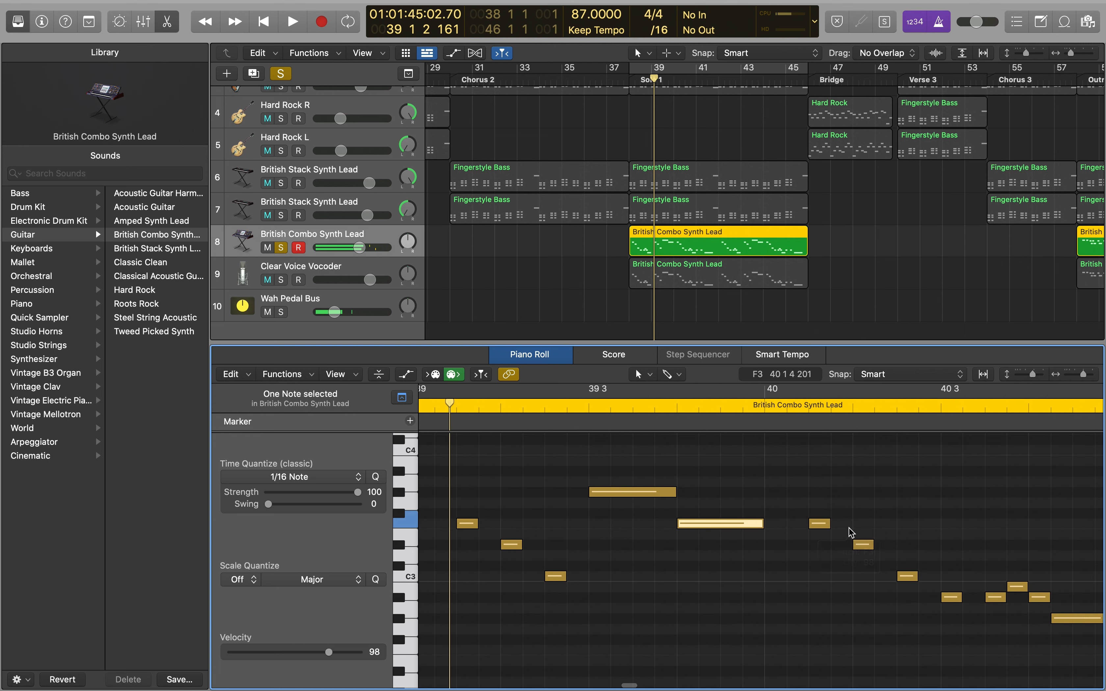
{"action": "scroll", "coordinate": [850, 532], "scroll_direction": "left", "scroll_amount": 15}
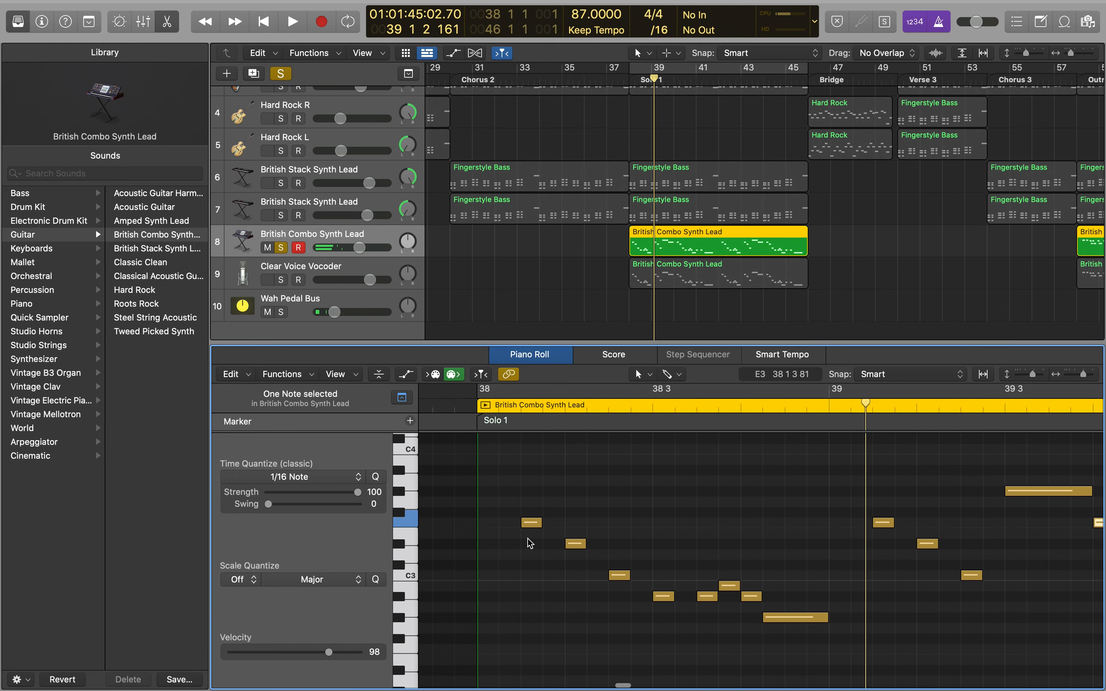
{"action": "left_click_drag", "start_coordinate": [523, 503], "coordinate": [862, 641]}
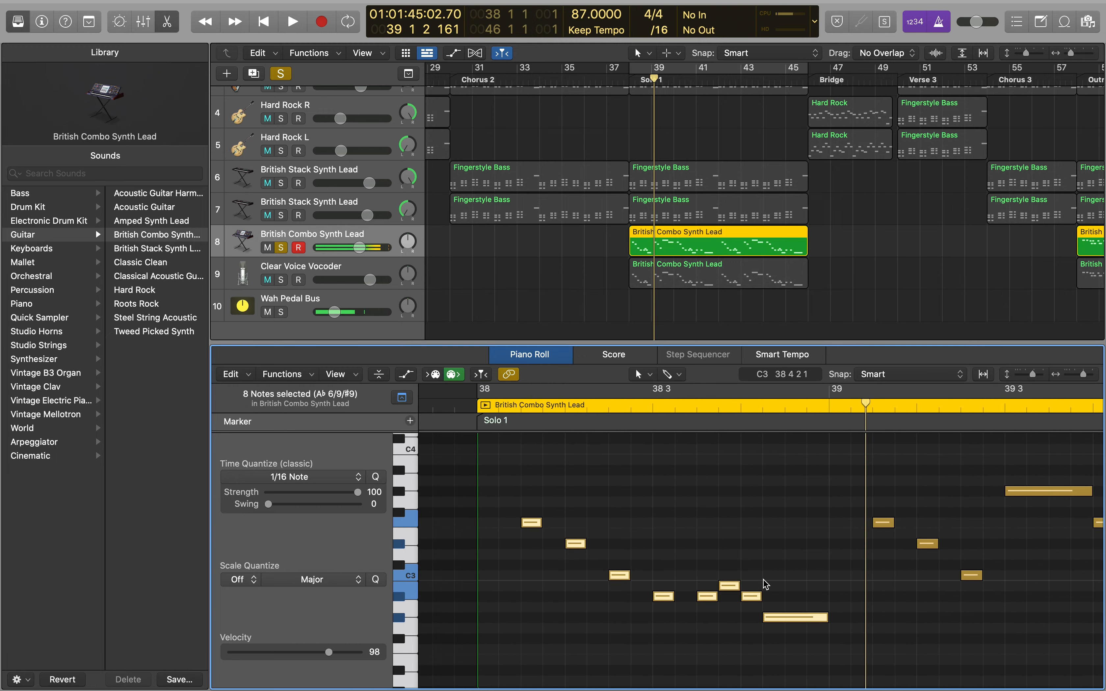
Play the British Combo Synth Lead solo from the start of bar 40 up to the end of that bar
{"action": "scroll", "coordinate": [764, 586], "scroll_direction": "right", "scroll_amount": 15}
{"action": "scroll", "coordinate": [766, 586], "scroll_direction": "right", "scroll_amount": 3}
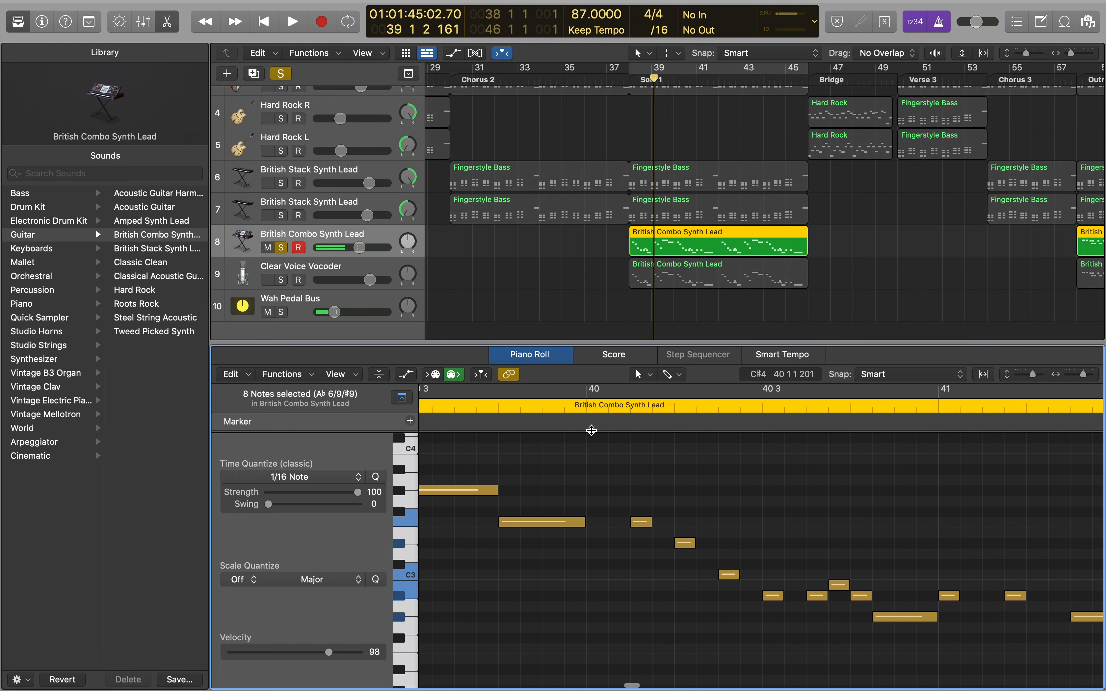
{"action": "left_click", "coordinate": [587, 410]}
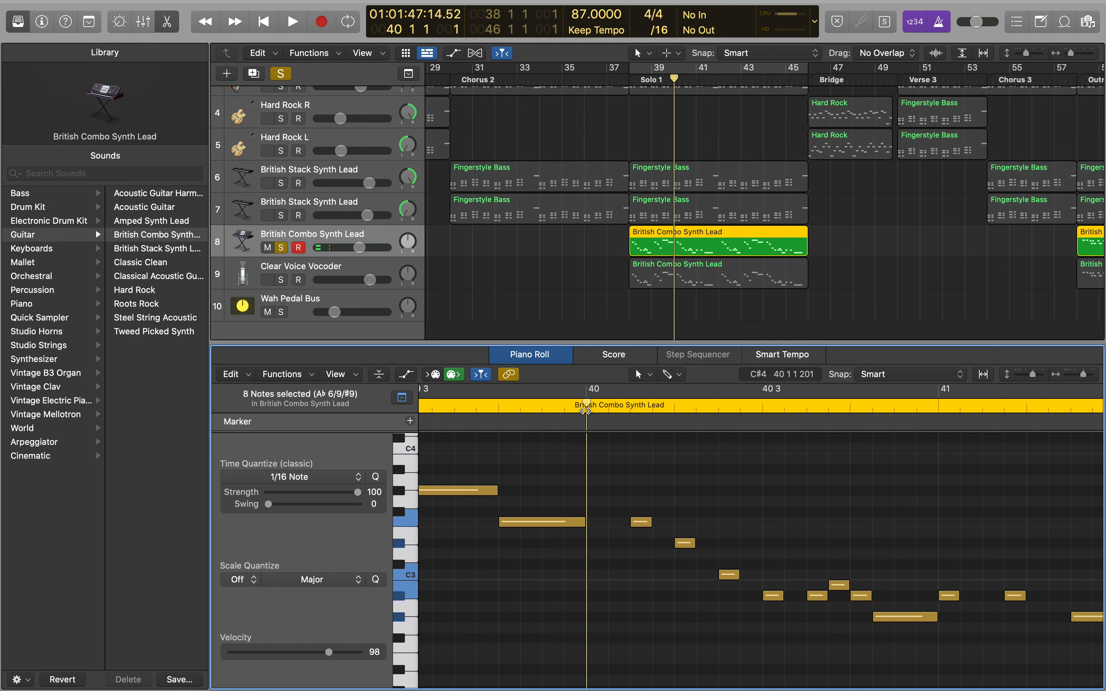
{"action": "key", "text": "space"}
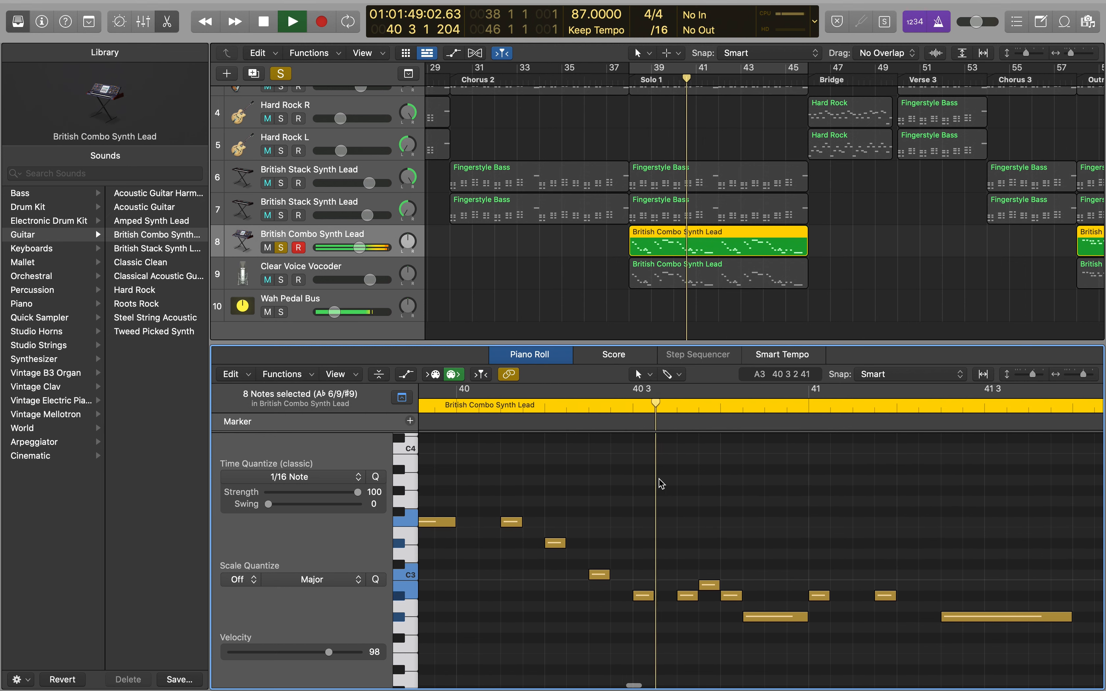
{"action": "key", "text": "space"}
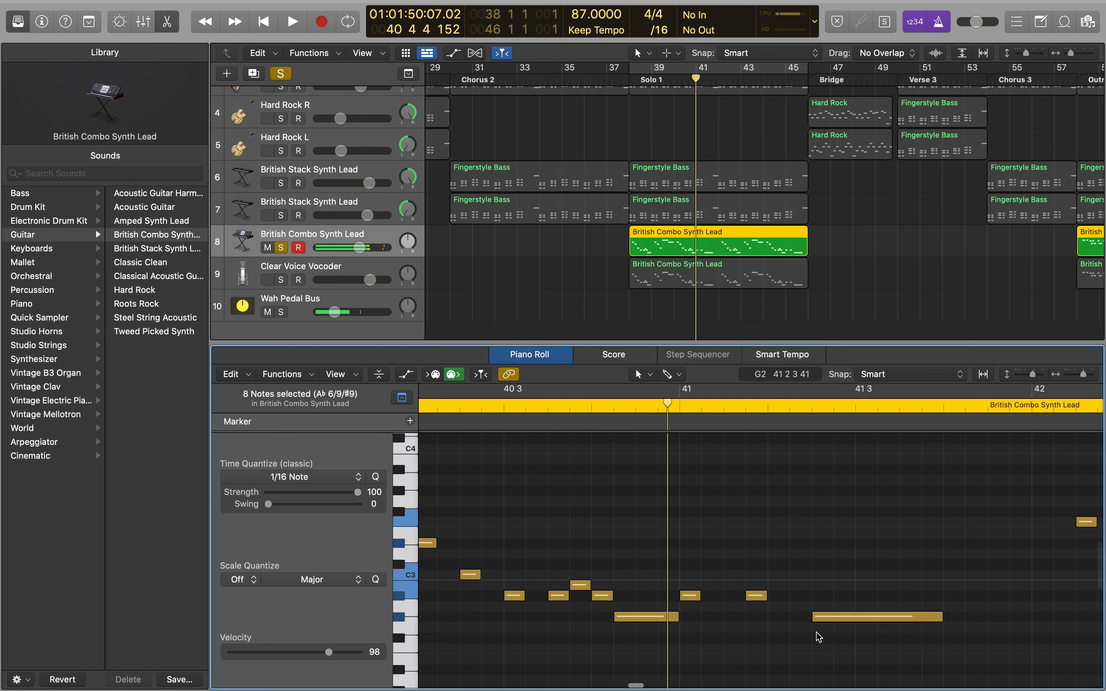
Audition the three closing notes of the phrase in bar 41 one by one
{"action": "scroll", "coordinate": [816, 632], "scroll_direction": "right", "scroll_amount": 2}
{"action": "left_click", "coordinate": [652, 597]}
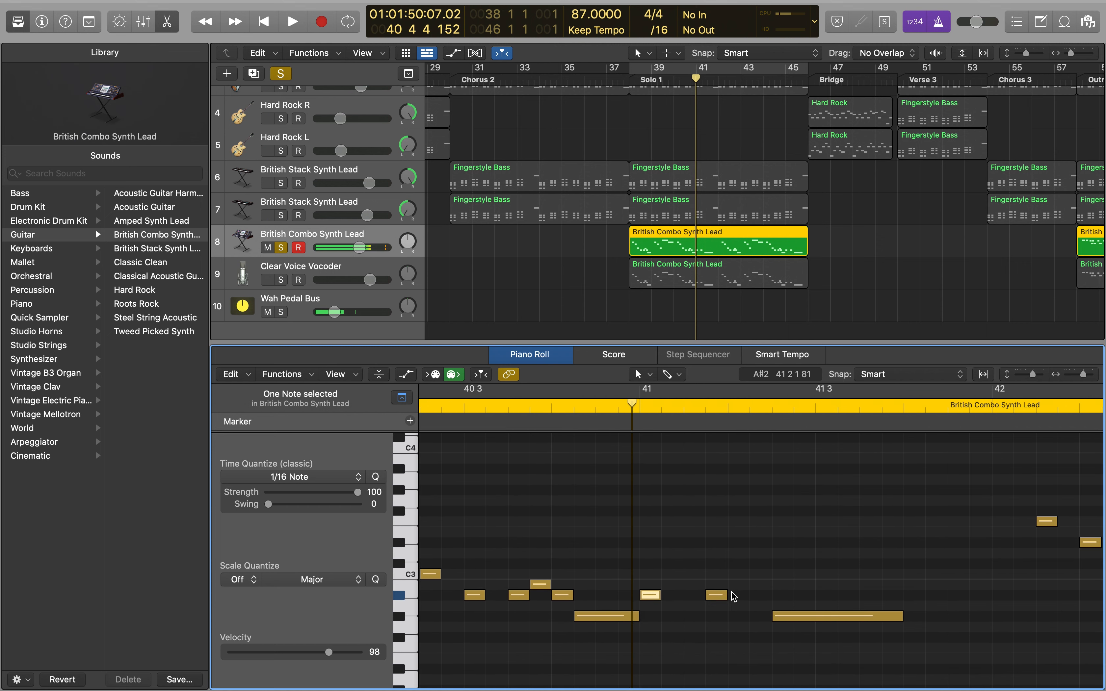
{"action": "left_click", "coordinate": [718, 597]}
{"action": "left_click", "coordinate": [782, 616]}
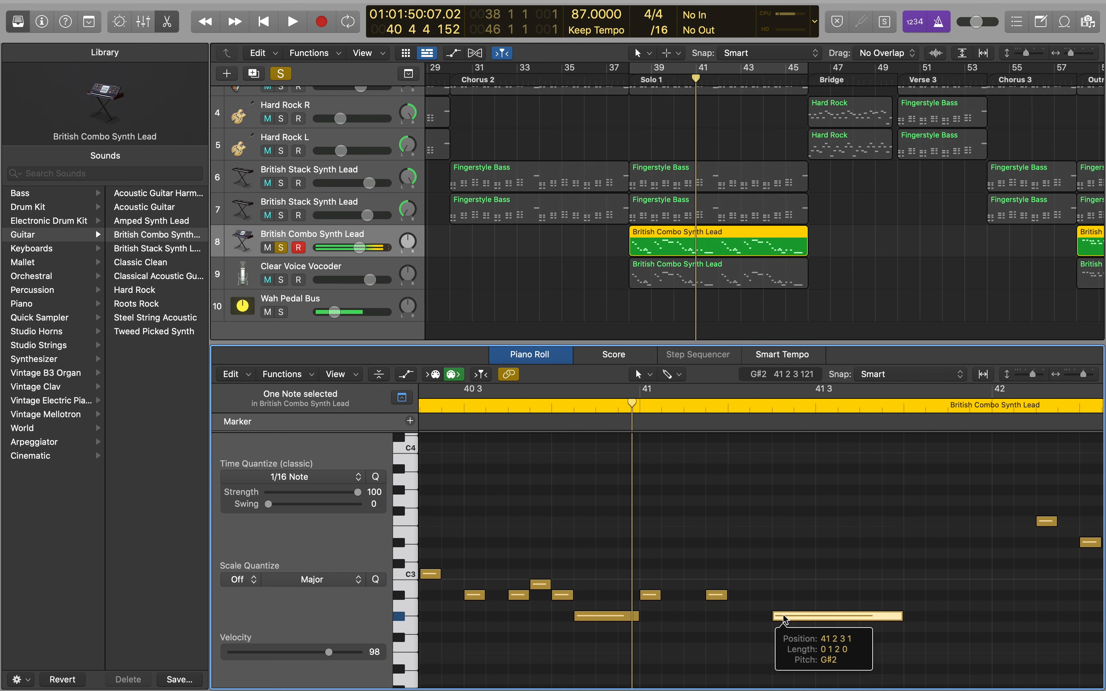
Play Solo 1 from bar 38 through bar 41 and select the notes of those four bars to mark its first half
{"action": "key", "text": "super+Left"}
{"action": "key", "text": "super+Left"}
{"action": "key", "text": "super+Left"}
{"action": "scroll", "coordinate": [696, 566], "scroll_direction": "left", "scroll_amount": 6}
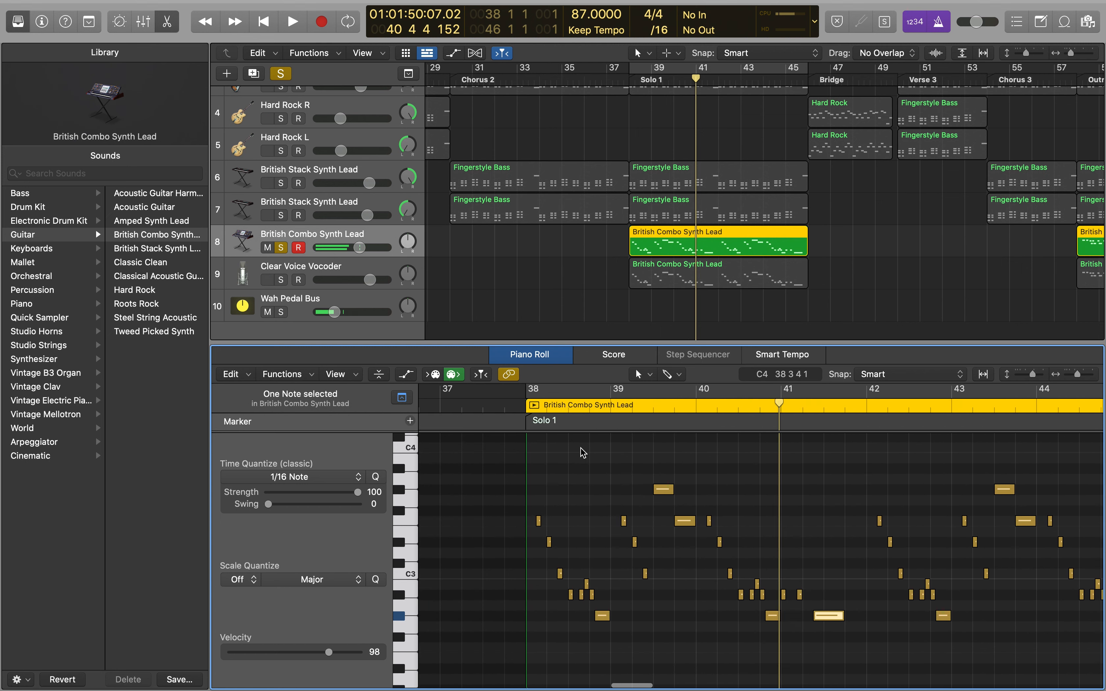
{"action": "left_click", "coordinate": [526, 411]}
{"action": "key", "text": "space"}
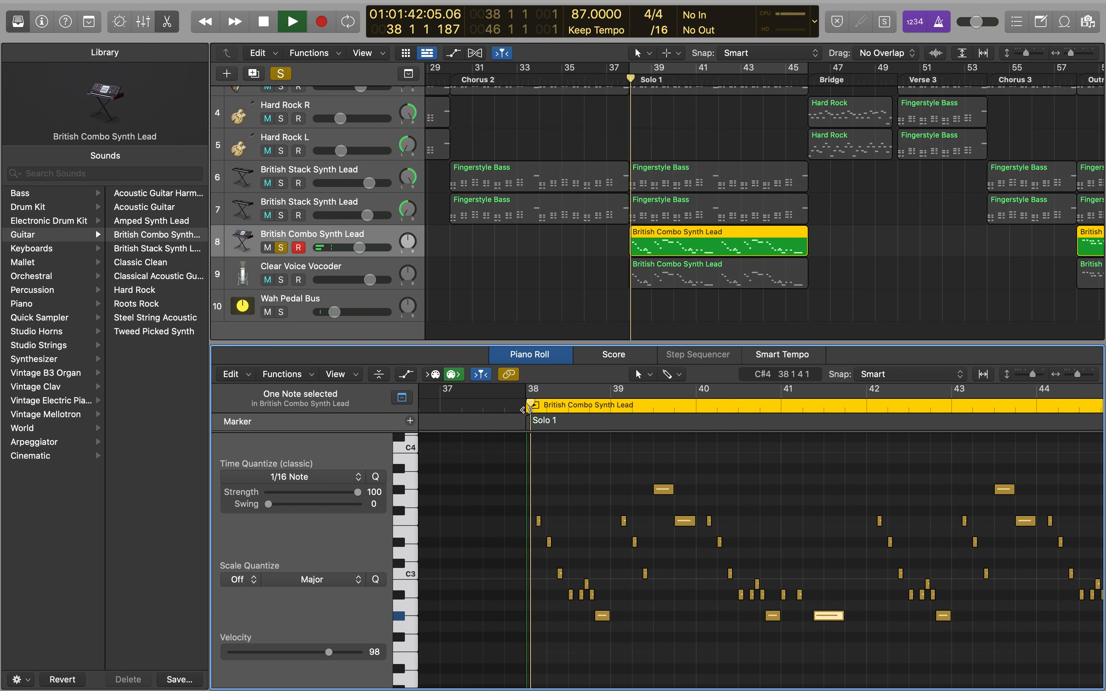
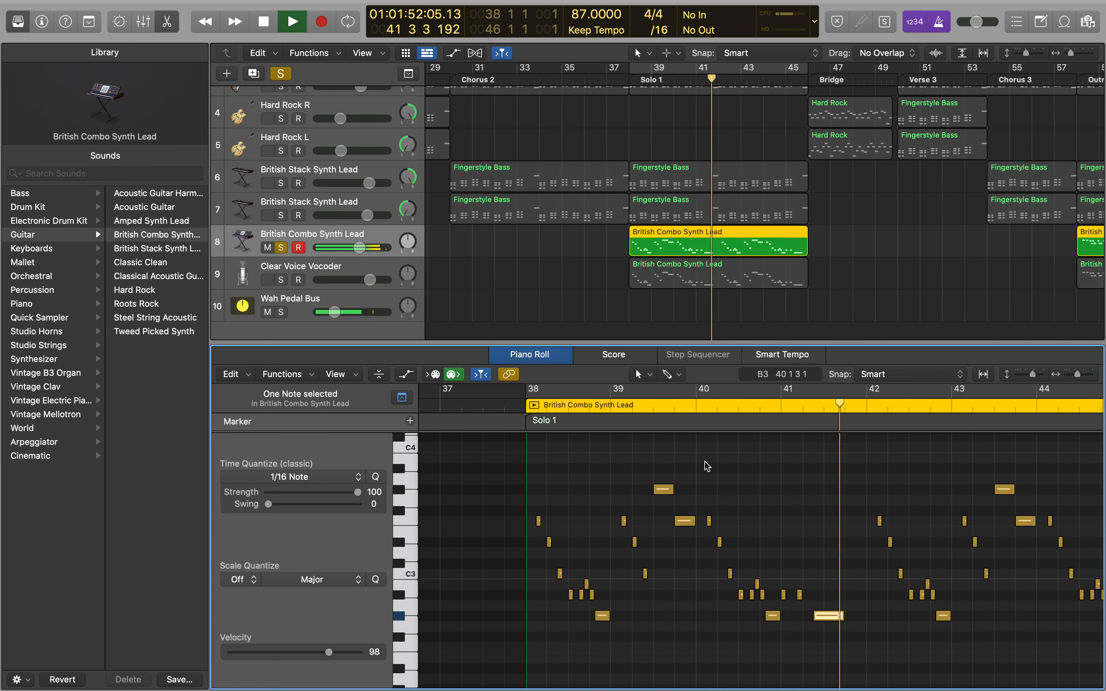
{"action": "key", "text": "space"}
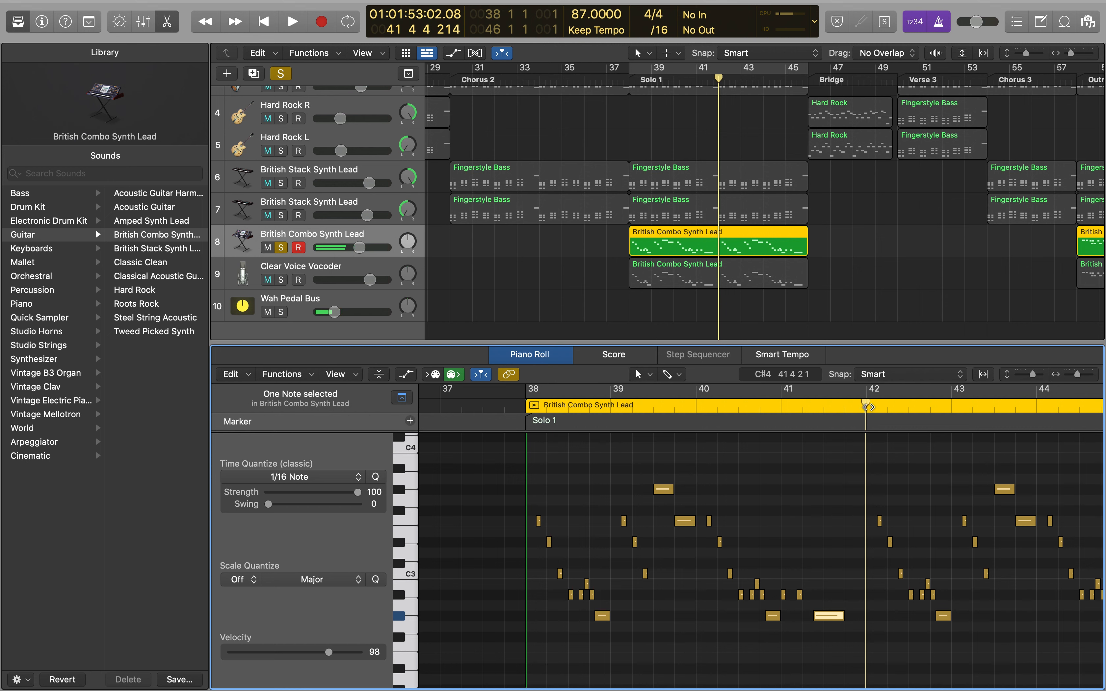
{"action": "left_click_drag", "start_coordinate": [829, 635], "coordinate": [522, 466]}
{"action": "left_click", "coordinate": [863, 528]}
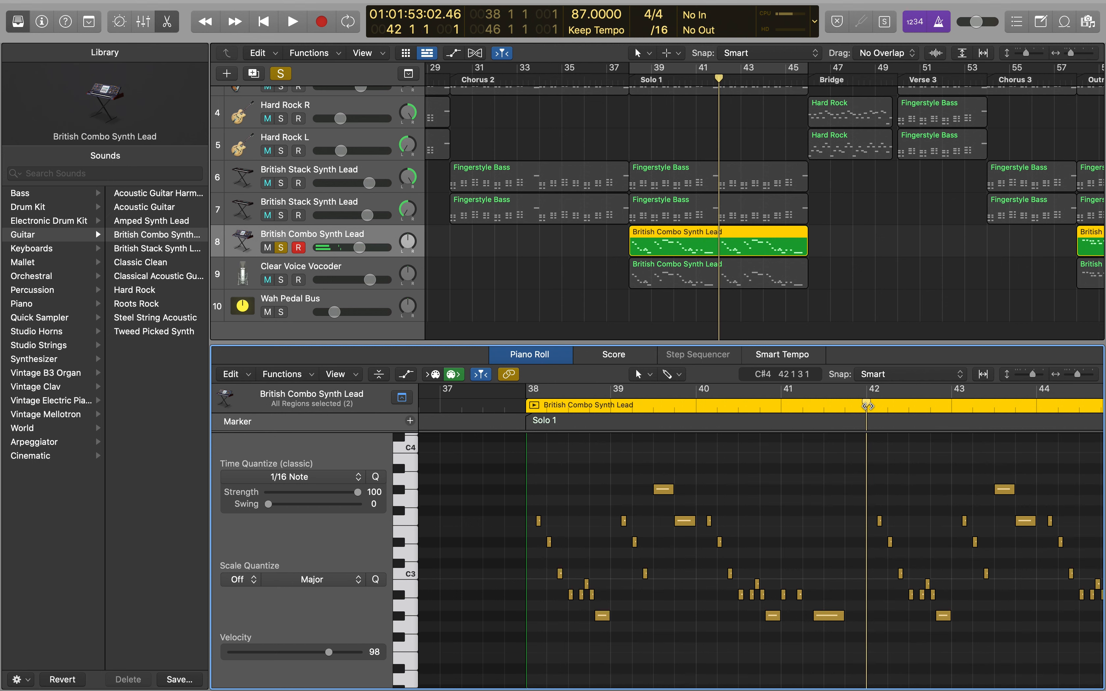
Play the soloed British Combo Synth Lead from the start of the Outro Solo at bar 58 and follow its notes
{"action": "scroll", "coordinate": [920, 512], "scroll_direction": "right", "scroll_amount": 3}
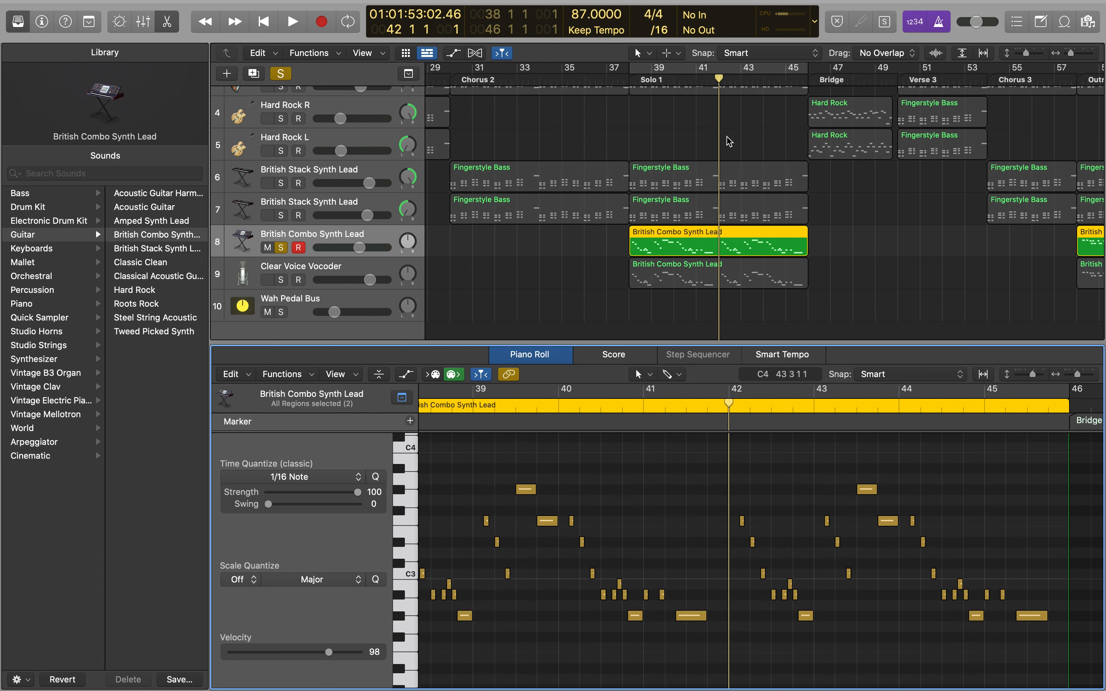
{"action": "scroll", "coordinate": [822, 251], "scroll_direction": "right", "scroll_amount": 4}
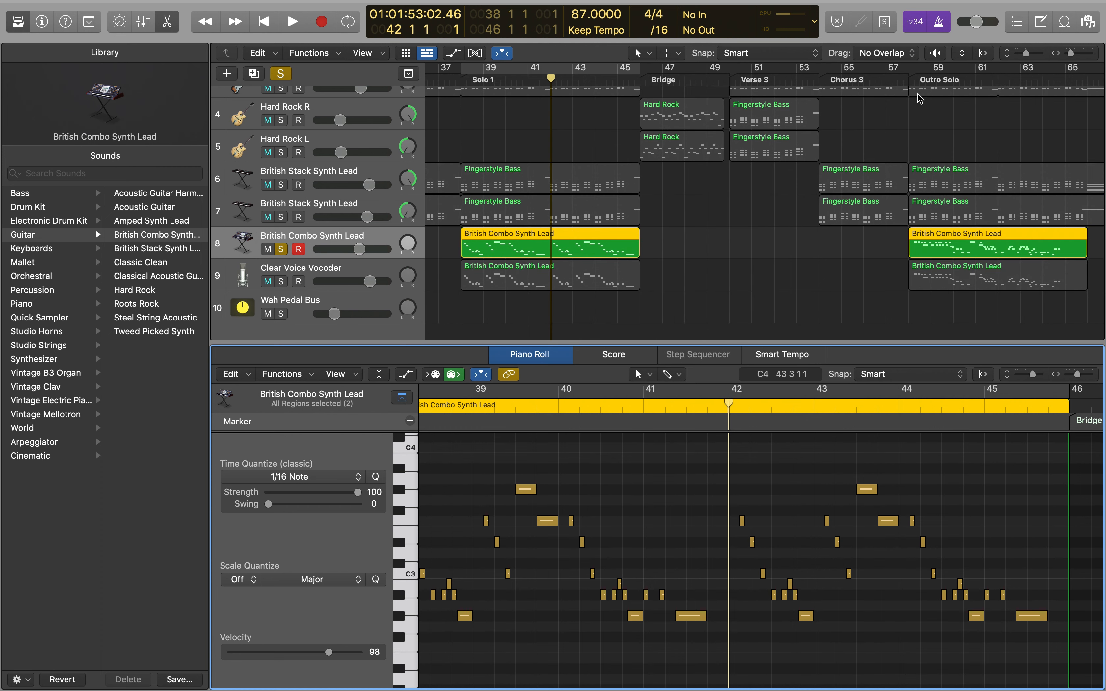
{"action": "left_click", "coordinate": [907, 79]}
{"action": "scroll", "coordinate": [932, 302], "scroll_direction": "right", "scroll_amount": 8}
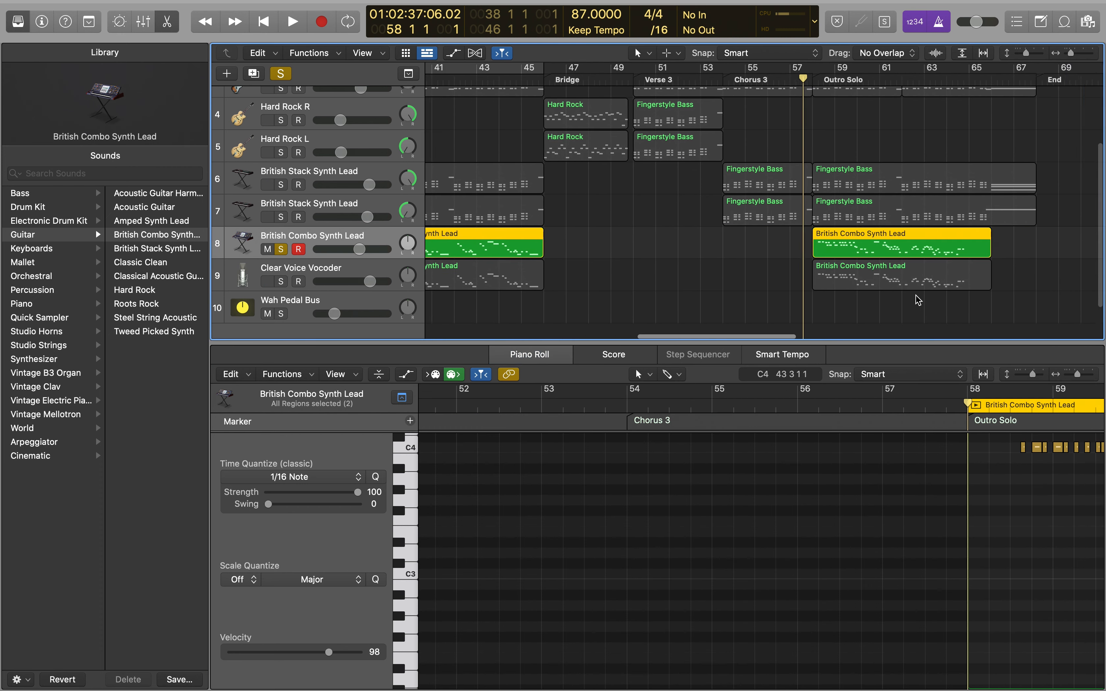
{"action": "scroll", "coordinate": [857, 467], "scroll_direction": "right", "scroll_amount": 8}
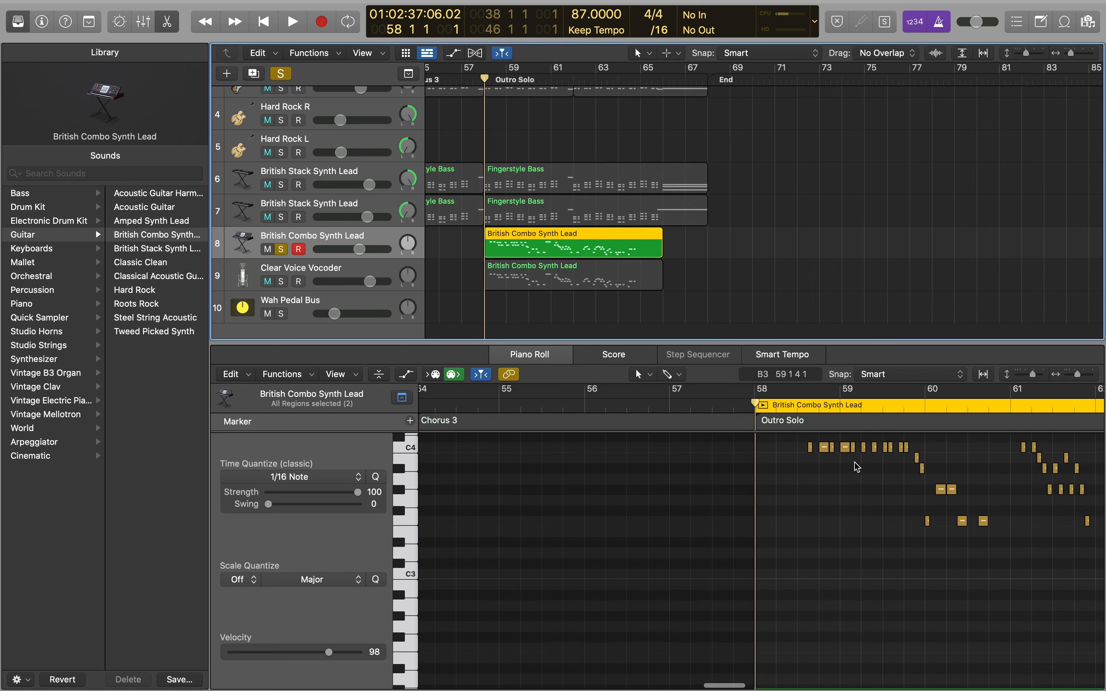
{"action": "scroll", "coordinate": [857, 467], "scroll_direction": "up", "scroll_amount": 3}
{"action": "scroll", "coordinate": [857, 467], "scroll_direction": "left", "scroll_amount": 4}
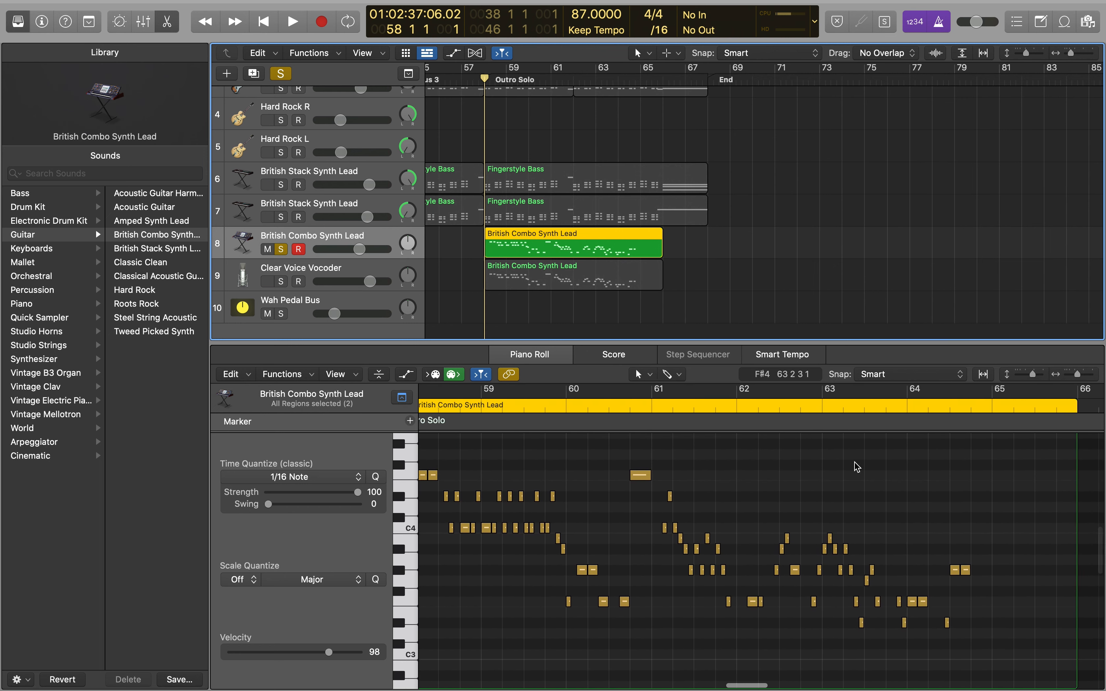
{"action": "scroll", "coordinate": [857, 467], "scroll_direction": "up", "scroll_amount": 3}
{"action": "scroll", "coordinate": [857, 467], "scroll_direction": "up", "scroll_amount": 3}
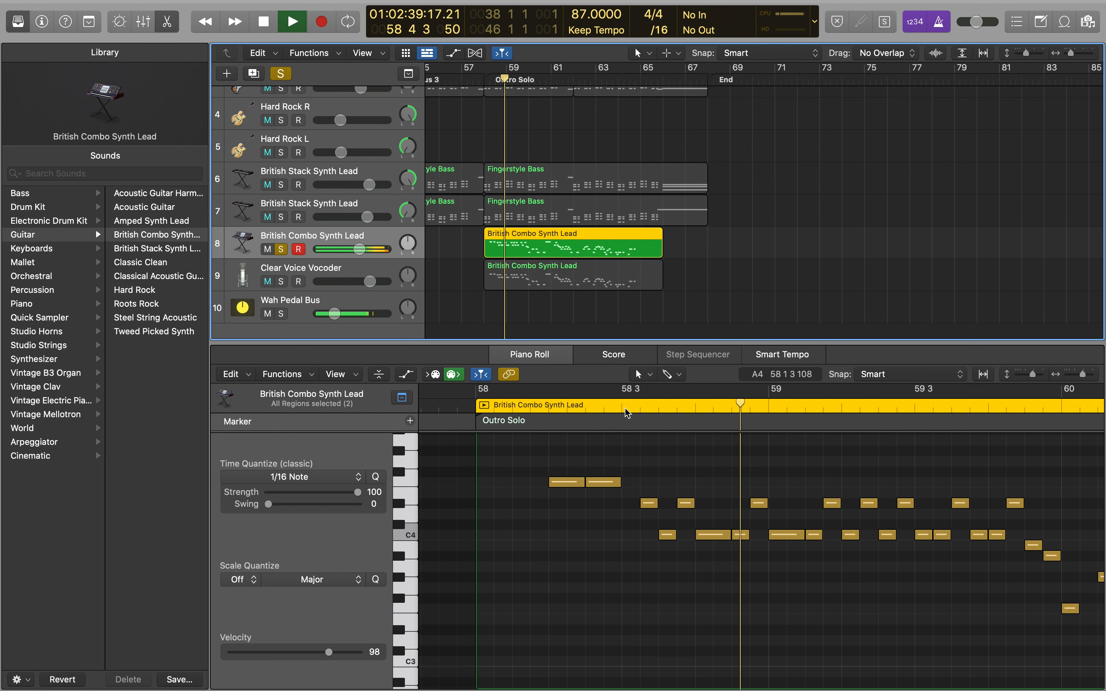
{"action": "scroll", "coordinate": [692, 551], "scroll_direction": "right", "scroll_amount": 3}
{"action": "scroll", "coordinate": [692, 551], "scroll_direction": "down", "scroll_amount": 3}
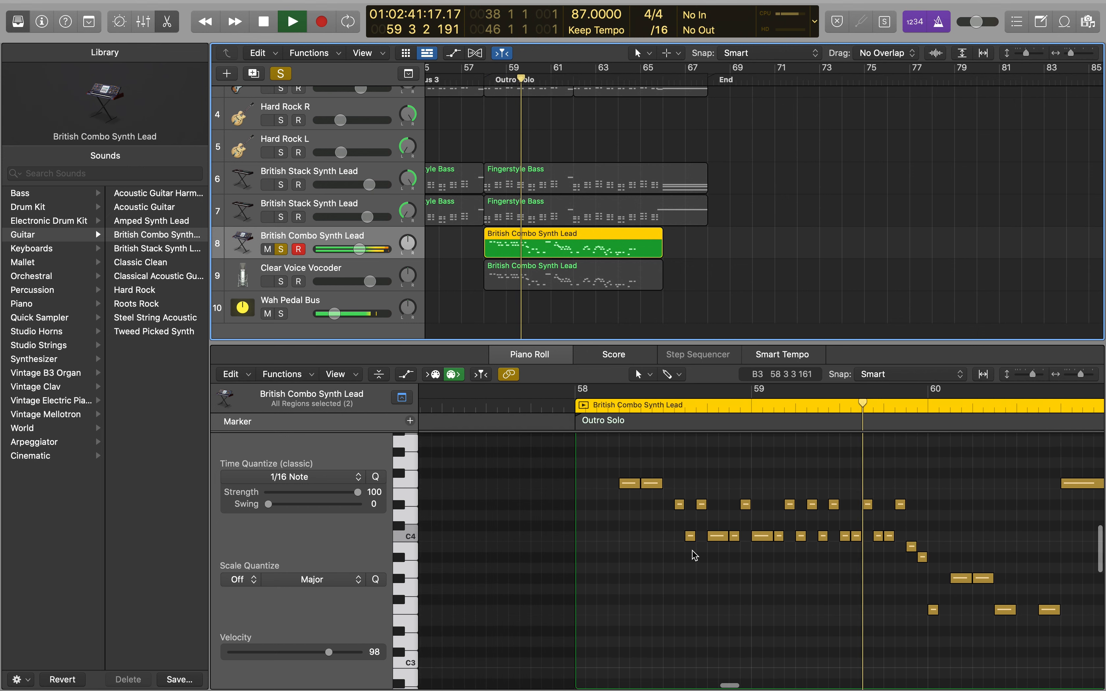
Unsolo the British Combo Synth Lead and lower the Clear Voice Vocoder's volume to about the same fader level while the Outro Solo plays
{"action": "left_click", "coordinate": [281, 249]}
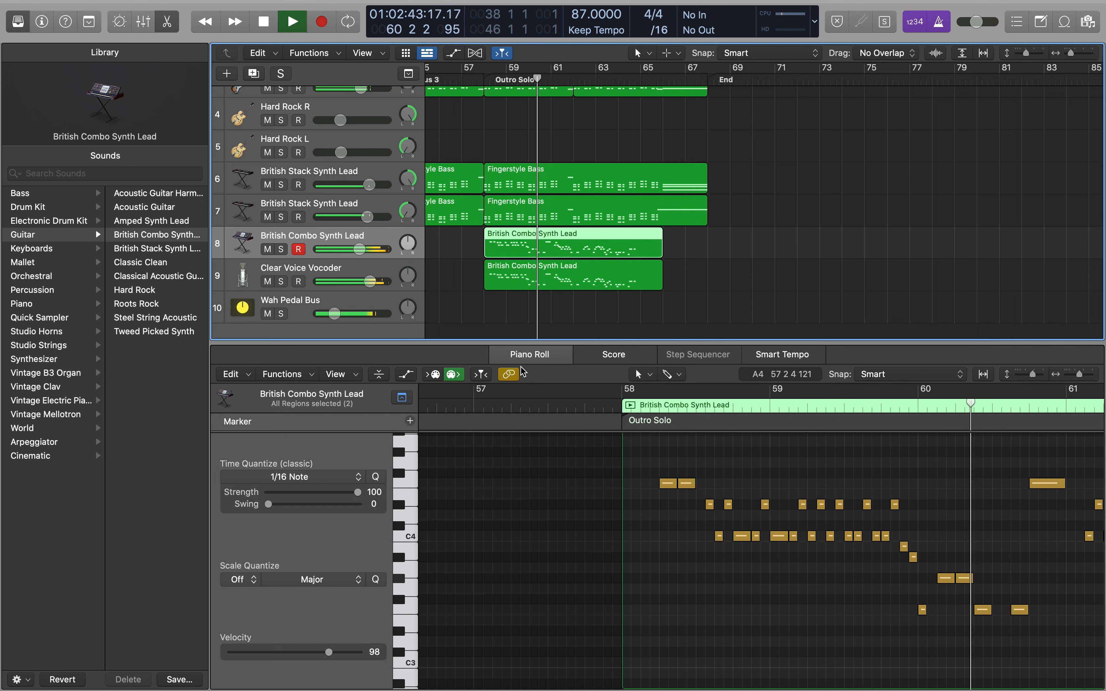
{"action": "scroll", "coordinate": [687, 480], "scroll_direction": "down", "scroll_amount": 2}
{"action": "scroll", "coordinate": [686, 482], "scroll_direction": "down", "scroll_amount": 1}
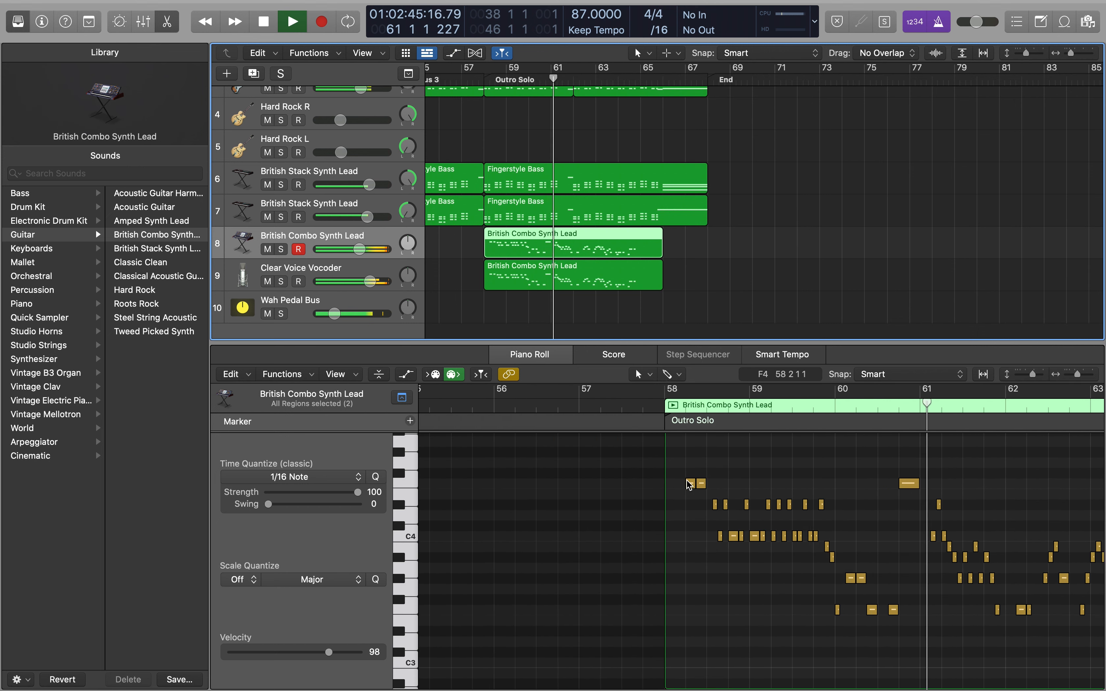
{"action": "scroll", "coordinate": [687, 482], "scroll_direction": "right", "scroll_amount": 5}
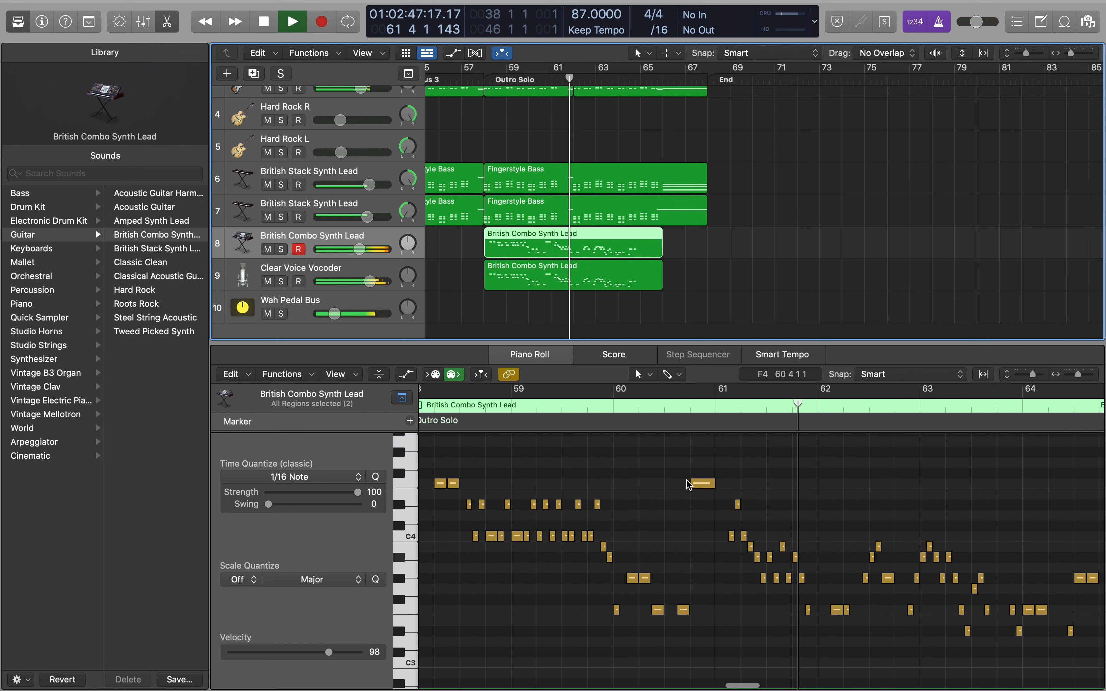
{"action": "scroll", "coordinate": [687, 482], "scroll_direction": "down", "scroll_amount": 3}
{"action": "scroll", "coordinate": [687, 482], "scroll_direction": "right", "scroll_amount": 3}
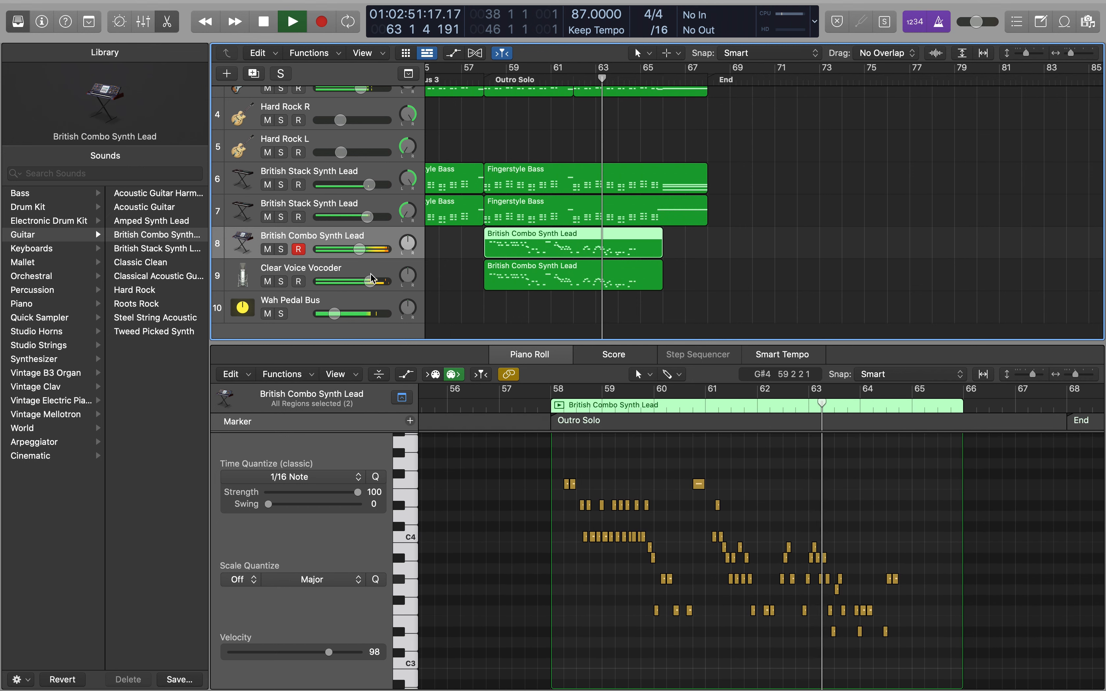
{"action": "left_click_drag", "start_coordinate": [366, 276], "coordinate": [356, 250]}
{"action": "key", "text": "space"}
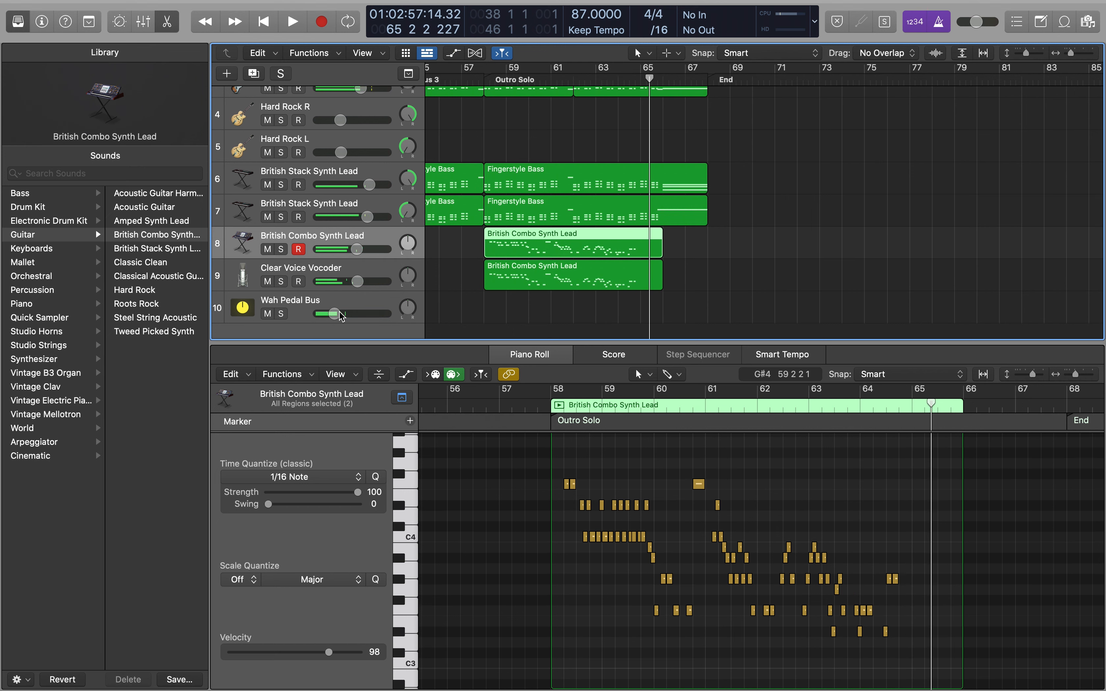
Play the first beat of the Outro Solo from bar 58, stopping at the lead's first note
{"action": "scroll", "coordinate": [556, 437], "scroll_direction": "up", "scroll_amount": 10}
{"action": "left_click", "coordinate": [487, 404]}
{"action": "key", "text": "space"}
{"action": "key", "text": "space"}
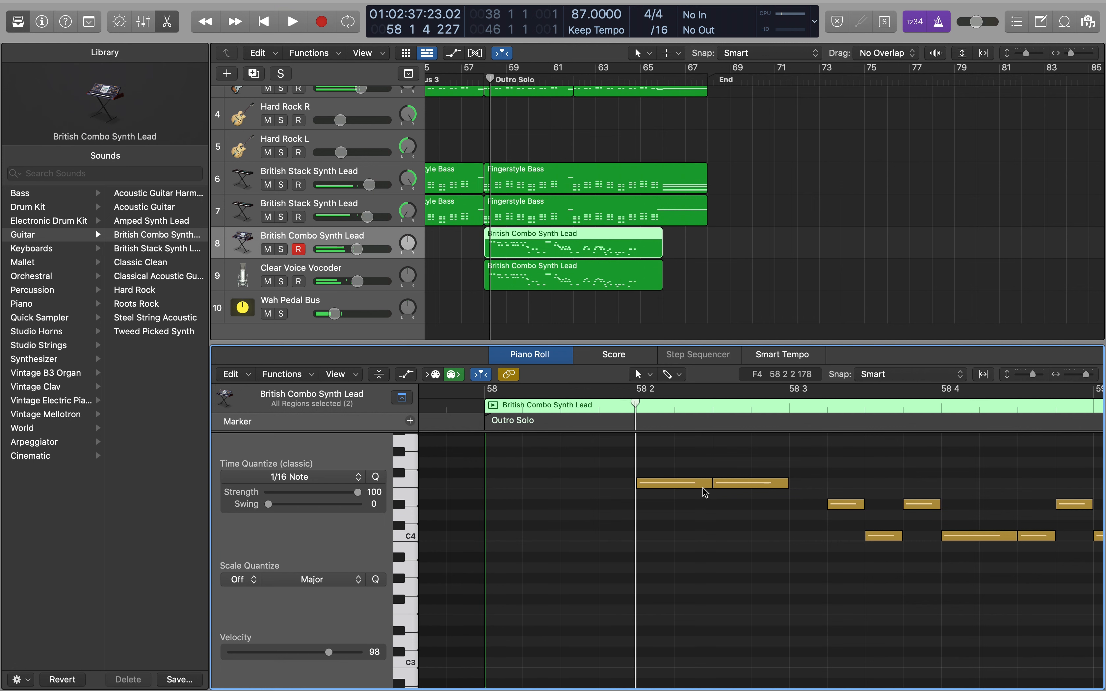
Audition the Outro Solo's lead notes in bar 58 one after another, from the two long F4 notes to the last D#4
{"action": "left_click", "coordinate": [689, 482]}
{"action": "left_click", "coordinate": [738, 482]}
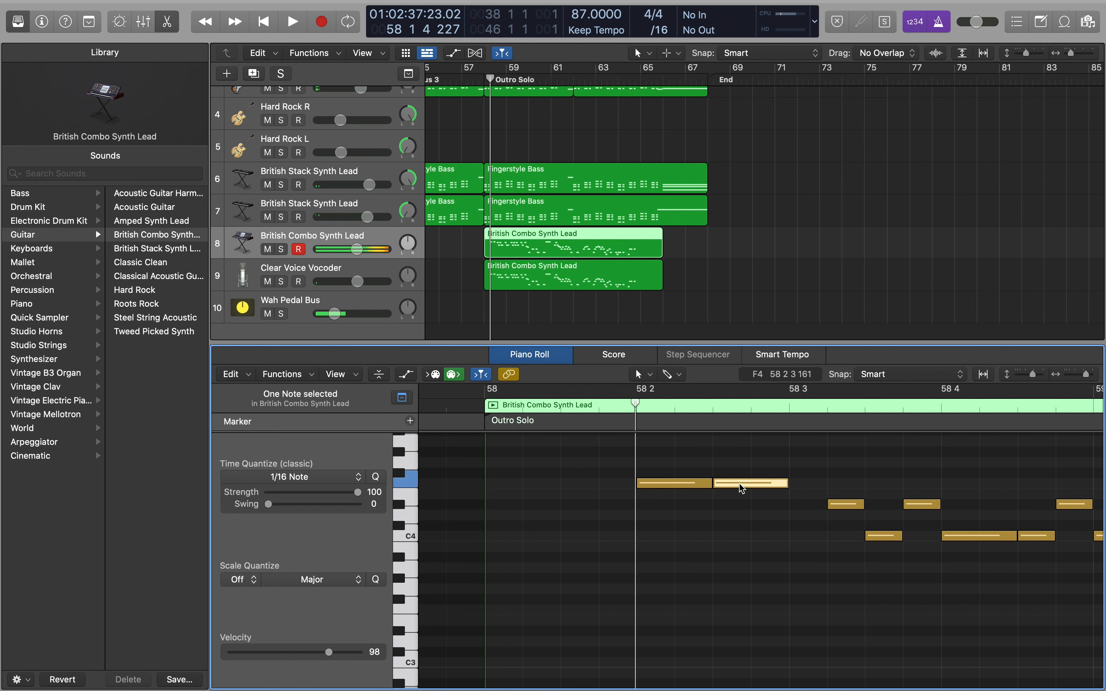
{"action": "left_click", "coordinate": [842, 505]}
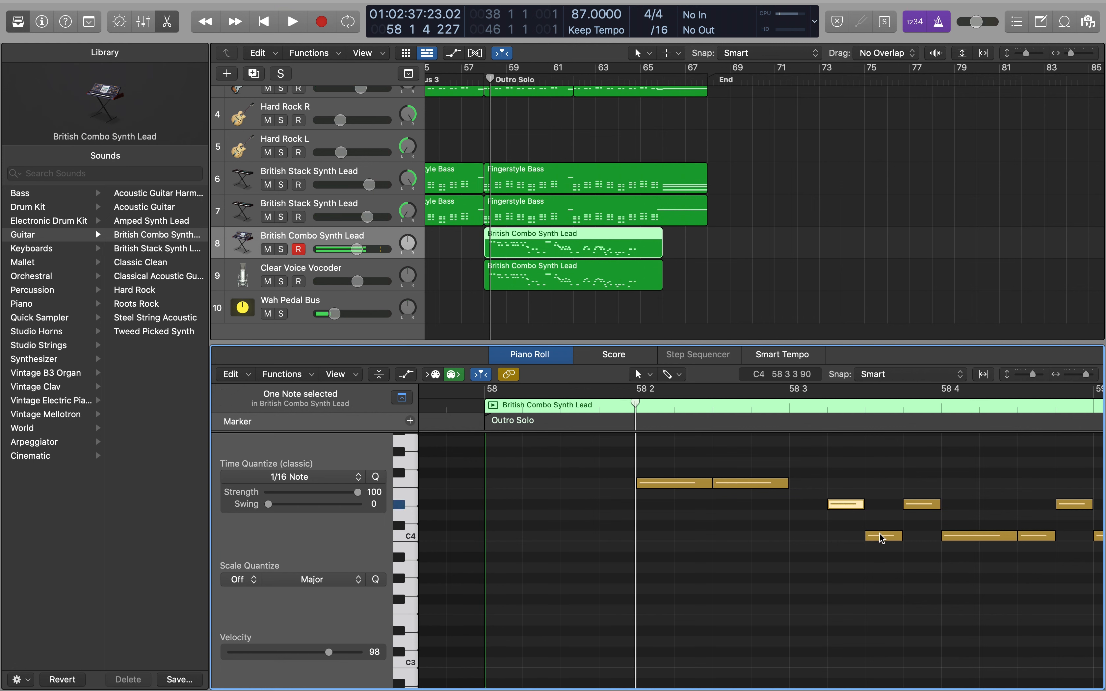
{"action": "left_click", "coordinate": [881, 538]}
{"action": "left_click", "coordinate": [915, 504]}
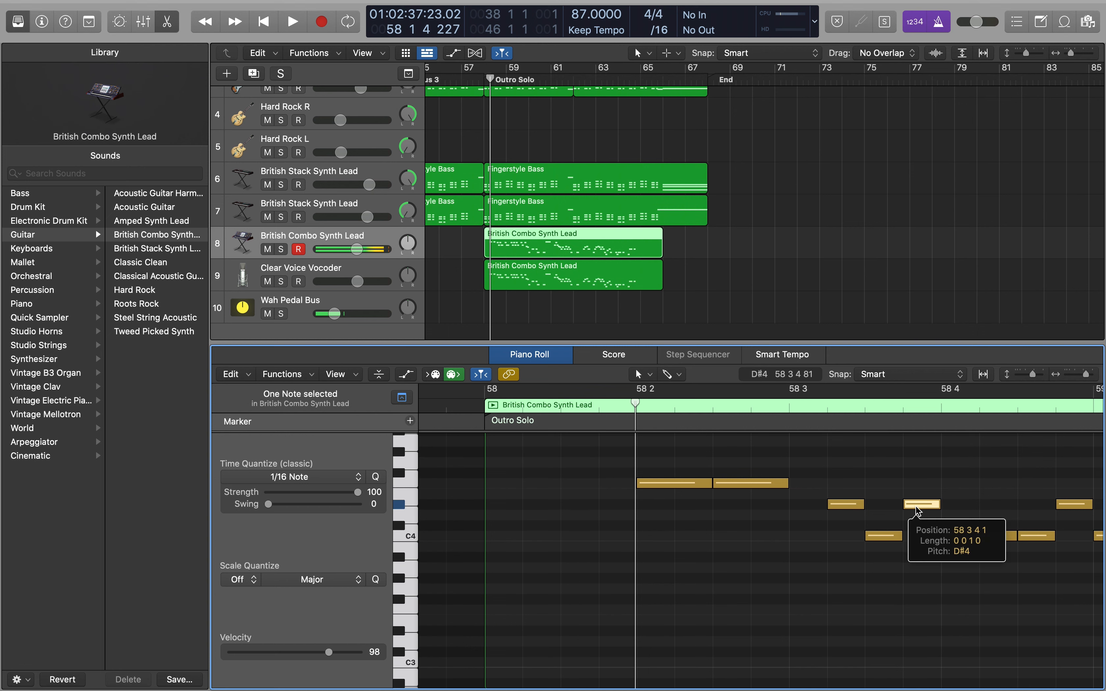
{"action": "scroll", "coordinate": [915, 510], "scroll_direction": "right", "scroll_amount": 5}
{"action": "left_click", "coordinate": [762, 539]}
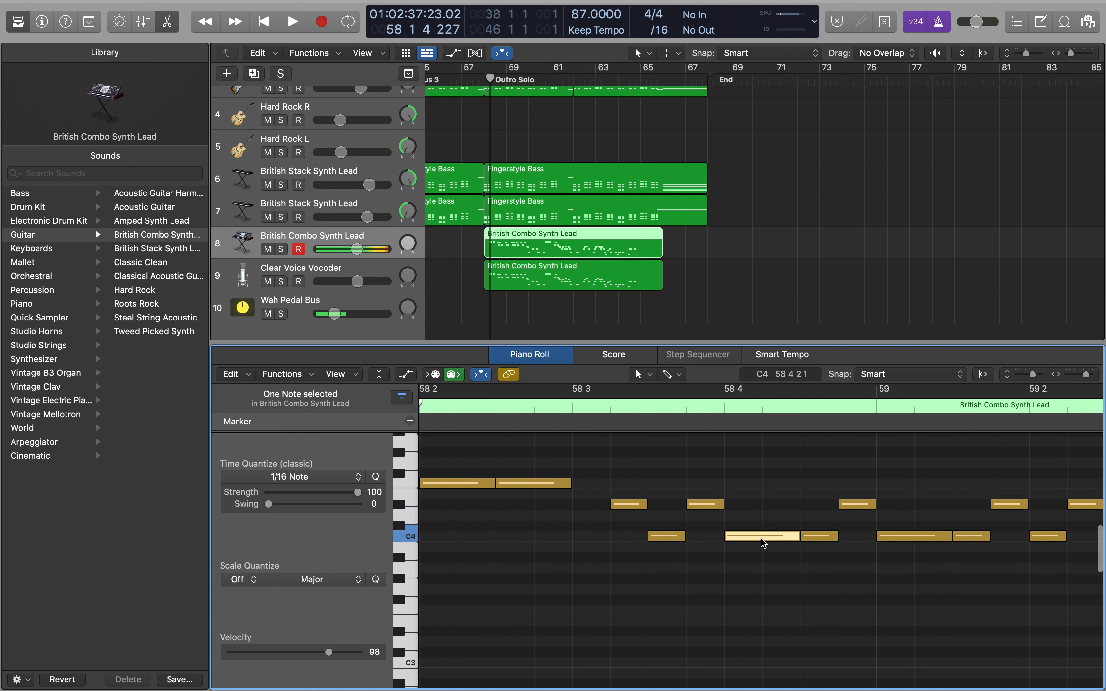
{"action": "left_click", "coordinate": [816, 539]}
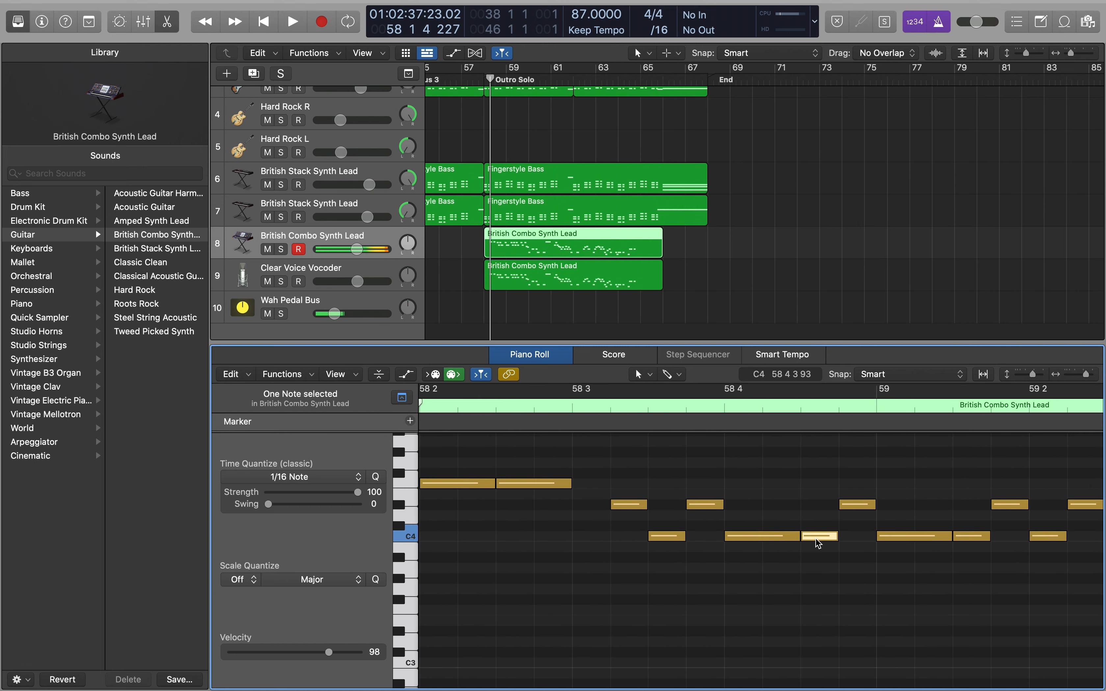
{"action": "left_click", "coordinate": [864, 504]}
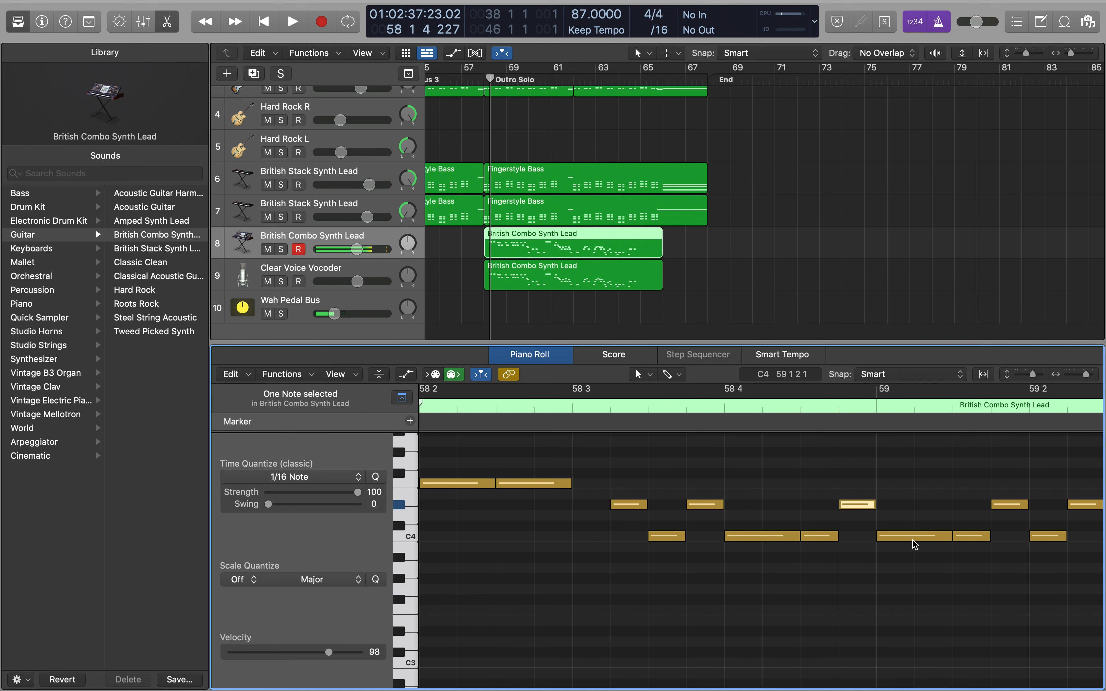
Audition the Outro Solo lead's alternating C4 and D#4 notes through beats 1 and 2 of bar 59, one after another
{"action": "left_click", "coordinate": [912, 540]}
{"action": "left_click", "coordinate": [972, 537]}
{"action": "scroll", "coordinate": [975, 538], "scroll_direction": "right", "scroll_amount": 5}
{"action": "left_click", "coordinate": [782, 507]}
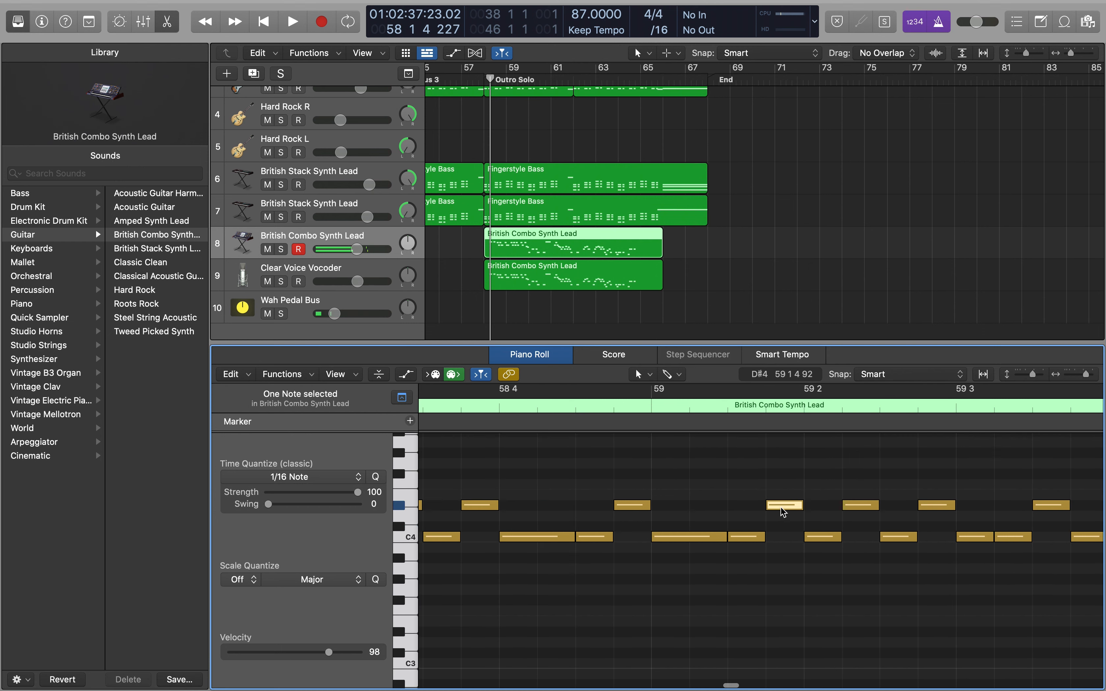
{"action": "left_click", "coordinate": [818, 537]}
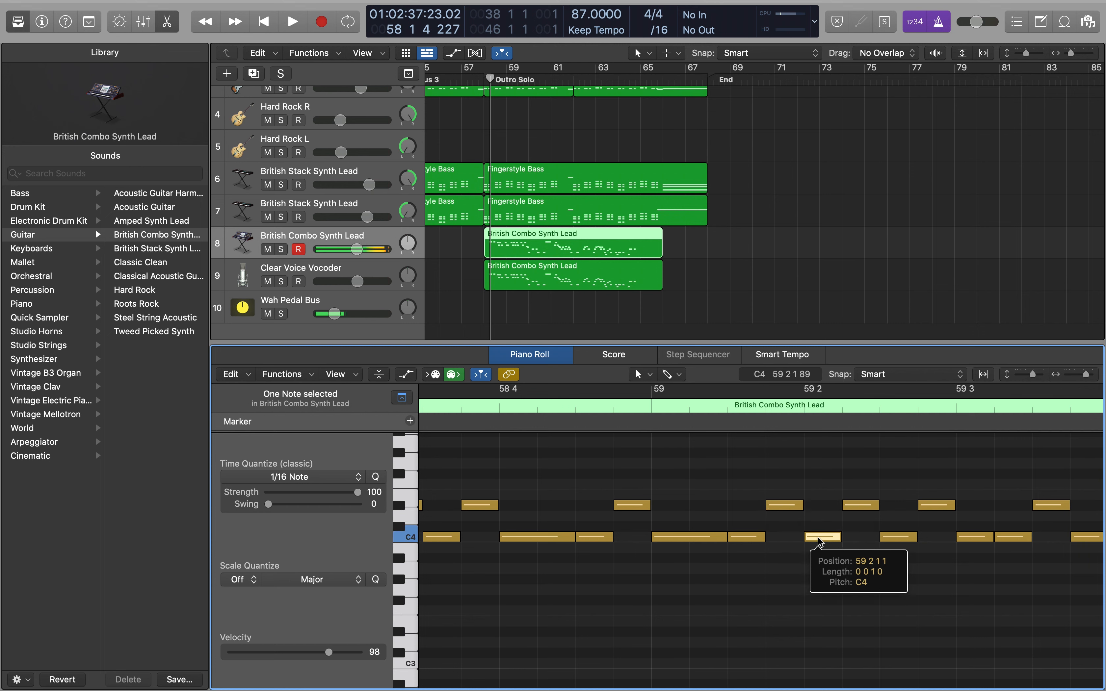
{"action": "left_click", "coordinate": [863, 503]}
{"action": "left_click", "coordinate": [897, 537]}
{"action": "left_click", "coordinate": [932, 503]}
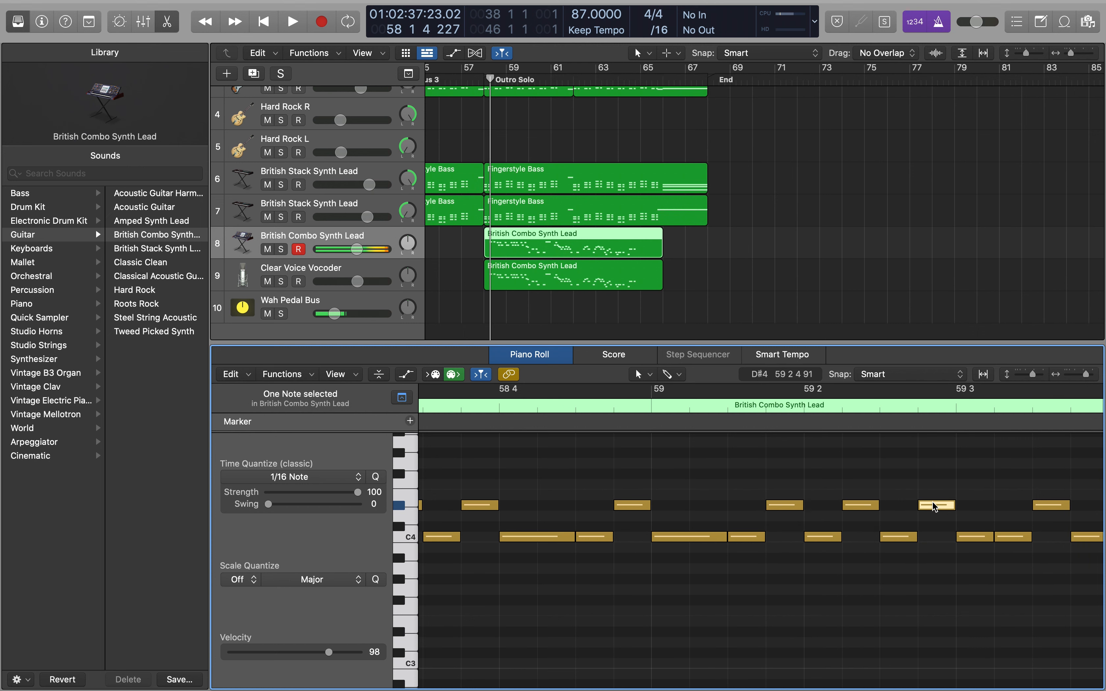
Audition the lead's notes in beats 3 and 4 of bar 59, from C4 and D#4 down to the closing B3 and A#3
{"action": "scroll", "coordinate": [731, 534], "scroll_direction": "right", "scroll_amount": 5}
{"action": "left_click", "coordinate": [731, 537]}
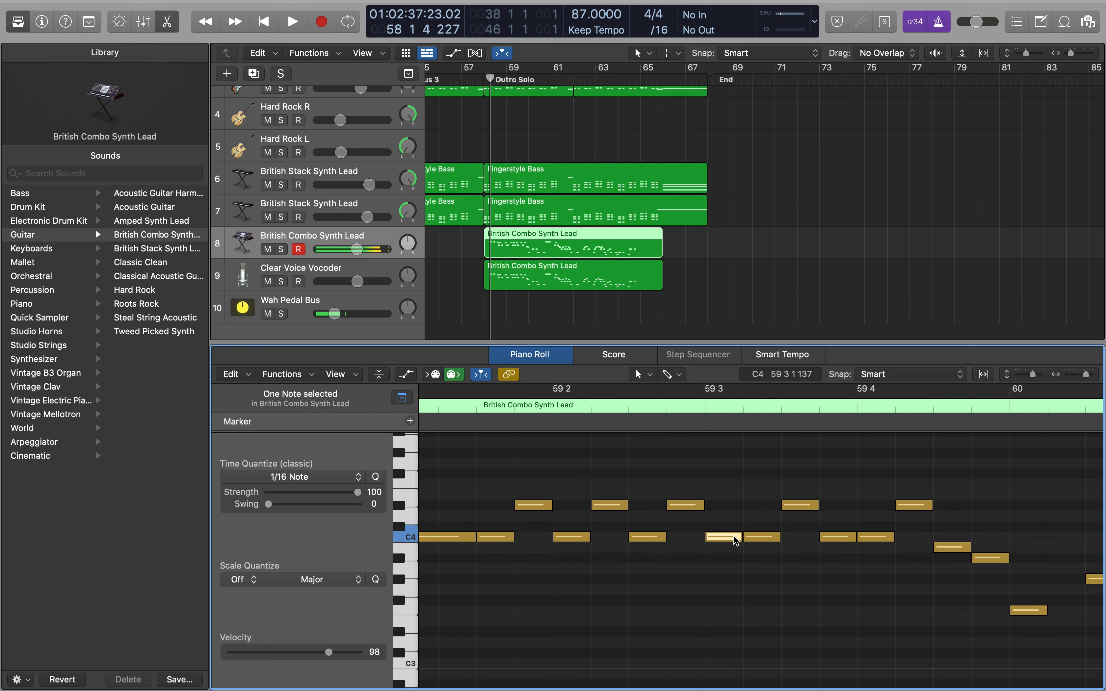
{"action": "left_click", "coordinate": [807, 505]}
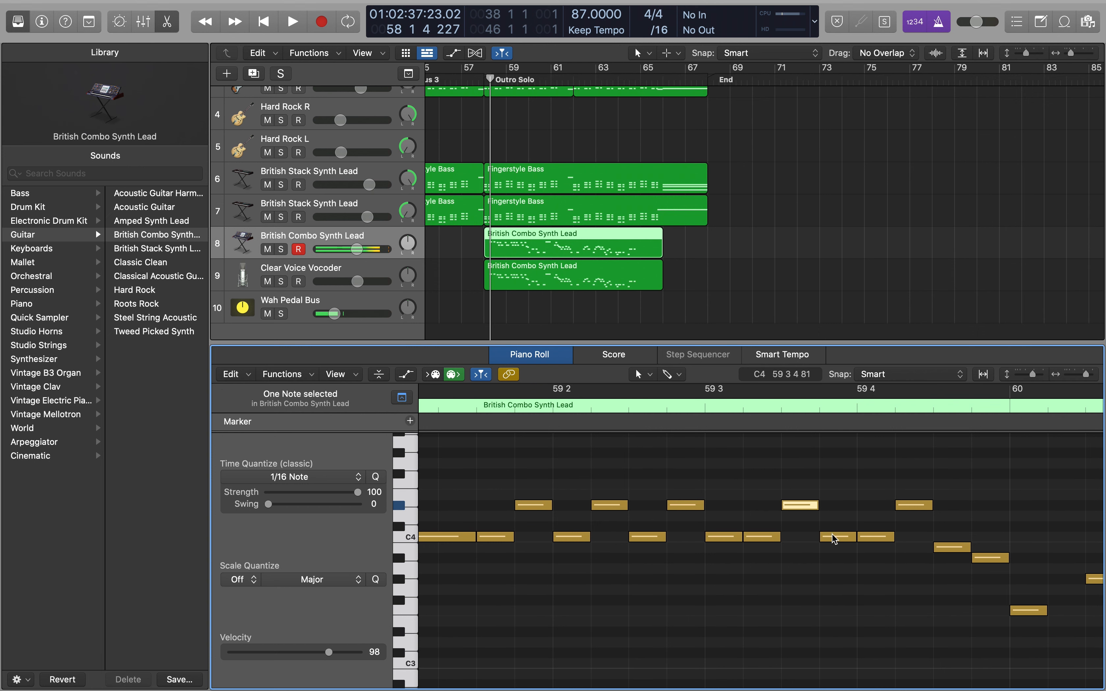
{"action": "left_click", "coordinate": [832, 534]}
{"action": "left_click", "coordinate": [869, 535]}
{"action": "left_click", "coordinate": [909, 505]}
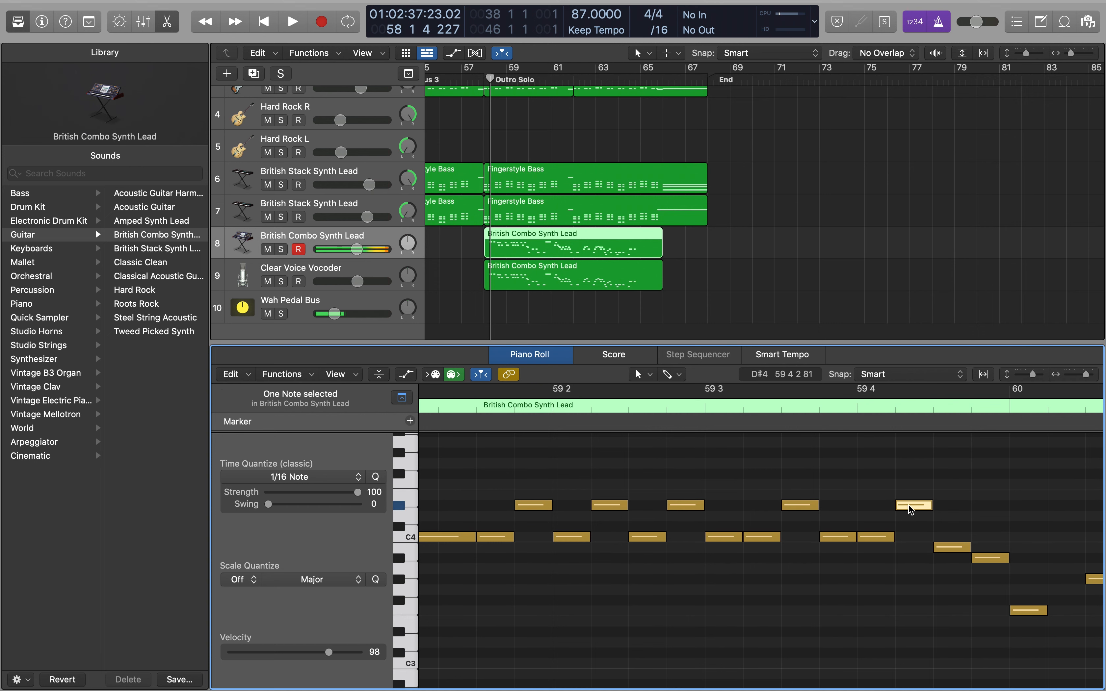
{"action": "scroll", "coordinate": [908, 504], "scroll_direction": "right", "scroll_amount": 5}
{"action": "left_click", "coordinate": [716, 548]}
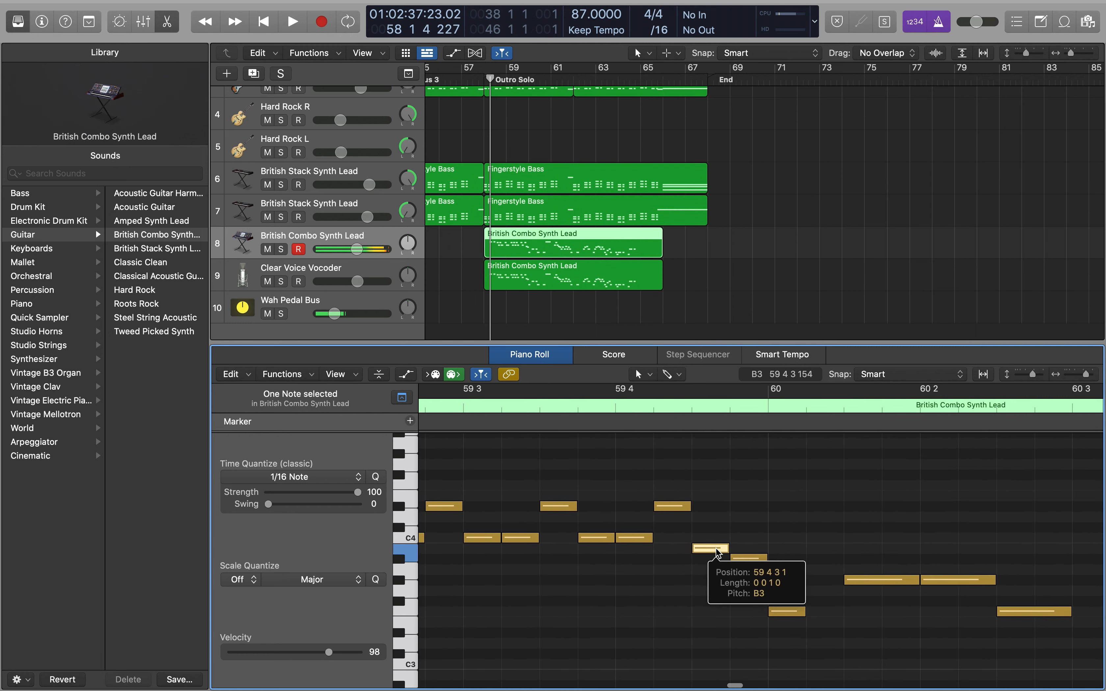
{"action": "left_click", "coordinate": [742, 557]}
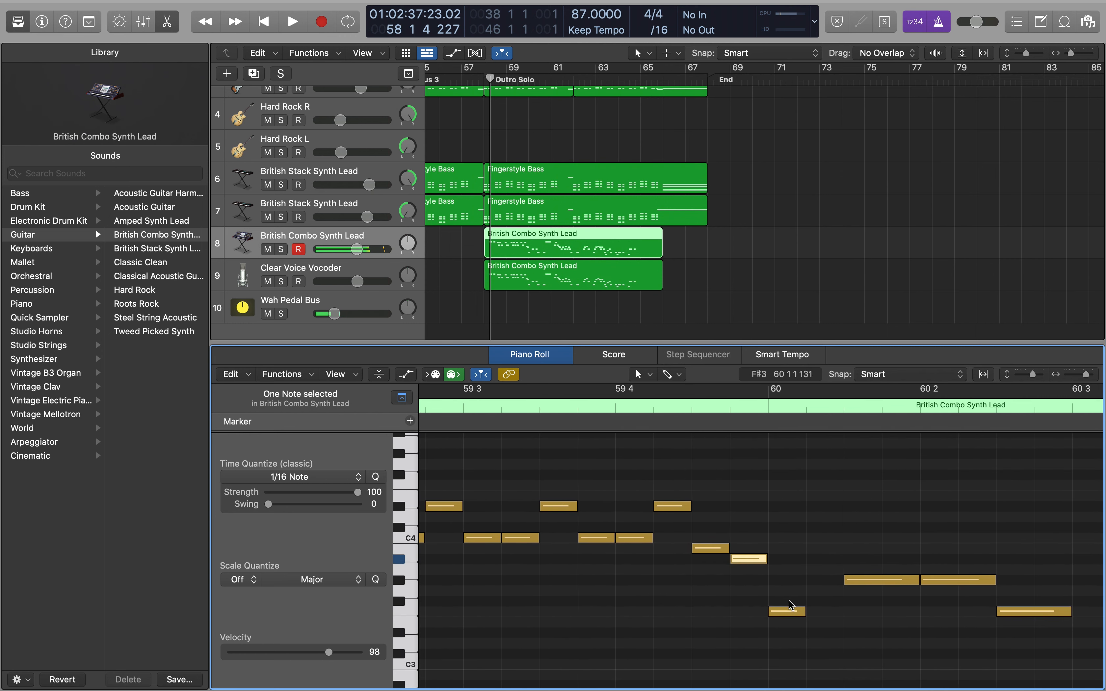
Audition the lead's bar 60 notes one by one, from the opening F3 through the two G#3 notes to the long F4
{"action": "left_click", "coordinate": [792, 610]}
{"action": "scroll", "coordinate": [793, 609], "scroll_direction": "right", "scroll_amount": 4}
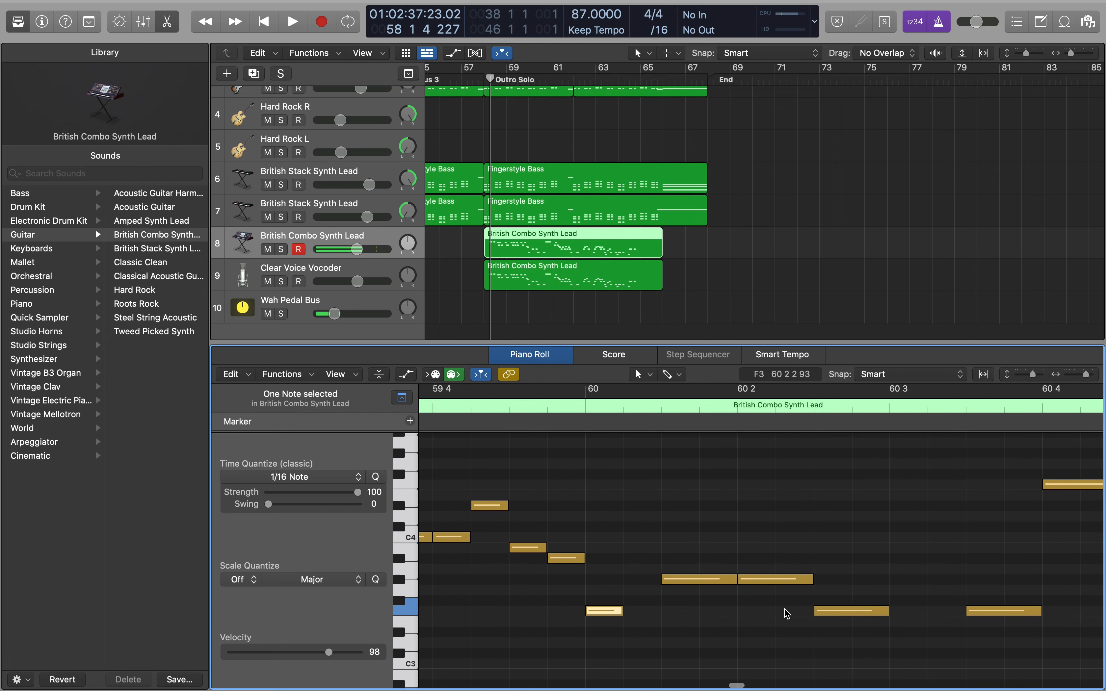
{"action": "left_click", "coordinate": [703, 579]}
{"action": "left_click", "coordinate": [786, 579]}
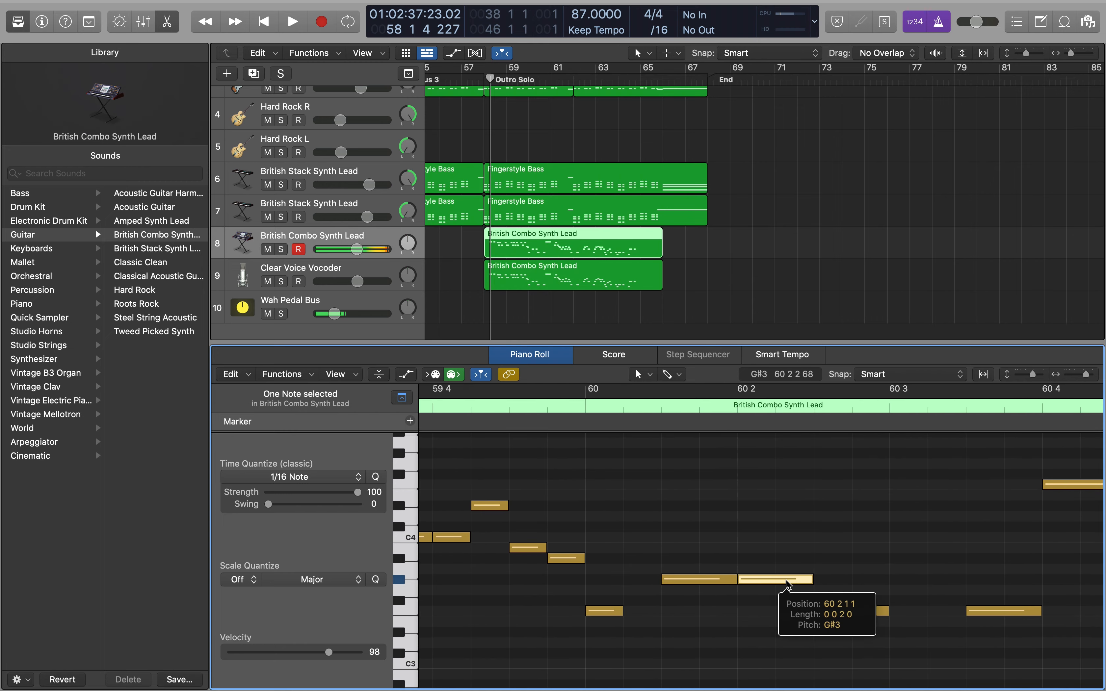
{"action": "left_click", "coordinate": [843, 611]}
{"action": "scroll", "coordinate": [843, 611], "scroll_direction": "right", "scroll_amount": 8}
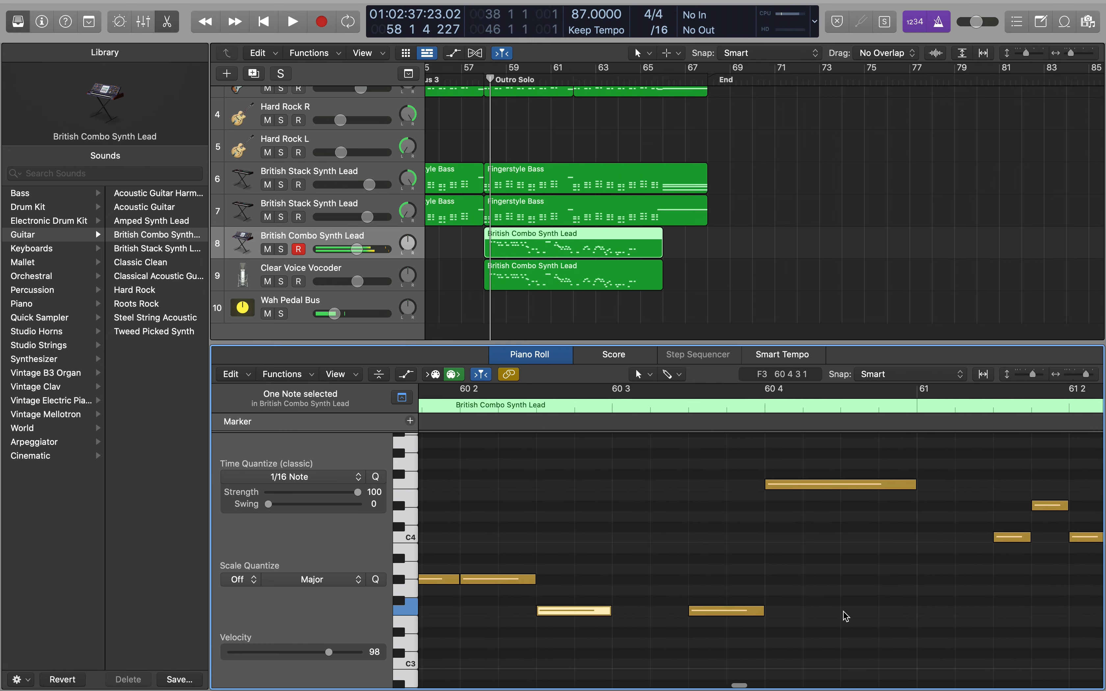
{"action": "left_click", "coordinate": [684, 612]}
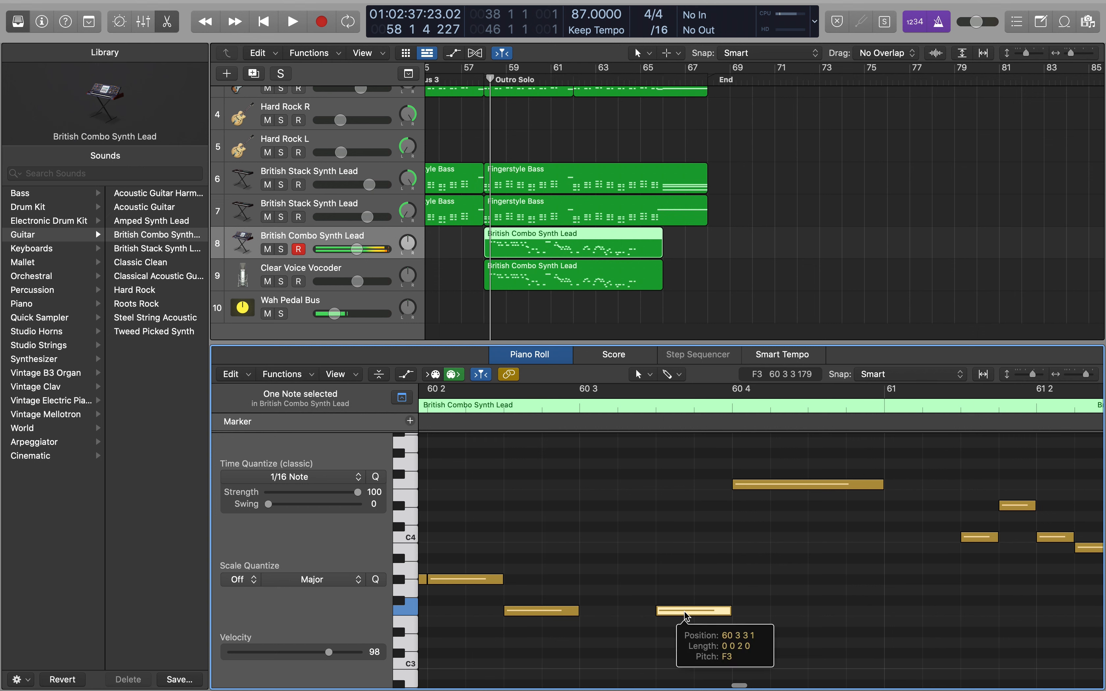
{"action": "left_click", "coordinate": [774, 483]}
Audition the lead's descending notes in beats 1 and 2 of bar 61: C4, D#4, C4, B3, A#3 and G#3
{"action": "scroll", "coordinate": [774, 481], "scroll_direction": "right", "scroll_amount": 3}
{"action": "scroll", "coordinate": [772, 484], "scroll_direction": "right", "scroll_amount": 5}
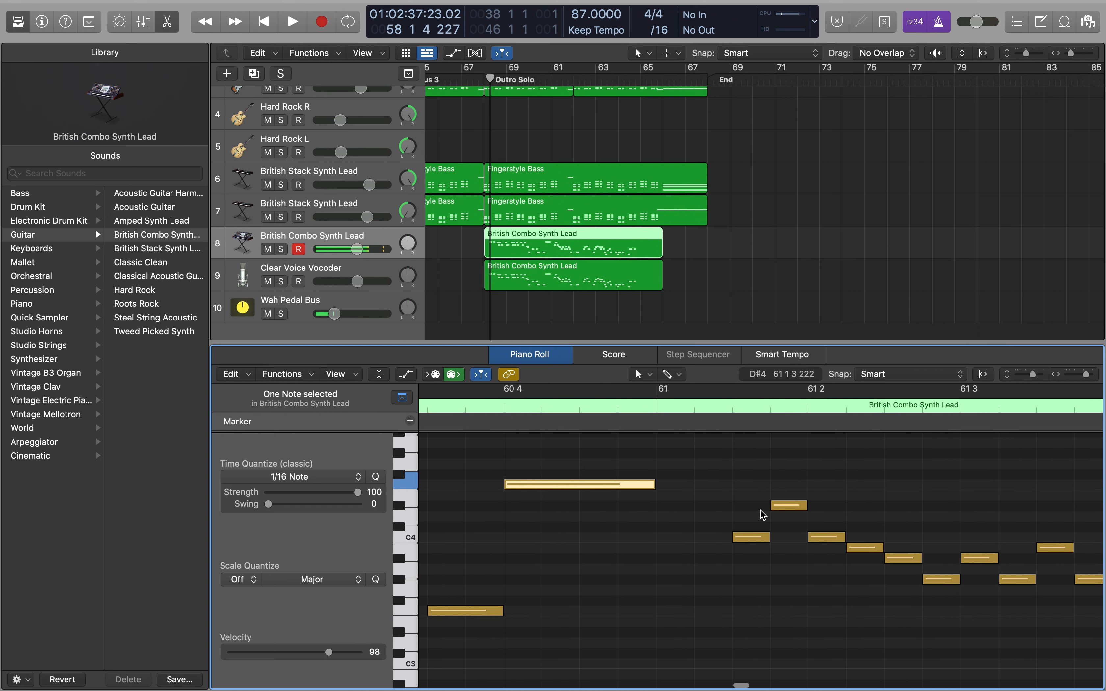
{"action": "left_click", "coordinate": [766, 538]}
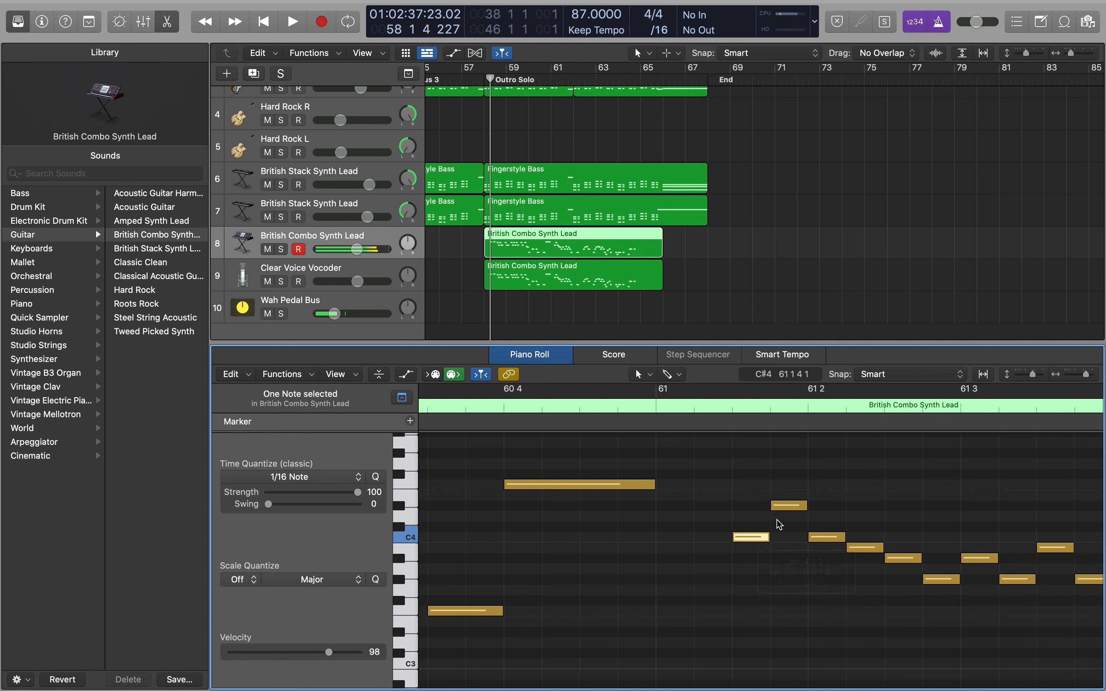
{"action": "left_click", "coordinate": [786, 506]}
{"action": "left_click", "coordinate": [818, 534]}
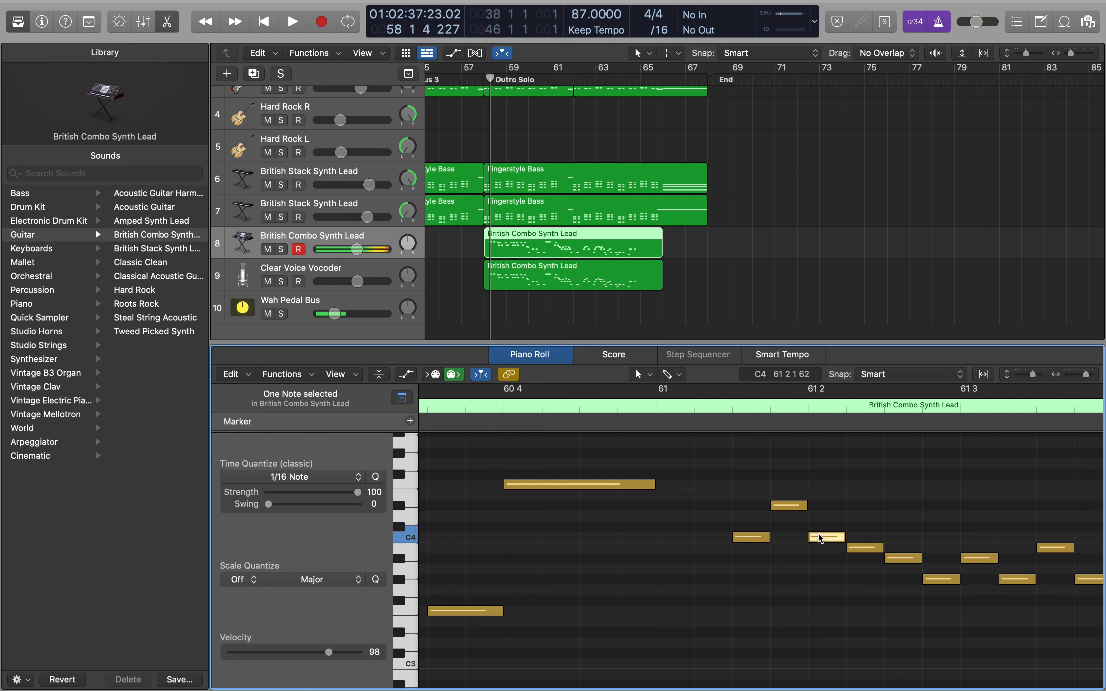
{"action": "left_click", "coordinate": [857, 548]}
{"action": "left_click", "coordinate": [899, 559]}
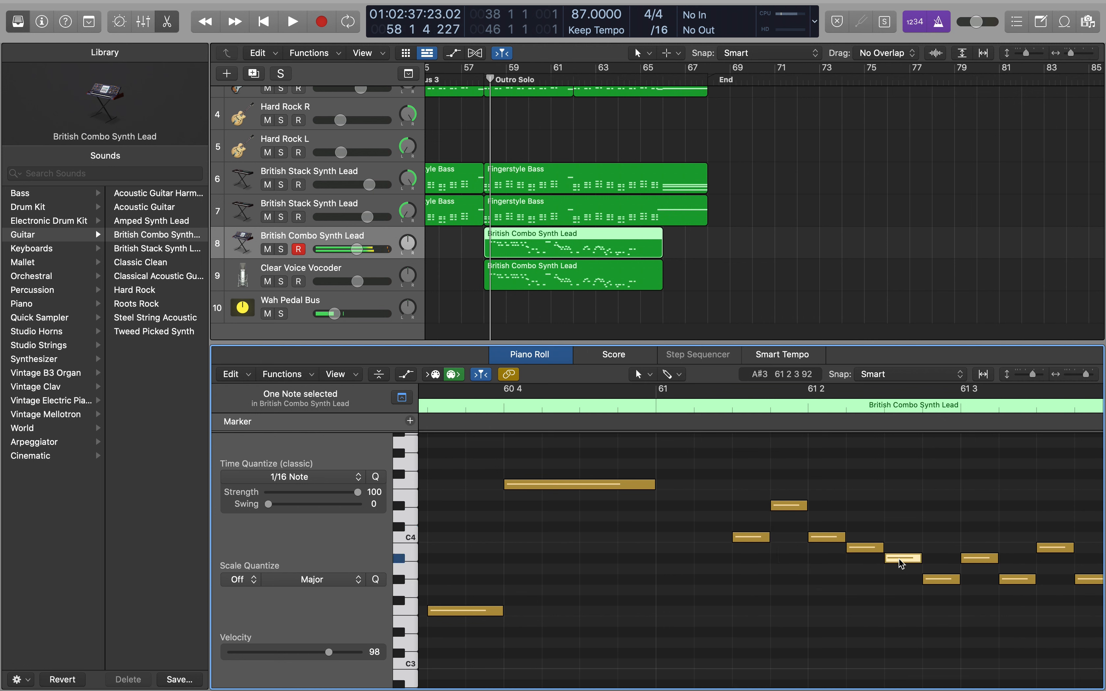
{"action": "left_click", "coordinate": [940, 579]}
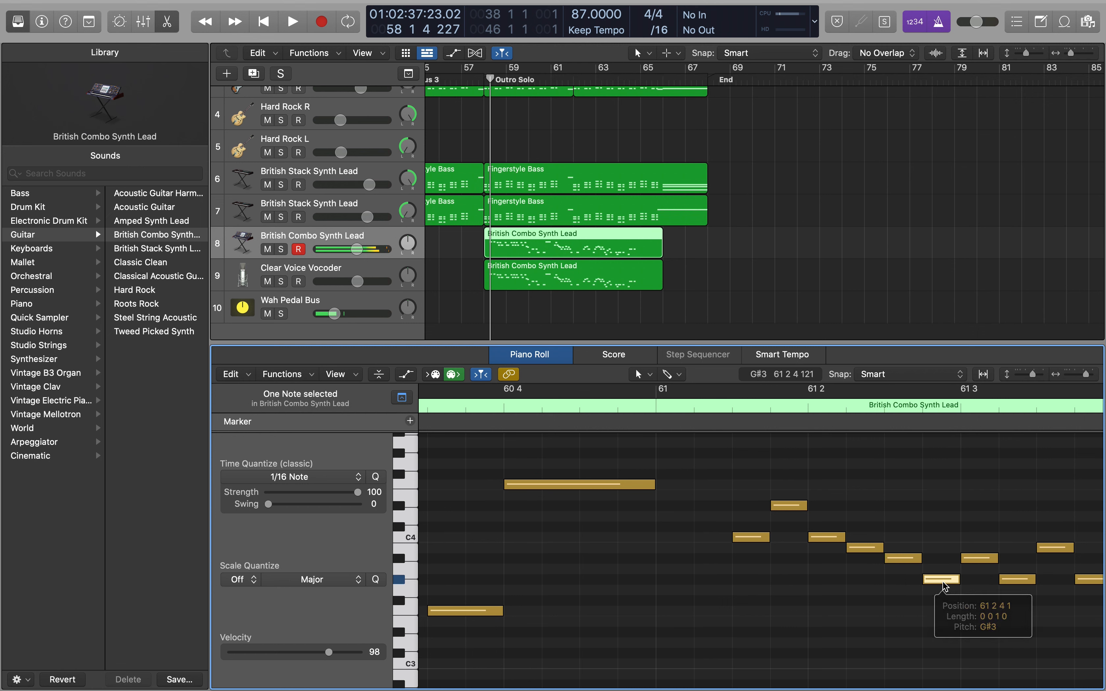
Audition the lead's notes in beats 3 and 4 of bar 61, from A#3 through G#3 and B3 to the final F3
{"action": "left_click", "coordinate": [970, 558]}
{"action": "scroll", "coordinate": [971, 557], "scroll_direction": "right", "scroll_amount": 5}
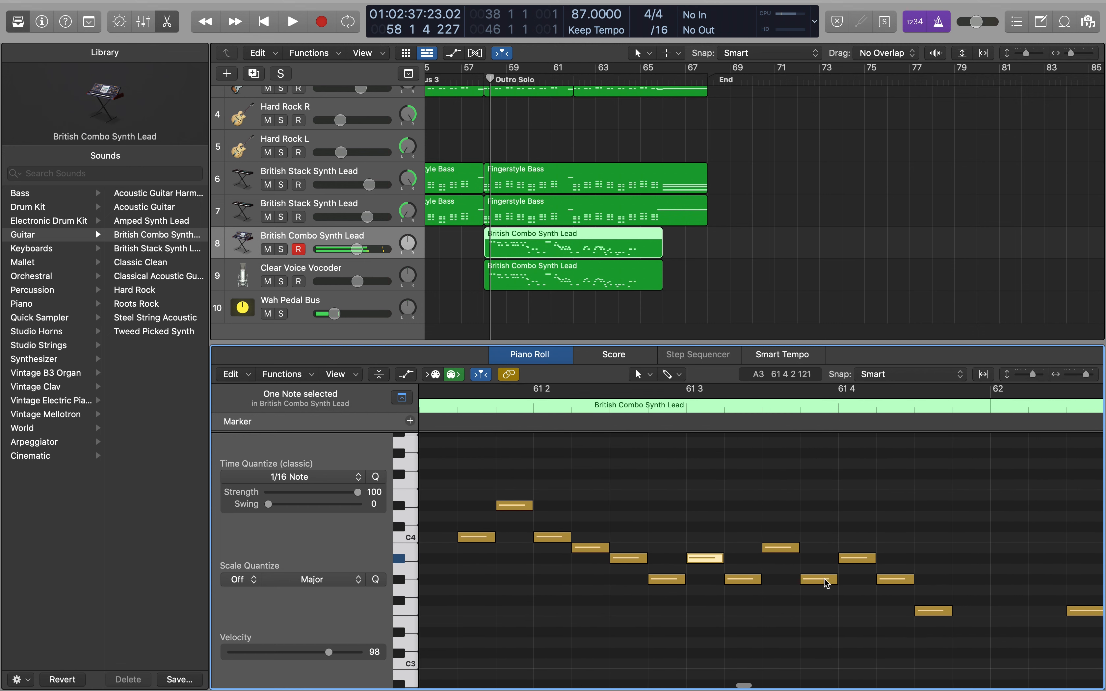
{"action": "left_click", "coordinate": [738, 579]}
{"action": "left_click", "coordinate": [786, 546]}
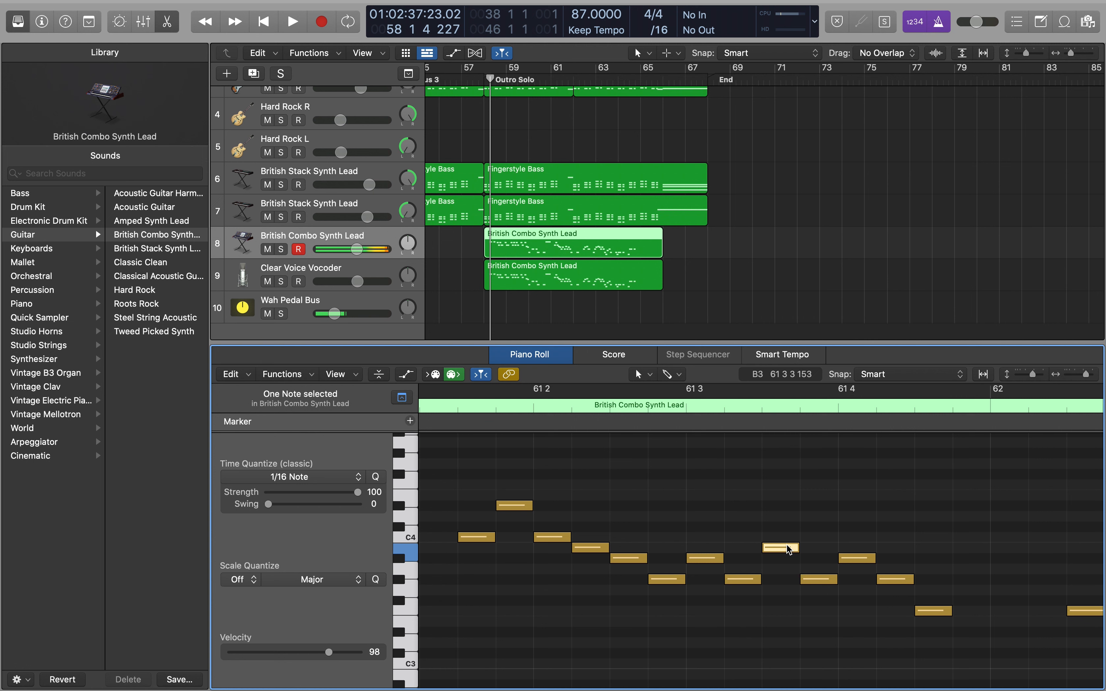
{"action": "left_click", "coordinate": [816, 580]}
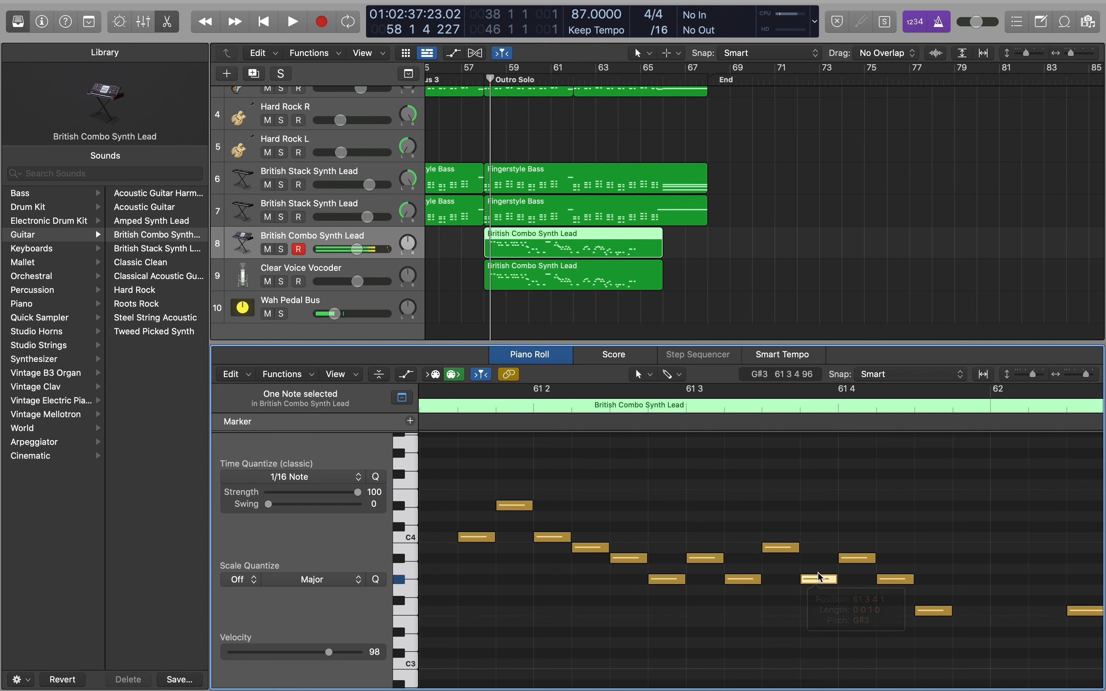
{"action": "left_click", "coordinate": [854, 551]}
{"action": "left_click", "coordinate": [856, 555]}
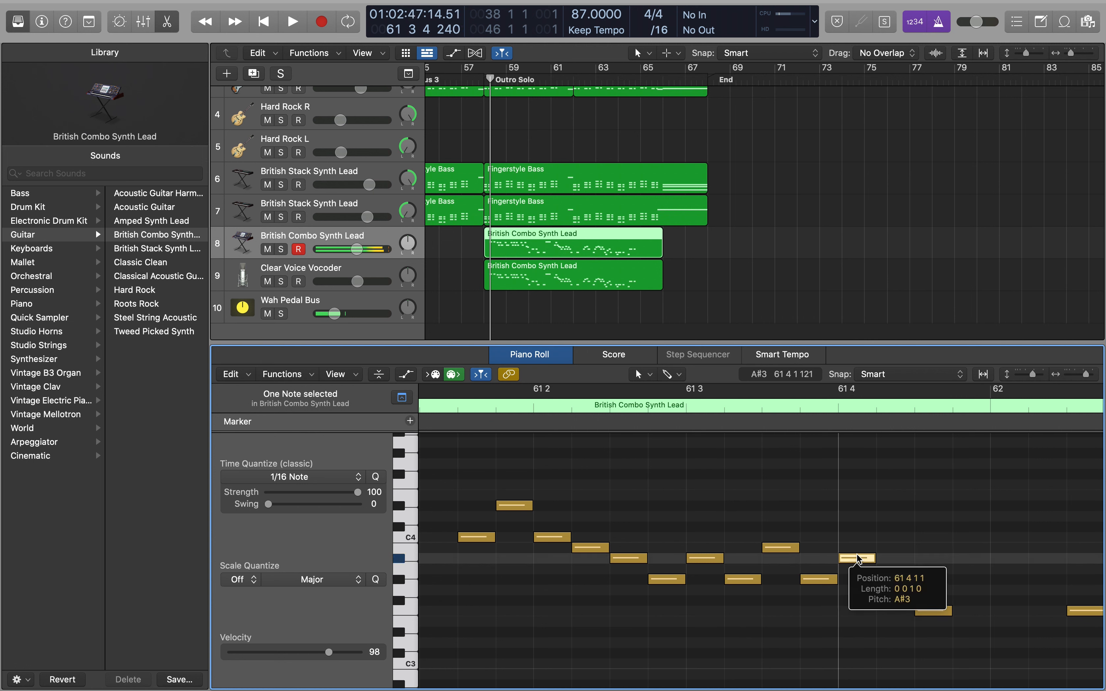
{"action": "left_click", "coordinate": [895, 578]}
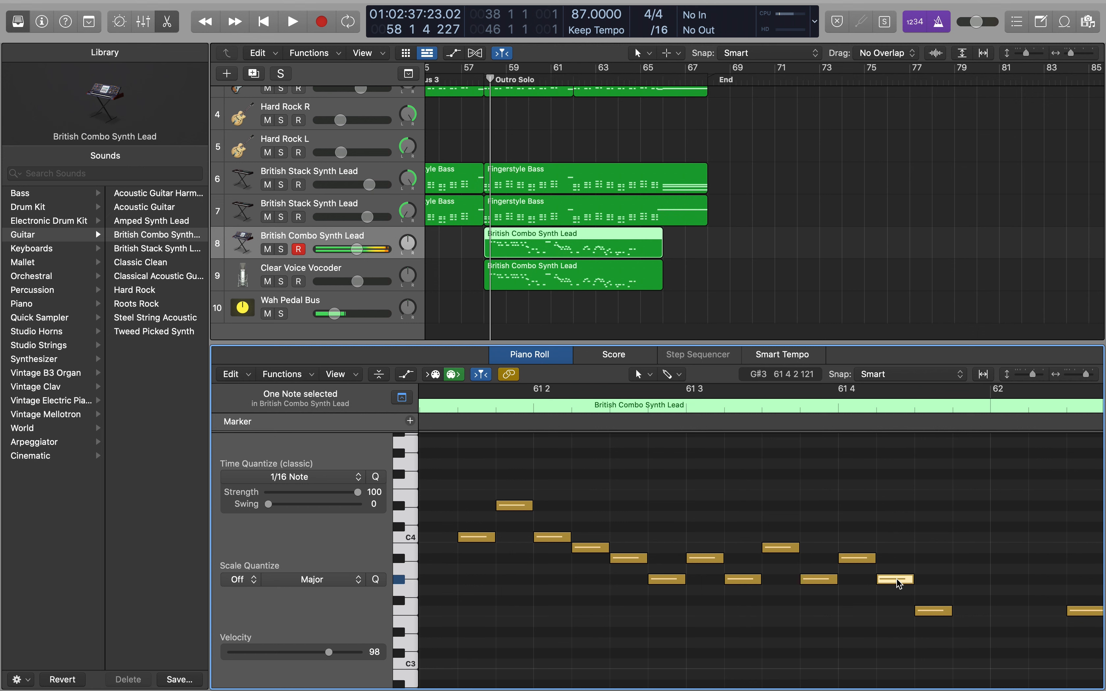
{"action": "left_click", "coordinate": [925, 609]}
Audition the lead's bar 62 notes in order, from the two F3 notes up to B3, back to F3 and the last G#3
{"action": "scroll", "coordinate": [924, 609], "scroll_direction": "right", "scroll_amount": 10}
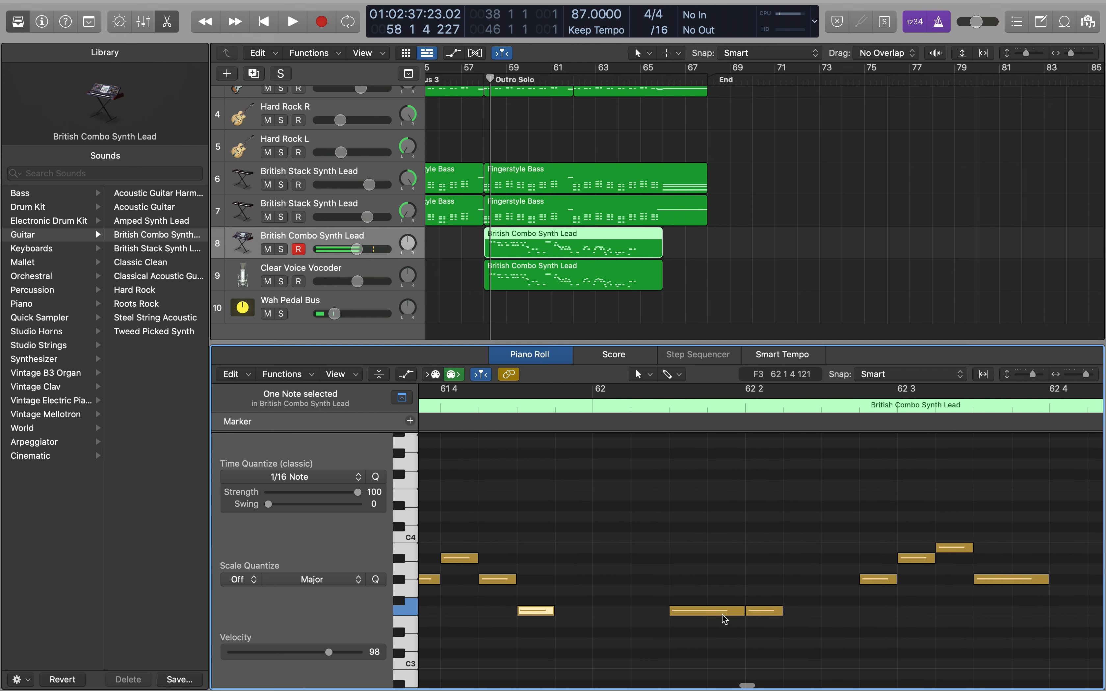
{"action": "left_click", "coordinate": [704, 611]}
{"action": "left_click", "coordinate": [767, 623]}
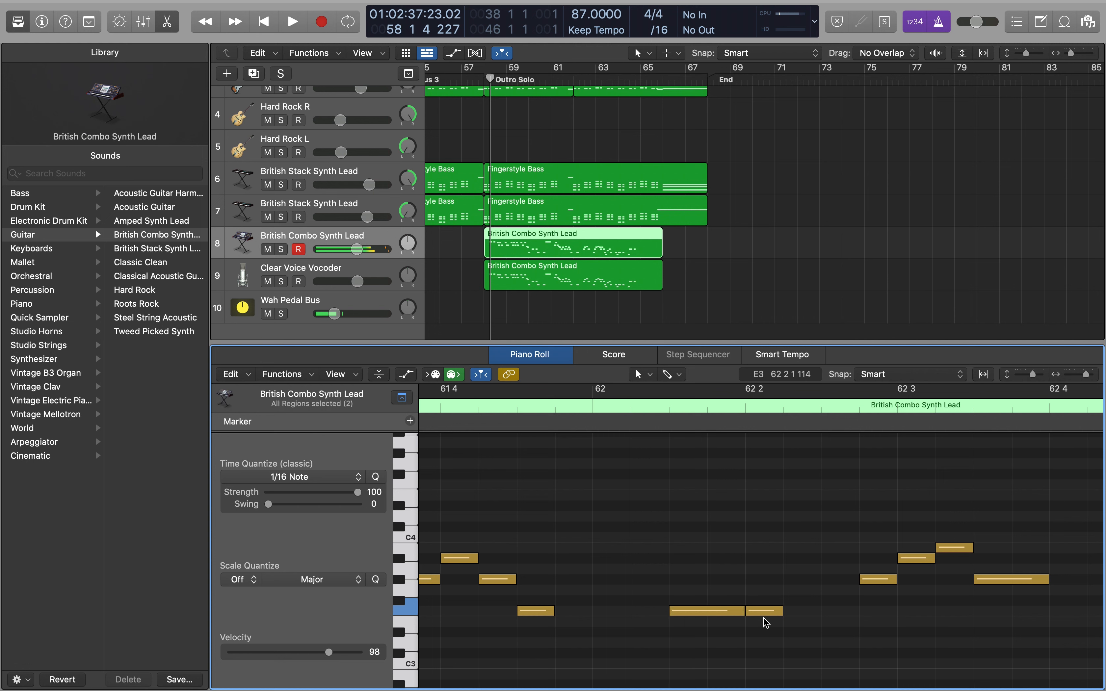
{"action": "left_click", "coordinate": [761, 612]}
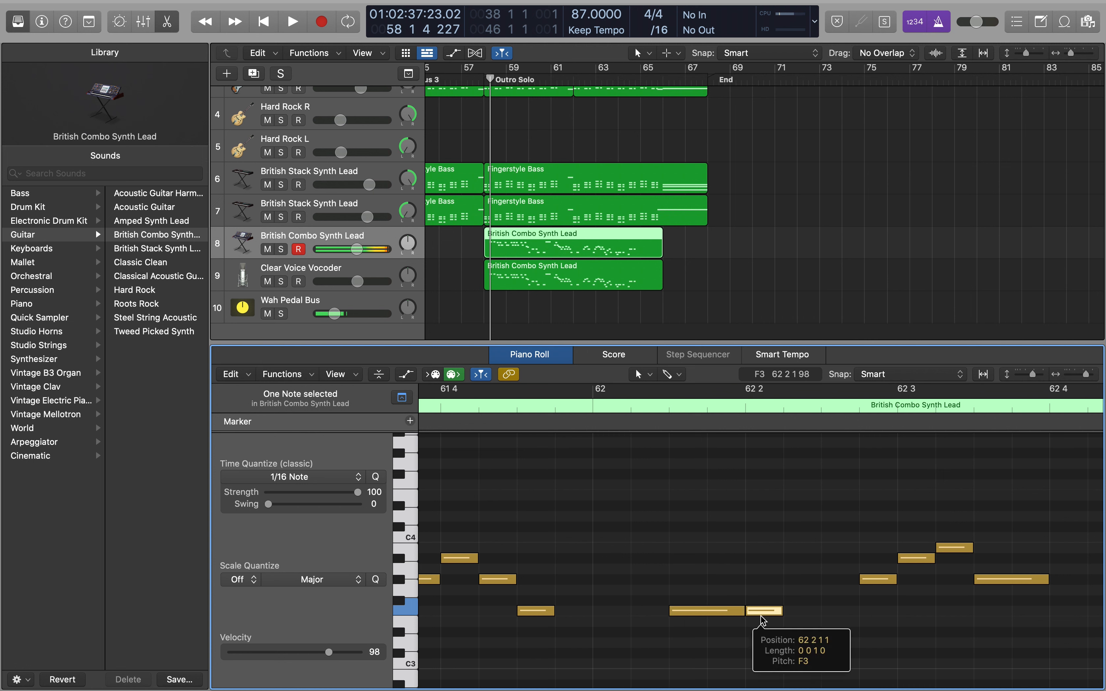
{"action": "left_click", "coordinate": [887, 579]}
{"action": "left_click", "coordinate": [921, 557]}
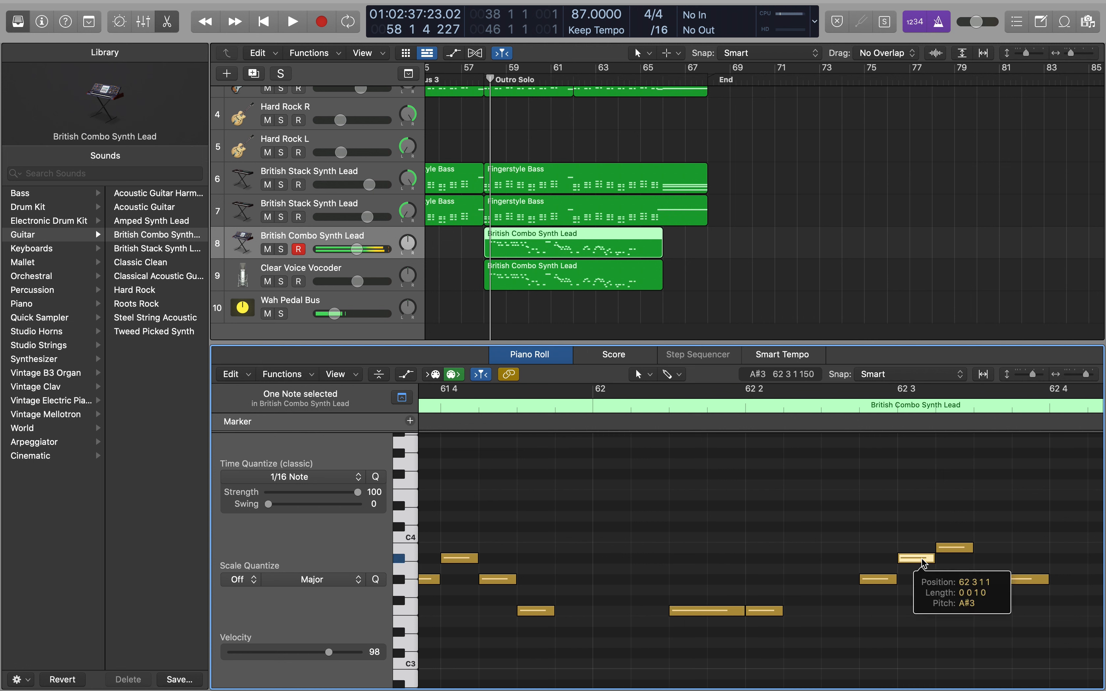
{"action": "left_click", "coordinate": [959, 545]}
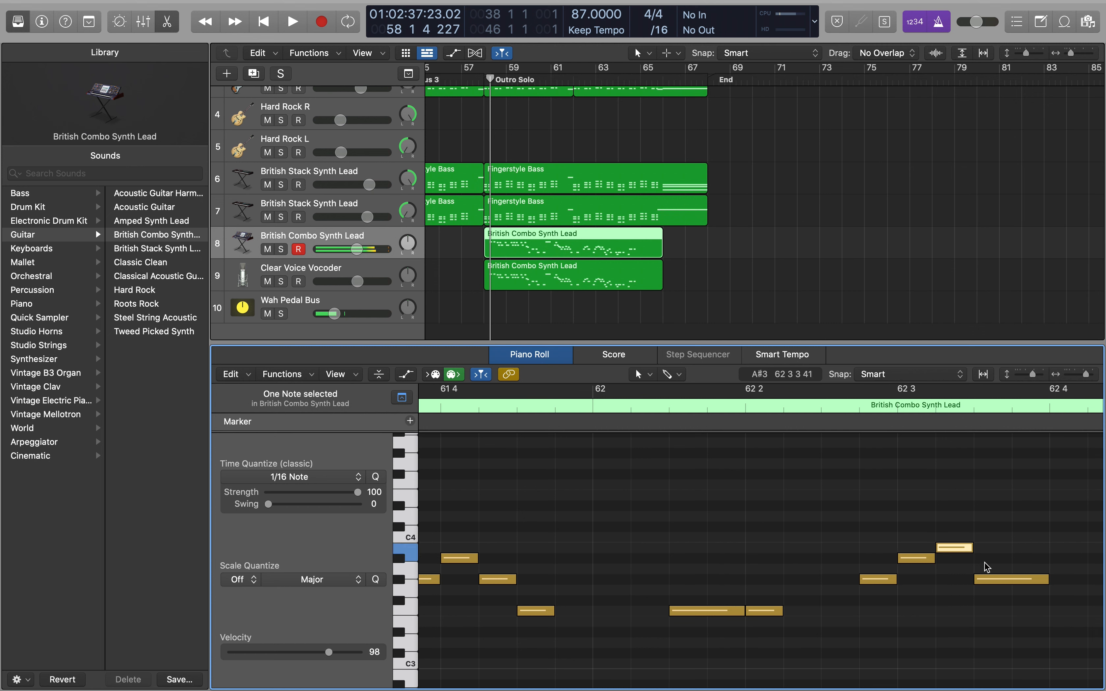
{"action": "left_click", "coordinate": [993, 578]}
{"action": "scroll", "coordinate": [993, 577], "scroll_direction": "right", "scroll_amount": 10}
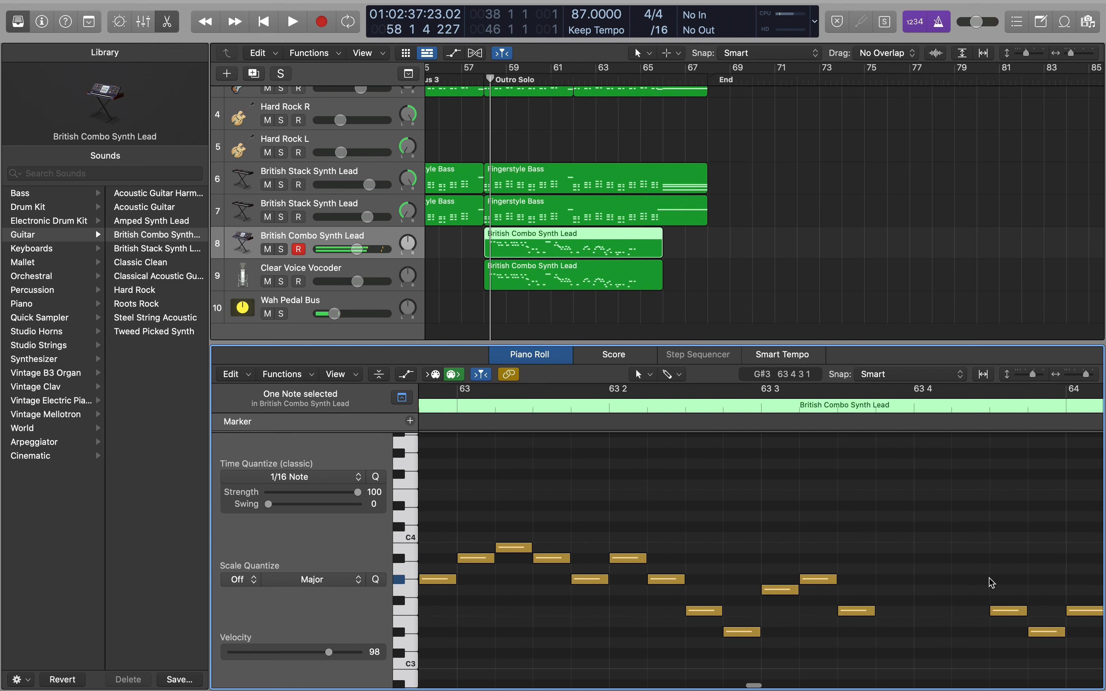
{"action": "left_click", "coordinate": [508, 611]}
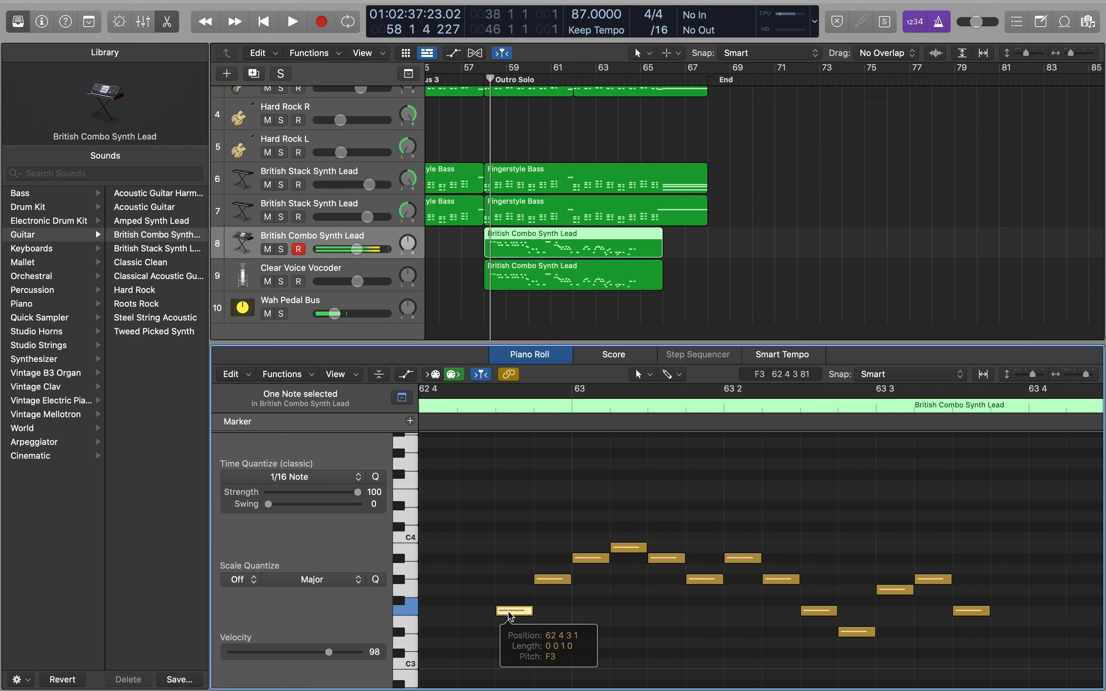
{"action": "left_click", "coordinate": [553, 580]}
Audition the lead's notes in beat 1 of bar 63 one by one: A#3, B3, A#3 and G#3
{"action": "left_click", "coordinate": [599, 557]}
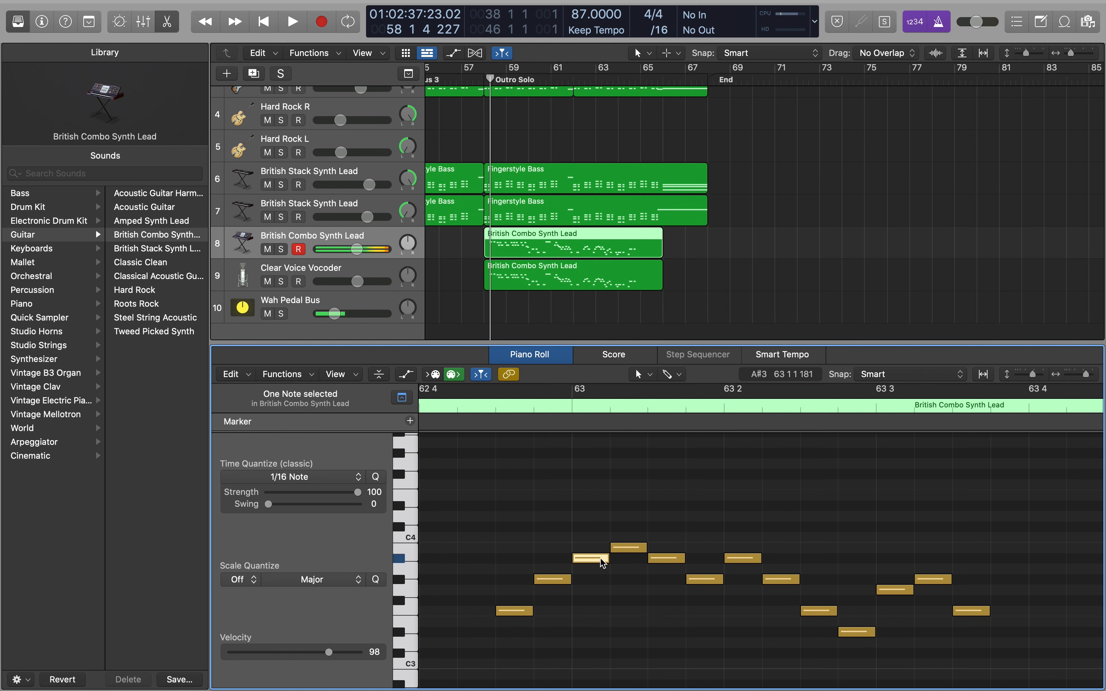
{"action": "left_click", "coordinate": [630, 547]}
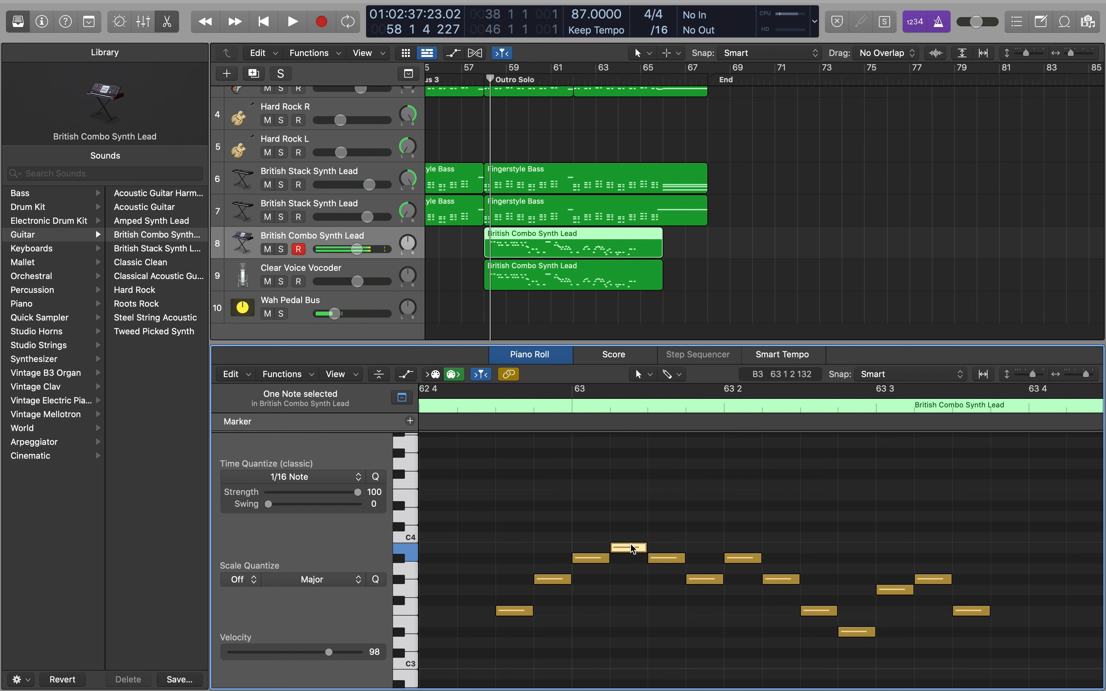
{"action": "left_click", "coordinate": [666, 557]}
{"action": "left_click", "coordinate": [702, 580]}
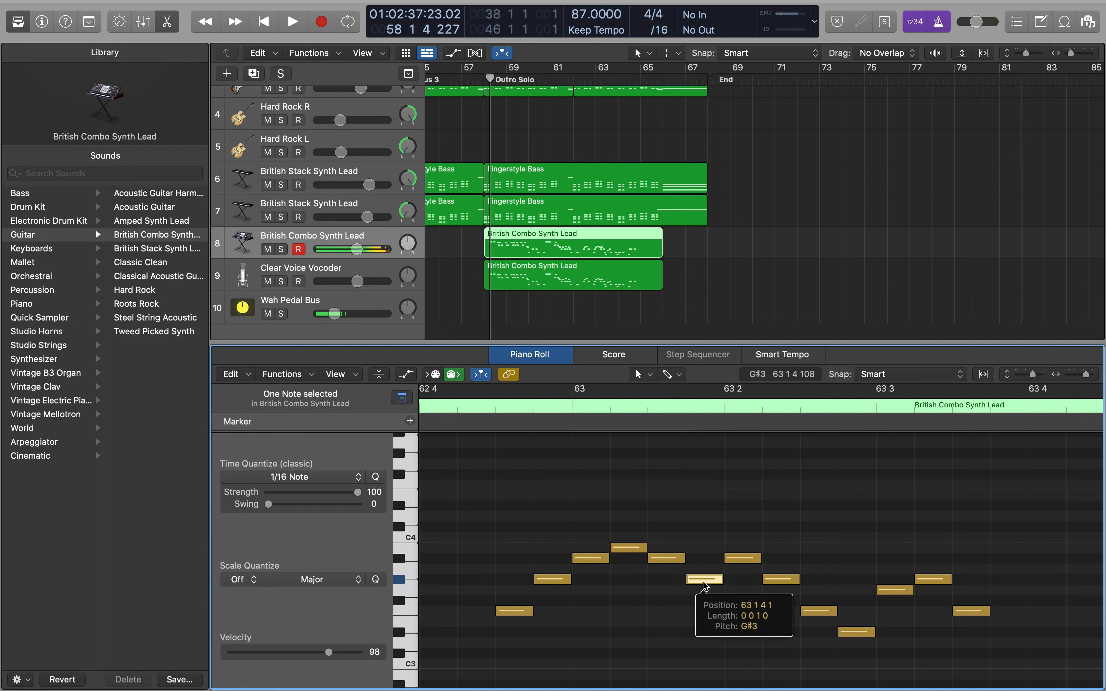
Audition the lead's notes in beats 2 and 3 of bar 63: A#3, G#3, F3, D#3, G3, G#3 and F3
{"action": "left_click", "coordinate": [749, 557]}
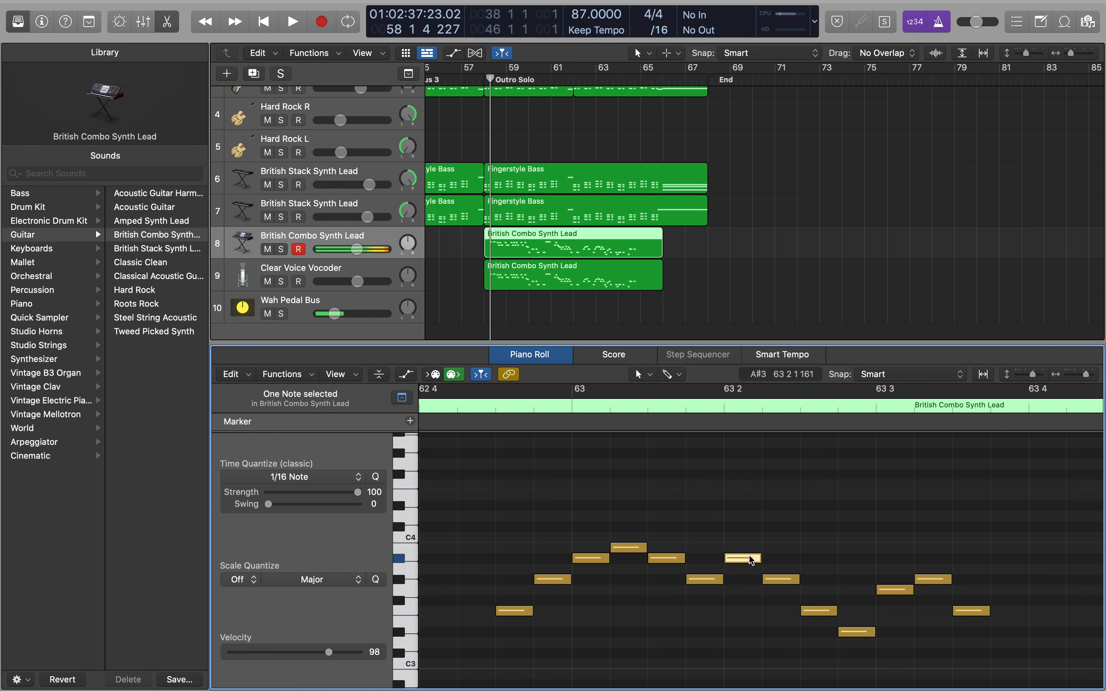
{"action": "left_click", "coordinate": [770, 578]}
{"action": "left_click", "coordinate": [811, 611]}
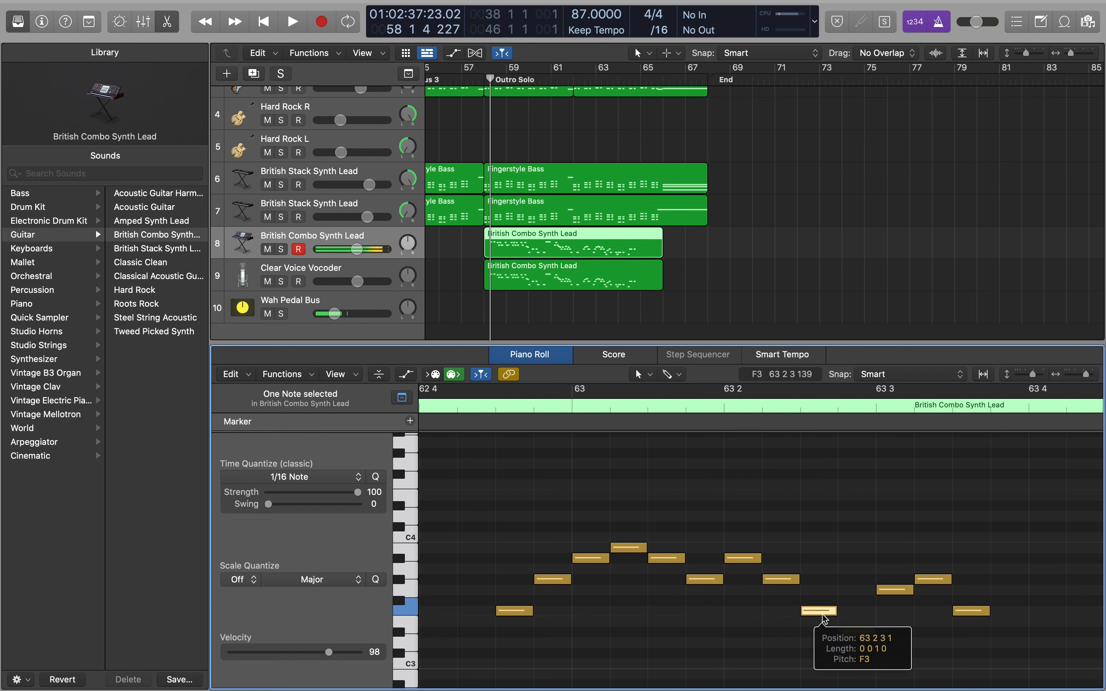
{"action": "left_click", "coordinate": [847, 631]}
{"action": "left_click", "coordinate": [891, 590]}
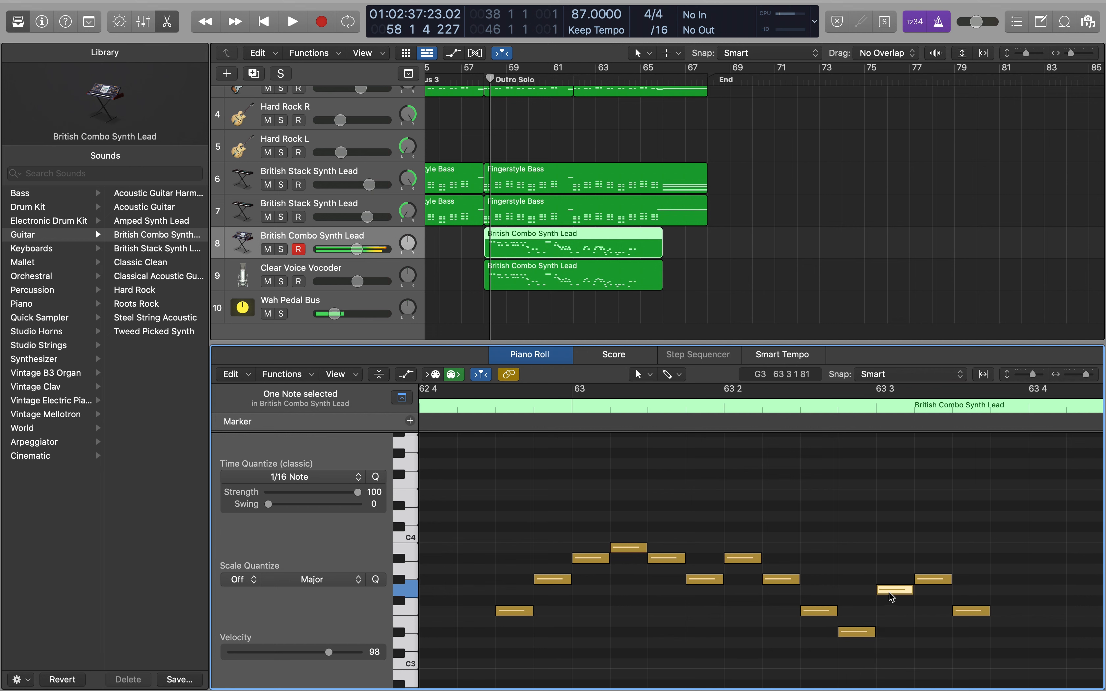
{"action": "left_click", "coordinate": [927, 576]}
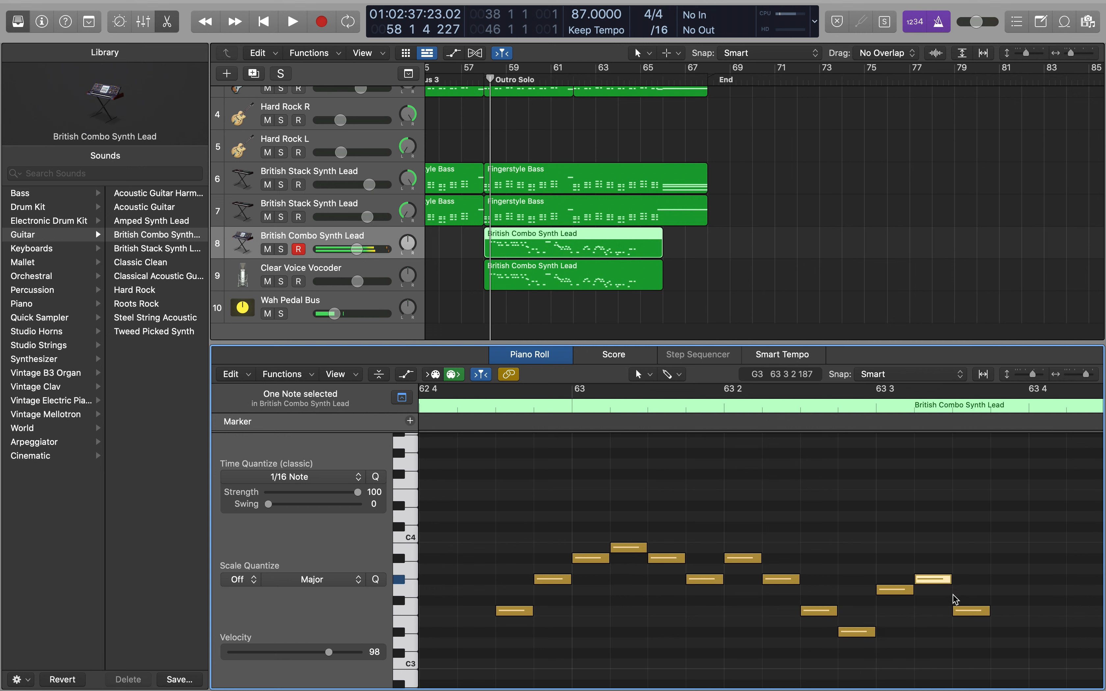
{"action": "left_click", "coordinate": [968, 610]}
Audition the lead's closing phrase, from F3 and D#3 at the end of bar 63 to the last two G#3 notes in bar 64
{"action": "scroll", "coordinate": [968, 610], "scroll_direction": "right", "scroll_amount": 10}
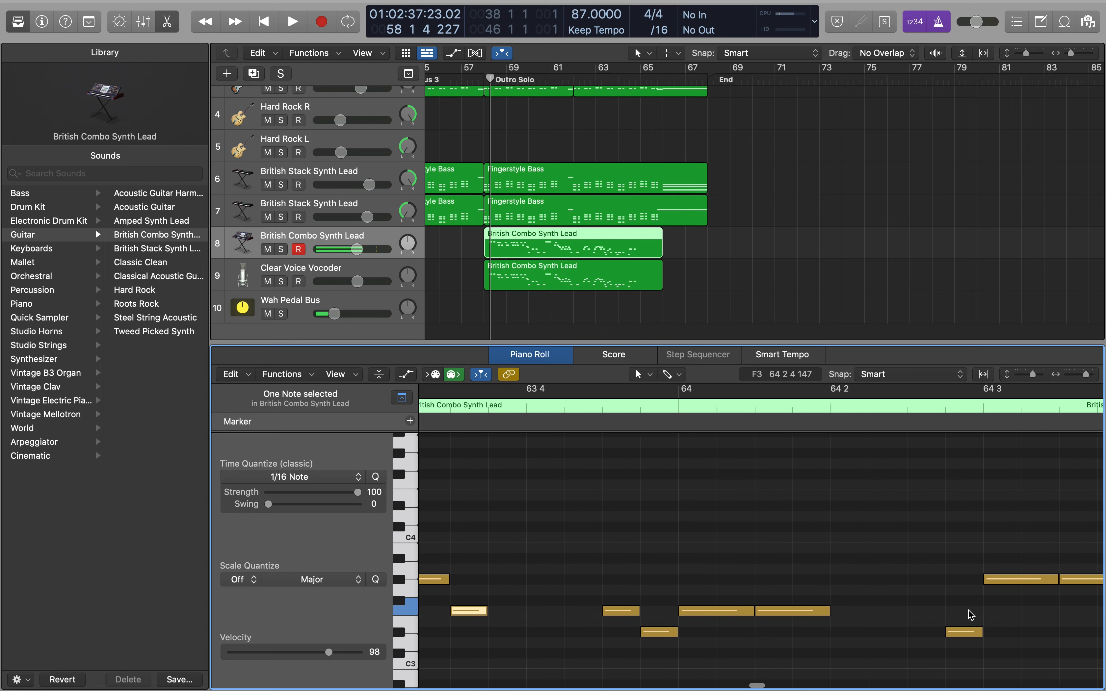
{"action": "left_click", "coordinate": [610, 612]}
{"action": "left_click_drag", "start_coordinate": [649, 633], "coordinate": [762, 612]}
{"action": "left_click", "coordinate": [700, 611]}
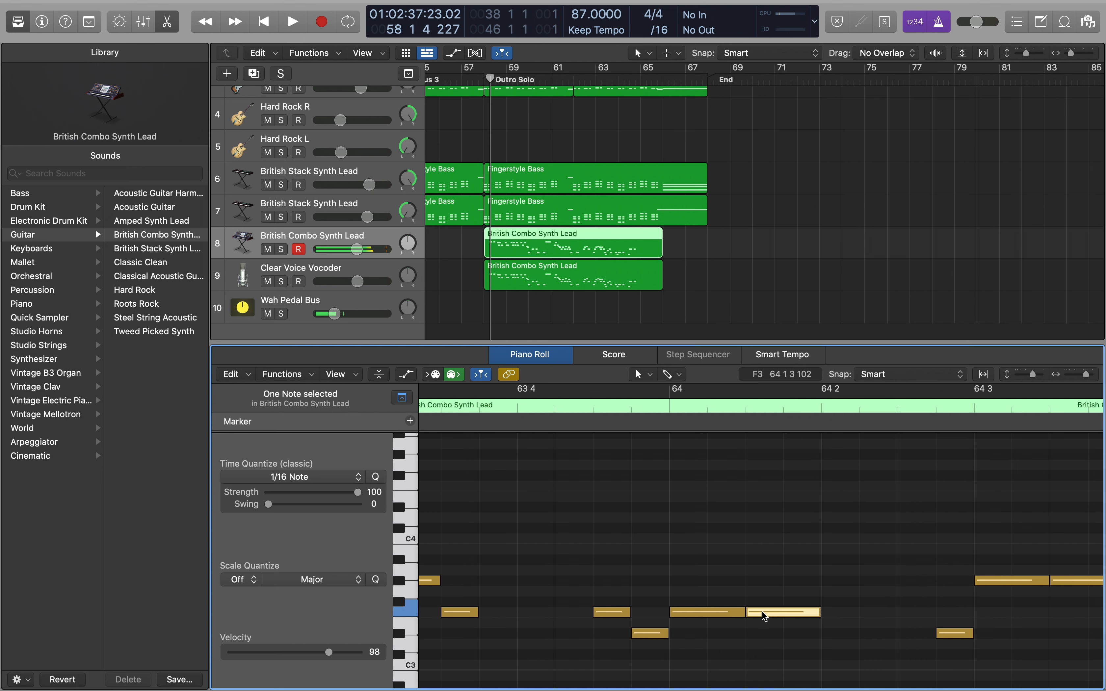
{"action": "scroll", "coordinate": [762, 611], "scroll_direction": "right", "scroll_amount": 20}
{"action": "left_click", "coordinate": [568, 636]}
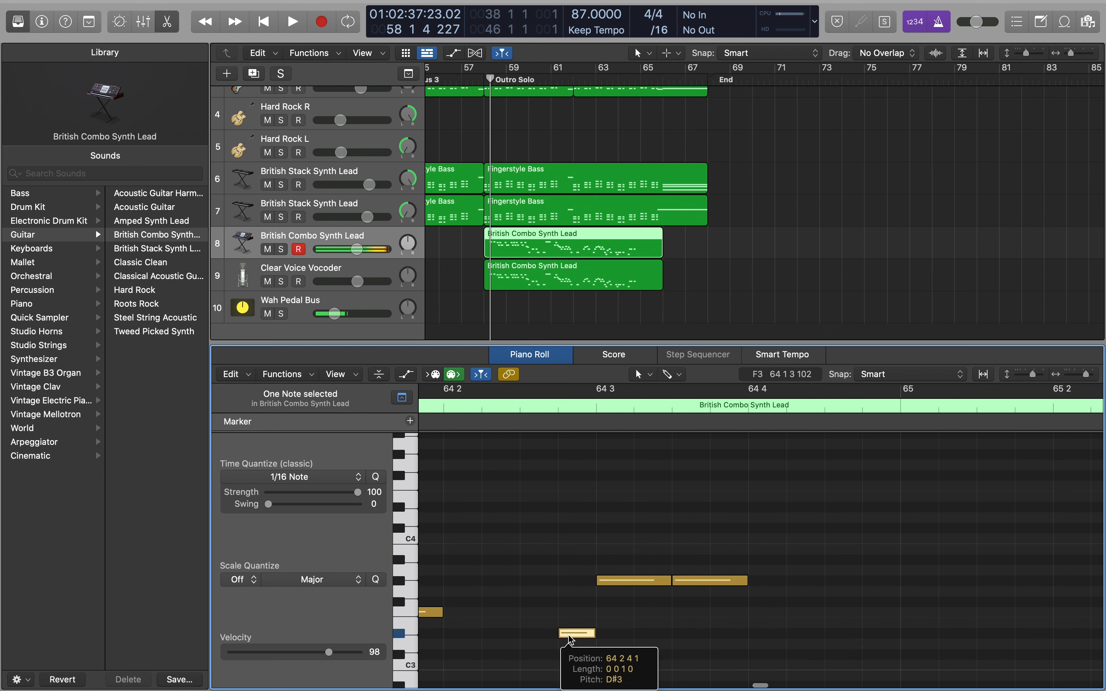
{"action": "left_click", "coordinate": [639, 586]}
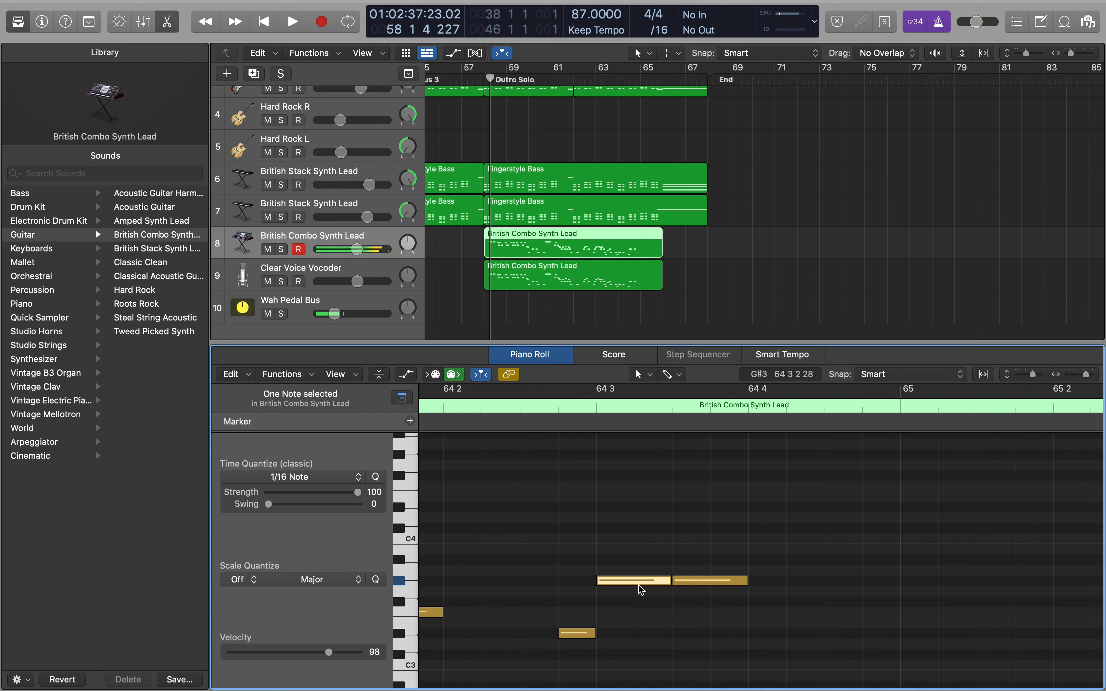
{"action": "left_click", "coordinate": [704, 576]}
Review the complete Outro Solo melody of the British Combo Synth Lead from bar 58 through bar 65
{"action": "scroll", "coordinate": [619, 513], "scroll_direction": "down", "scroll_amount": 3}
{"action": "scroll", "coordinate": [619, 513], "scroll_direction": "down", "scroll_amount": 5}
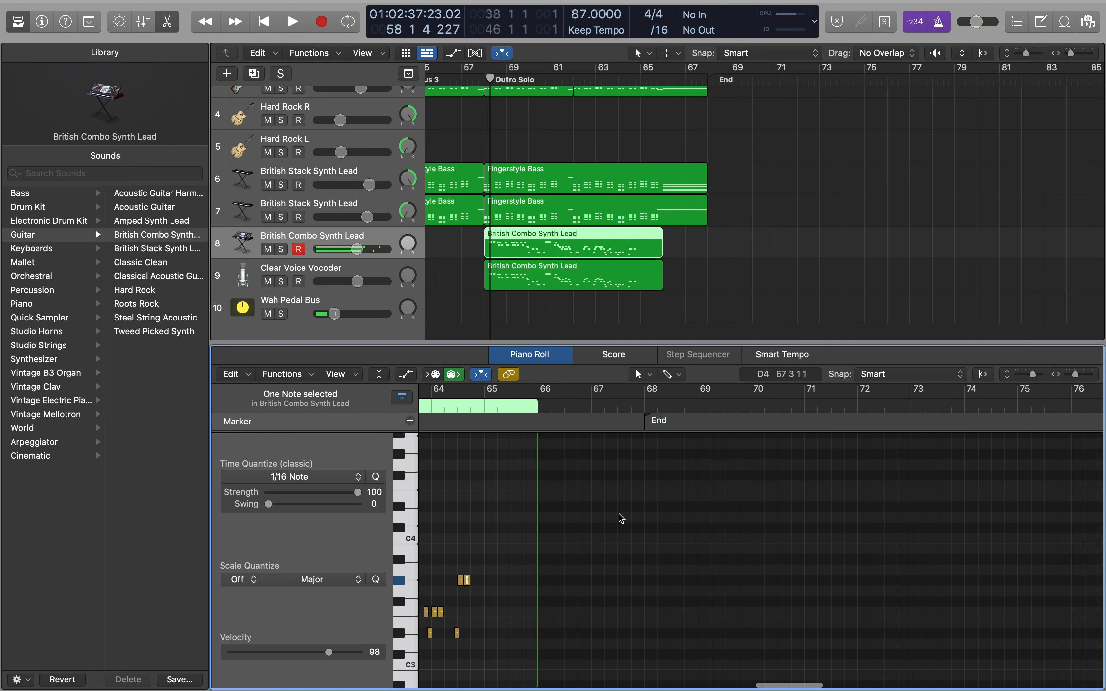
{"action": "scroll", "coordinate": [622, 515], "scroll_direction": "left", "scroll_amount": 10}
{"action": "scroll", "coordinate": [672, 528], "scroll_direction": "up", "scroll_amount": 4}
{"action": "scroll", "coordinate": [672, 529], "scroll_direction": "up", "scroll_amount": 3}
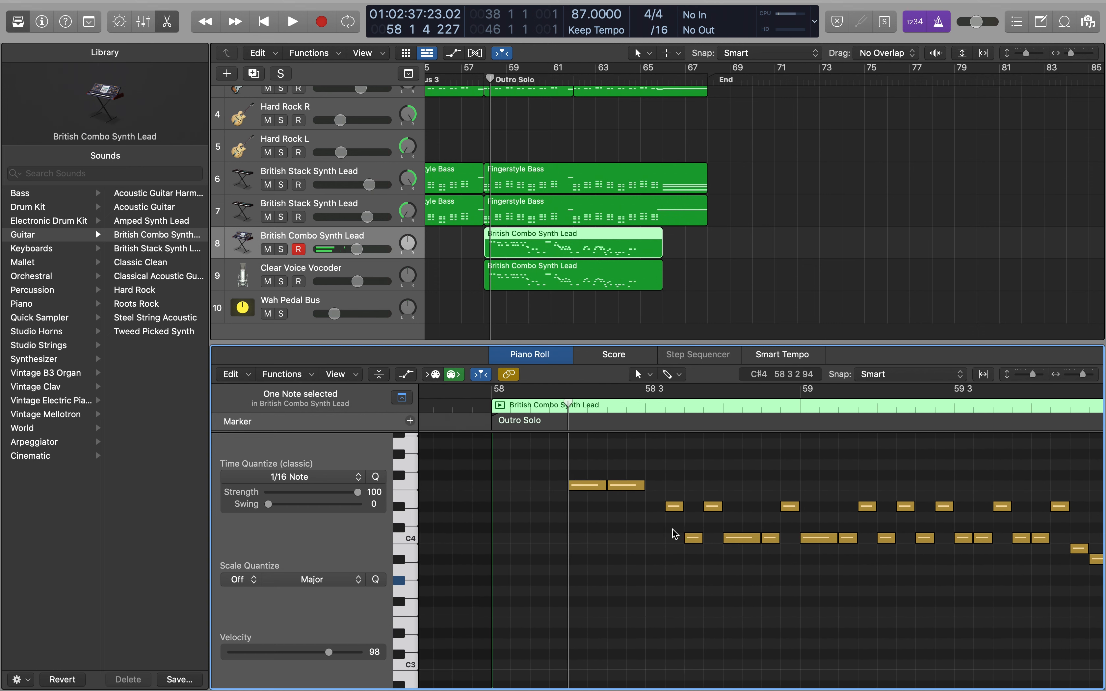
{"action": "scroll", "coordinate": [672, 529], "scroll_direction": "down", "scroll_amount": 4}
{"action": "scroll", "coordinate": [658, 507], "scroll_direction": "up", "scroll_amount": 2}
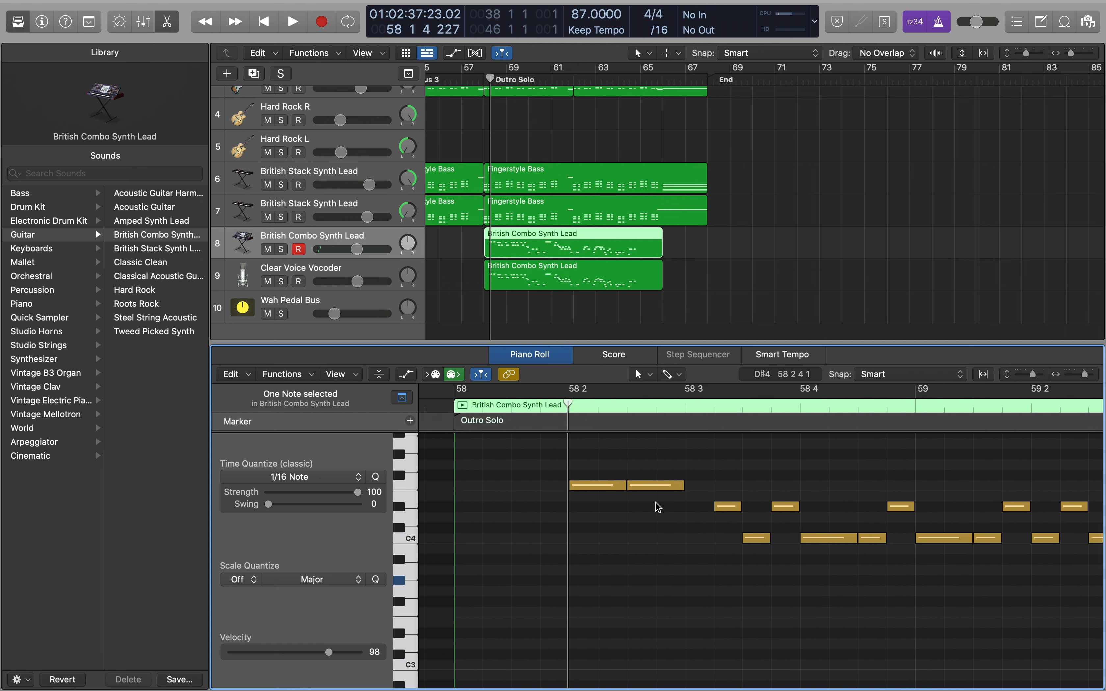
{"action": "scroll", "coordinate": [658, 508], "scroll_direction": "right", "scroll_amount": 5}
{"action": "scroll", "coordinate": [658, 508], "scroll_direction": "left", "scroll_amount": 4}
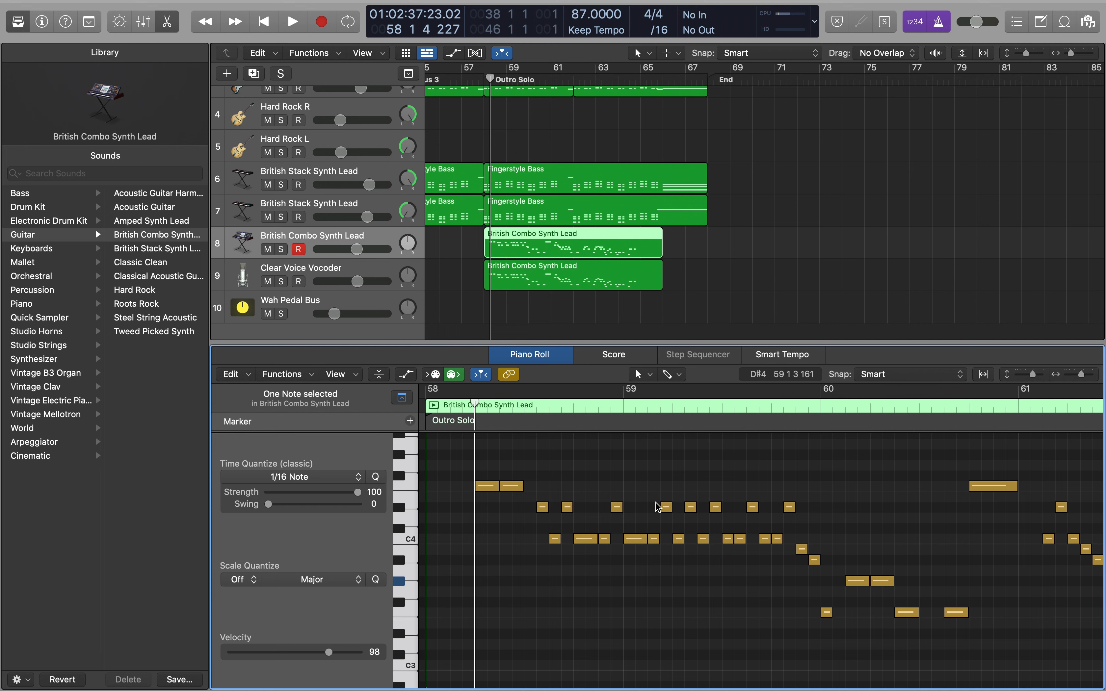
{"action": "scroll", "coordinate": [657, 506], "scroll_direction": "right", "scroll_amount": 20}
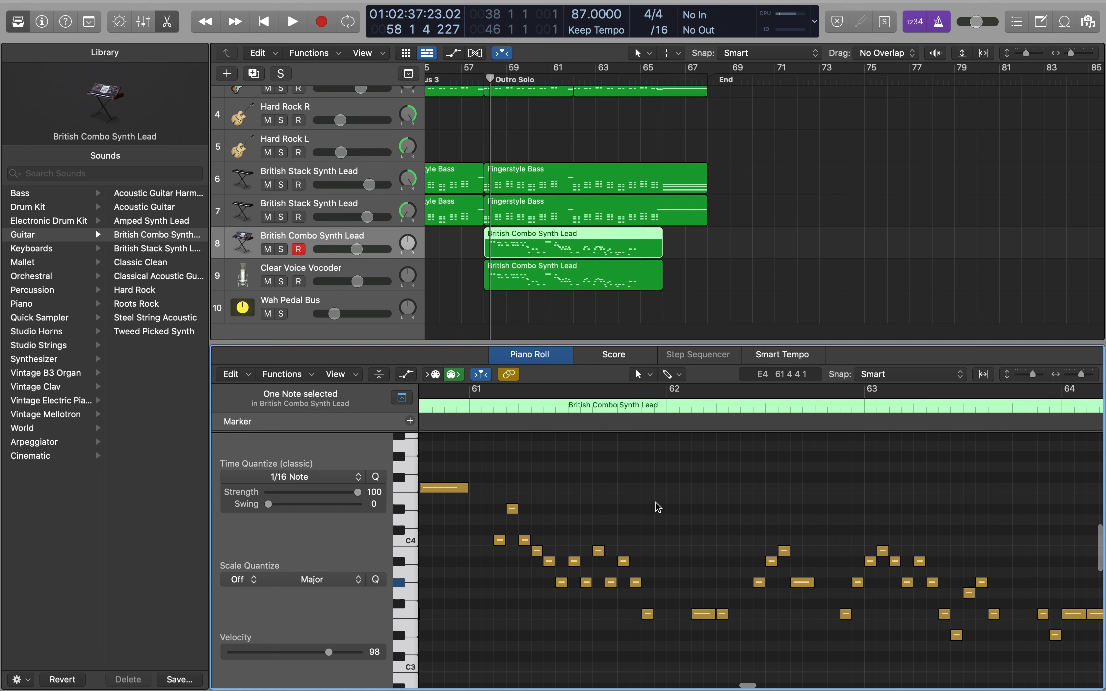
{"action": "scroll", "coordinate": [656, 503], "scroll_direction": "right", "scroll_amount": 13}
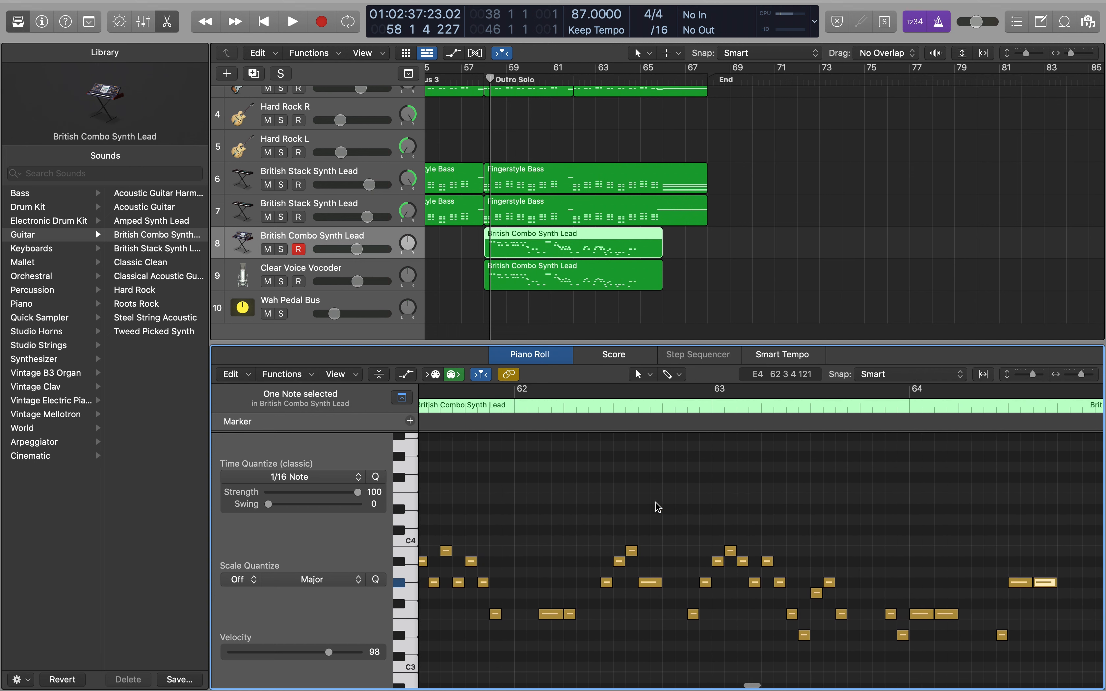
{"action": "scroll", "coordinate": [658, 507], "scroll_direction": "left", "scroll_amount": 1}
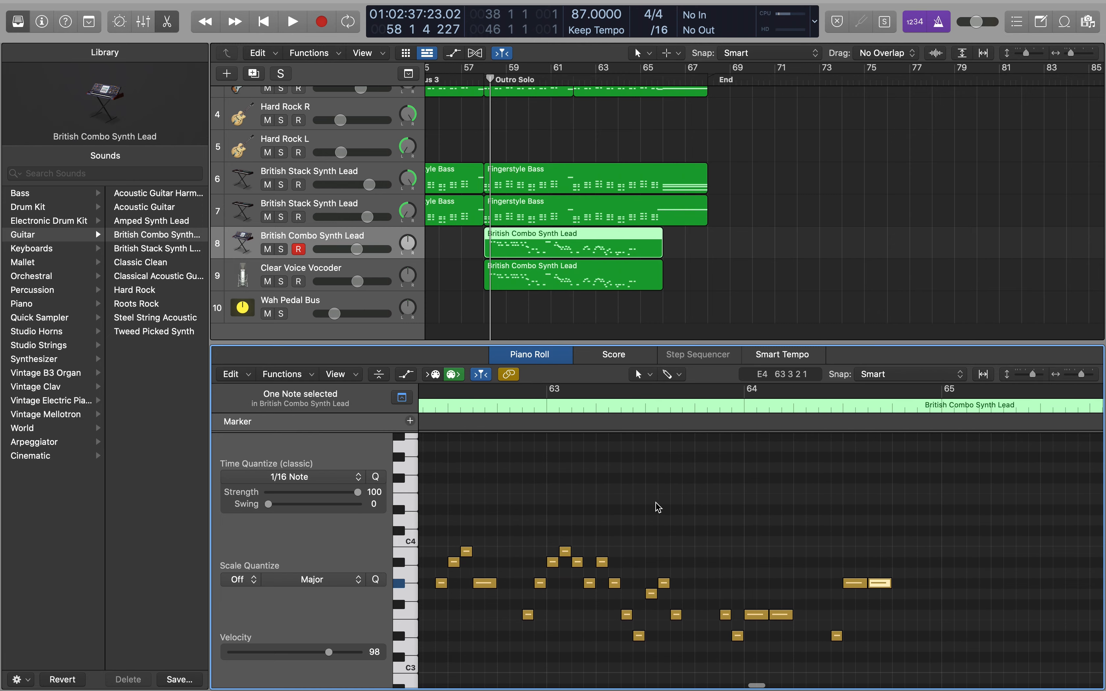
{"action": "scroll", "coordinate": [720, 492], "scroll_direction": "left", "scroll_amount": 20}
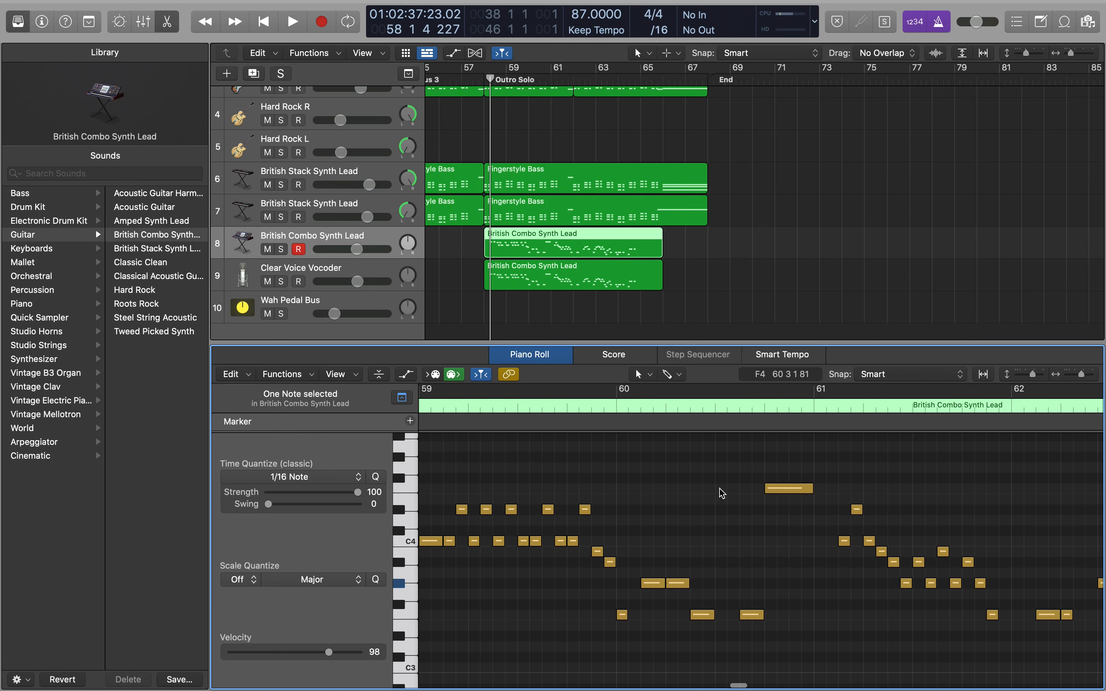
Deselect the lead region, review the arrangement around Solo 1, and check all channel strips in the mixer
{"action": "left_click", "coordinate": [621, 320]}
{"action": "scroll", "coordinate": [622, 320], "scroll_direction": "left", "scroll_amount": 20}
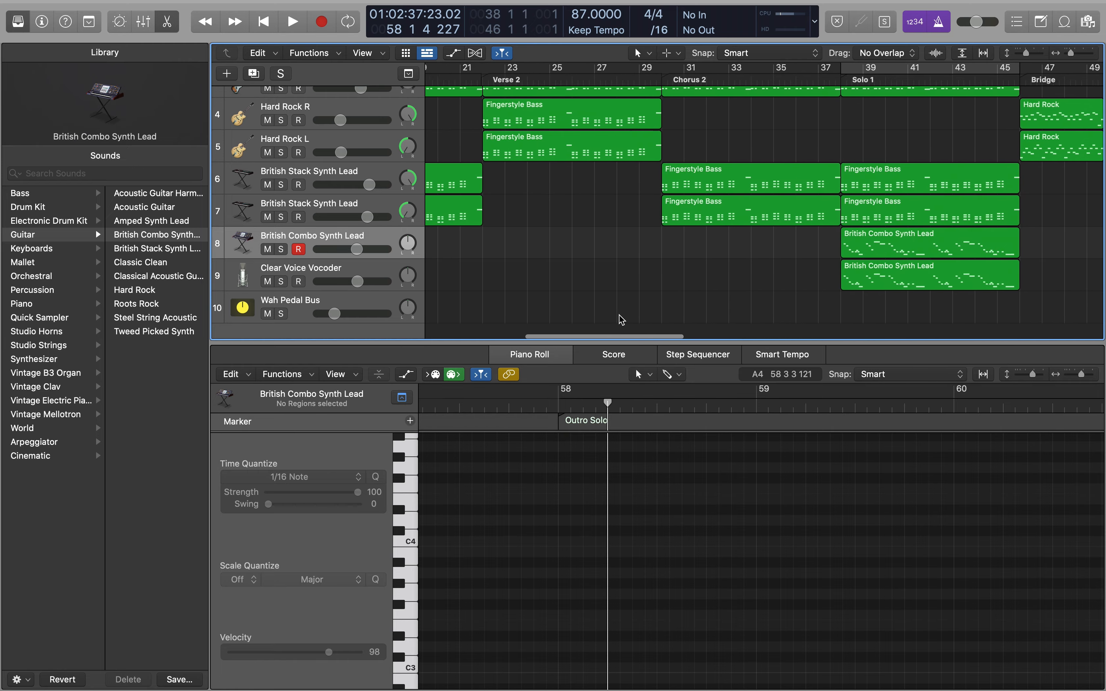
{"action": "scroll", "coordinate": [622, 320], "scroll_direction": "right", "scroll_amount": 5}
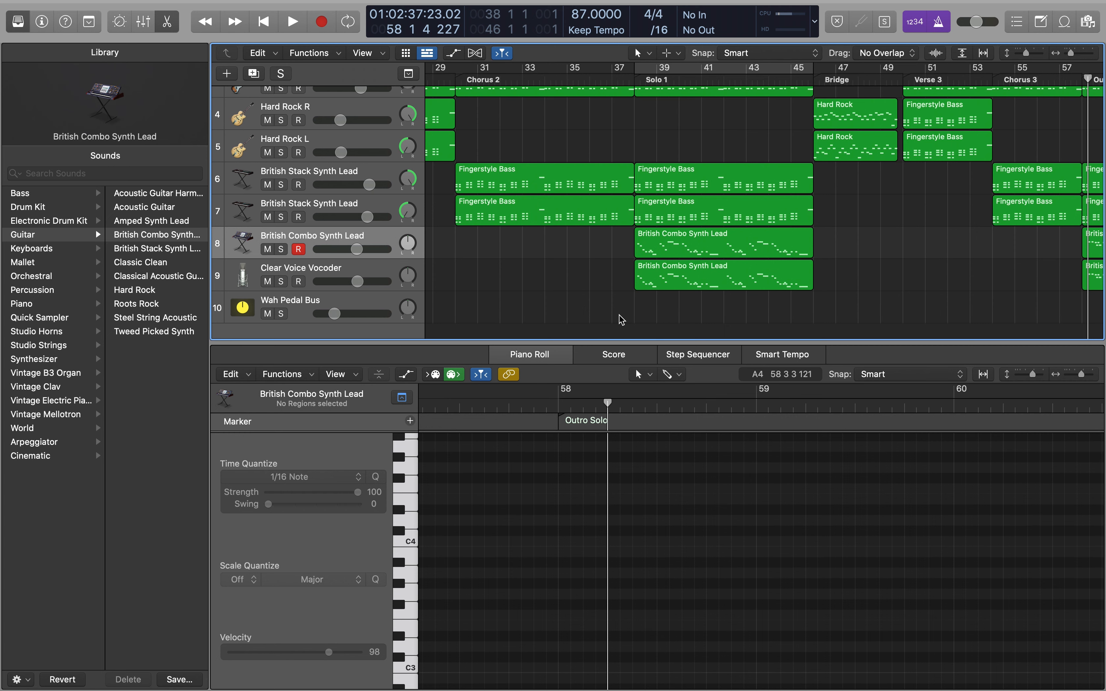
{"action": "key", "text": "x"}
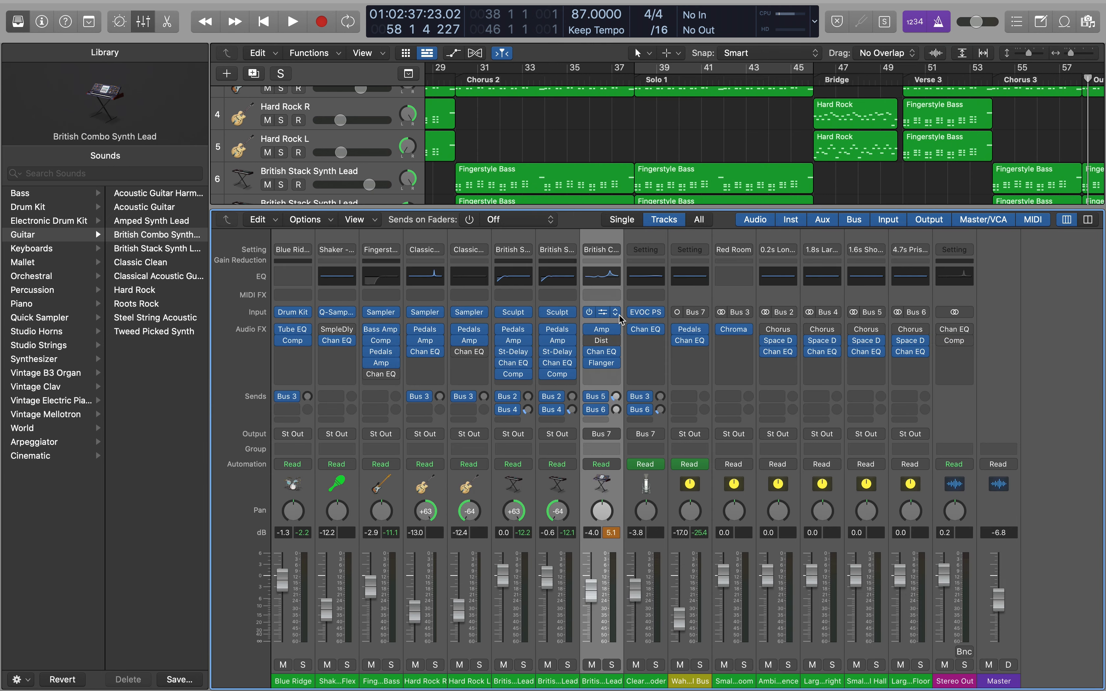
{"action": "key", "text": "x"}
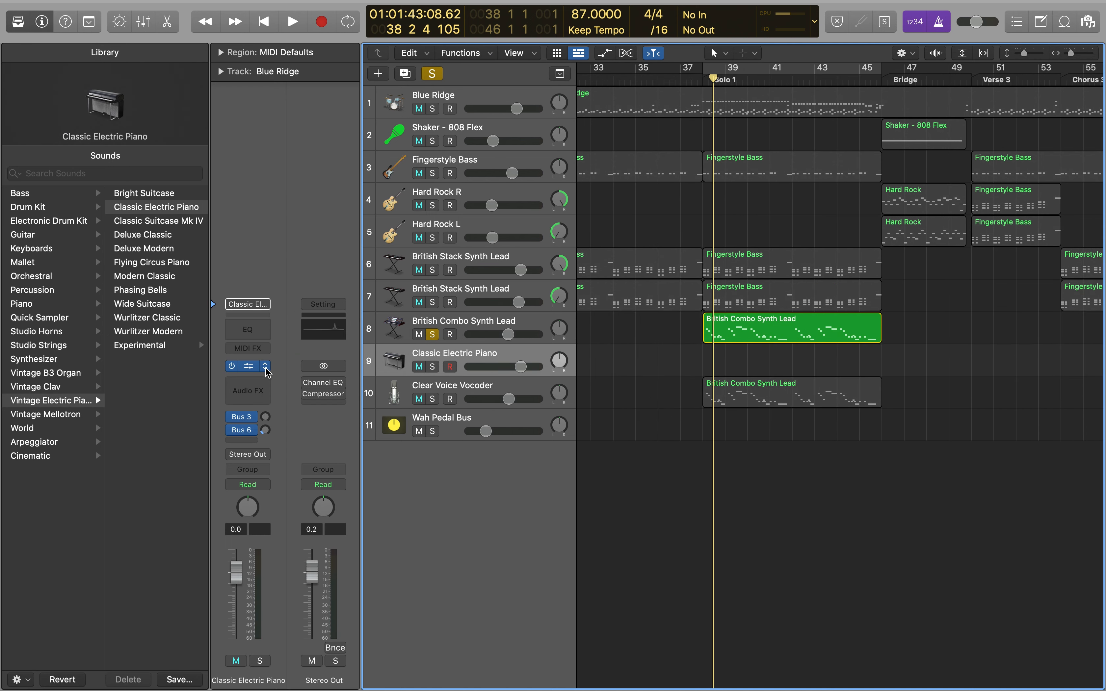
Load the EVOC 20 PS vocoder synth as the Classic Electric Piano track's instrument and move its window clear of the channel strips
{"action": "left_click", "coordinate": [266, 368]}
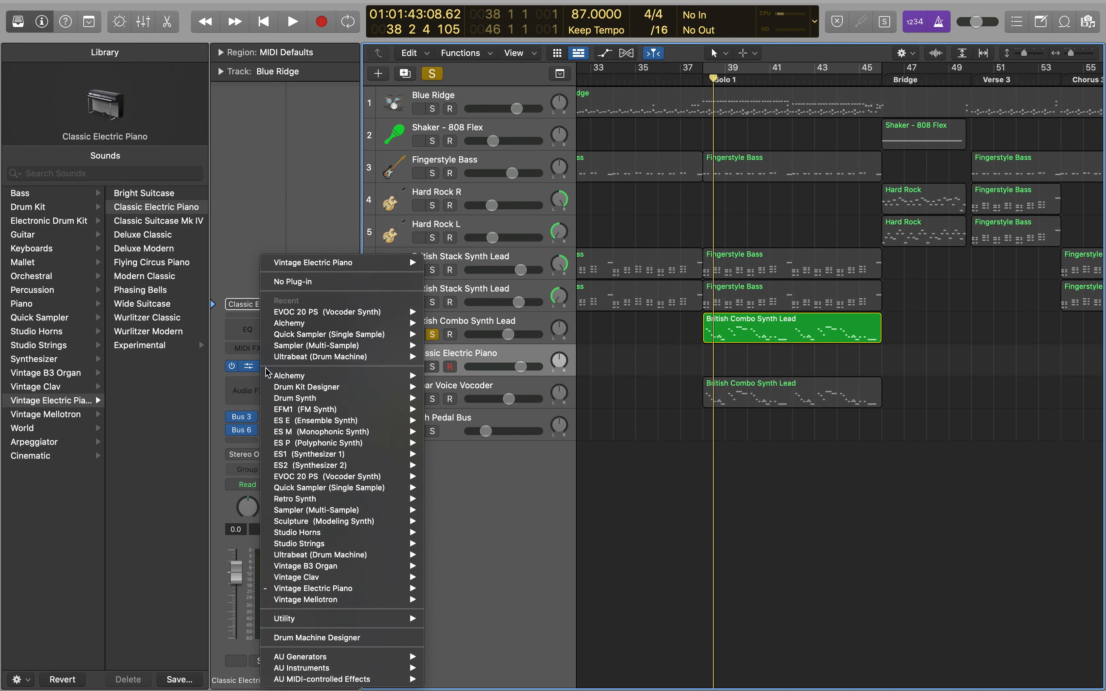
{"action": "mouse_move", "coordinate": [340, 484]}
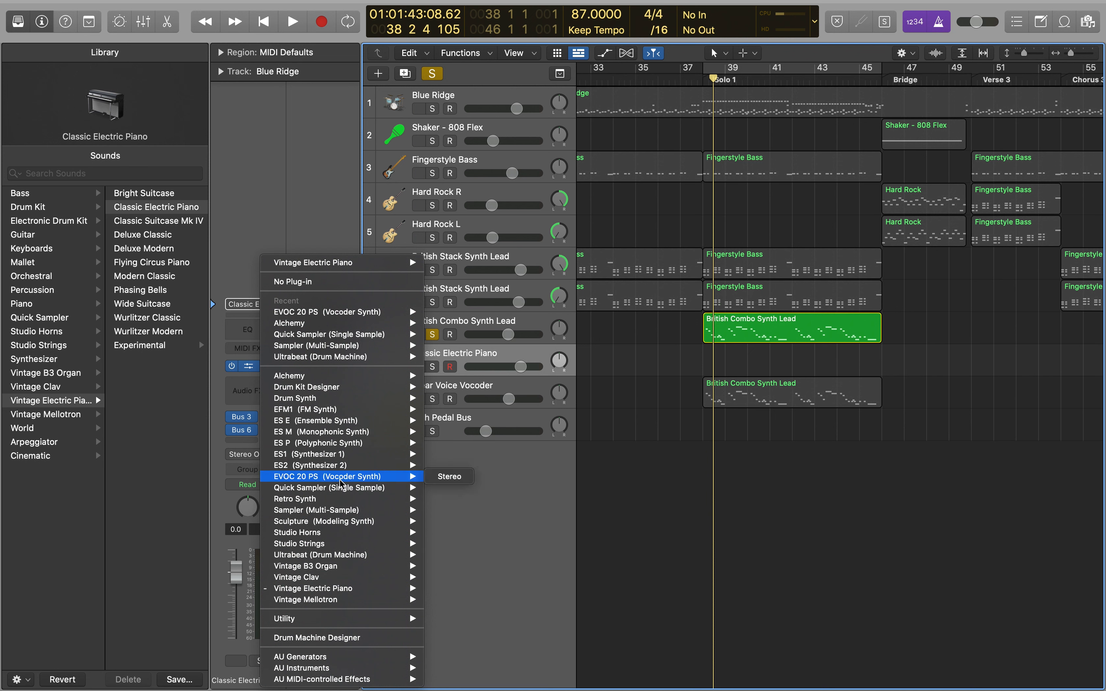
{"action": "left_click", "coordinate": [340, 484]}
{"action": "left_click_drag", "start_coordinate": [561, 200], "coordinate": [611, 405]}
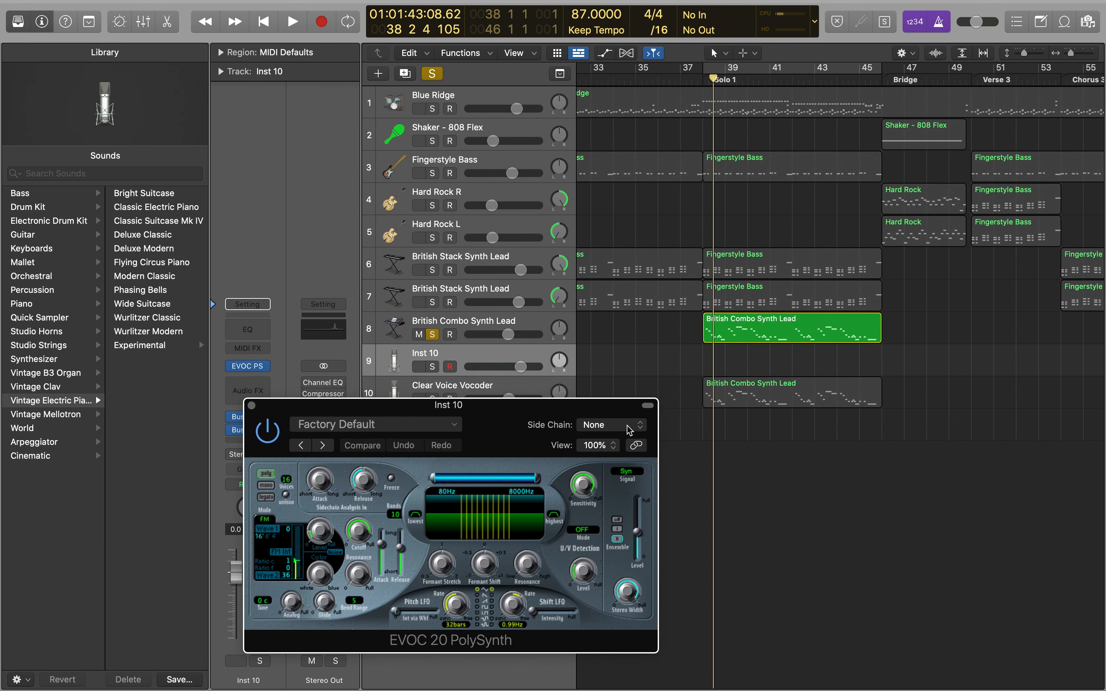
Examine the instrument tracks offered as side chain sources for the EVOC 20 PolySynth, leaving the choice at None
{"action": "left_click", "coordinate": [637, 431]}
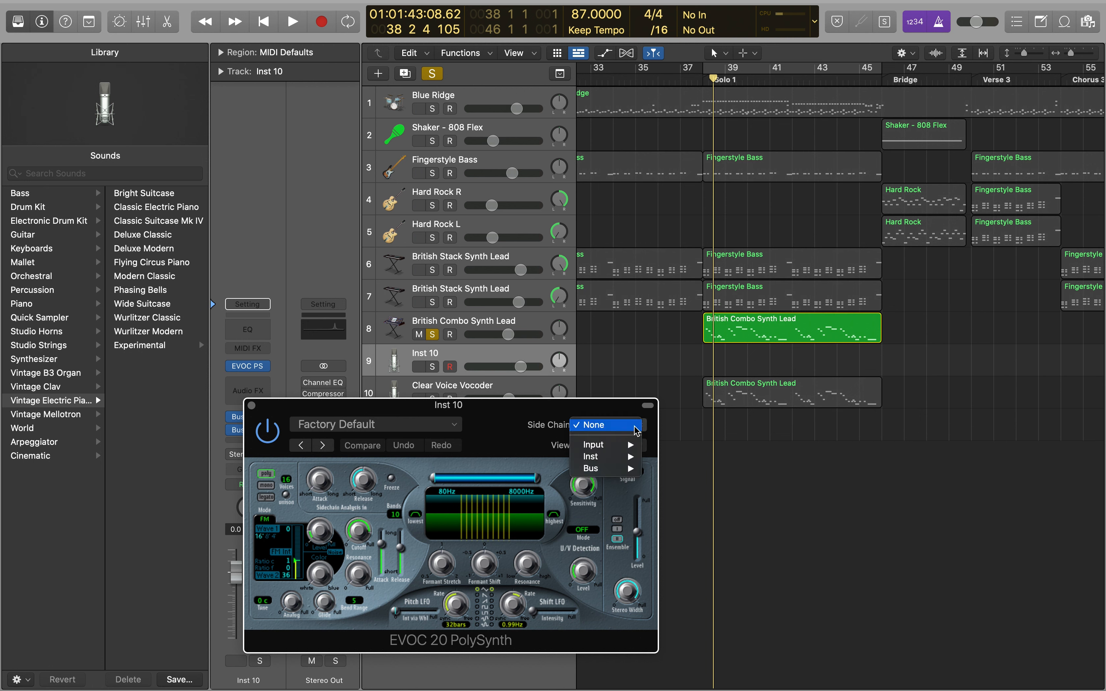
{"action": "mouse_move", "coordinate": [623, 463]}
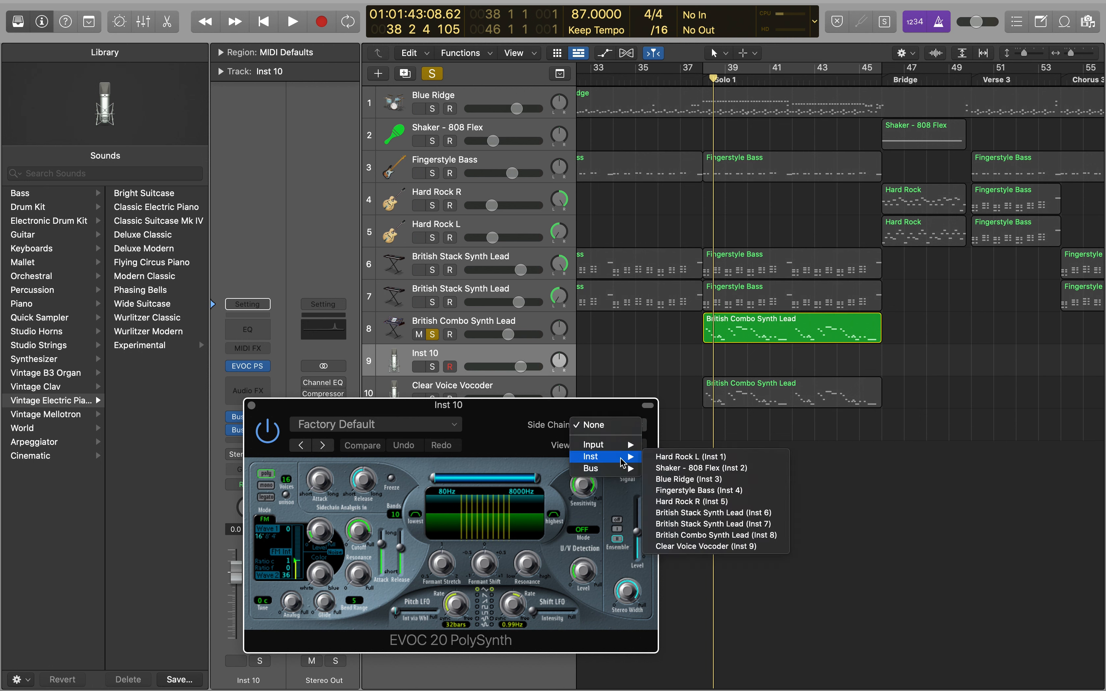
{"action": "left_click", "coordinate": [601, 410]}
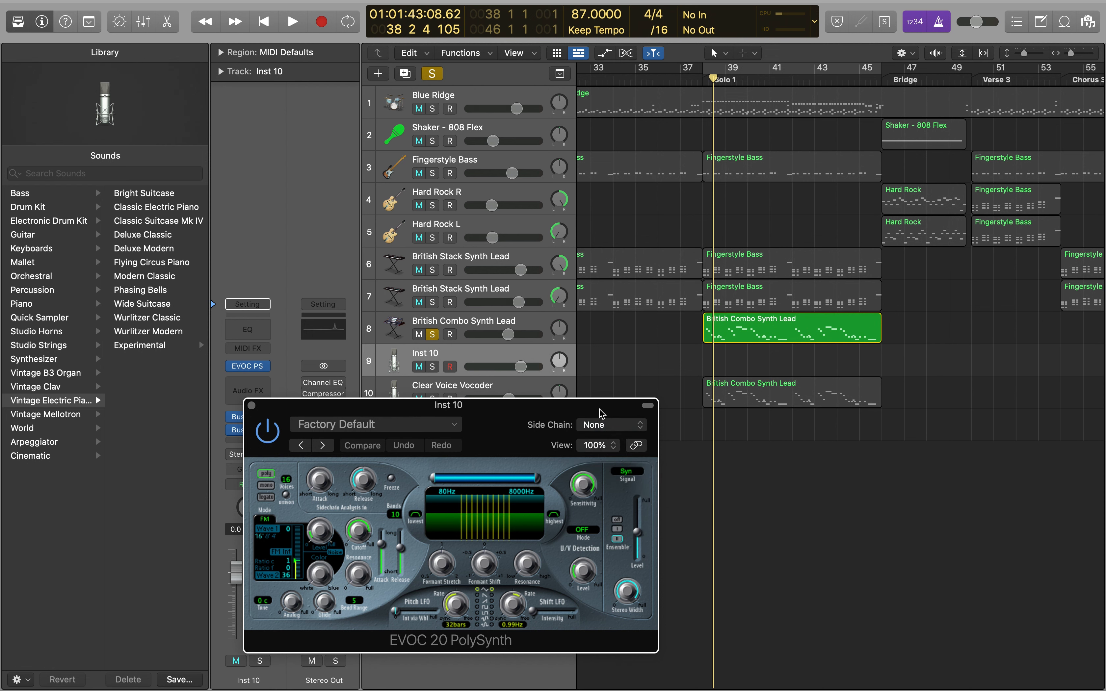
Move the vocoder window aside to uncover the Solo 1 lead region, and delete the demonstration track Inst 10
{"action": "left_click_drag", "start_coordinate": [383, 414], "coordinate": [750, 376]}
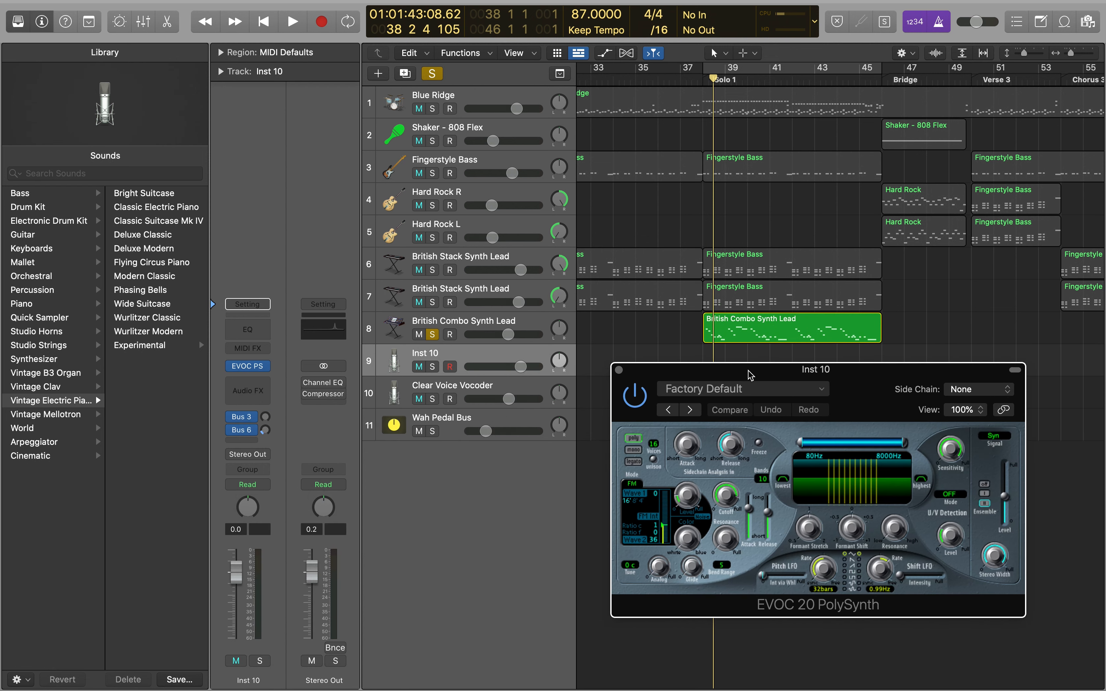
{"action": "left_click_drag", "start_coordinate": [663, 369], "coordinate": [659, 433]}
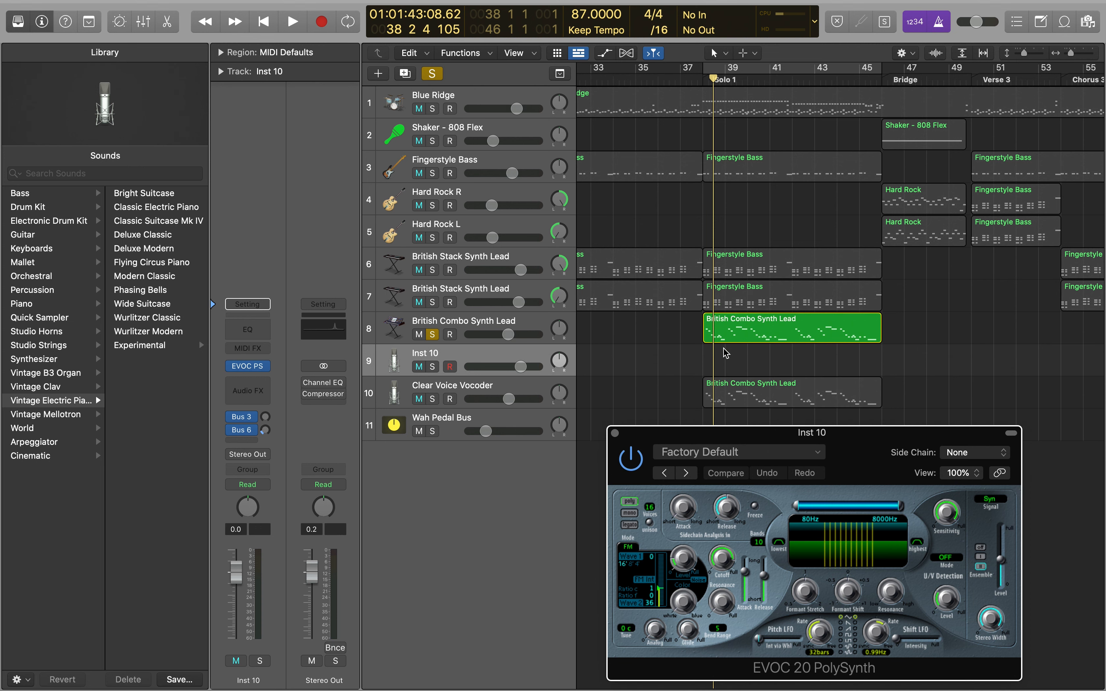
{"action": "left_click", "coordinate": [760, 320]}
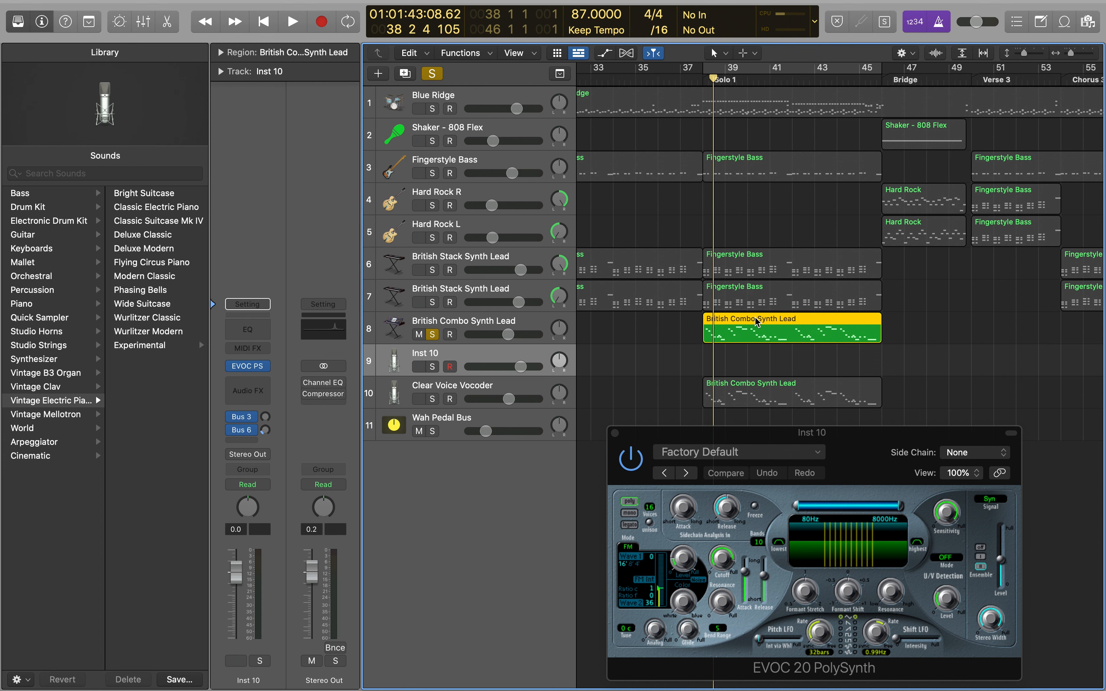
{"action": "left_click", "coordinate": [668, 350]}
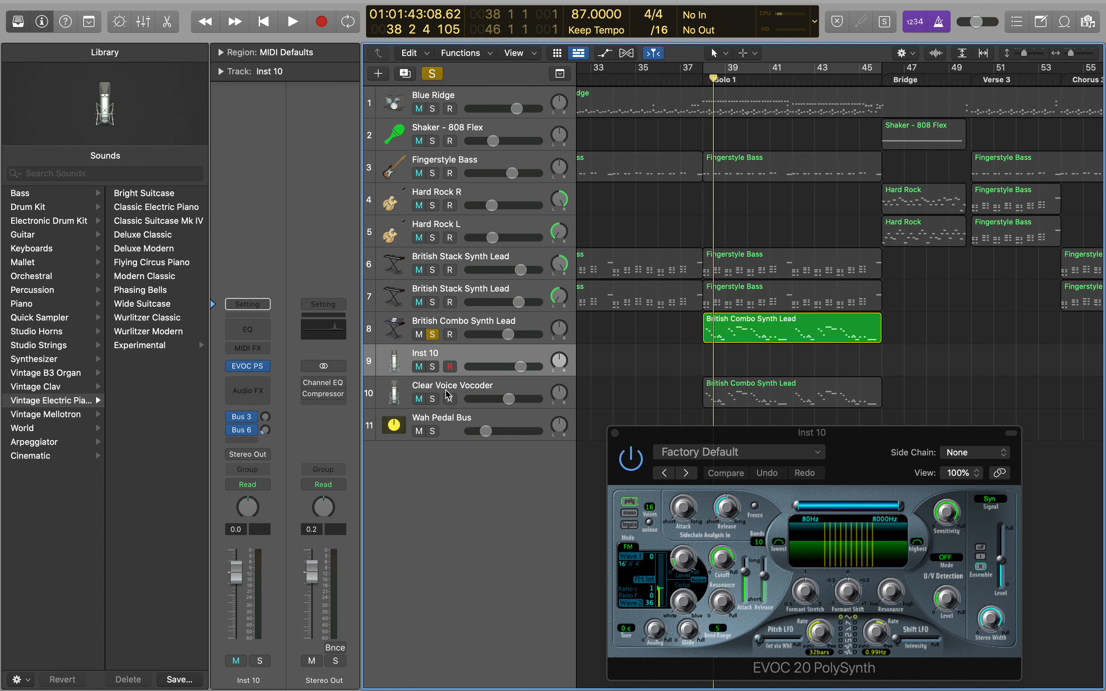
{"action": "key", "text": "super+BackSpace"}
Open the Clear Voice Vocoder track's EVOC 20 PolySynth and examine the Vintage Vocoder presets, keeping Clear Voice Vocoder
{"action": "left_click", "coordinate": [267, 375]}
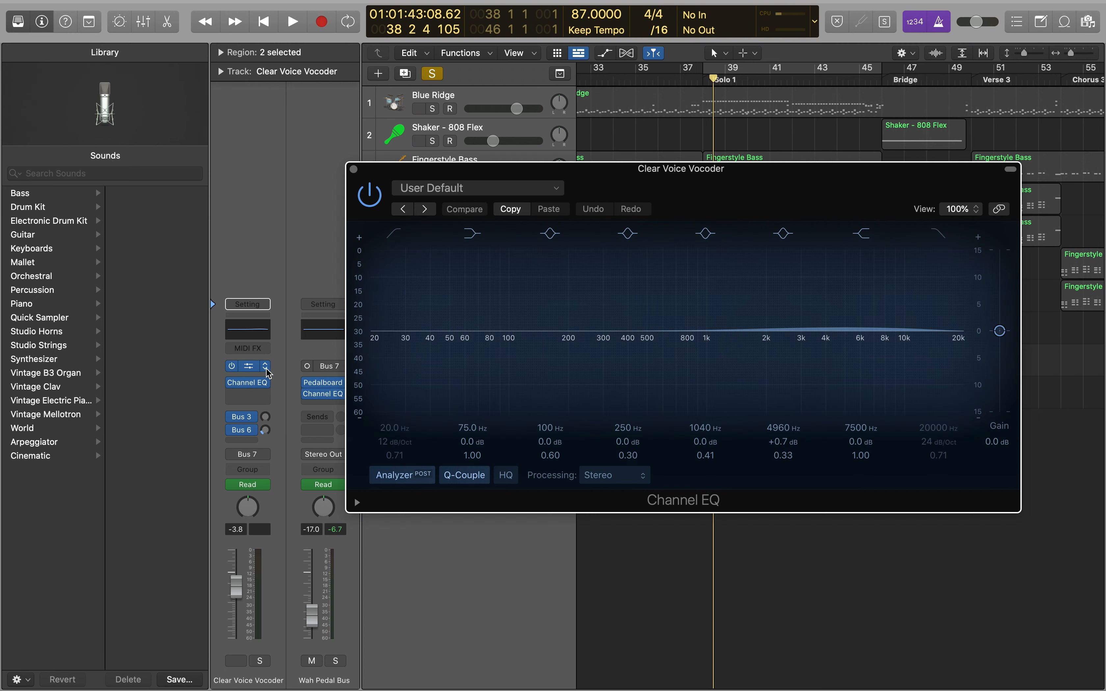
{"action": "left_click", "coordinate": [249, 370]}
{"action": "key", "text": "super+w"}
{"action": "left_click", "coordinate": [354, 168]}
{"action": "left_click", "coordinate": [568, 202]}
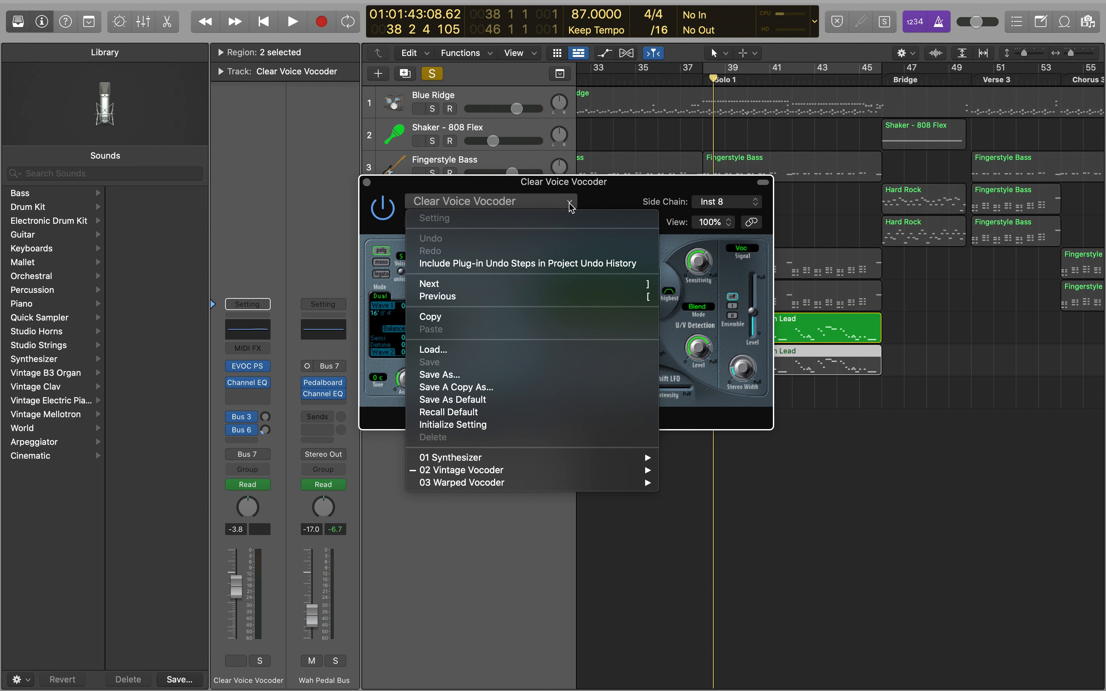
{"action": "mouse_move", "coordinate": [512, 470]}
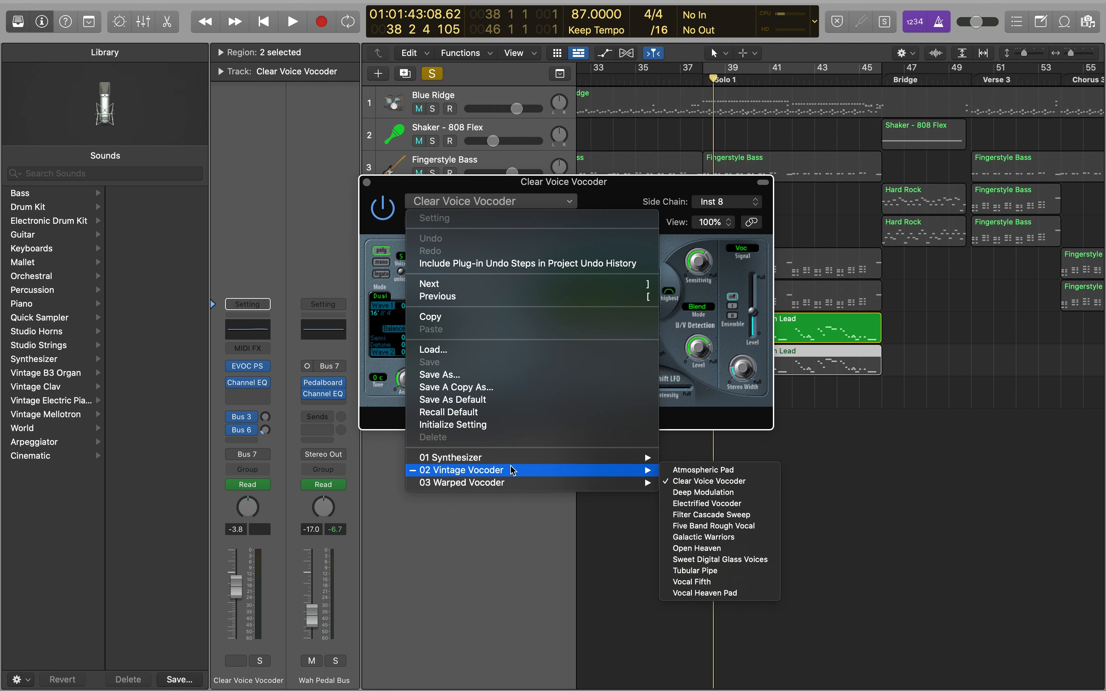
{"action": "left_click", "coordinate": [398, 194]}
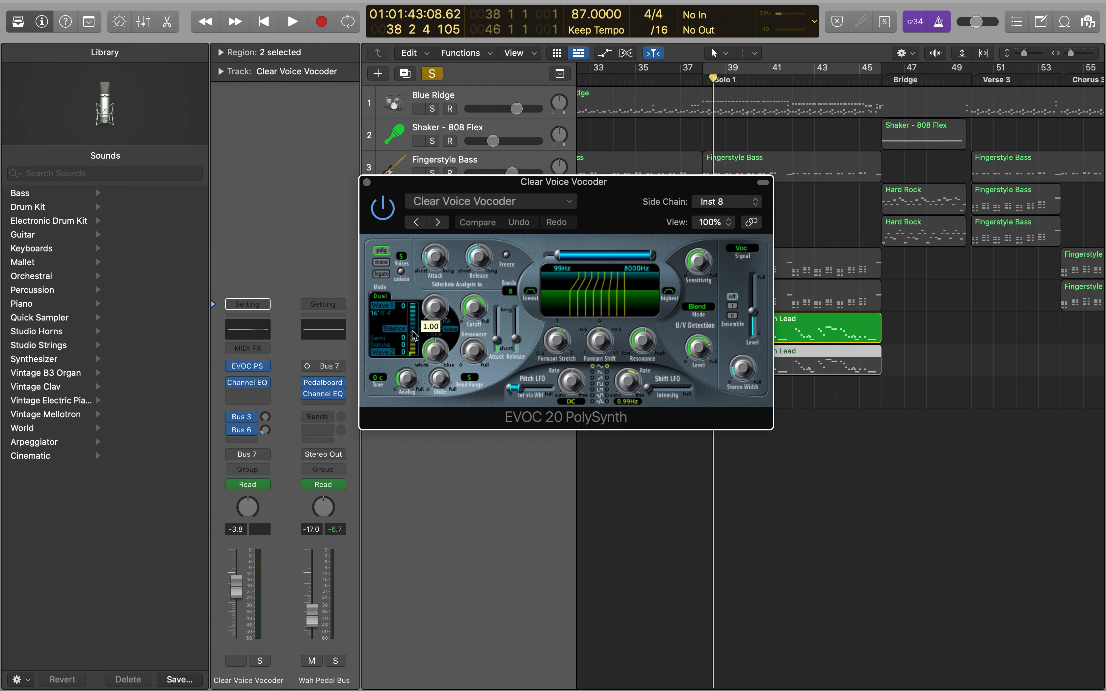
Adjust the EVOC 20 PolySynth's Balance between Wave 1 and Wave 2, and move its window clear of the Clear Voice Vocoder track
{"action": "mouse_move", "coordinate": [413, 335]}
{"action": "left_mouse_down"}
{"action": "mouse_move", "coordinate": [415, 304]}
{"action": "mouse_move", "coordinate": [414, 352]}
{"action": "left_mouse_up"}
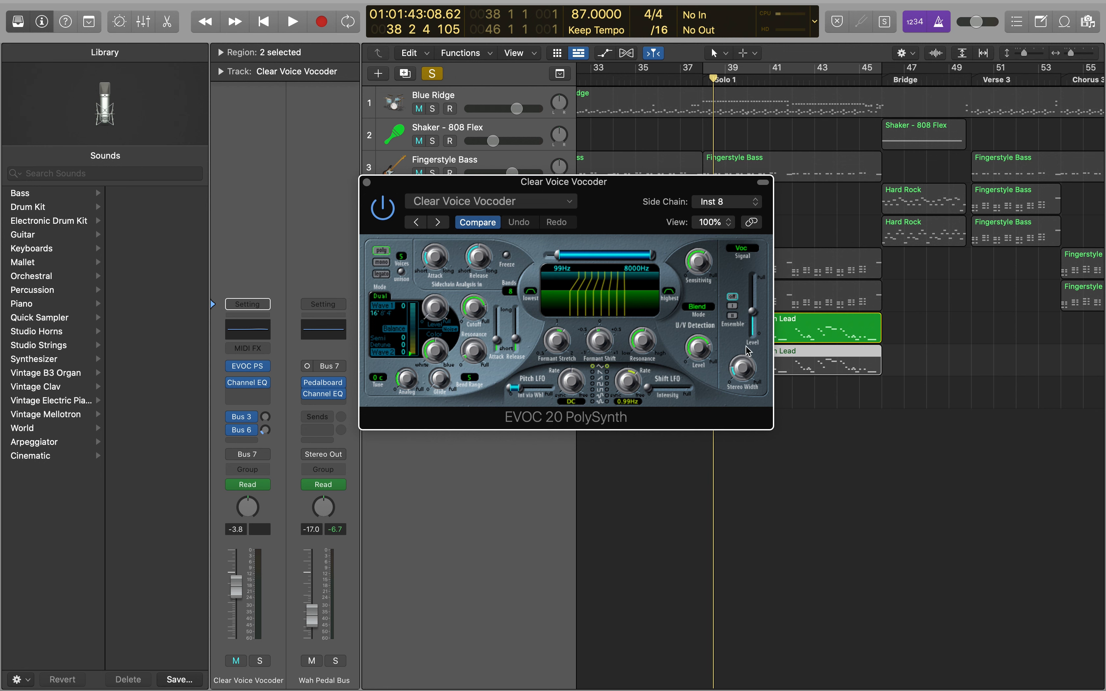
{"action": "left_click_drag", "start_coordinate": [662, 190], "coordinate": [504, 210]}
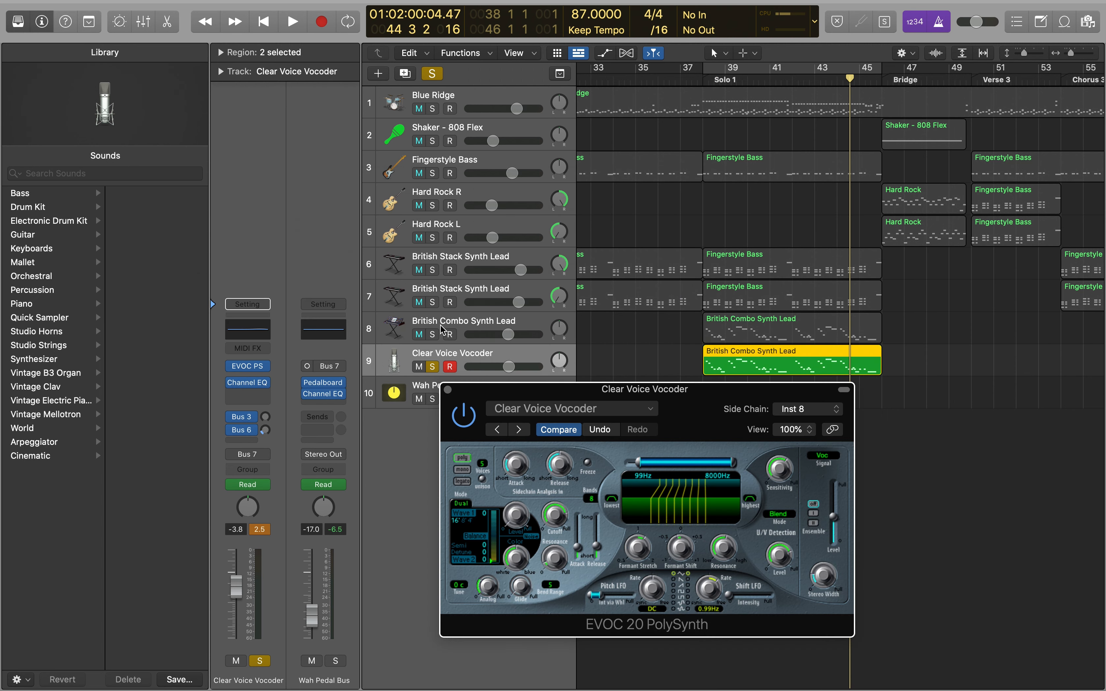
Select the British Combo Synth Lead track, take the Clear Voice Vocoder track out of solo and close the vocoder window
{"action": "key", "text": "Up"}
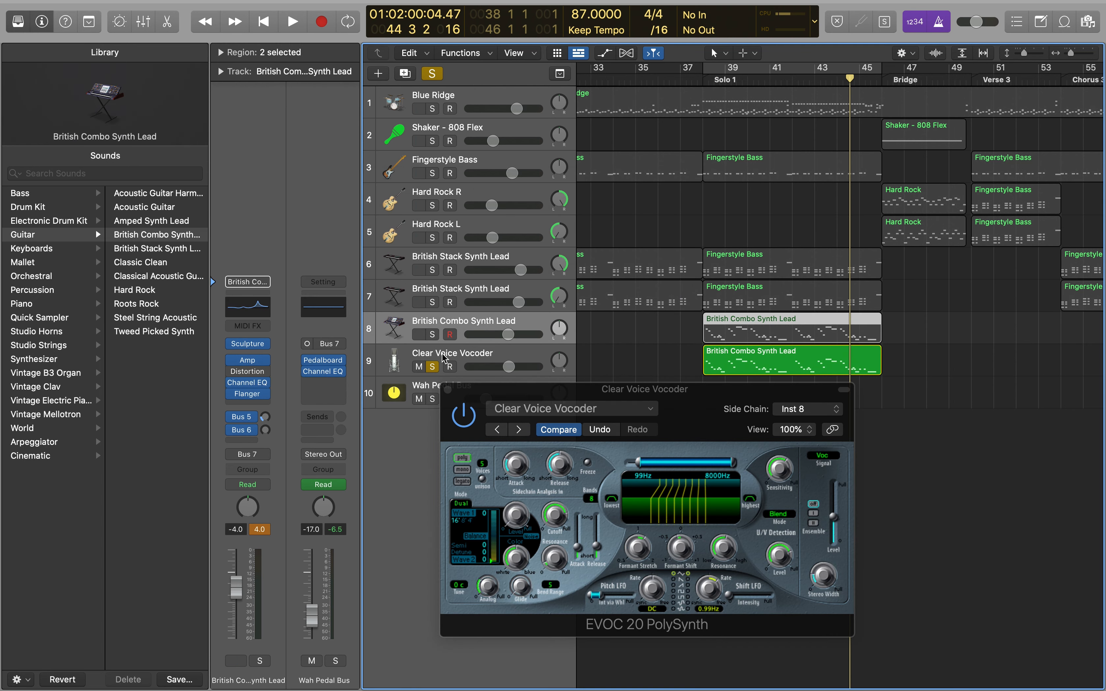
{"action": "left_click", "coordinate": [443, 356]}
{"action": "left_click", "coordinate": [444, 324]}
{"action": "left_click", "coordinate": [433, 367]}
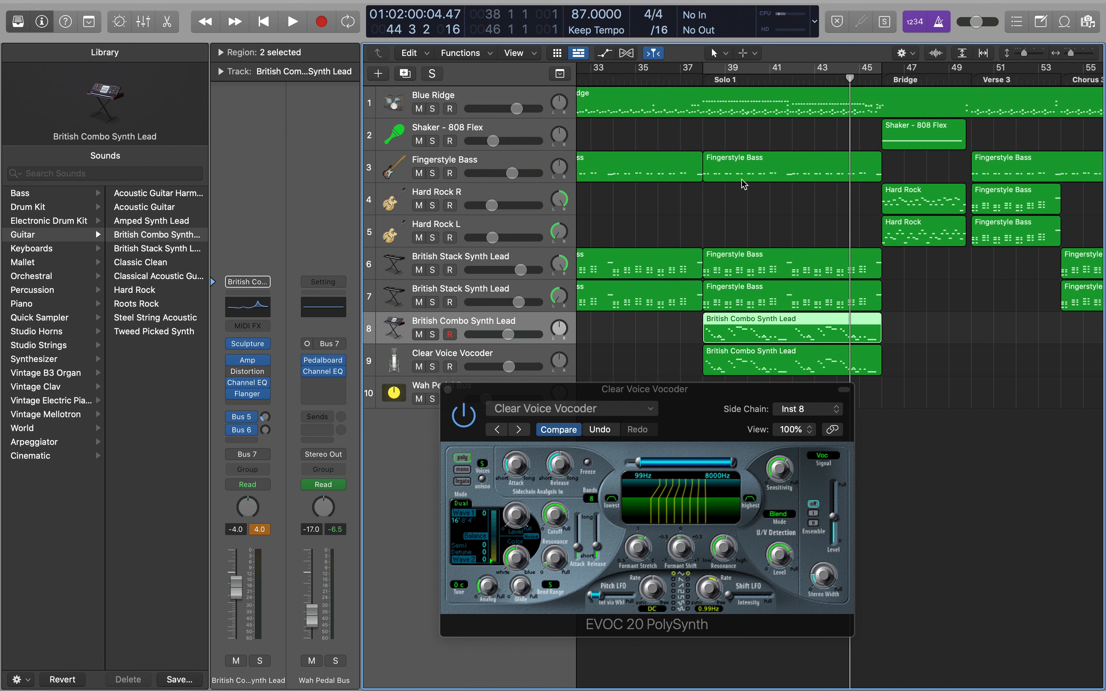
{"action": "left_click", "coordinate": [448, 389]}
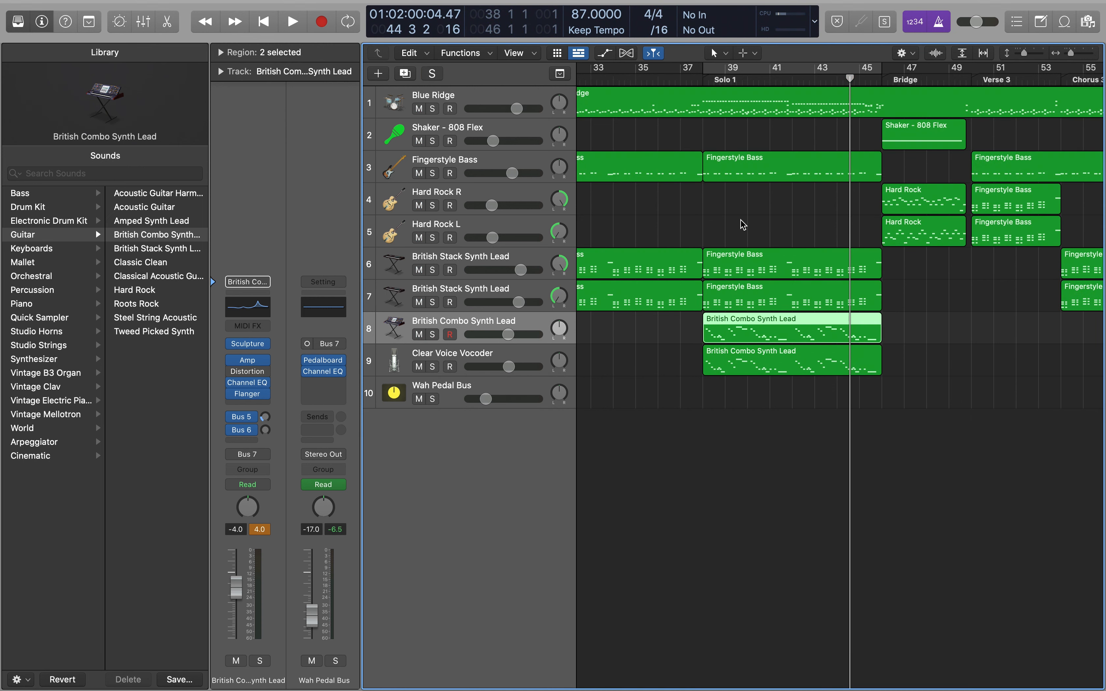
Place the playhead at the start of Solo 1 at bar 38 and show the mixer's lead and bus channel strips
{"action": "left_click", "coordinate": [702, 81]}
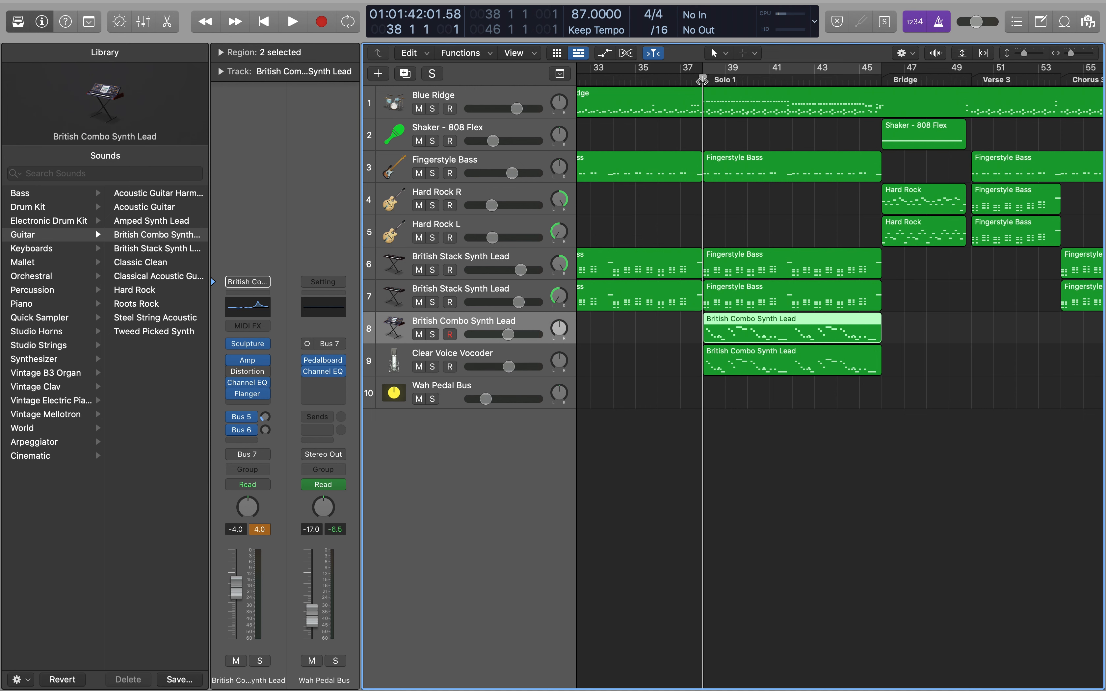
{"action": "key", "text": "x"}
{"action": "scroll", "coordinate": [743, 406], "scroll_direction": "right", "scroll_amount": 3}
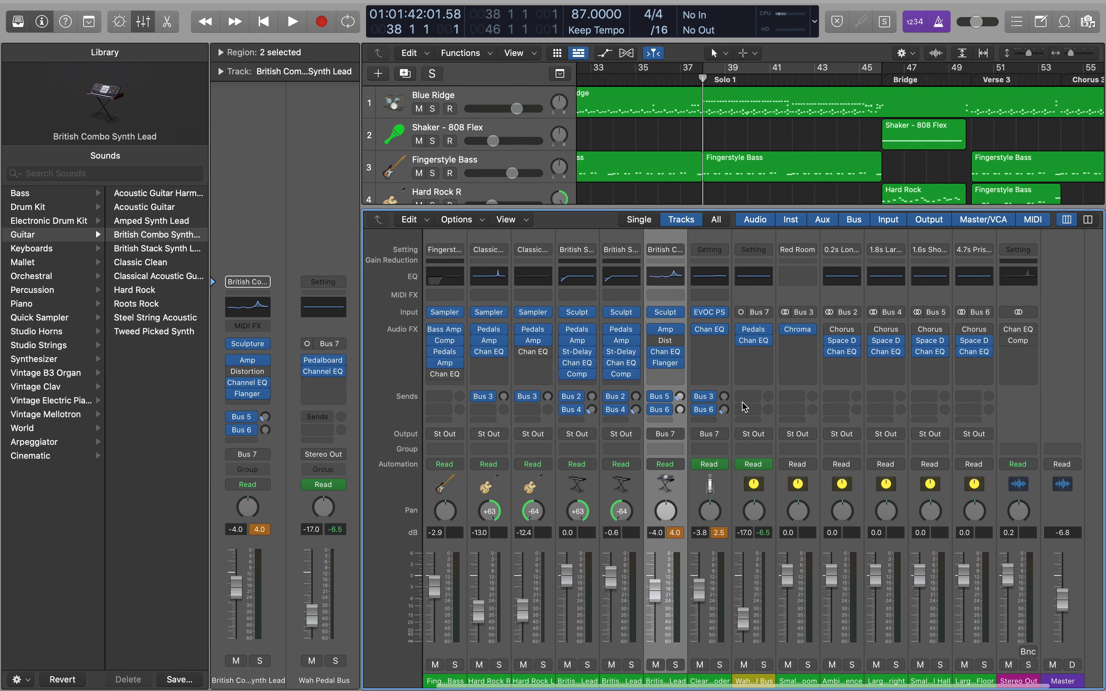
Examine the British Combo Synth Lead's output bus choices, keeping Bus 7 → Wah Pedal Bus, and select the Clear Voice Vocoder strip for comparison
{"action": "left_click", "coordinate": [659, 435]}
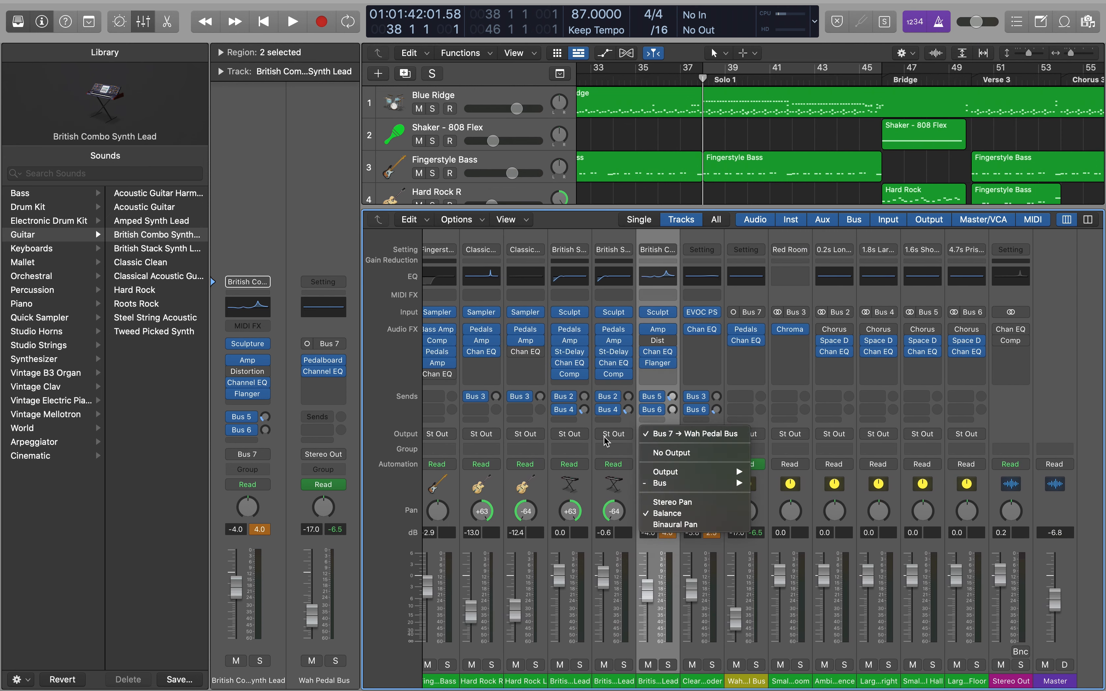
{"action": "key", "text": "x"}
{"action": "key", "text": "Return"}
{"action": "key", "text": "x"}
{"action": "key", "text": "x"}
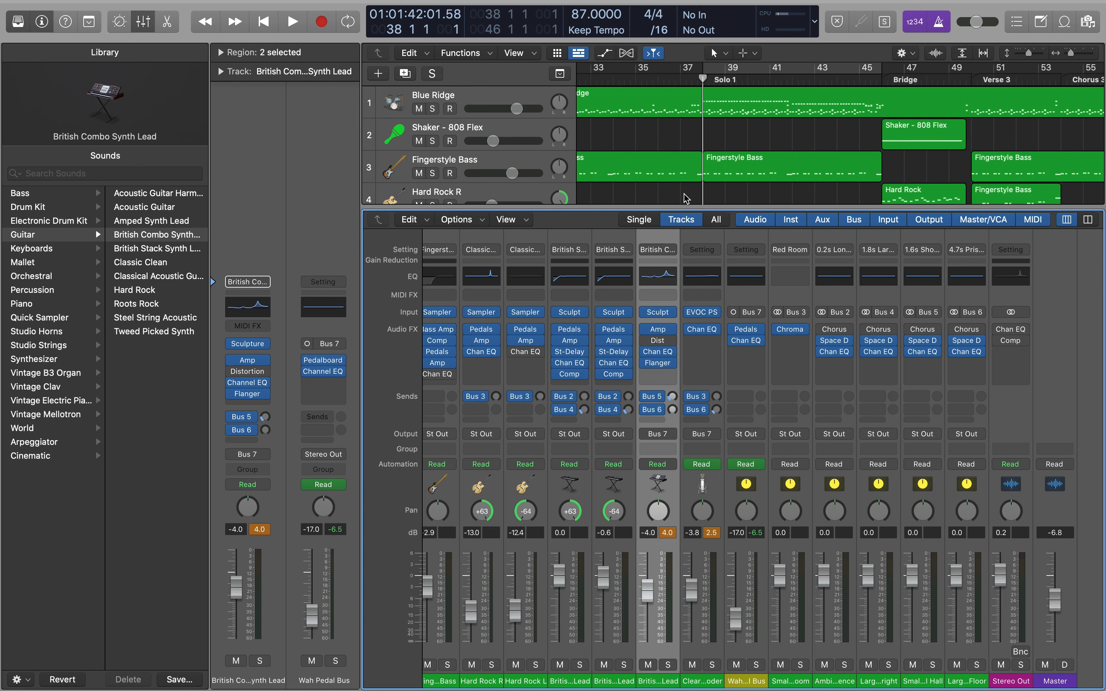
{"action": "left_click", "coordinate": [658, 434]}
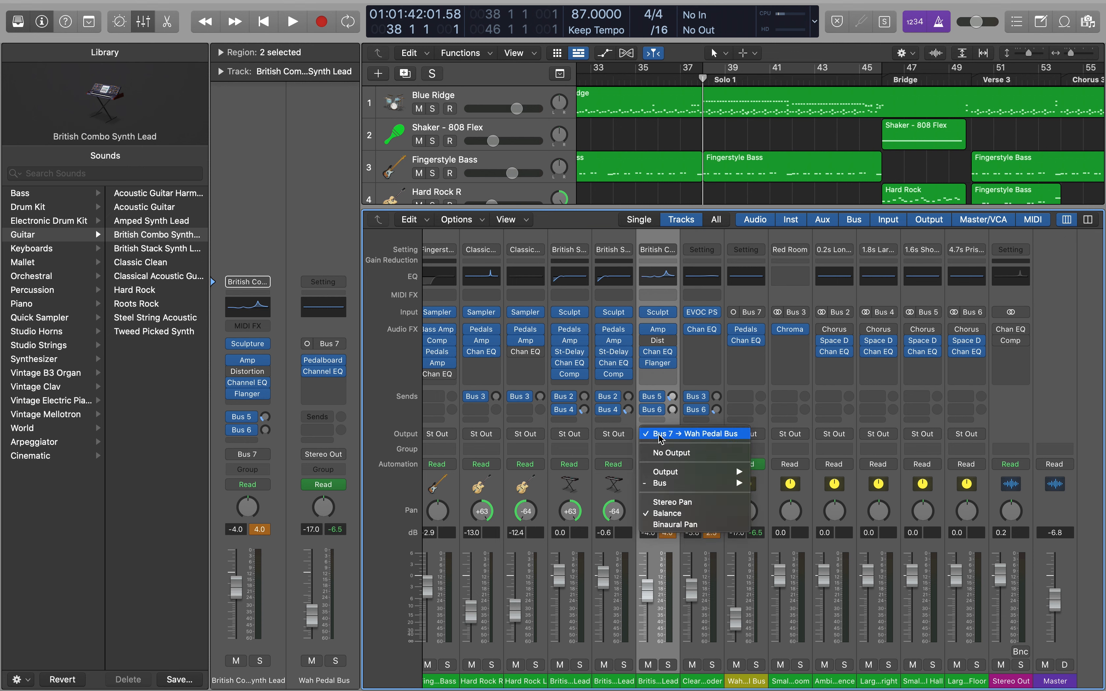
{"action": "mouse_move", "coordinate": [677, 476]}
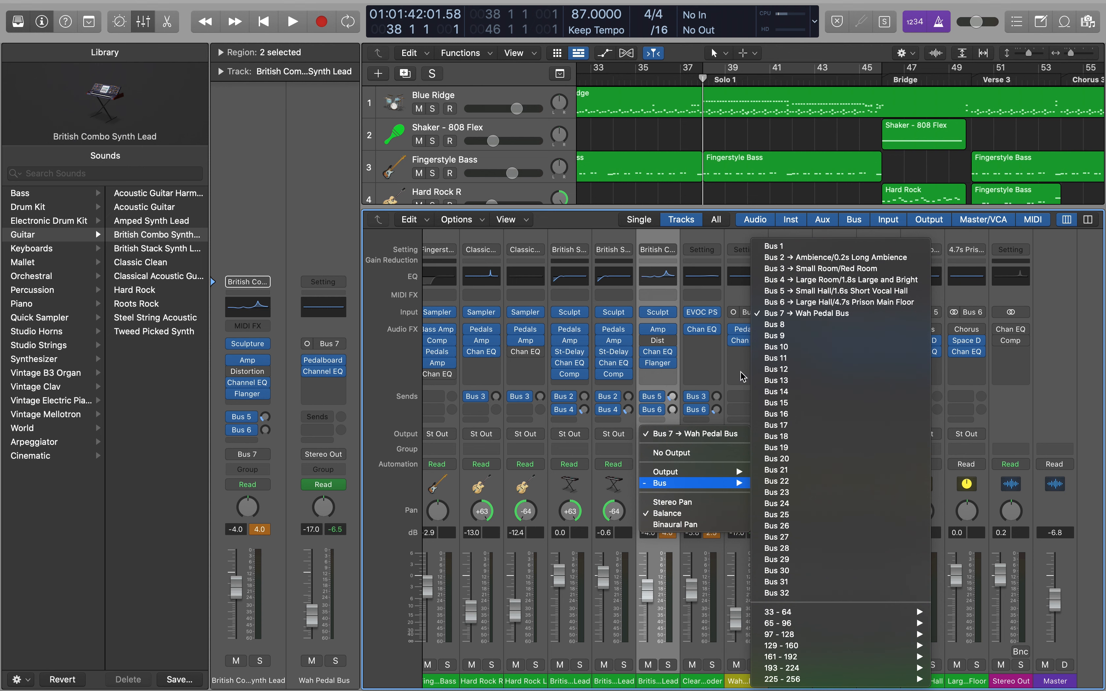
{"action": "left_click", "coordinate": [697, 415]}
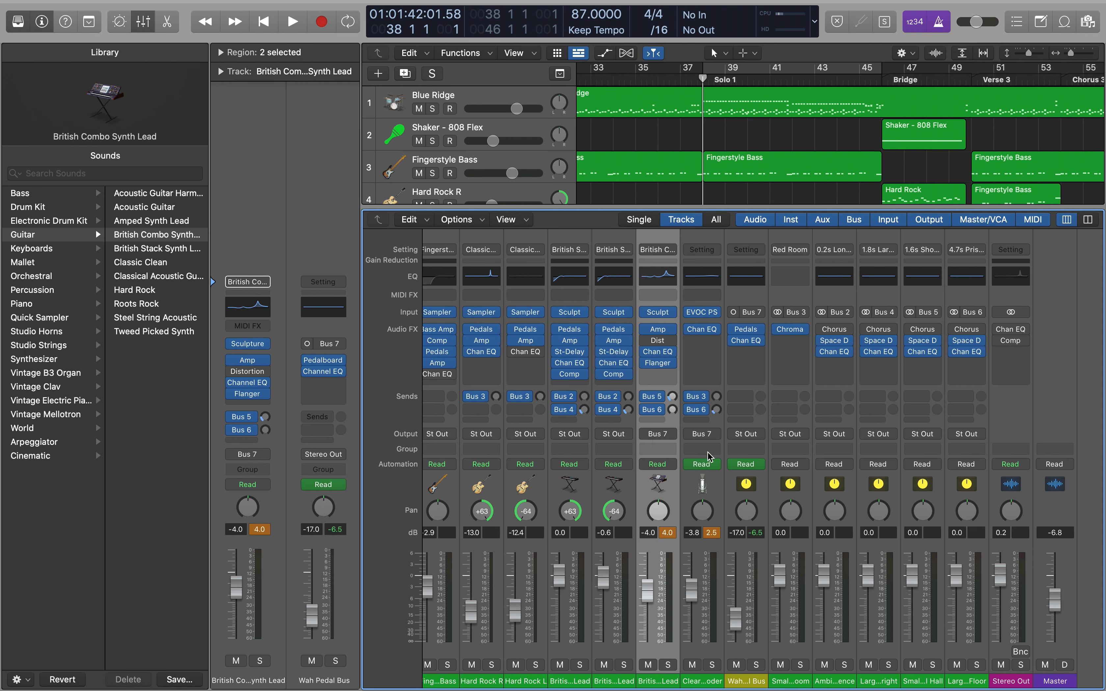
{"action": "left_click", "coordinate": [720, 490]}
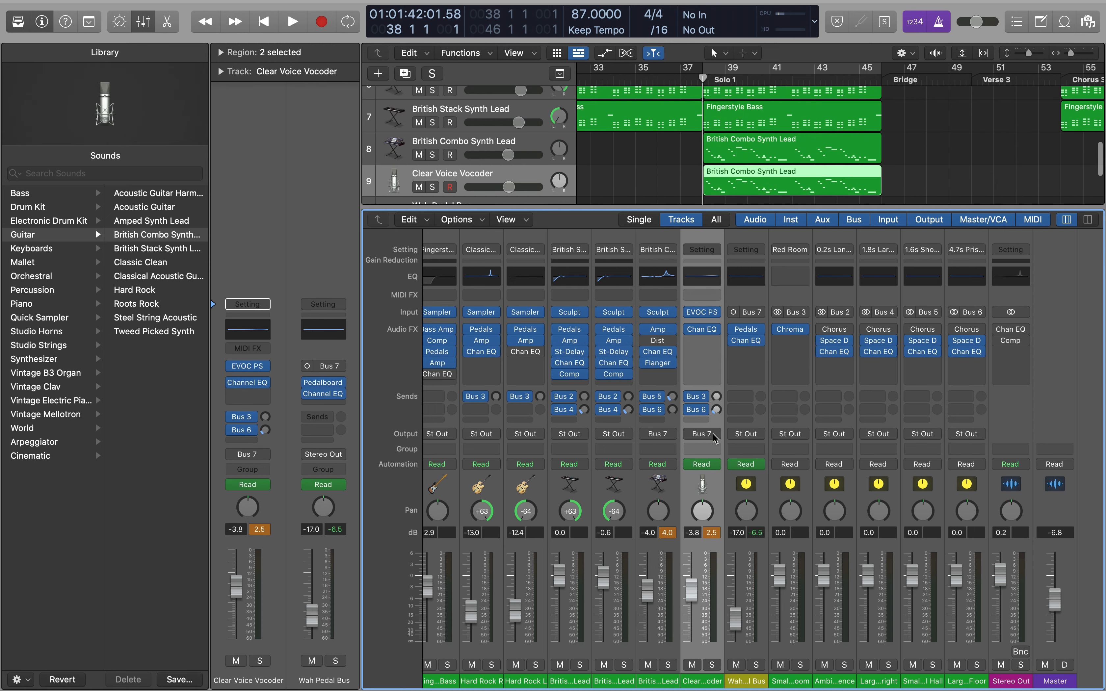
Open the Wah Pedal Bus's Pedalboard clear of the tracks, and solo British Combo Synth Lead, Clear Voice Vocoder and Wah Pedal Bus
{"action": "left_click", "coordinate": [750, 333]}
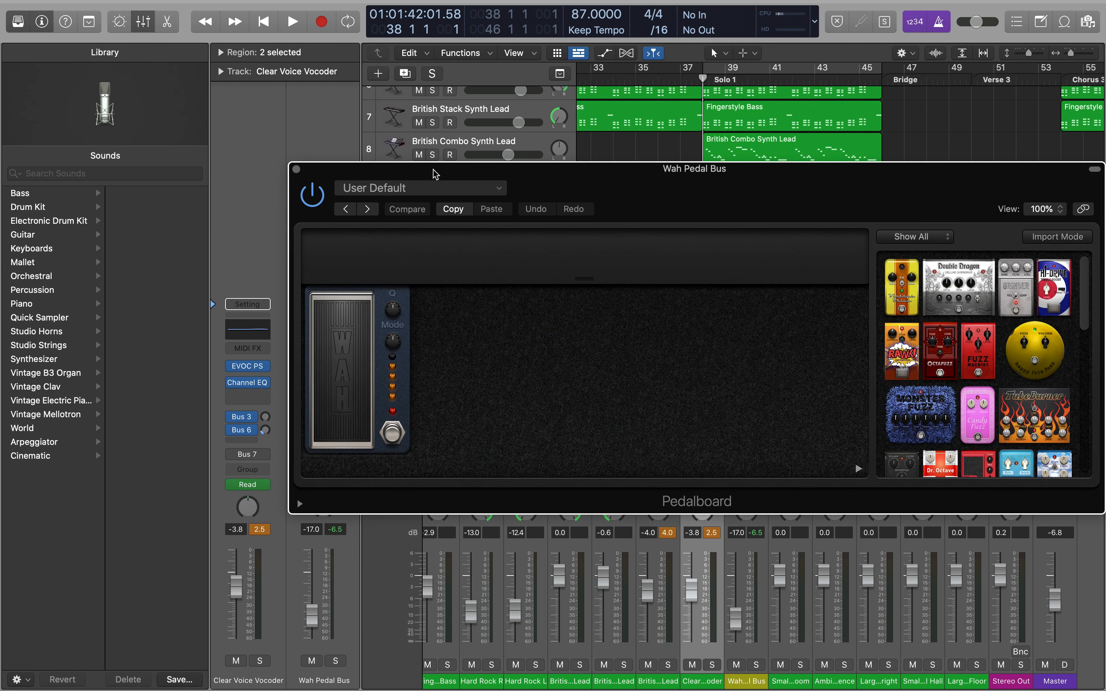
{"action": "left_click_drag", "start_coordinate": [433, 175], "coordinate": [433, 279]}
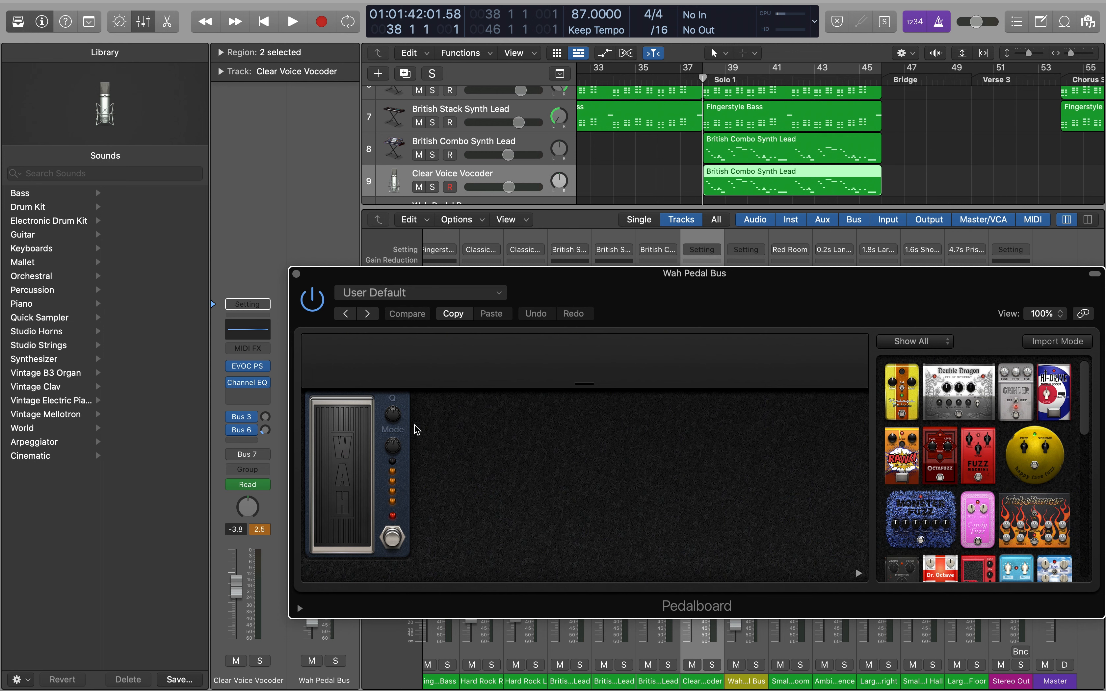
{"action": "scroll", "coordinate": [599, 161], "scroll_direction": "down", "scroll_amount": 4}
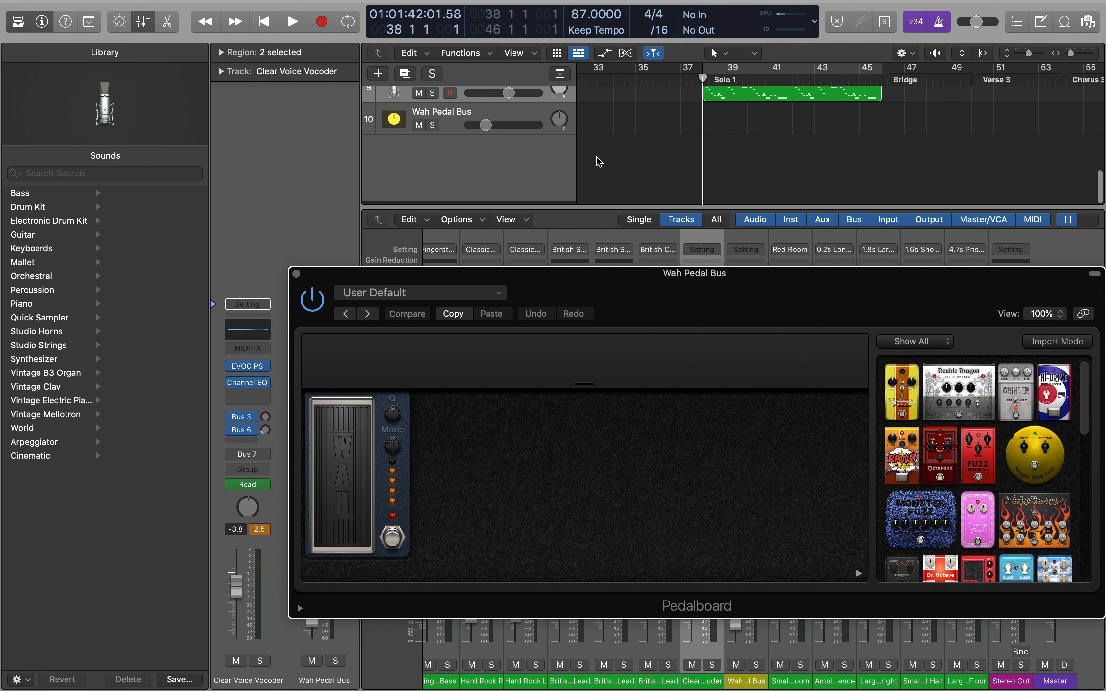
{"action": "scroll", "coordinate": [599, 161], "scroll_direction": "up", "scroll_amount": 2}
{"action": "left_click", "coordinate": [432, 106]}
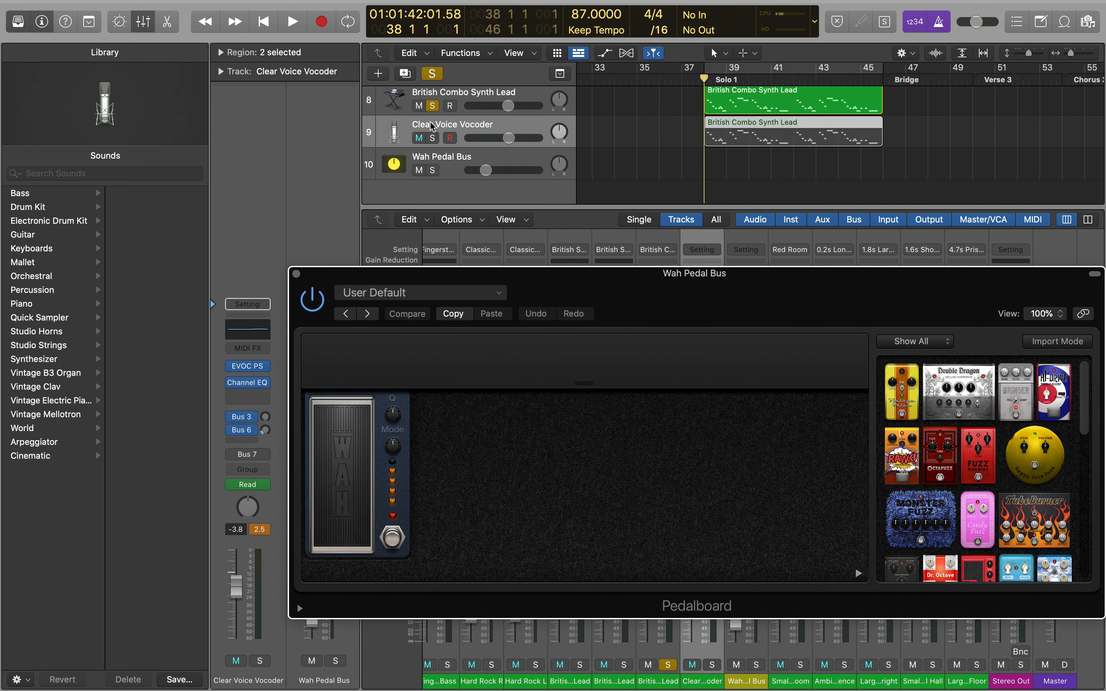
{"action": "left_click", "coordinate": [432, 138]}
{"action": "left_click", "coordinate": [432, 170]}
Play Solo 1 with the soloed tracks, briefly displaying the Wah Pedal Bus automation, and stop playback
{"action": "key", "text": "space"}
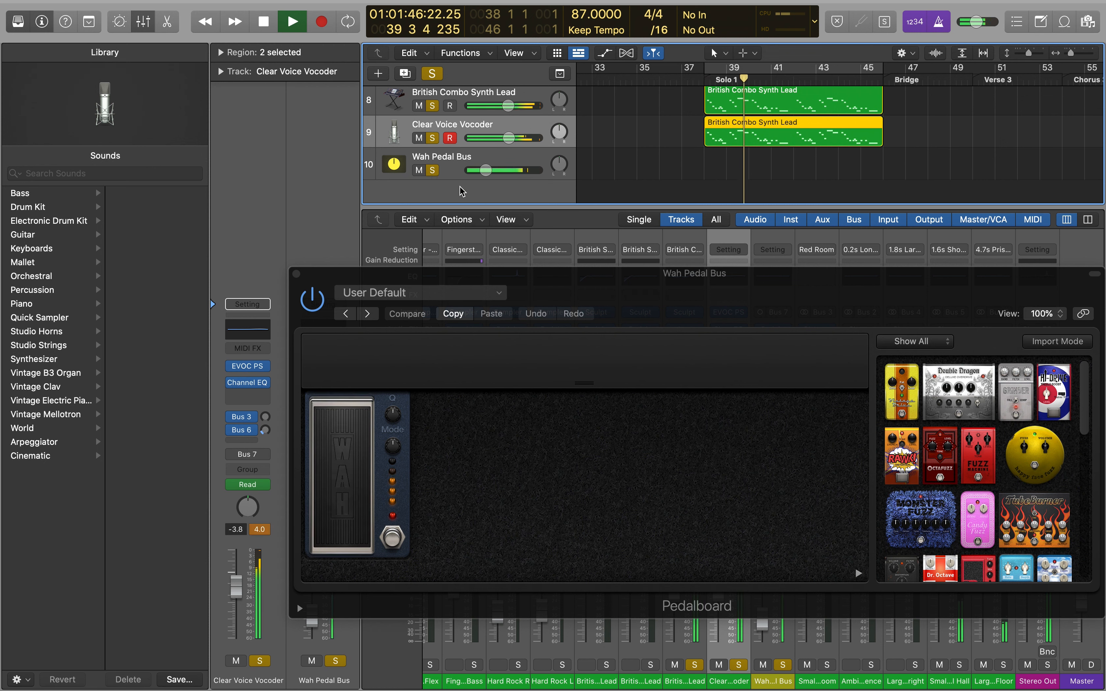
{"action": "key", "text": "a"}
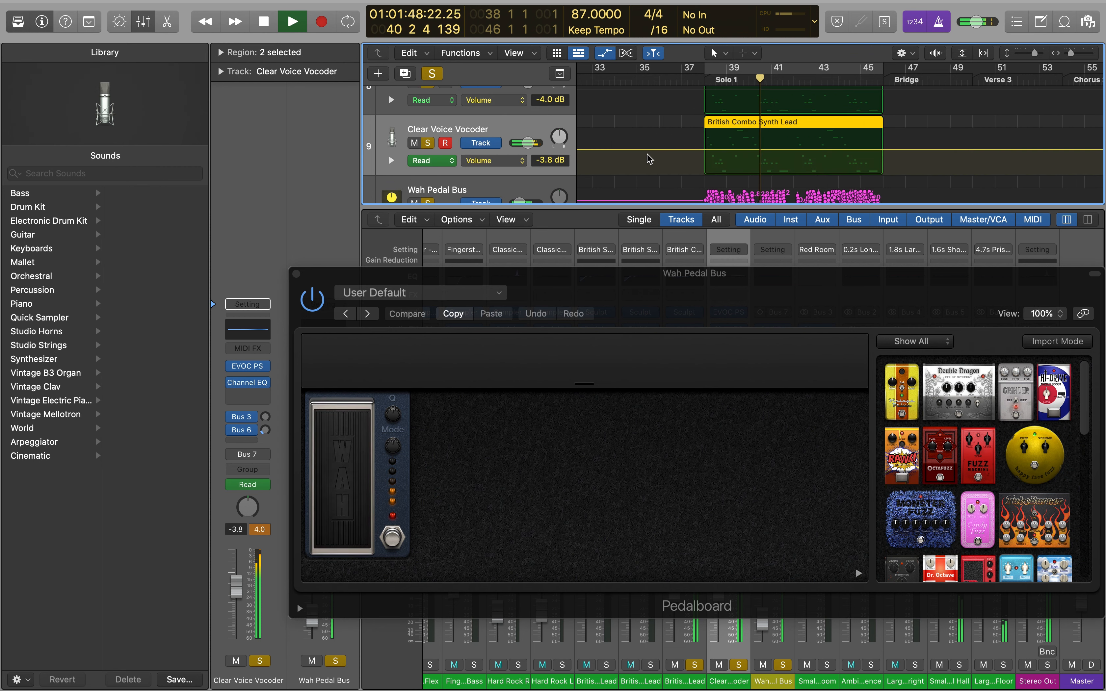
{"action": "scroll", "coordinate": [648, 157], "scroll_direction": "down", "scroll_amount": 3}
{"action": "key", "text": "a"}
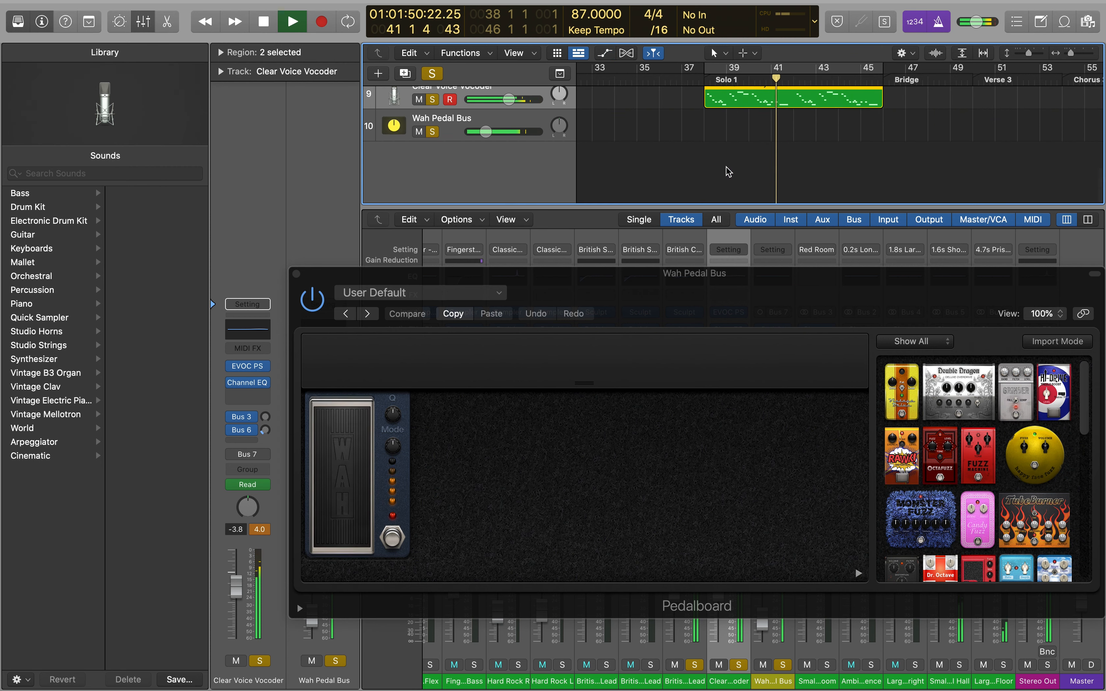
{"action": "key", "text": "space"}
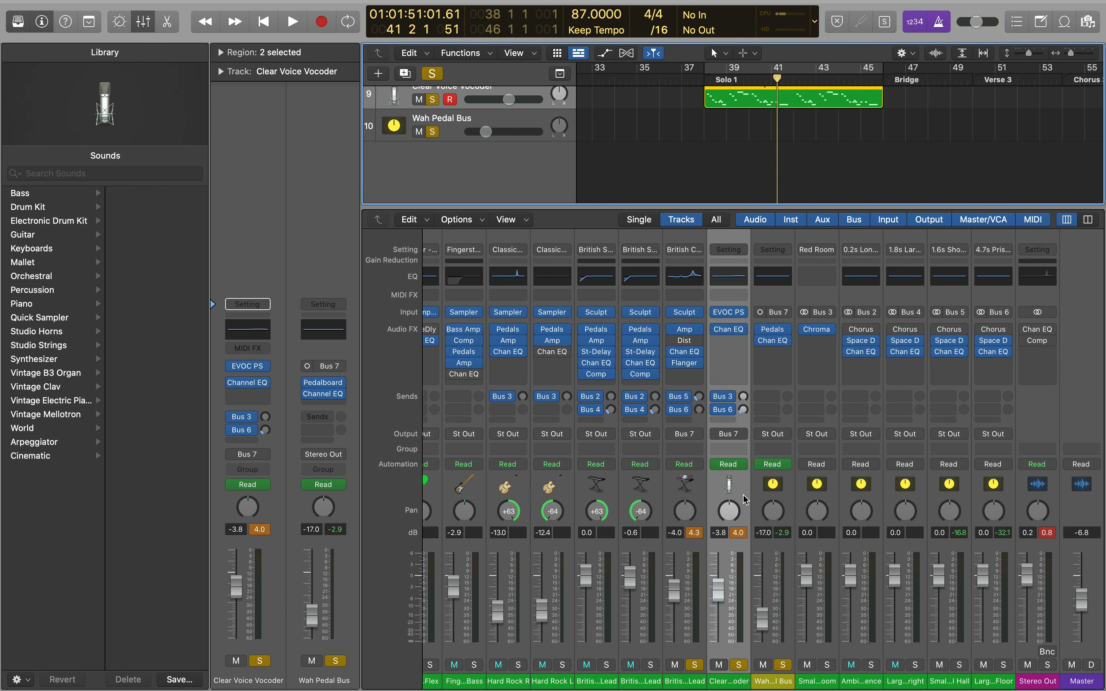
Check the Wah Pedal Bus's automation modes in the mixer and open its Pedalboard
{"action": "mouse_move", "coordinate": [735, 468]}
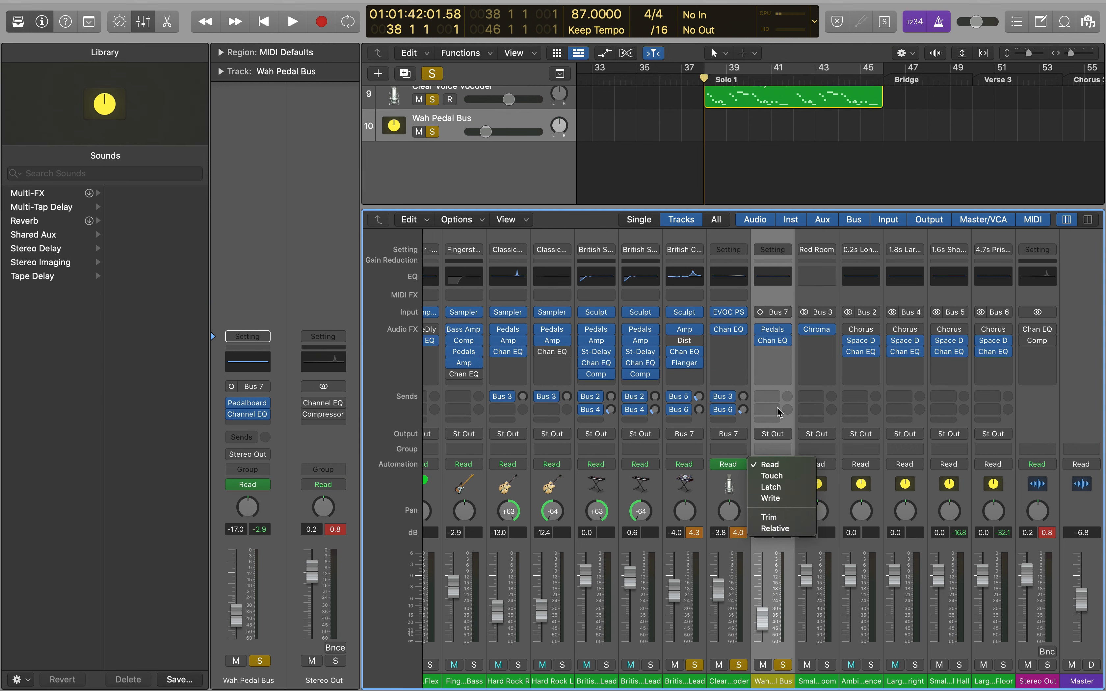
{"action": "left_click", "coordinate": [773, 384]}
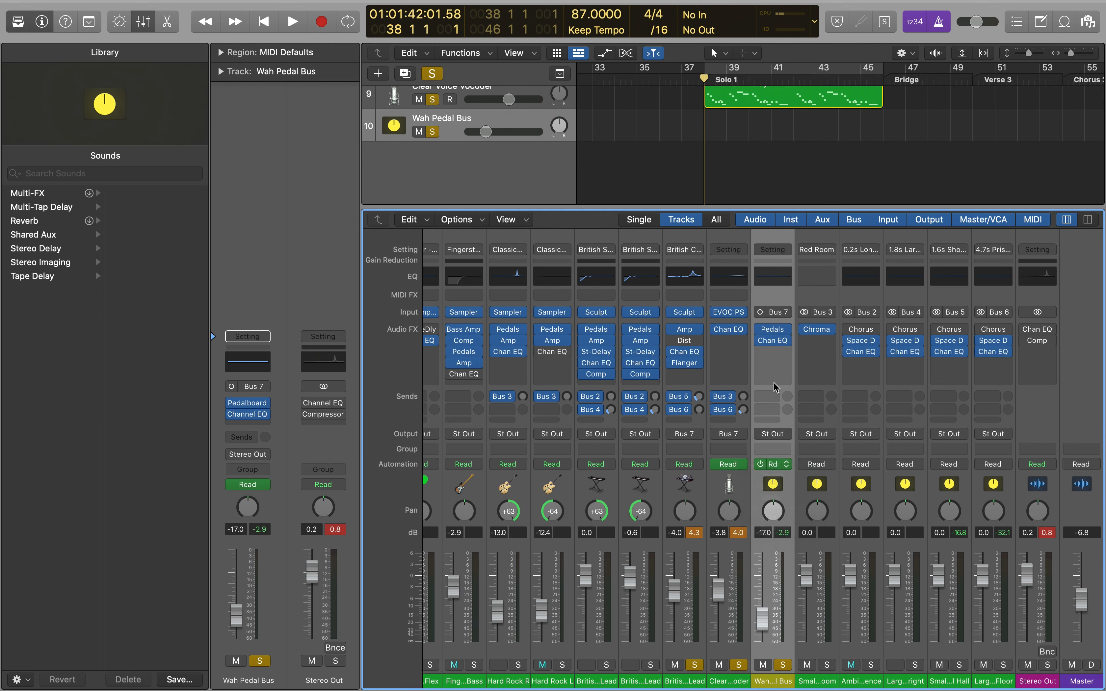
{"action": "left_click", "coordinate": [774, 342]}
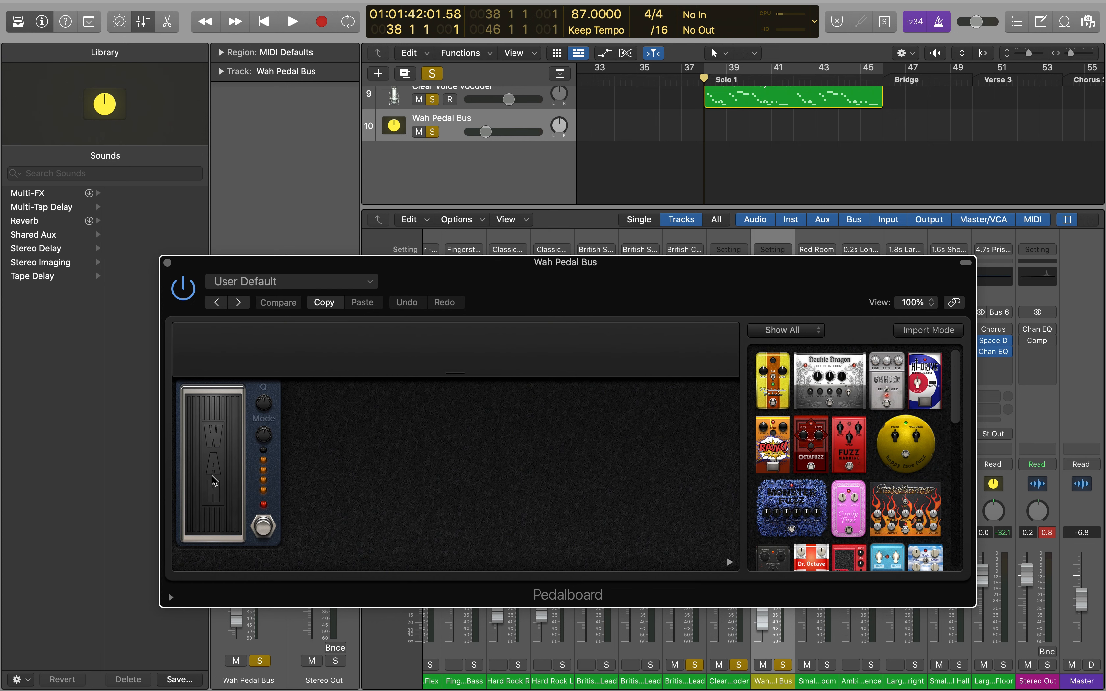
Record Pedal Position automation on the Wah Pedal Bus in Write mode, rocking the wah pedal through Solo 1
{"action": "key", "text": "space"}
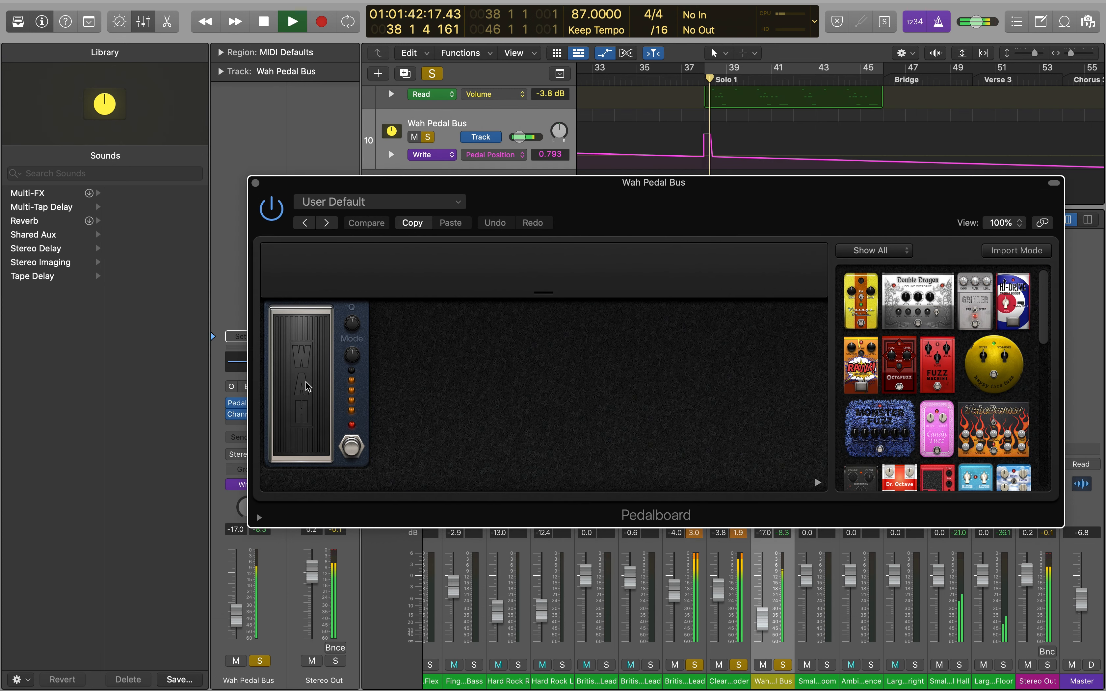
{"action": "mouse_move", "coordinate": [304, 381]}
{"action": "left_mouse_down"}
{"action": "mouse_move", "coordinate": [301, 435]}
{"action": "mouse_move", "coordinate": [301, 358]}
{"action": "mouse_move", "coordinate": [295, 445]}
{"action": "mouse_move", "coordinate": [286, 392]}
{"action": "mouse_move", "coordinate": [303, 454]}
{"action": "mouse_move", "coordinate": [298, 400]}
{"action": "left_mouse_up"}
{"action": "key", "text": "space"}
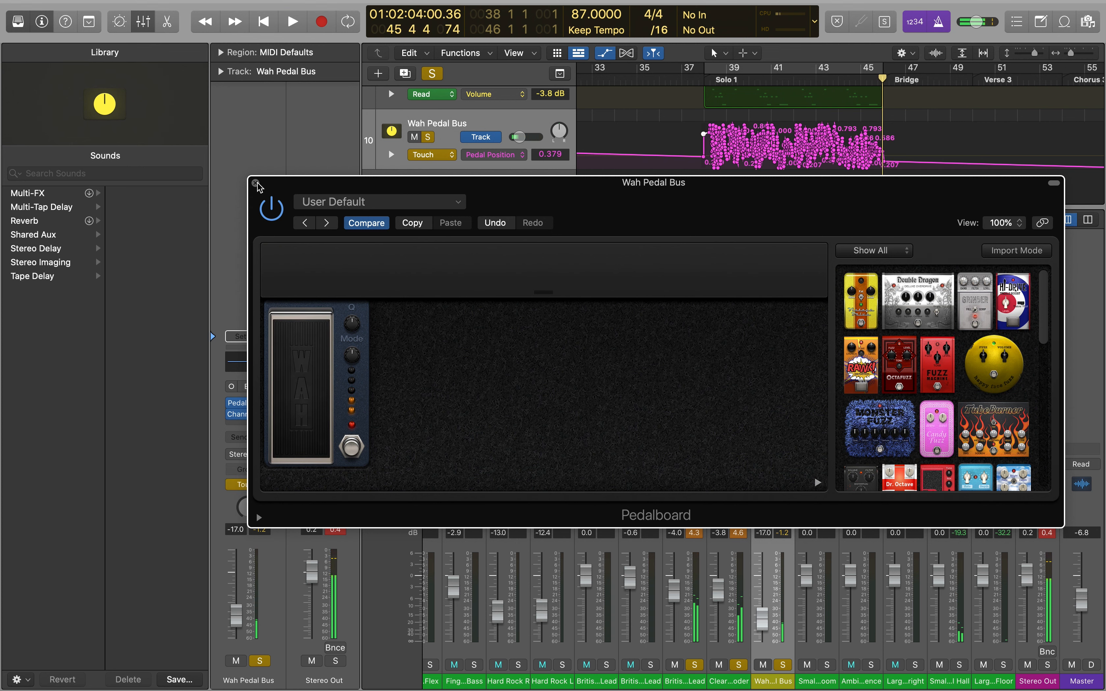
Close the Pedalboard, return the playhead to the start of Solo 1 and hide the mixer
{"action": "left_click", "coordinate": [255, 183]}
{"action": "left_click", "coordinate": [699, 75]}
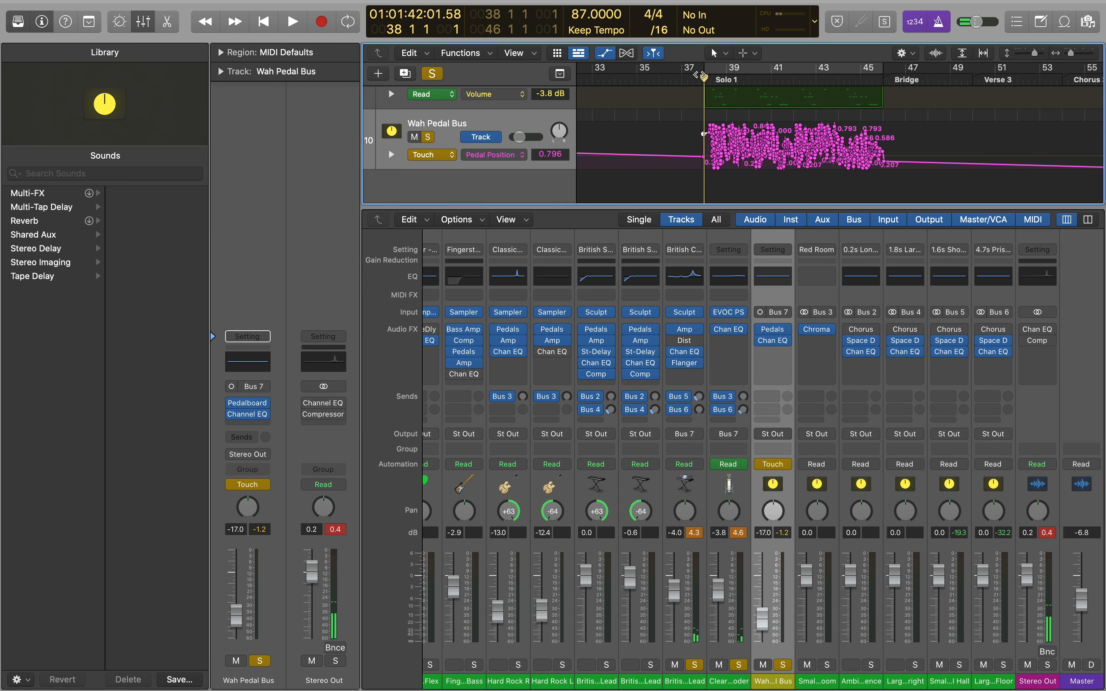
{"action": "key", "text": "x"}
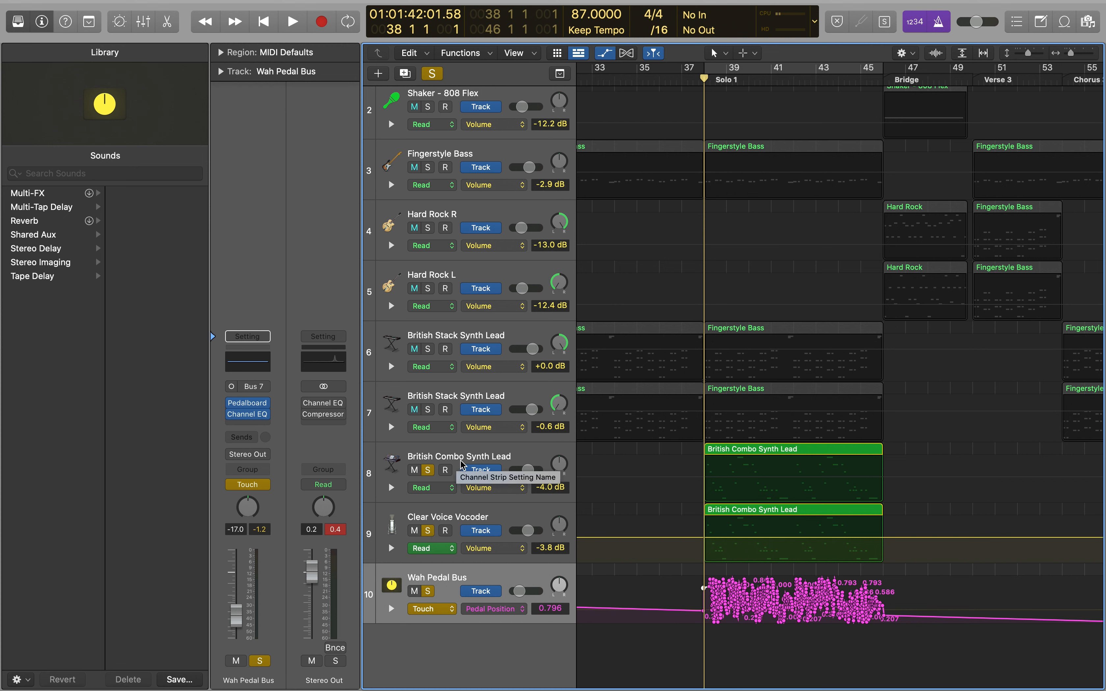
Review the Clear Voice Vocoder's EVOC 20 PolySynth settings, then hide the plug-in window and show the mixer
{"action": "left_click", "coordinate": [473, 520]}
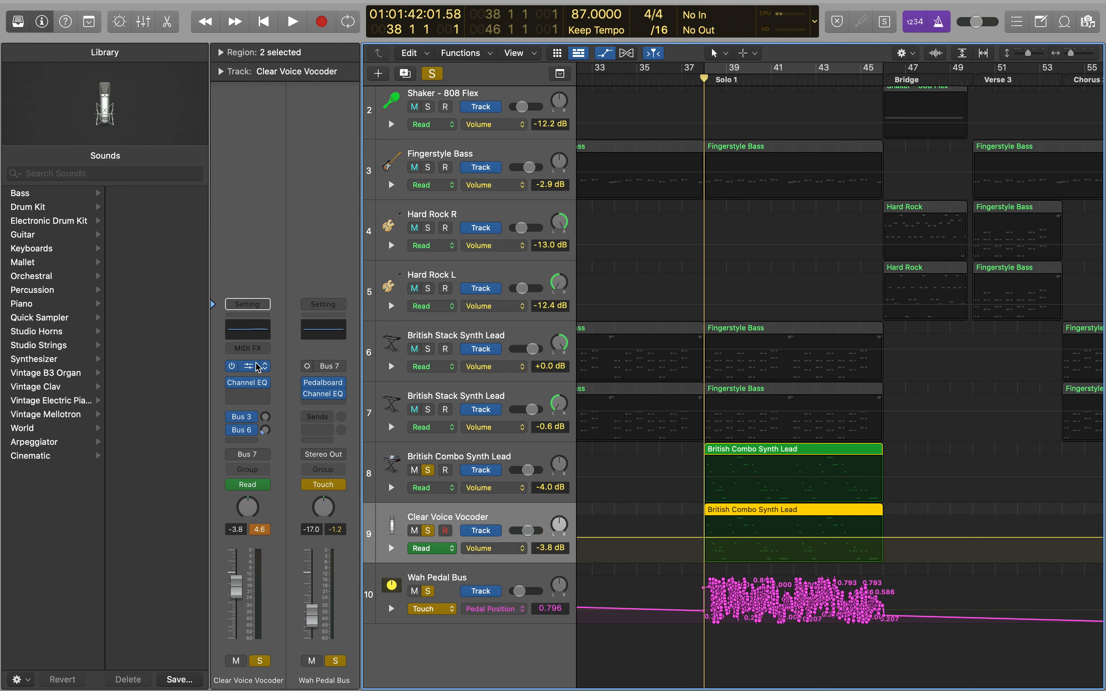
{"action": "left_click", "coordinate": [256, 367]}
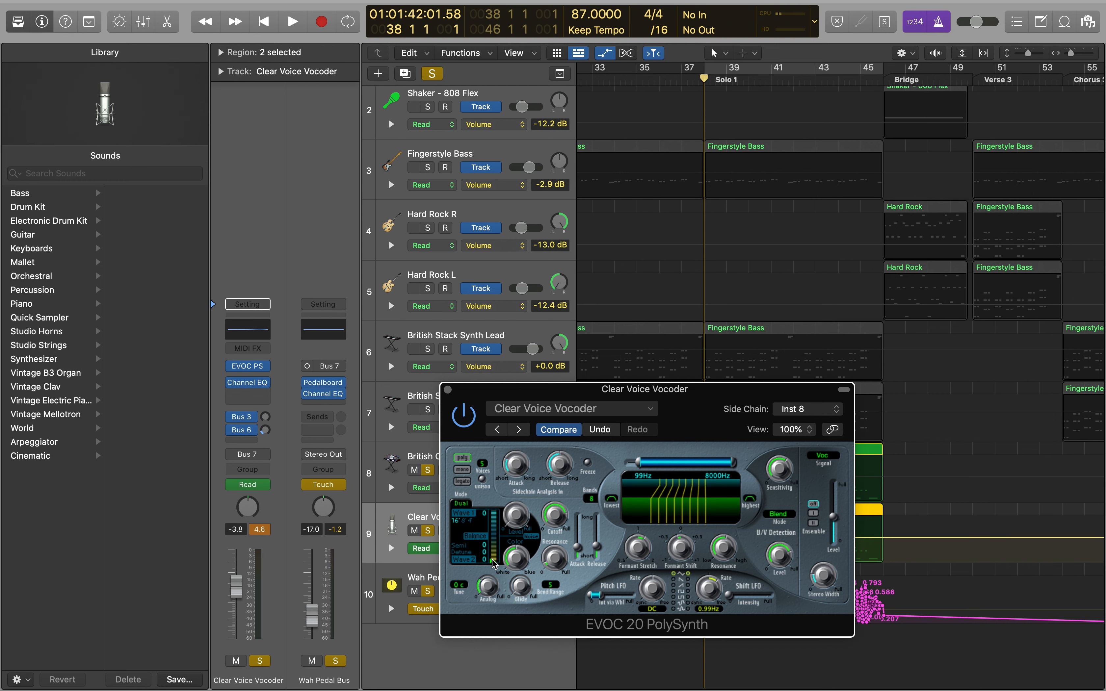
{"action": "key", "text": "v"}
{"action": "key", "text": "x"}
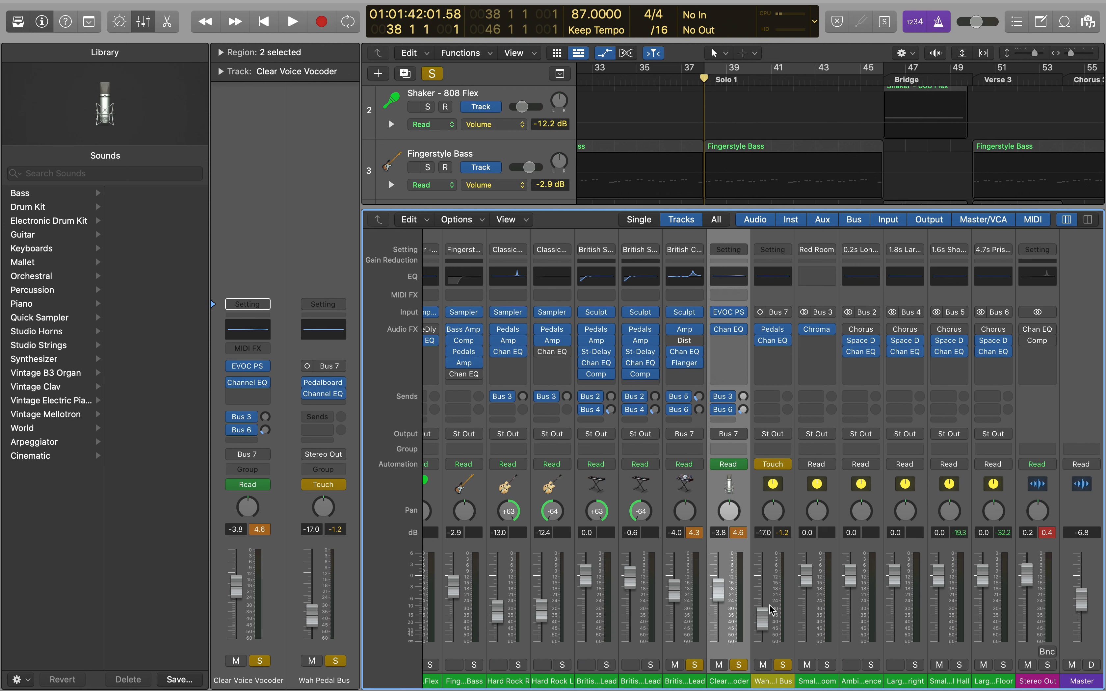
Check the Wah Pedal Bus's Pedalboard, set the bus's automation mode to Read and hide the mixer
{"action": "left_click", "coordinate": [775, 333]}
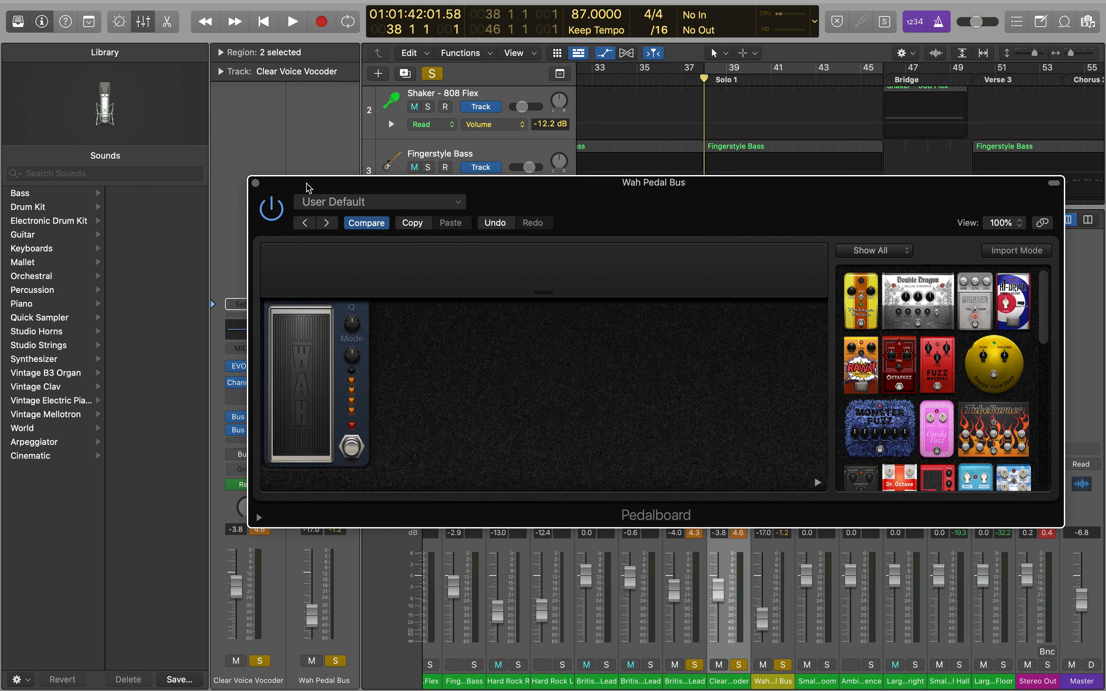
{"action": "left_click", "coordinate": [256, 183]}
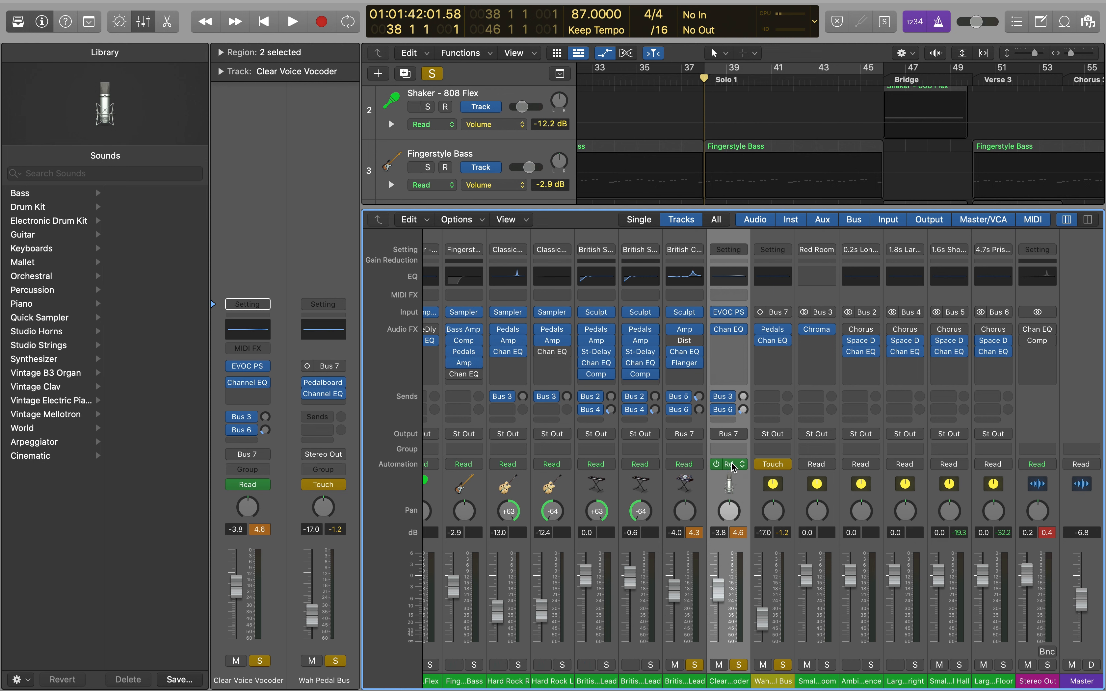
{"action": "left_click", "coordinate": [772, 464]}
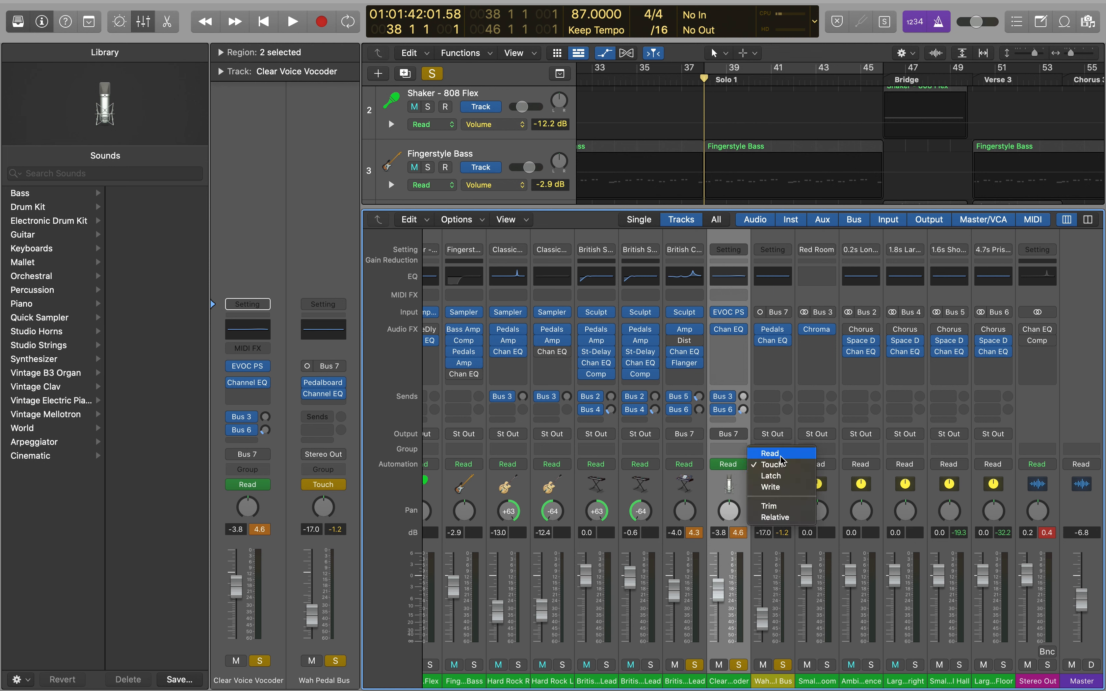
{"action": "left_click", "coordinate": [781, 457]}
{"action": "key", "text": "x"}
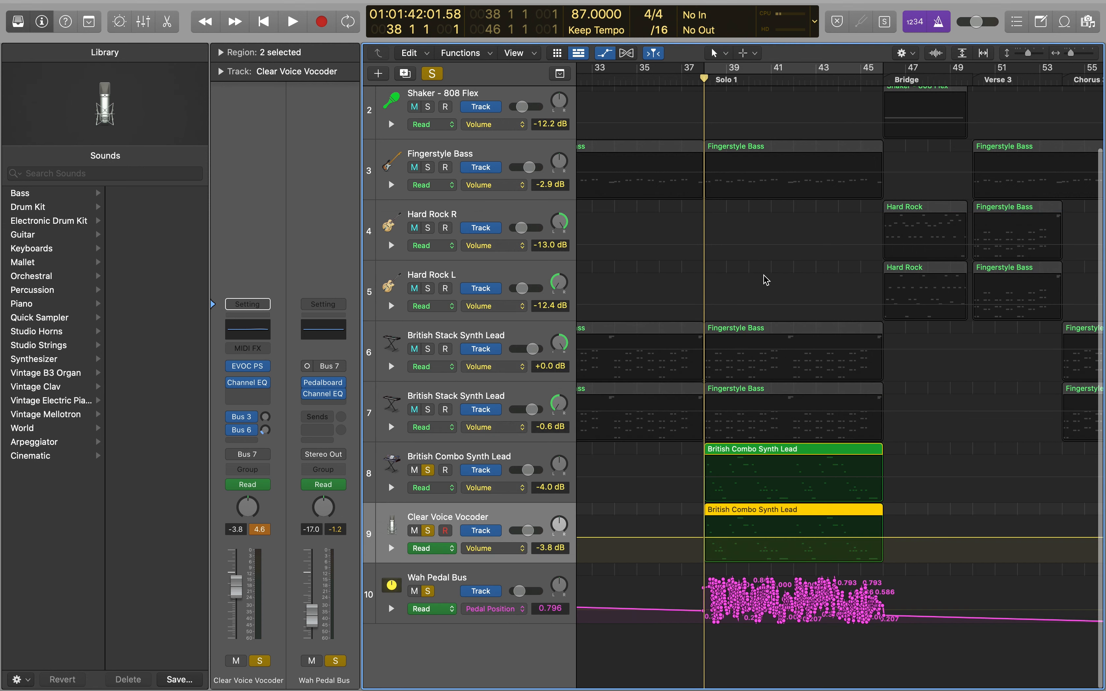
Play the opening of Solo 1 with the Wah Pedal Bus's recorded automation, then stop and hide the track automation
{"action": "key", "text": "space"}
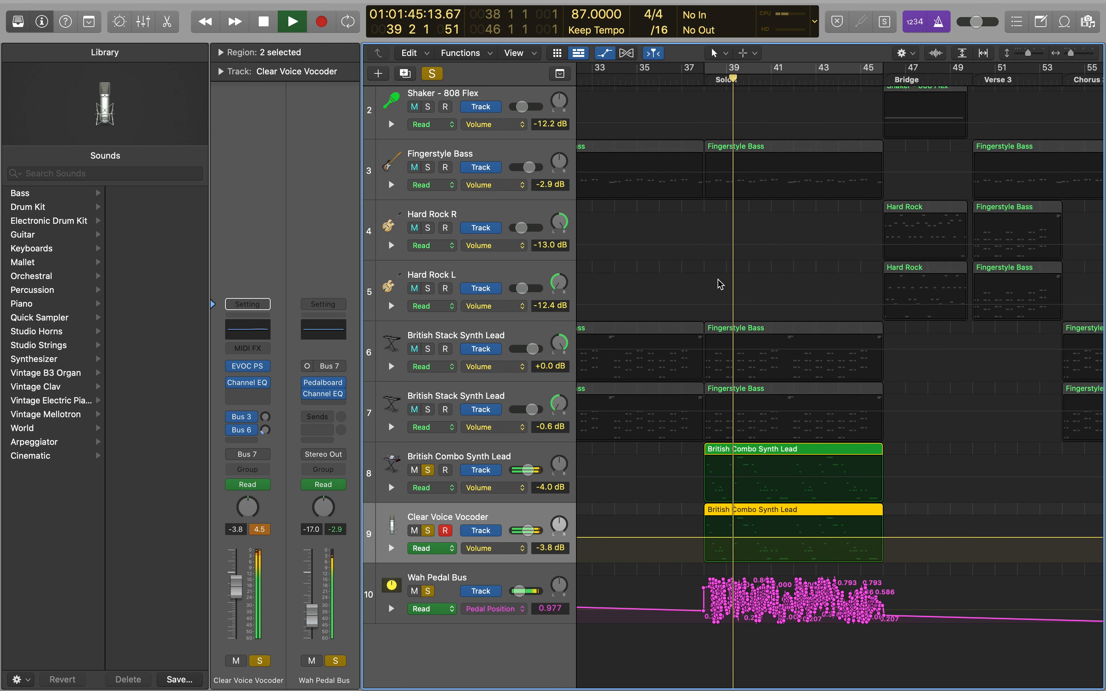
{"action": "key", "text": "a"}
{"action": "key", "text": "space"}
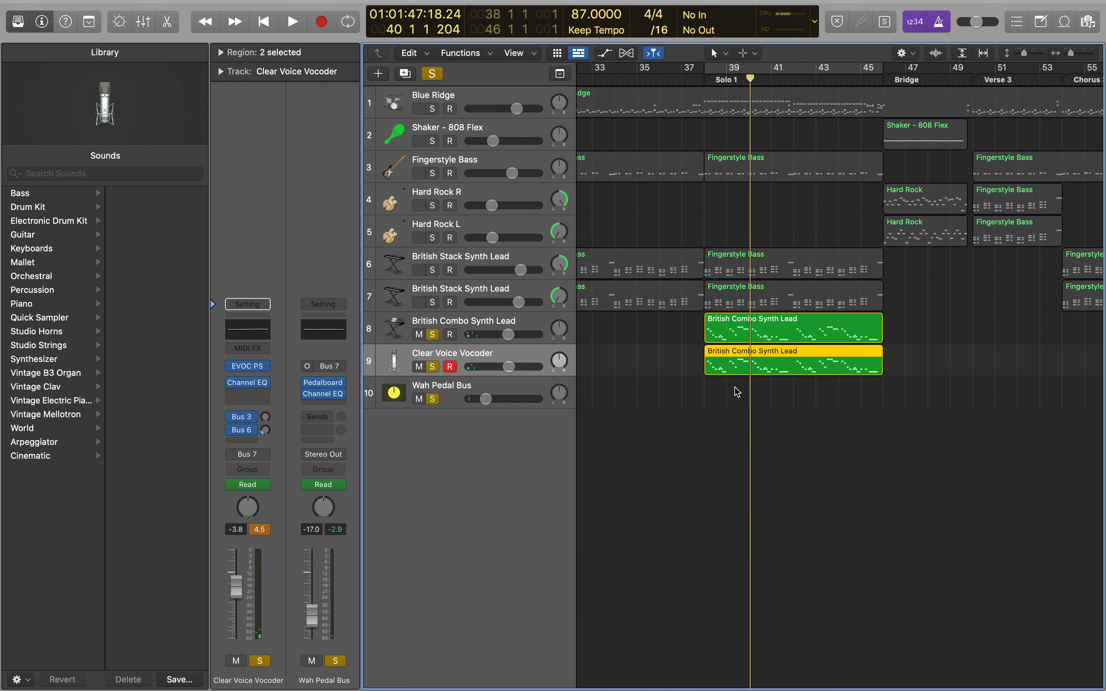
Play the Outro Solo from bar 58 with the Pedal Position automation shown, then stop and hide the automation
{"action": "scroll", "coordinate": [734, 387], "scroll_direction": "right", "scroll_amount": 10}
{"action": "left_click", "coordinate": [775, 81]}
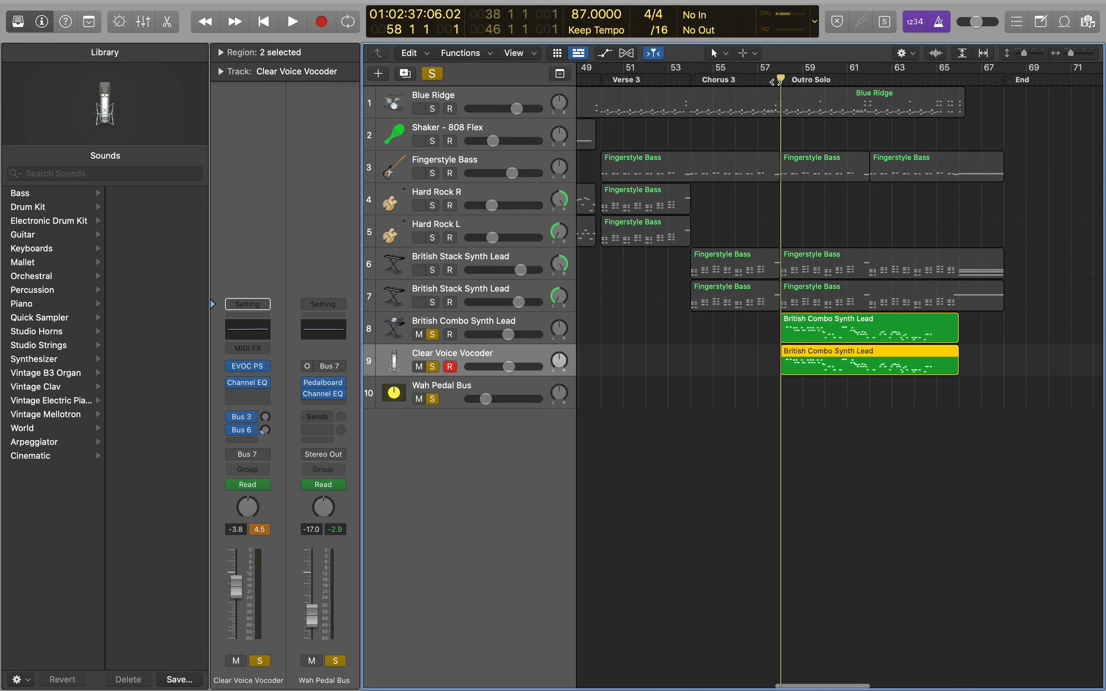
{"action": "key", "text": "space"}
{"action": "key", "text": "a"}
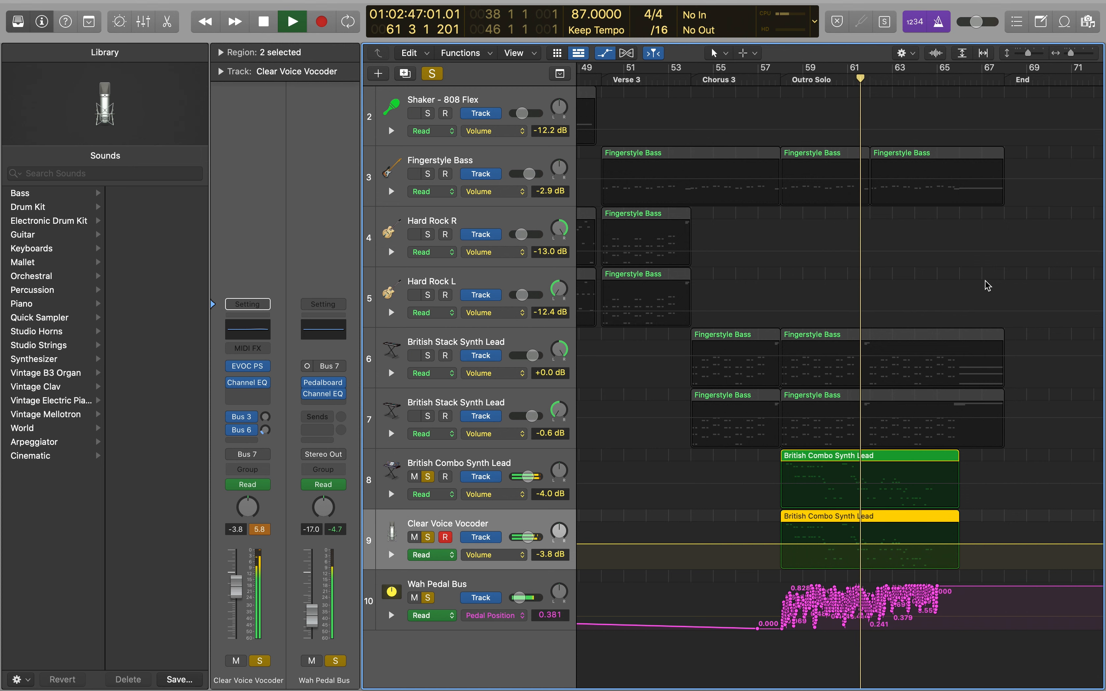
{"action": "key", "text": "space"}
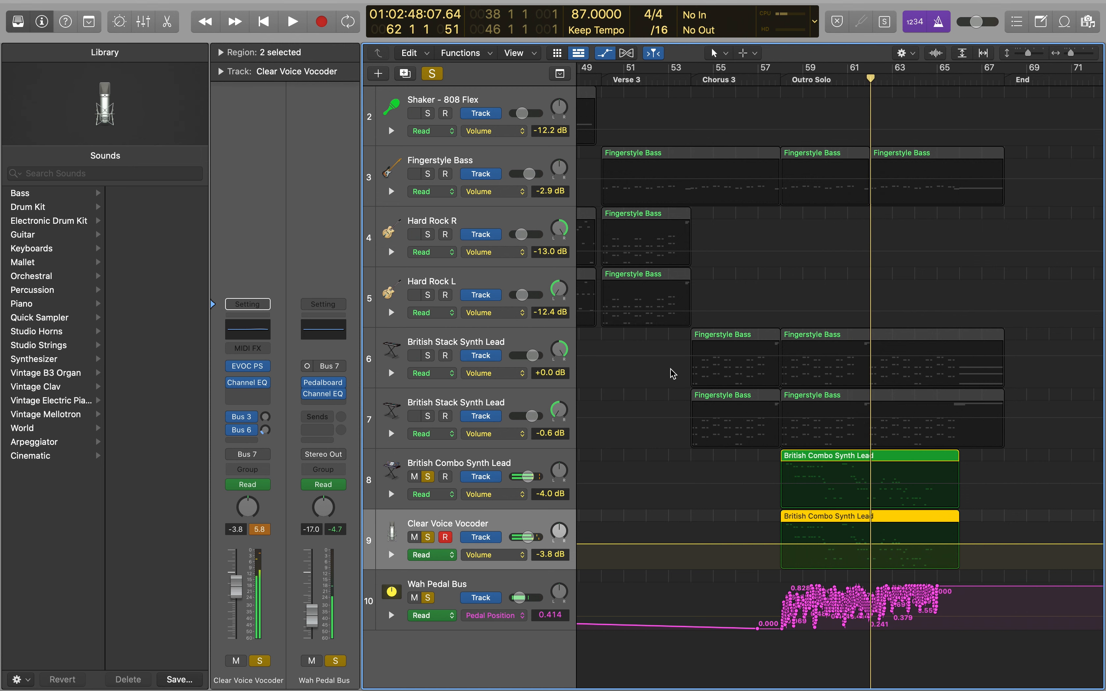
{"action": "key", "text": "a"}
Unsolo British Combo Synth Lead, Clear Voice Vocoder and Wah Pedal Bus, and return the playhead to the song's start
{"action": "key", "text": "super+Up"}
{"action": "key", "text": "super+Up"}
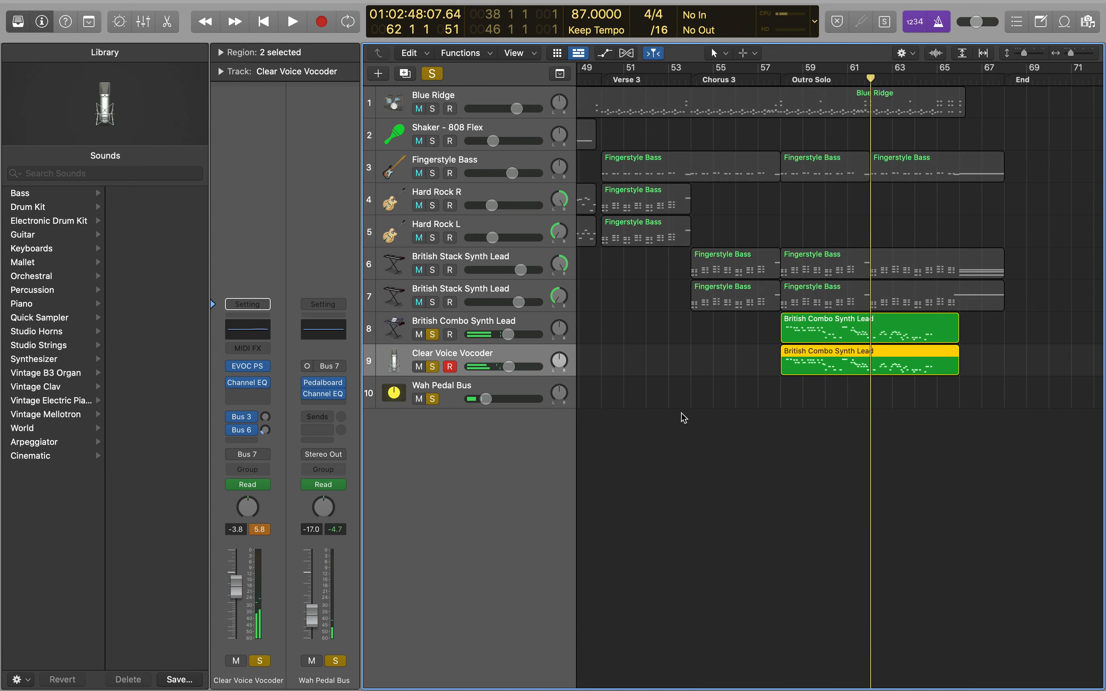
{"action": "key", "text": "super+Up"}
{"action": "key", "text": "super+Down"}
{"action": "left_click_drag", "start_coordinate": [431, 334], "coordinate": [441, 403]}
{"action": "key", "text": "Return"}
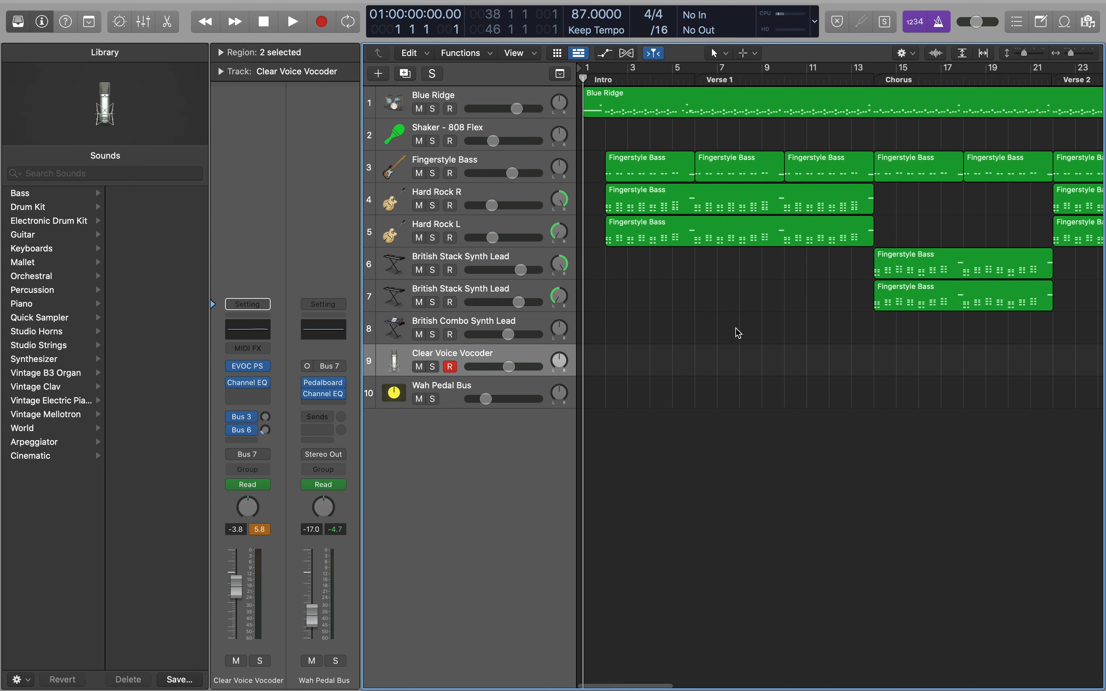
Examine the regions of the whole song arrangement, then the Intro and start of Verse 1 close up
{"action": "key", "text": "super+Left"}
{"action": "key", "text": "super+Left"}
{"action": "key", "text": "super+Right"}
{"action": "key", "text": "super+Right"}
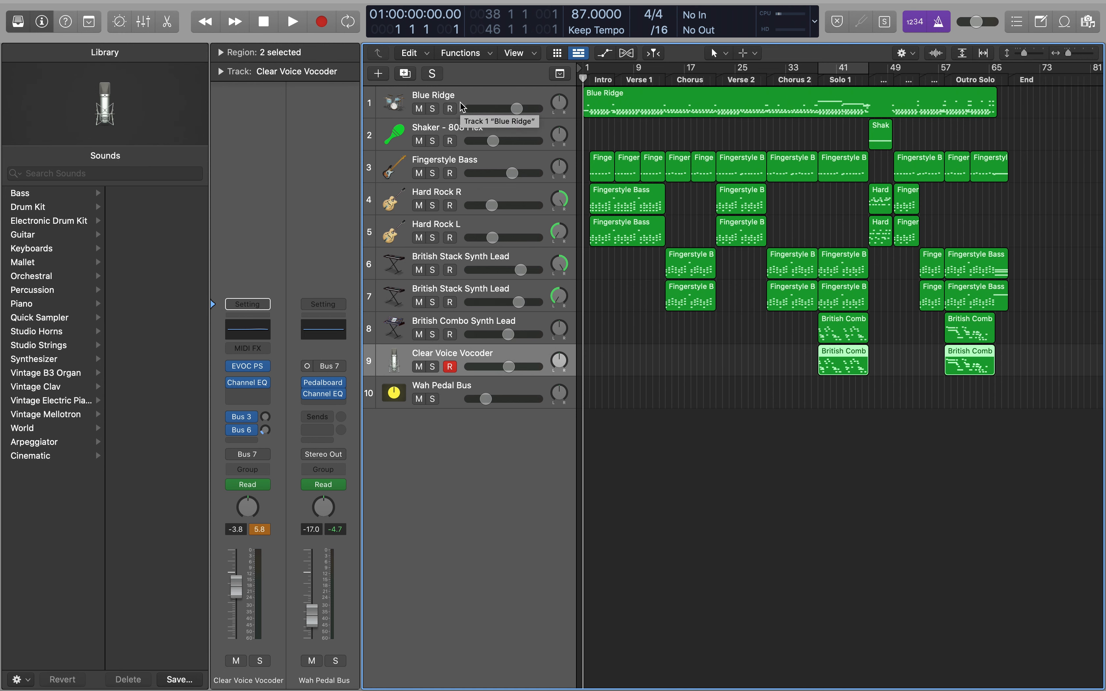
{"action": "key", "text": "super+Right"}
{"action": "key", "text": "super+Right"}
{"action": "key", "text": "super+Right"}
{"action": "key", "text": "super+Right"}
{"action": "key", "text": "super+Right"}
{"action": "key", "text": "super+Right"}
{"action": "key", "text": "super+Right"}
{"action": "key", "text": "super+Right"}
{"action": "scroll", "coordinate": [637, 138], "scroll_direction": "left", "scroll_amount": 1}
{"action": "scroll", "coordinate": [637, 137], "scroll_direction": "left", "scroll_amount": 20}
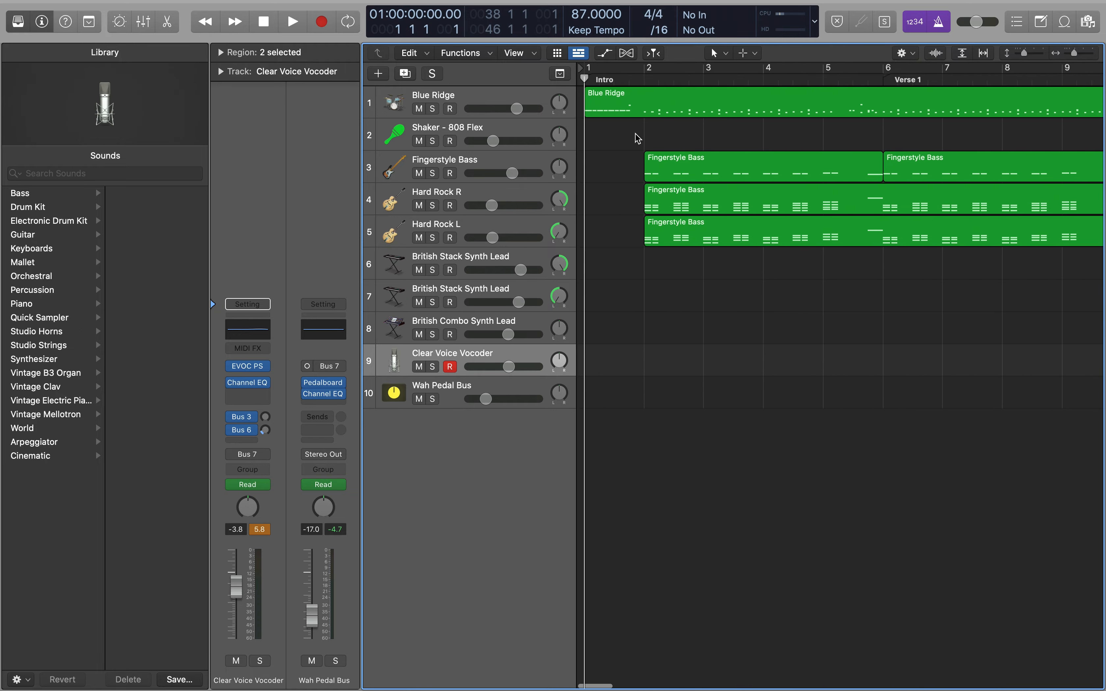
Show the global tracks and review each section marker along the timeline from Intro to End
{"action": "left_click", "coordinate": [560, 74]}
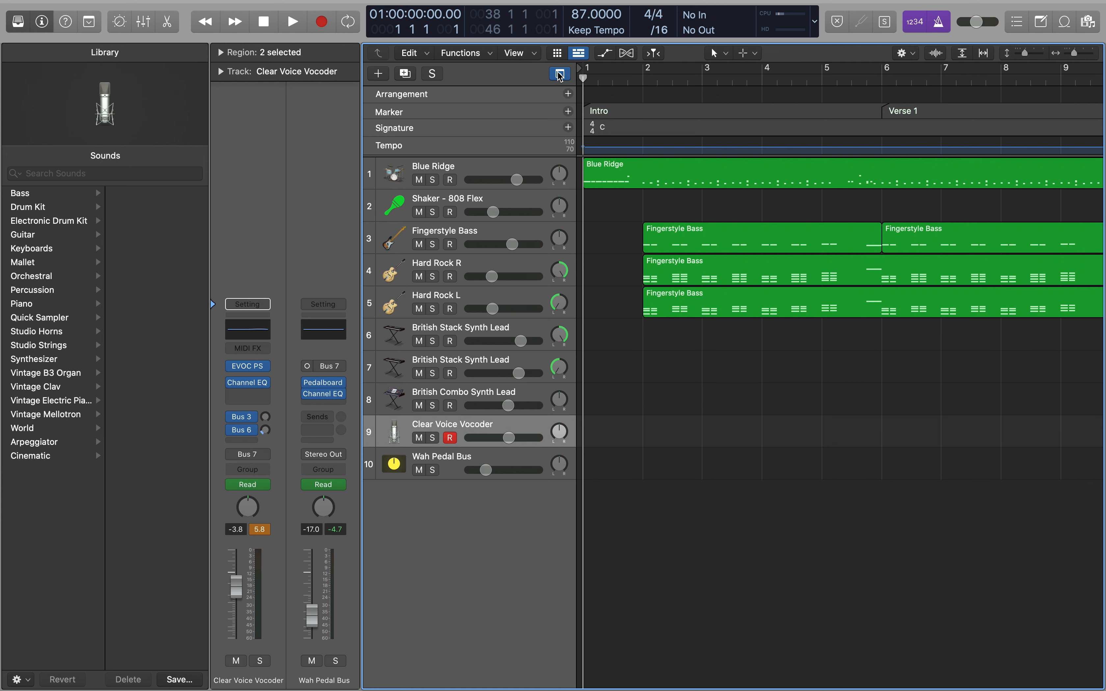
{"action": "scroll", "coordinate": [651, 115], "scroll_direction": "right", "scroll_amount": 8}
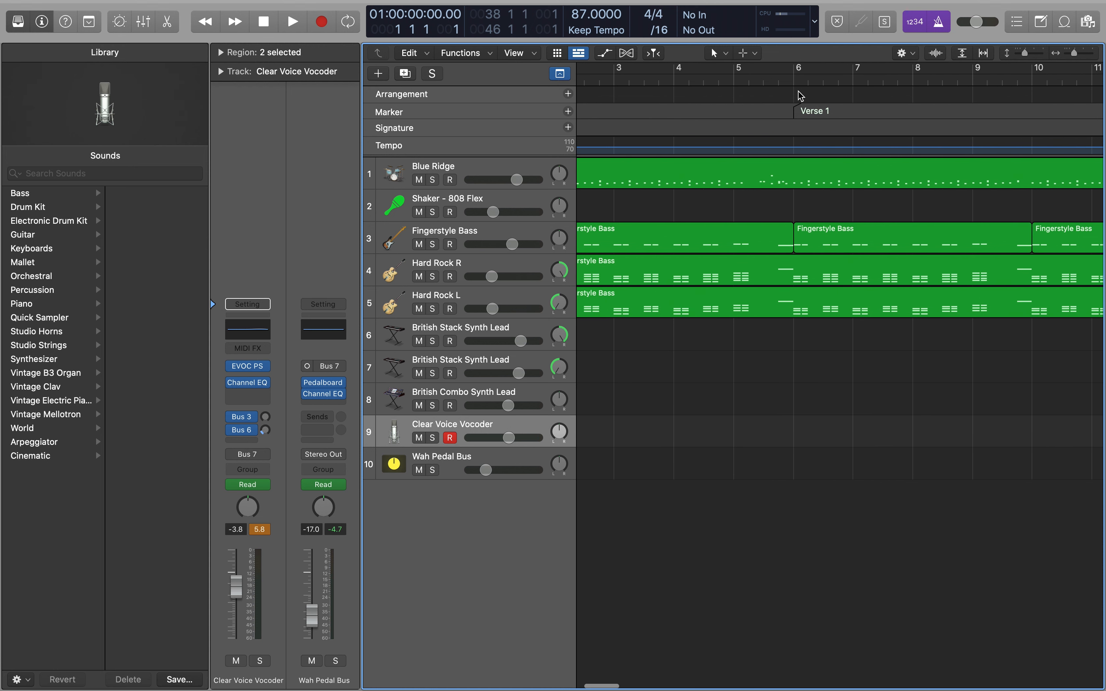
{"action": "scroll", "coordinate": [844, 376], "scroll_direction": "right", "scroll_amount": 12}
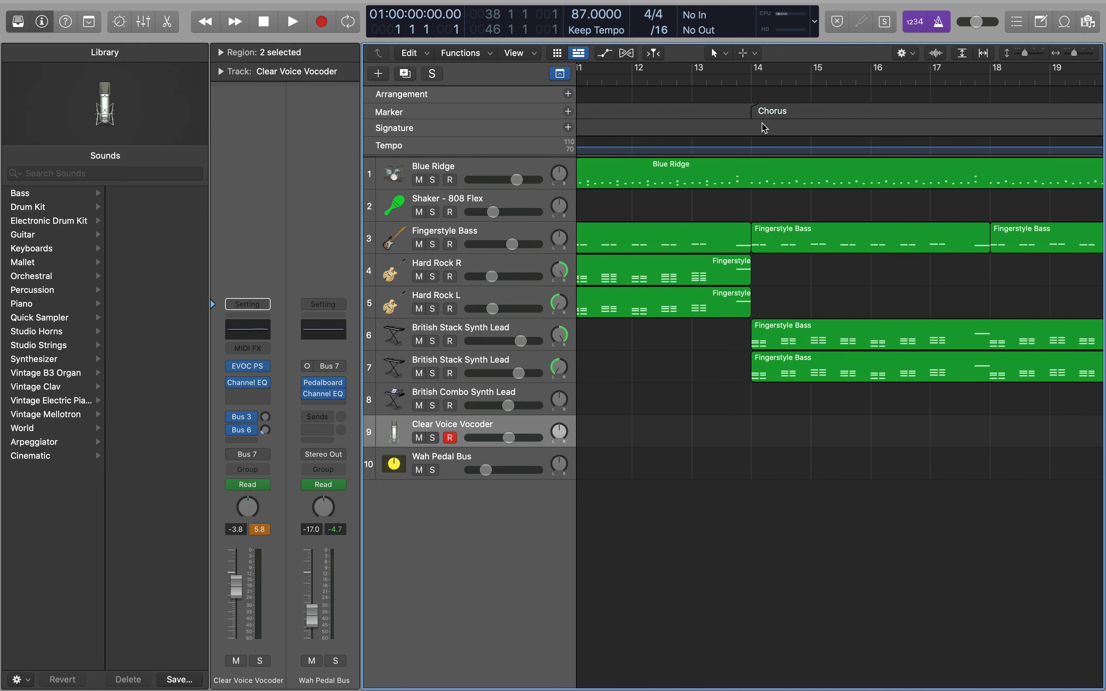
{"action": "scroll", "coordinate": [766, 115], "scroll_direction": "right", "scroll_amount": 15}
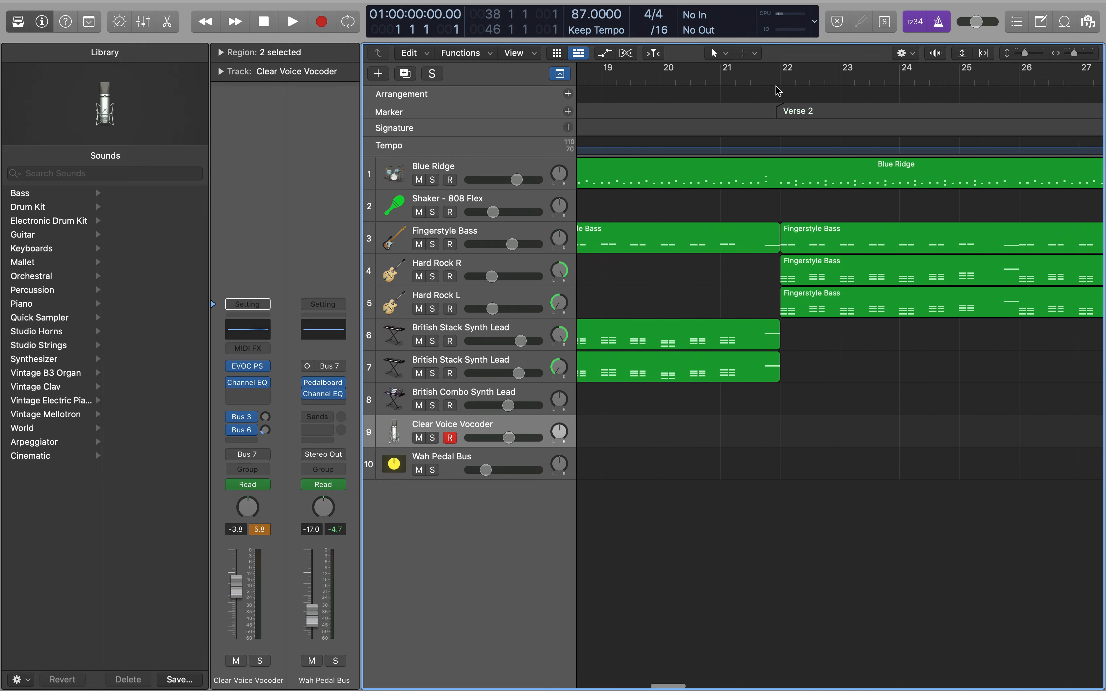
{"action": "scroll", "coordinate": [786, 121], "scroll_direction": "right", "scroll_amount": 13}
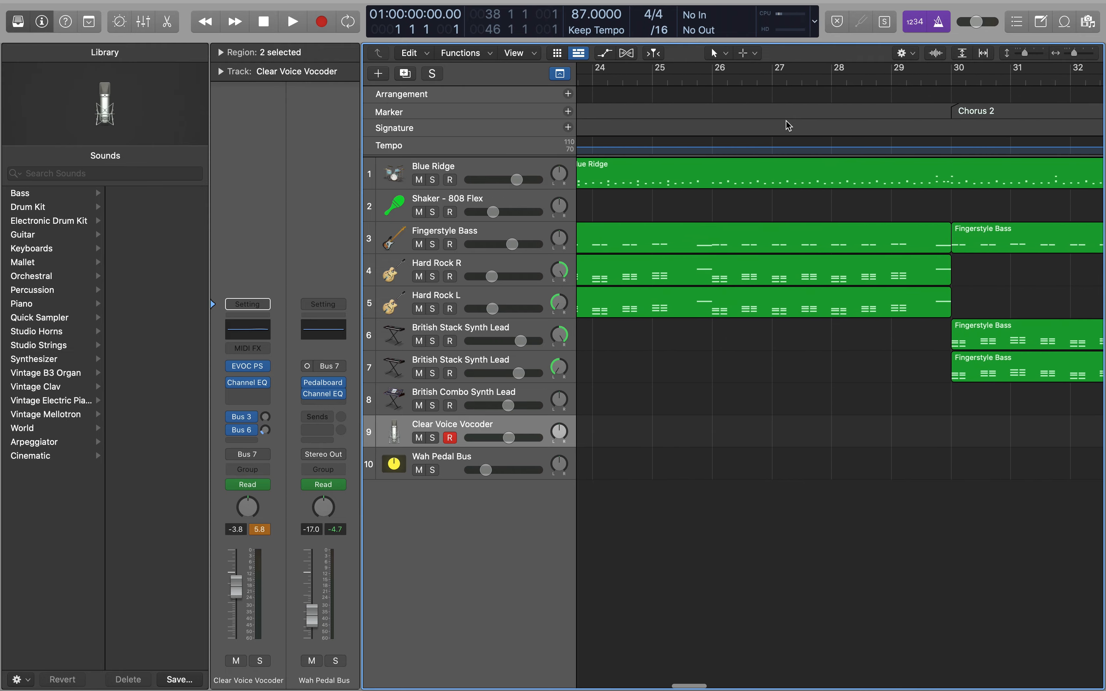
{"action": "scroll", "coordinate": [849, 103], "scroll_direction": "right", "scroll_amount": 7}
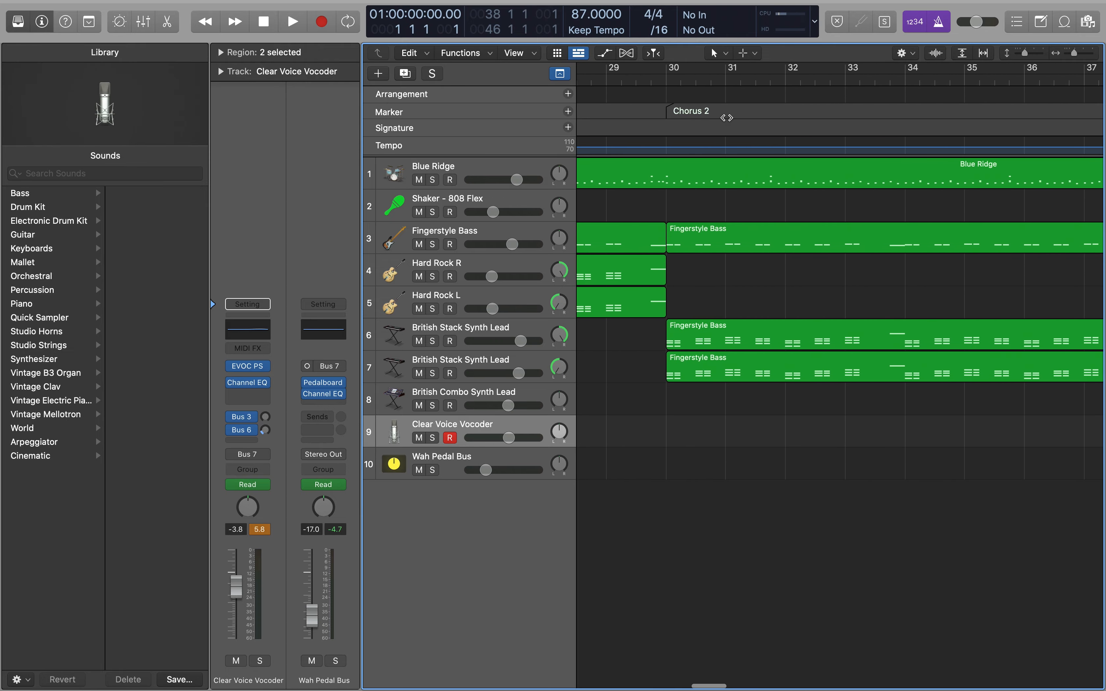
{"action": "scroll", "coordinate": [731, 117], "scroll_direction": "right", "scroll_amount": 10}
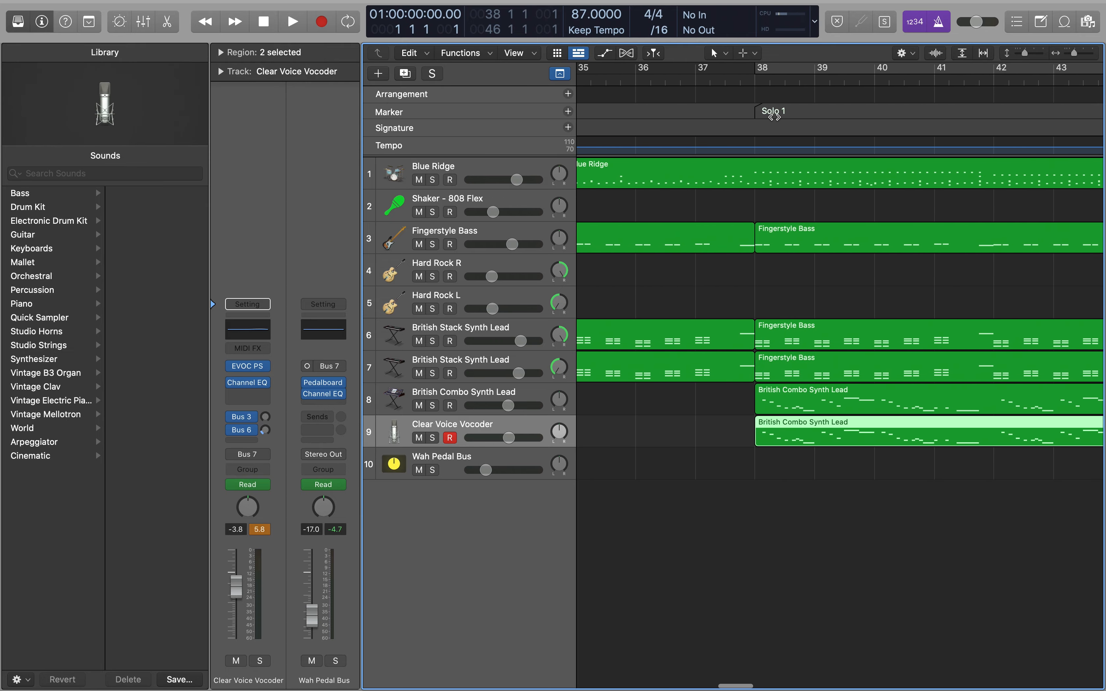
{"action": "scroll", "coordinate": [775, 117], "scroll_direction": "right", "scroll_amount": 14}
{"action": "scroll", "coordinate": [774, 117], "scroll_direction": "right", "scroll_amount": 2}
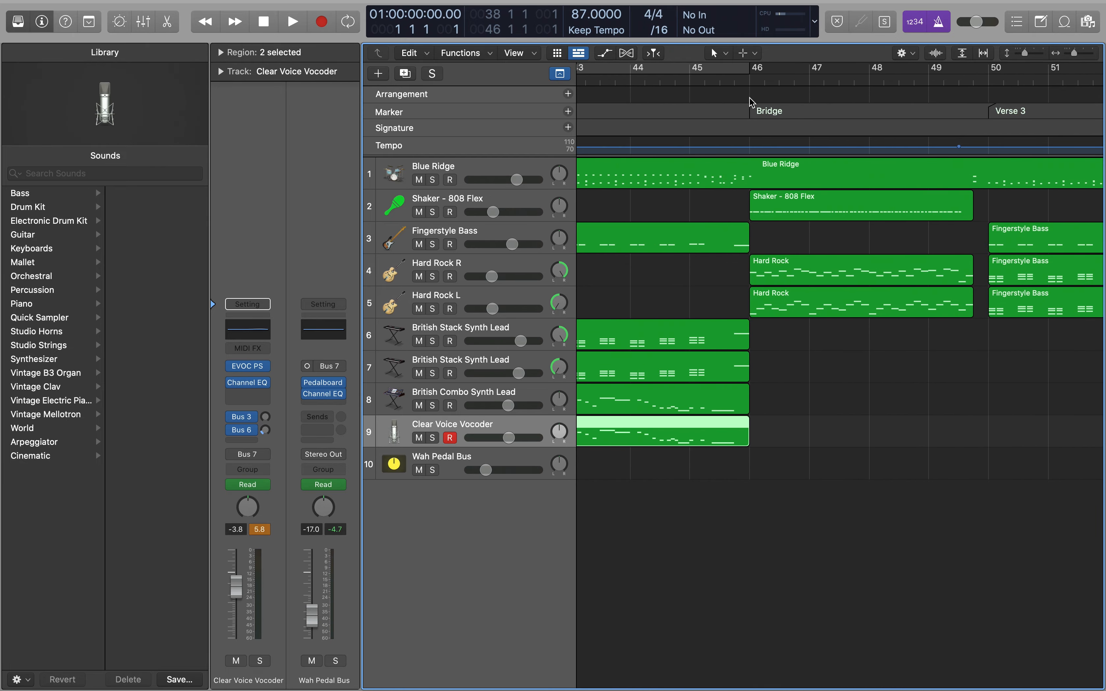
{"action": "scroll", "coordinate": [775, 111], "scroll_direction": "right", "scroll_amount": 6}
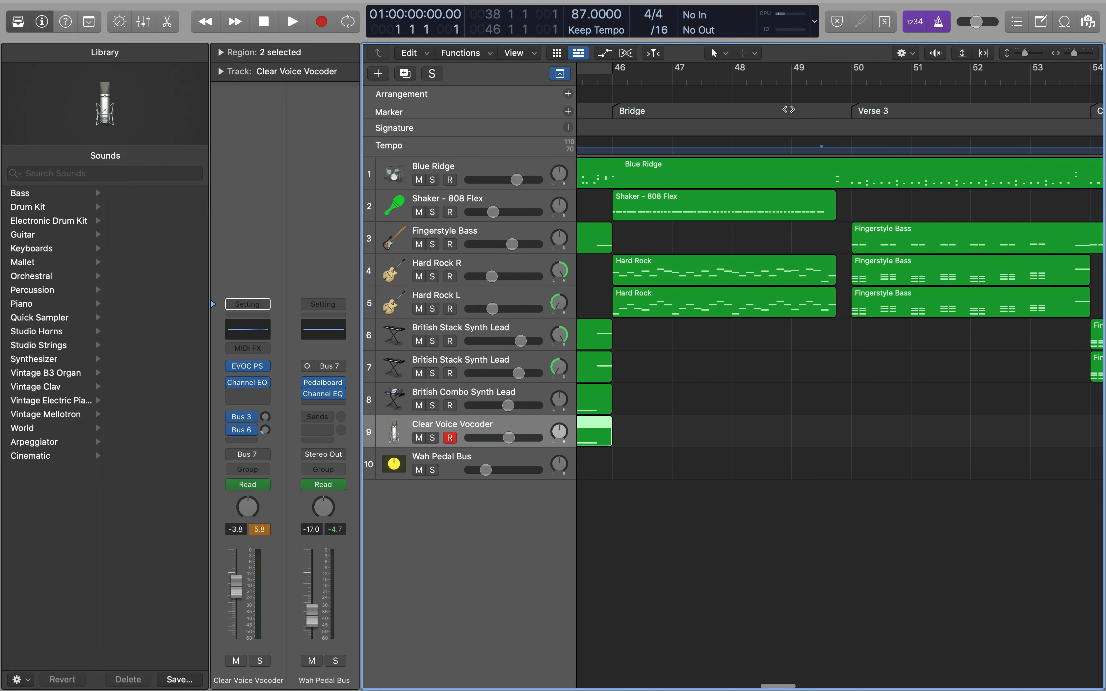
{"action": "scroll", "coordinate": [891, 109], "scroll_direction": "right", "scroll_amount": 8}
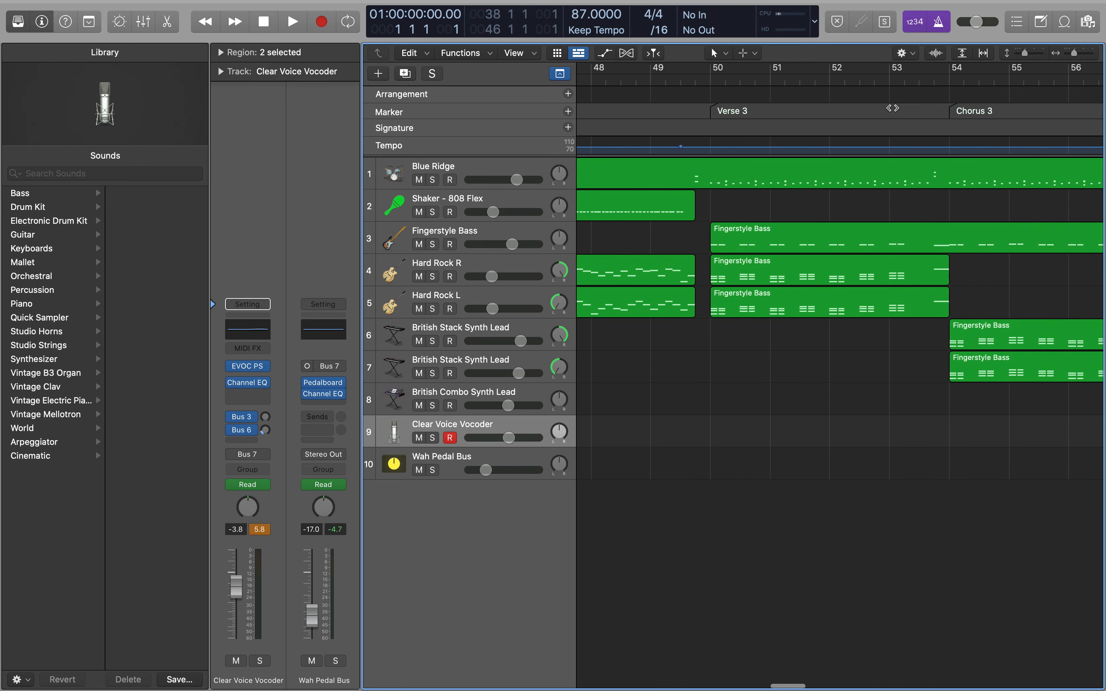
{"action": "scroll", "coordinate": [964, 105], "scroll_direction": "right", "scroll_amount": 6}
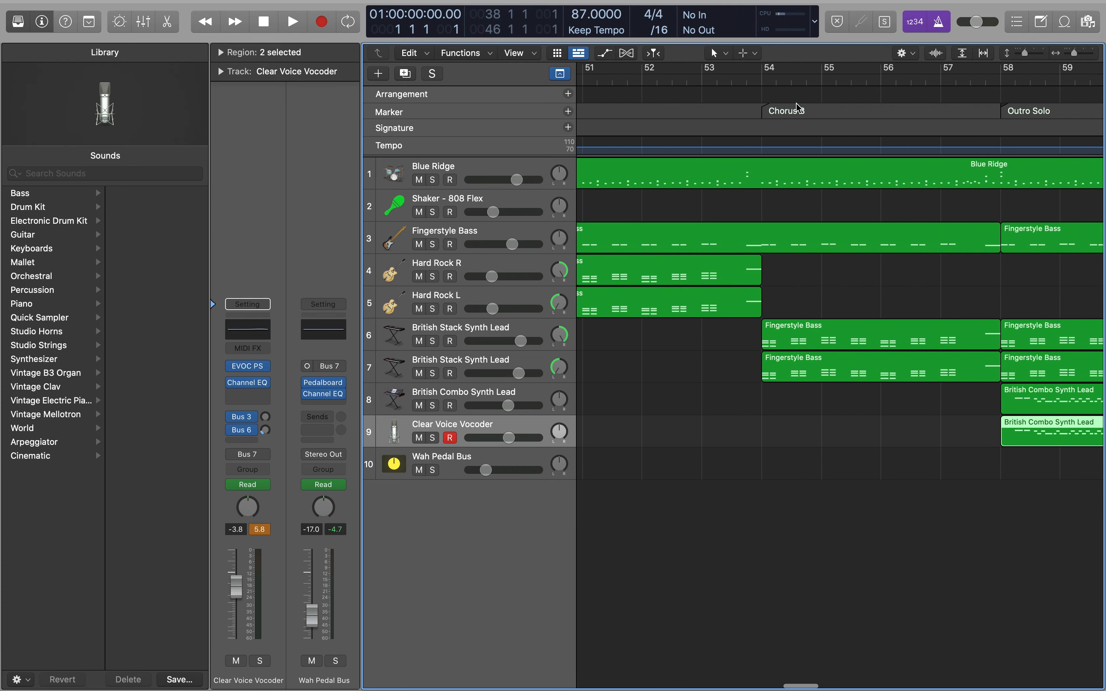
{"action": "scroll", "coordinate": [800, 109], "scroll_direction": "right", "scroll_amount": 6}
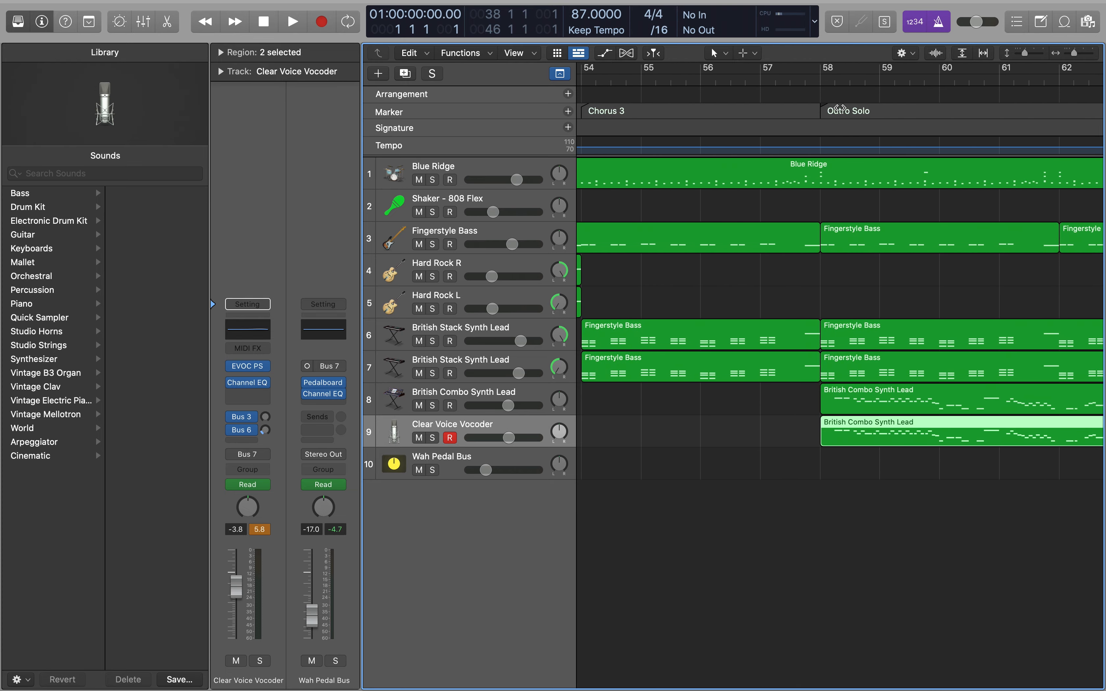
{"action": "scroll", "coordinate": [840, 108], "scroll_direction": "right", "scroll_amount": 15}
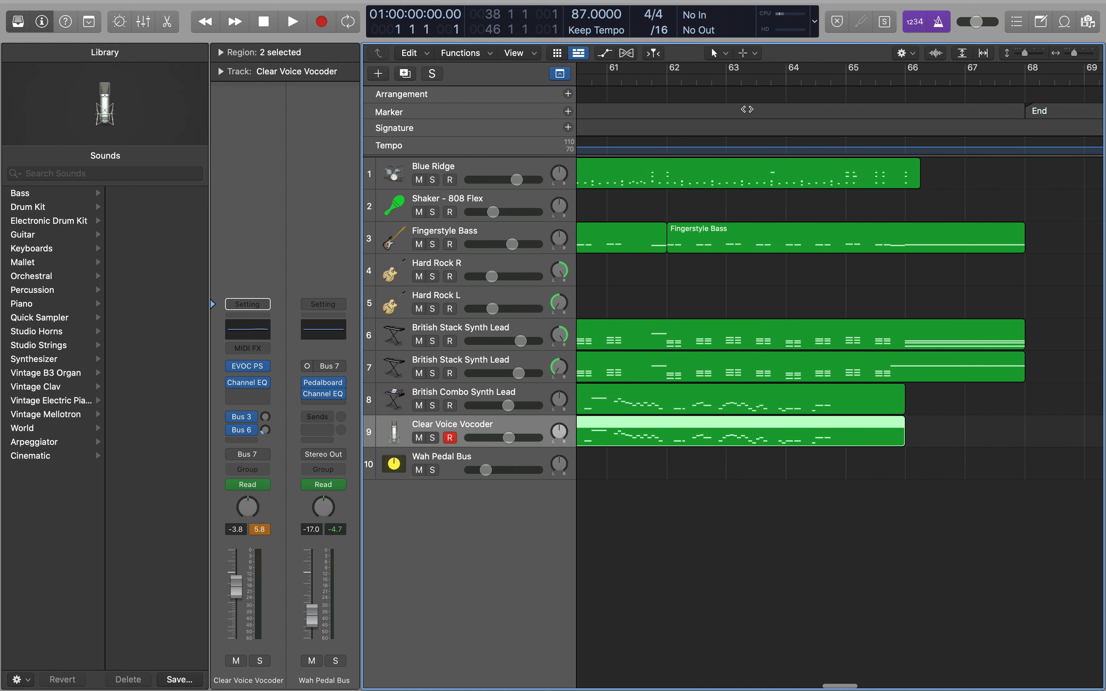
{"action": "scroll", "coordinate": [841, 109], "scroll_direction": "right", "scroll_amount": 8}
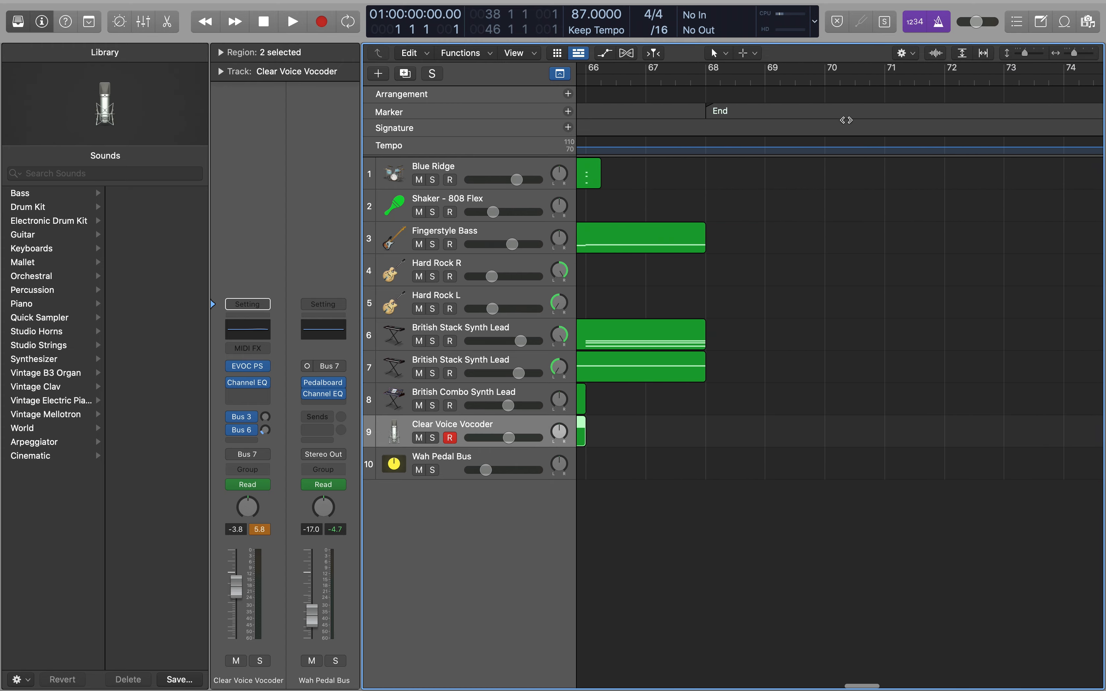
Review the complete song structure and its markers in one overview from the first bar
{"action": "scroll", "coordinate": [730, 150], "scroll_direction": "down", "scroll_amount": 10}
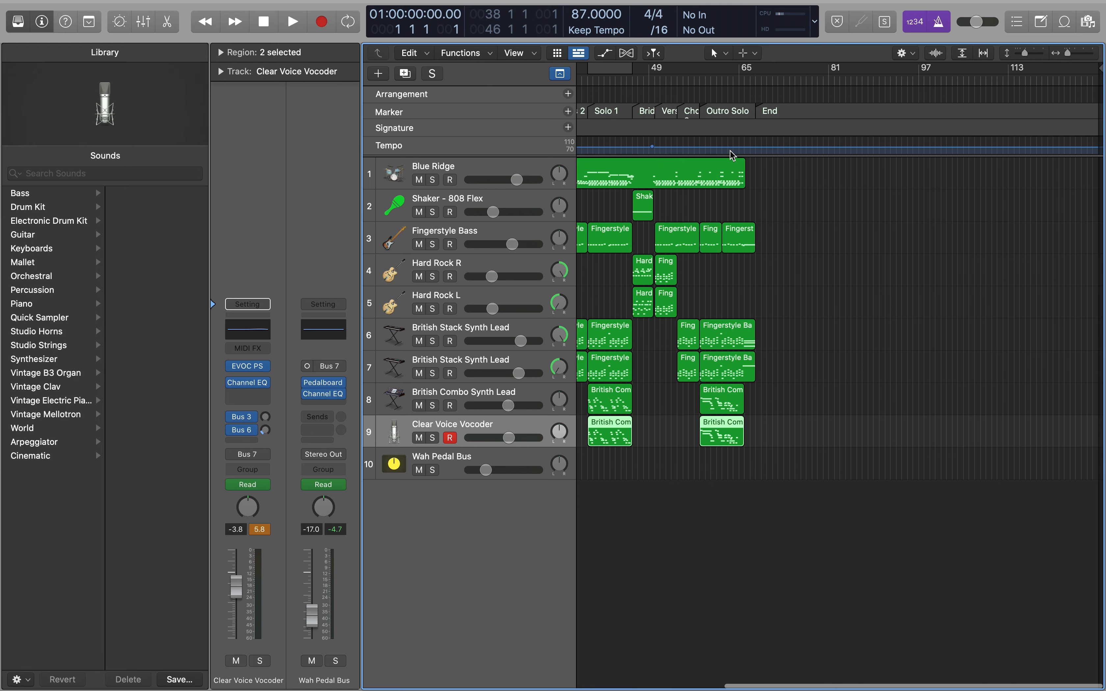
{"action": "scroll", "coordinate": [731, 151], "scroll_direction": "left", "scroll_amount": 10}
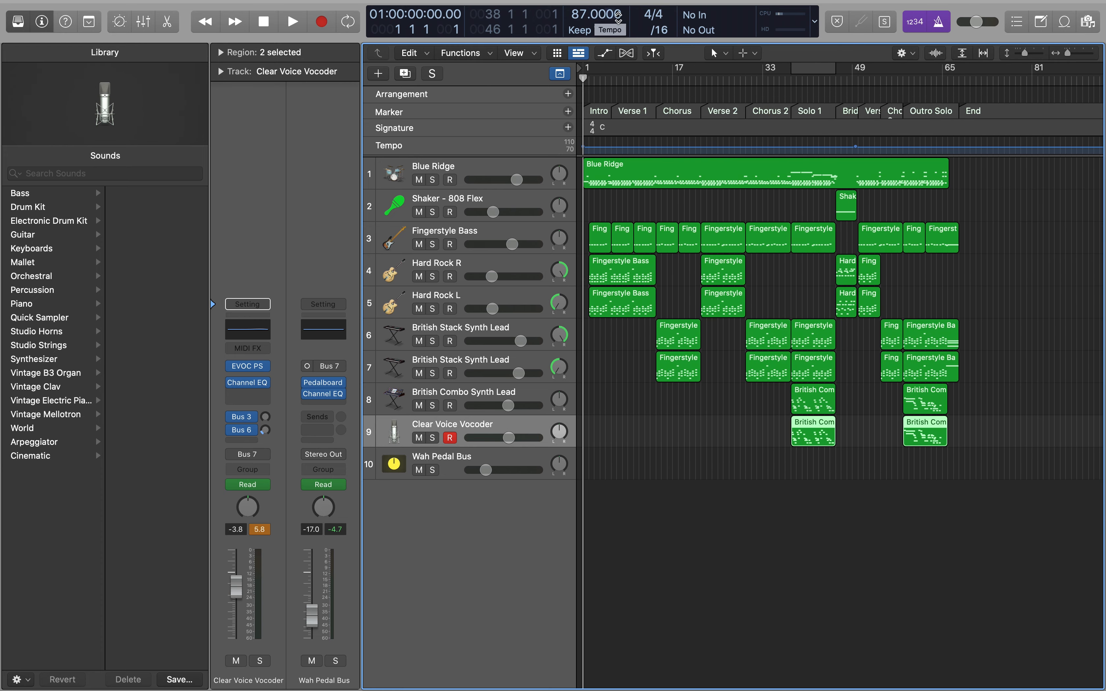
{"action": "scroll", "coordinate": [711, 256], "scroll_direction": "up", "scroll_amount": 10}
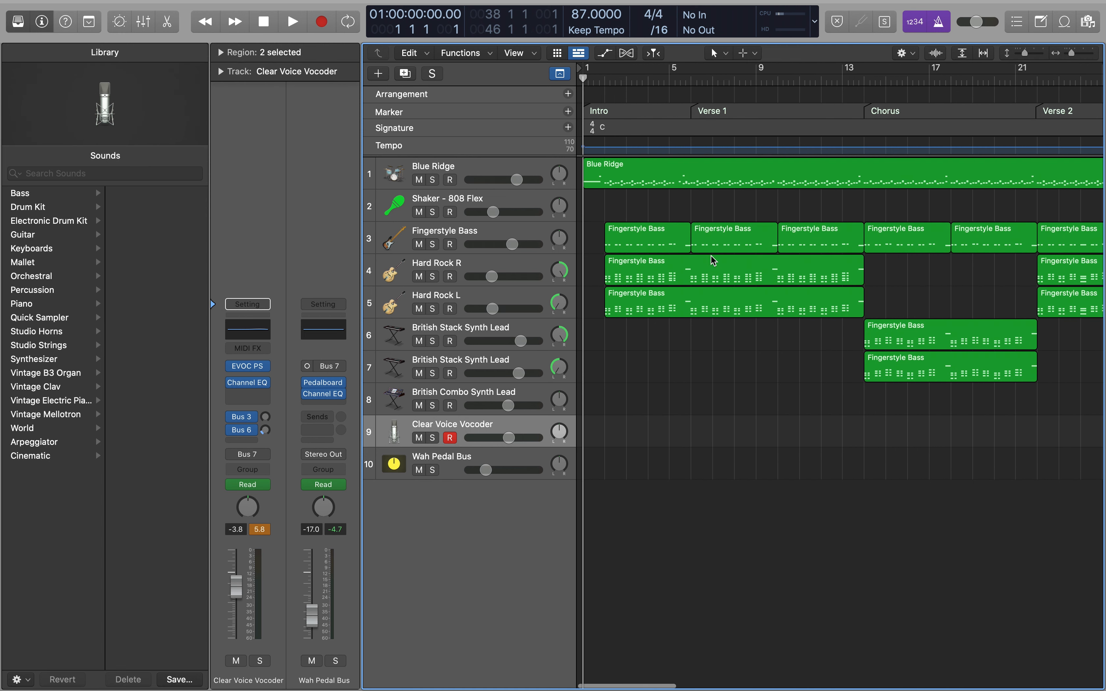
{"action": "scroll", "coordinate": [711, 256], "scroll_direction": "down", "scroll_amount": 10}
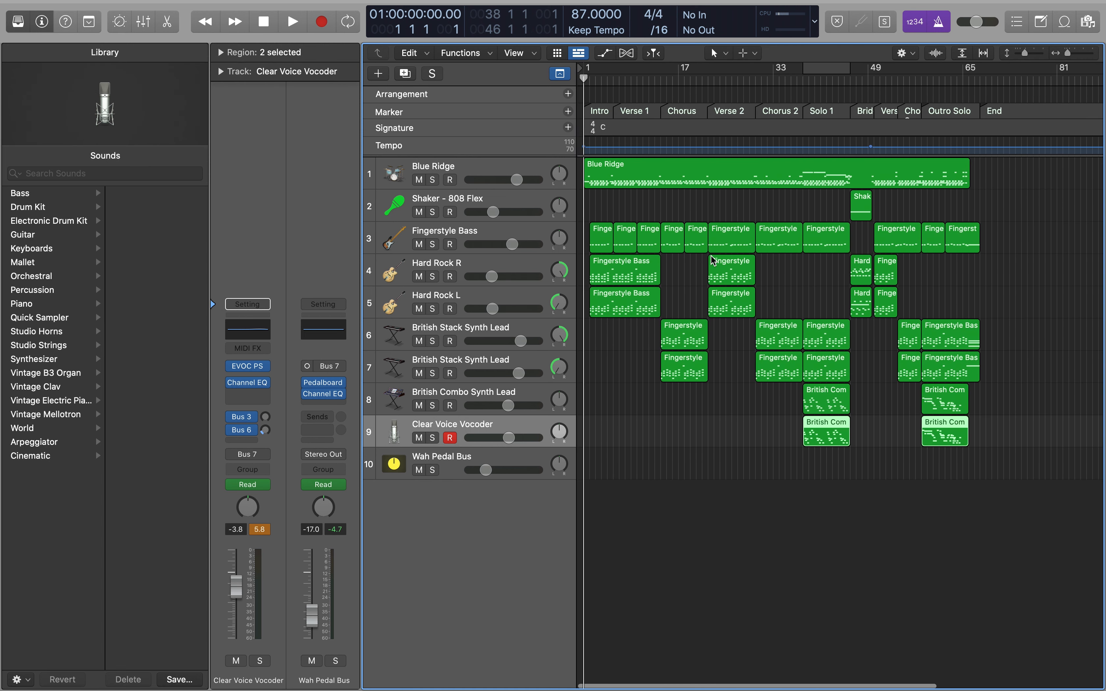